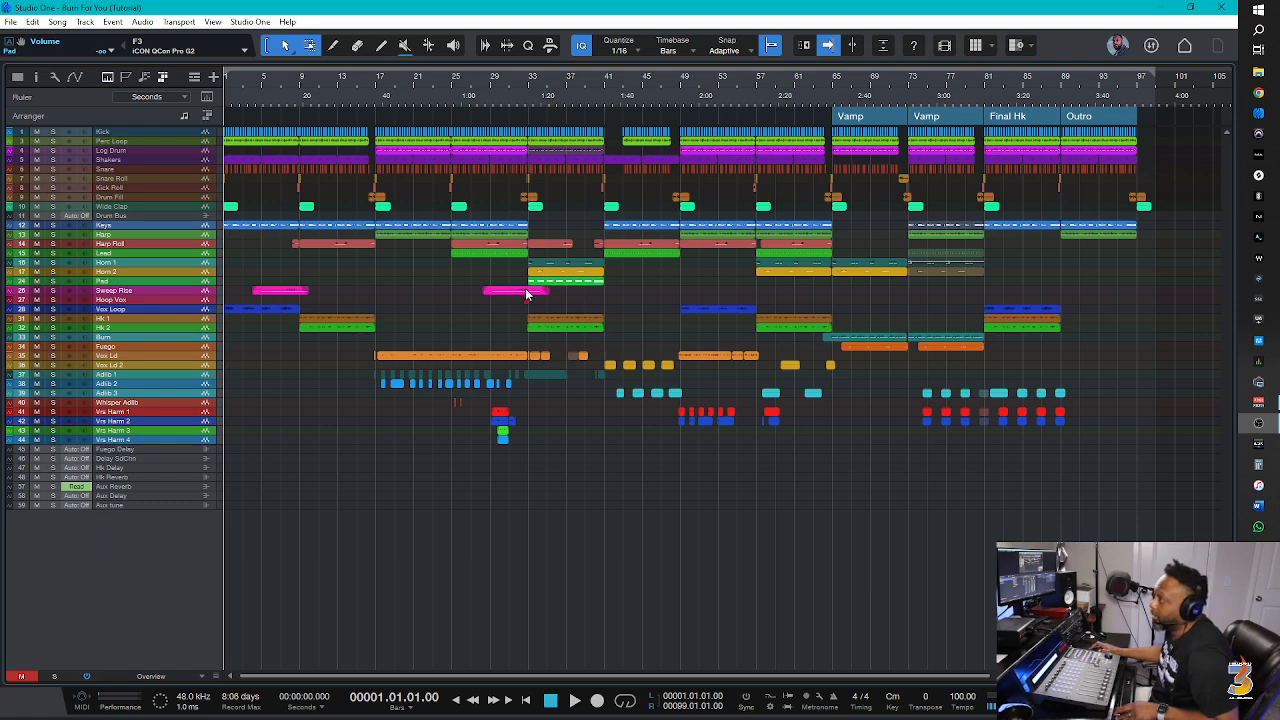
scroll(527, 293, up, 6)
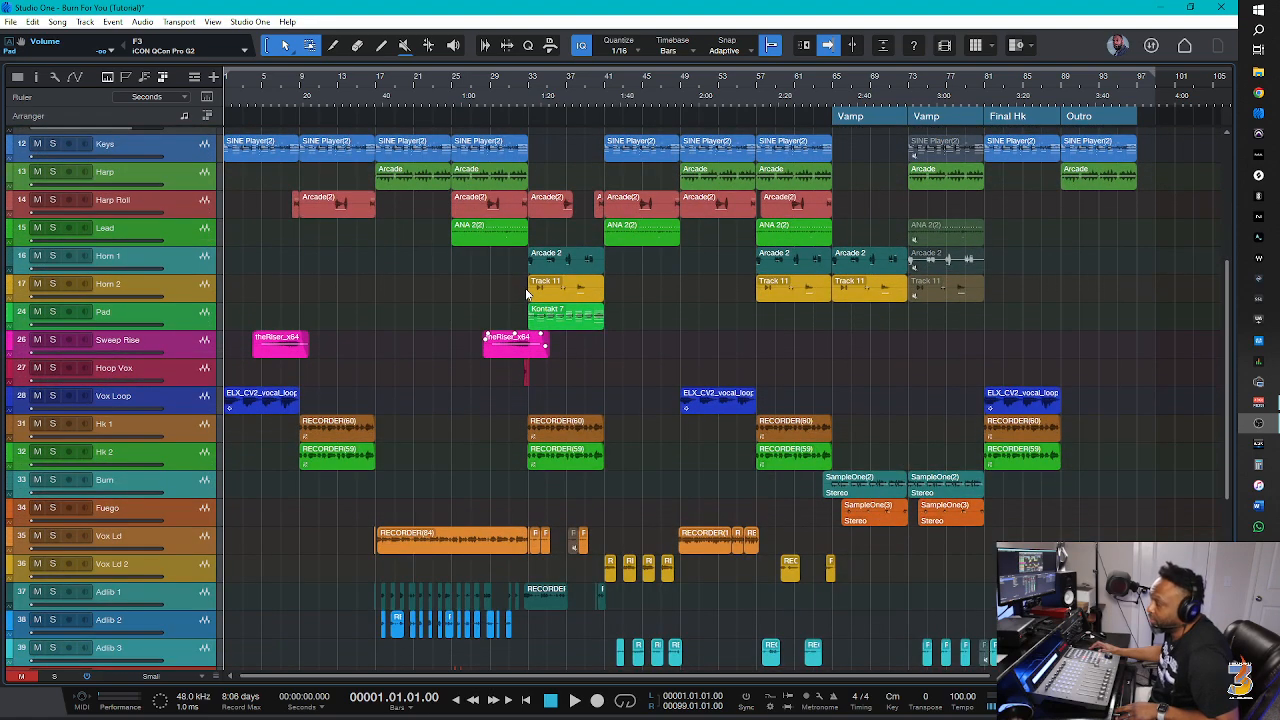
scroll(525, 293, up, 5)
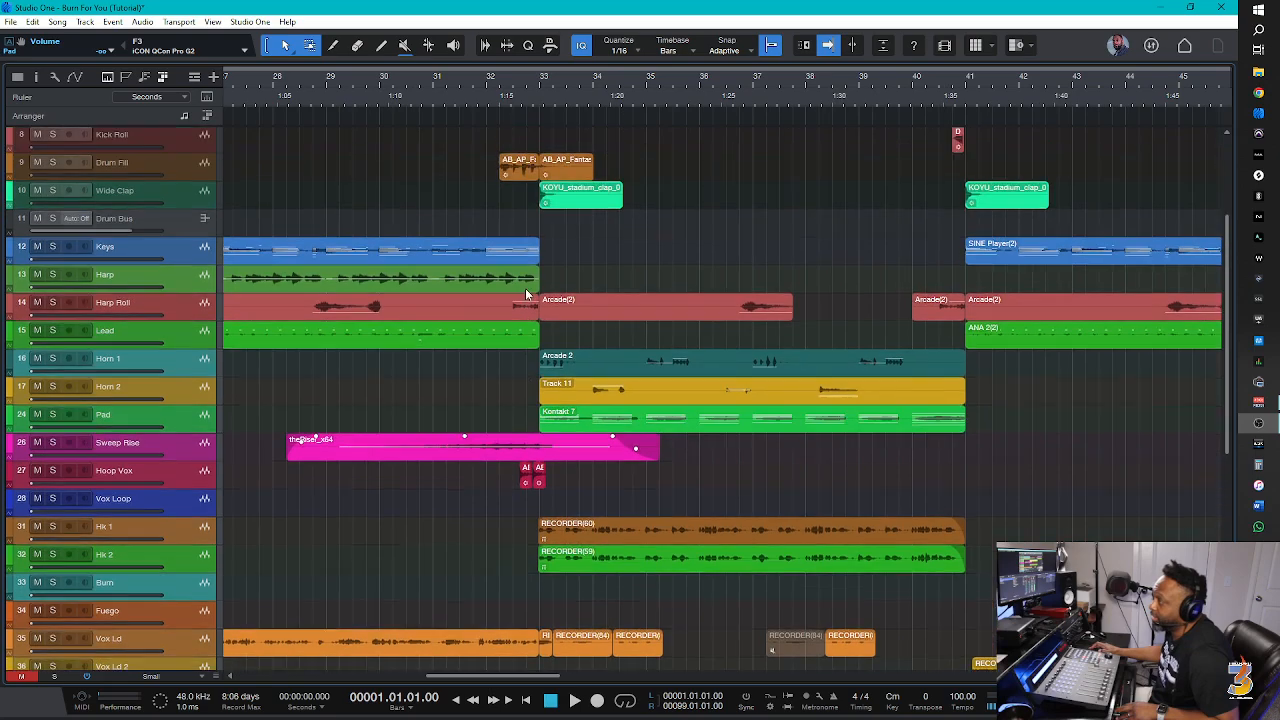
scroll(526, 293, down, 6)
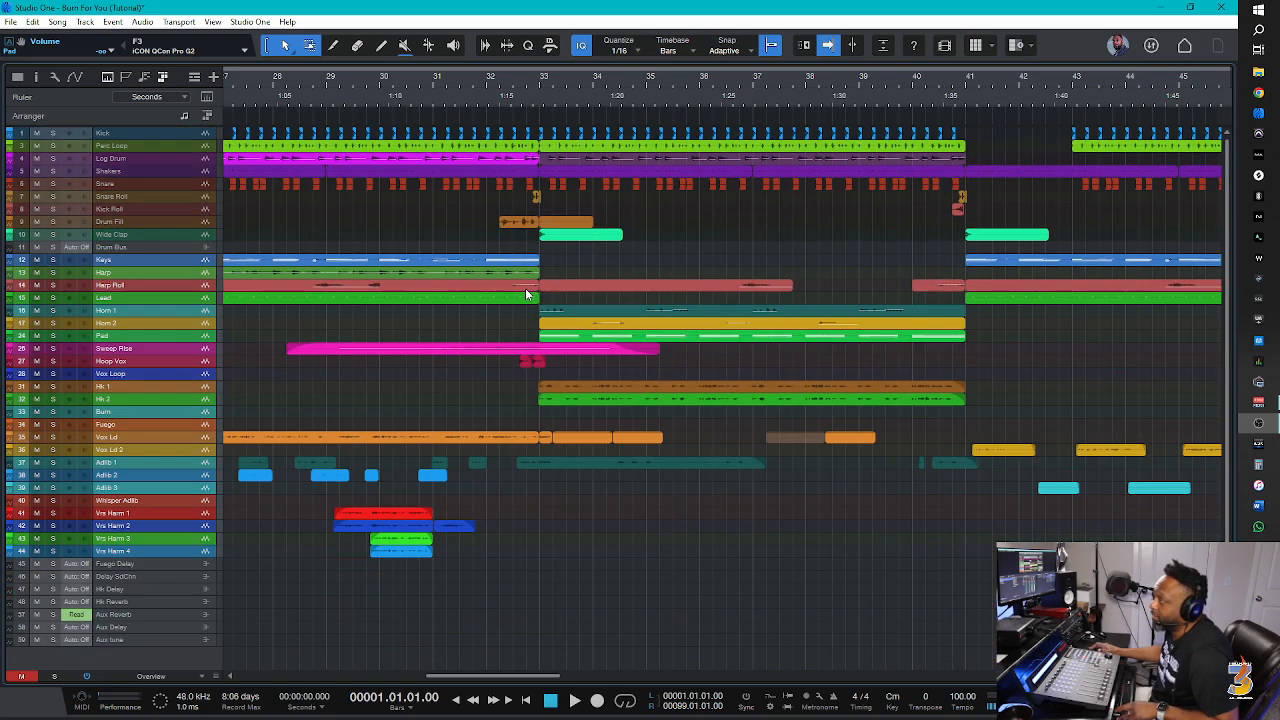
scroll(525, 293, down, 3)
scroll(525, 293, down, 5)
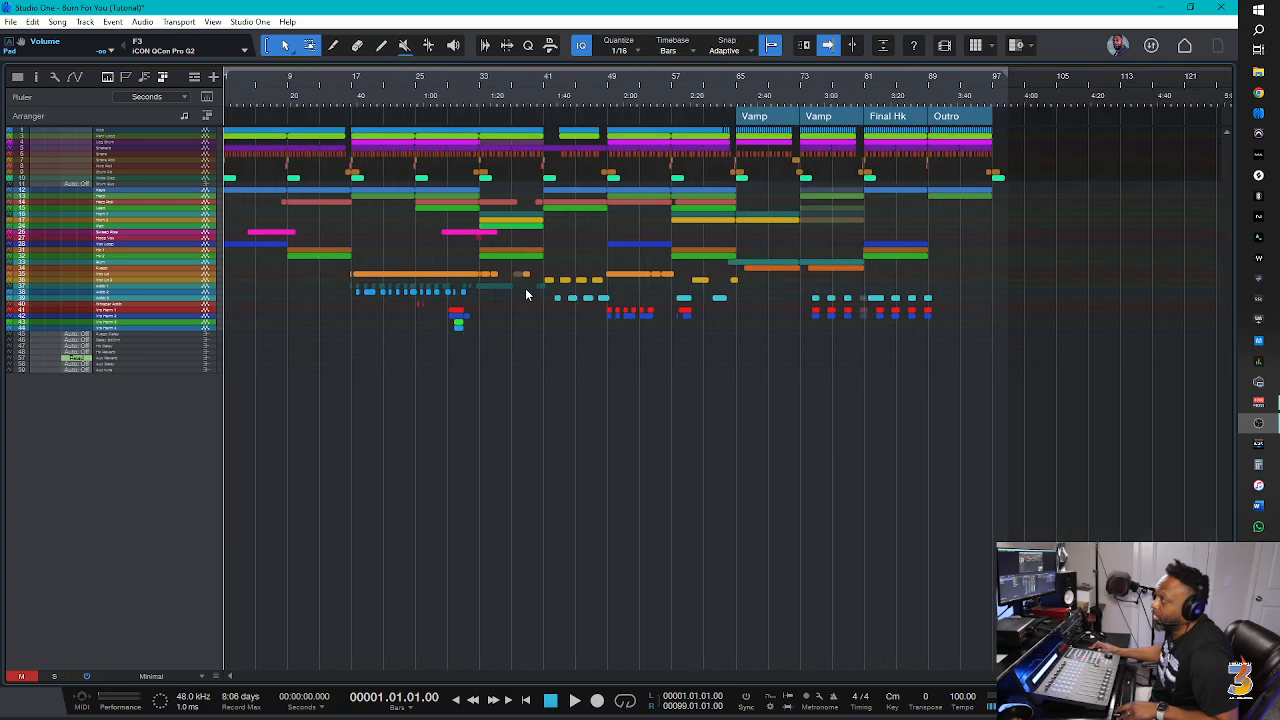
scroll(525, 293, up, 4)
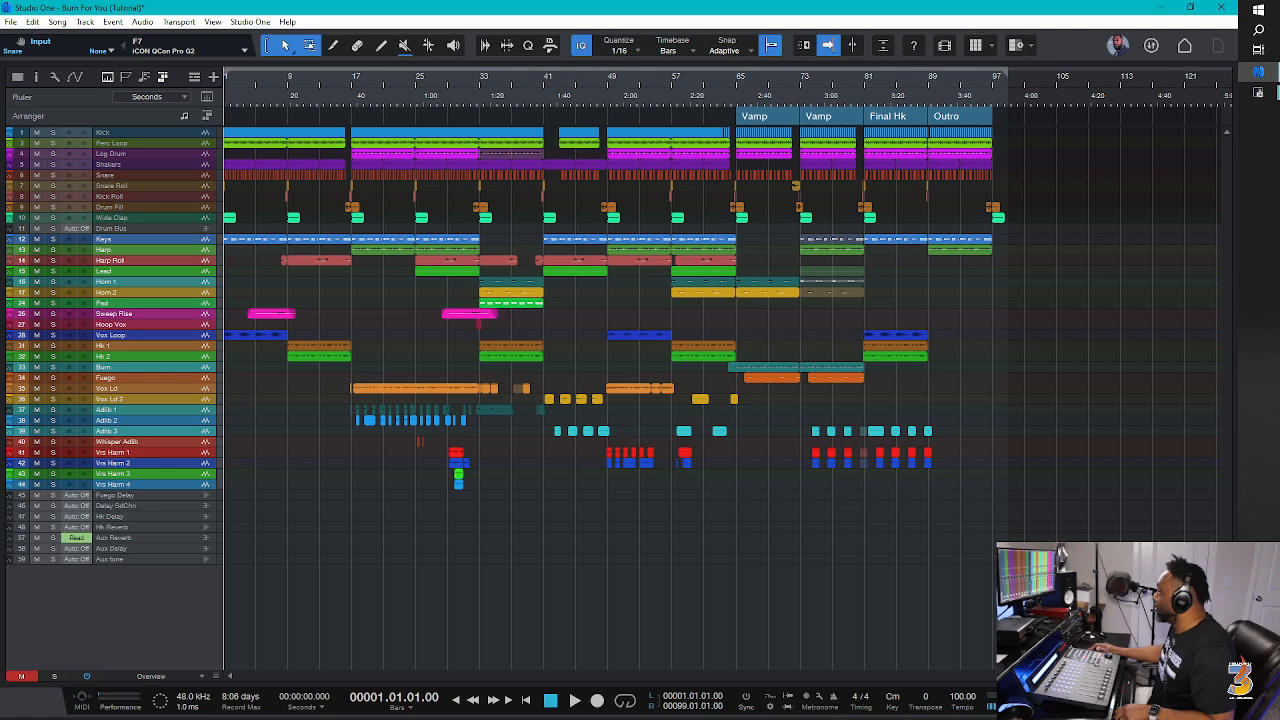
Show the mixing console and expand it to fill the screen.
drag(1279, 82, 708, 12)
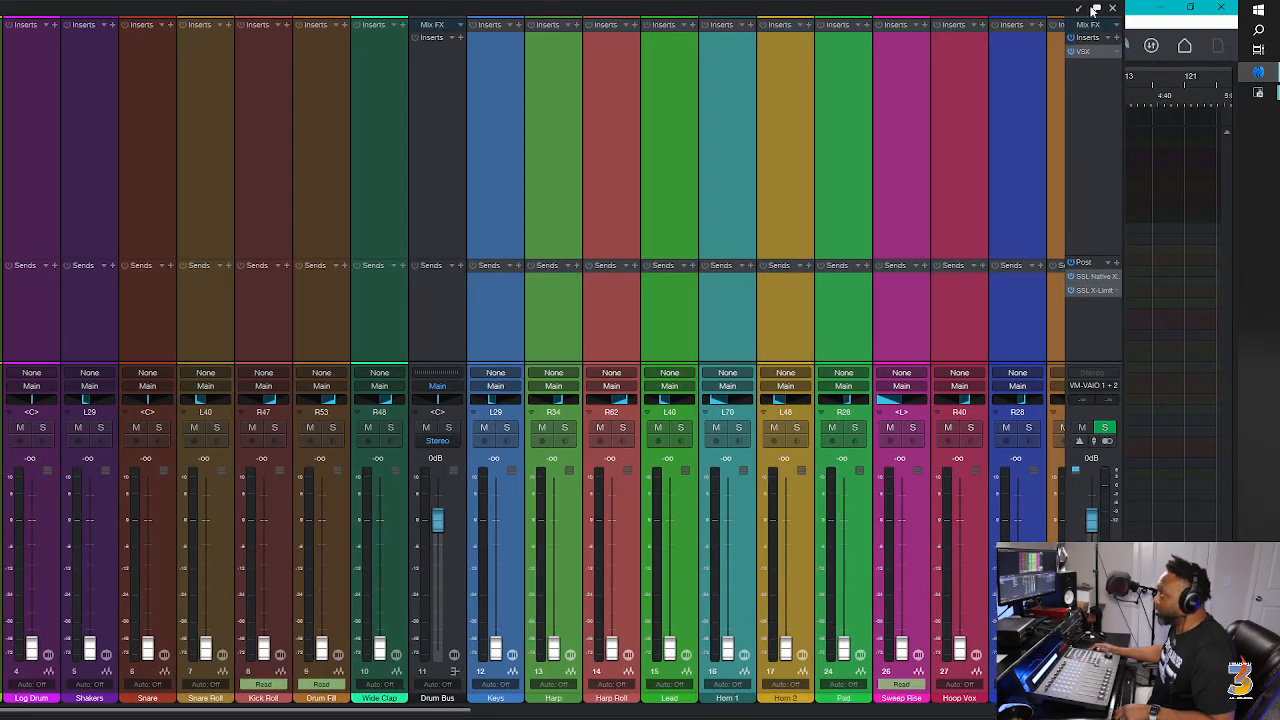
click(1097, 10)
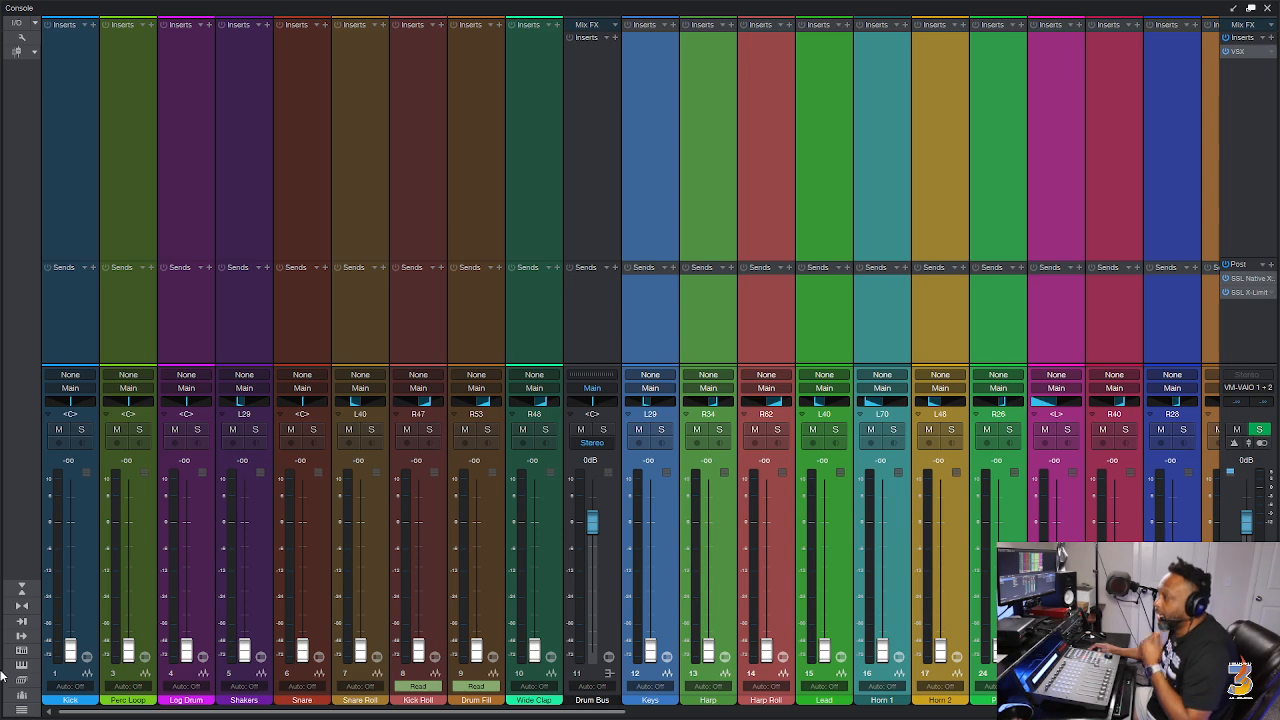
Colour all the drum channels from Kick through Wide Clap the same light blue.
click(72, 566)
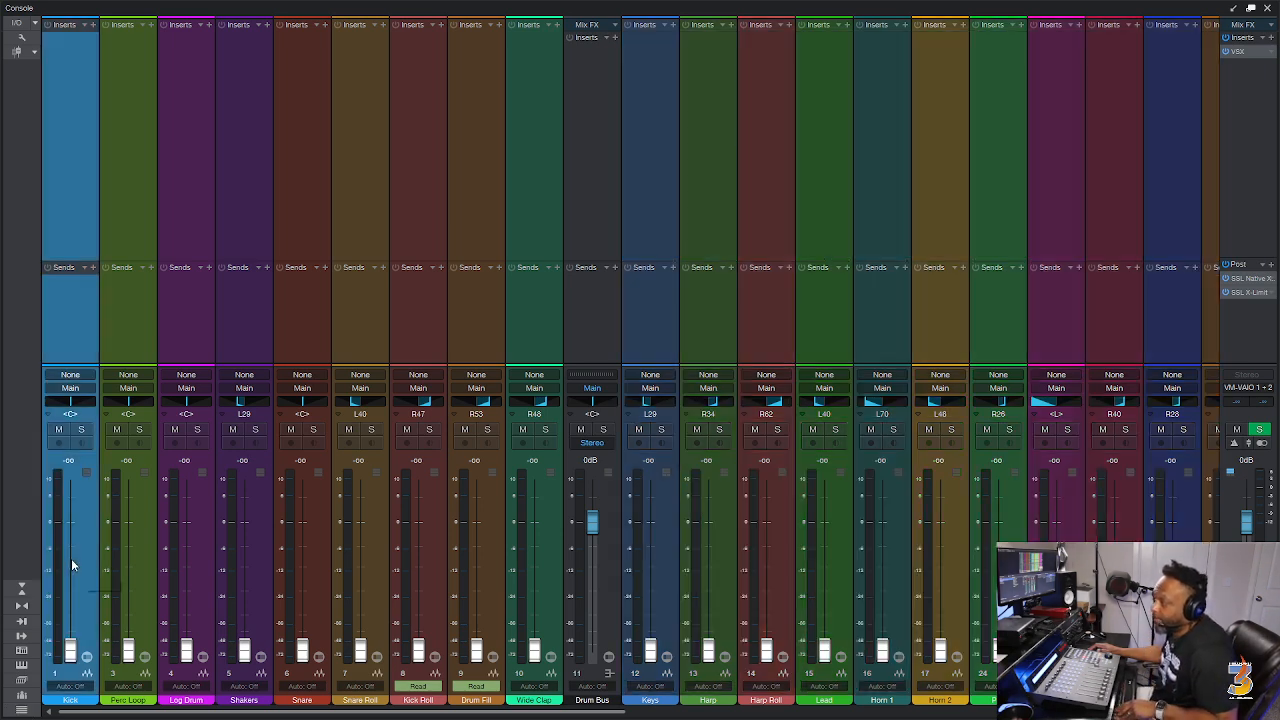
shift+click(531, 553)
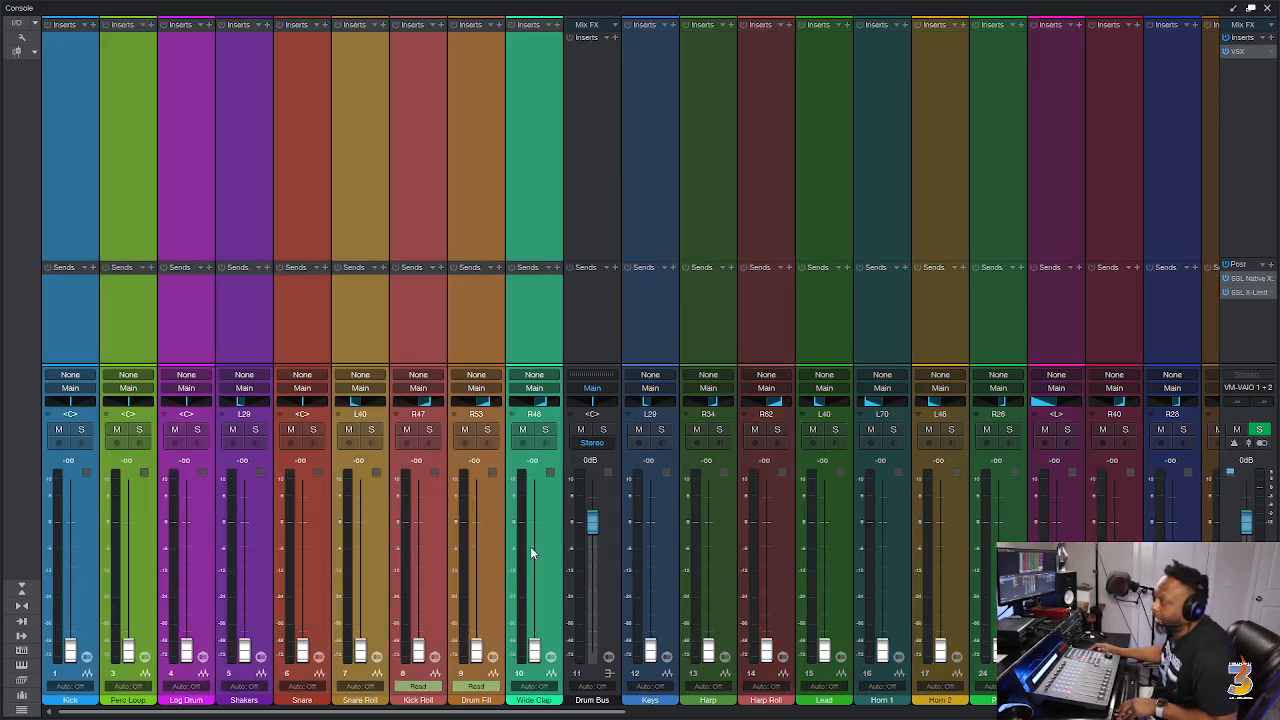
click(83, 707)
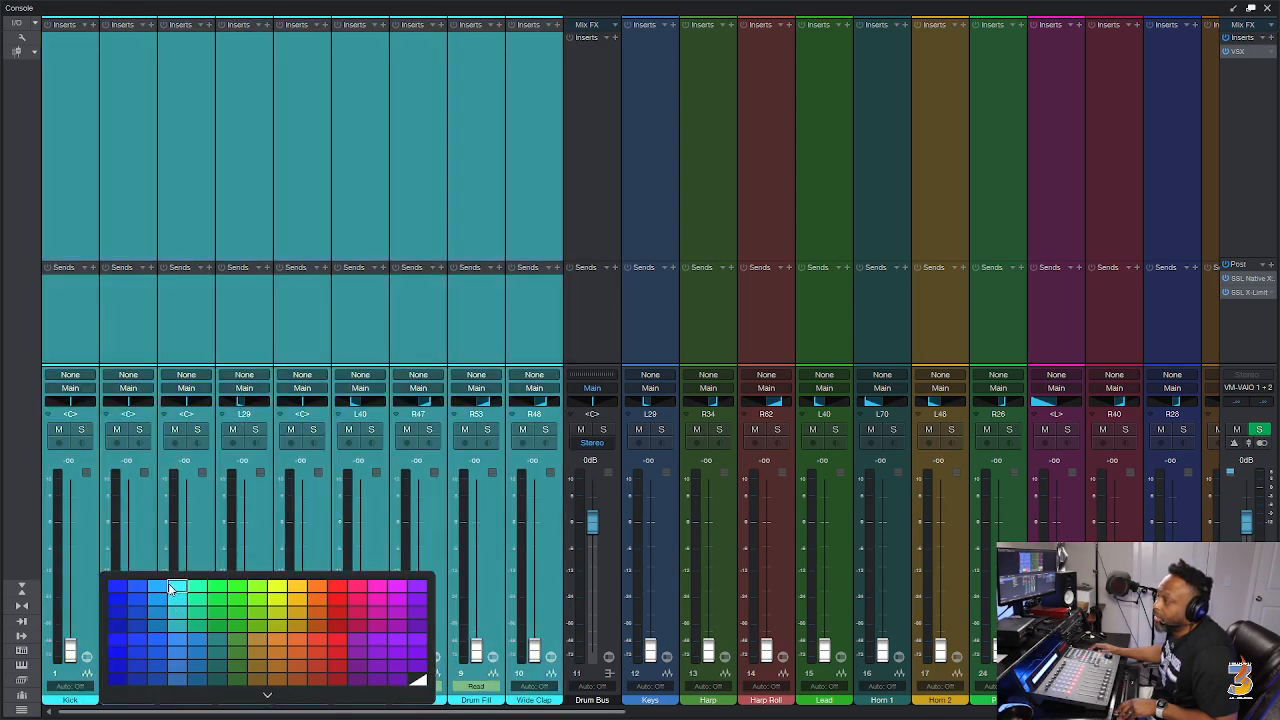
click(158, 590)
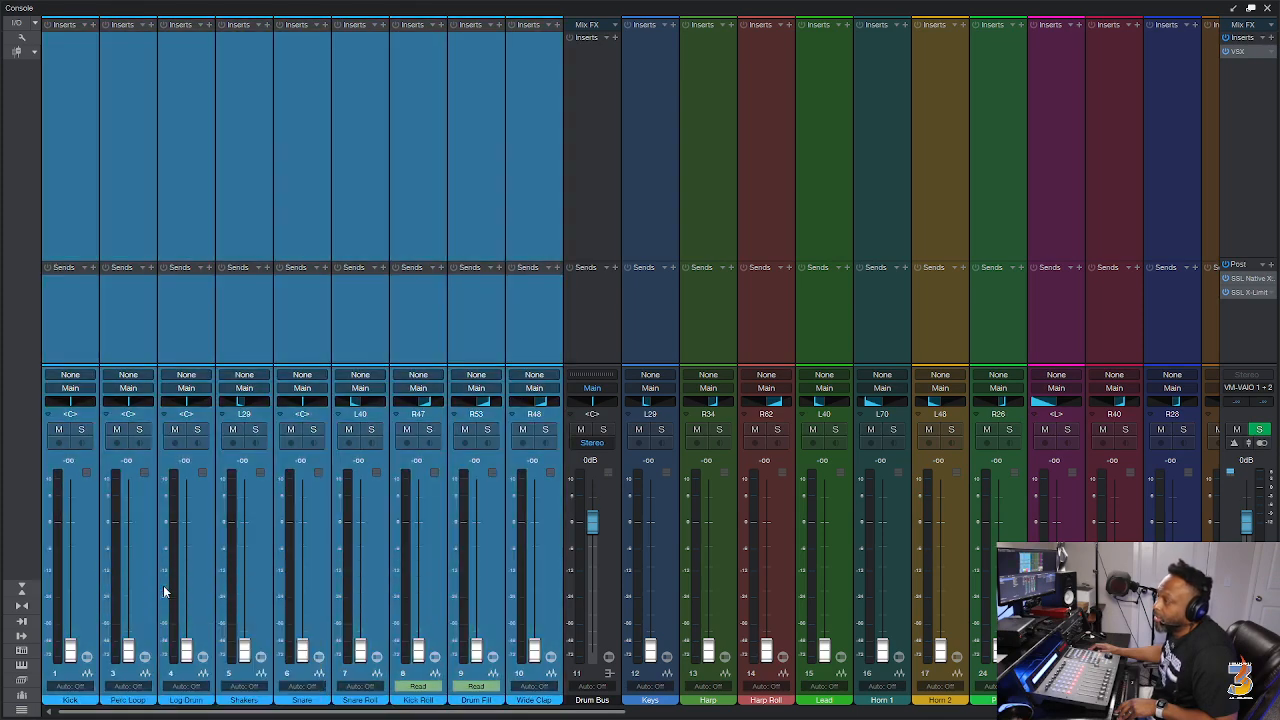
Select only the Kick channel and raise its level to -13.6 dB.
click(432, 553)
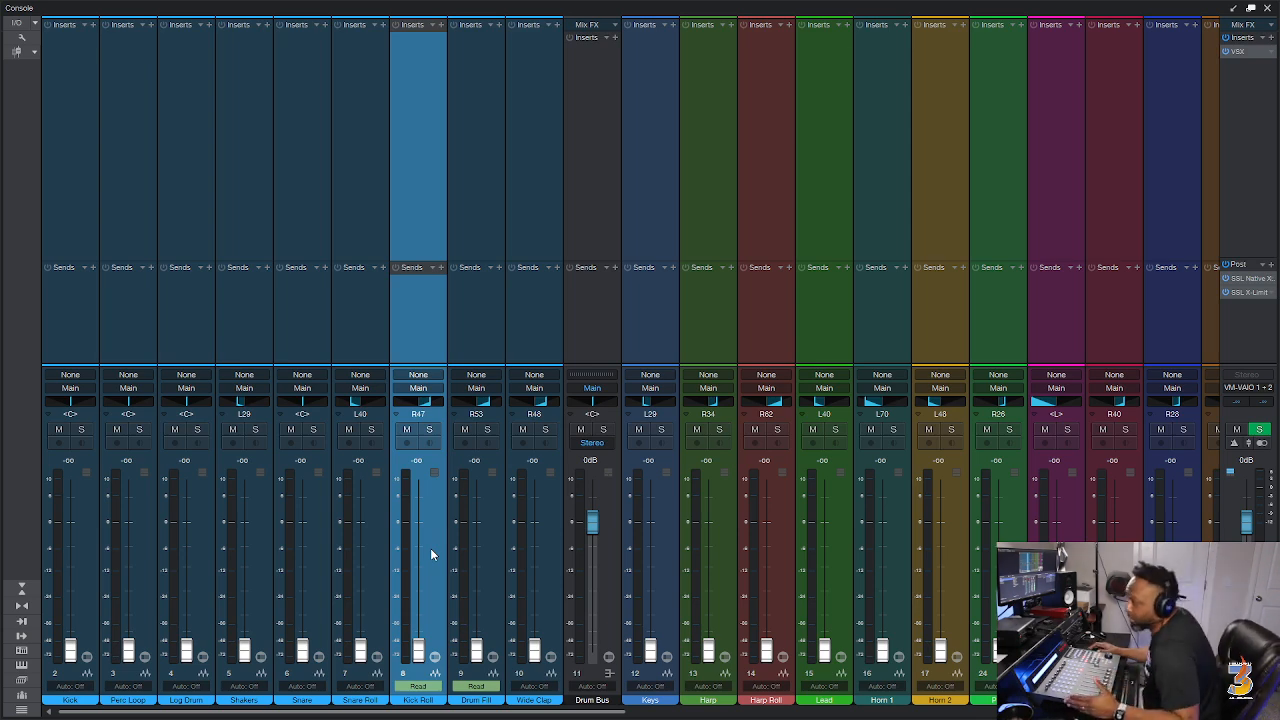
click(79, 534)
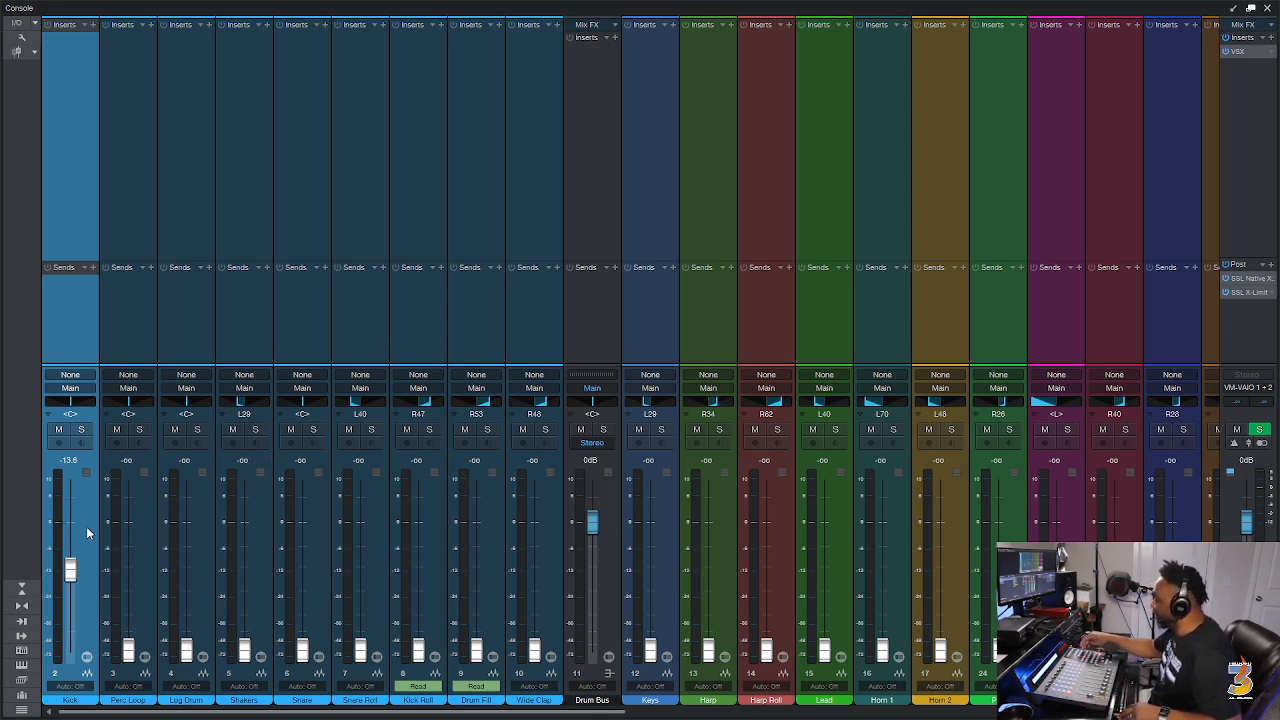
Return to the arrangement, loop bars 25 to 33, and start playback.
key(F3)
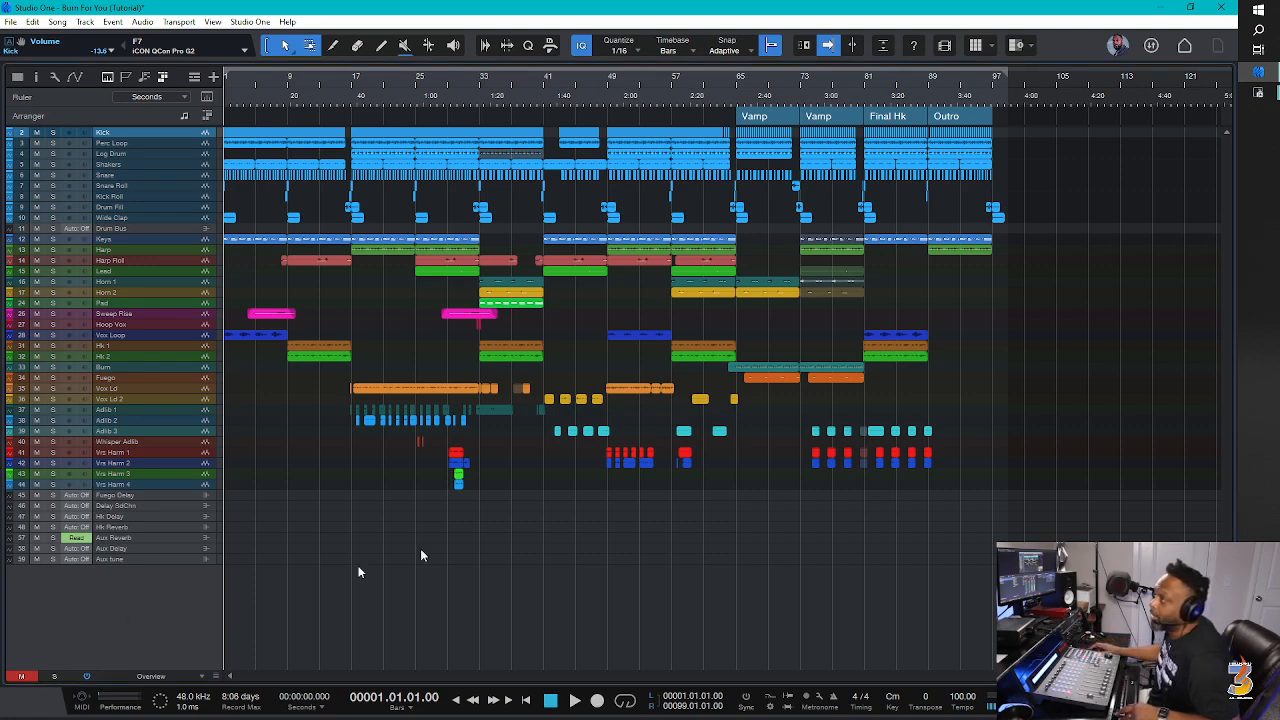
scroll(349, 273, up, 4)
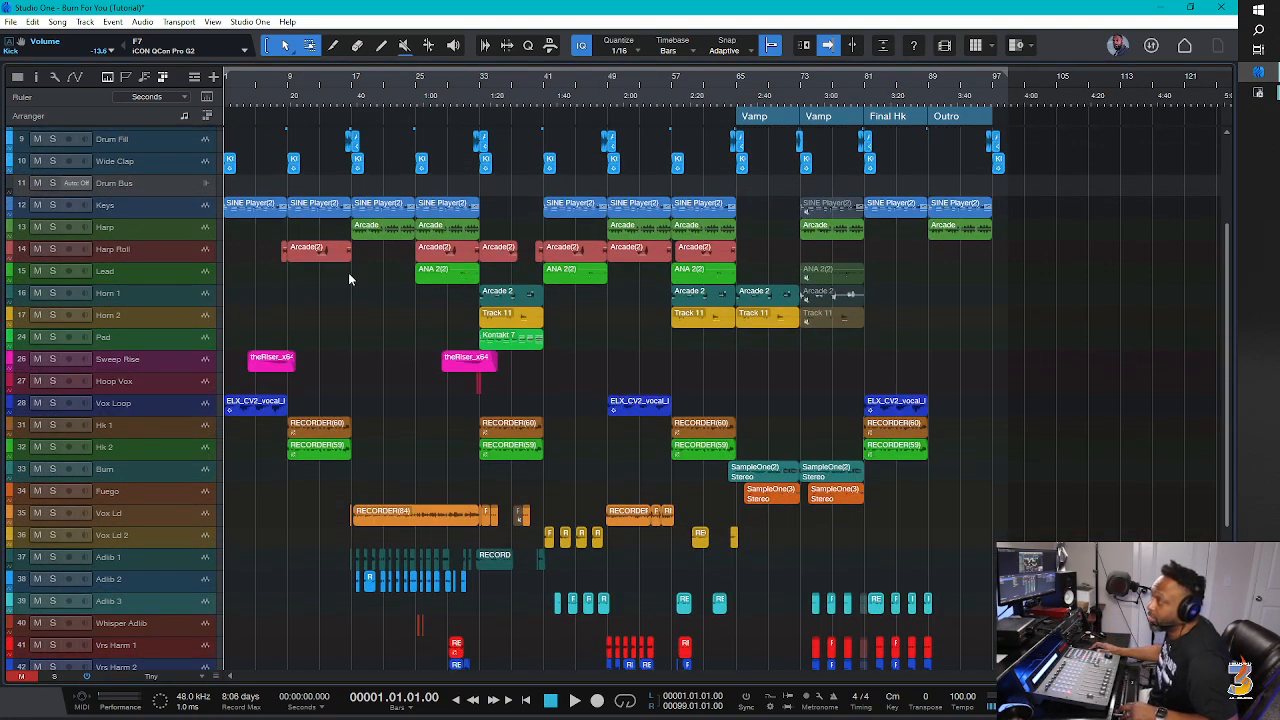
scroll(349, 273, up, 2)
scroll(349, 273, up, 3)
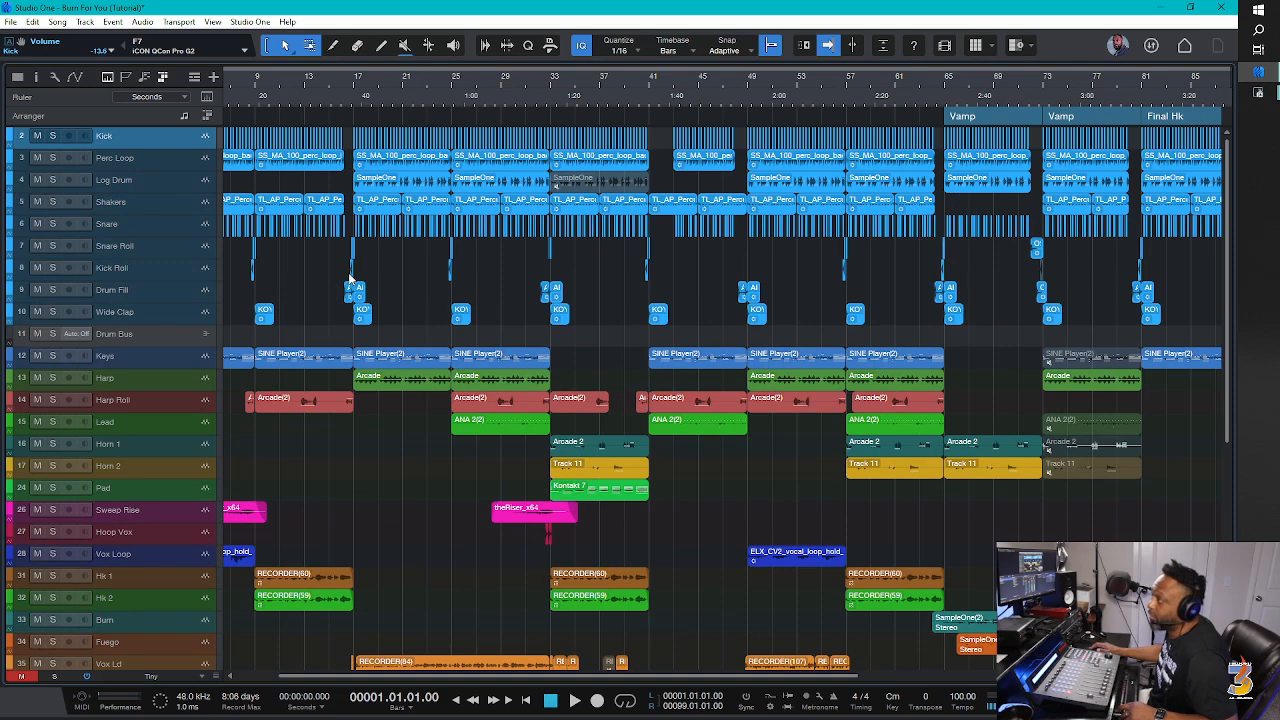
scroll(376, 274, up, 2)
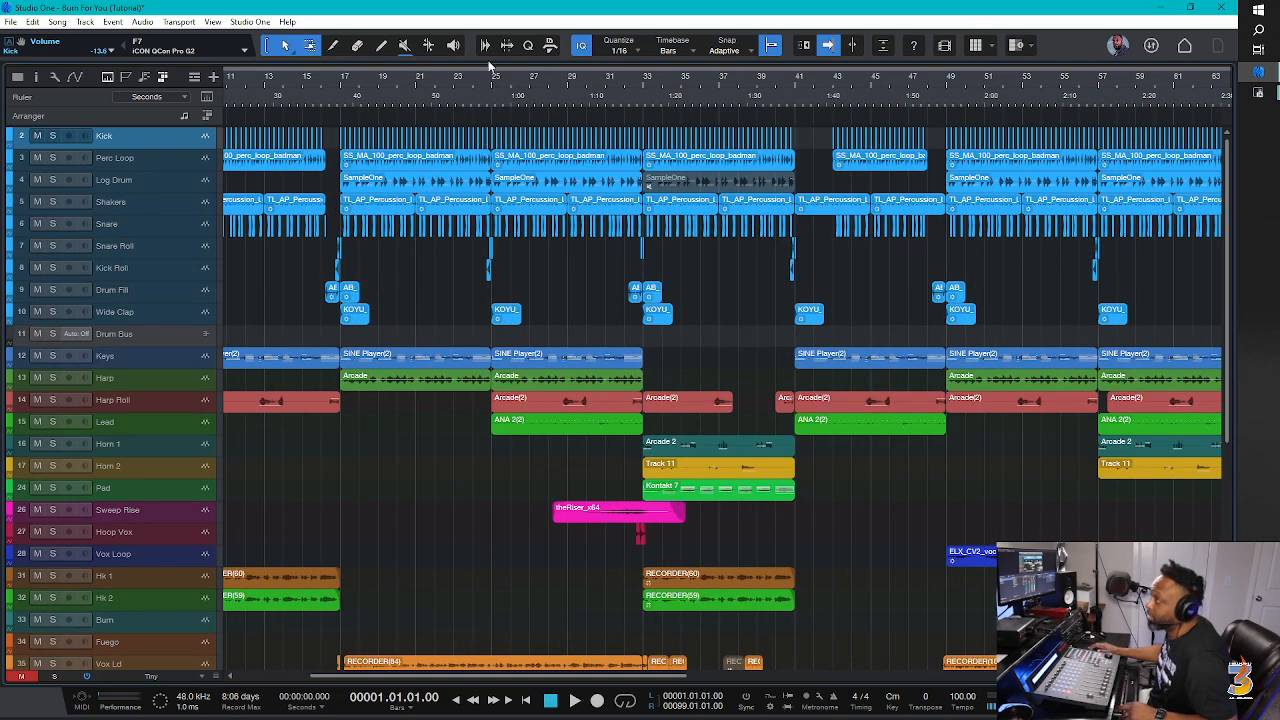
drag(497, 62, 647, 66)
key(slash)
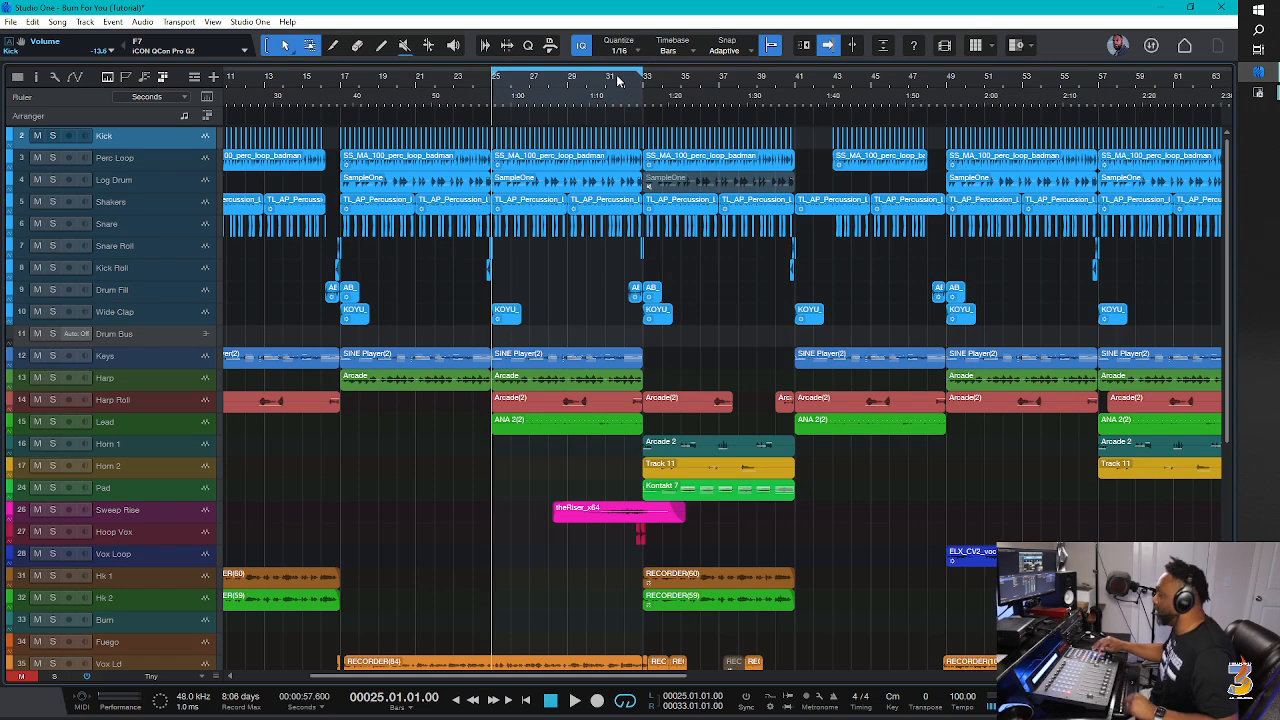
key(space)
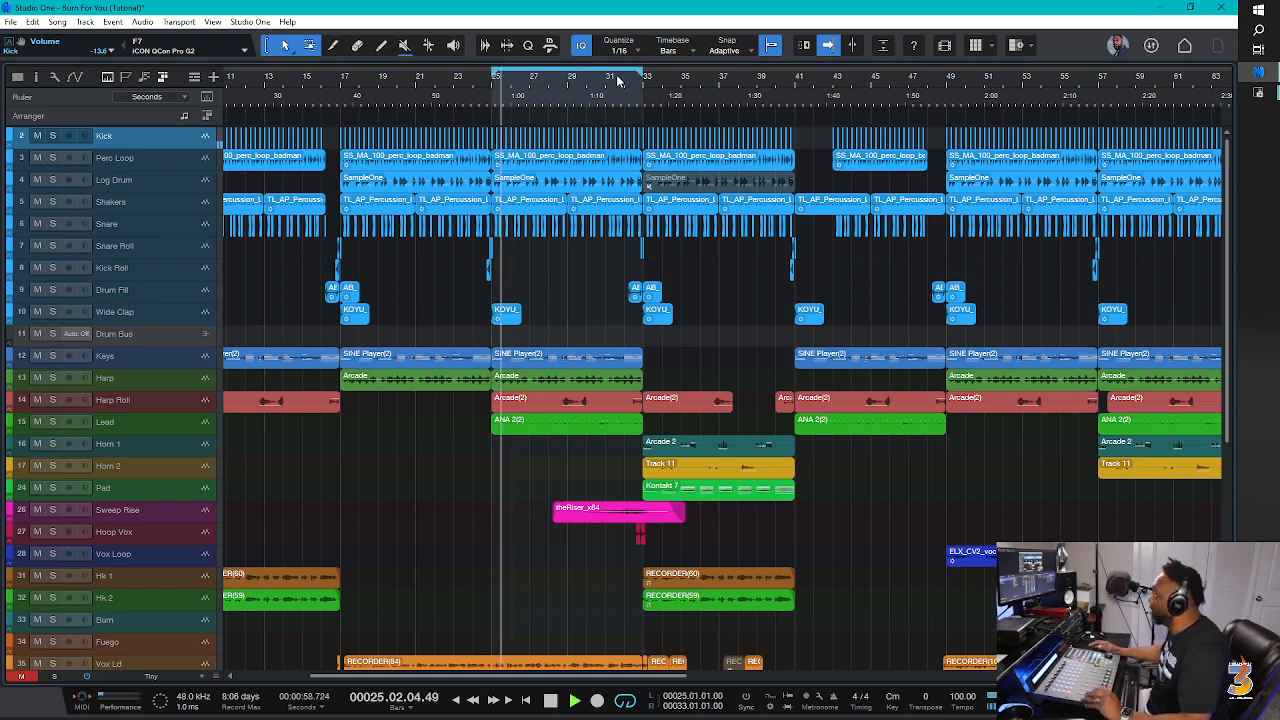
Bring up the console and open the VSX insert on the Main channel, moving its window clear of the Main channel.
key(F3)
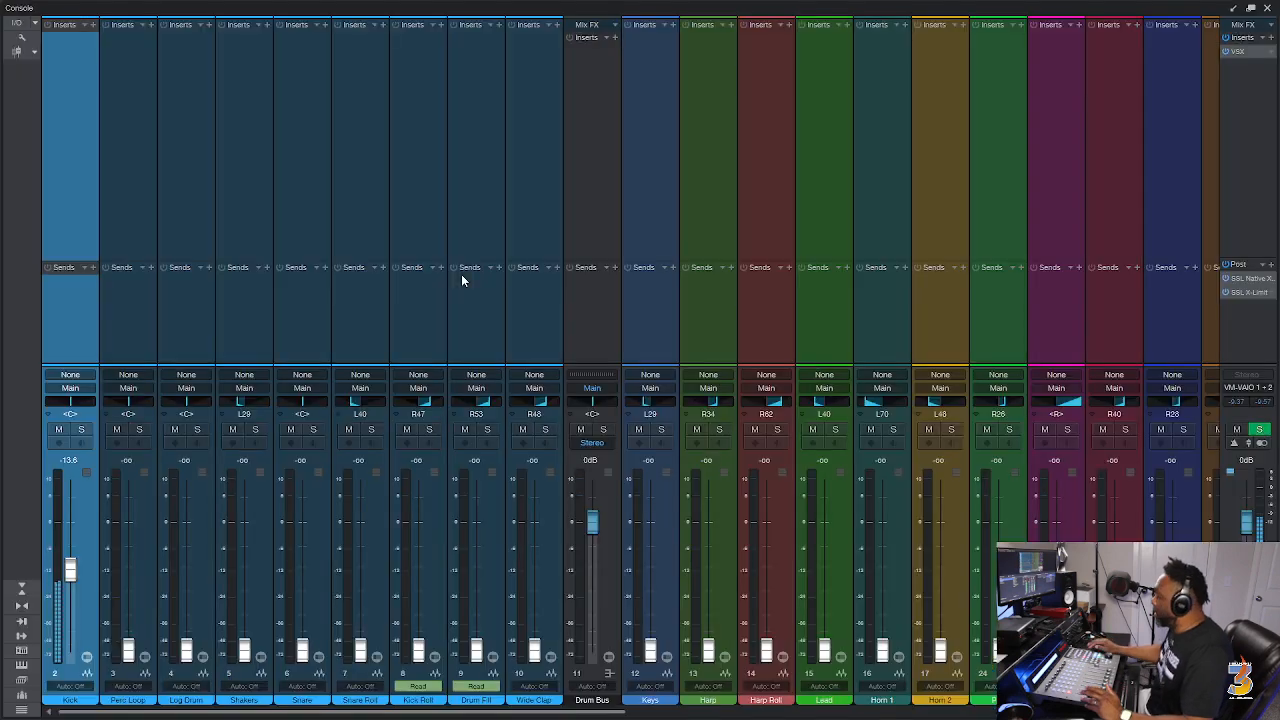
drag(490, 715, 1178, 383)
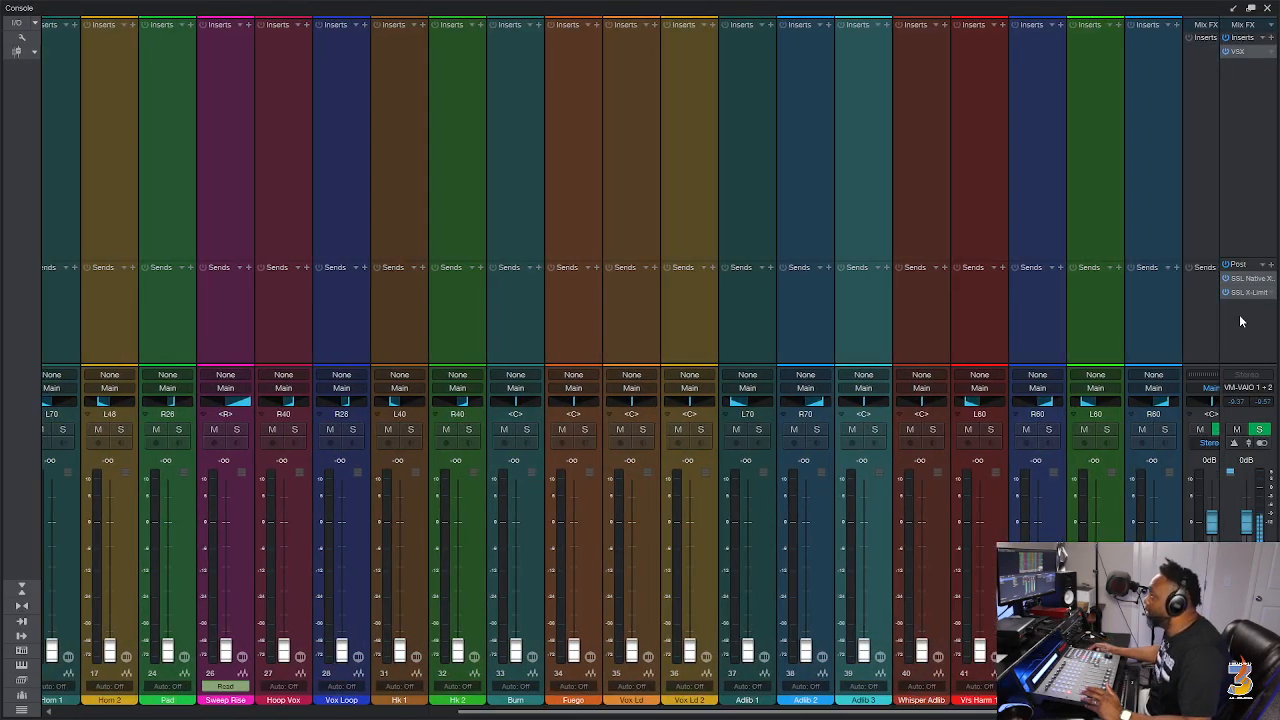
click(1258, 352)
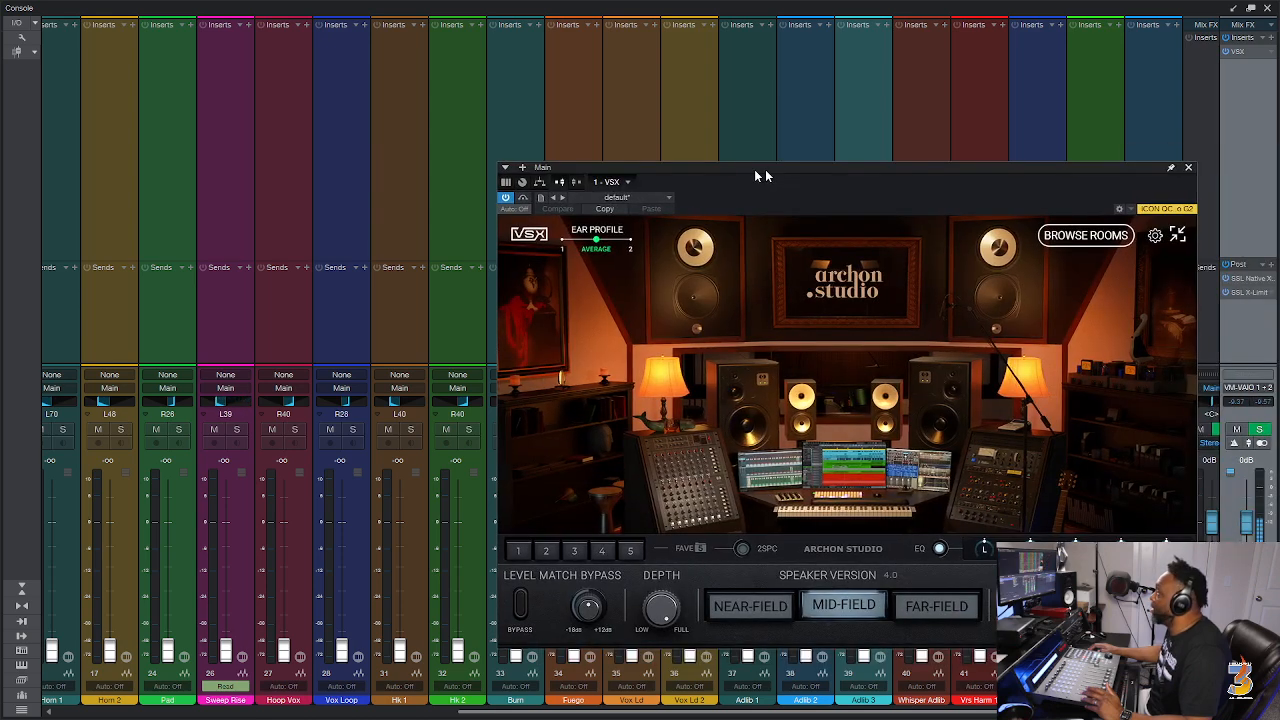
drag(765, 169, 459, 126)
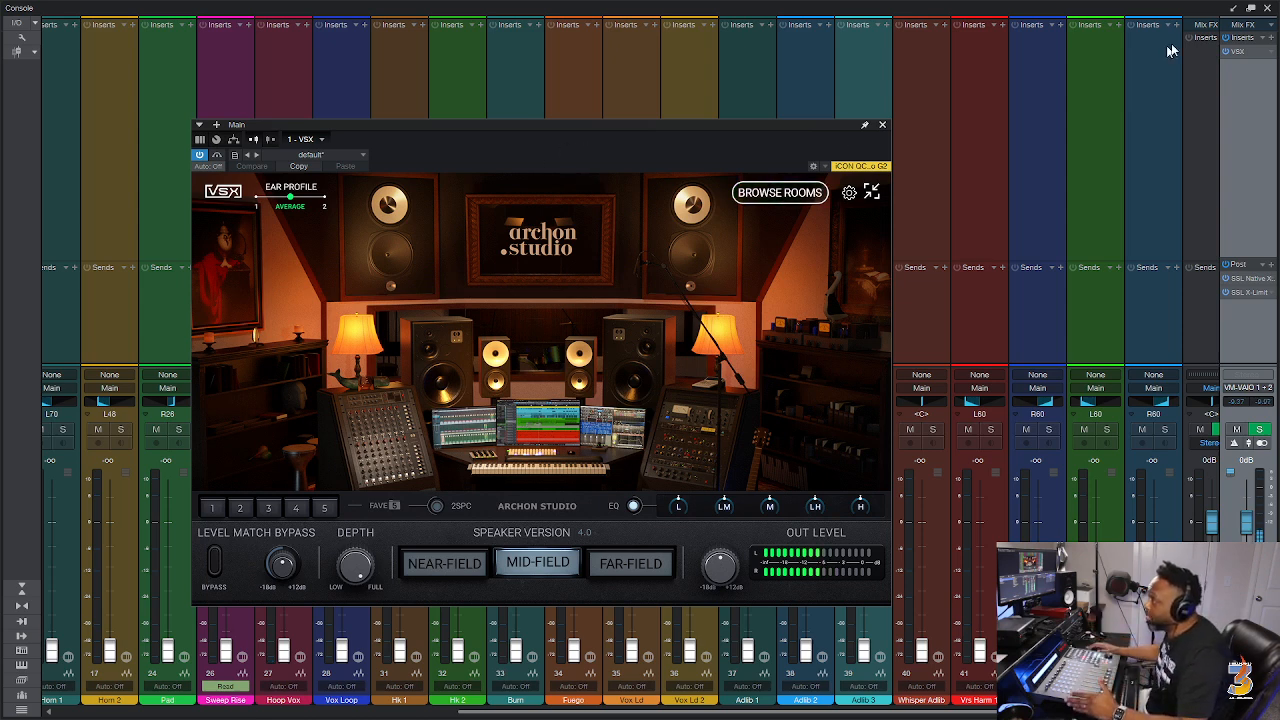
click(1250, 55)
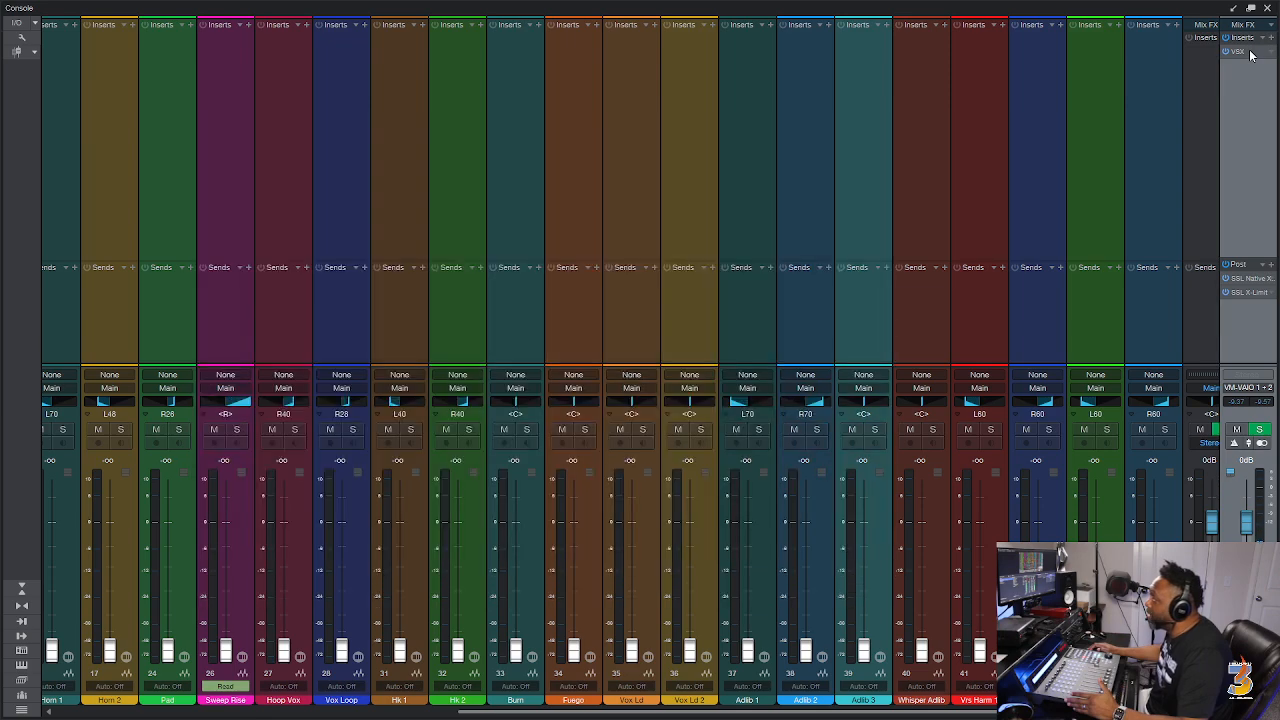
click(1250, 55)
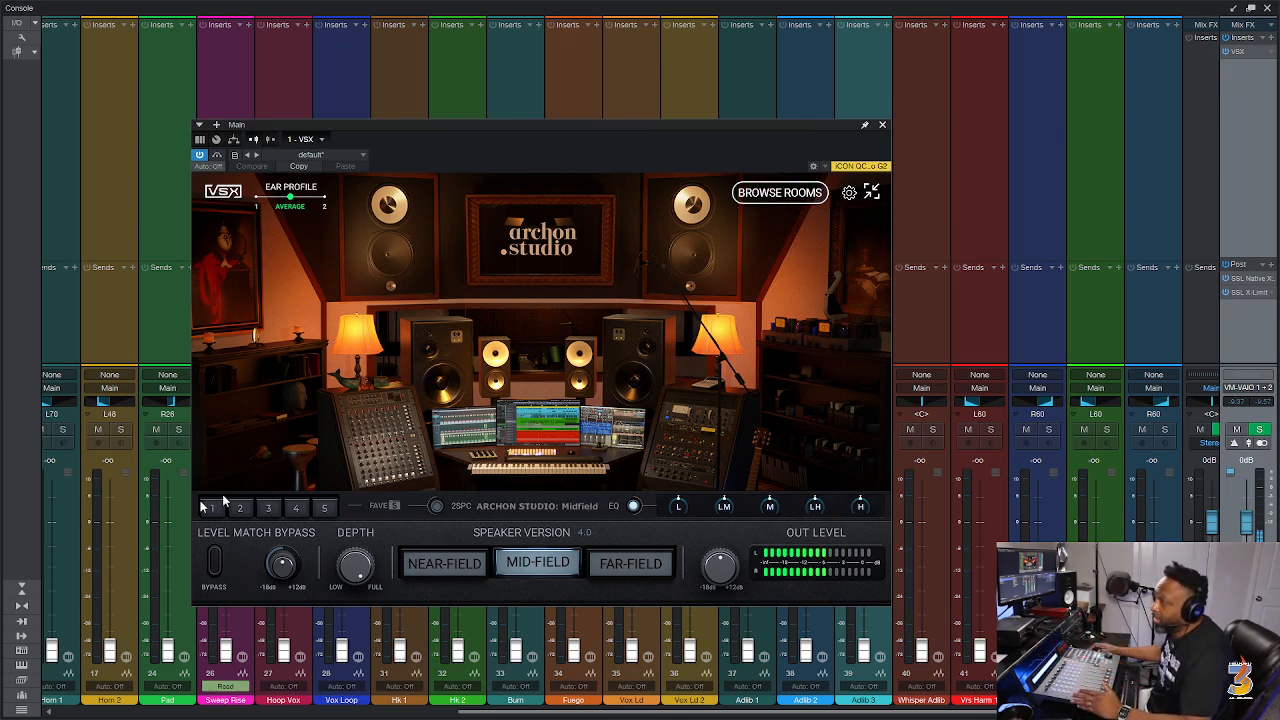
Audition the studio rooms in the VSX room library, including Steven's Mix Room, Archon and Zuma Studios.
click(770, 200)
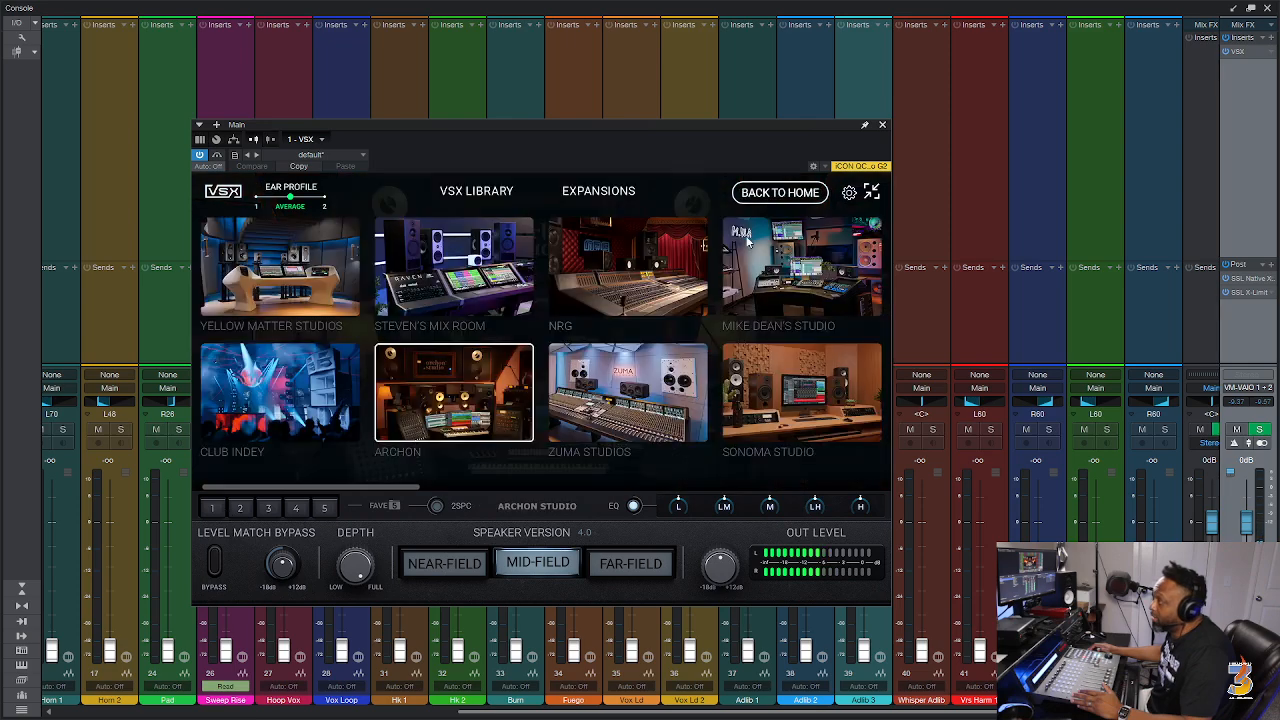
click(284, 272)
click(454, 270)
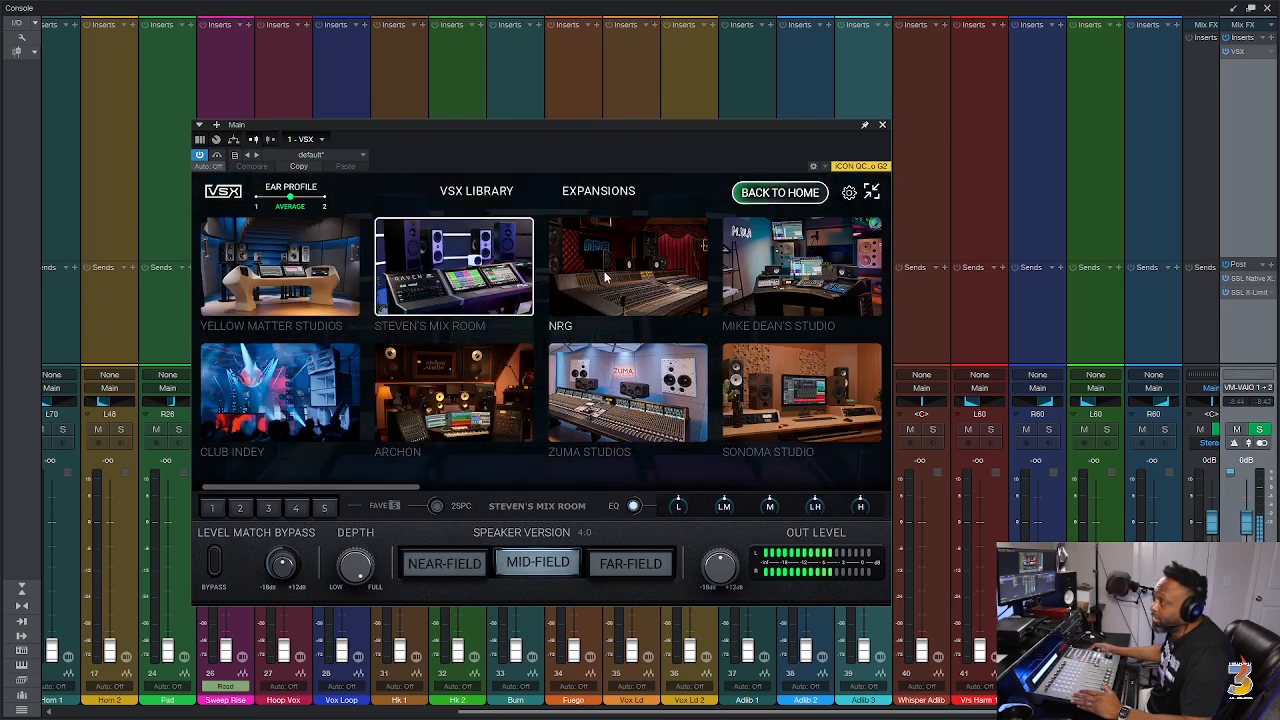
click(628, 270)
click(800, 270)
click(628, 392)
click(454, 392)
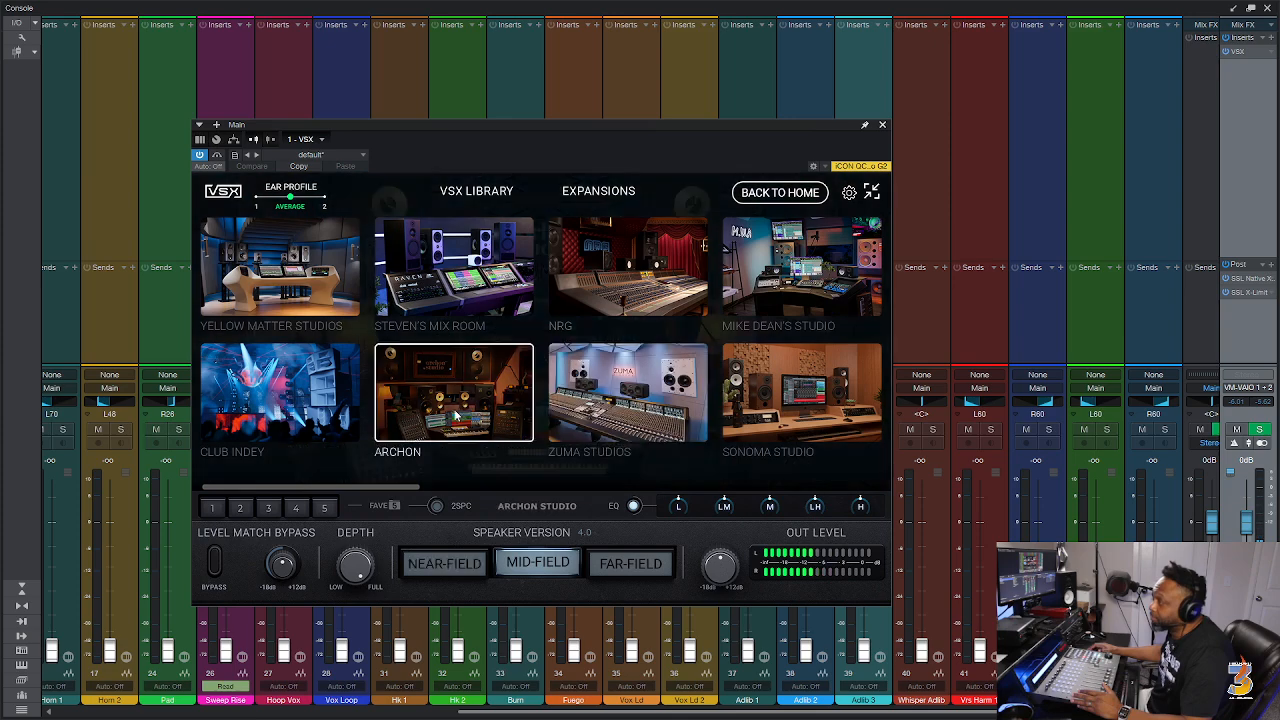
click(280, 395)
click(618, 397)
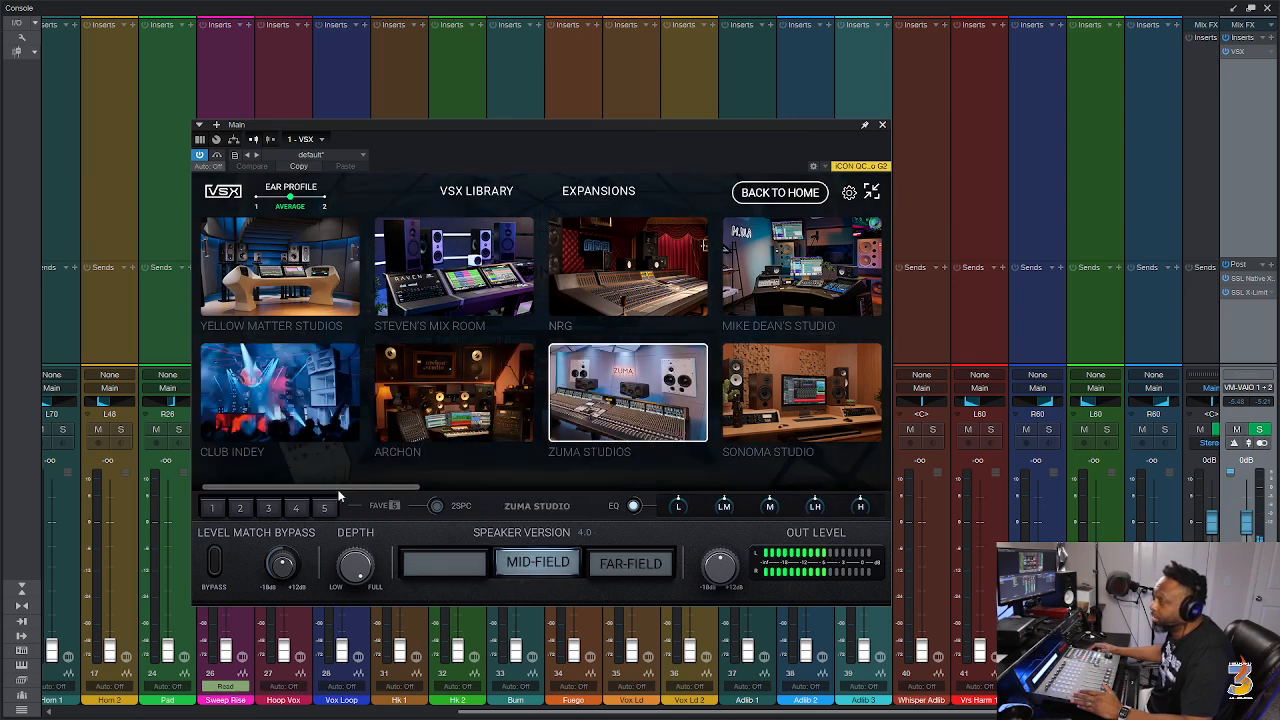
Audition the Cell Phone and Club listening environments further along in the VSX room library.
drag(370, 487, 655, 489)
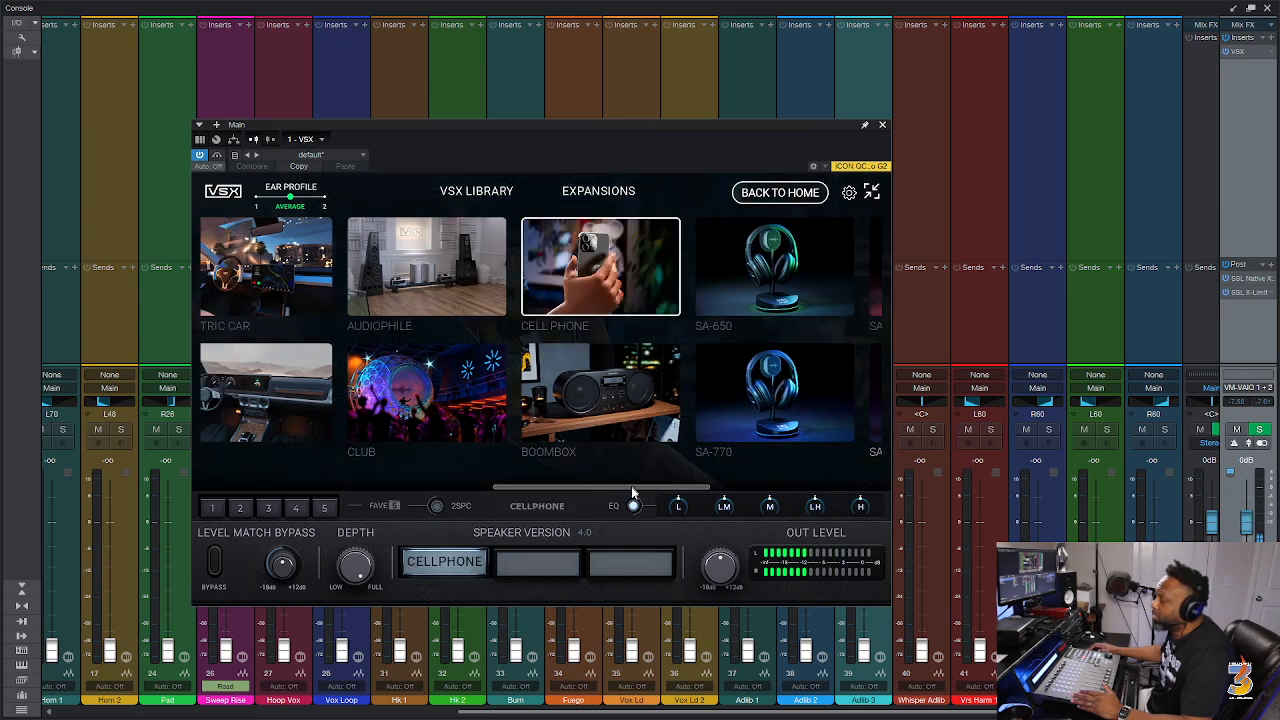
drag(634, 488, 258, 500)
click(560, 425)
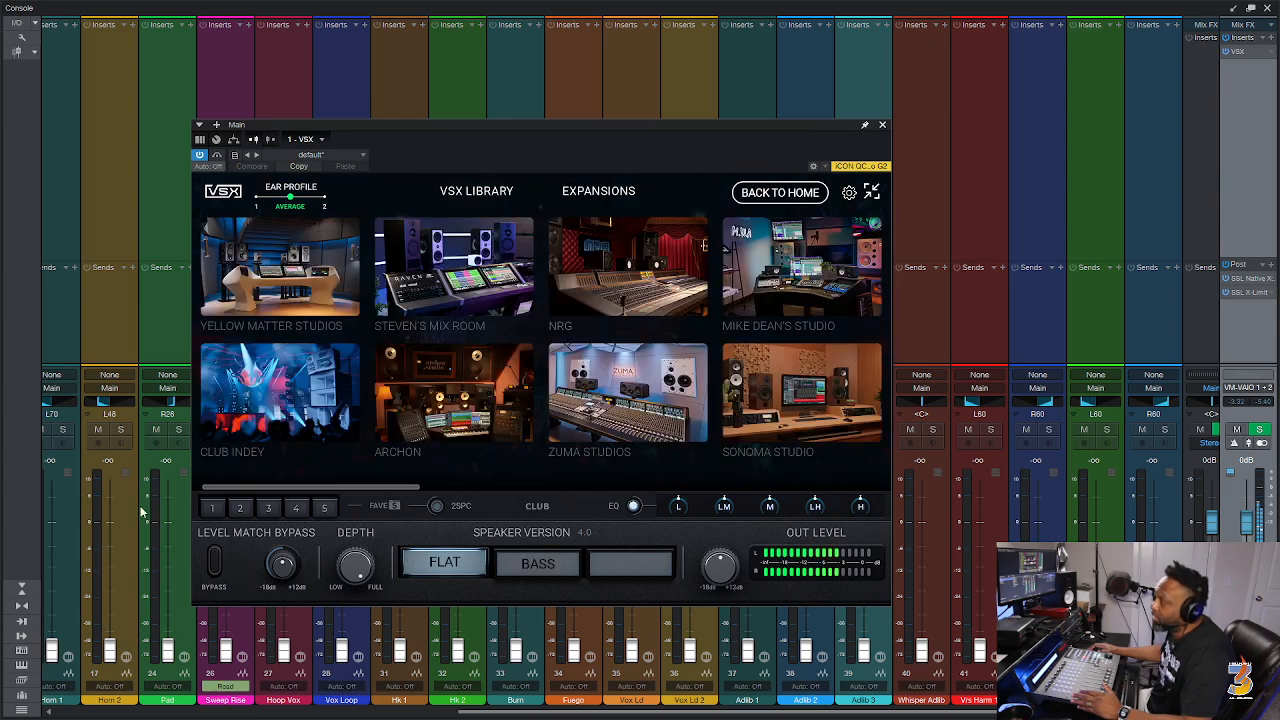
Load the Archon room with mid-field speakers, choose favourite slot 1, and return to the VSX home view.
click(451, 384)
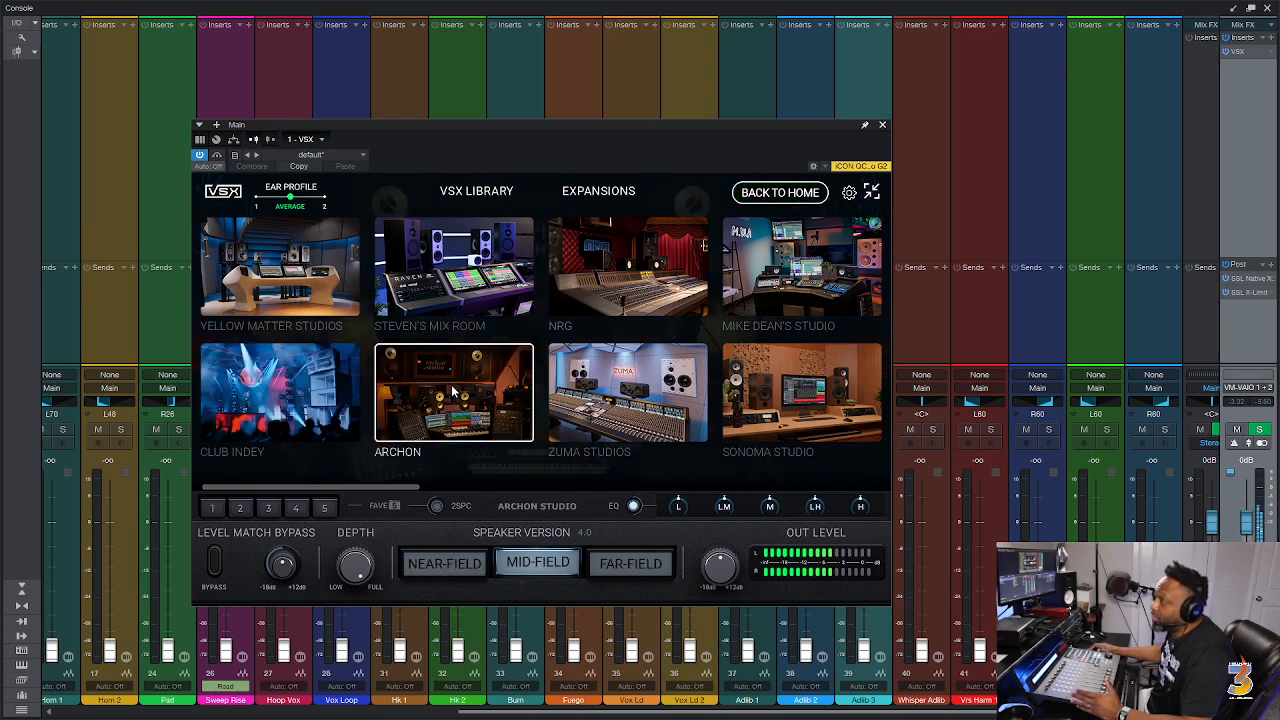
click(212, 507)
click(768, 195)
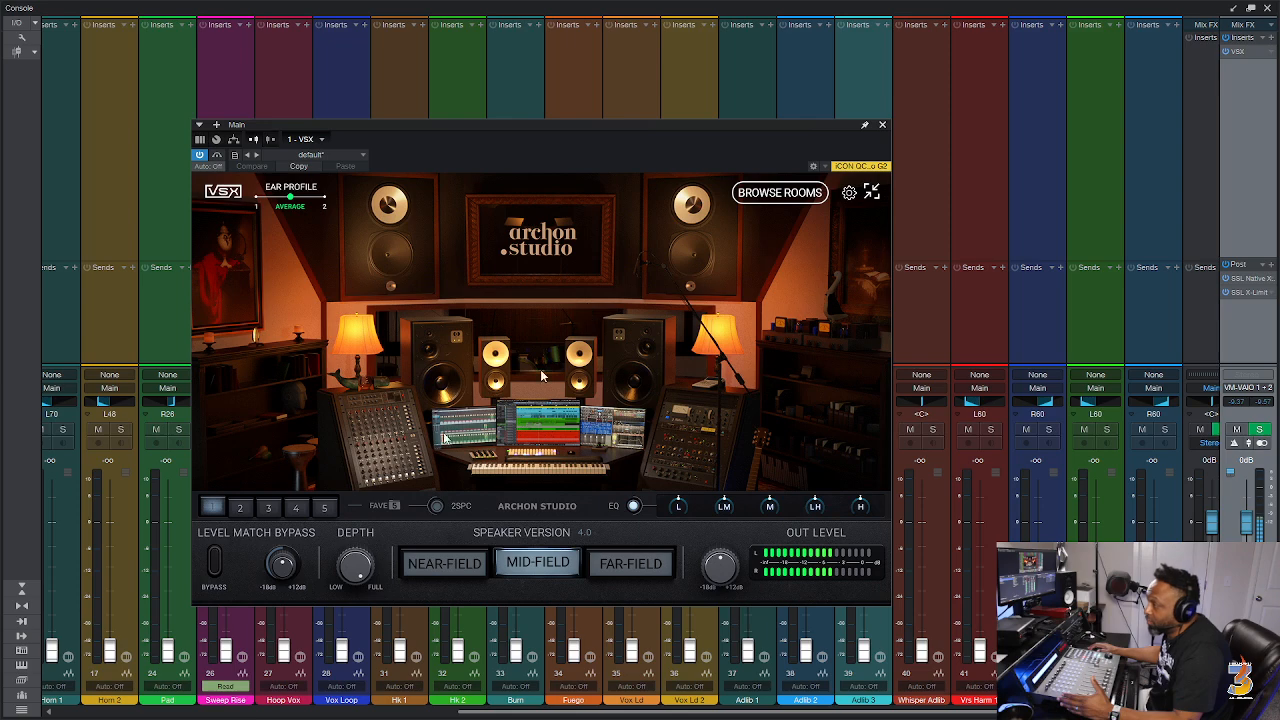
Compare VSX favourite slots 2 through 5, return to the Archon room in slot 1, and close the VSX window.
click(240, 507)
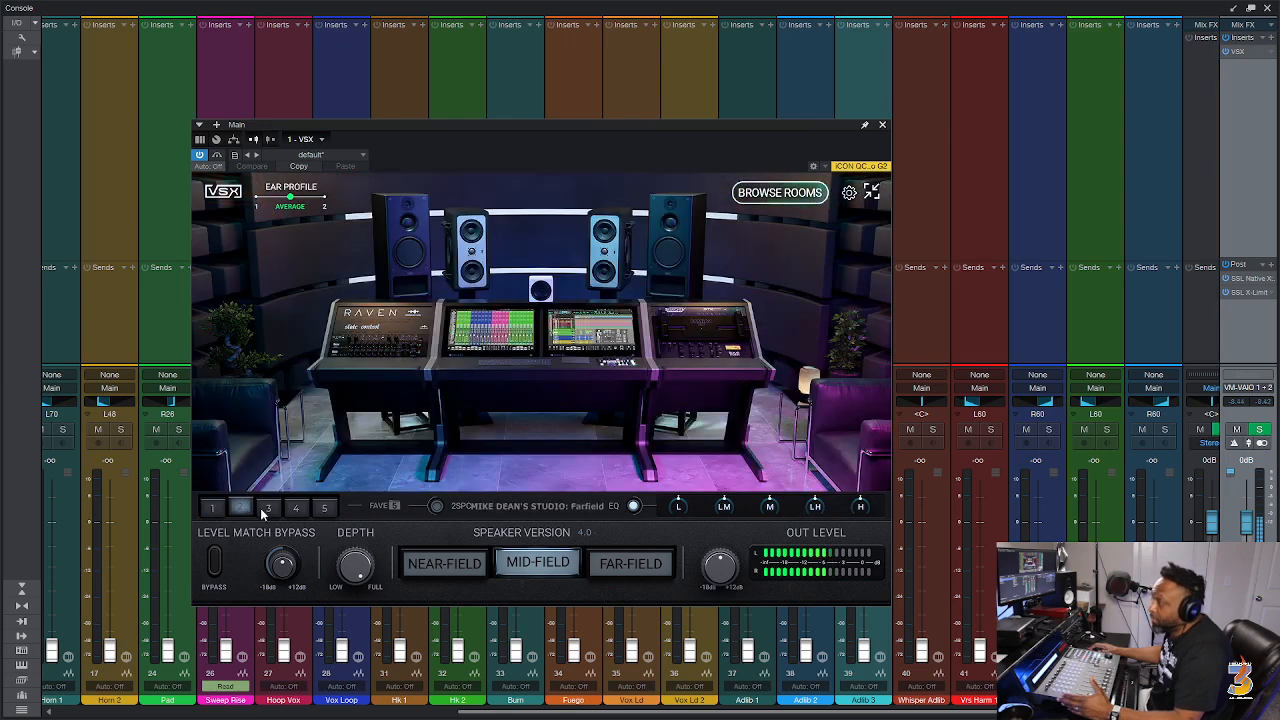
click(266, 507)
click(296, 508)
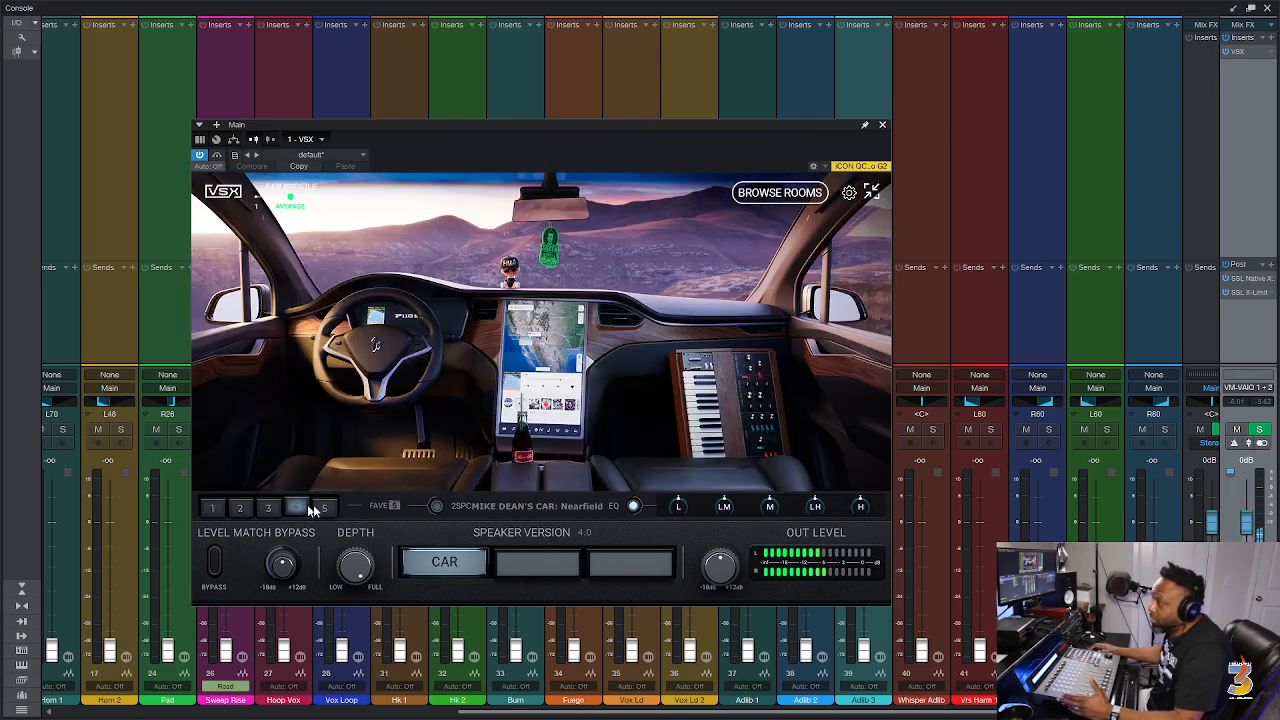
click(328, 508)
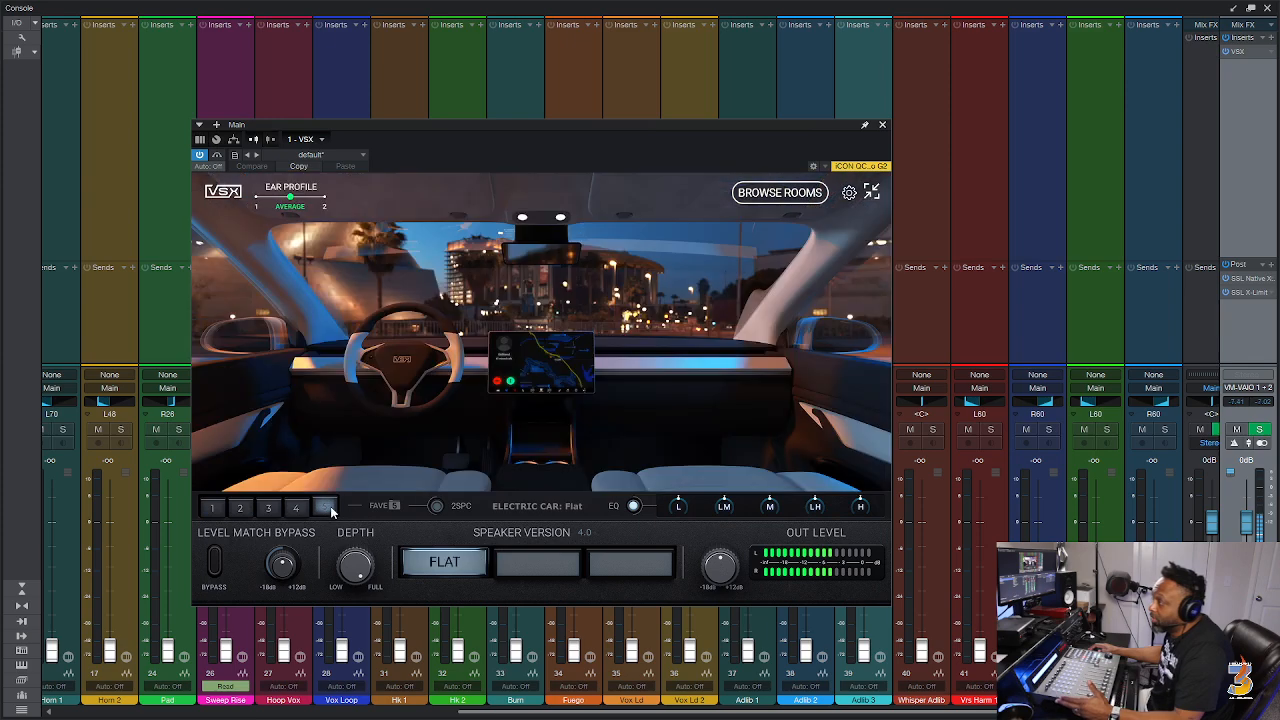
click(204, 512)
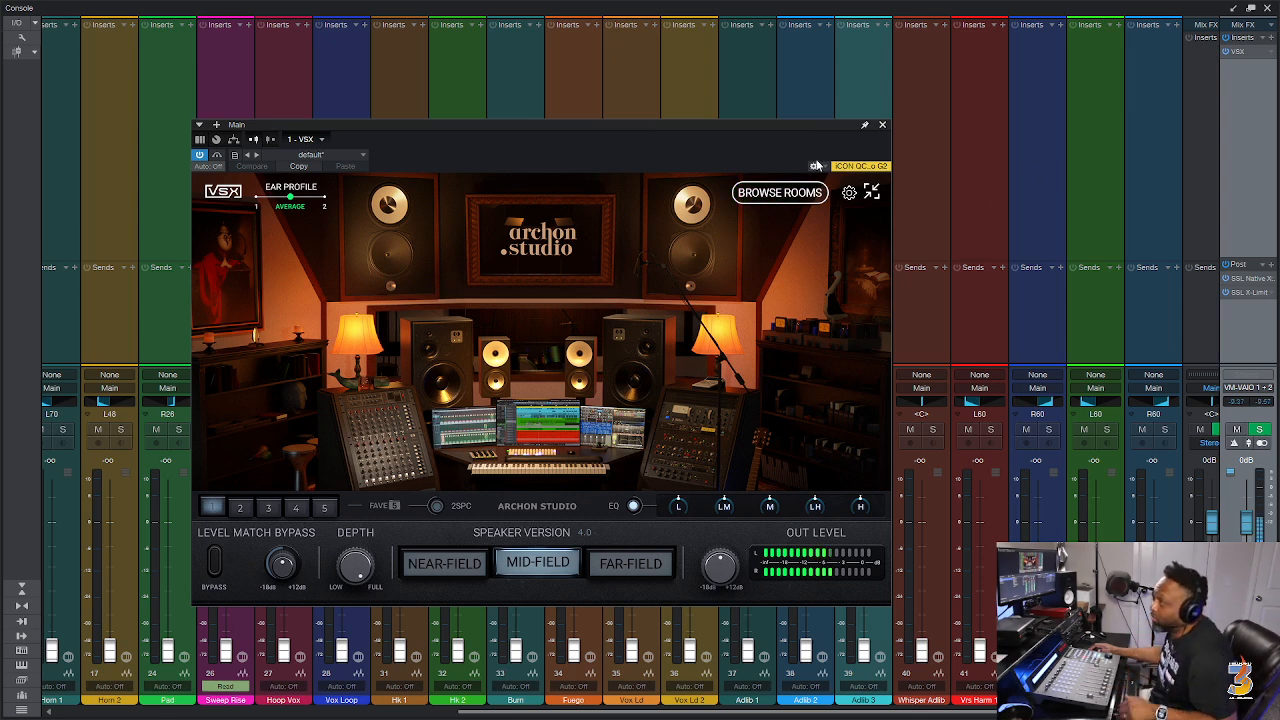
click(882, 127)
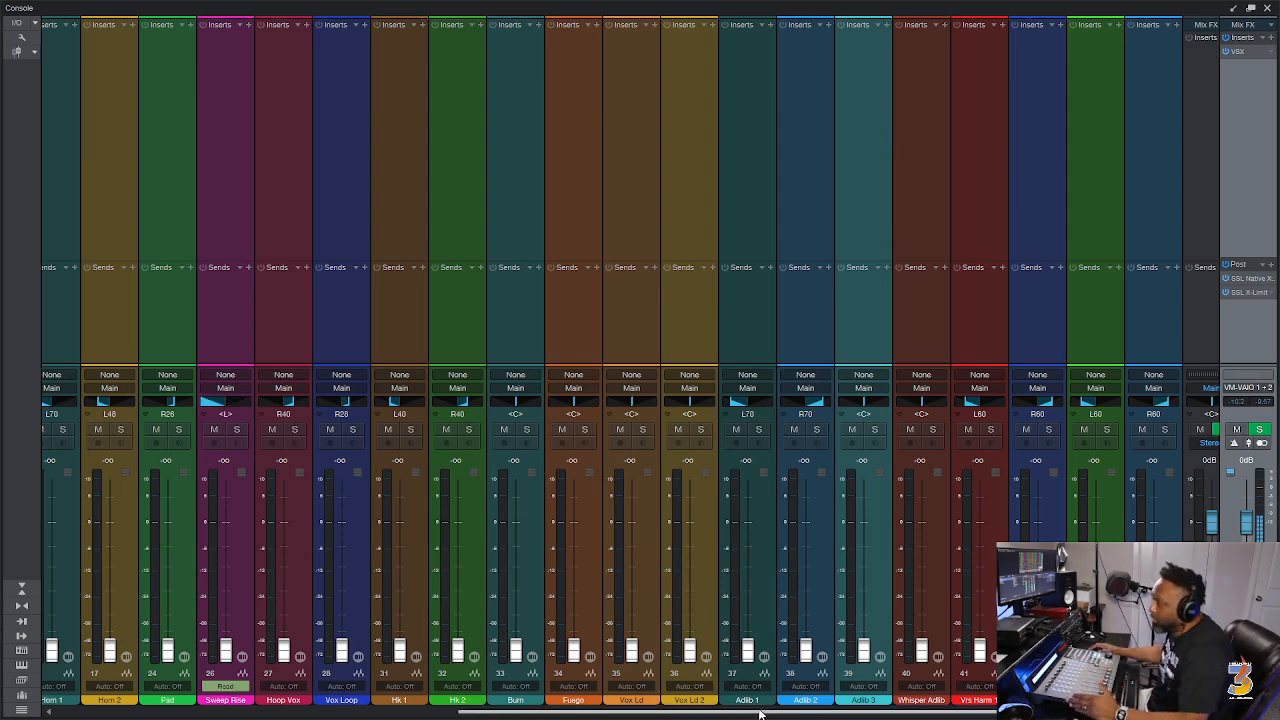
Bring the drum channels into view in the console and check the looped section in the arrangement before returning to the console.
drag(756, 714, 340, 717)
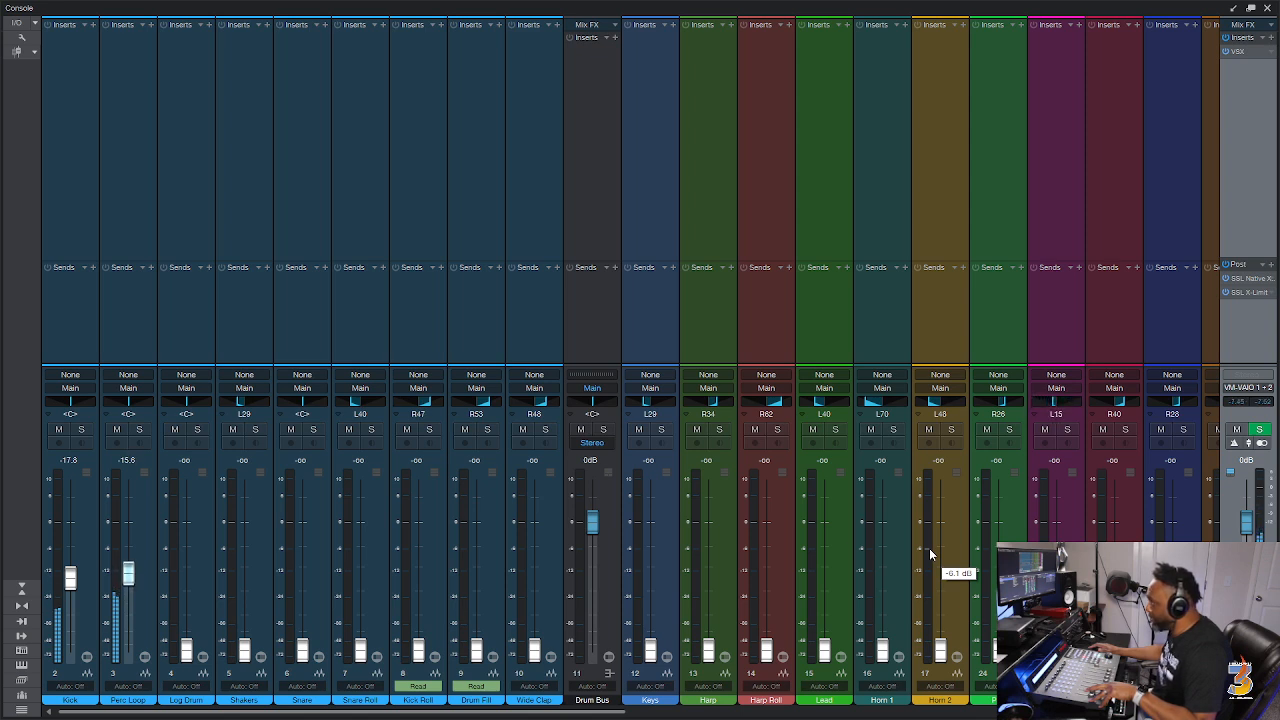
key(F3)
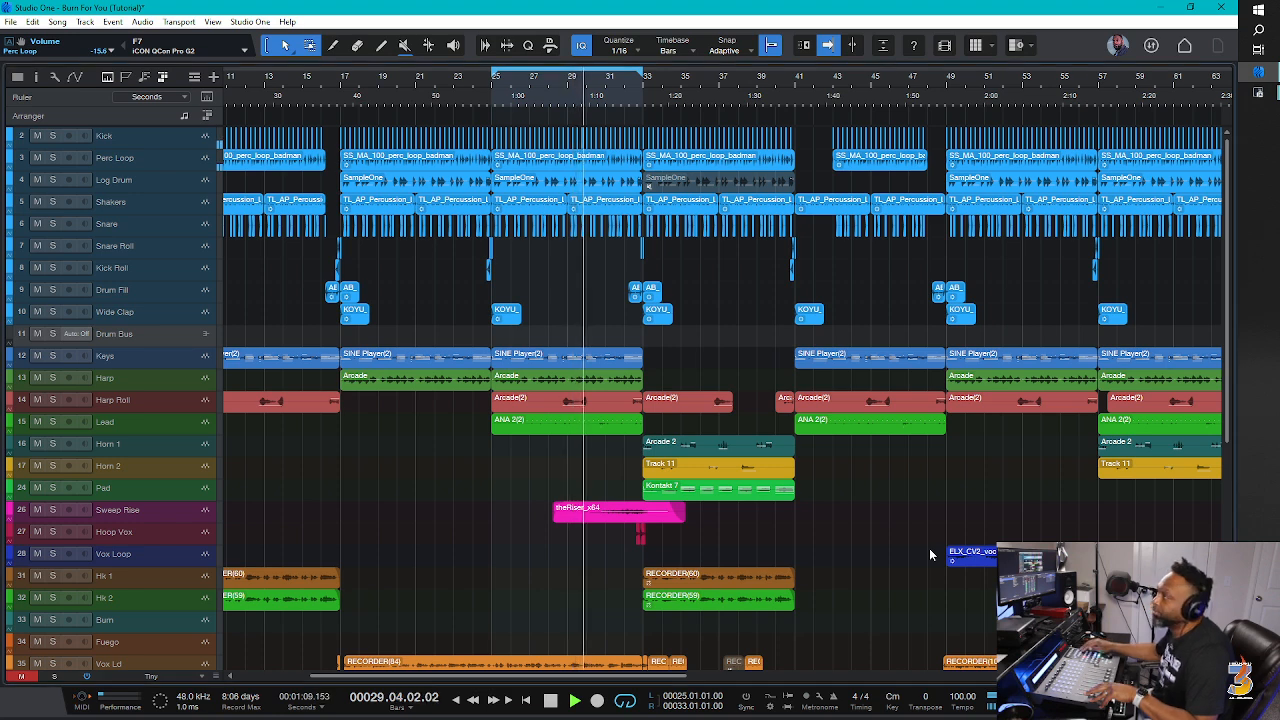
key(F3)
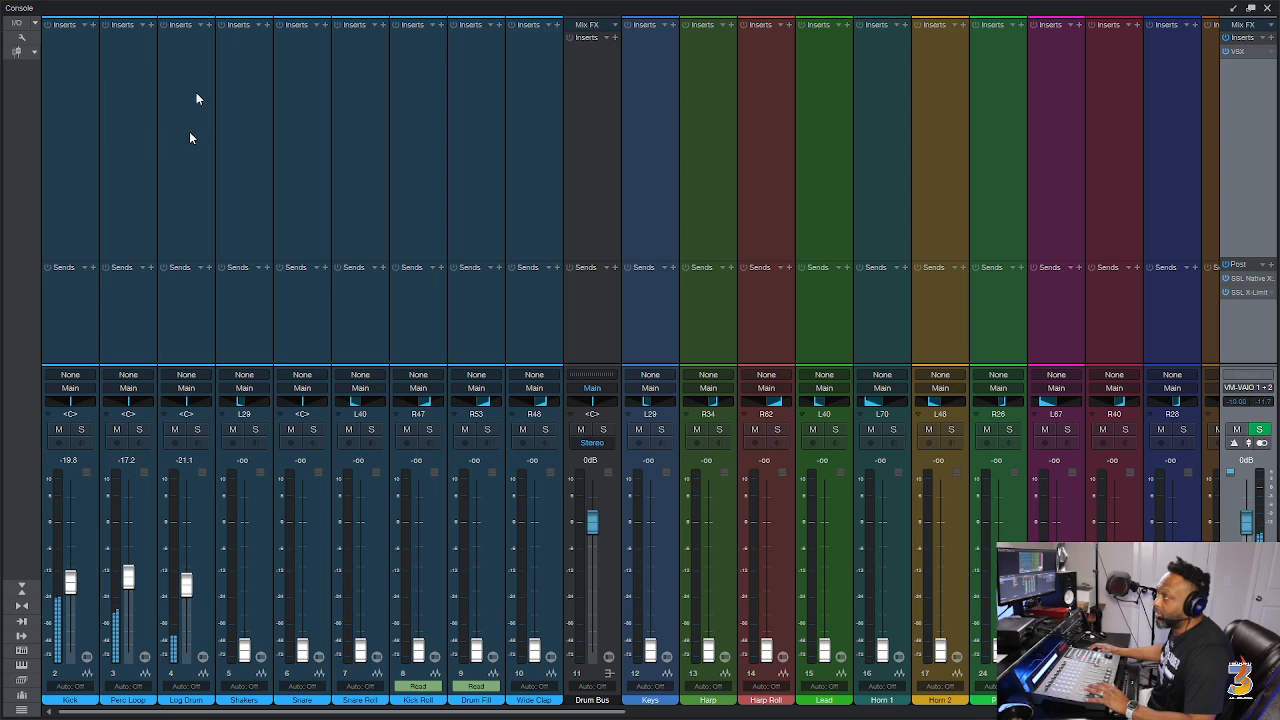
Insert Slate Digital's Inf EQ on the Log Drum channel.
click(208, 25)
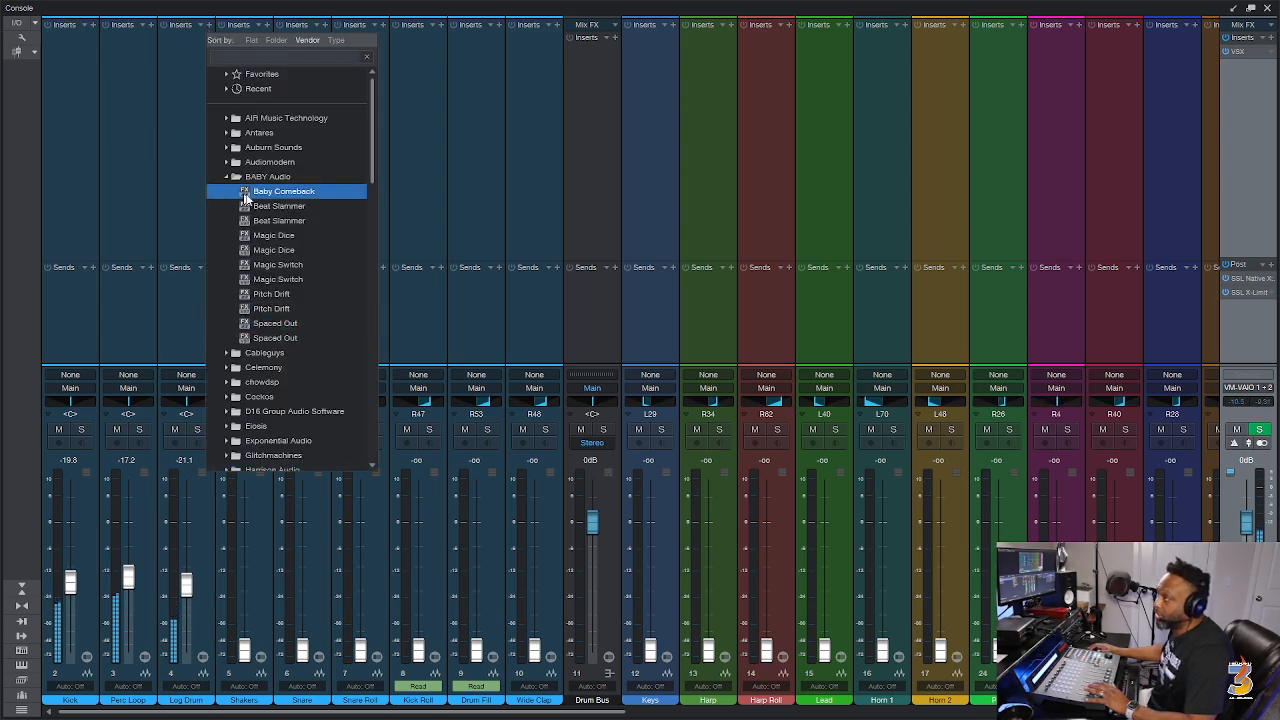
click(250, 181)
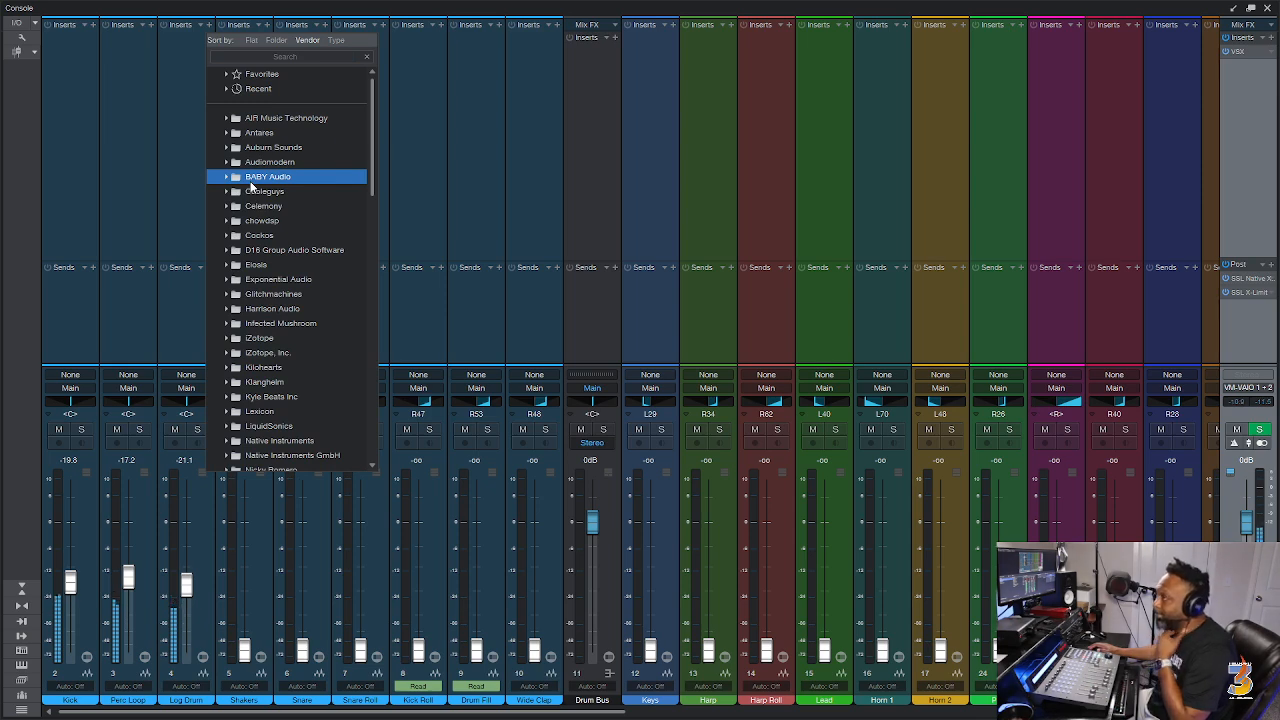
scroll(253, 186, down, 8)
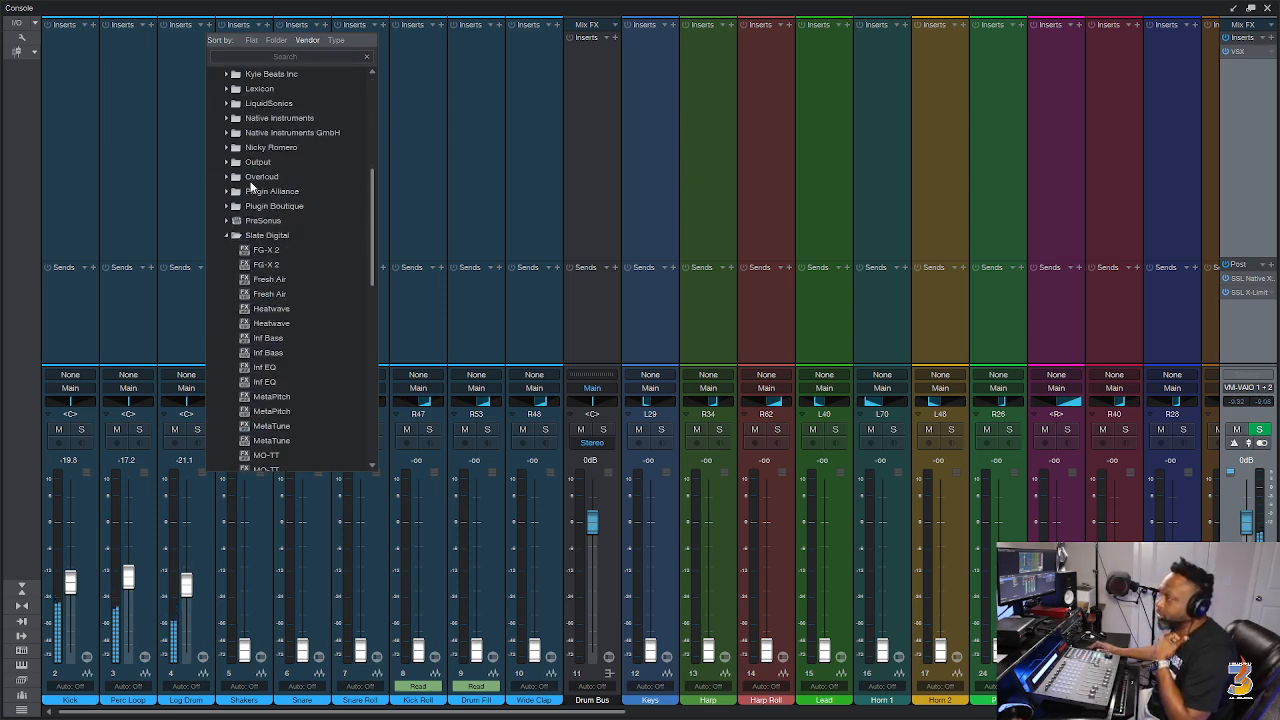
click(253, 279)
scroll(255, 285, down, 3)
click(262, 325)
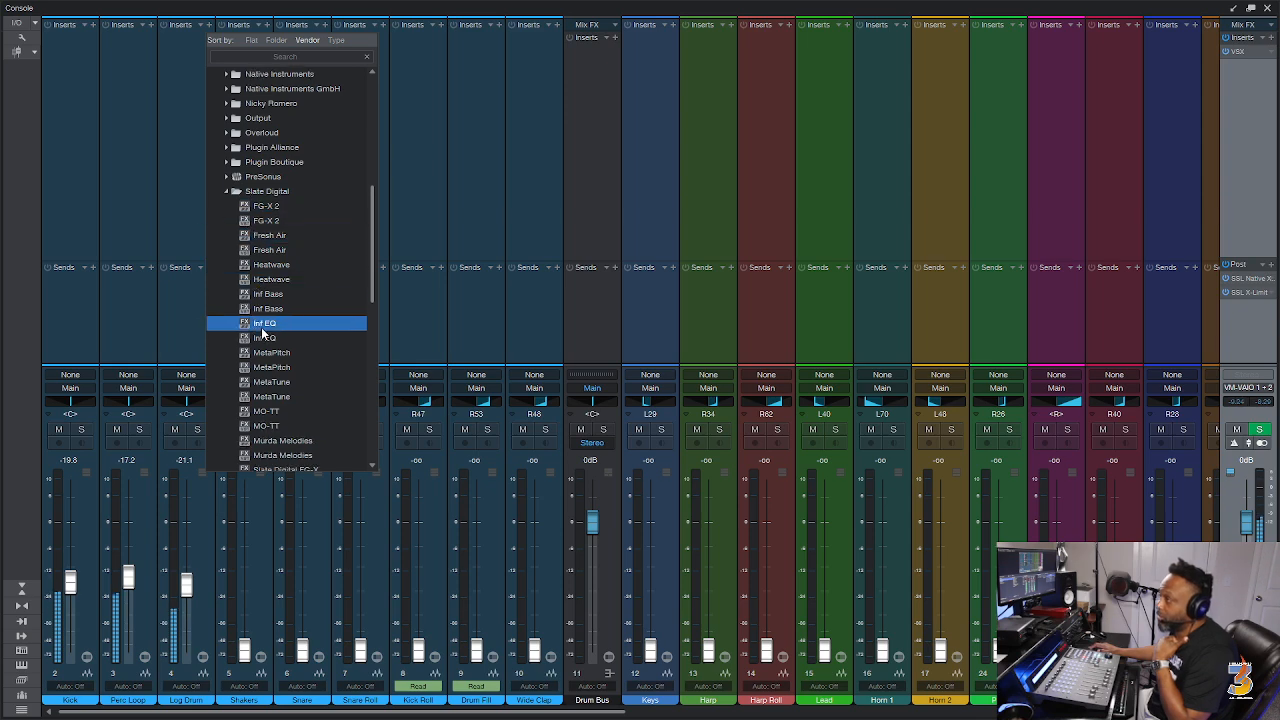
double_click(262, 328)
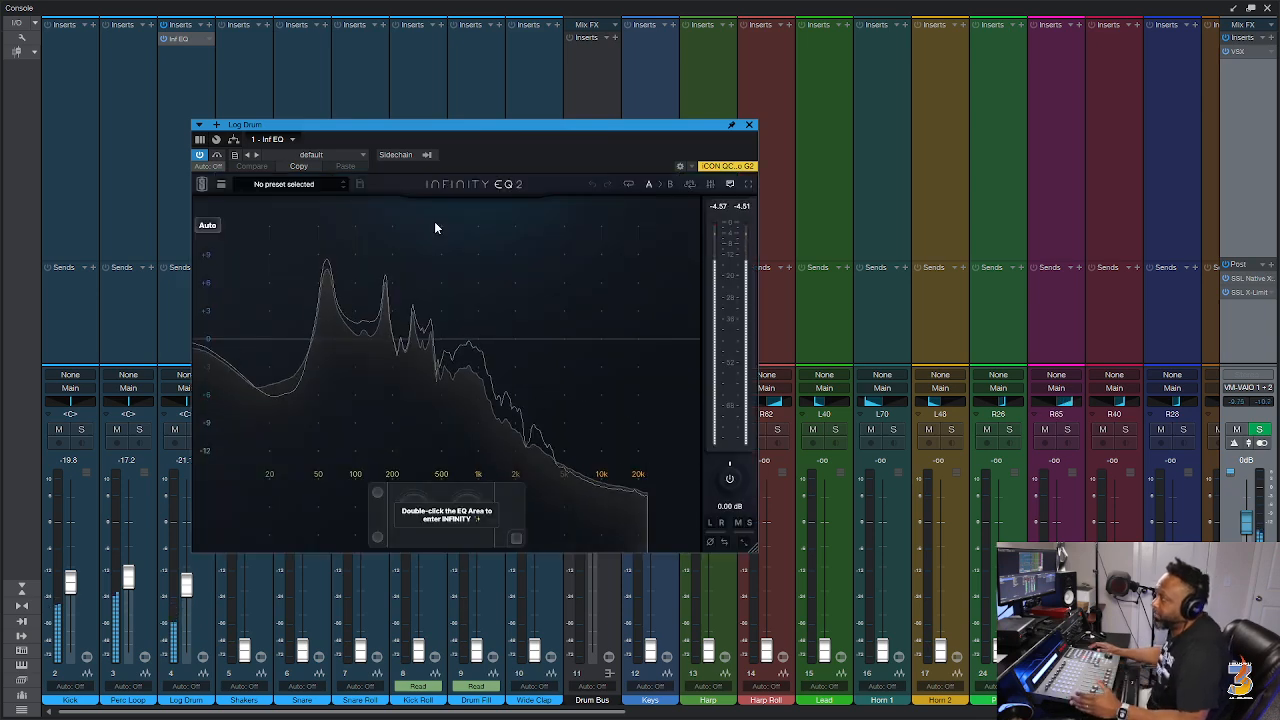
Filter the Log Drum with a steeper low cut at about 16.7 Hz and a high cut at about 3.01 kHz, closing the EQ when done.
drag(527, 126, 621, 116)
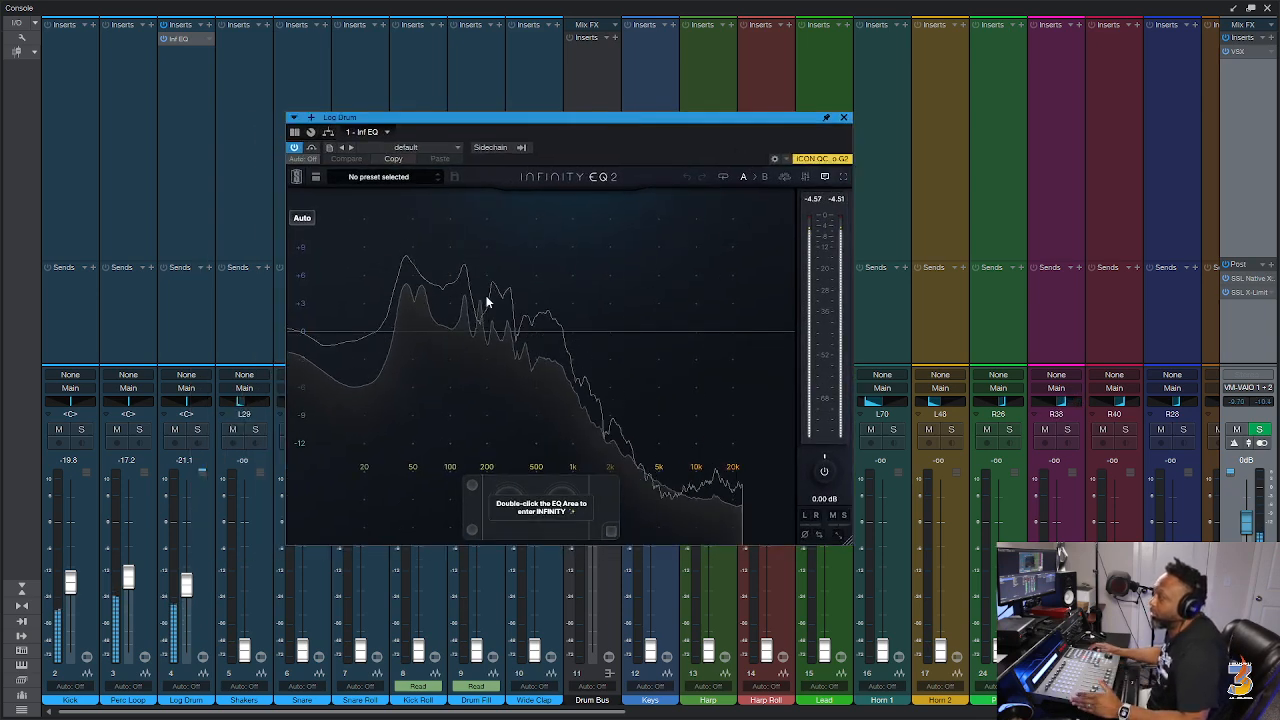
click(325, 402)
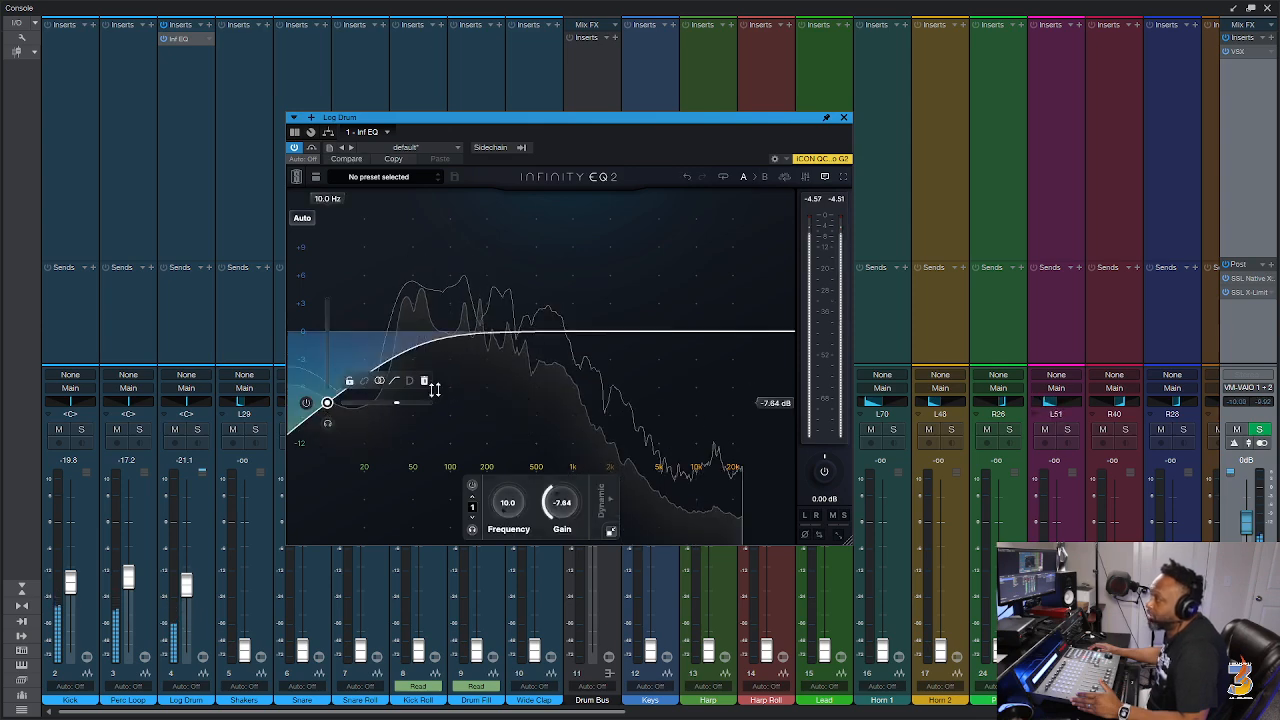
drag(397, 403, 360, 405)
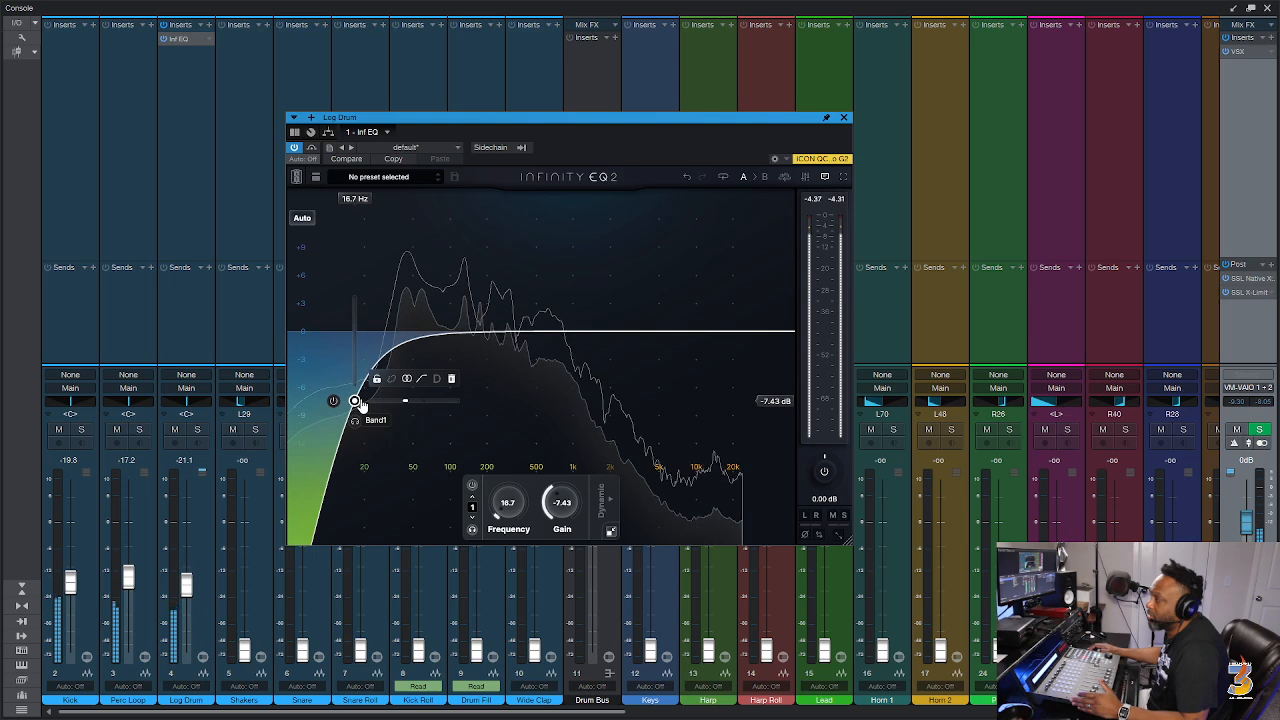
click(715, 395)
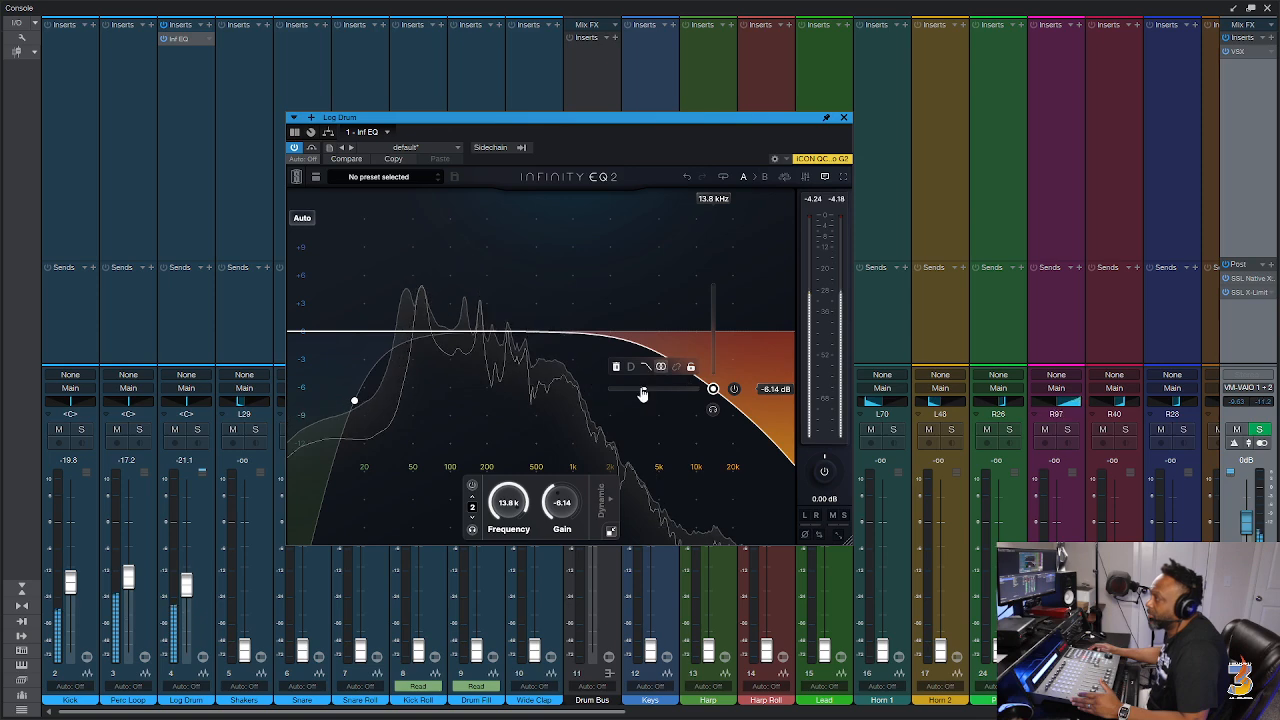
mouse_move(645, 395)
mouse_down()
mouse_move(725, 390)
mouse_move(601, 400)
mouse_move(651, 395)
mouse_move(629, 395)
mouse_up()
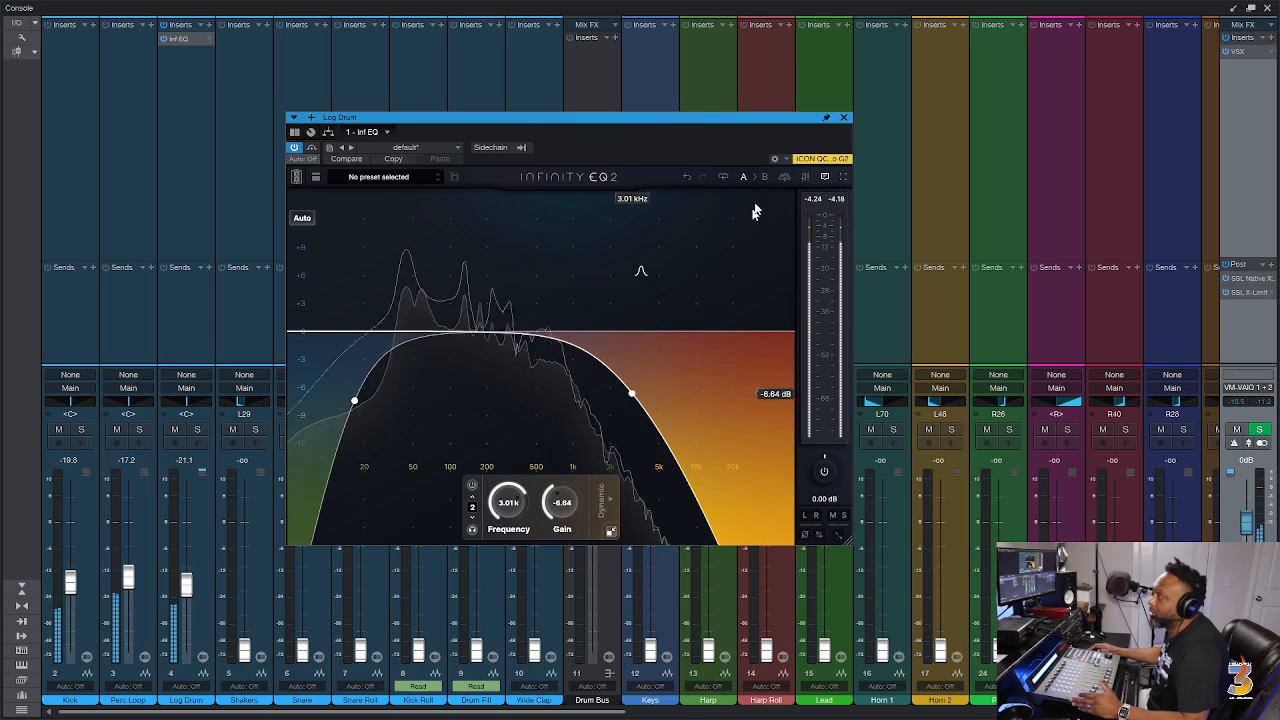
click(843, 117)
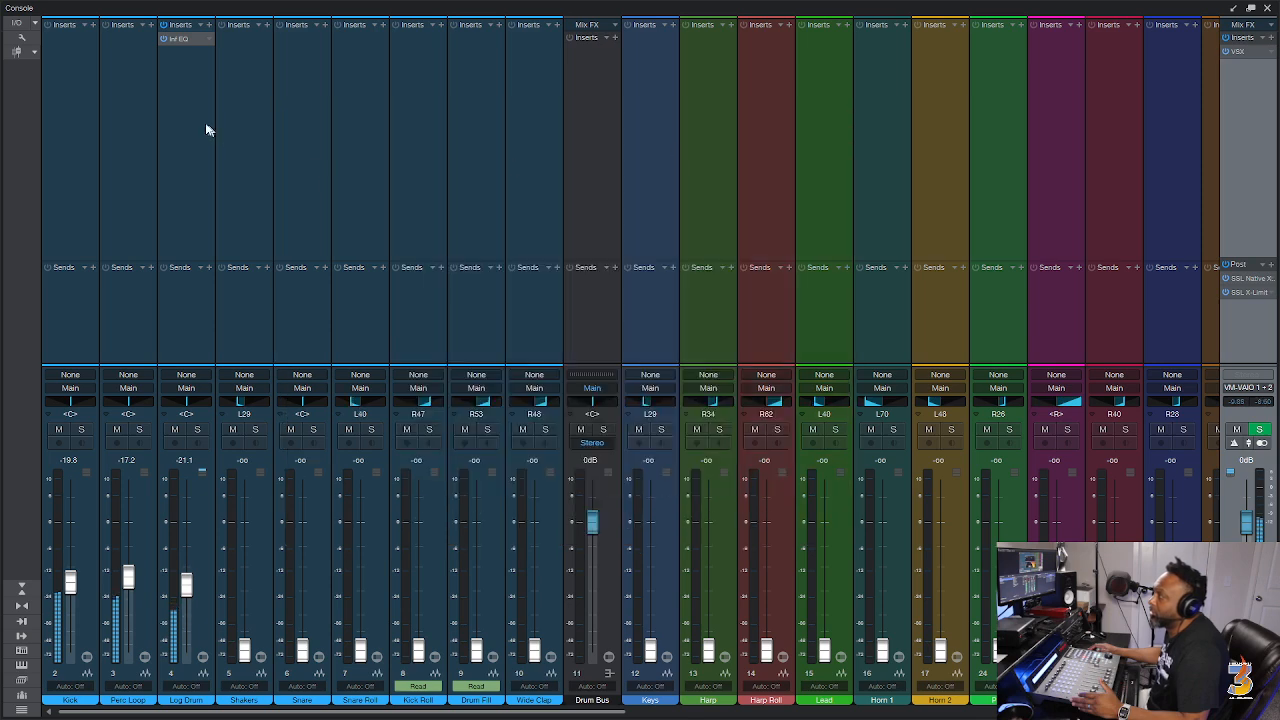
Insert Slate Digital's Virtual Mix Rack after Inf EQ on the Log Drum channel.
click(210, 25)
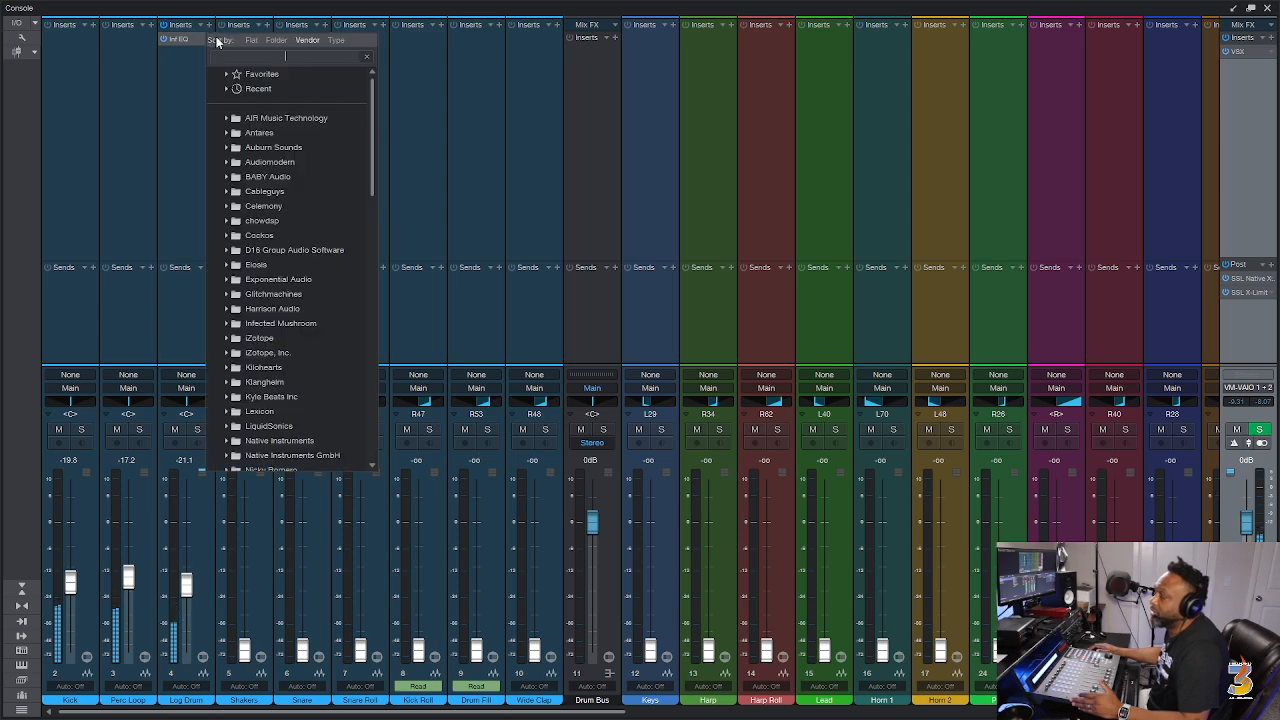
click(257, 206)
scroll(265, 206, down, 6)
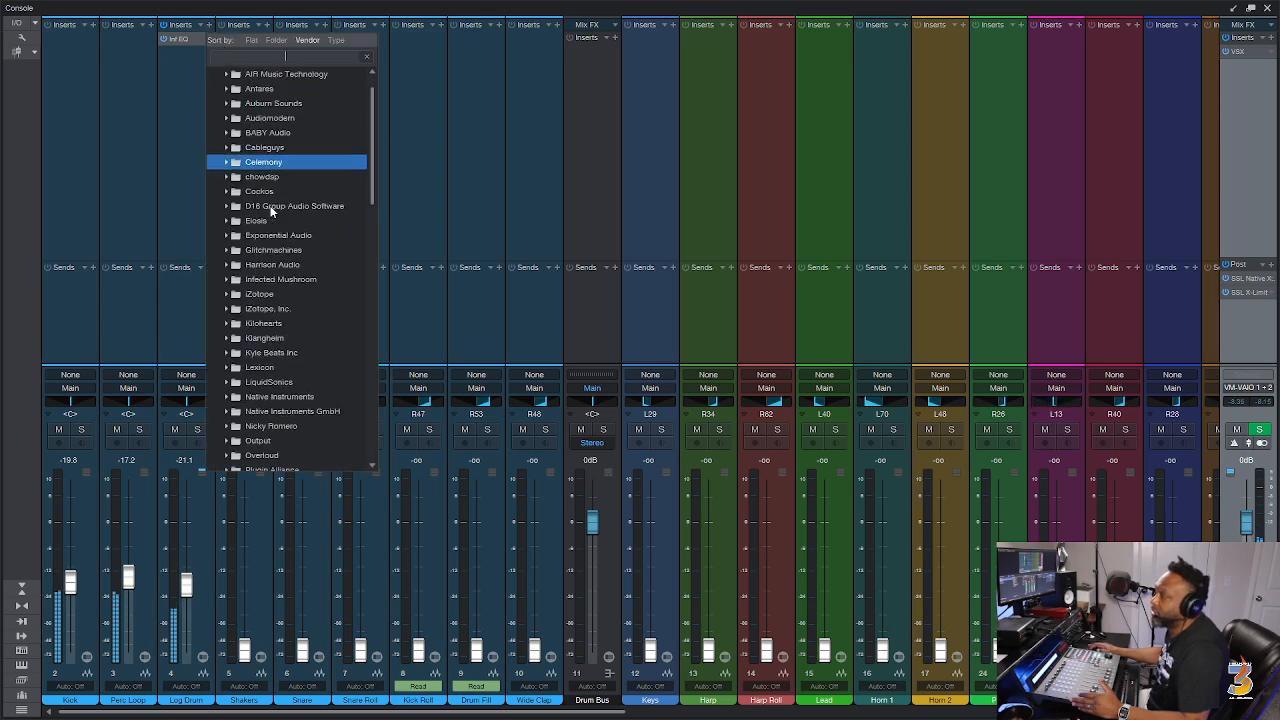
scroll(270, 210, down, 2)
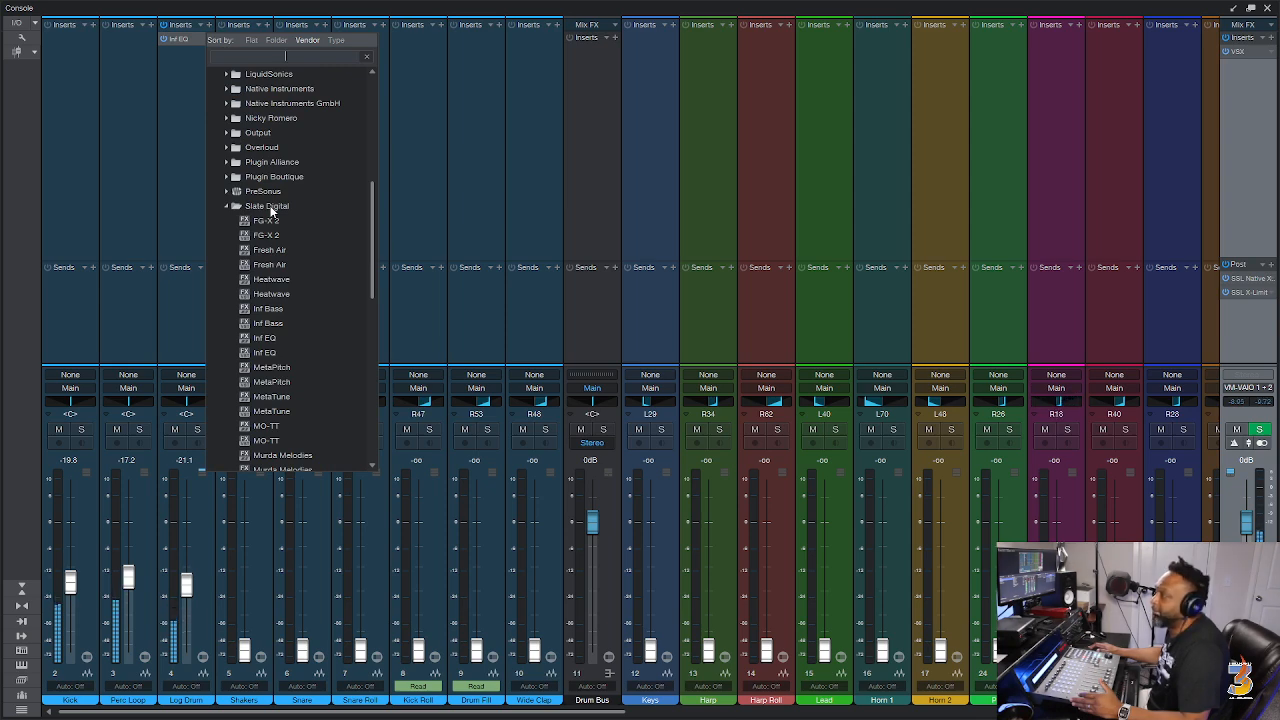
scroll(270, 210, down, 7)
scroll(270, 210, down, 3)
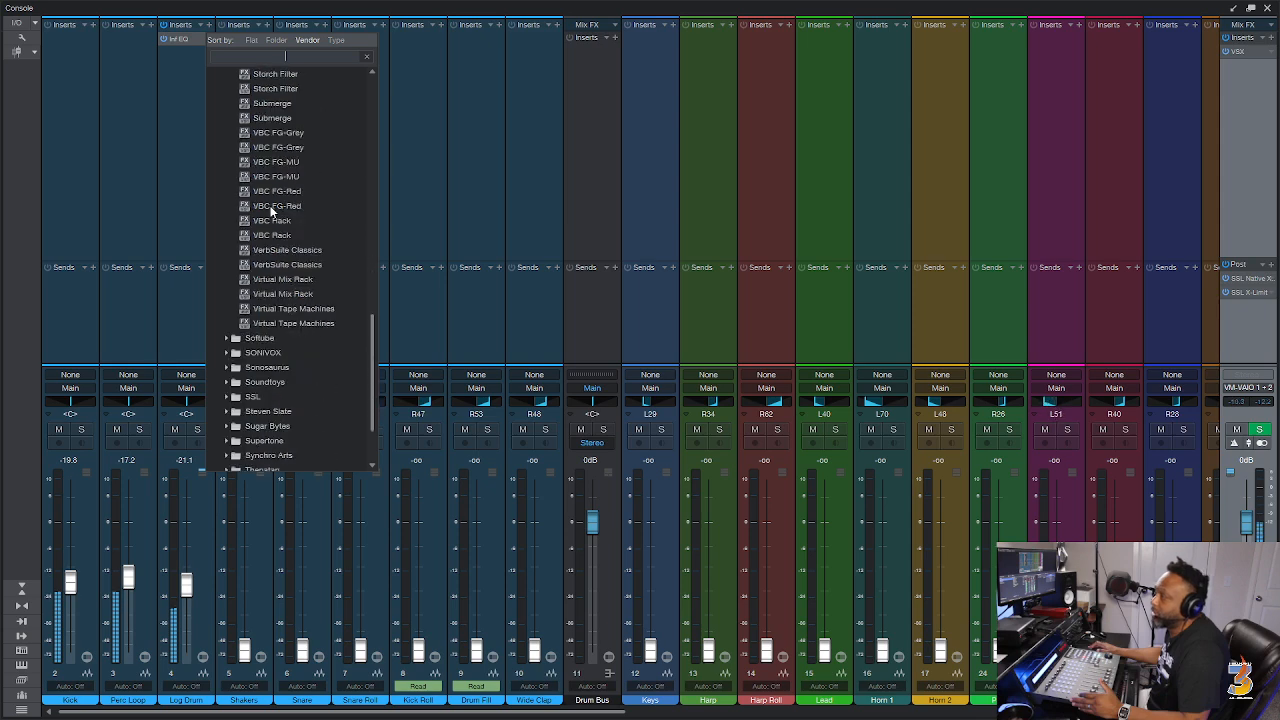
click(282, 287)
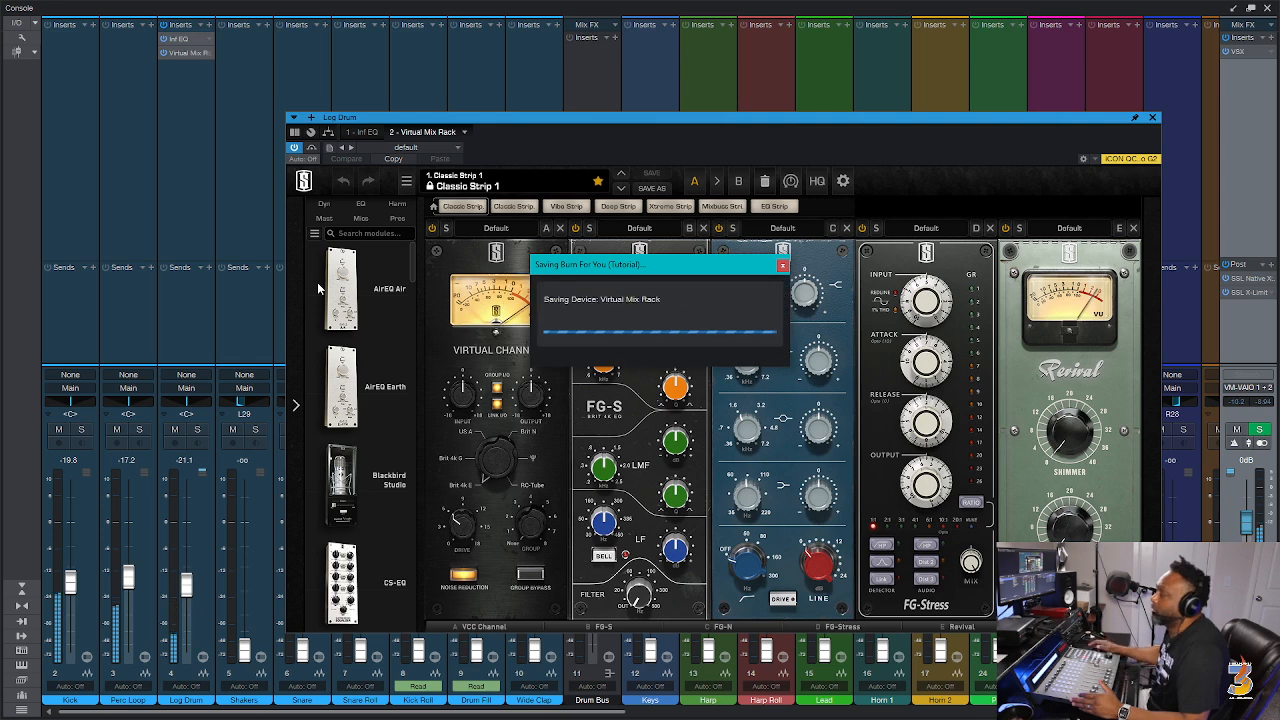
Clear the rack down to the Virtual Channel module, set its input to -13.5 dB with linked output, and choose the Brit N console.
click(1134, 229)
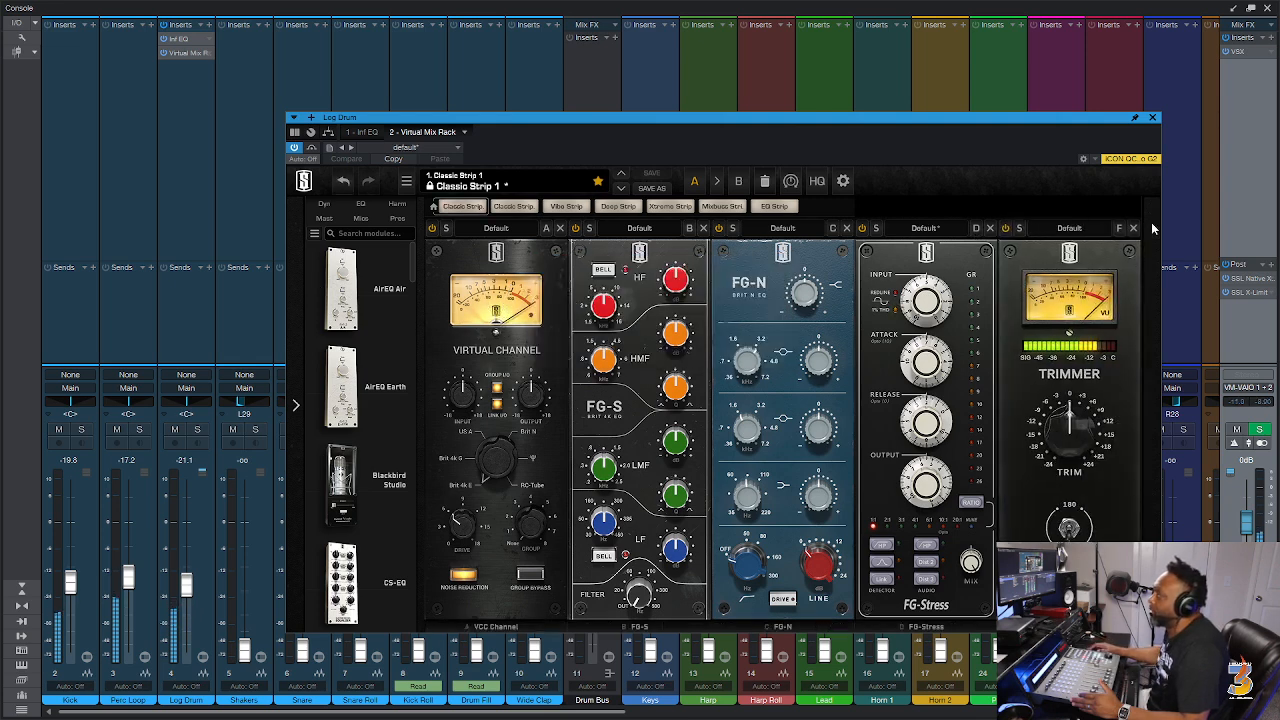
click(990, 228)
click(846, 229)
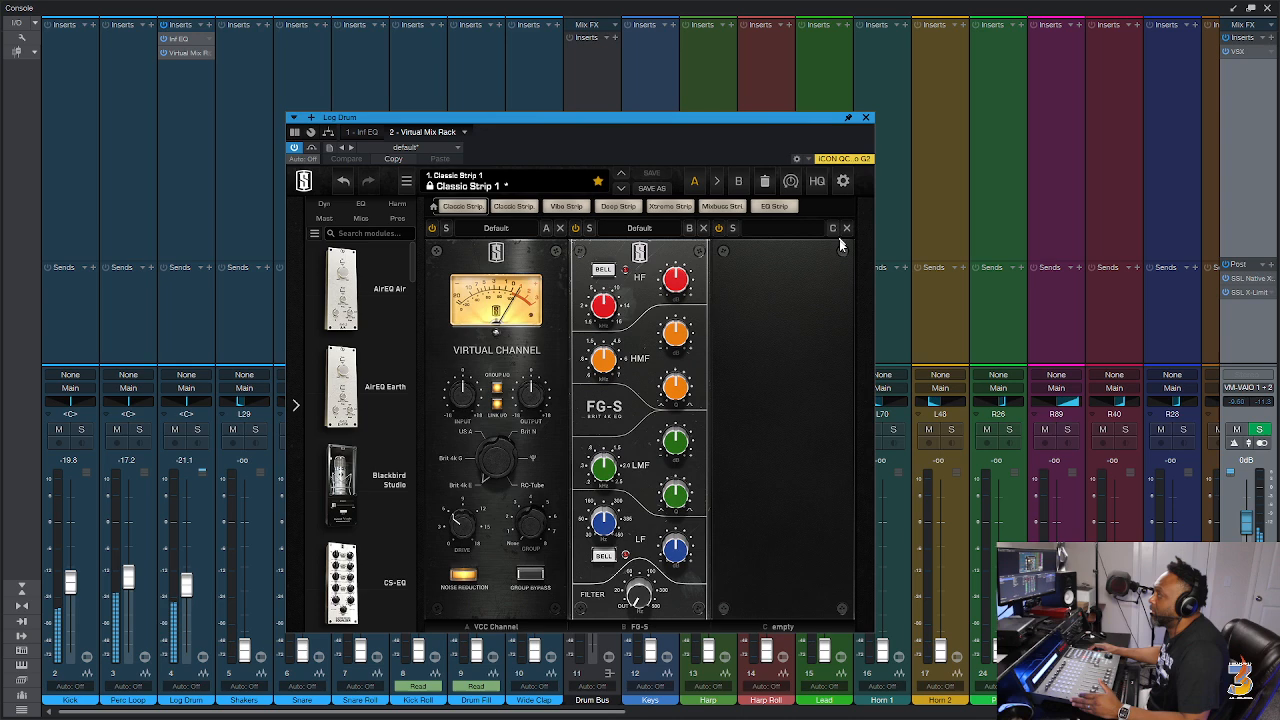
click(703, 228)
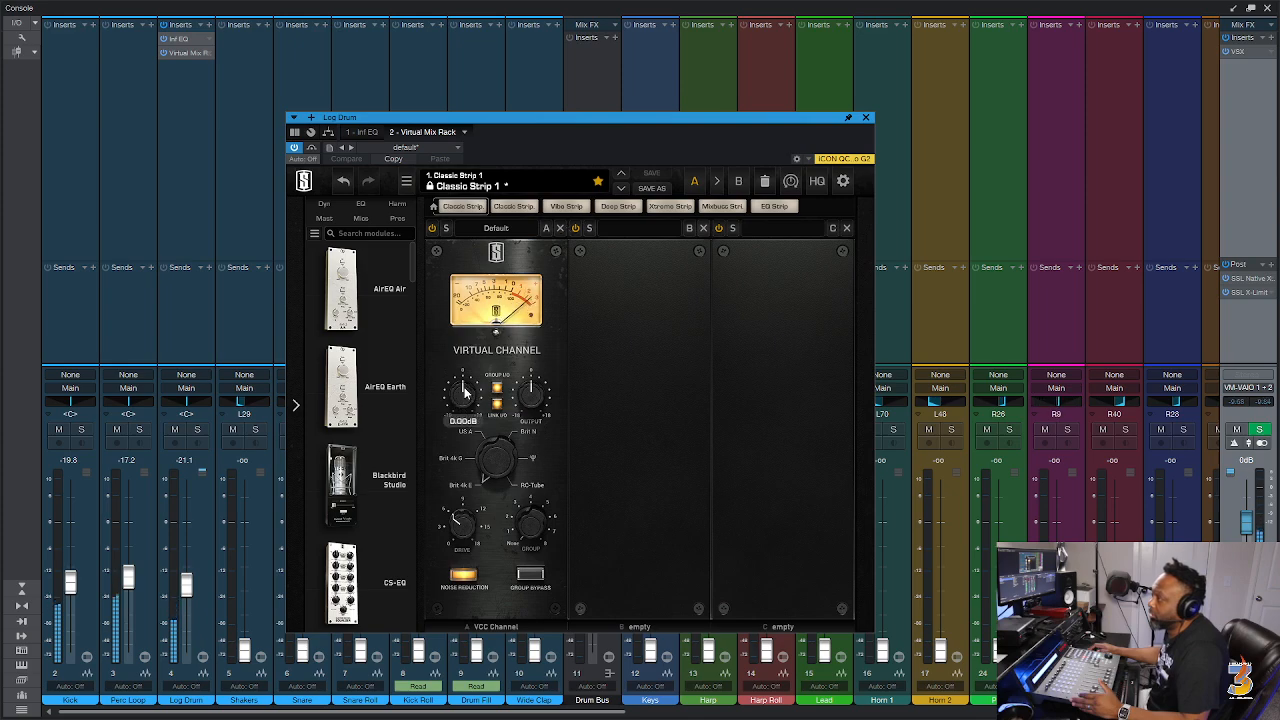
drag(466, 393, 456, 433)
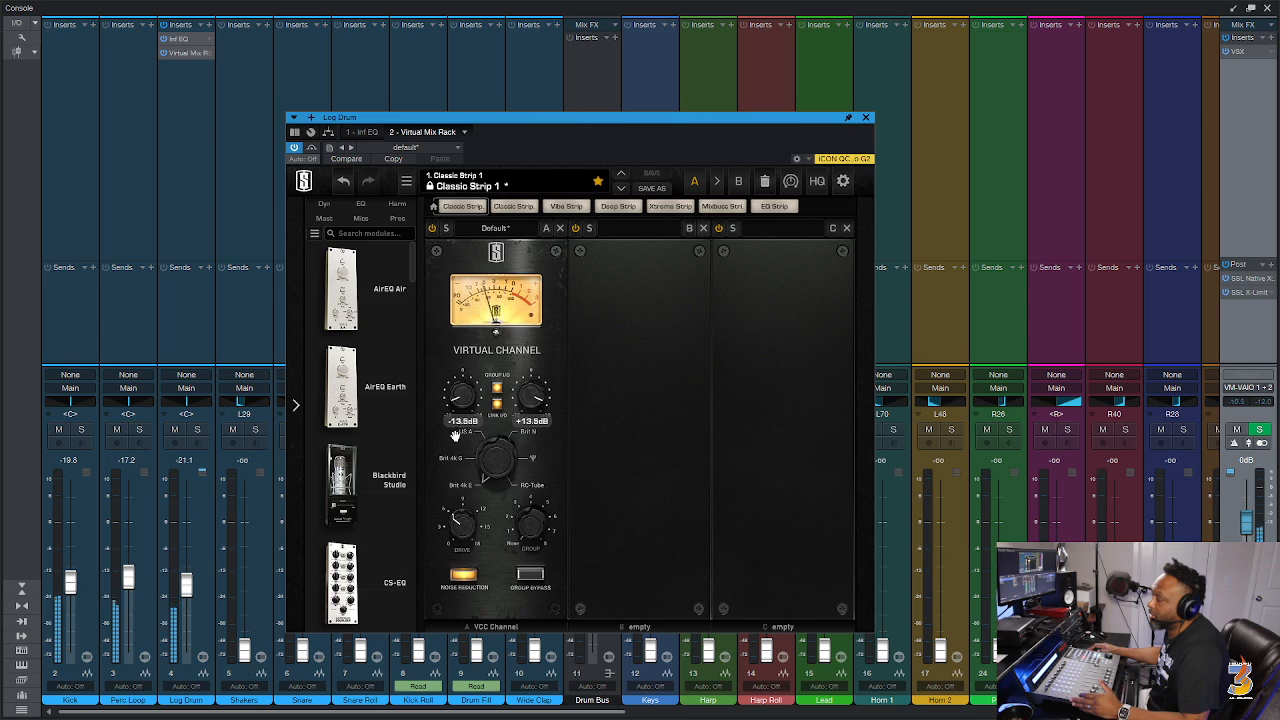
drag(493, 466, 500, 412)
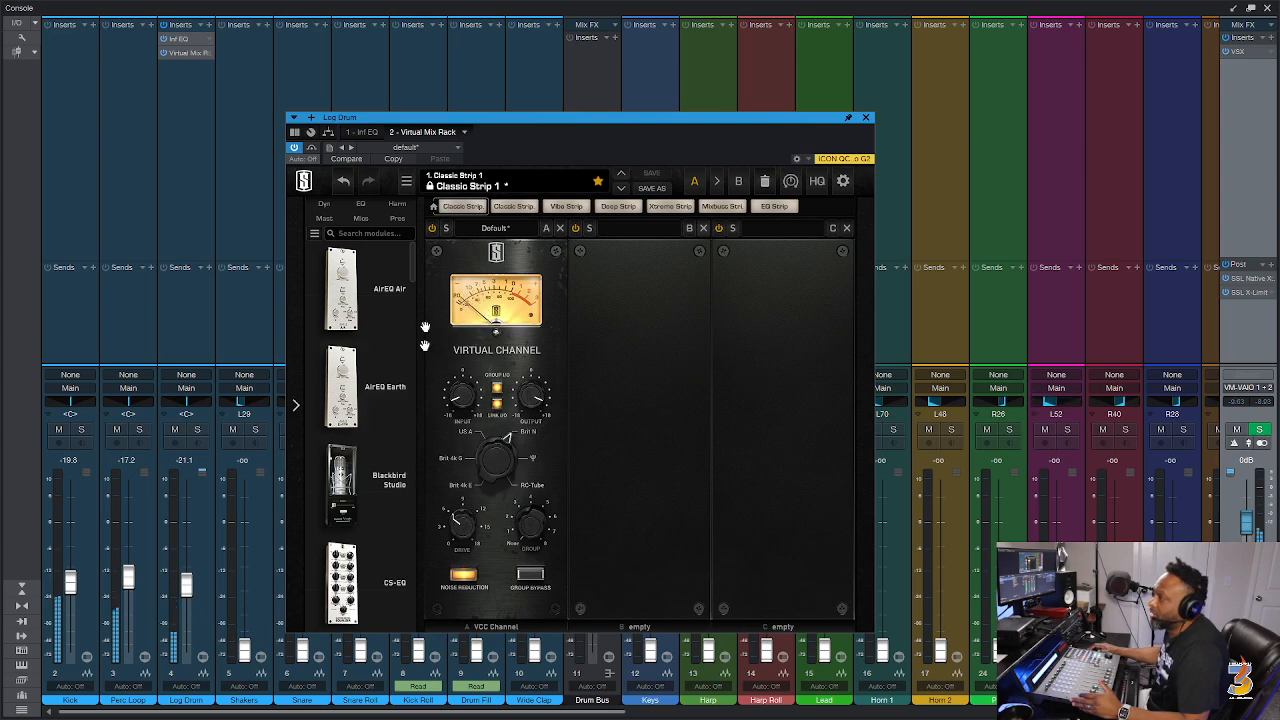
Filter the rack modules to dynamics and load the FG-401 compressor into slot B.
drag(412, 274, 415, 363)
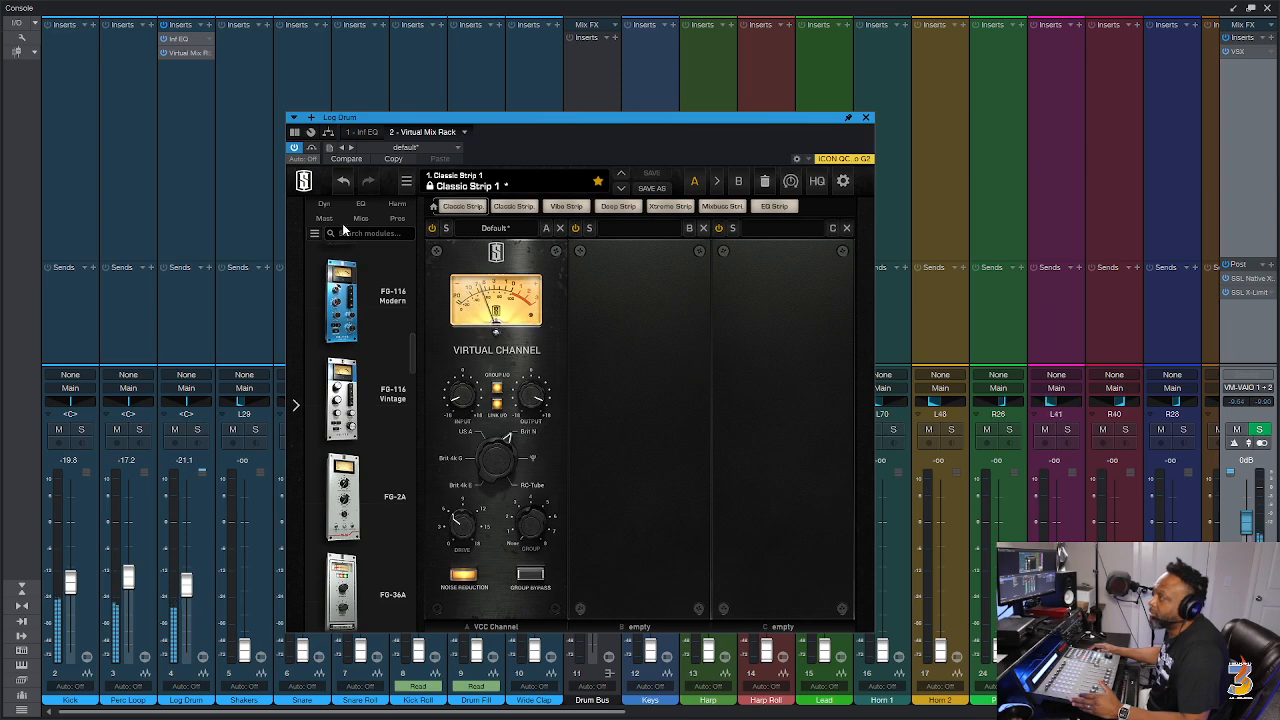
click(320, 204)
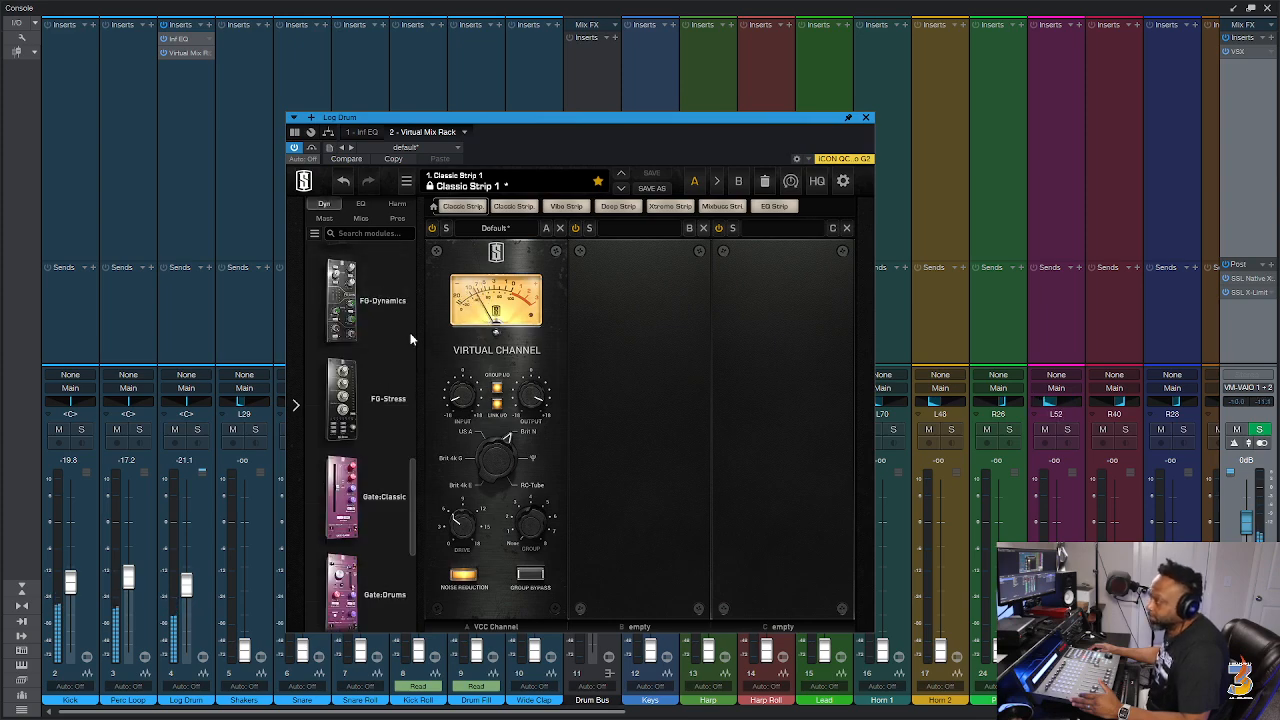
drag(415, 478, 422, 346)
double_click(347, 537)
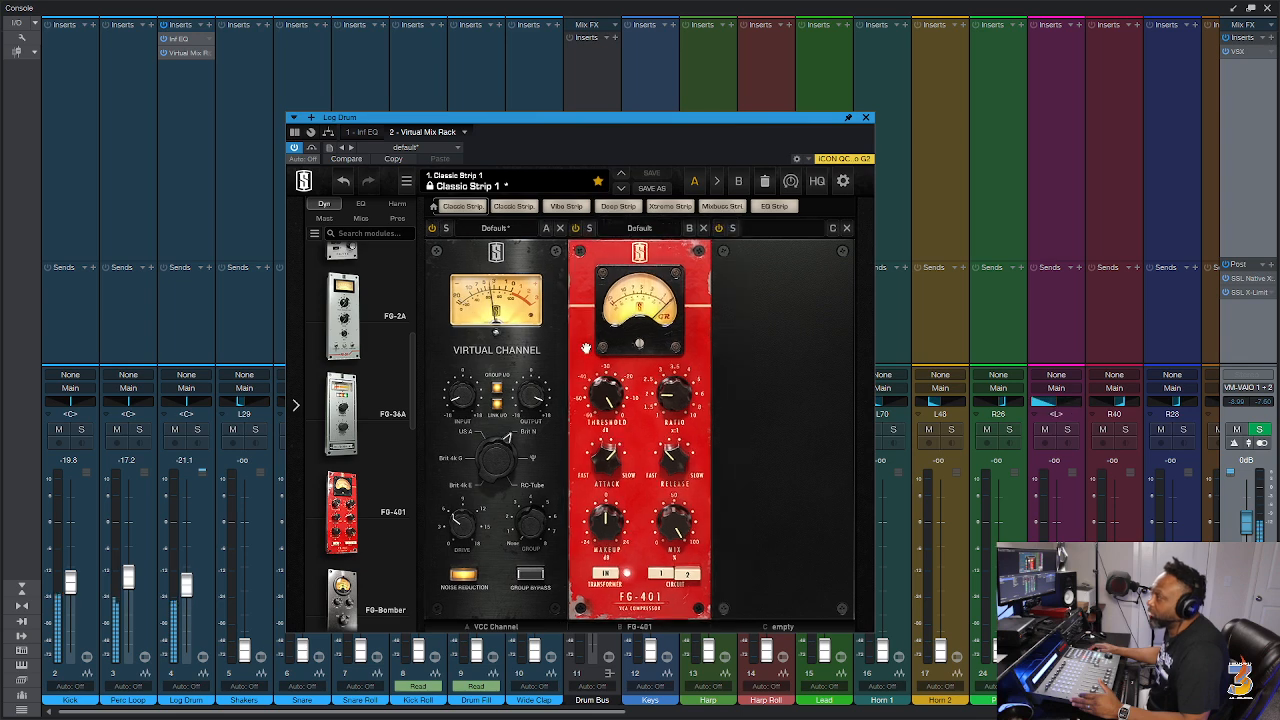
Set the FG-401 threshold to about -13.4 dB and its attack to 3.
mouse_move(597, 388)
drag(597, 390, 607, 437)
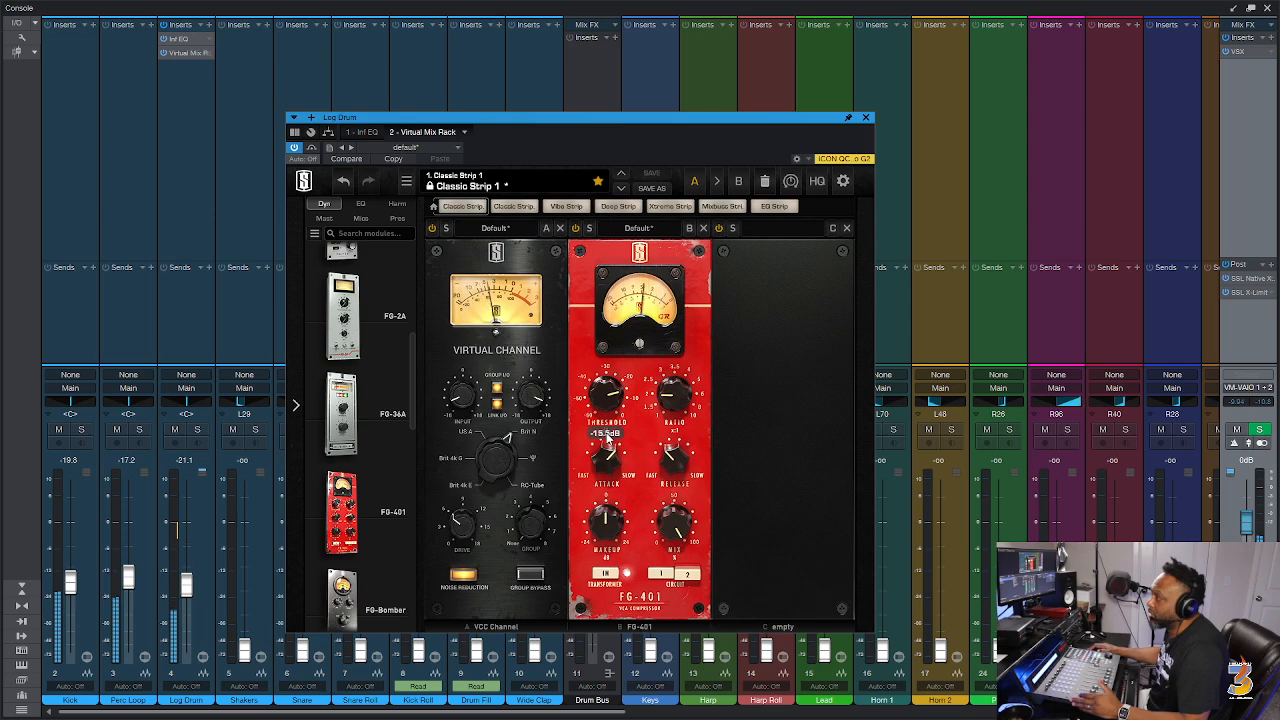
drag(606, 441, 608, 431)
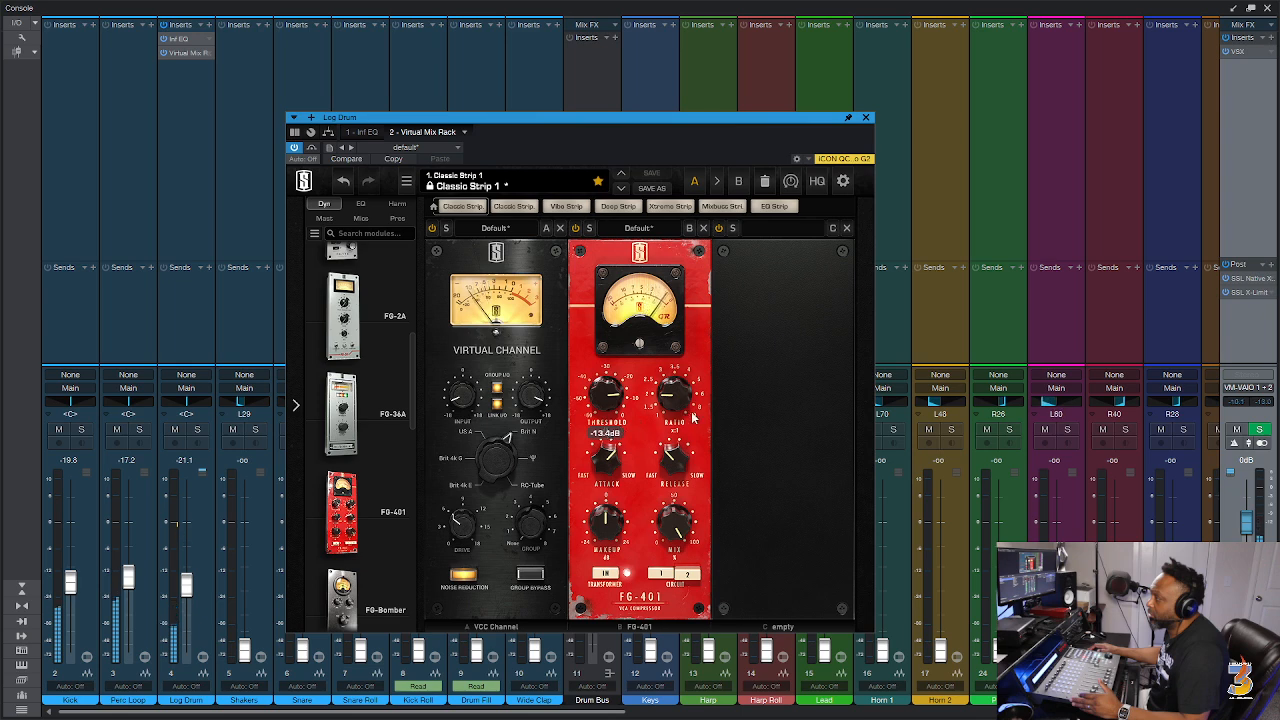
drag(610, 462, 611, 508)
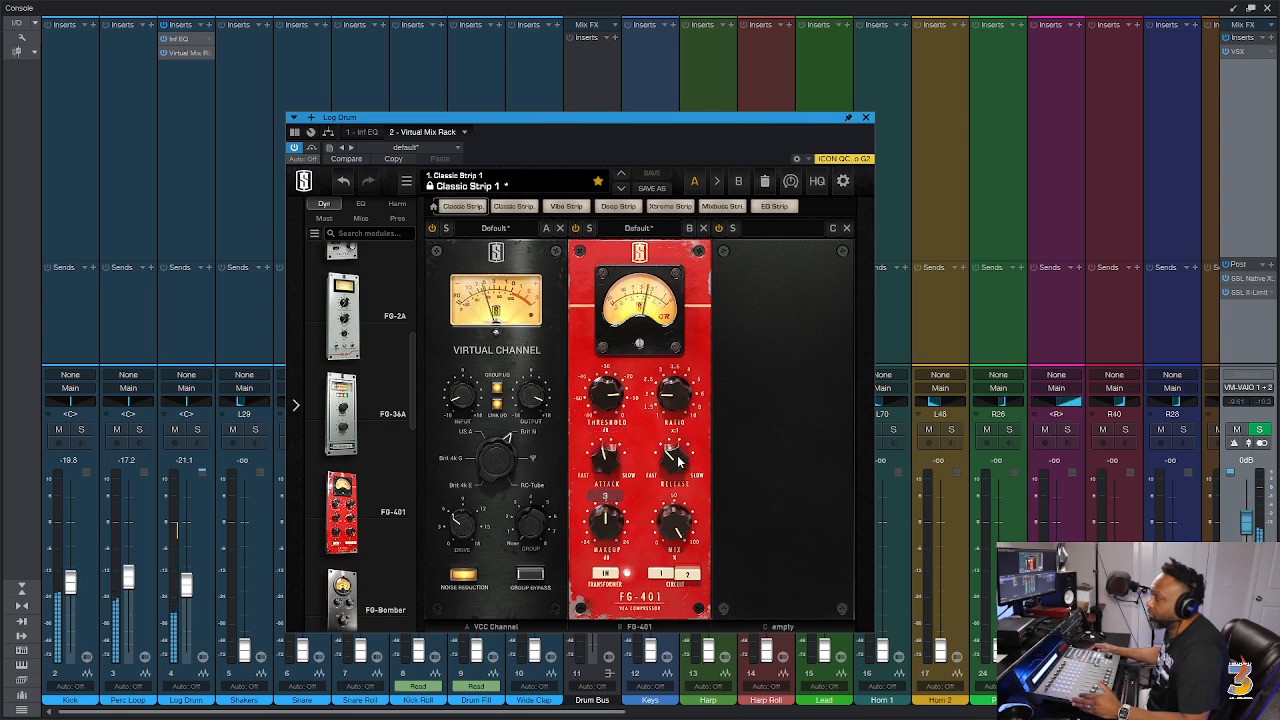
Raise the FG-401's makeup gain moderately above 0 dB and close the Virtual Mix Rack.
mouse_move(601, 531)
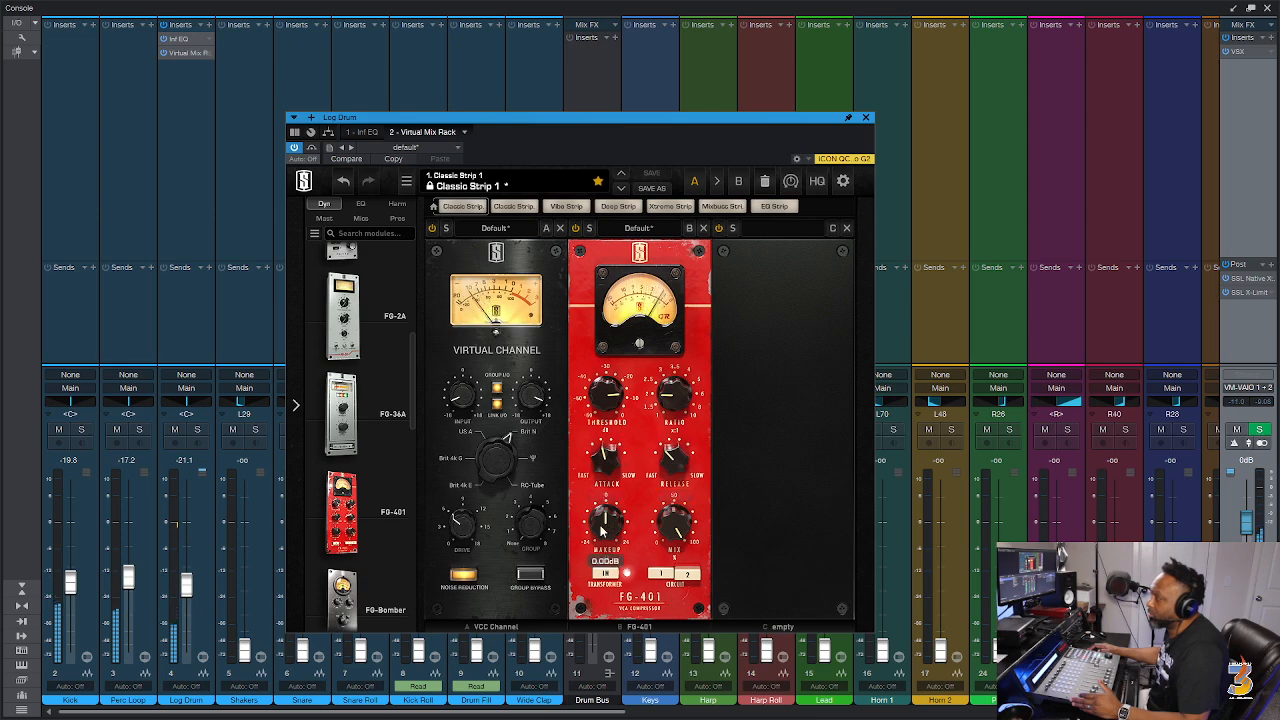
drag(604, 522, 607, 515)
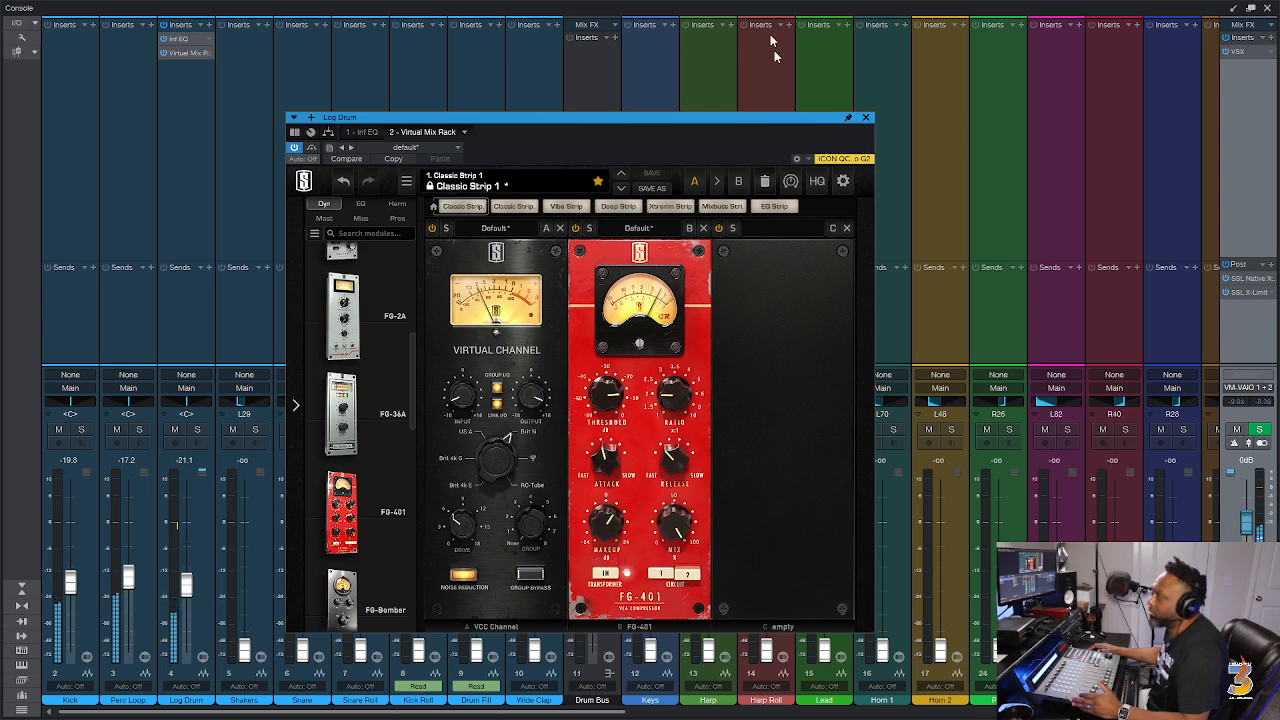
click(866, 118)
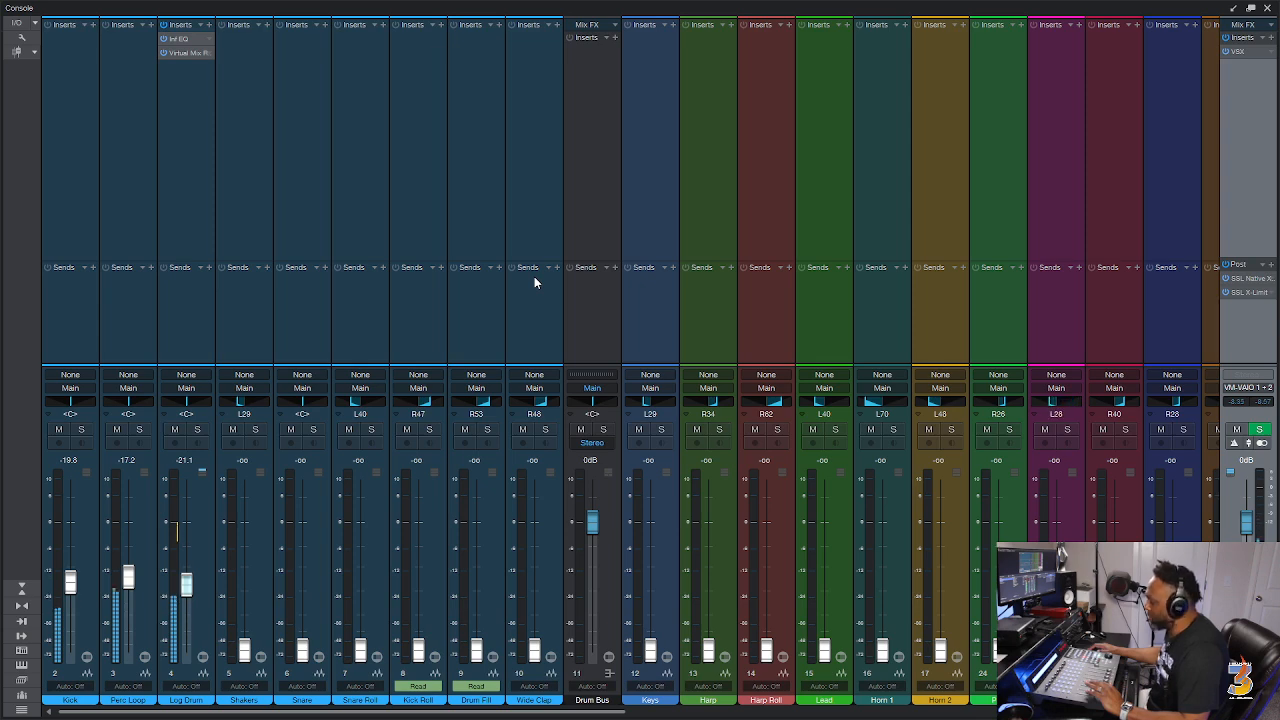
Add a bell boost of +1.86 dB at about 374 Hz in the Log Drum's Infinity EQ and close the plug-in.
click(187, 40)
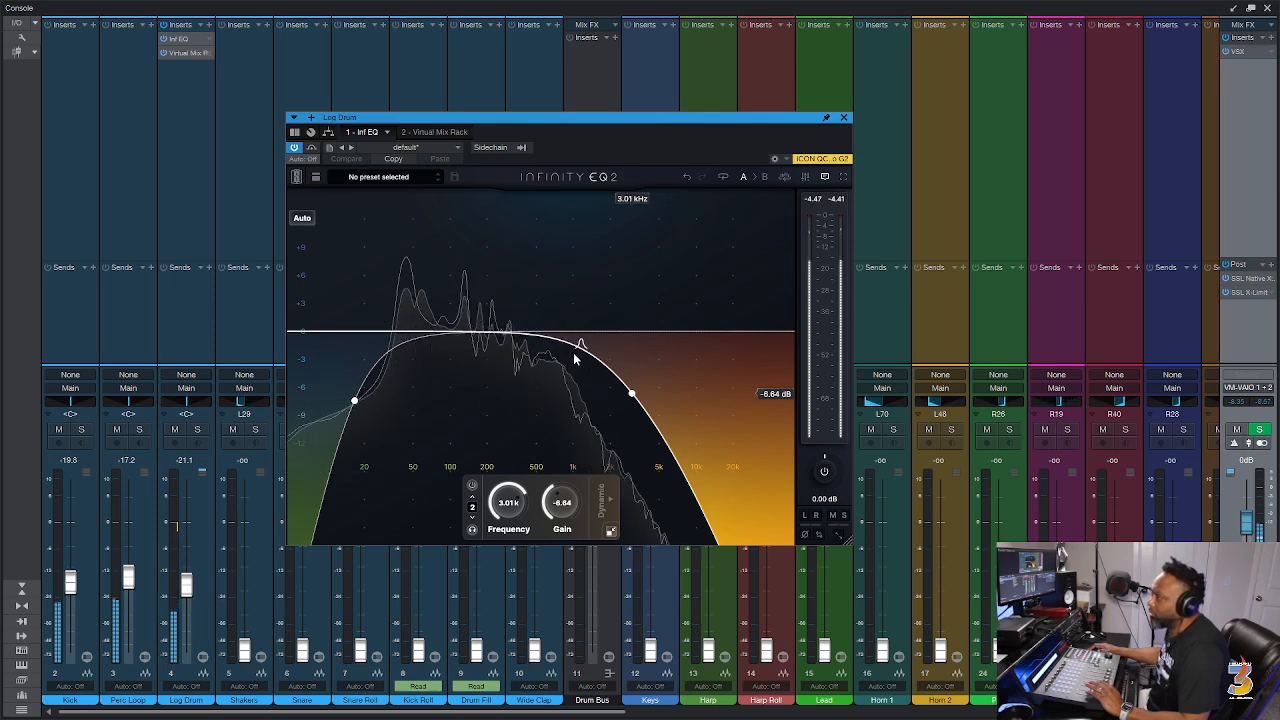
double_click(573, 353)
drag(573, 353, 528, 316)
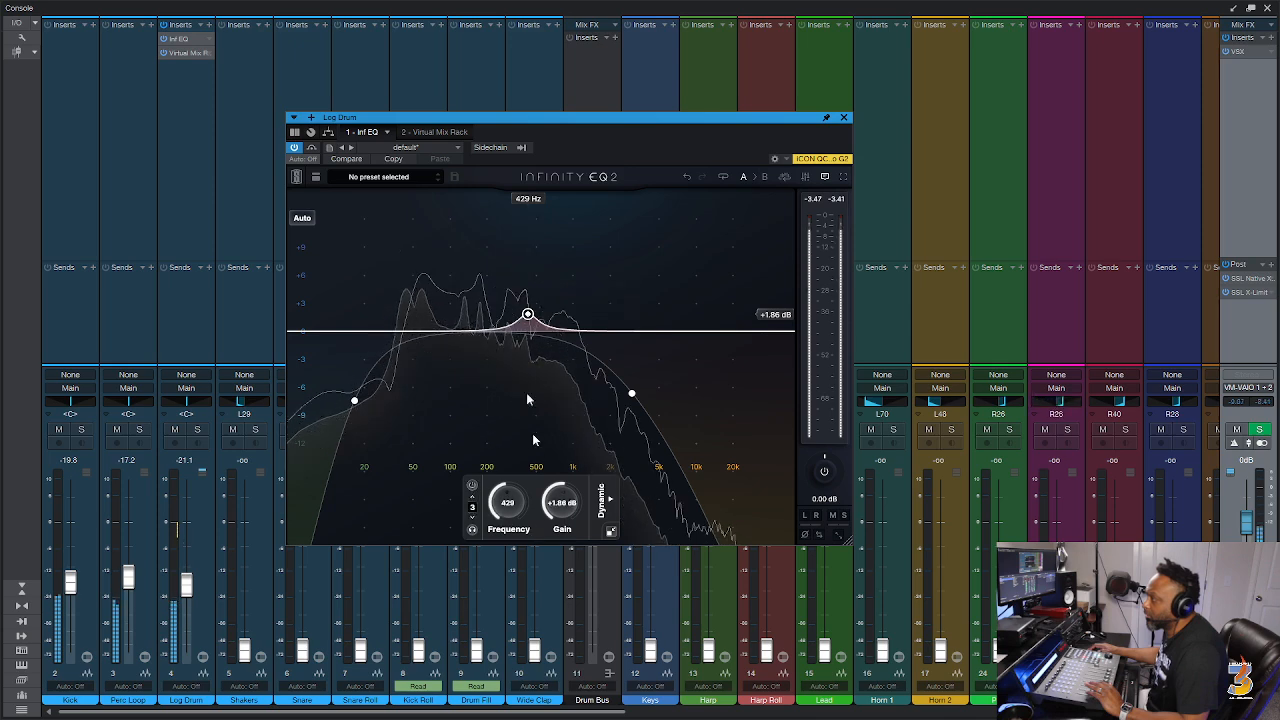
mouse_move(527, 316)
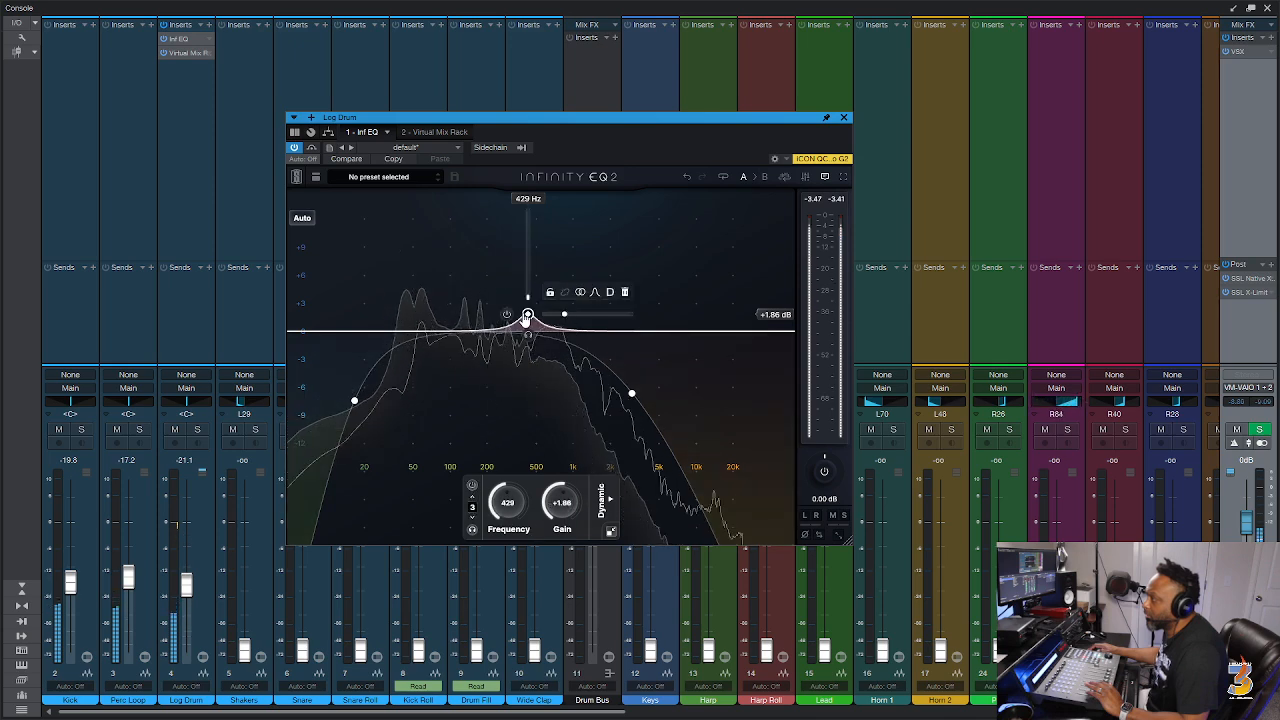
drag(517, 318, 516, 320)
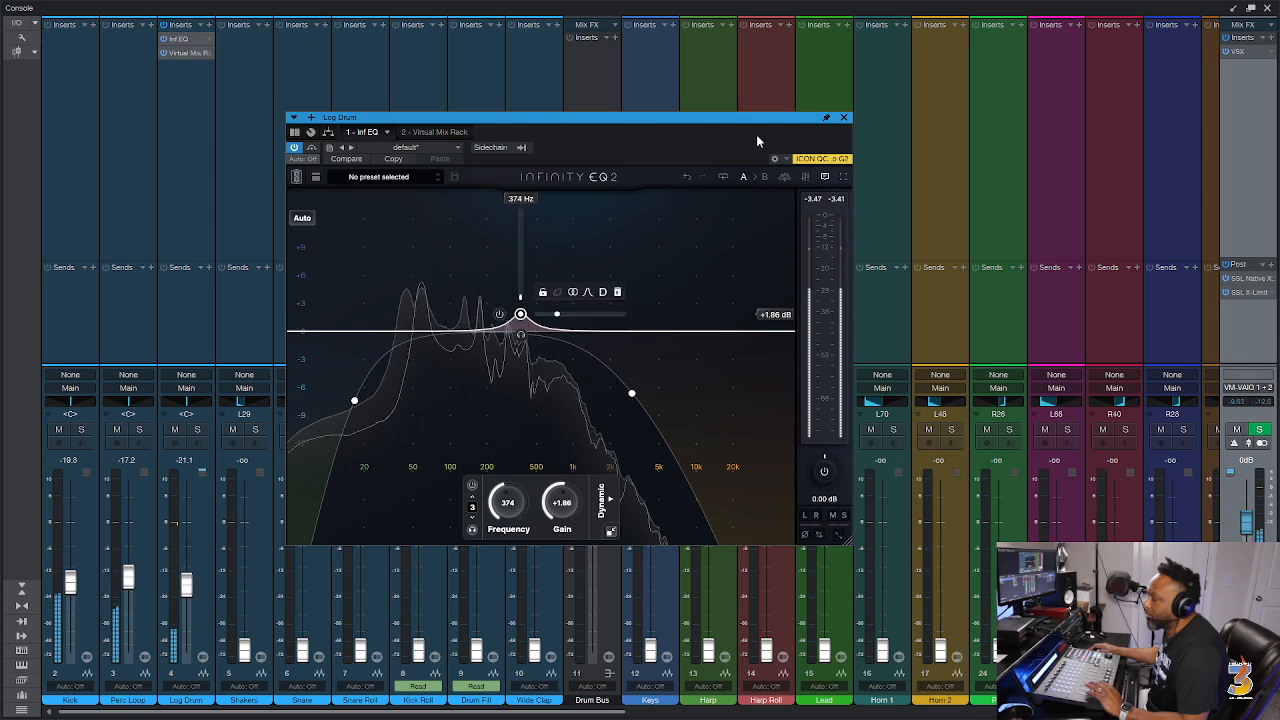
click(841, 118)
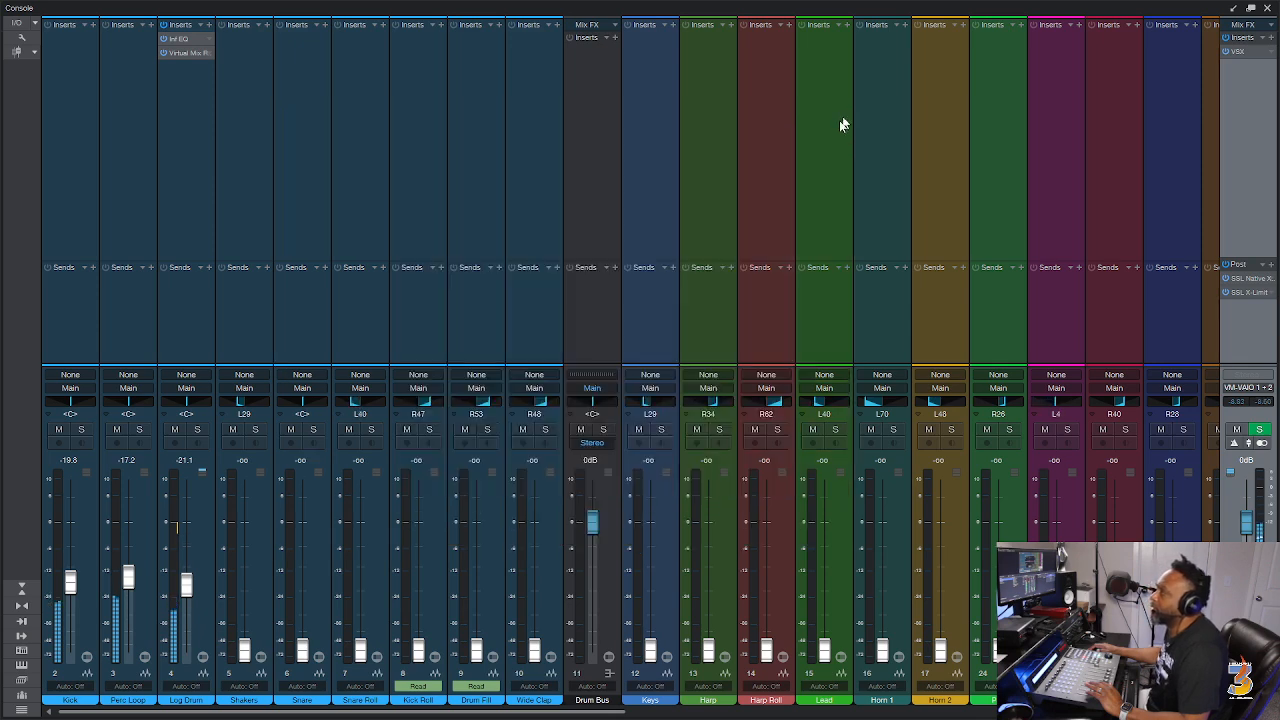
Bring up Shakers to -19.2 dB and Snare to -18.5 dB, and save the song.
key(ctrl+s)
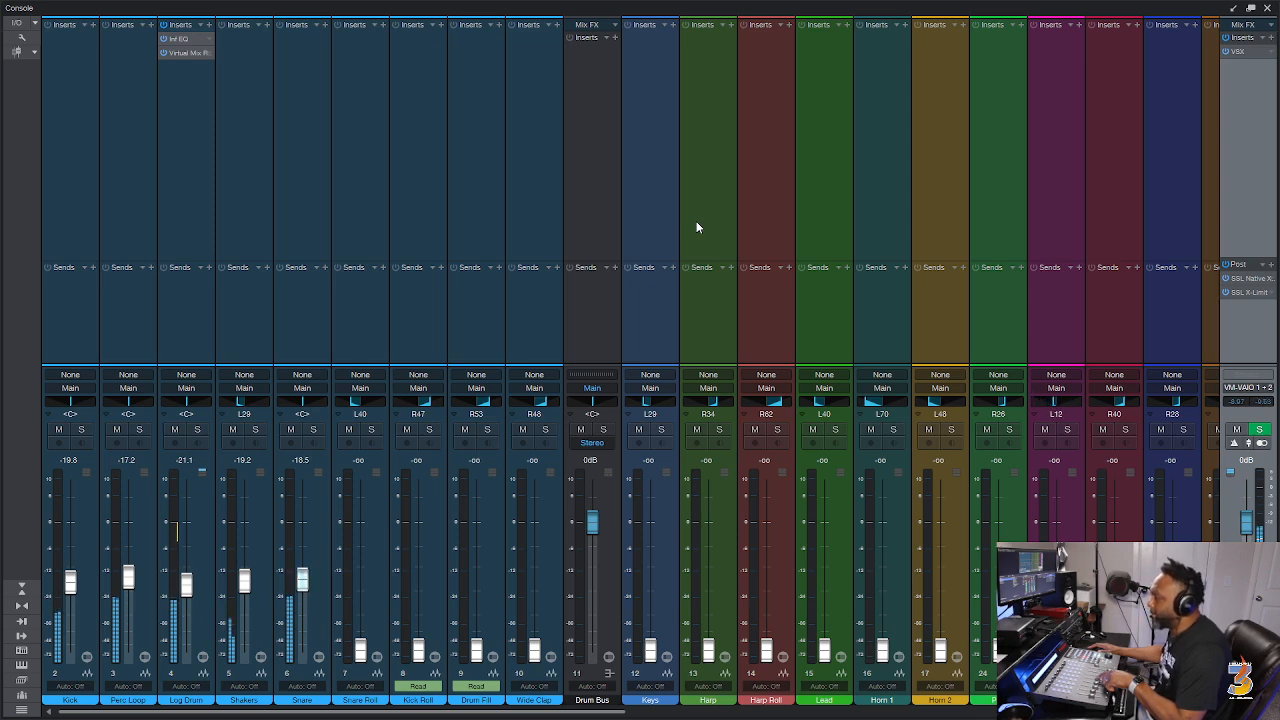
key(F3)
key(ctrl+s)
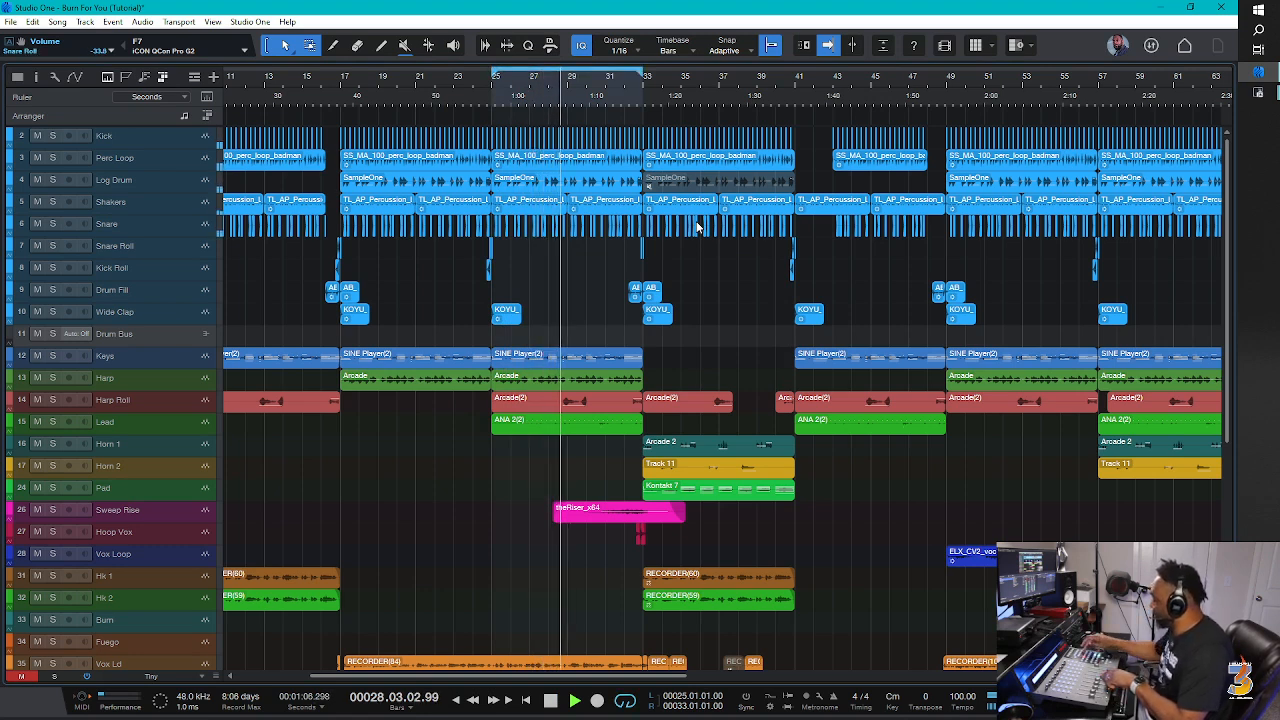
Set the Snare Roll level to -16.5 dB while following the looped bars 25 to 33 in an enlarged arrangement.
key(F3)
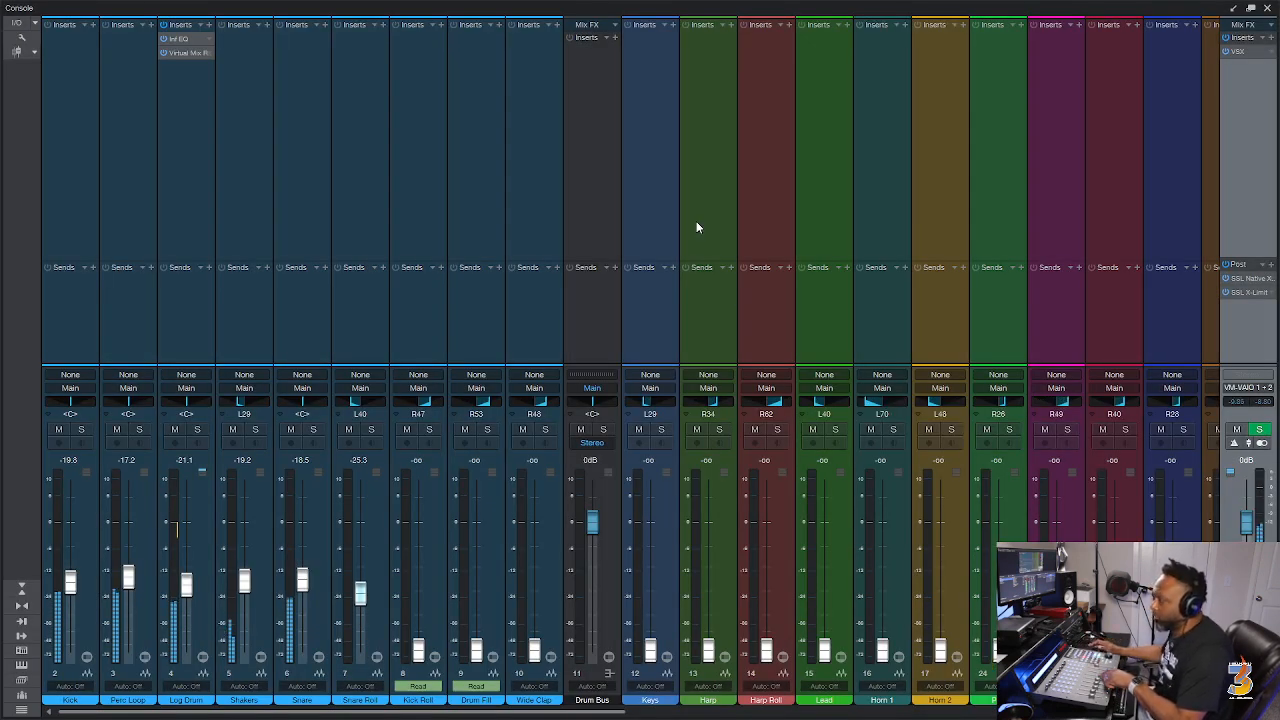
key(F3)
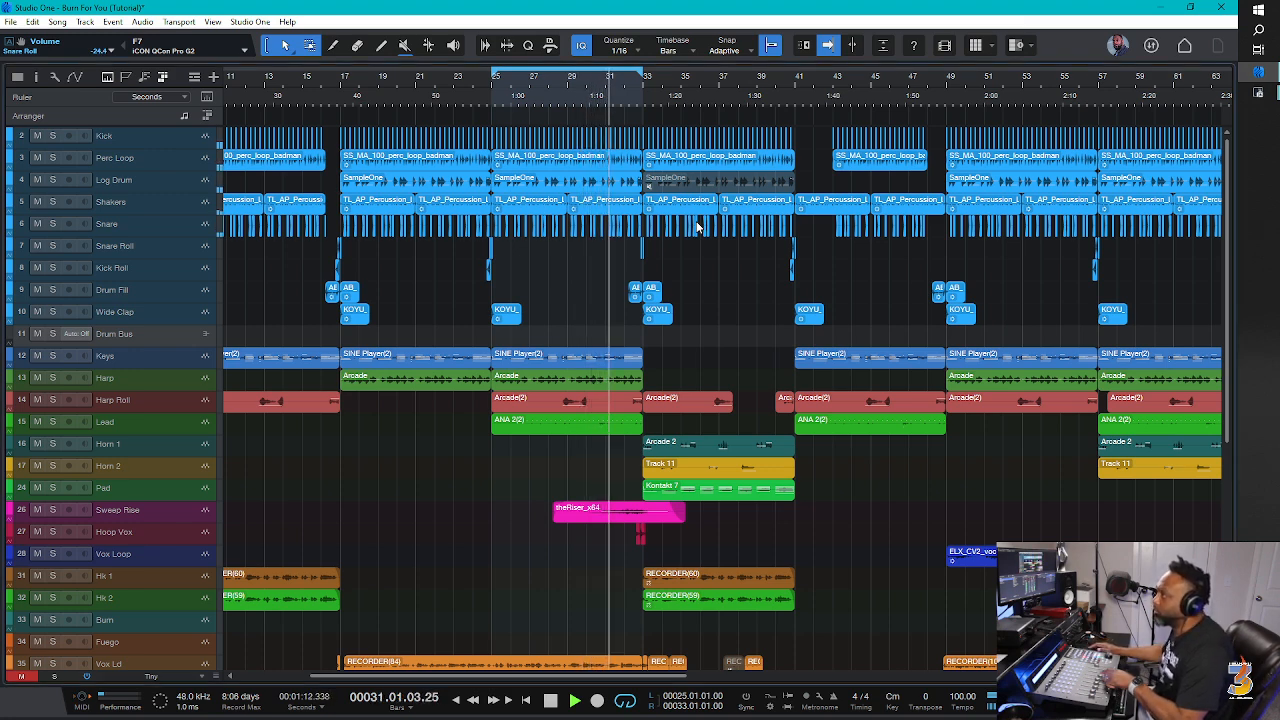
scroll(700, 227, up, 2)
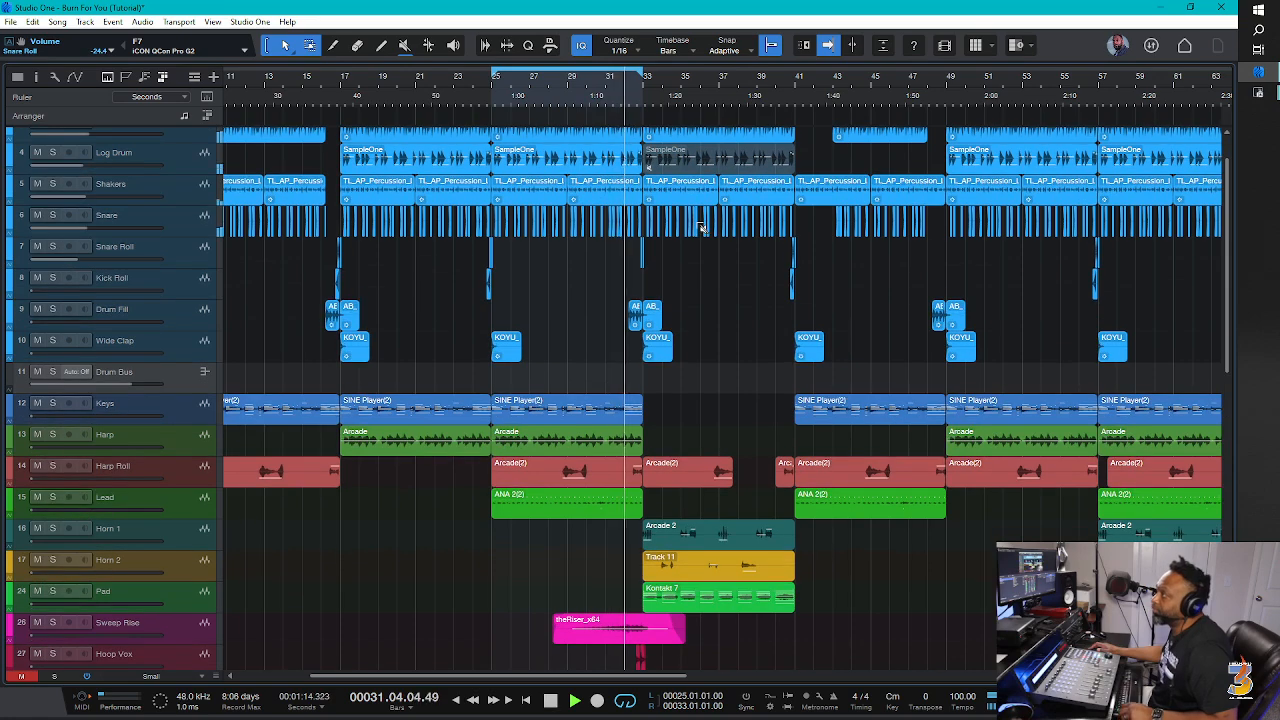
scroll(701, 228, up, 3)
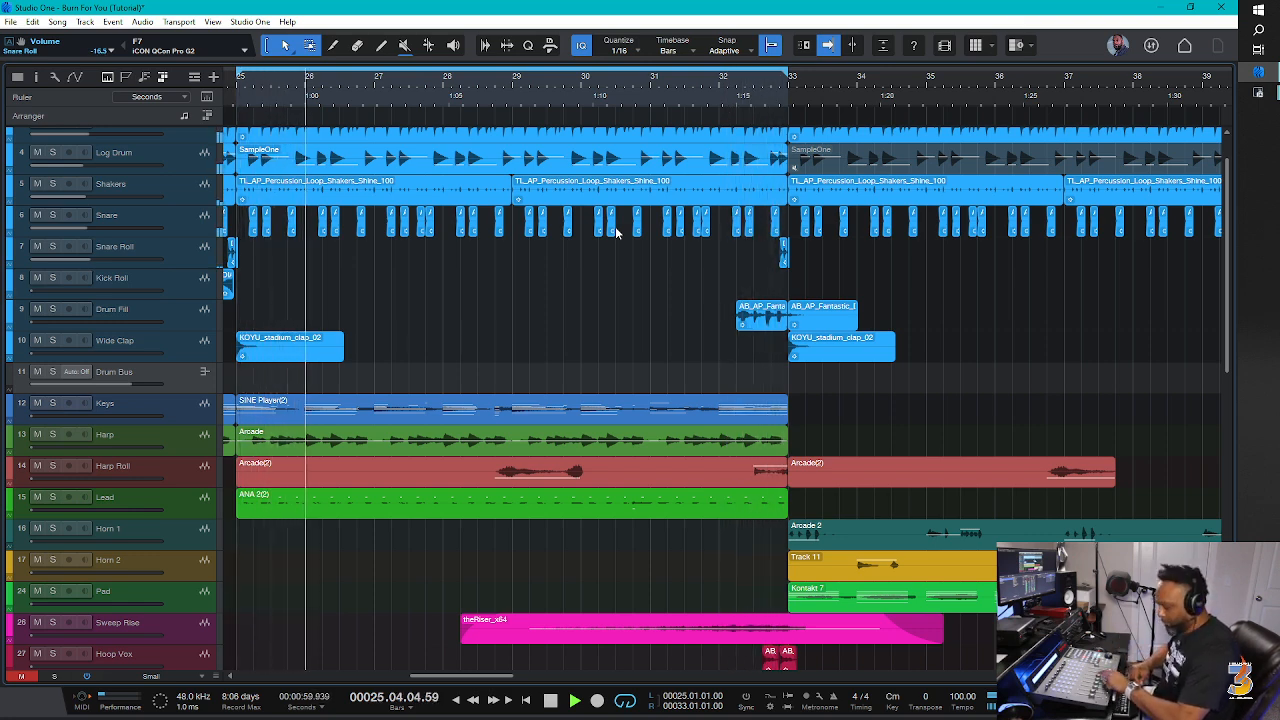
Set the Kick Roll level to -15.2 dB, replaying from around bar 24 just before the loop.
key(F3)
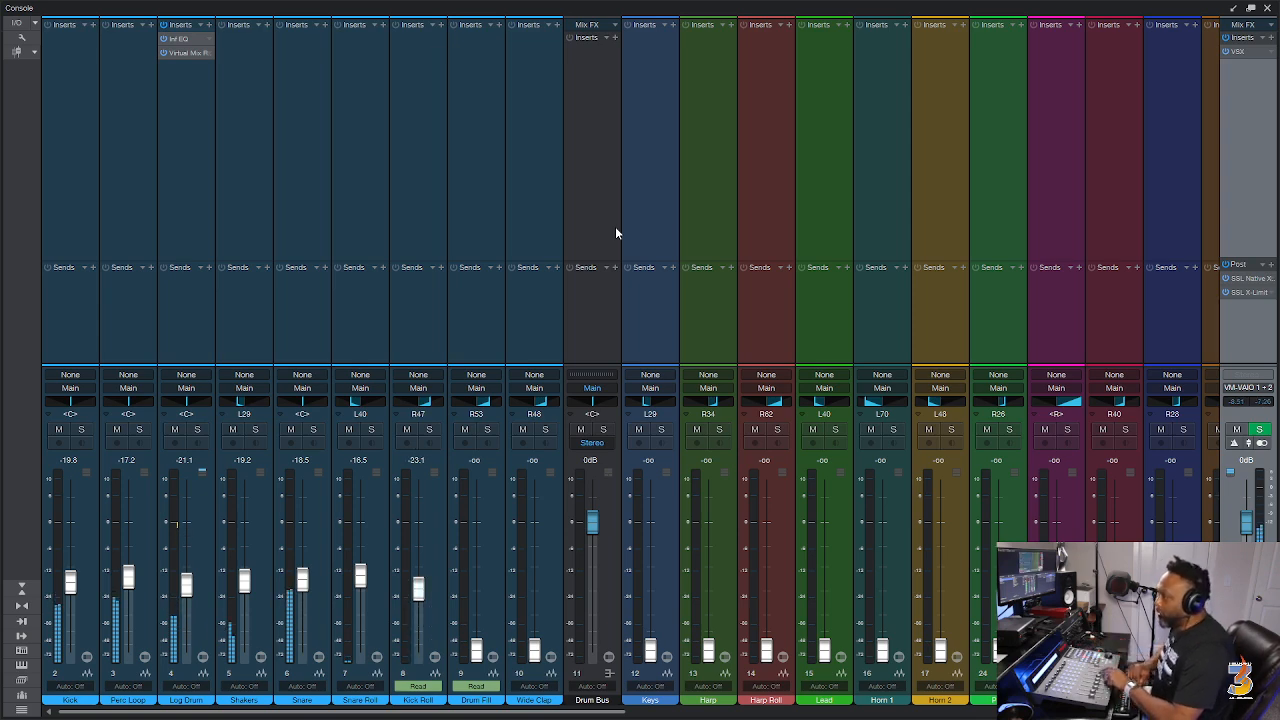
key(F3)
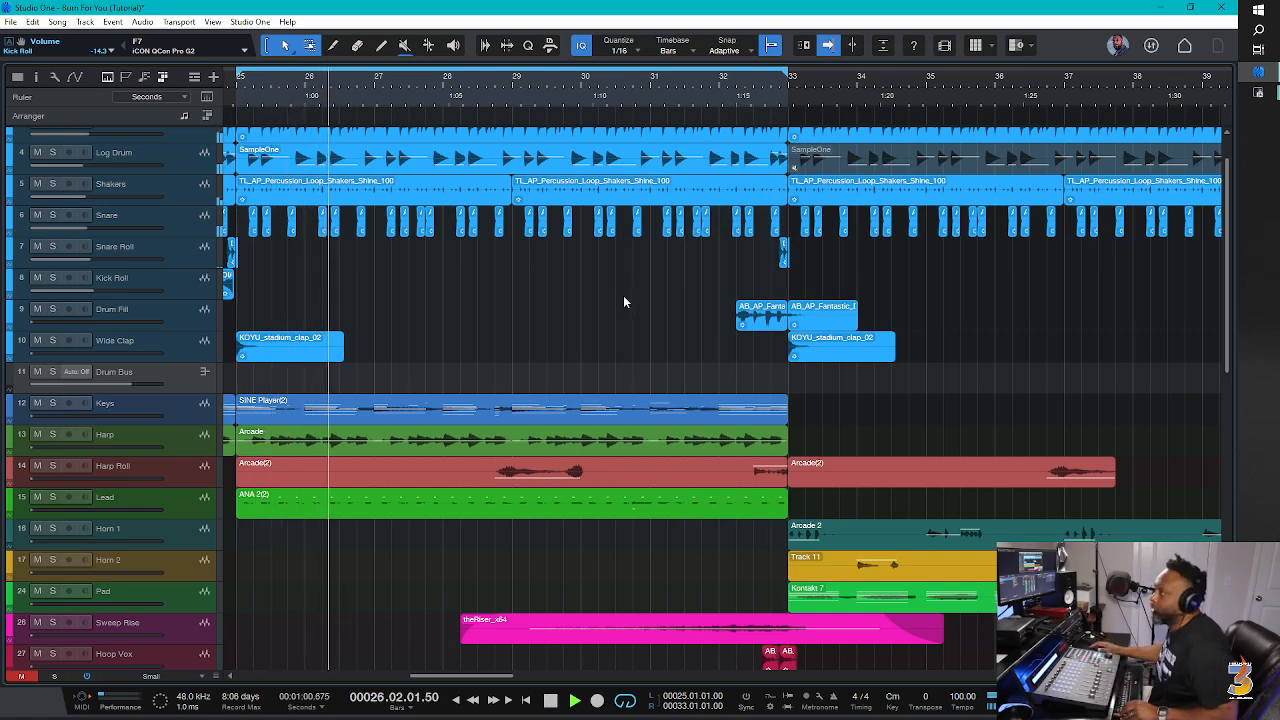
scroll(544, 320, down, 3)
scroll(544, 320, left, 1)
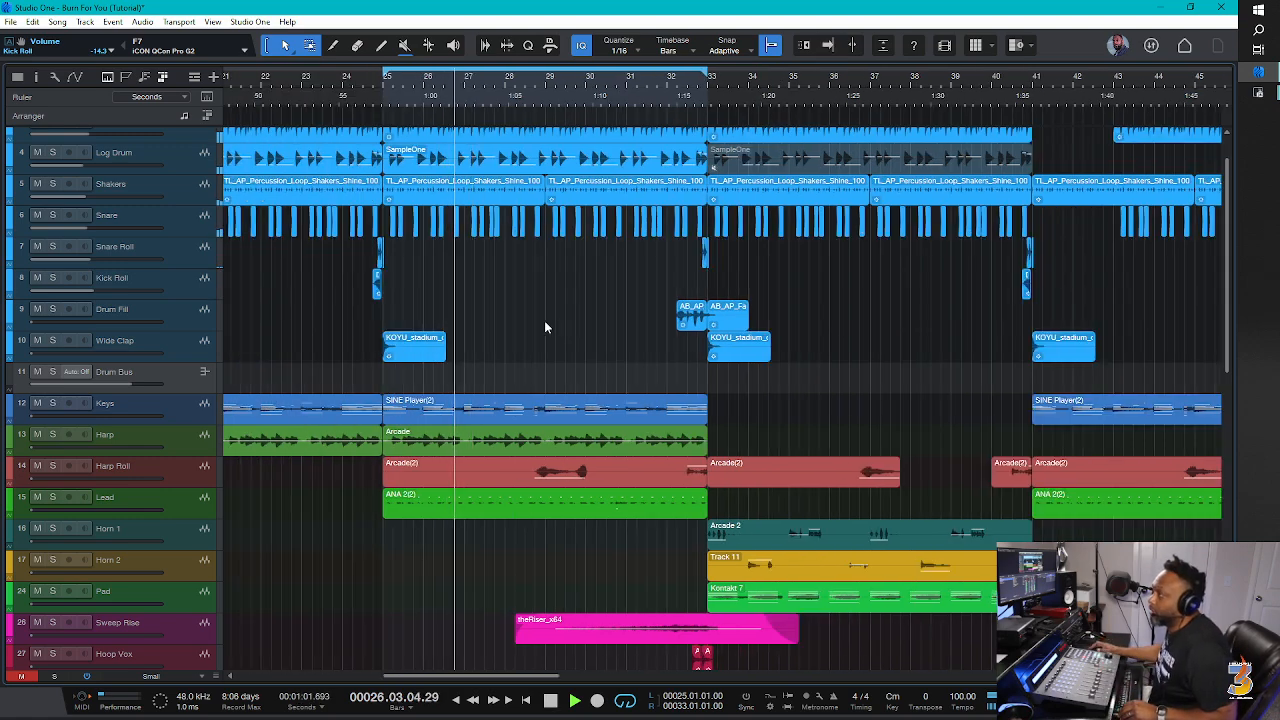
click(352, 87)
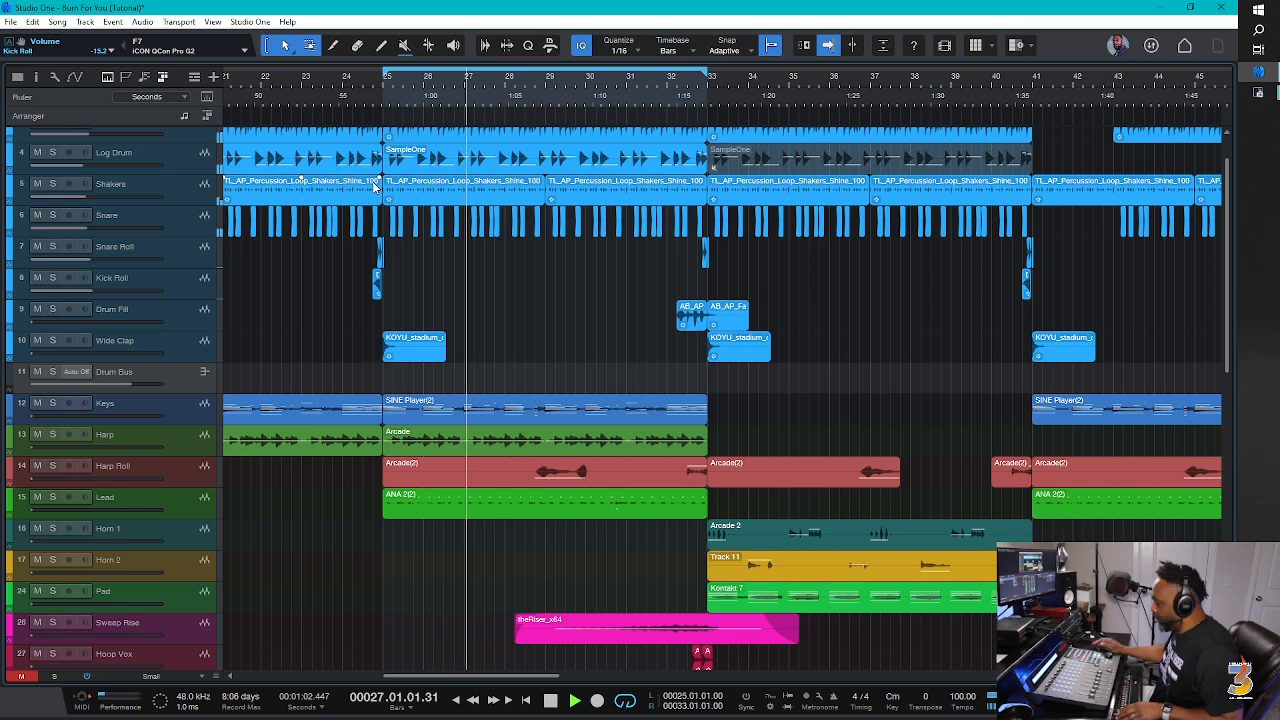
Set the Drum Fill level to -22.7 dB while examining the pan automation on the Kick Roll and Drum Fill tracks.
key(F3)
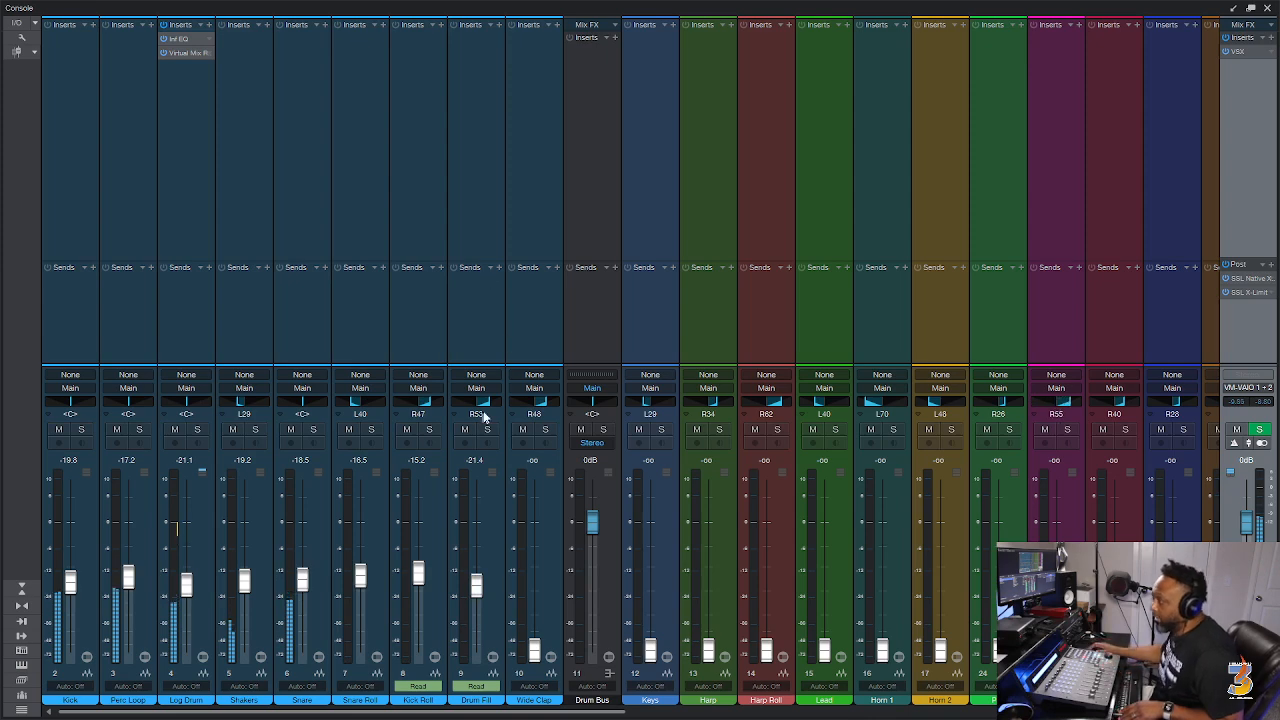
key(F3)
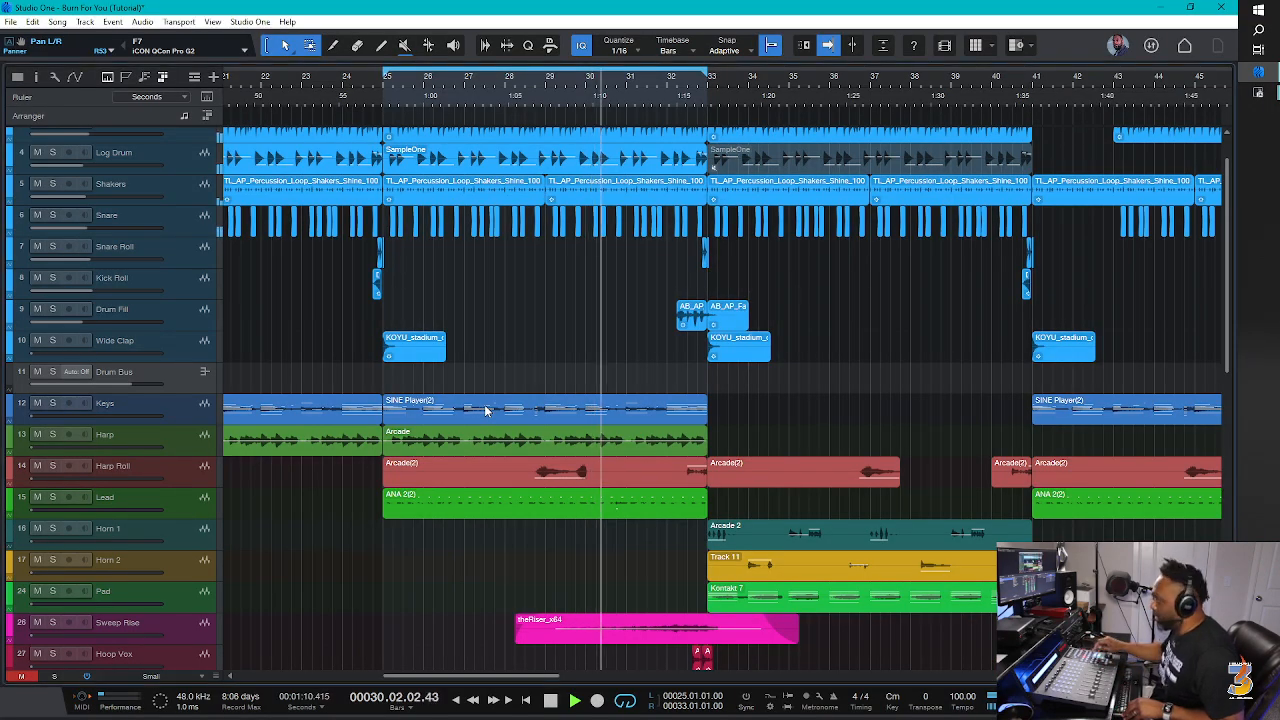
key(a)
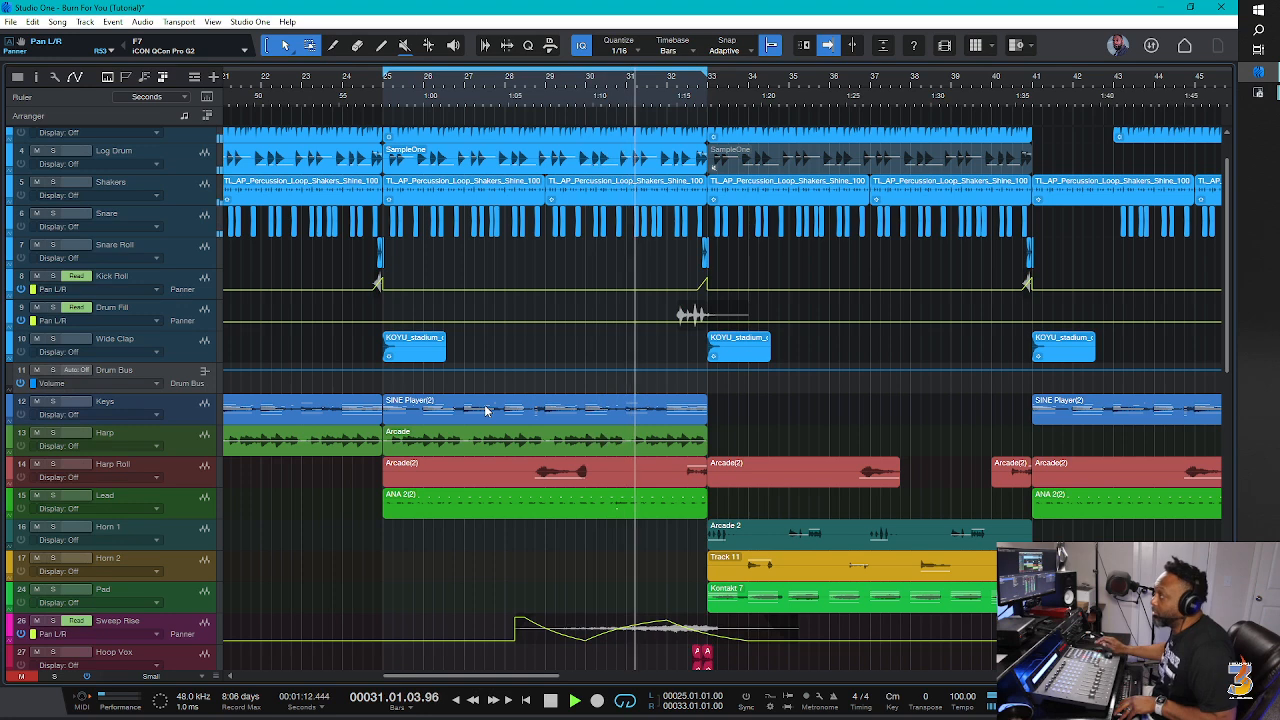
key(a)
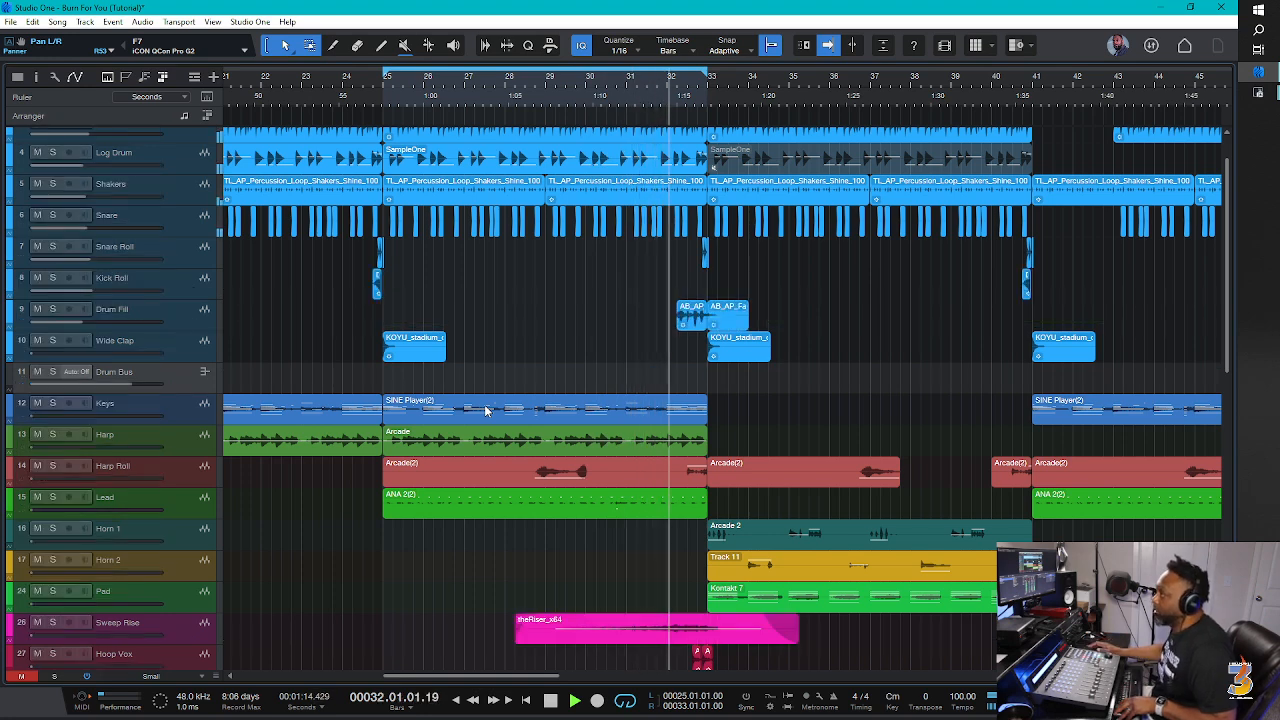
key(a)
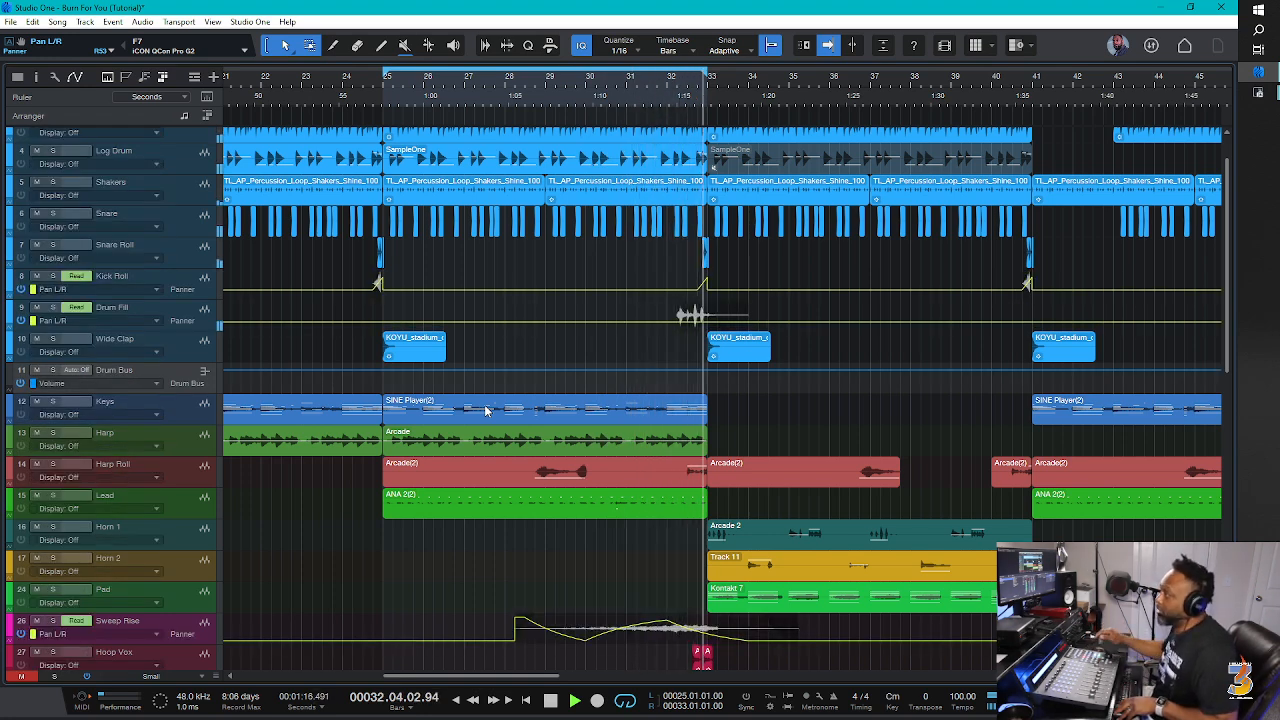
key(a)
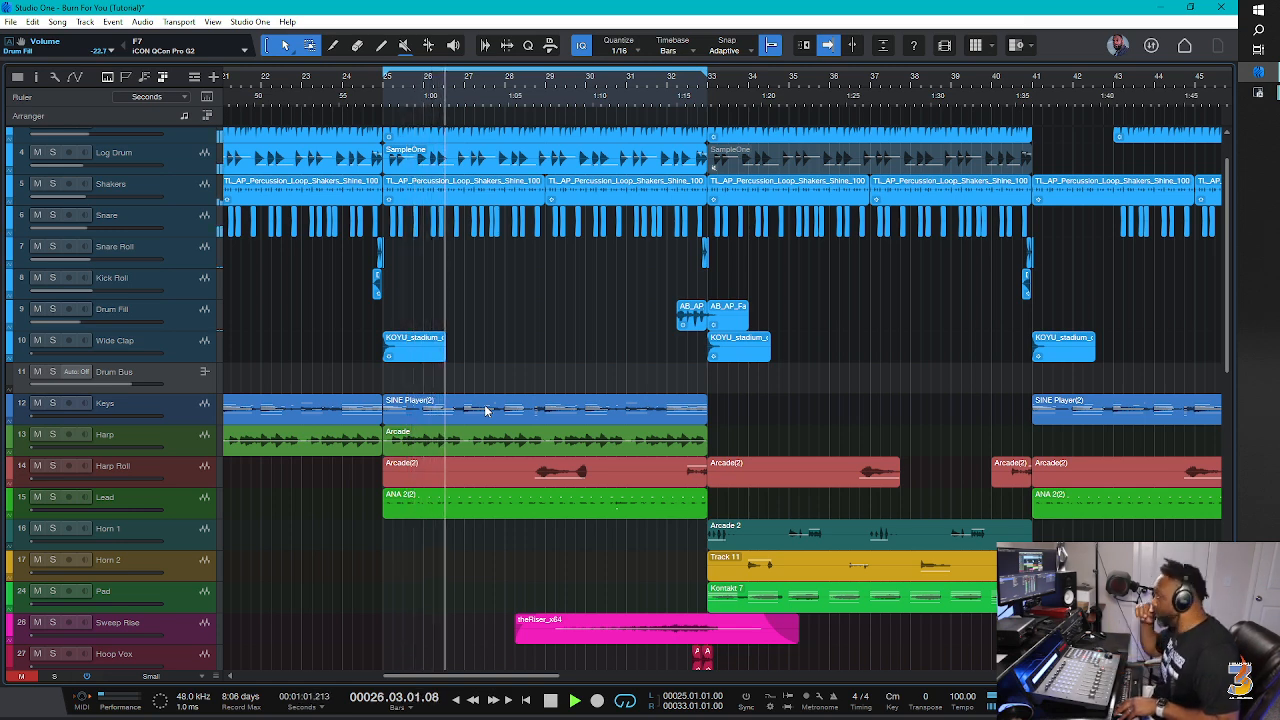
key(a)
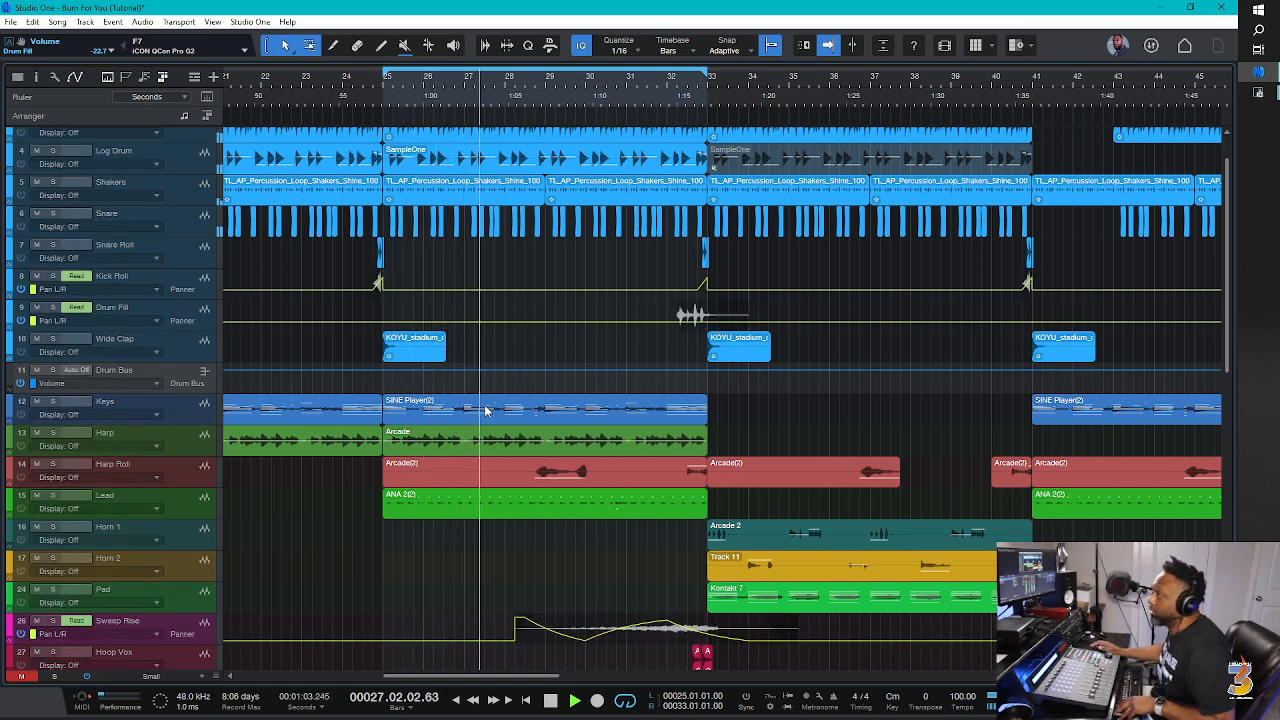
Set the Wide Clap level to -25.3 dB with the automation lanes hidden, and save the song.
key(a)
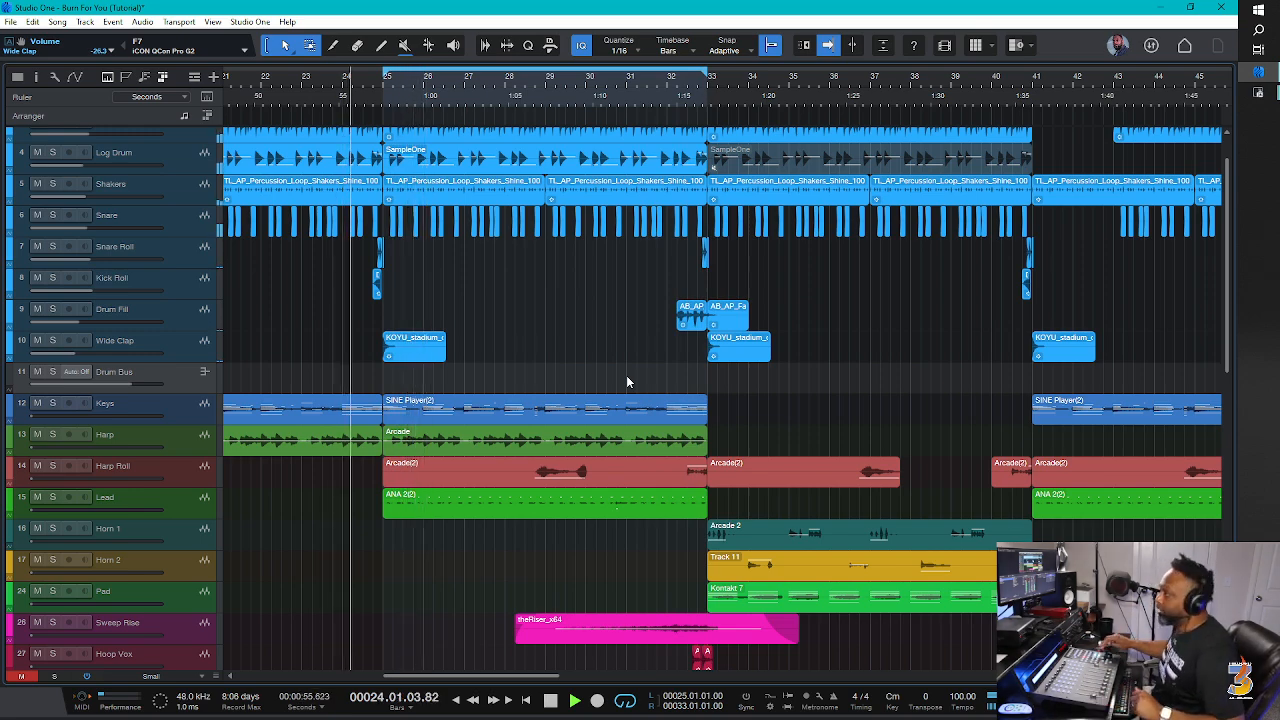
key(ctrl+s)
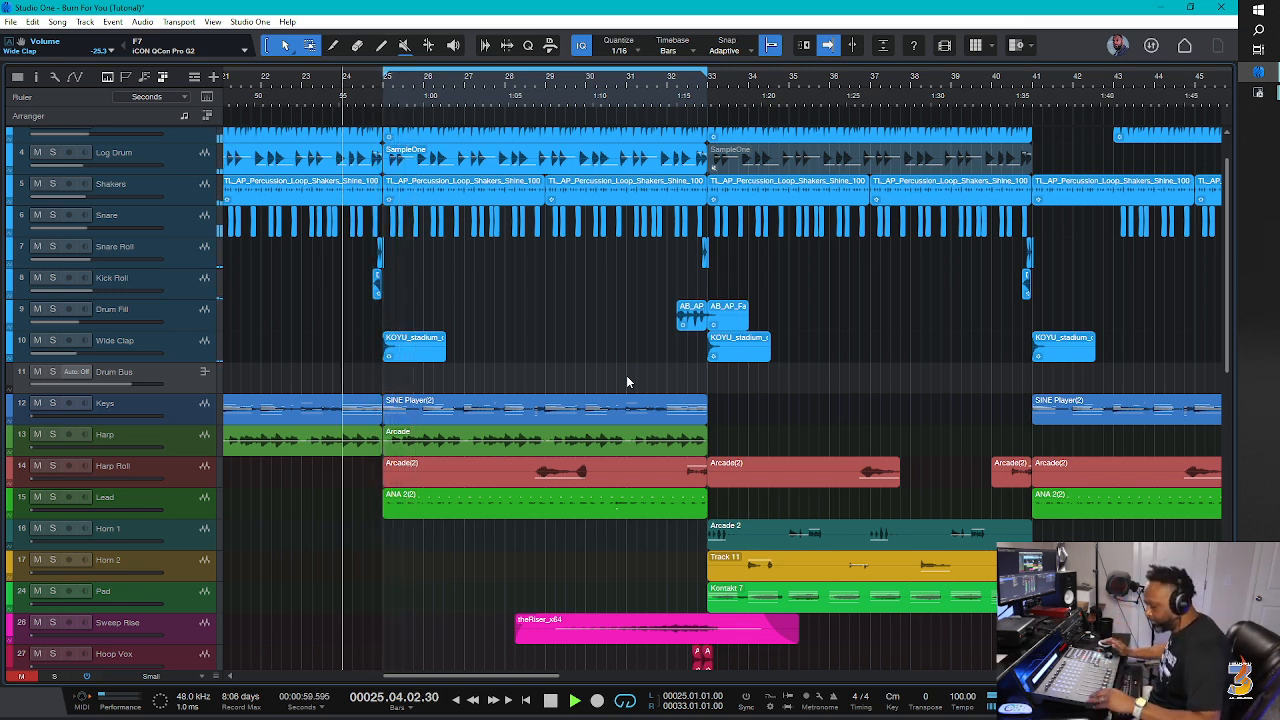
key(ctrl+s)
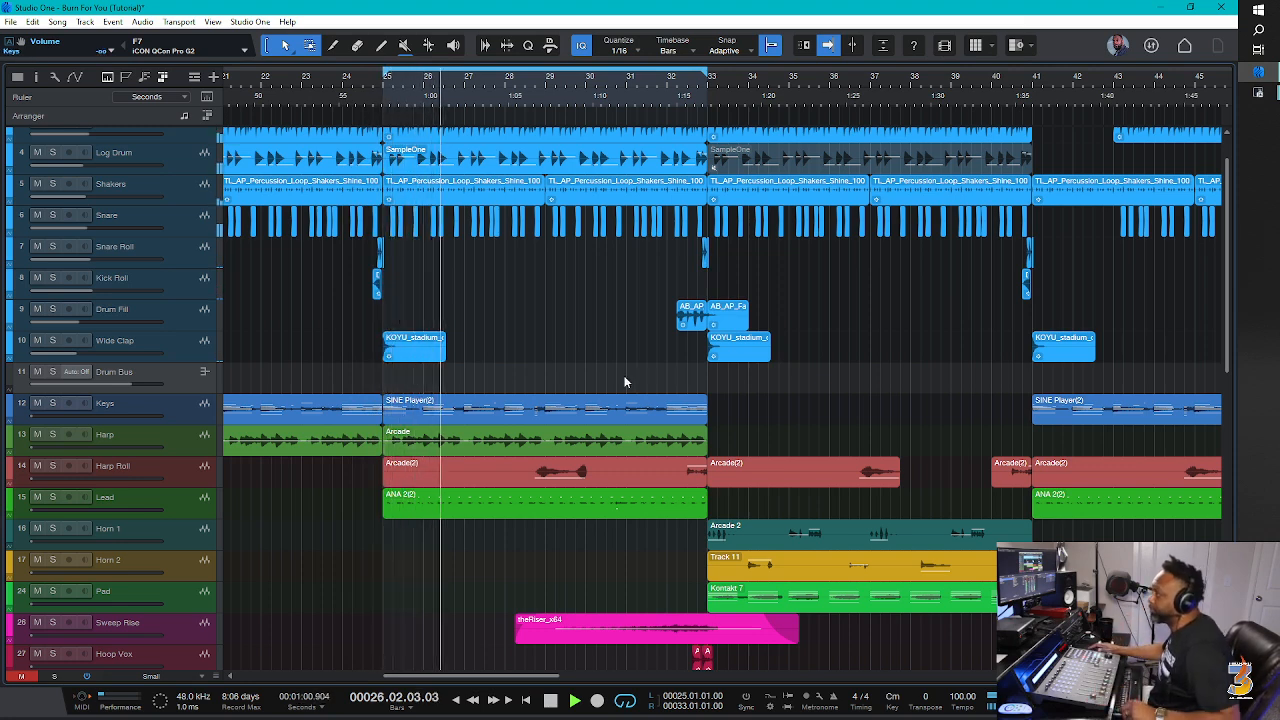
Select all the drum channels from Kick through Wide Clap in the mixer console.
scroll(590, 380, down, 3)
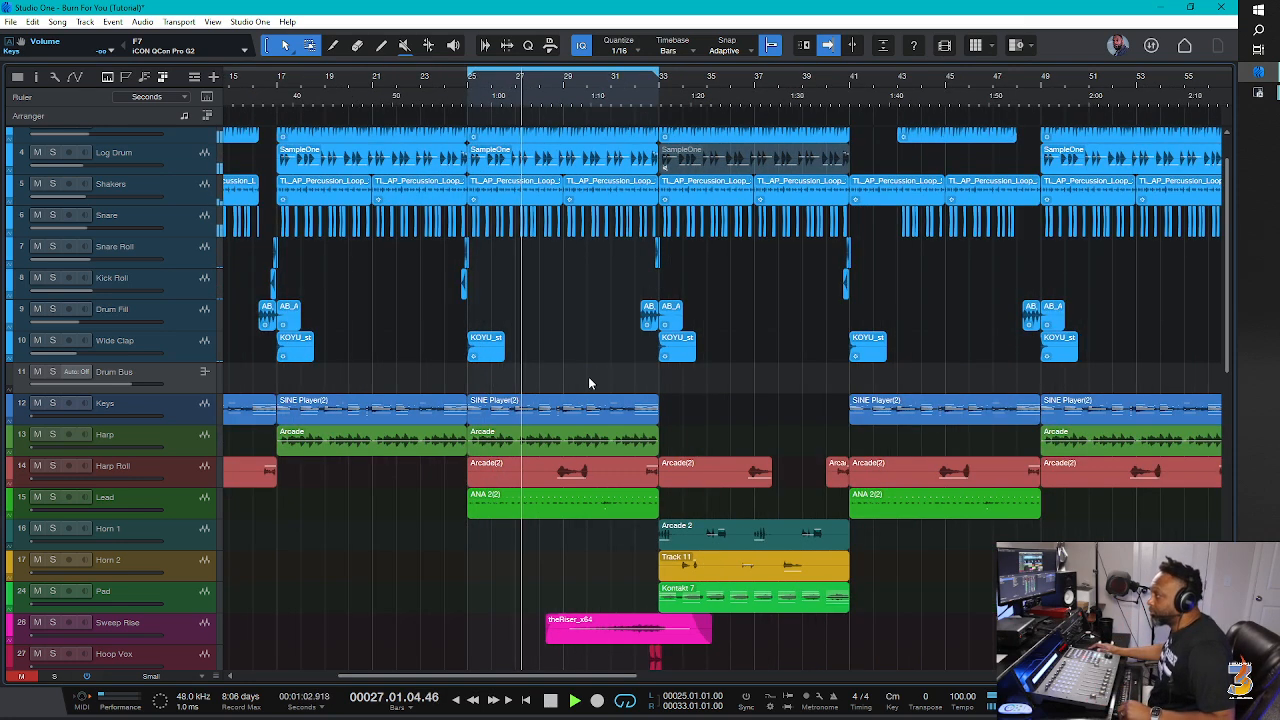
key(F3)
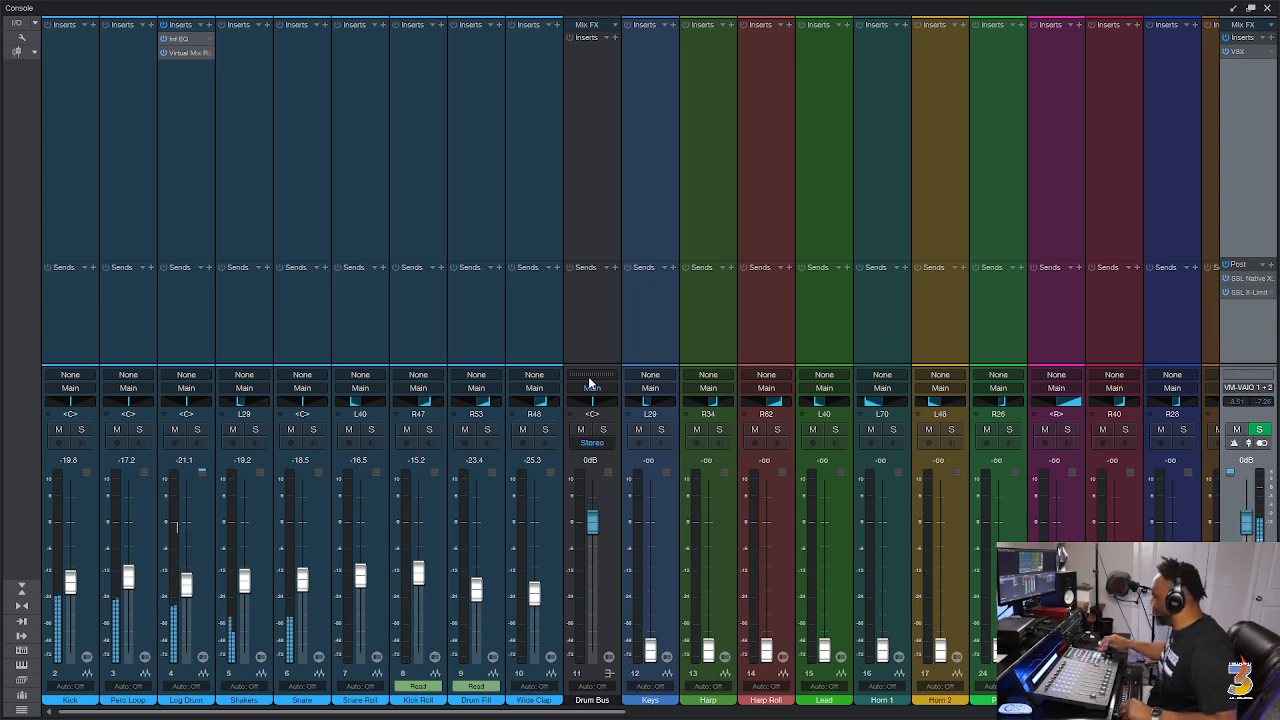
click(608, 218)
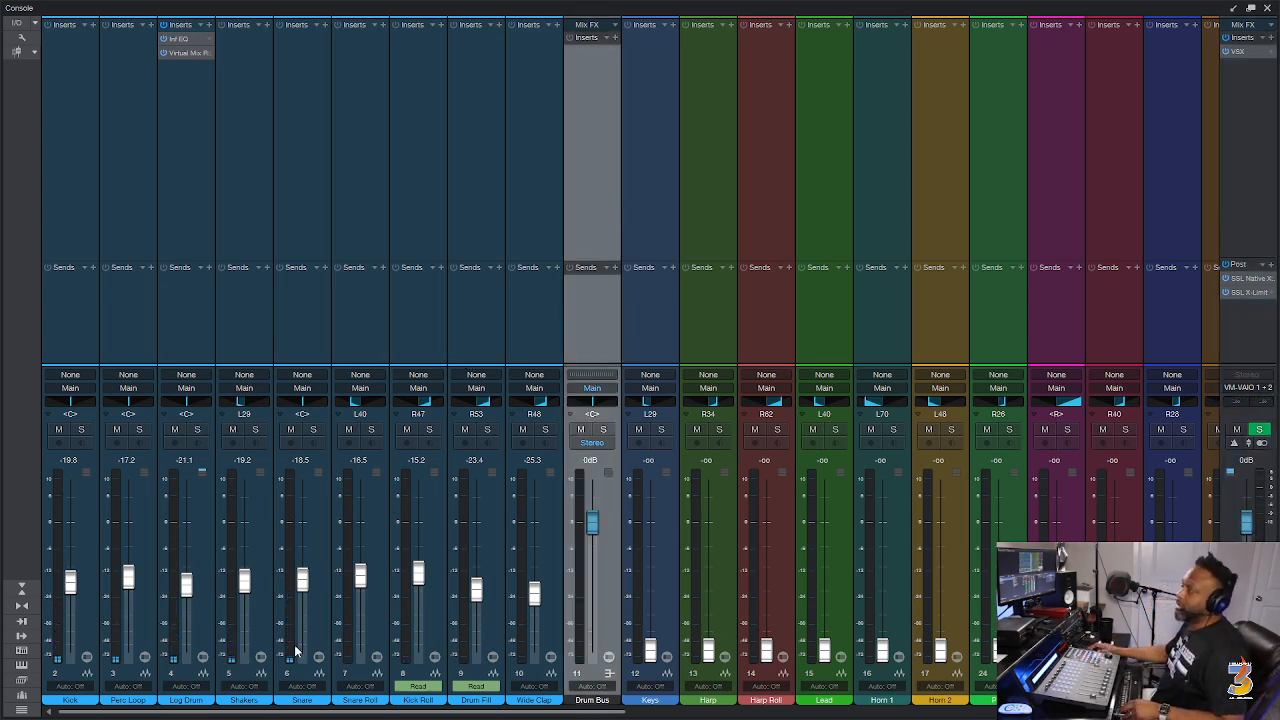
click(78, 331)
shift+click(537, 355)
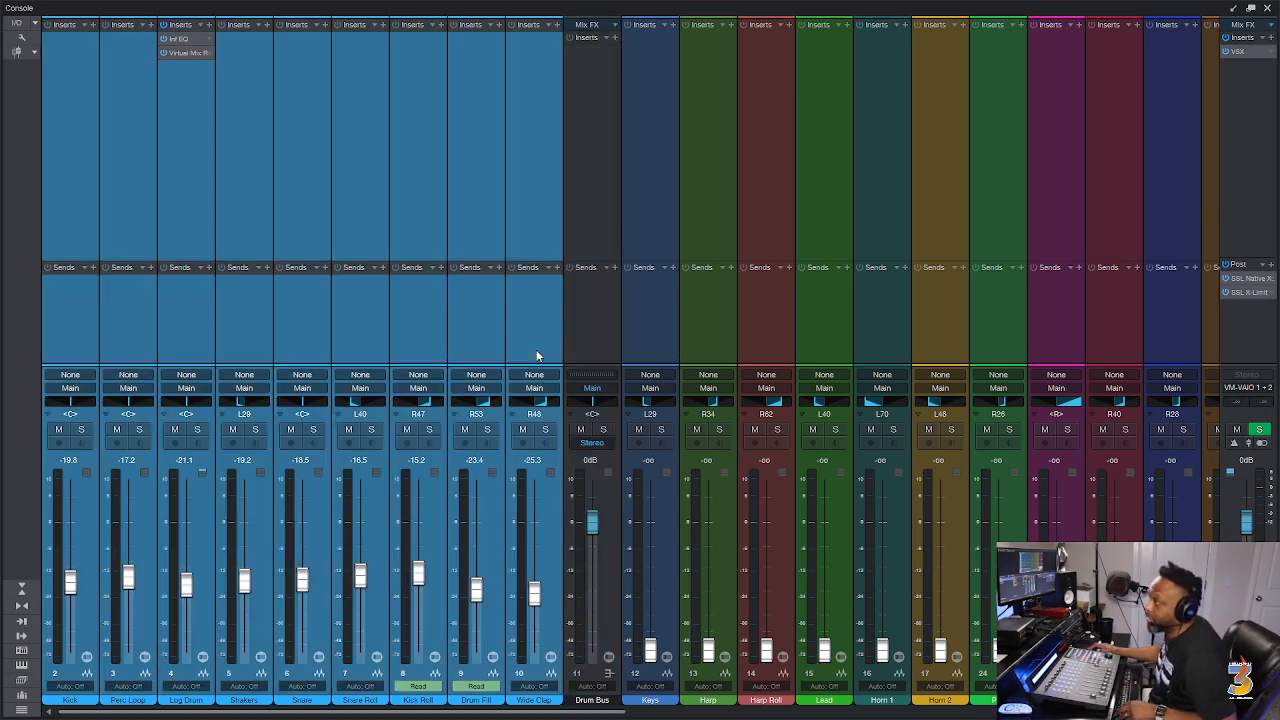
Try adding a new bus channel as a send on the selected drum channels.
click(92, 268)
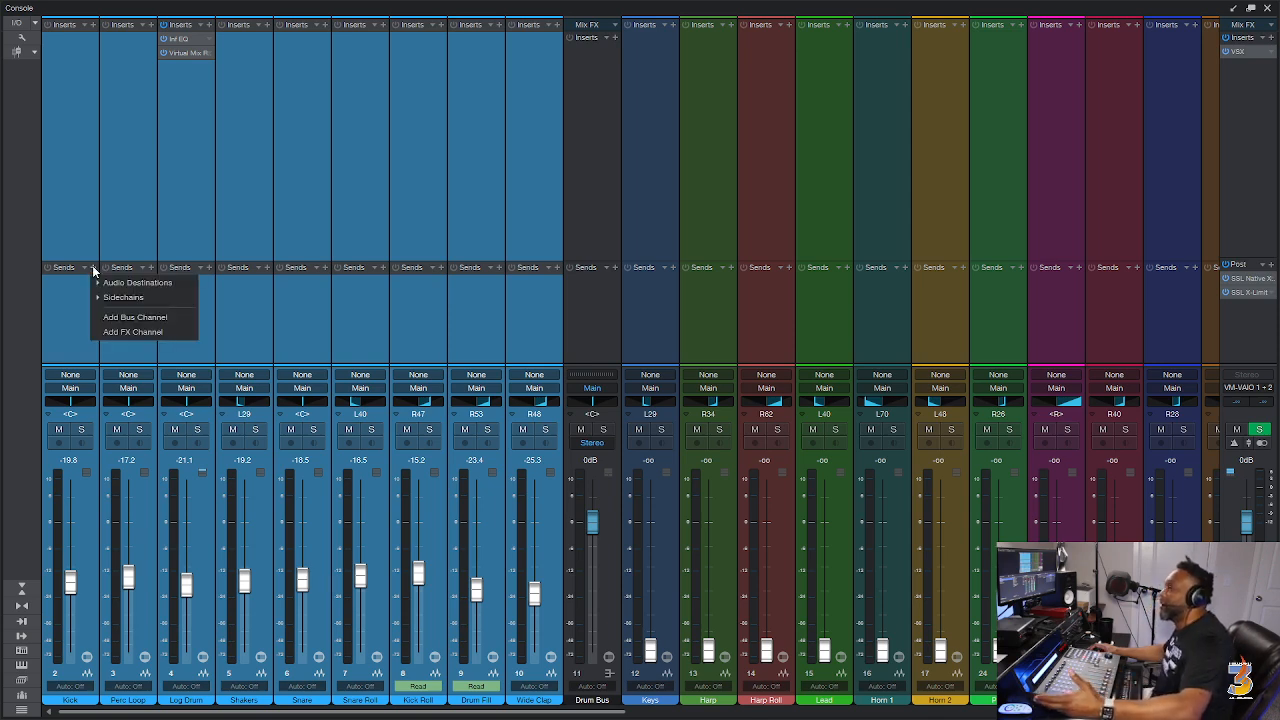
click(101, 317)
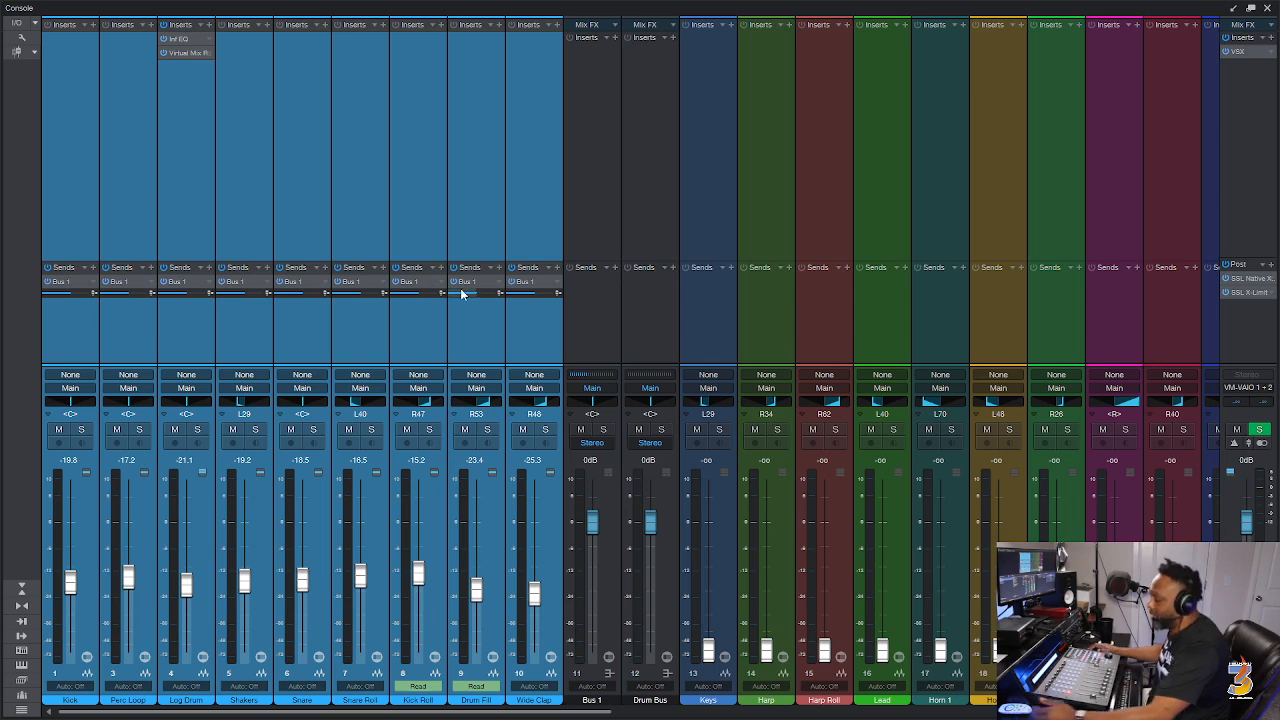
key(ctrl+z)
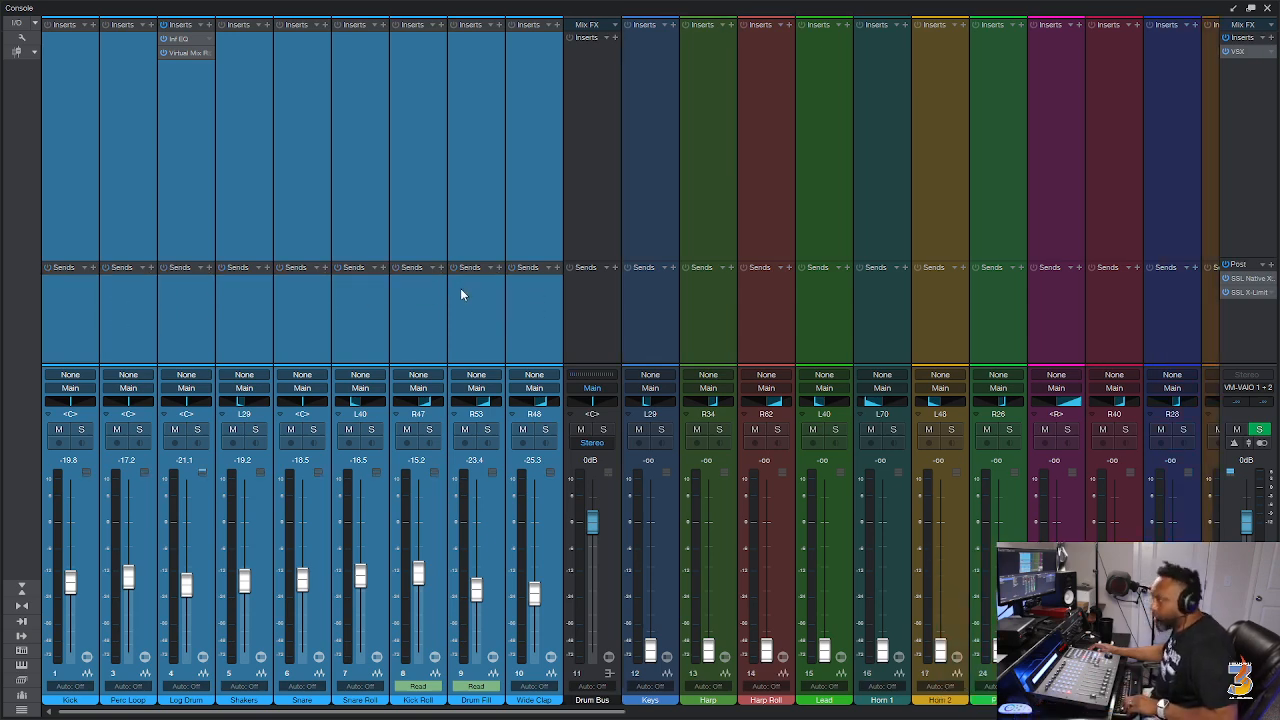
Add a send to the Drum Bus on all selected drum channels.
click(93, 268)
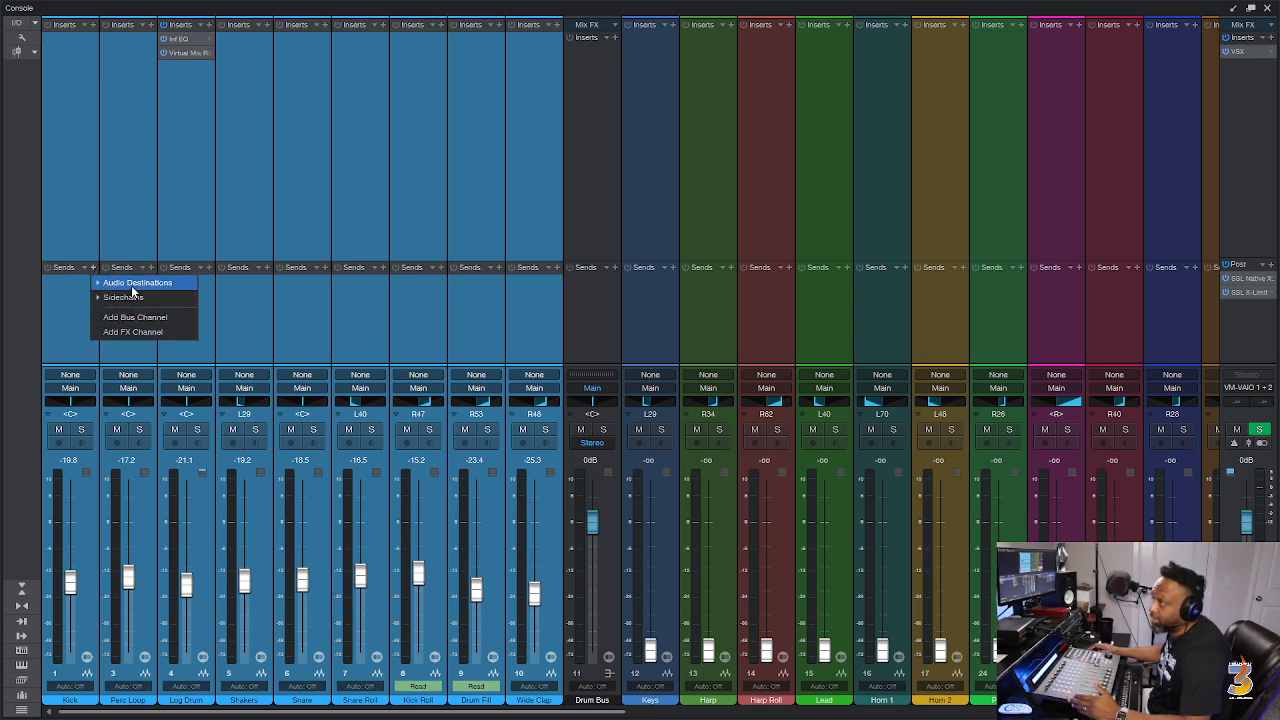
click(128, 283)
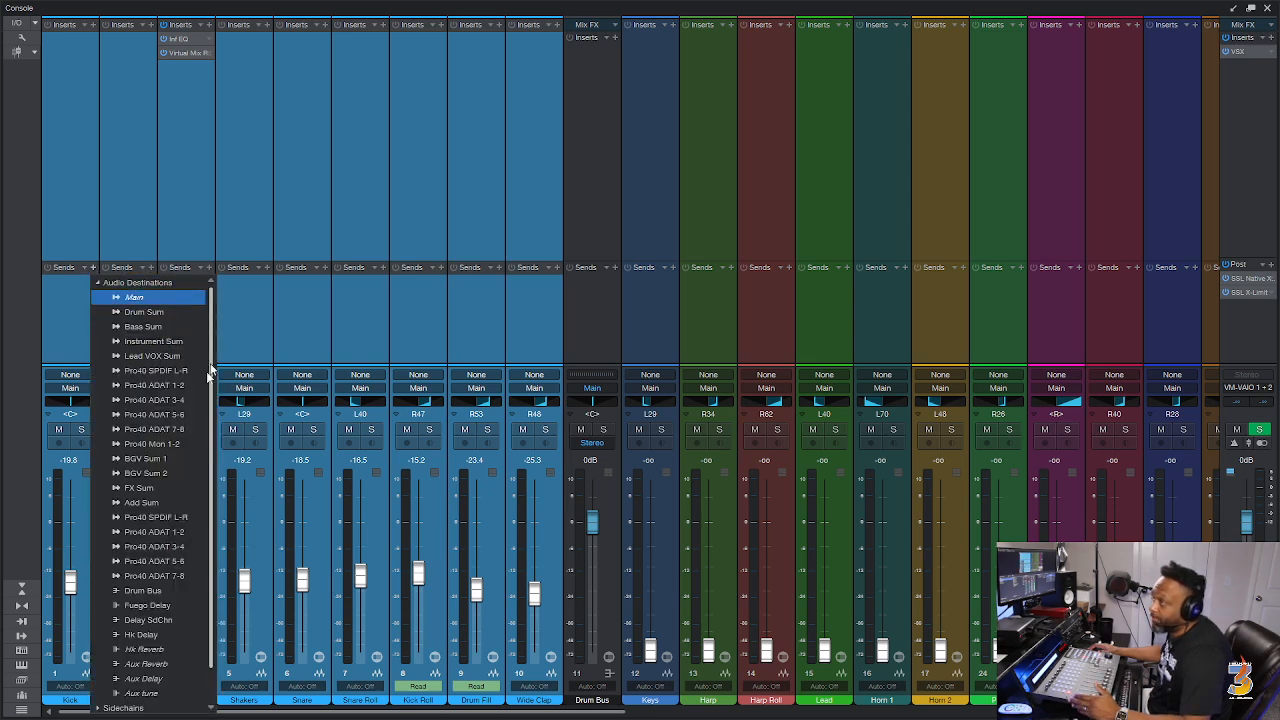
click(150, 591)
Insert the SSL Native Bus Compressor 2 on the Drum Bus channel.
click(596, 326)
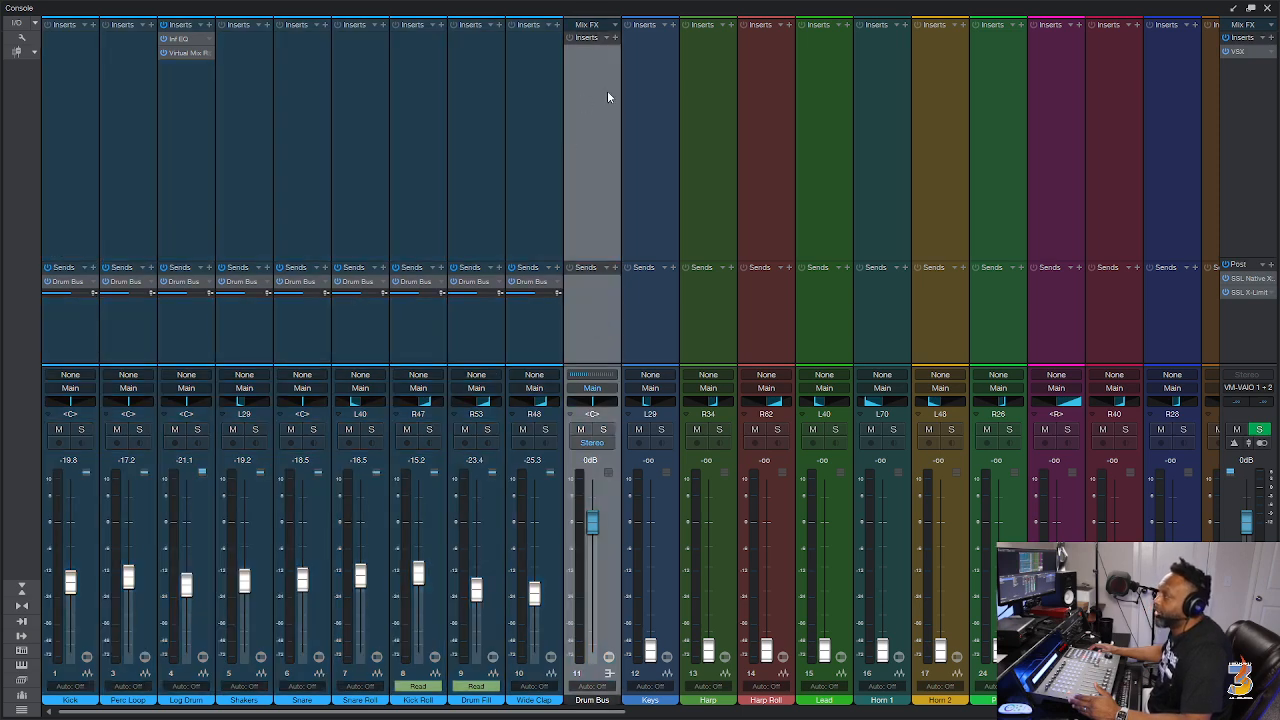
click(616, 38)
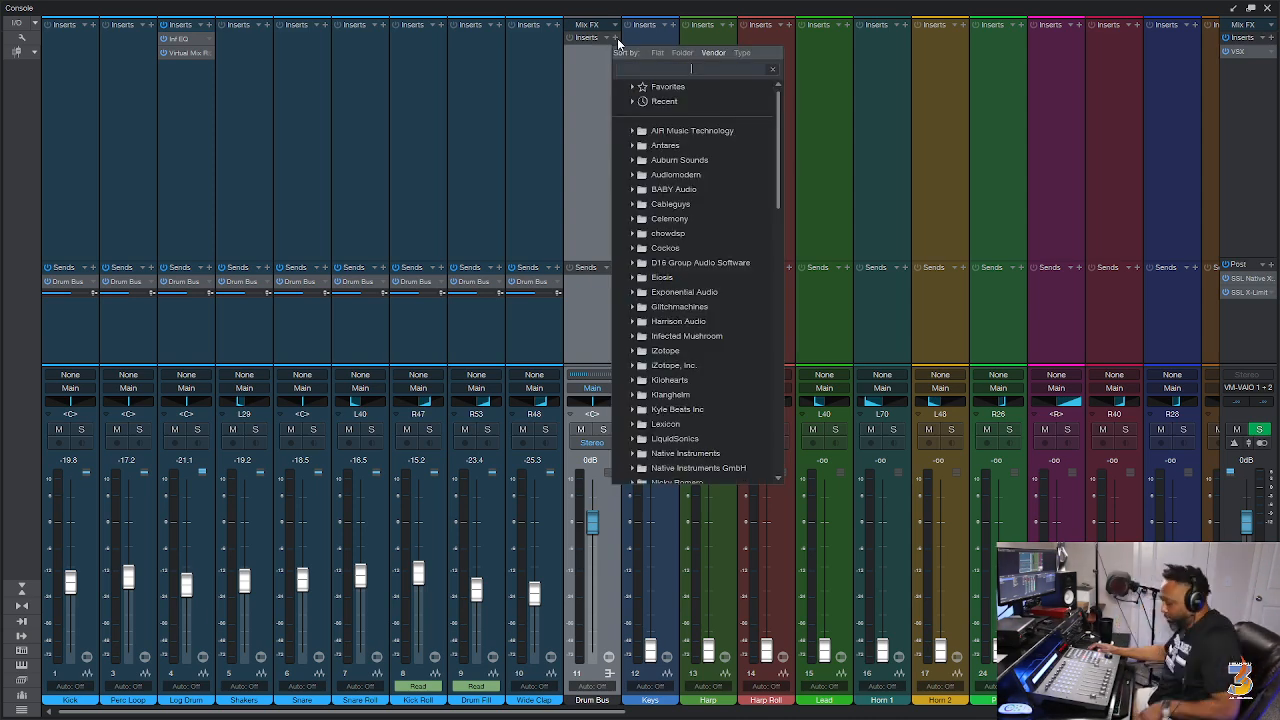
text(ssl)
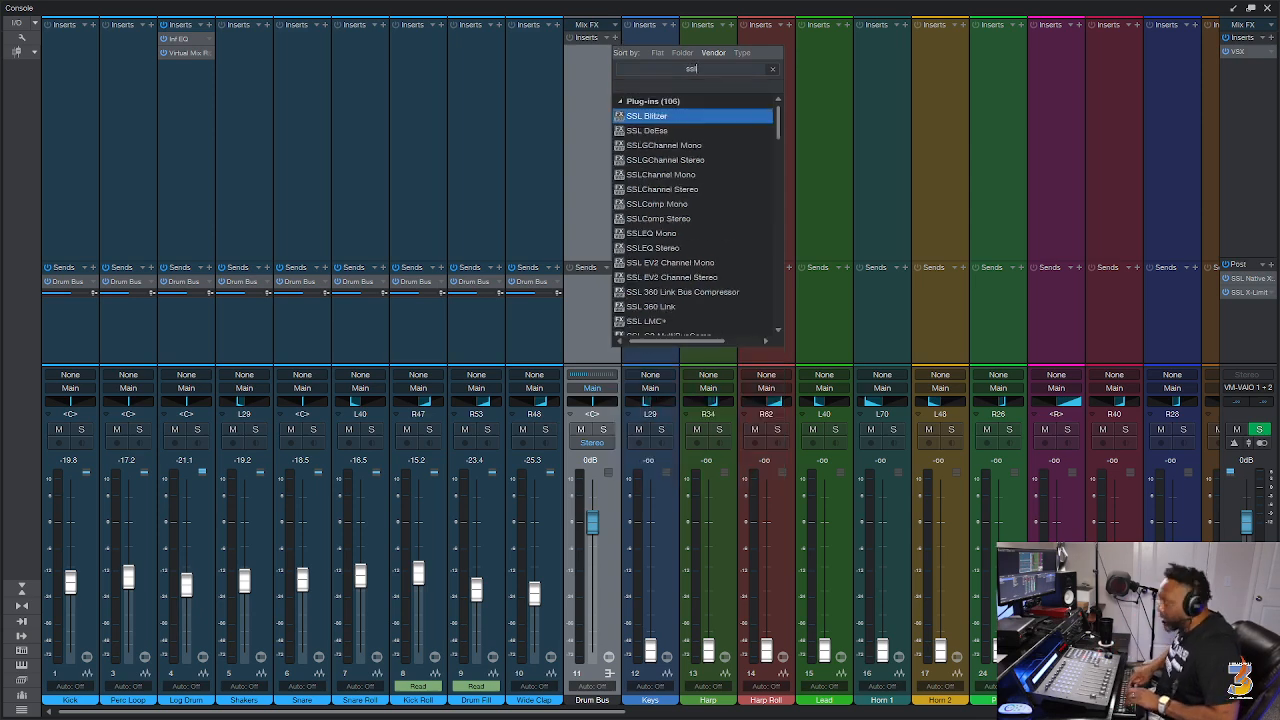
scroll(663, 191, down, 1)
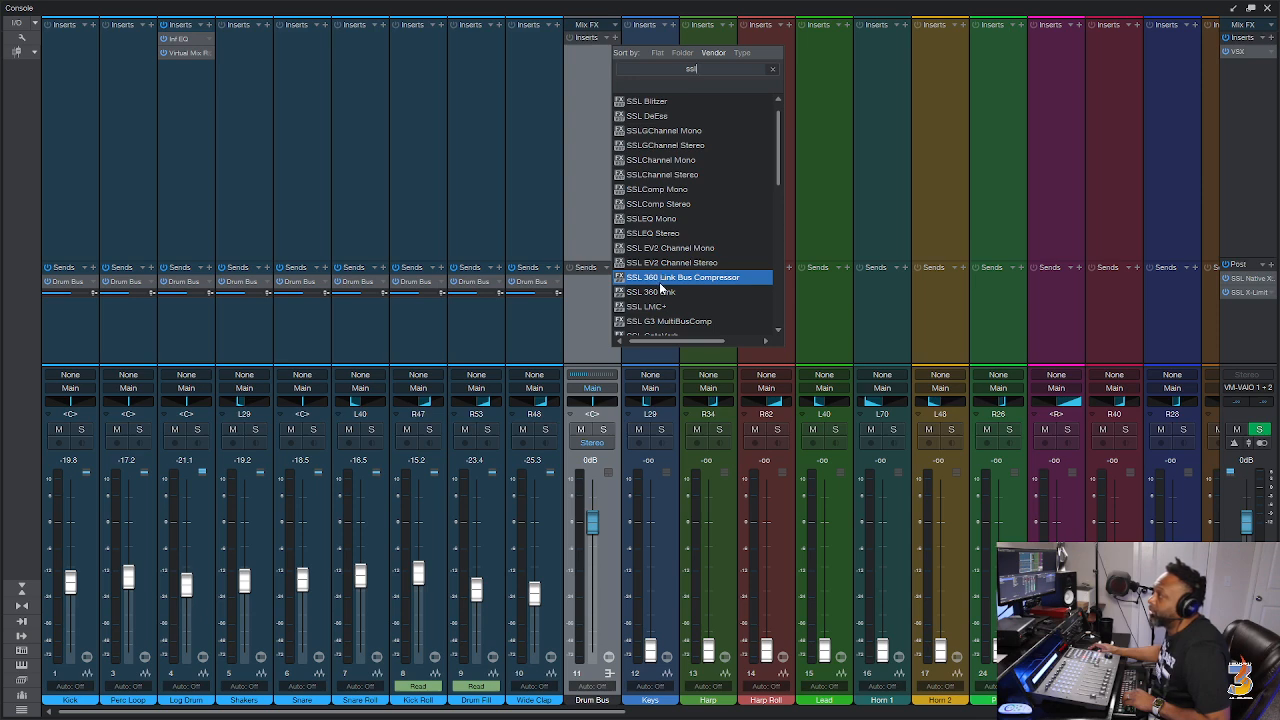
scroll(664, 272, down, 5)
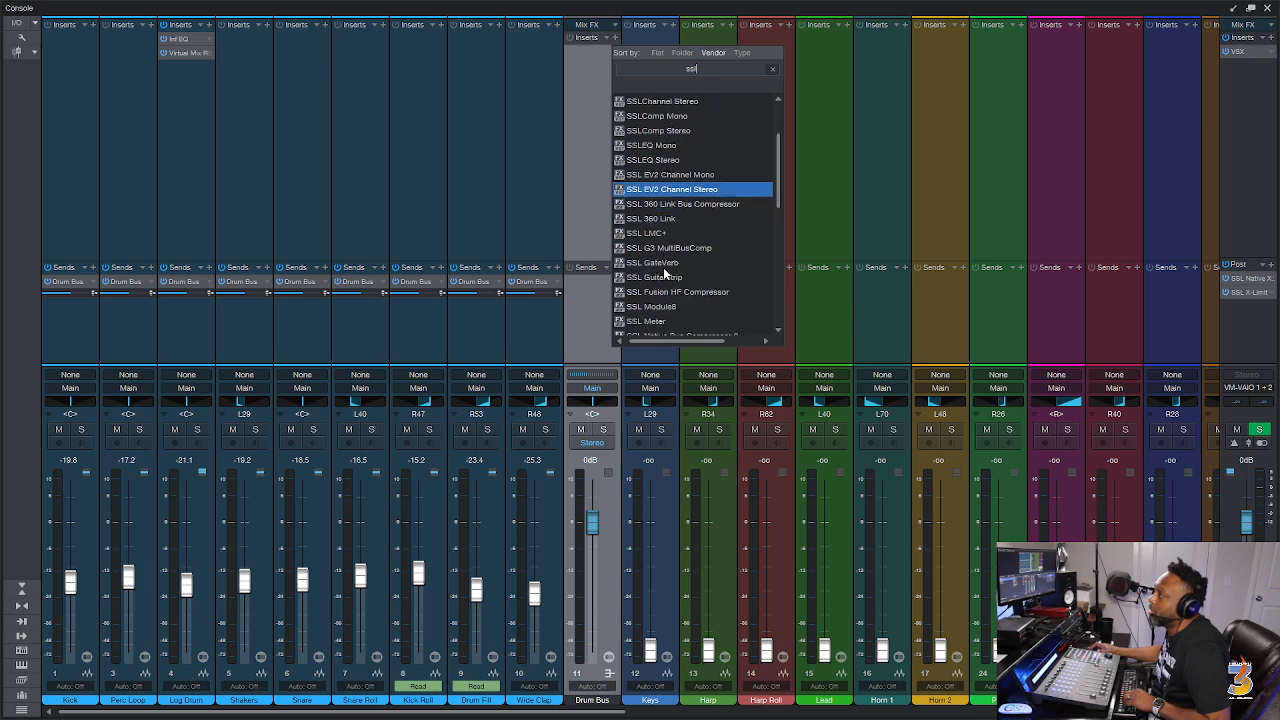
scroll(663, 270, down, 3)
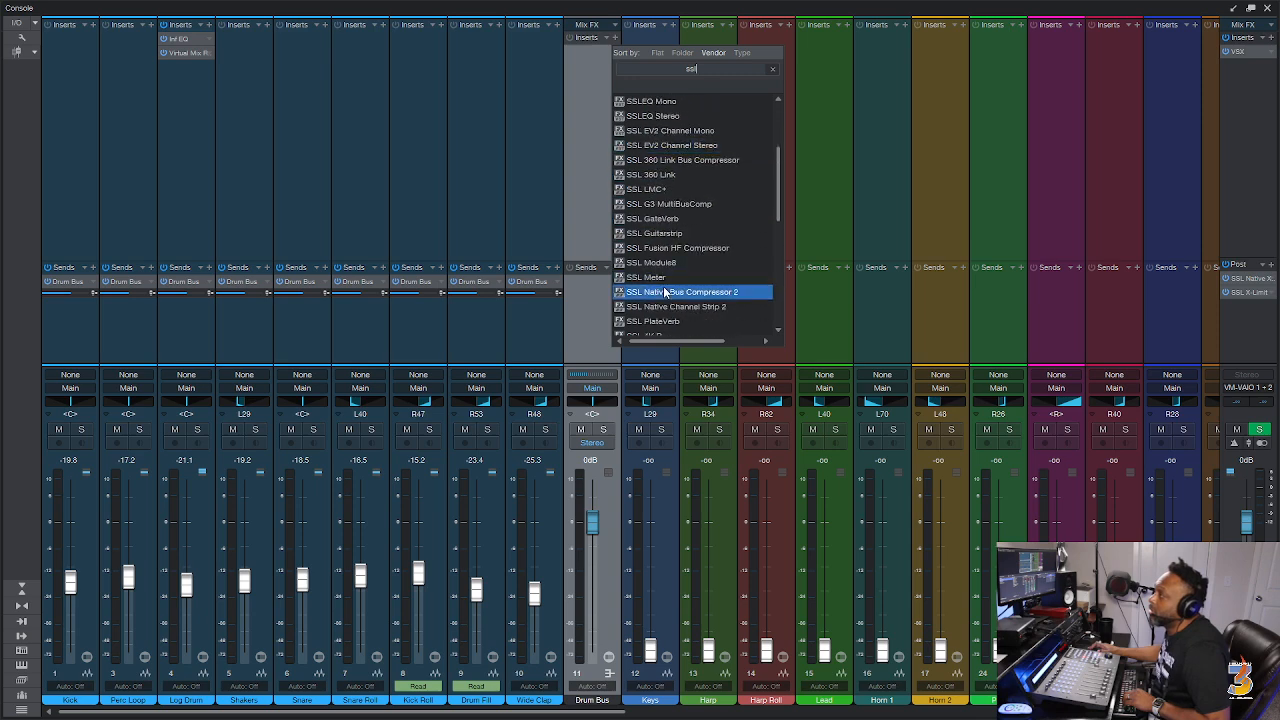
click(667, 292)
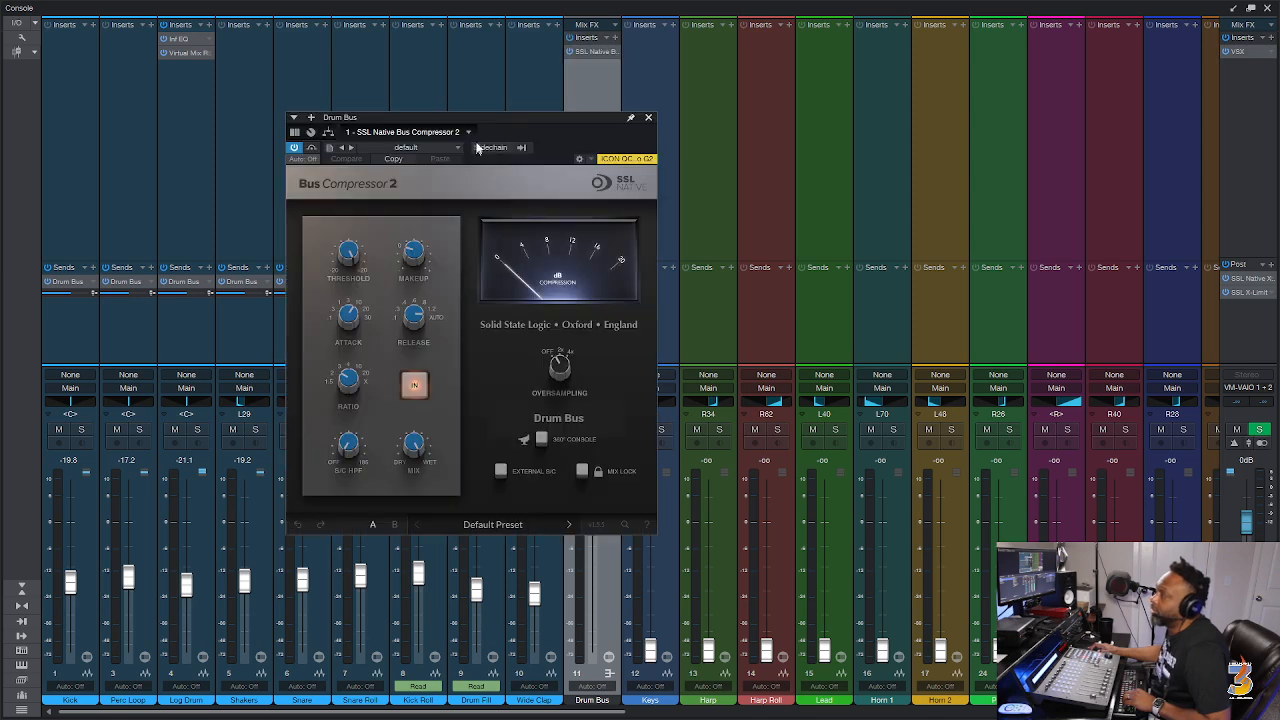
Load the Drum Bus - Crush Bus preset in the bus compressor and close its window.
drag(480, 117, 848, 116)
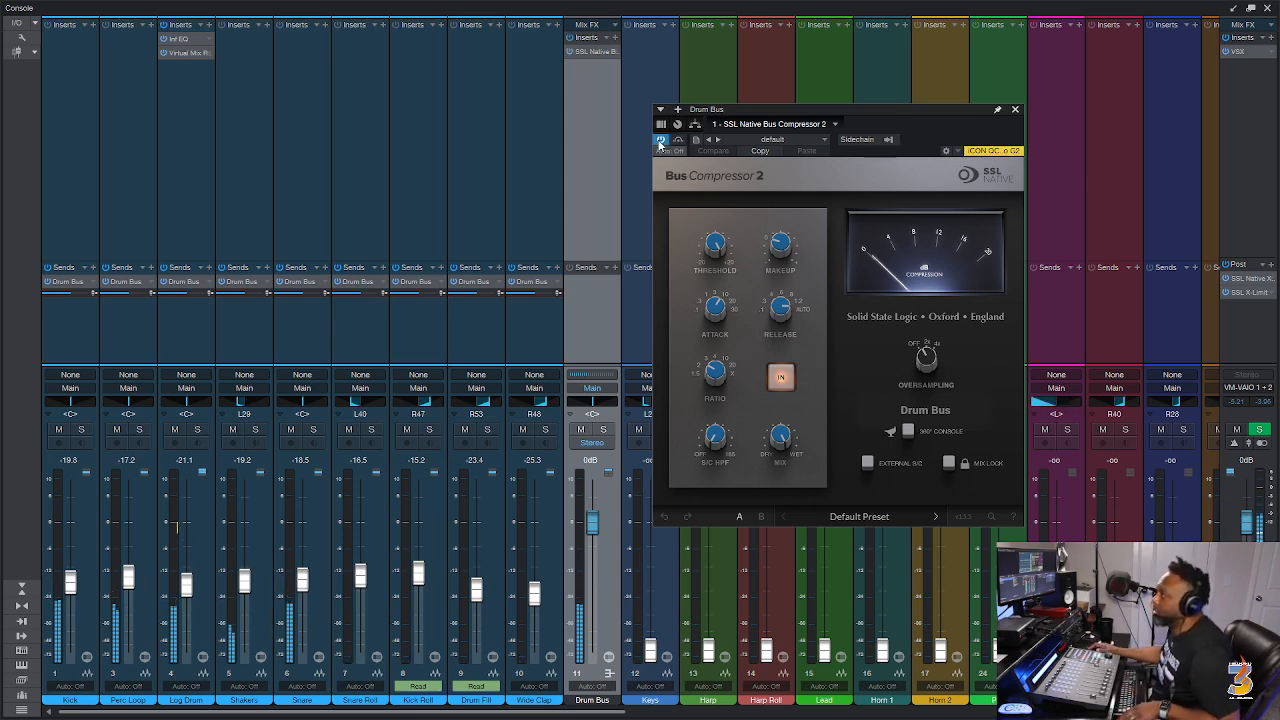
click(860, 518)
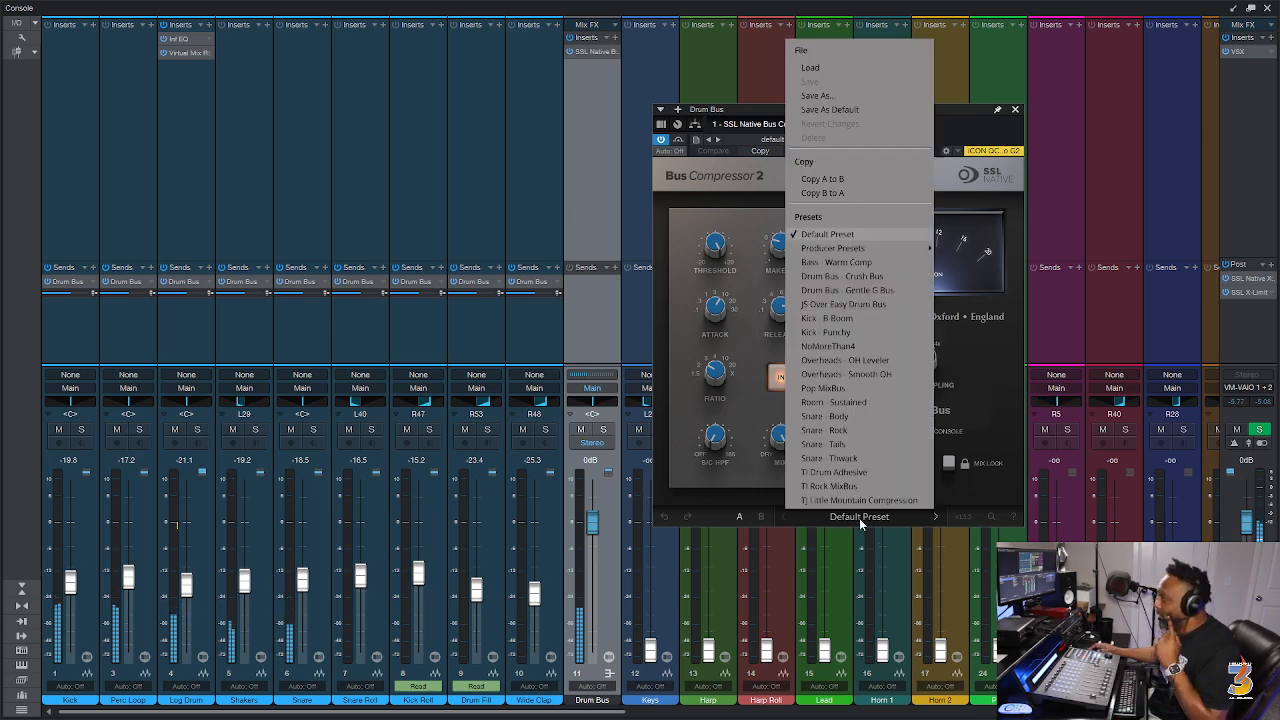
click(837, 277)
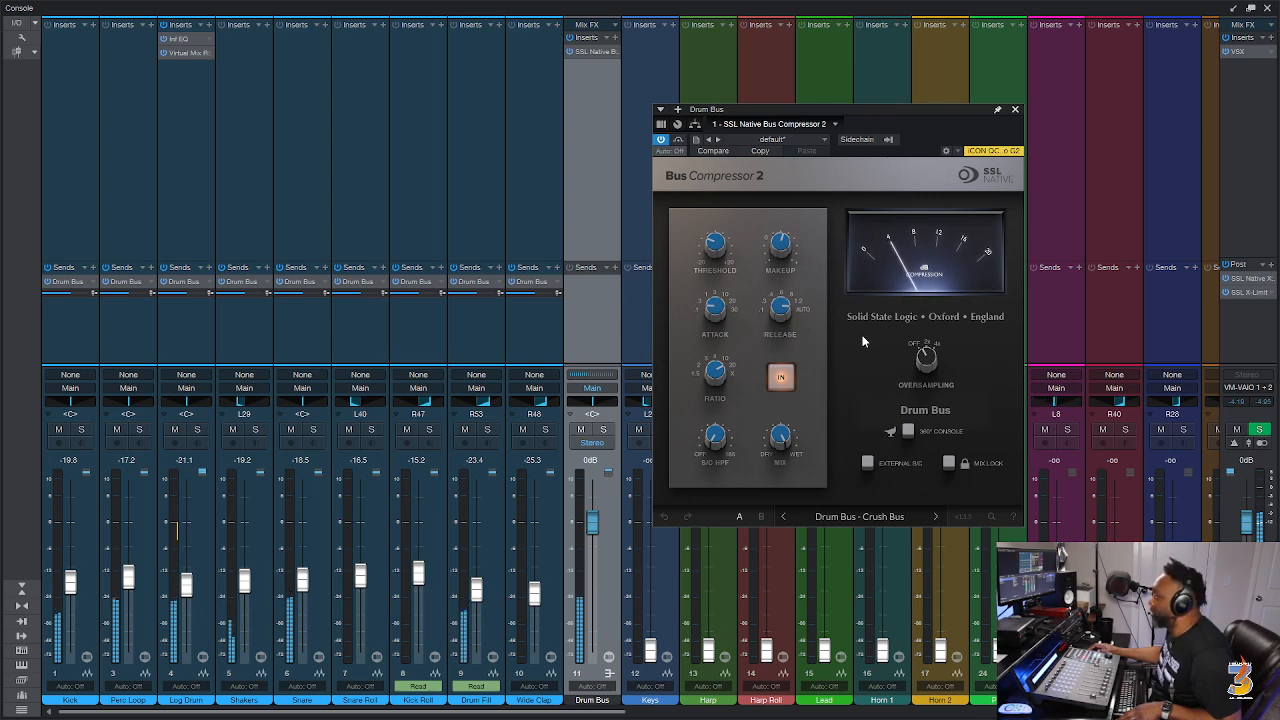
click(1014, 111)
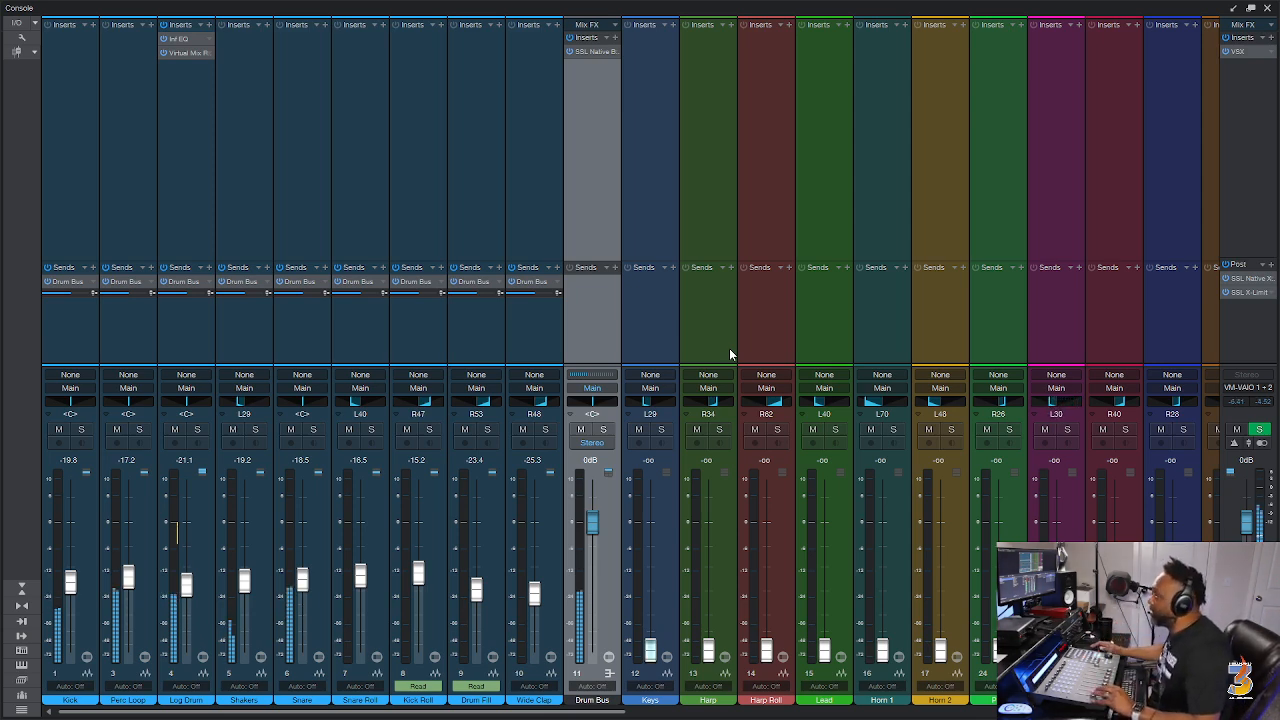
Set the Keys level to -12.6 dB, and insert Slate Digital's Inf EQ on the Keys channel with its window open.
key(F3)
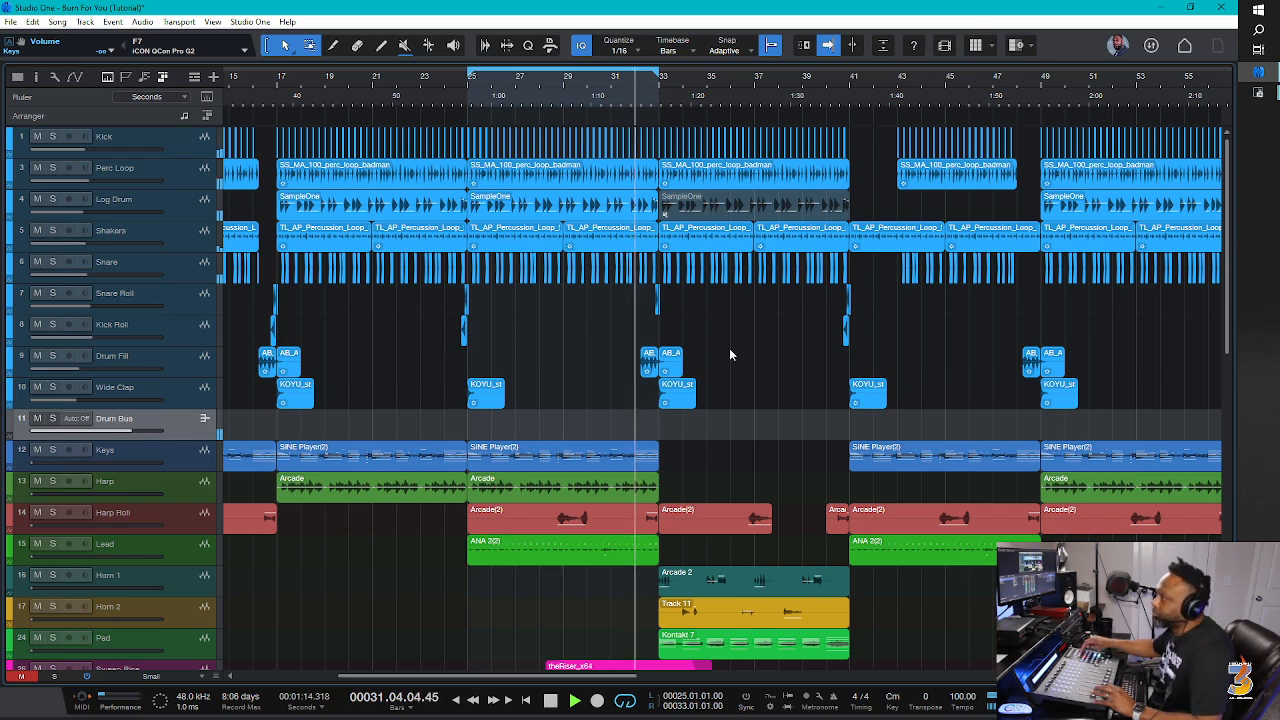
key(F3)
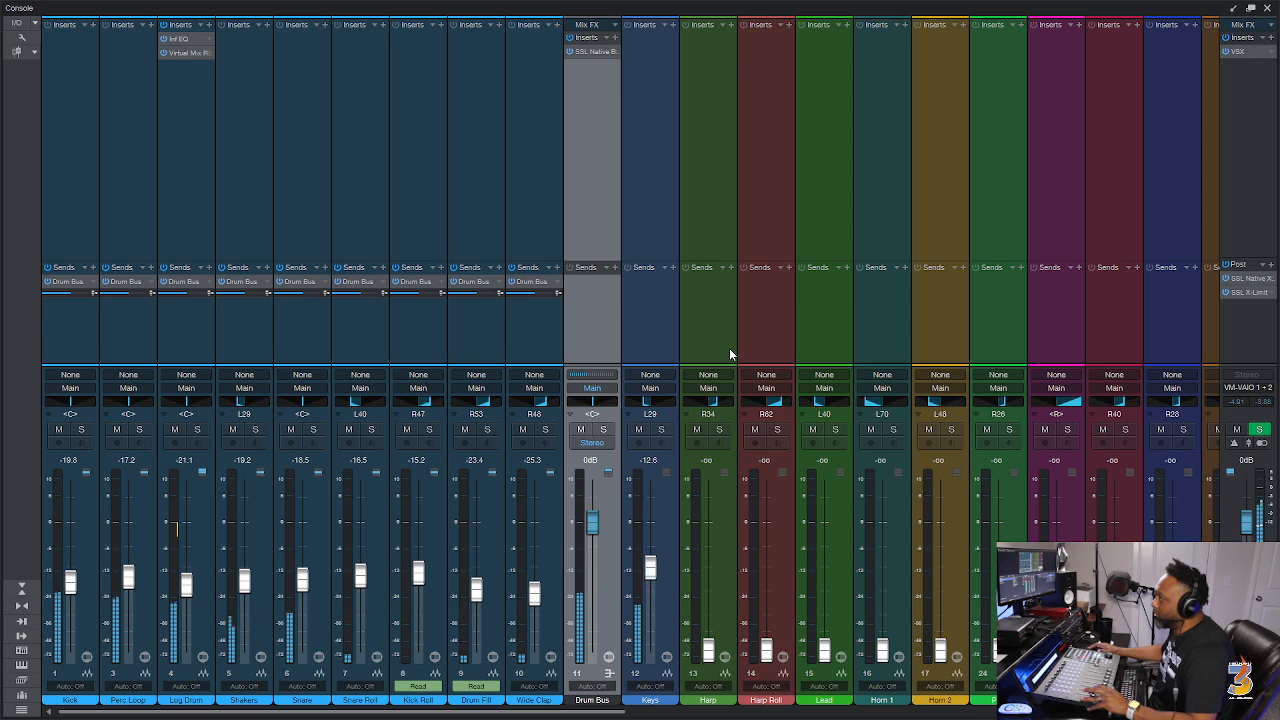
click(673, 30)
click(643, 85)
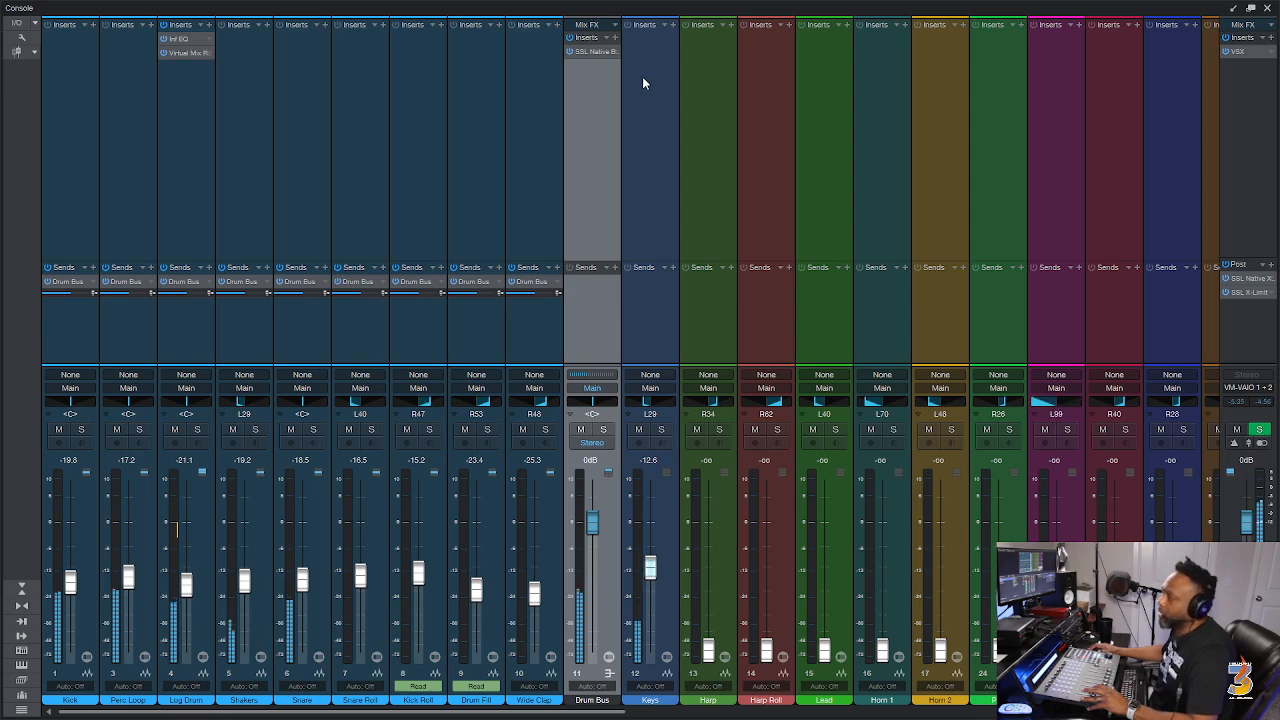
click(675, 30)
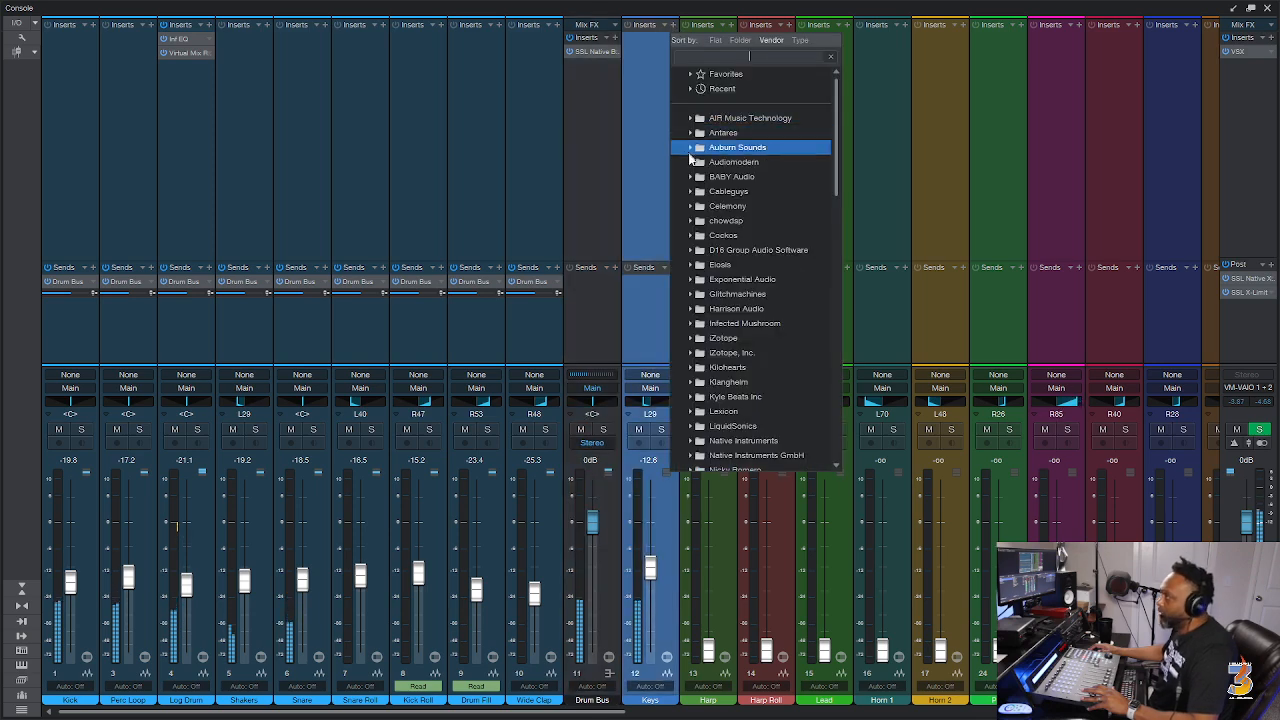
scroll(697, 179, down, 13)
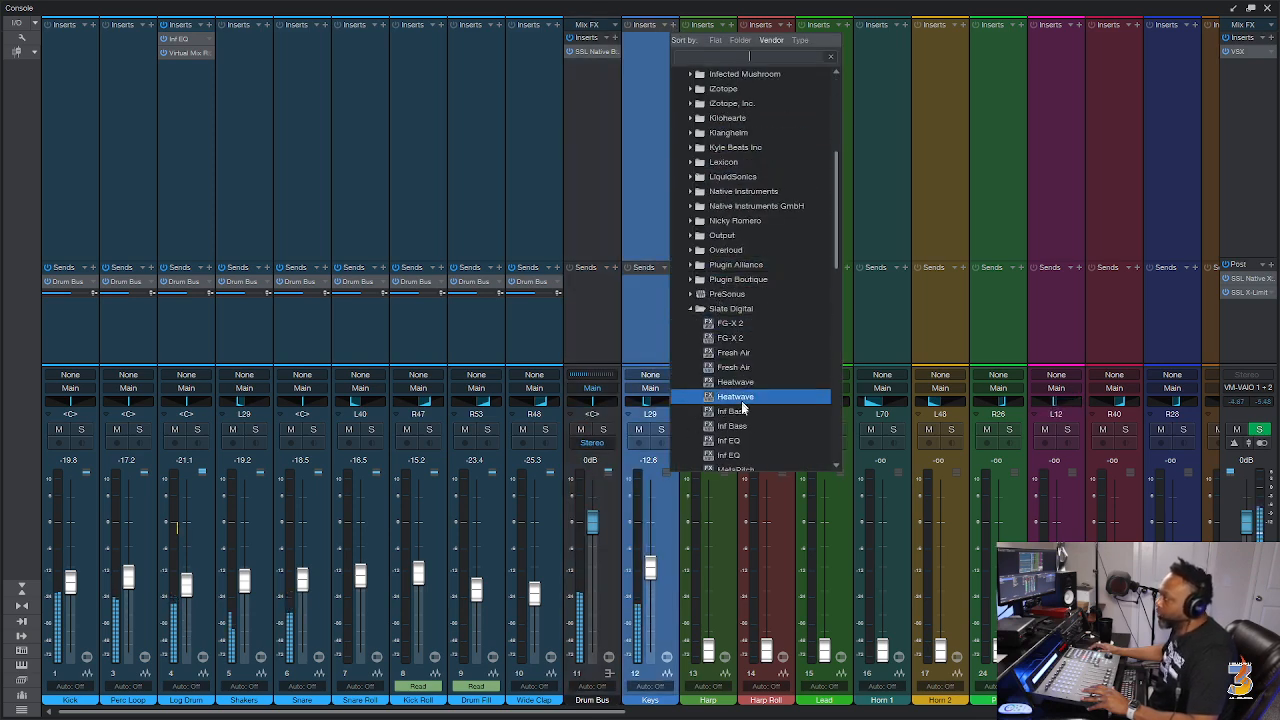
click(741, 441)
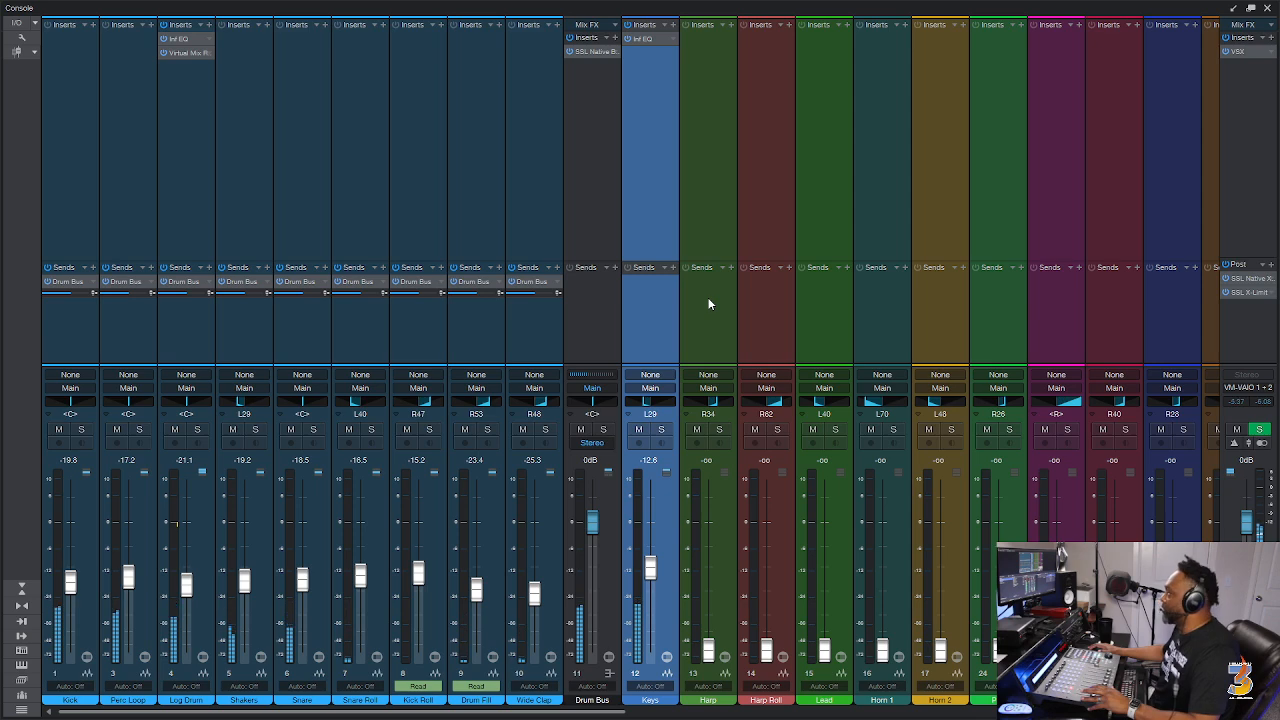
click(648, 42)
drag(806, 116, 593, 117)
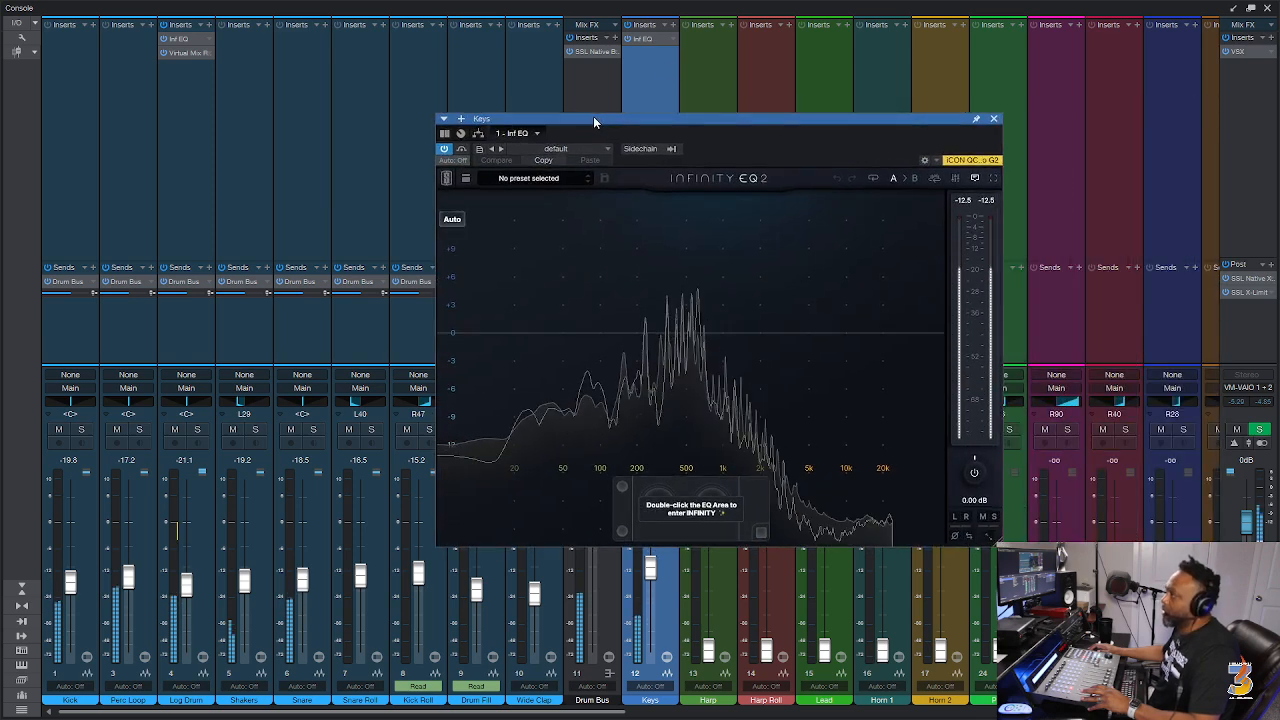
Try a low-cut band on the Keys EQ at 57.5 Hz and -5.93 dB with an 11.1 dB/Oct slope.
double_click(549, 400)
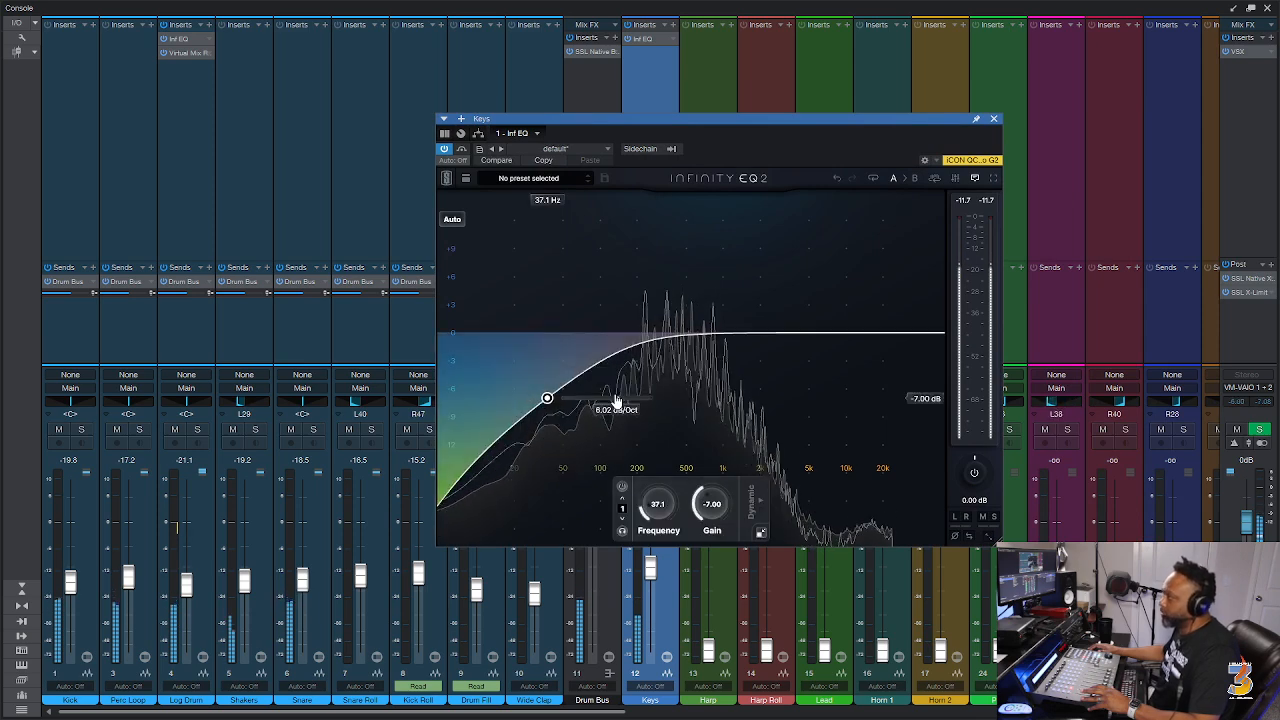
drag(616, 399, 606, 399)
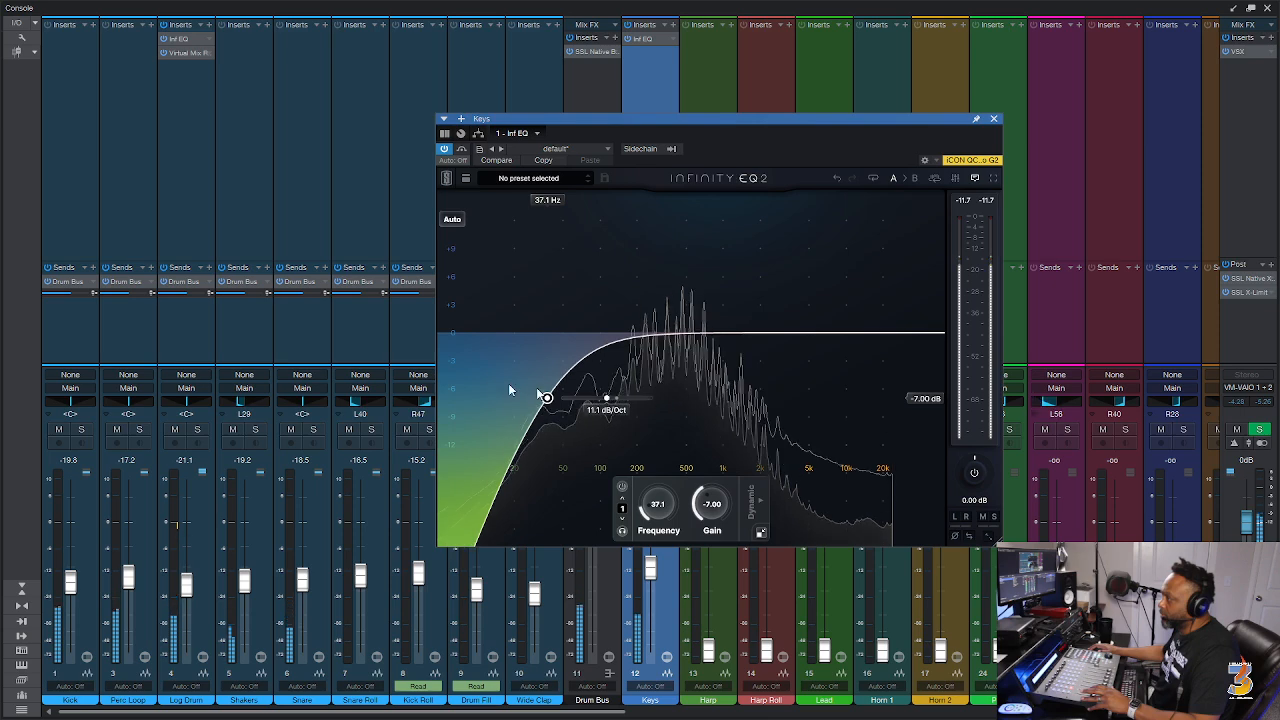
mouse_move(549, 399)
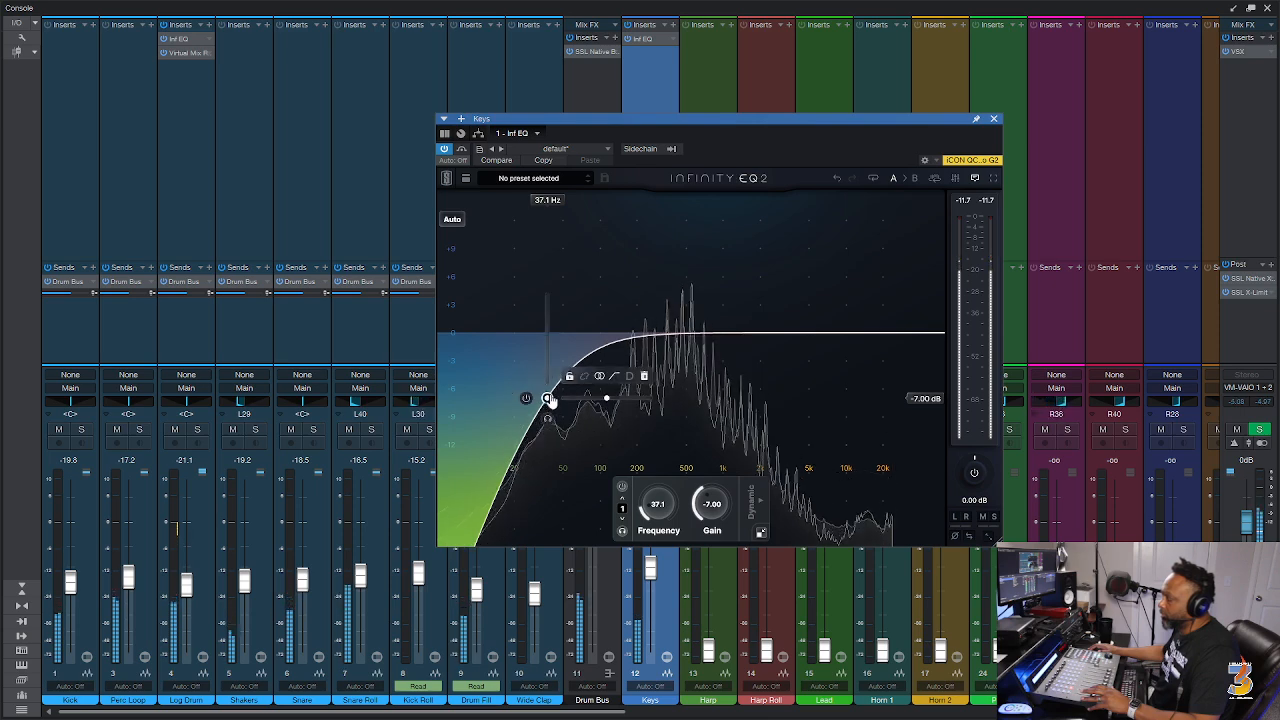
drag(549, 399, 570, 389)
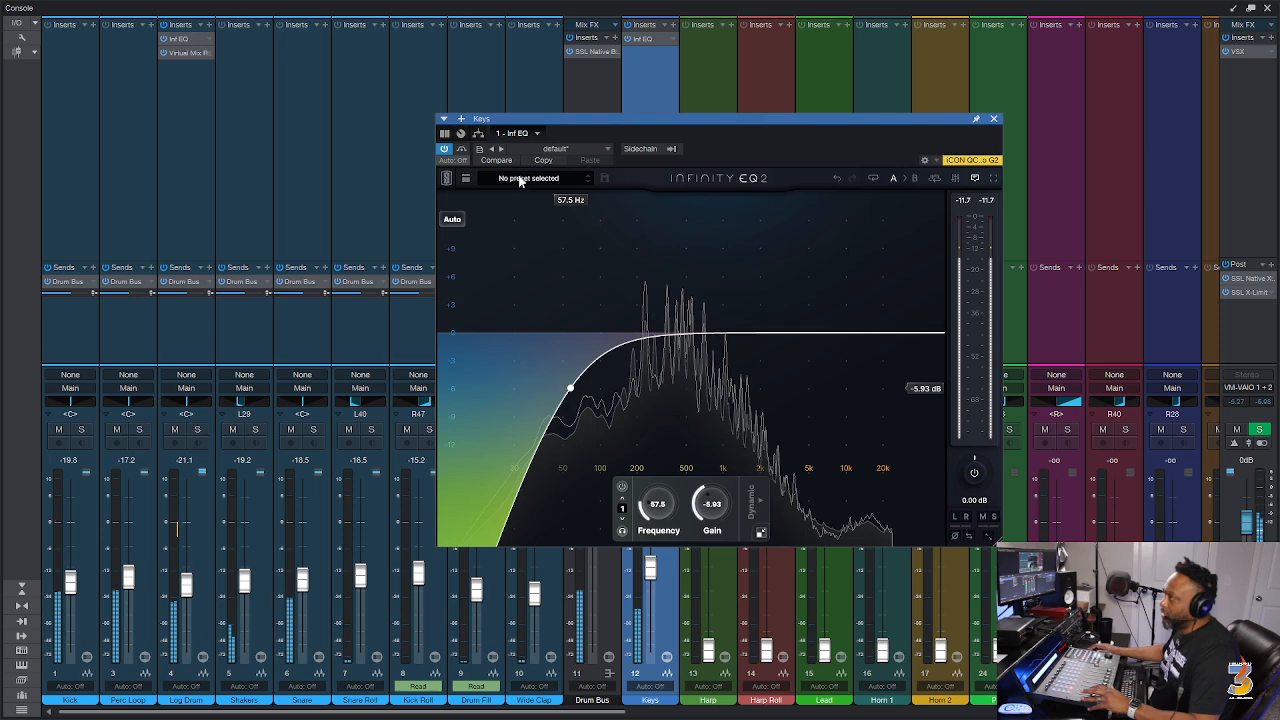
Load the Rhodes Warmth preset from the LoFi category into the Keys EQ.
click(519, 180)
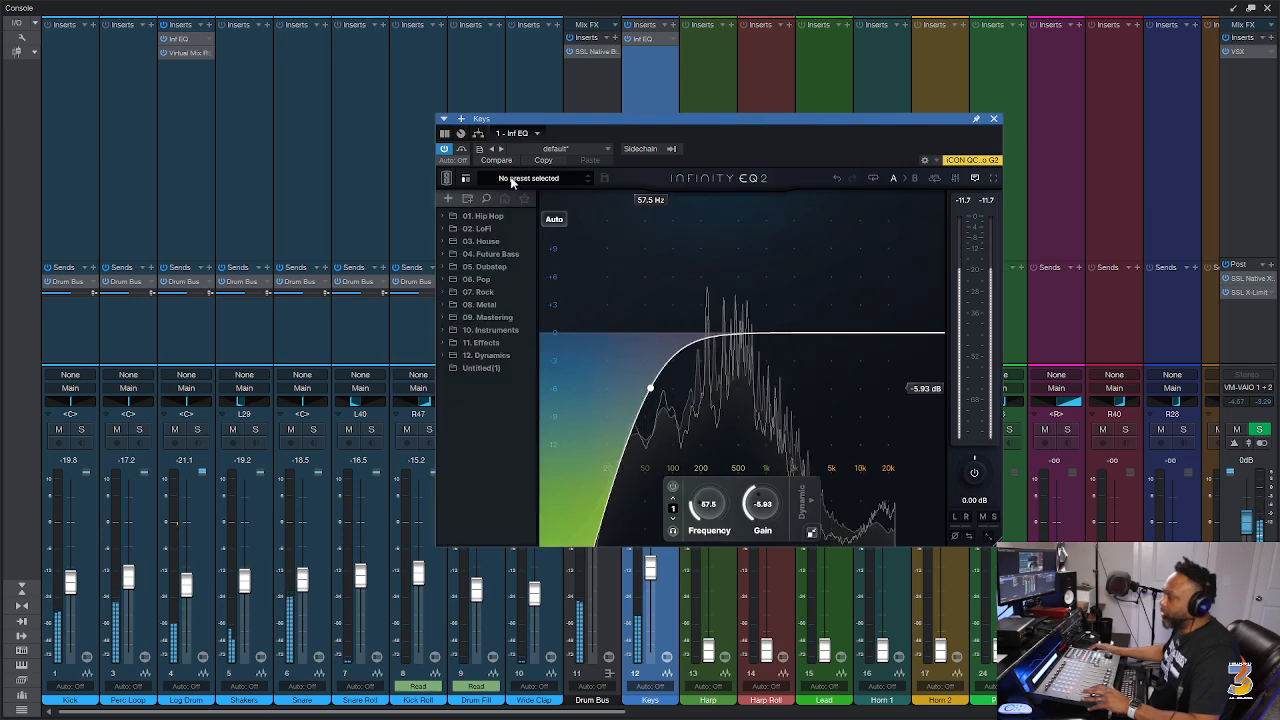
click(481, 283)
click(478, 229)
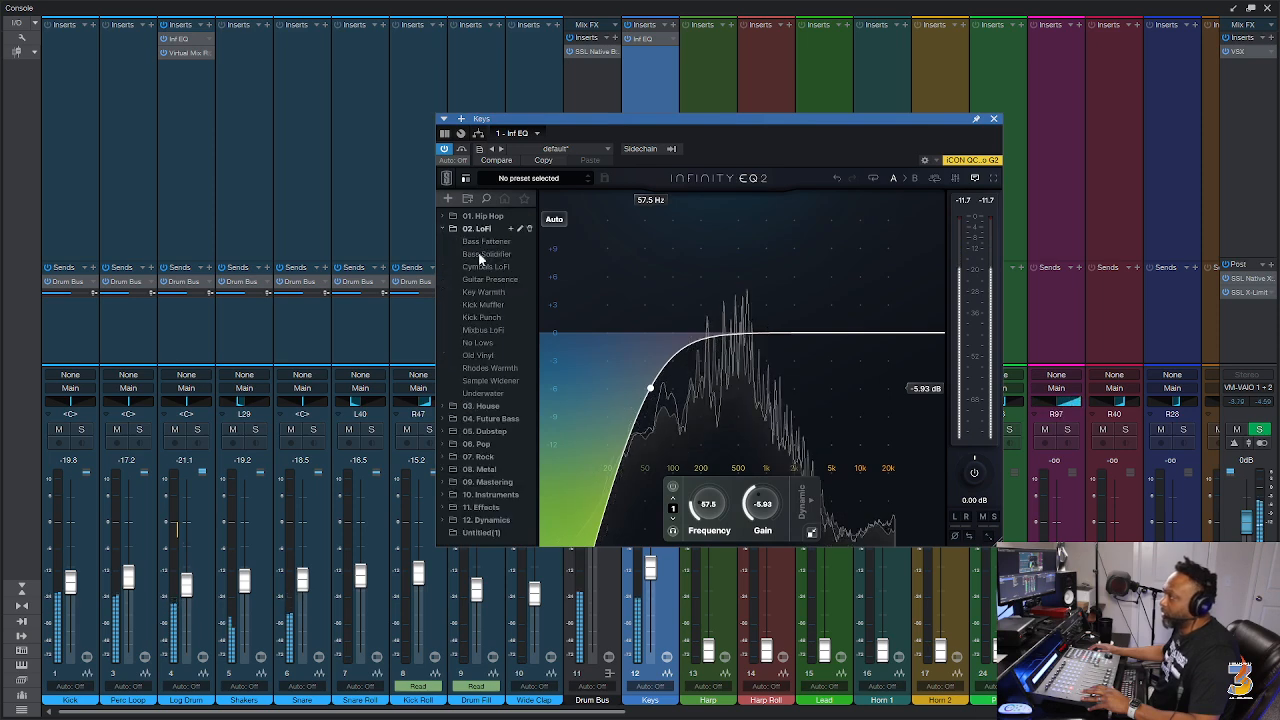
click(480, 291)
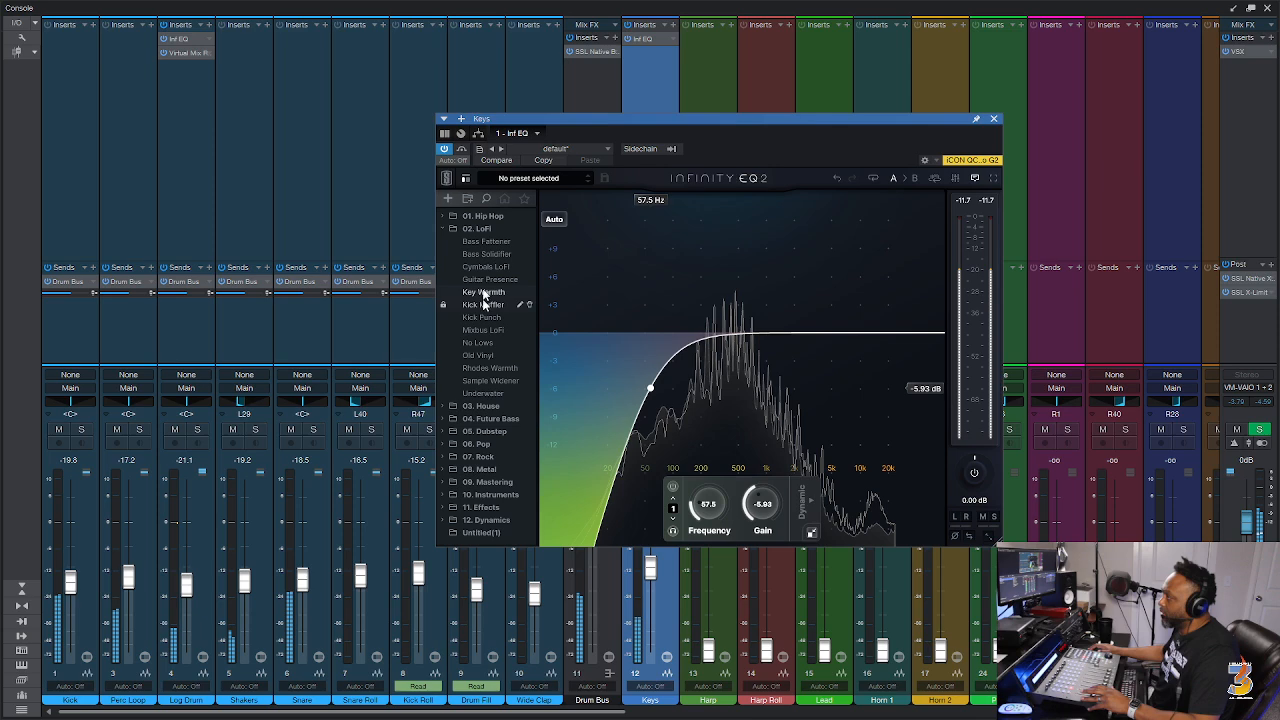
click(483, 254)
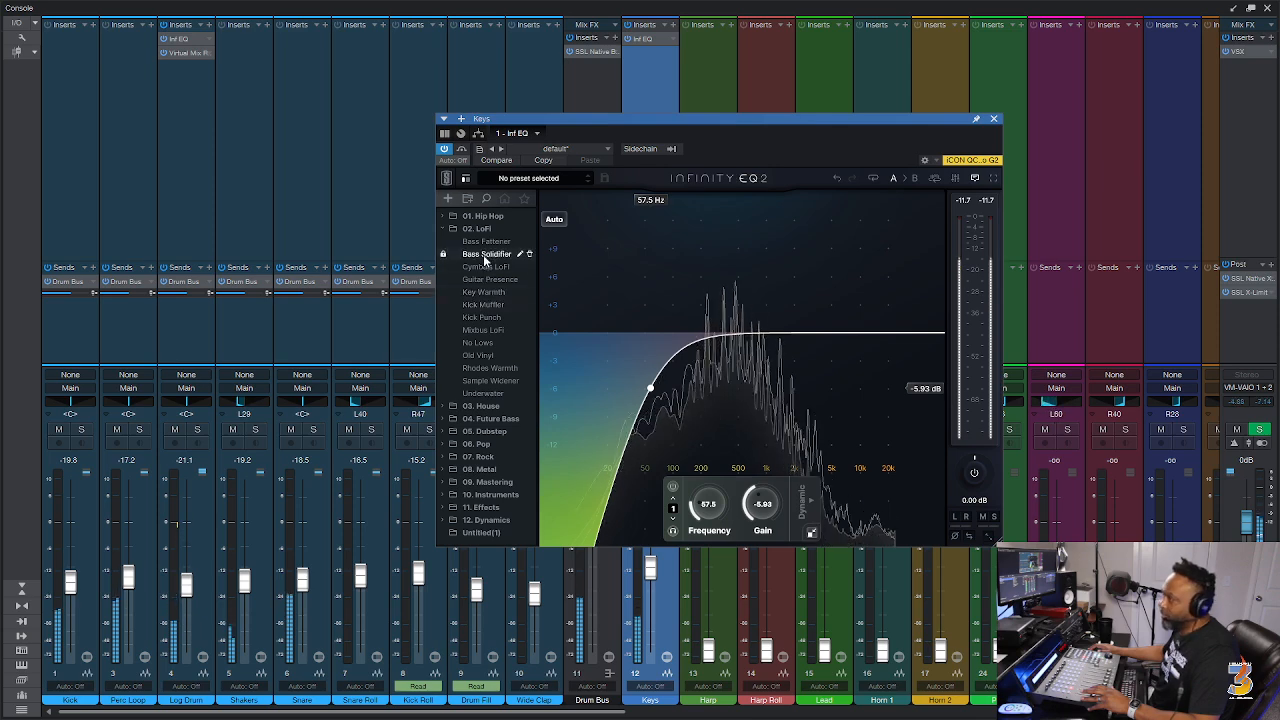
click(479, 355)
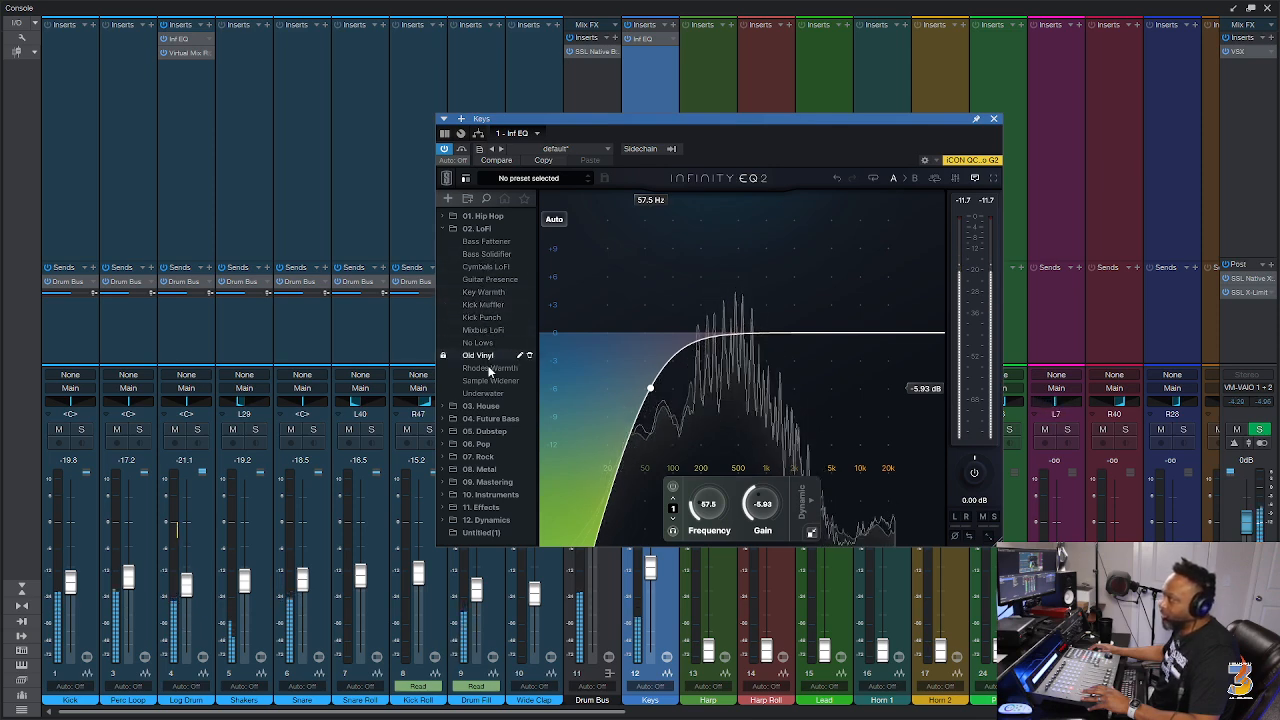
click(490, 368)
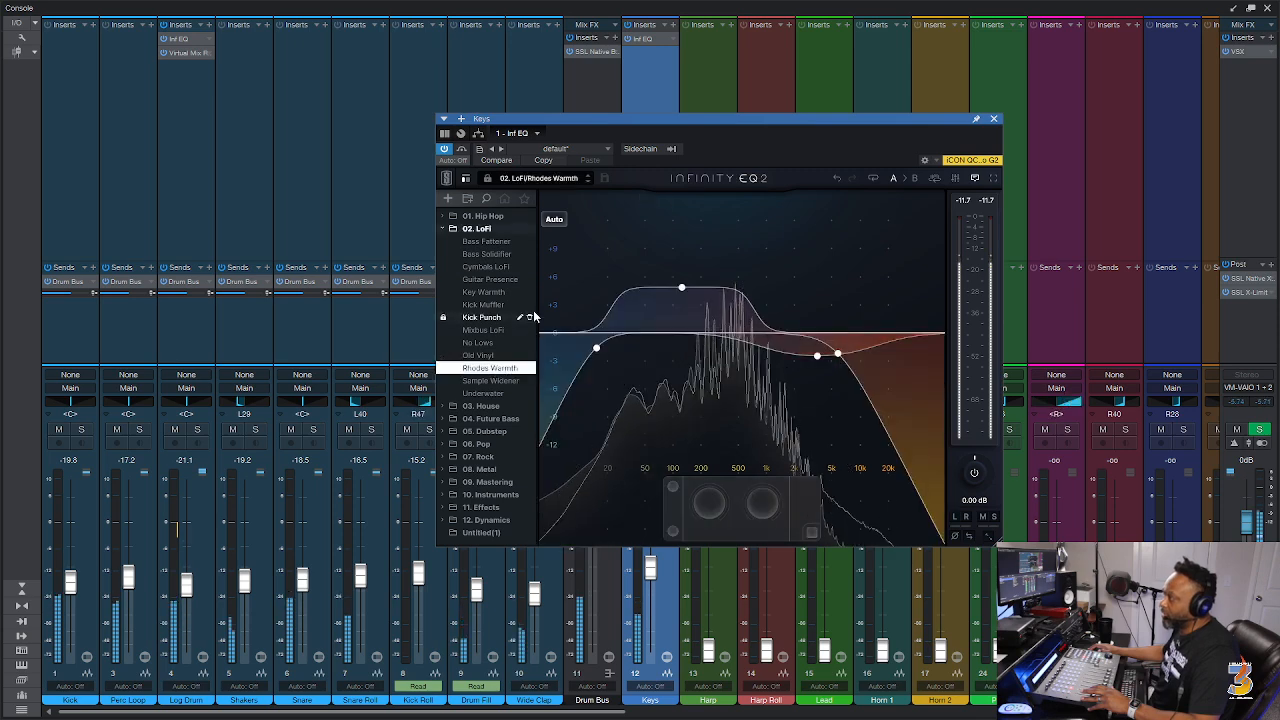
Set the Keys EQ's low-cut band to 41.3 Hz and its wide boost band to 171 Hz at +4.71 dB.
click(597, 348)
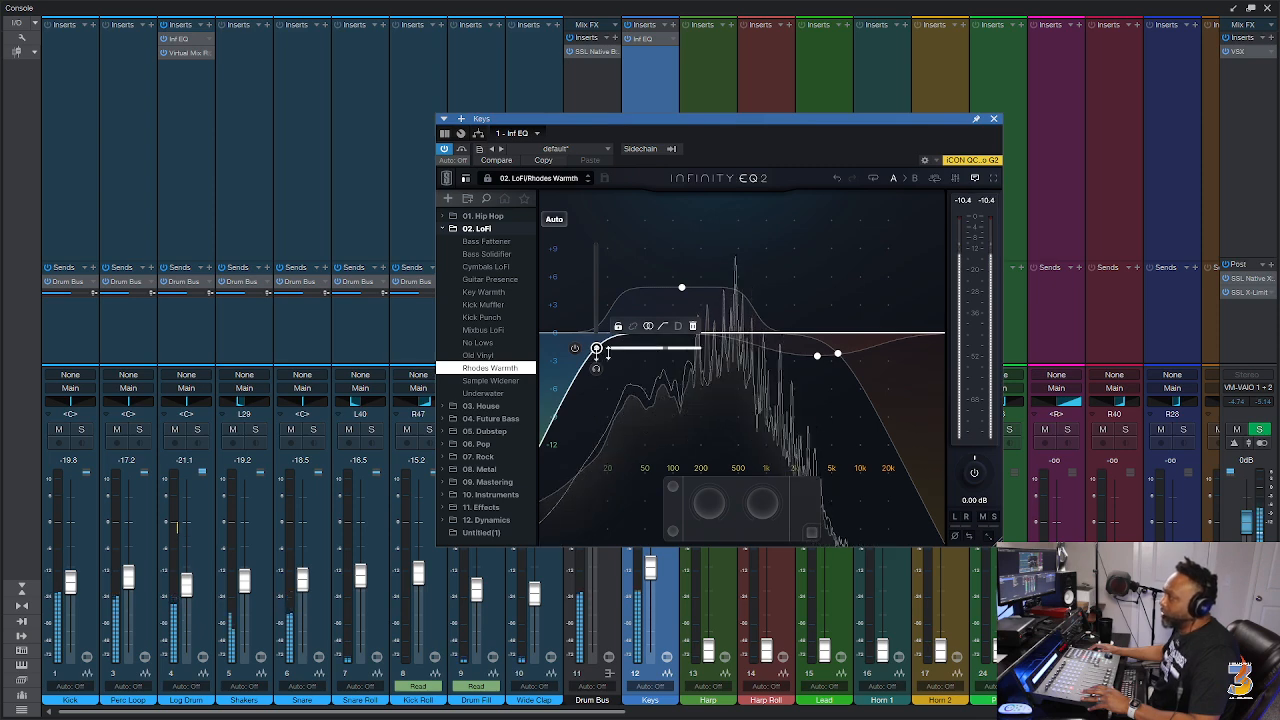
drag(597, 350, 642, 352)
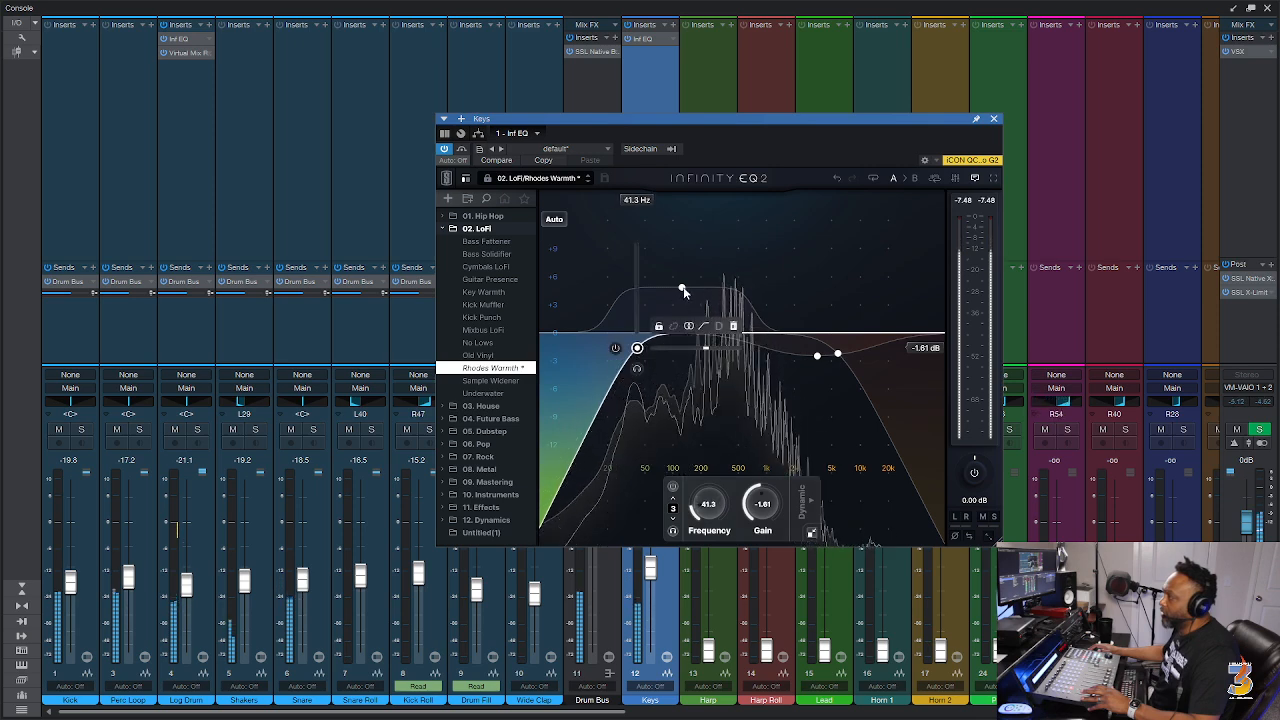
drag(683, 292, 716, 298)
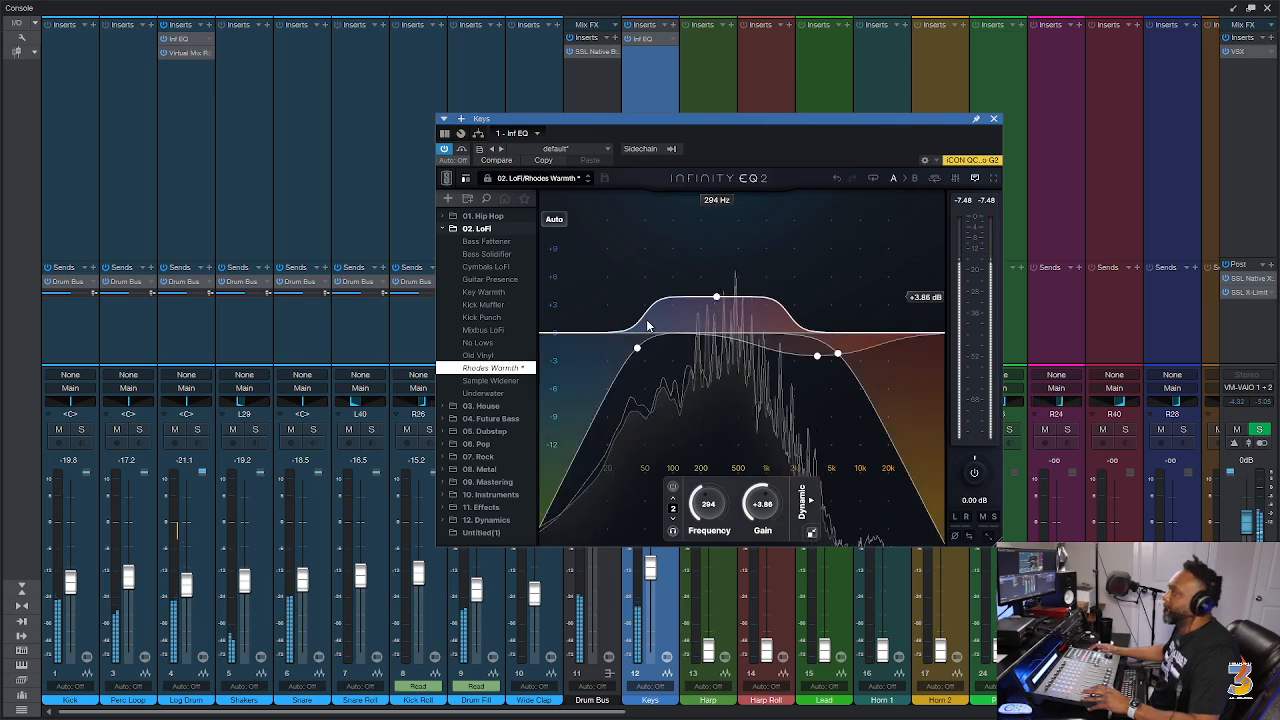
mouse_move(716, 298)
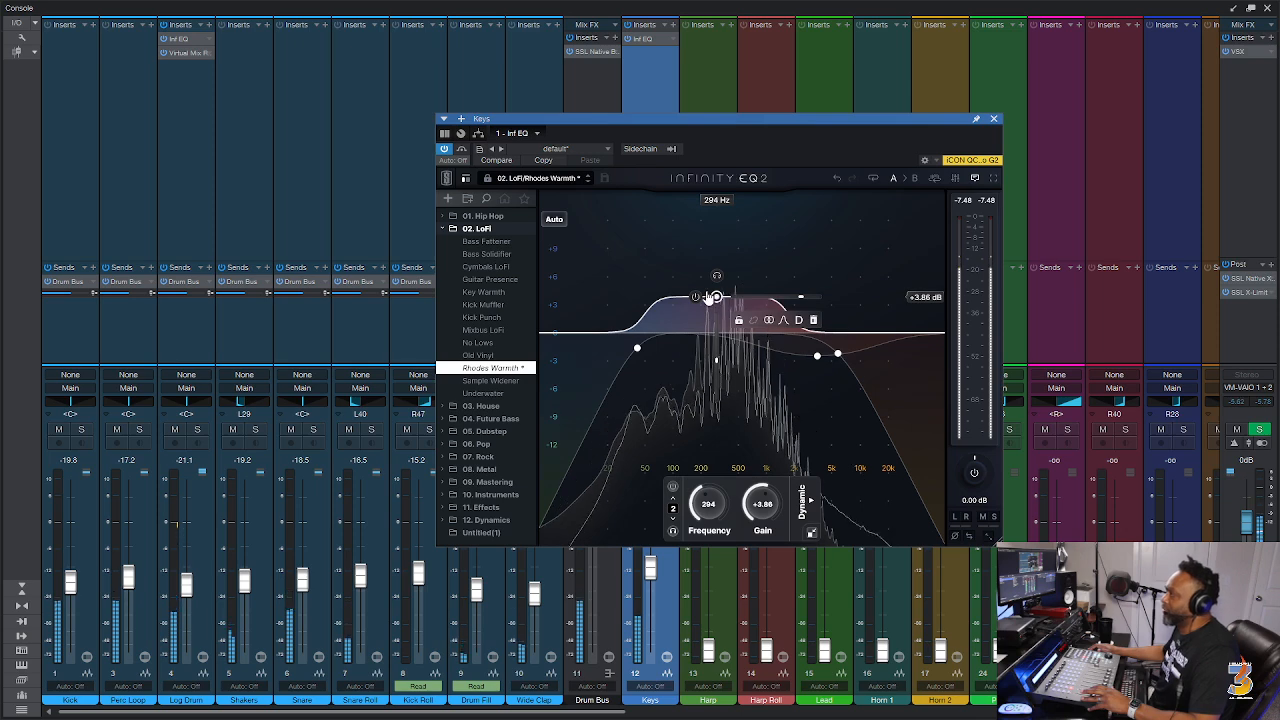
drag(712, 297, 694, 289)
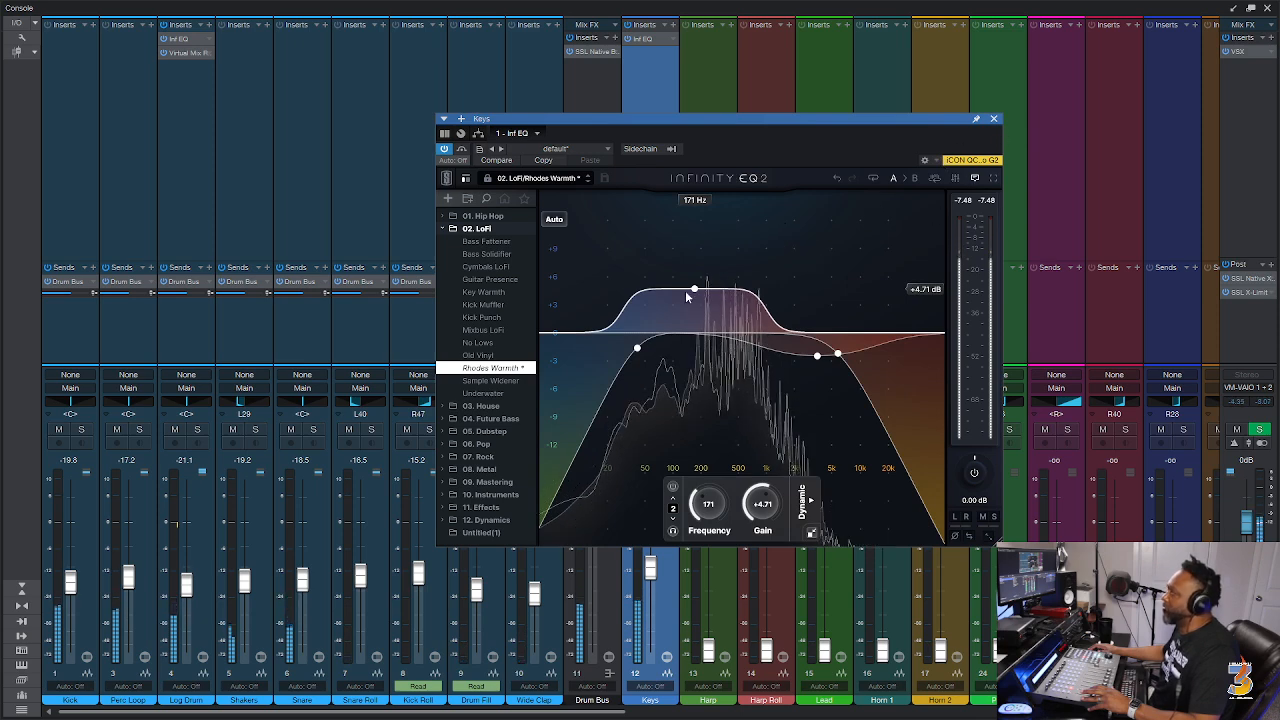
Set the Keys EQ's wide boost band to 182 Hz at +4.36 dB, and save the song.
mouse_move(695, 290)
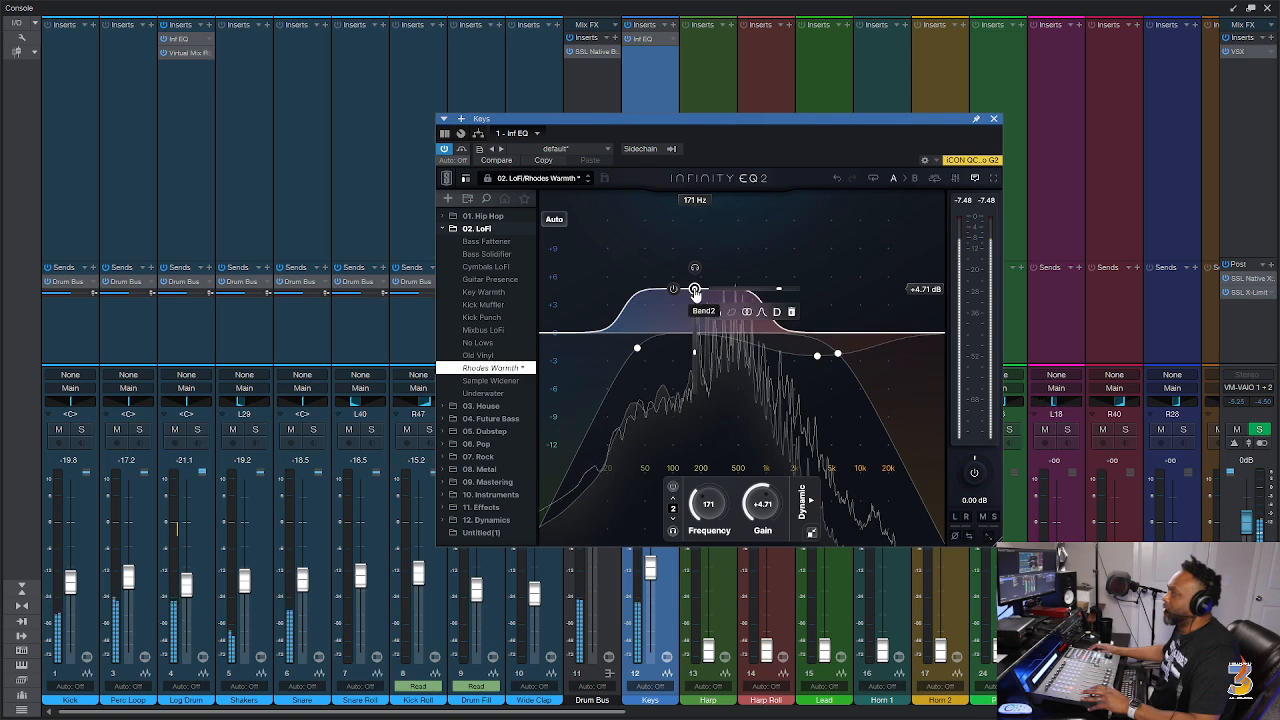
drag(695, 291, 697, 292)
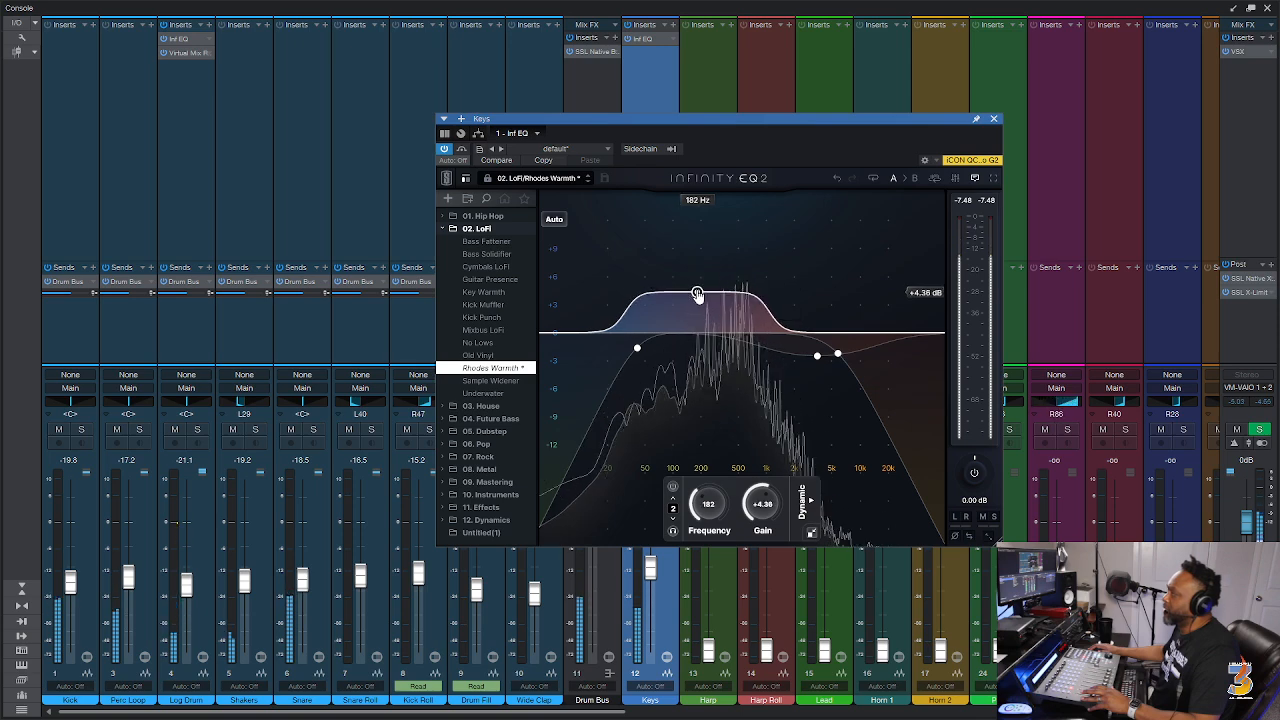
click(994, 119)
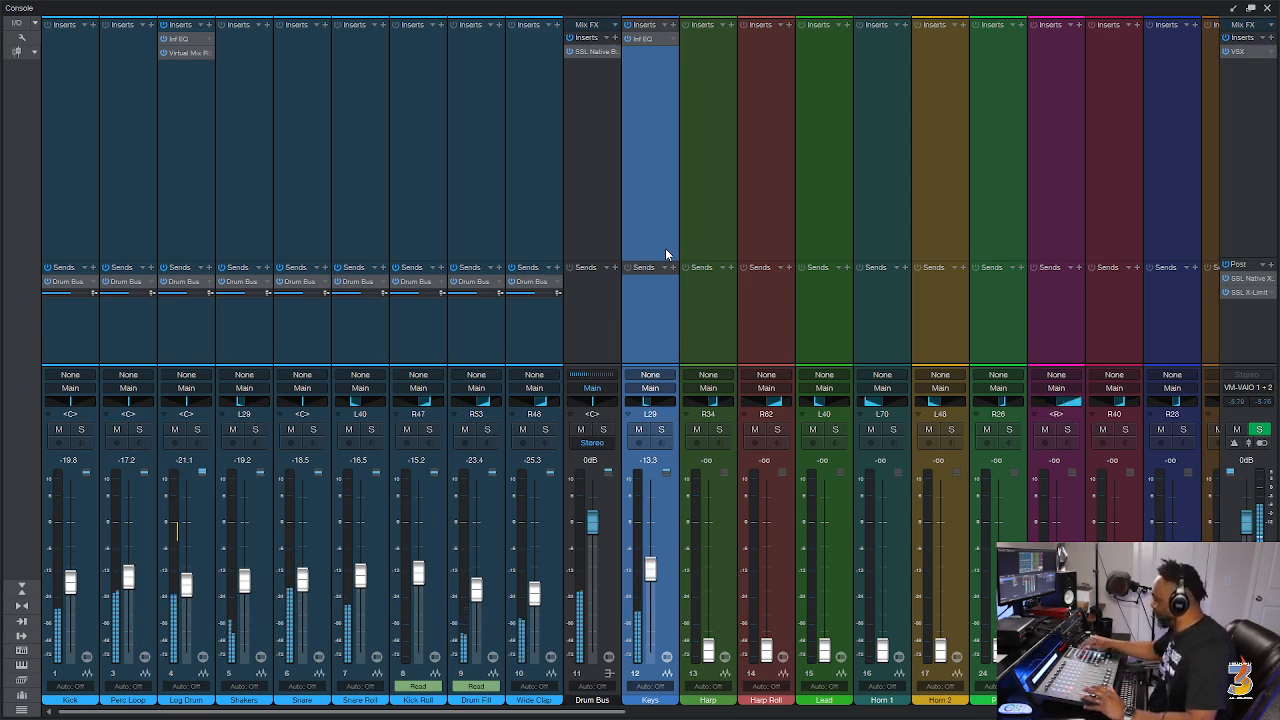
key(ctrl+s)
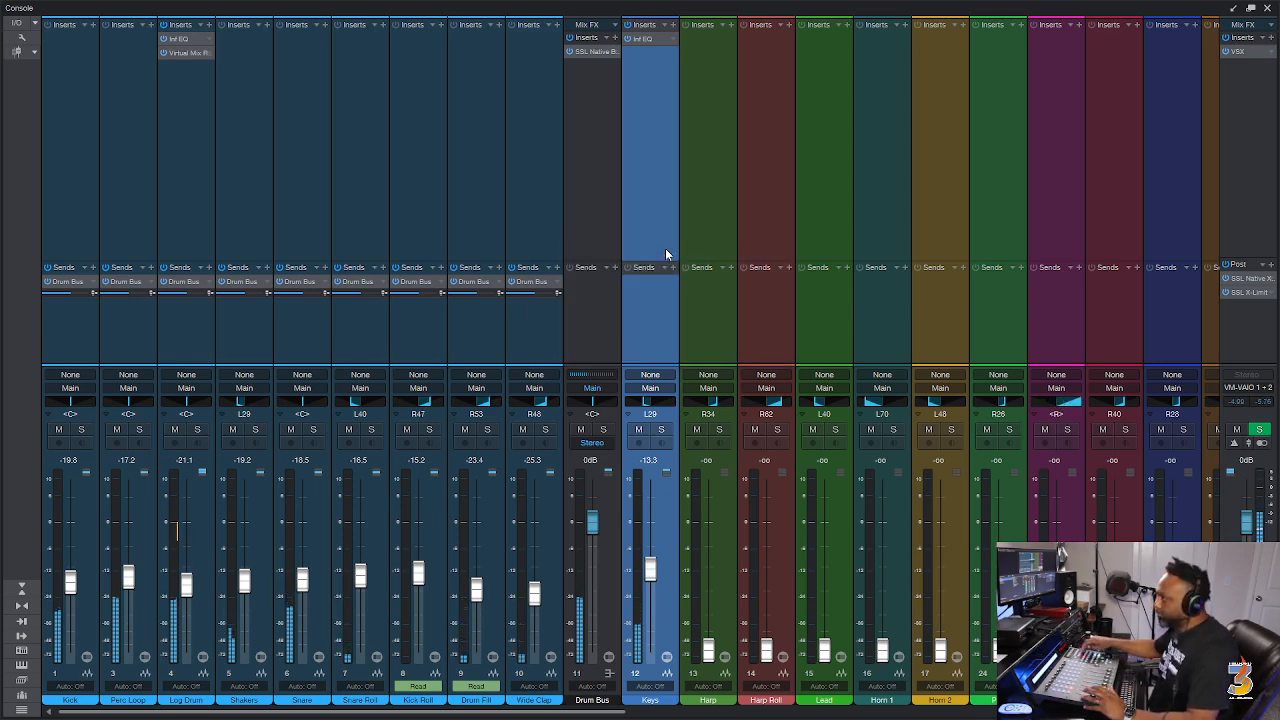
Copy the Inf EQ from Keys to the Harp channel, load its LoFi Old Vinyl preset, and save the song.
key(F3)
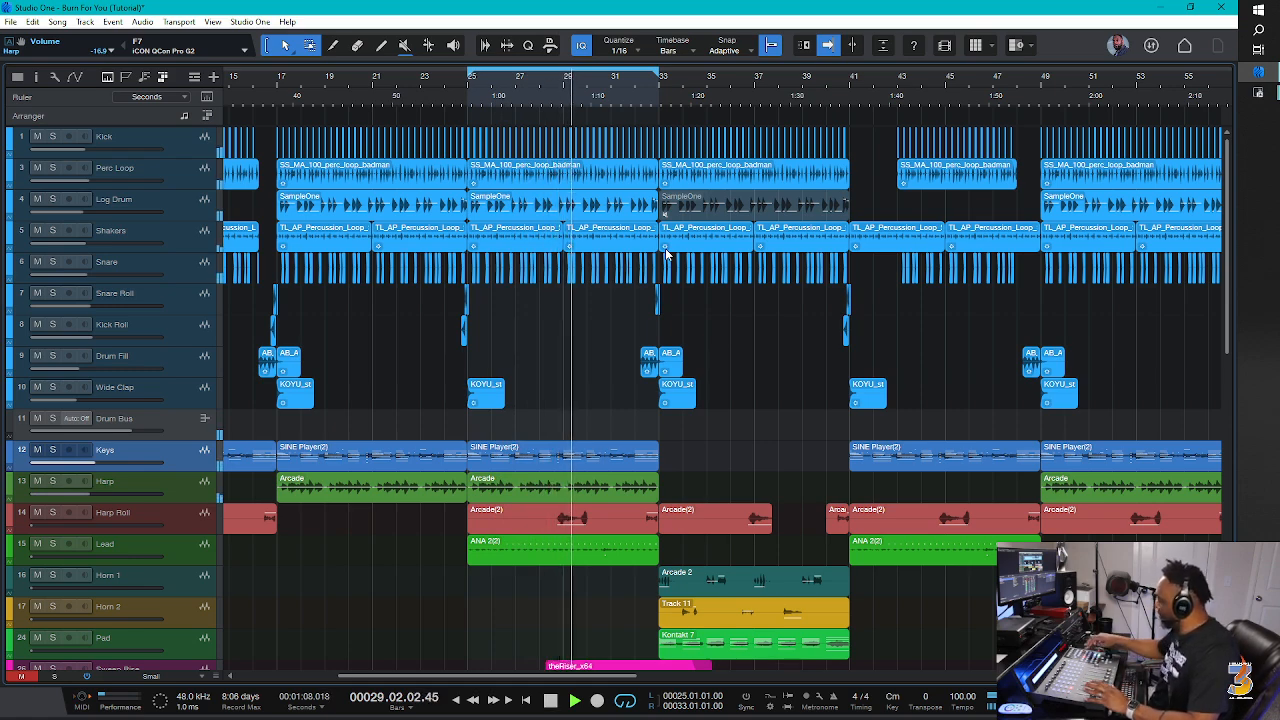
key(F3)
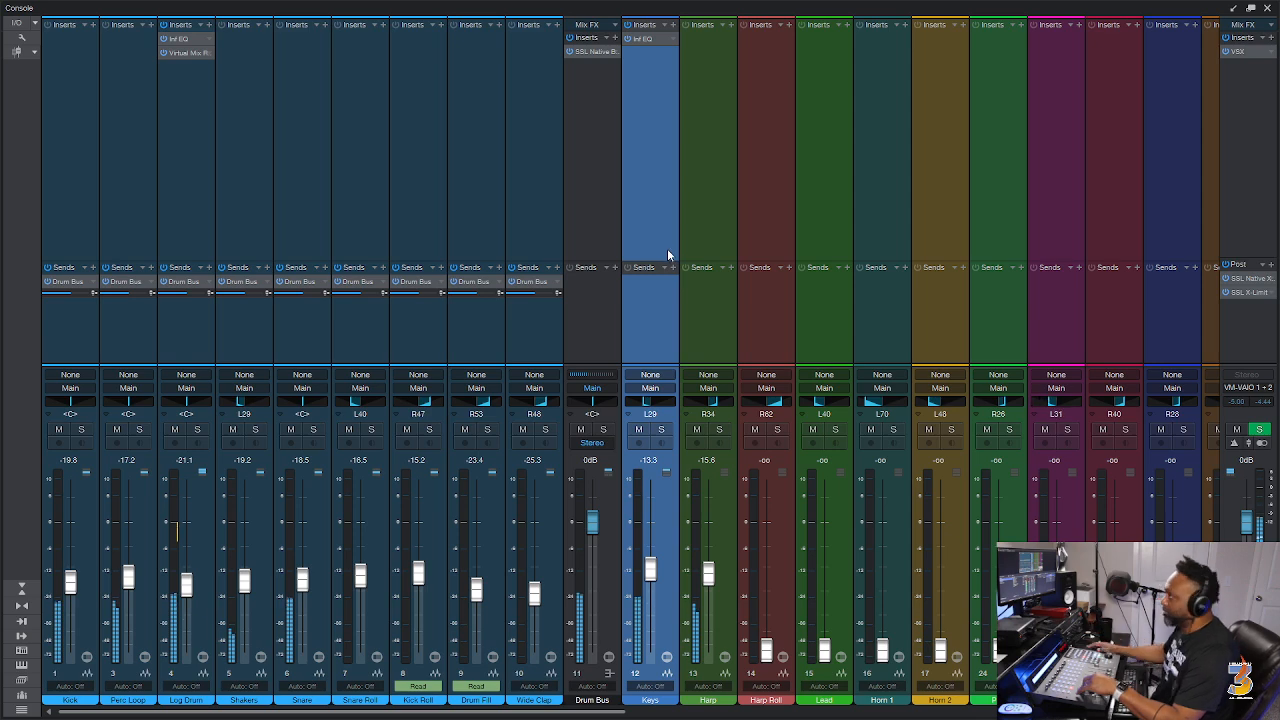
drag(652, 41, 702, 54)
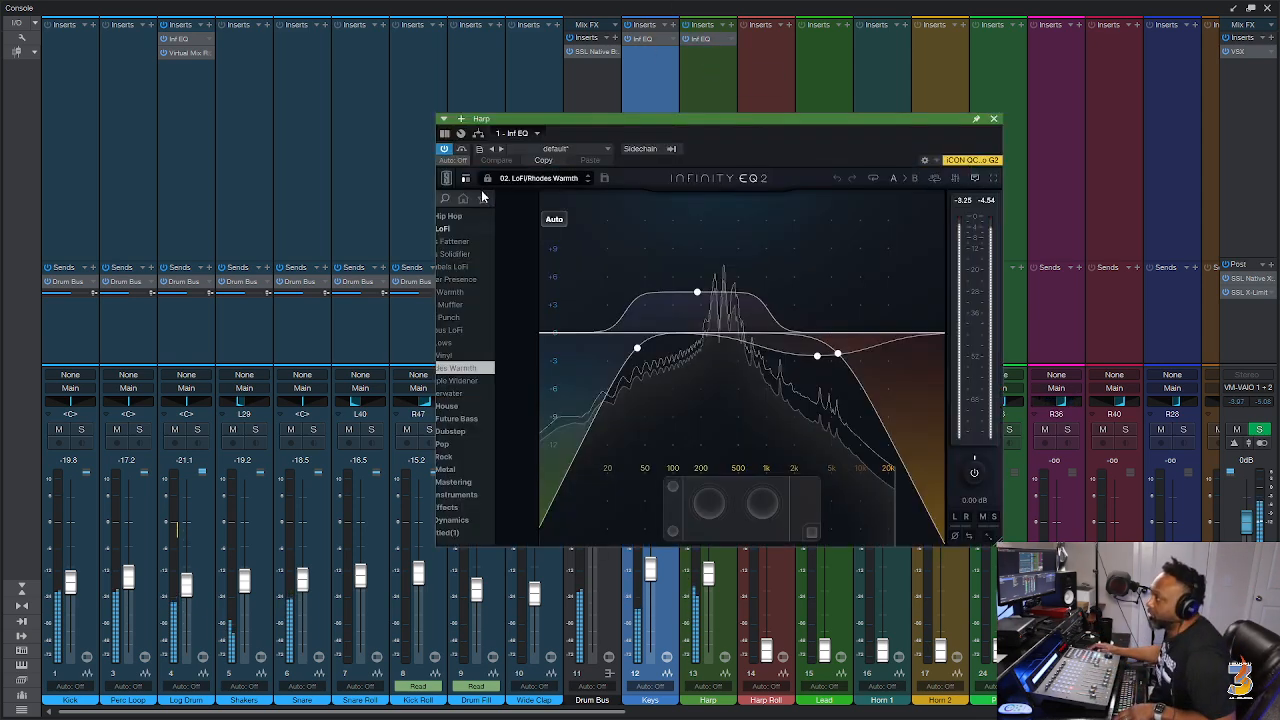
click(489, 359)
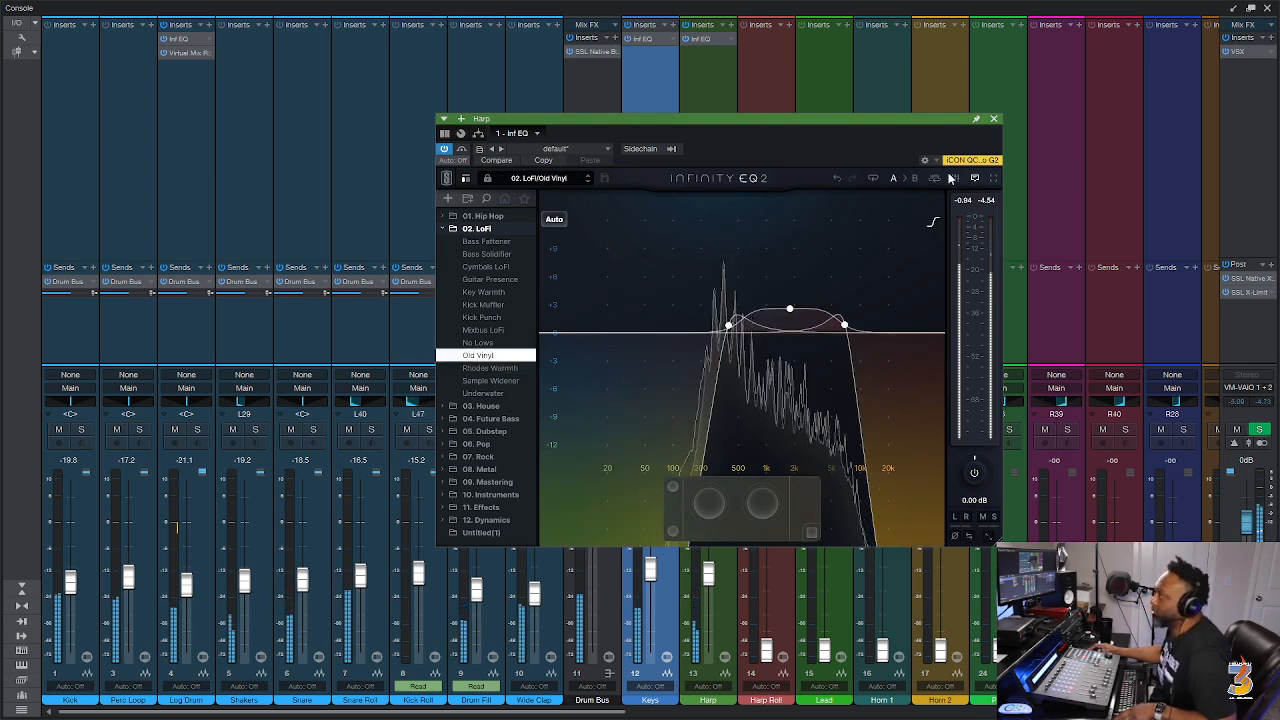
click(994, 119)
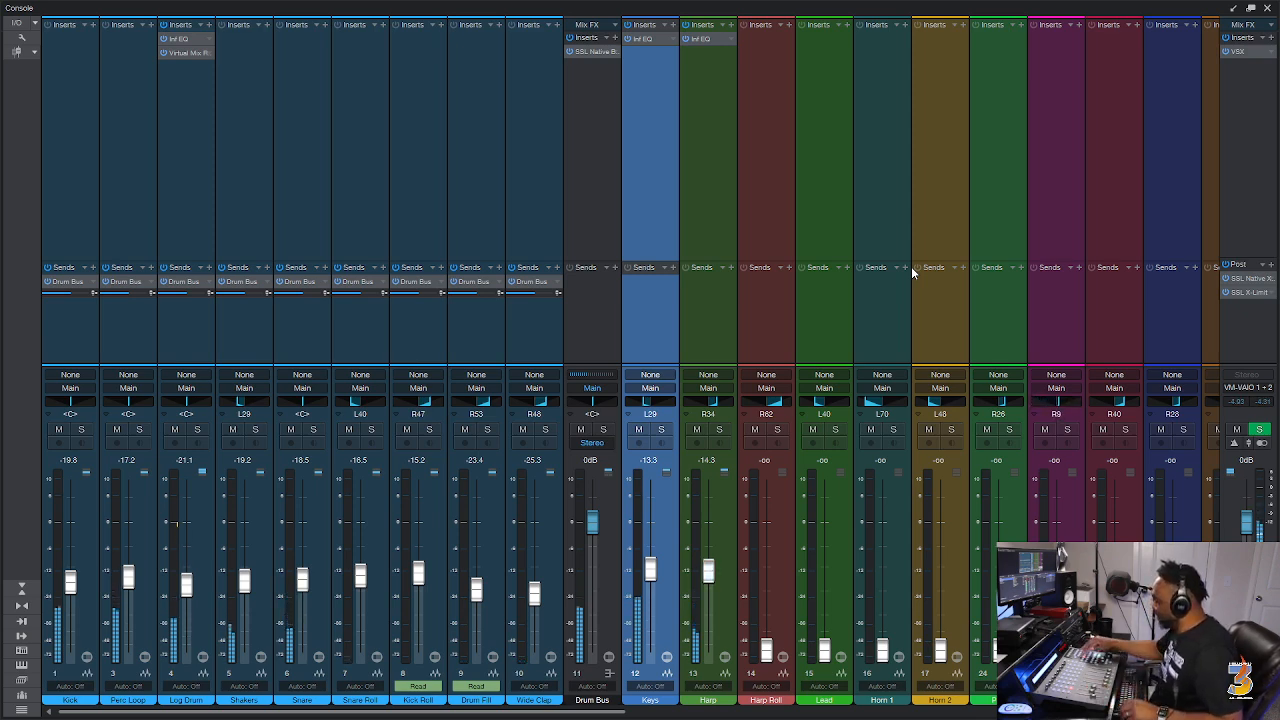
key(ctrl+s)
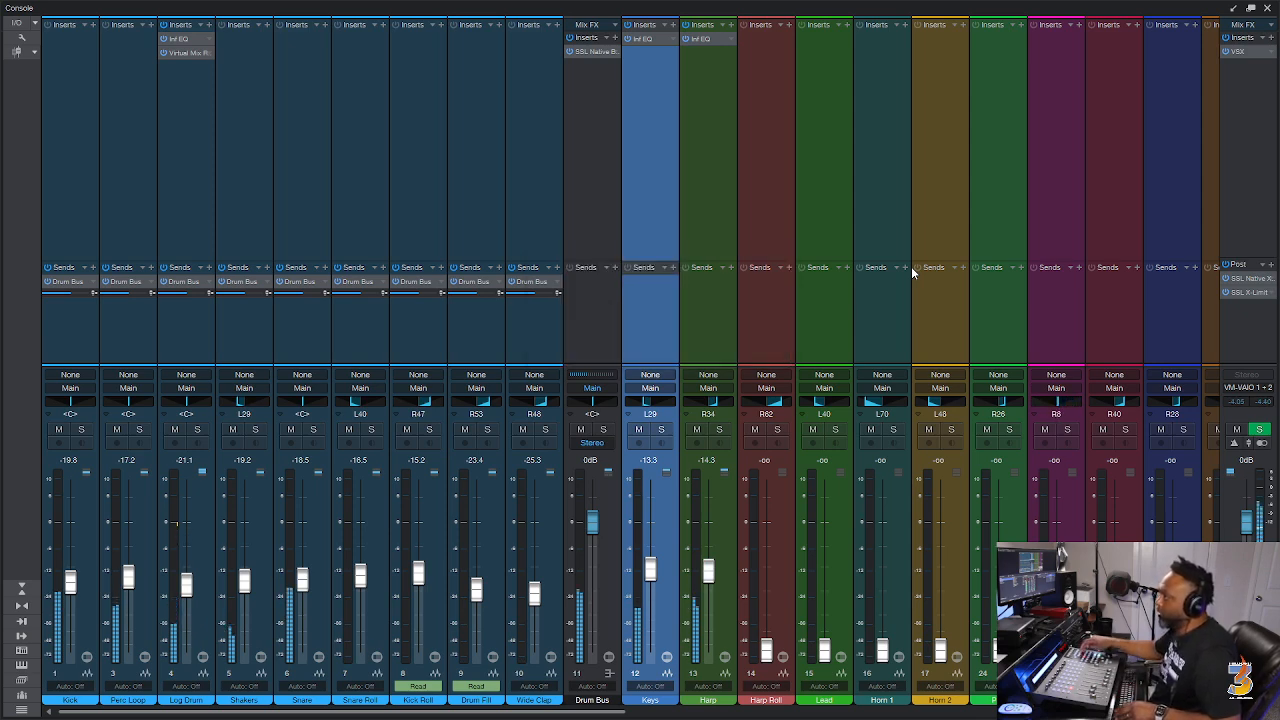
Extend the end of the loop range to bar 41 in the arrangement, and save the song.
key(F3)
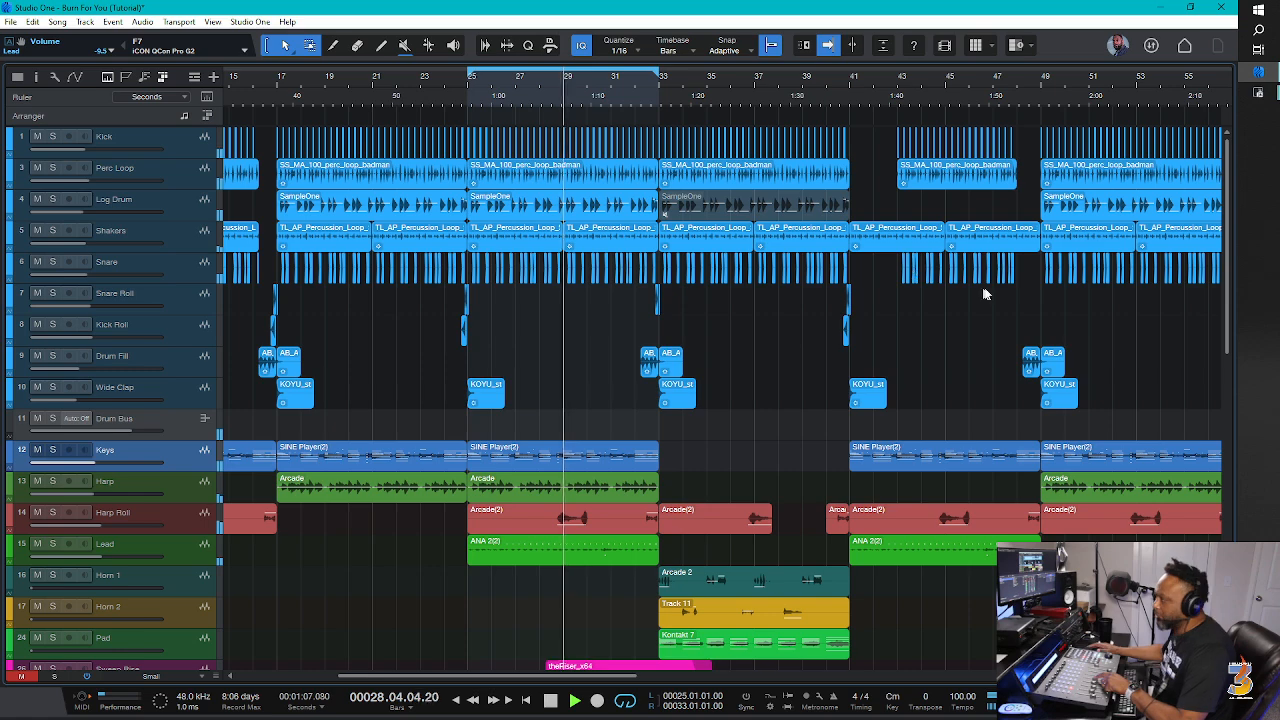
scroll(592, 340, down, 5)
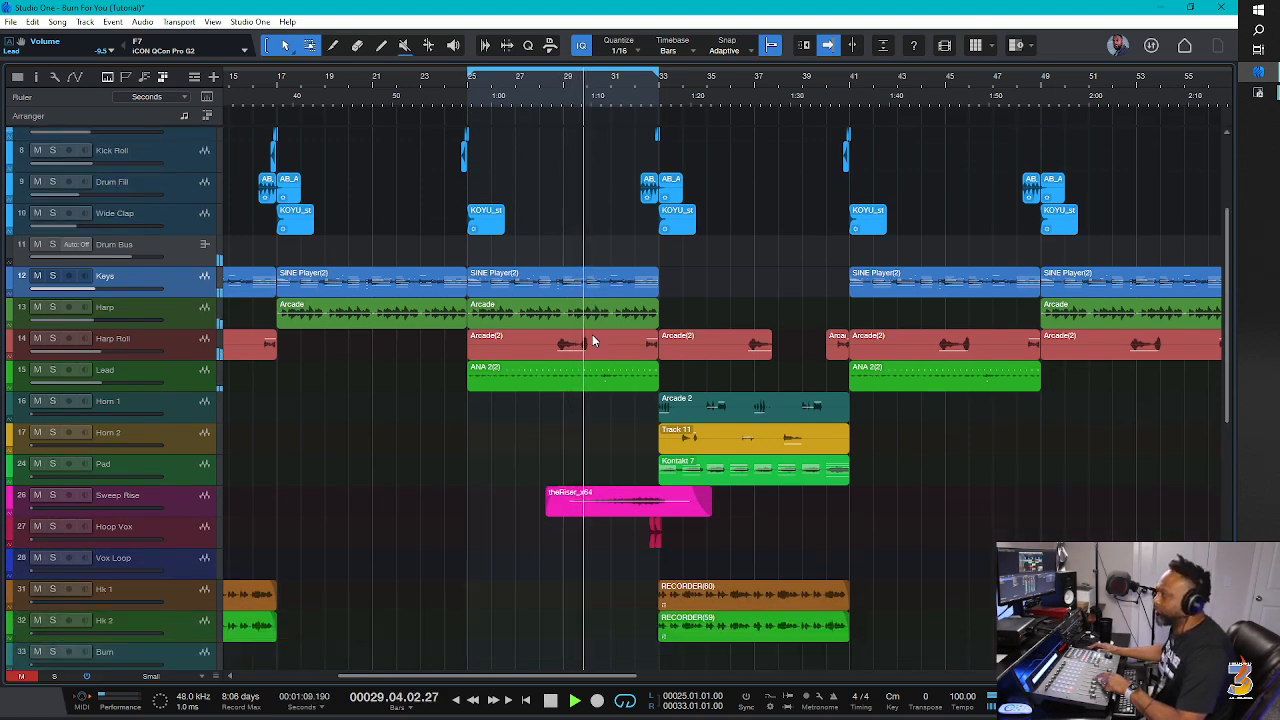
scroll(592, 340, down, 1)
scroll(592, 340, up, 5)
scroll(592, 341, up, 1)
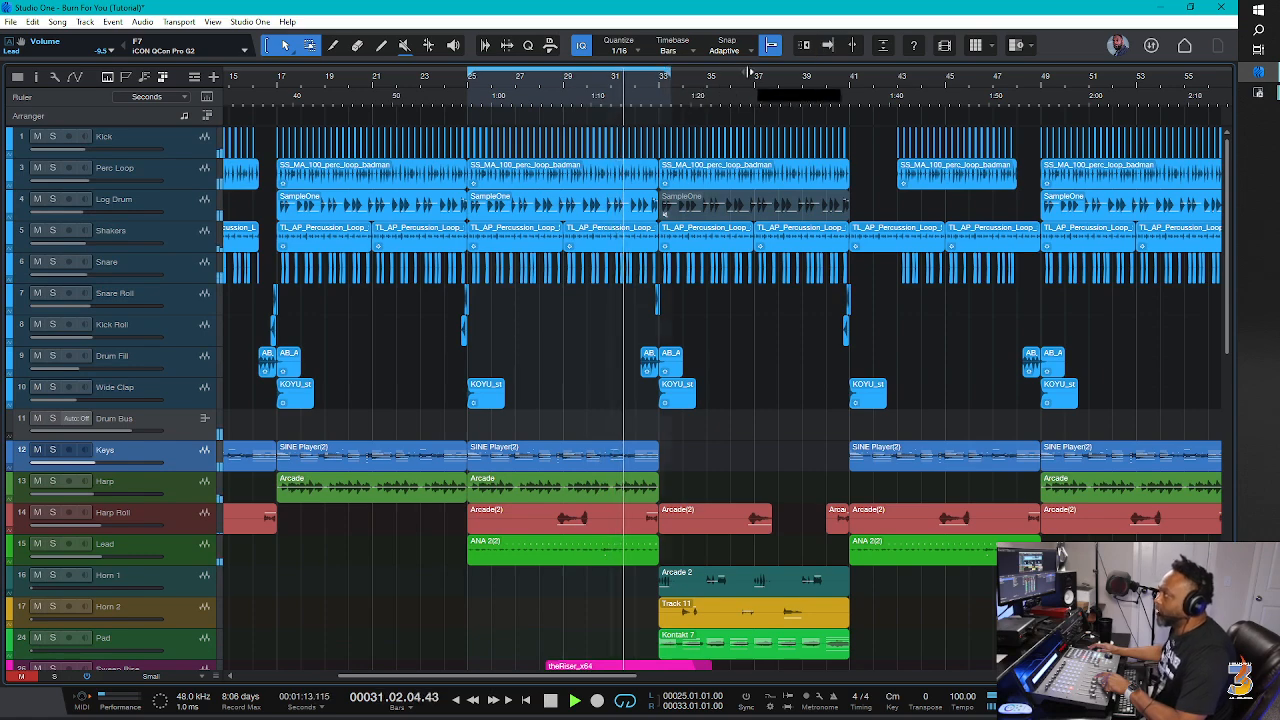
drag(660, 75, 851, 75)
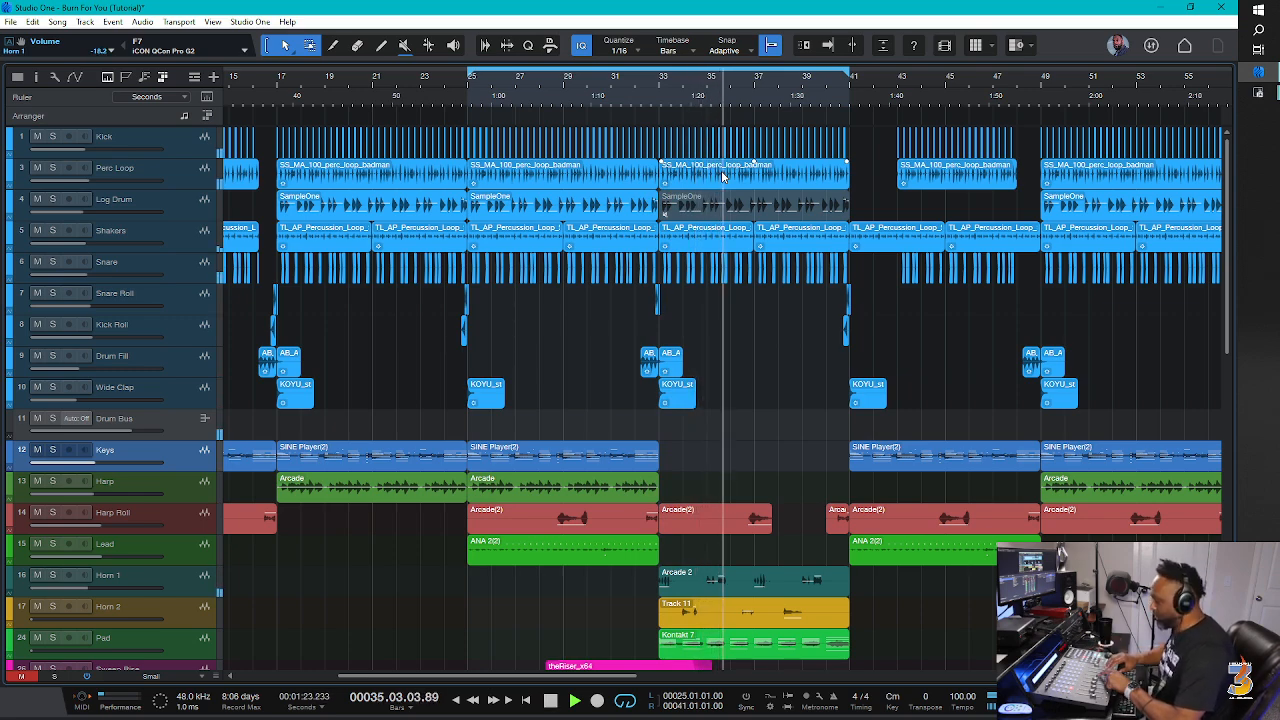
key(ctrl+s)
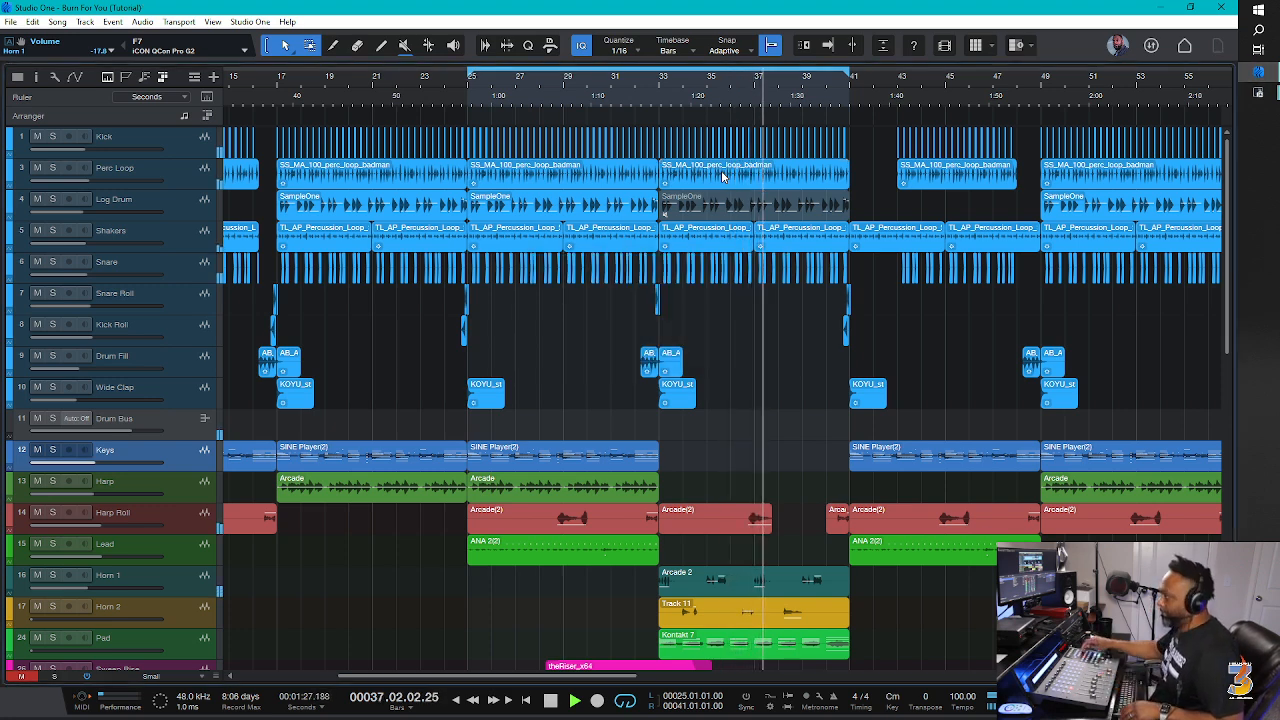
Load the Horn Section FX chain from the Instruments folder onto the Horn 1 channel's inserts.
key(F3)
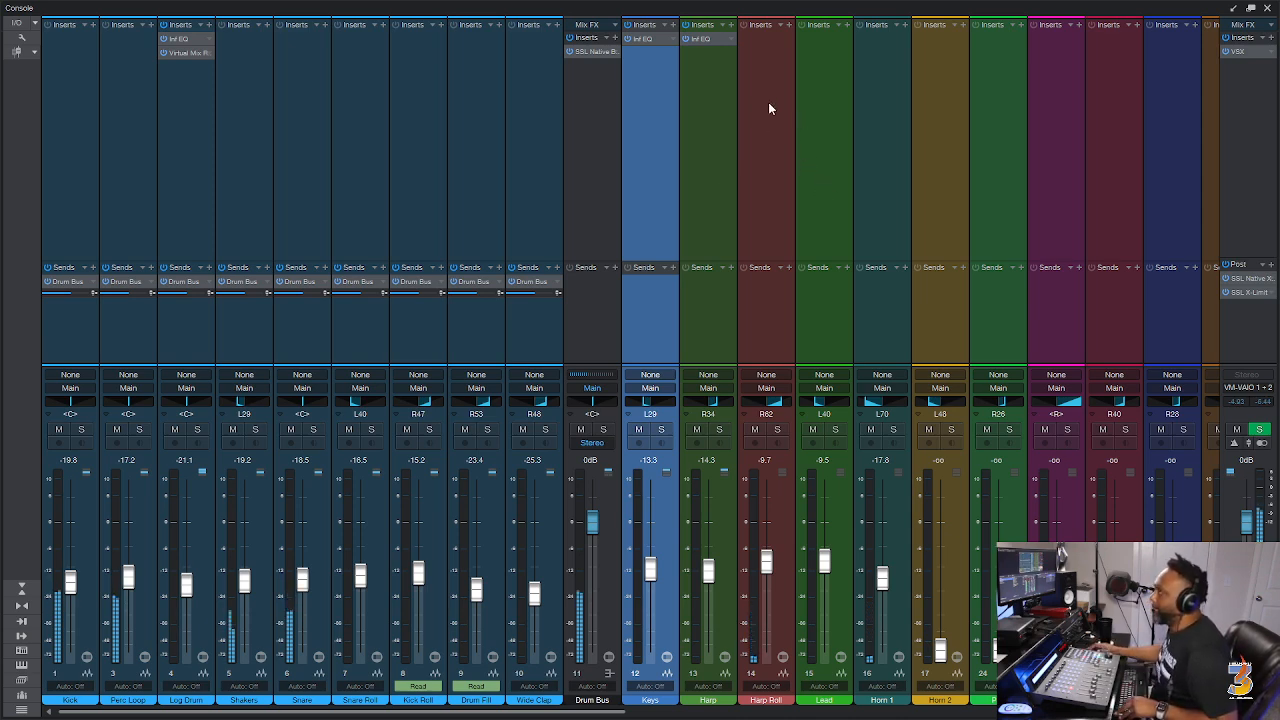
click(880, 87)
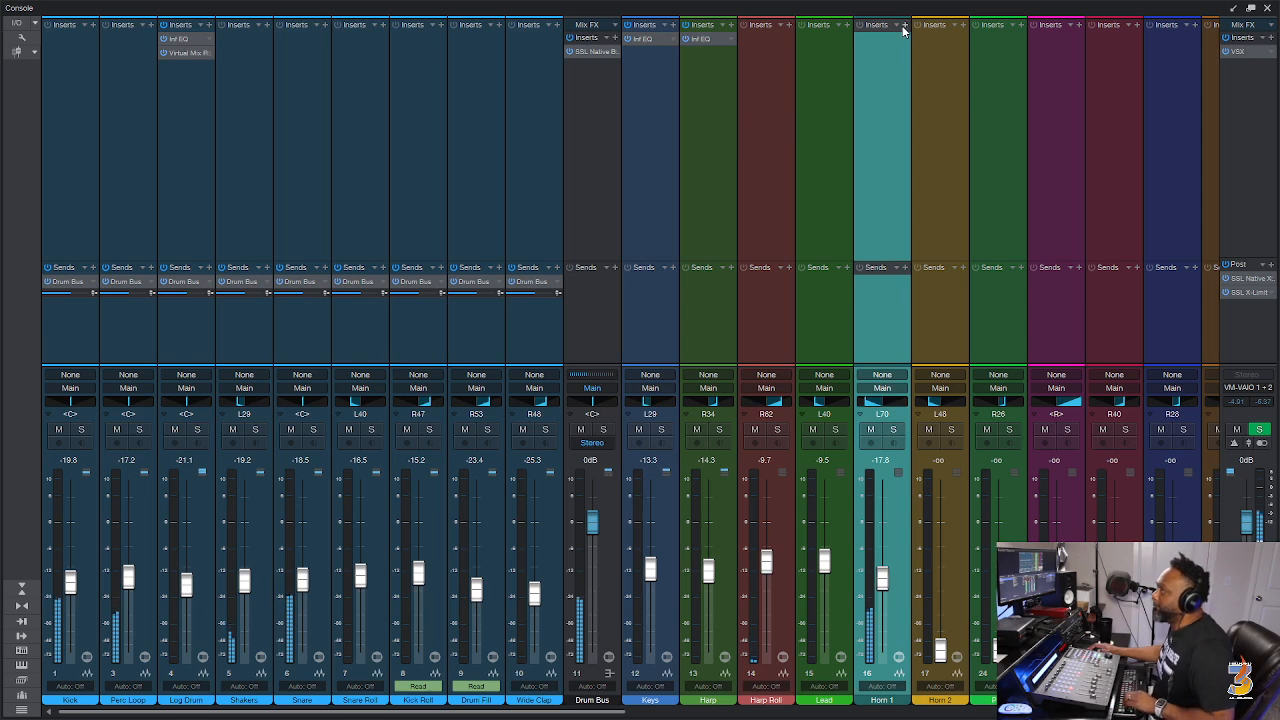
click(900, 31)
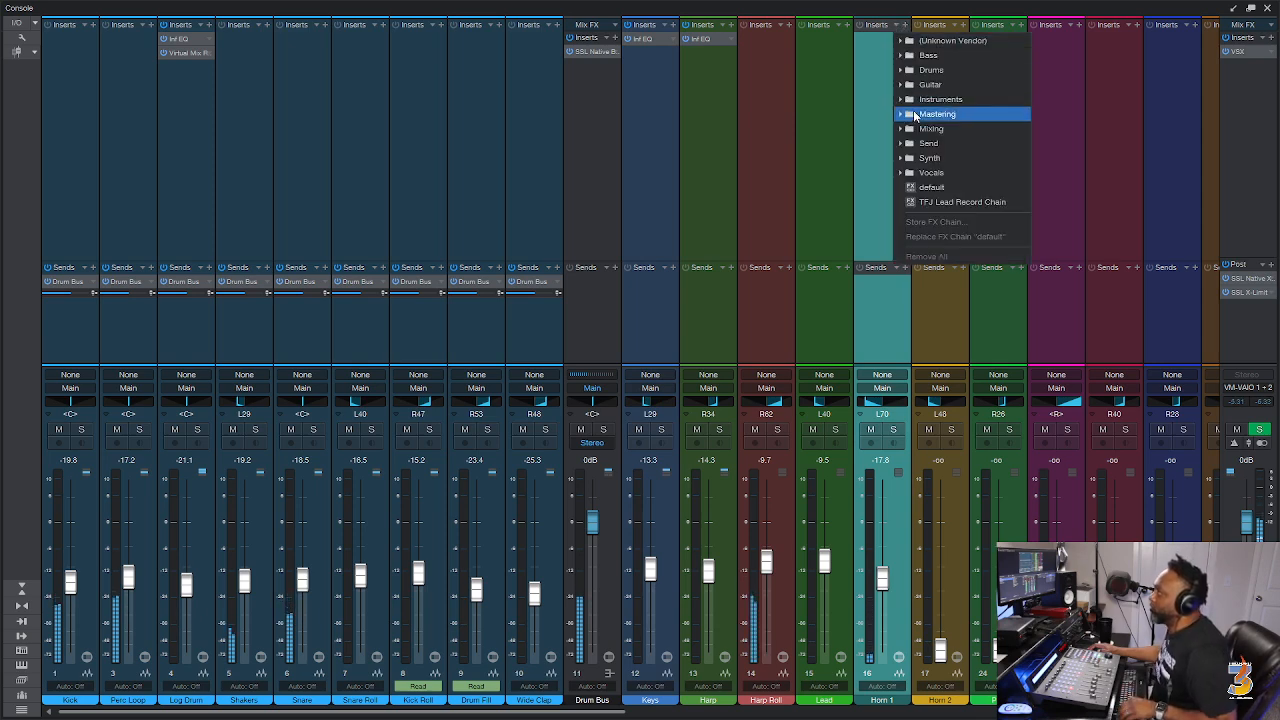
click(905, 114)
click(910, 100)
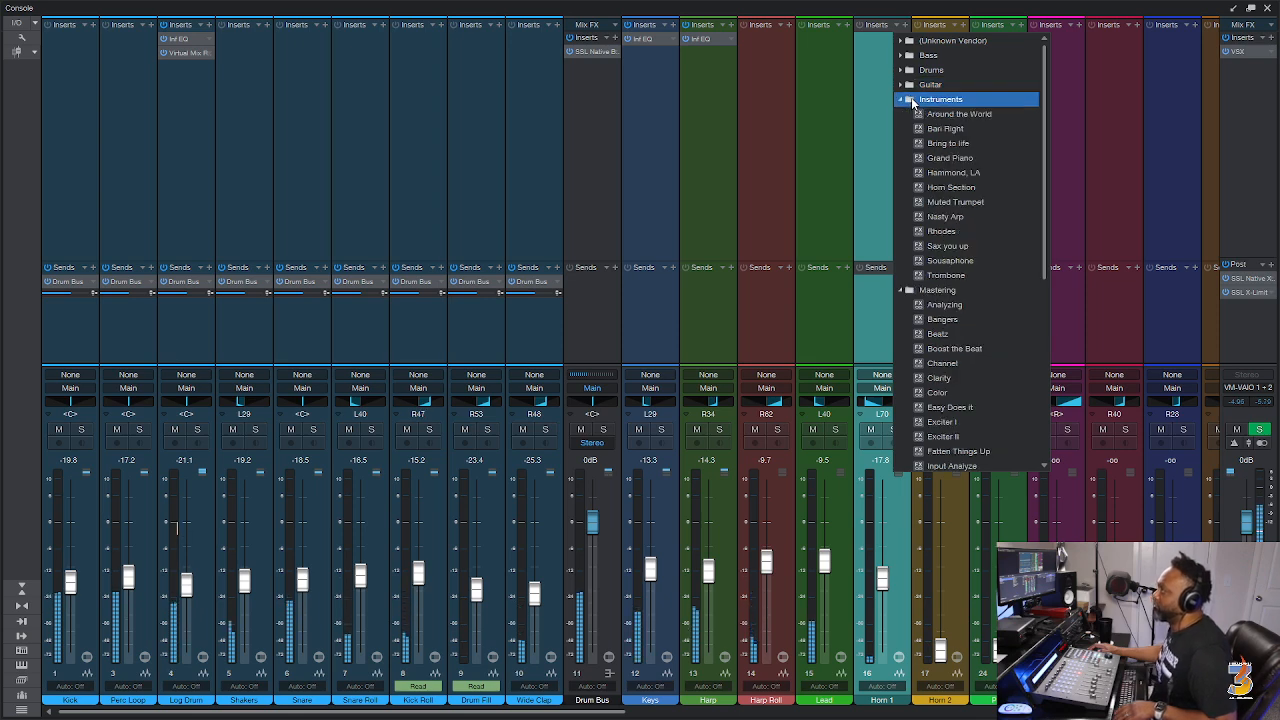
click(936, 189)
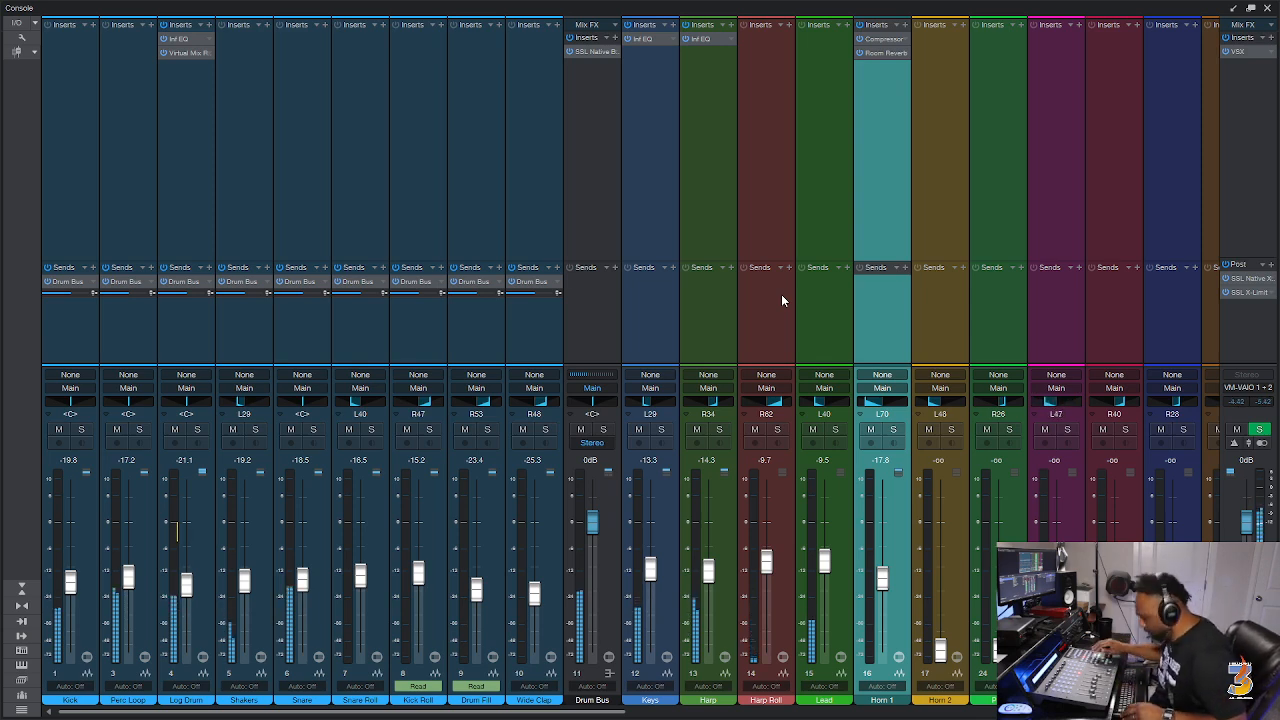
Copy the Compressor and Room Reverb inserts from Horn 1 to the Horn 2 channel, and close the Room Reverb window.
key(F3)
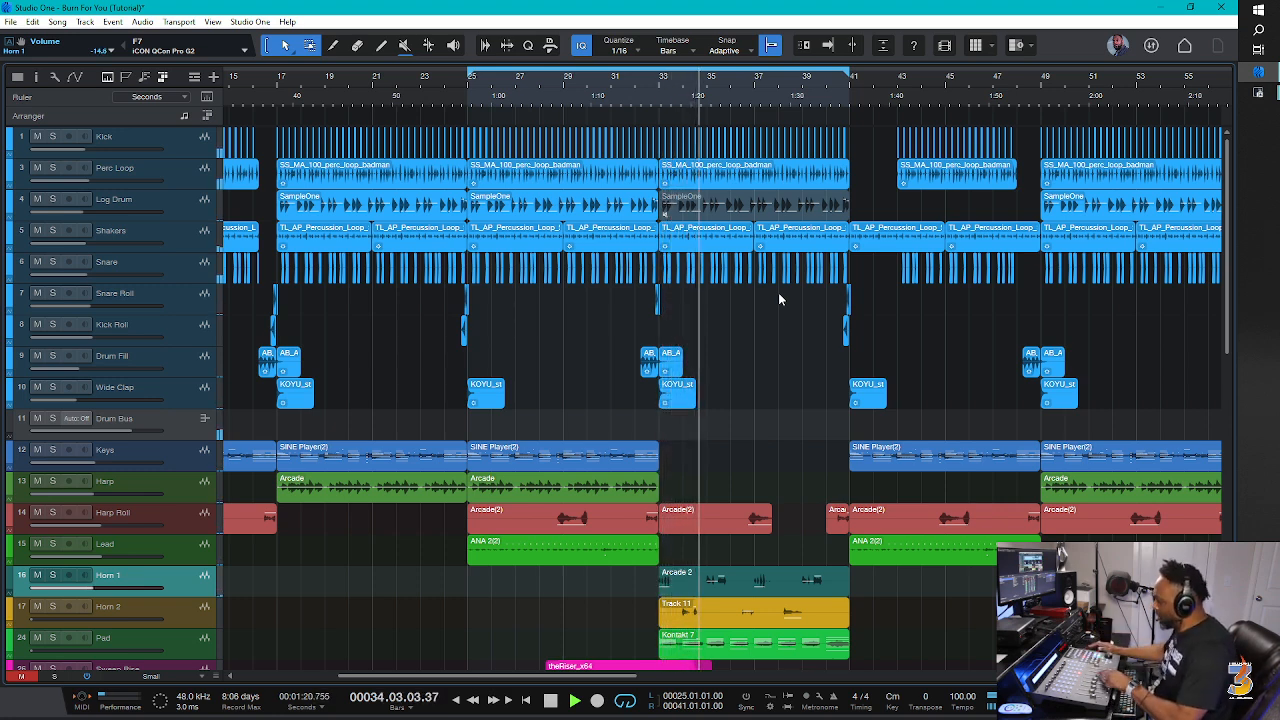
key(F3)
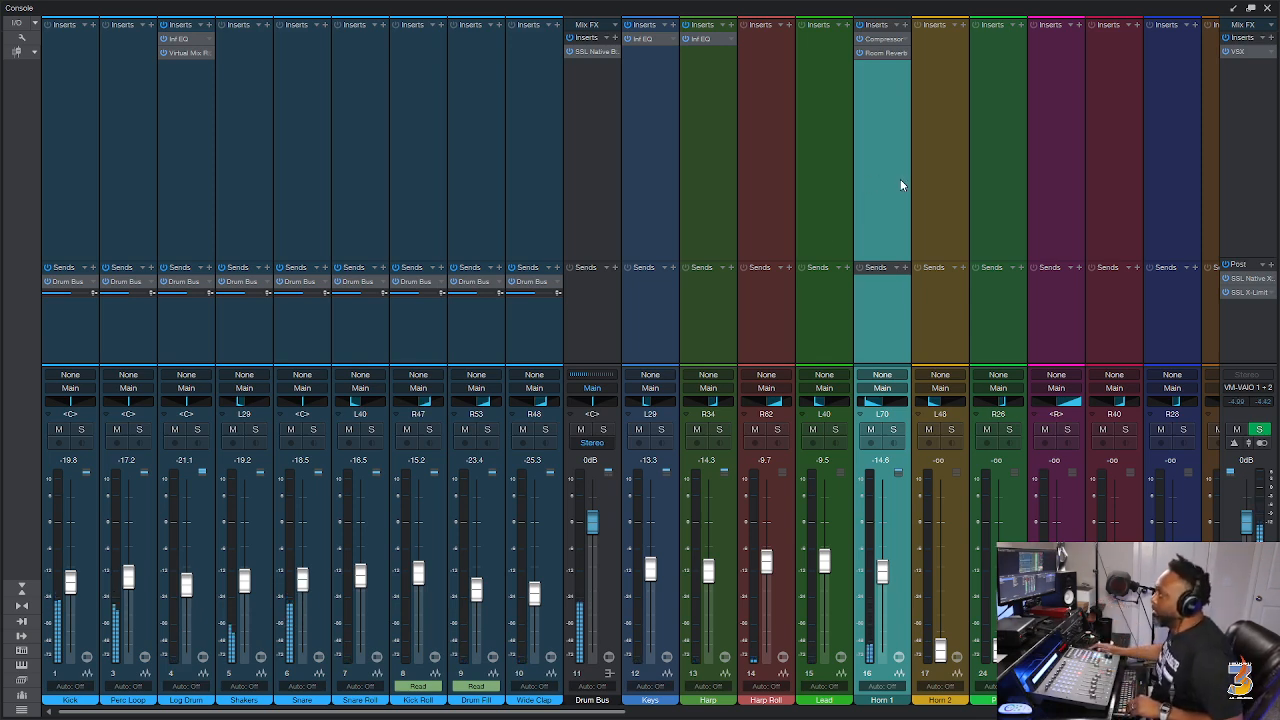
click(934, 177)
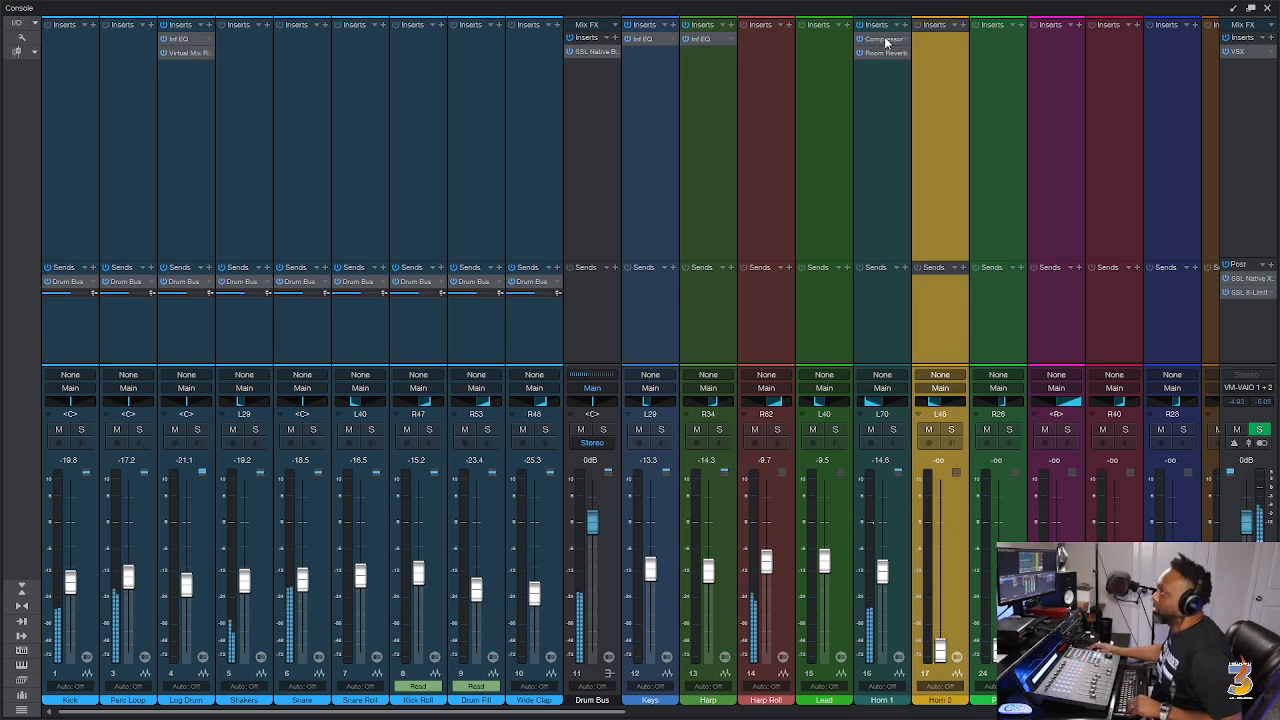
drag(929, 43, 927, 63)
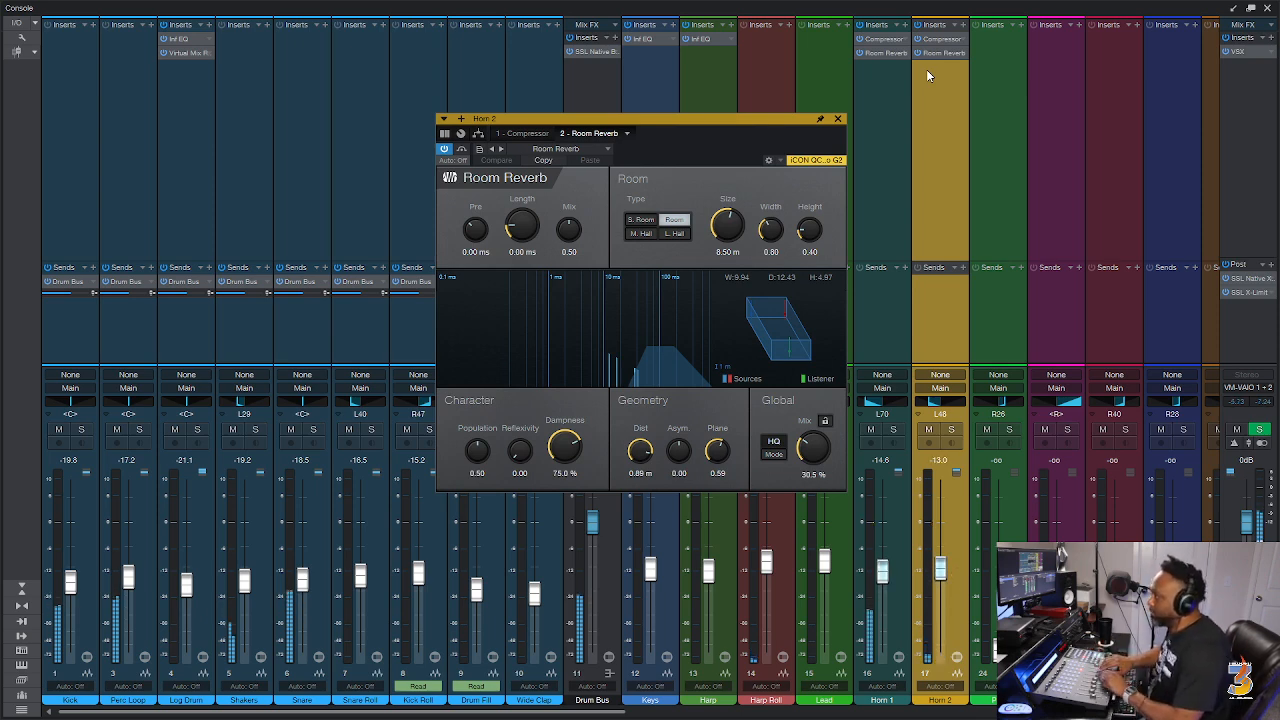
key(F3)
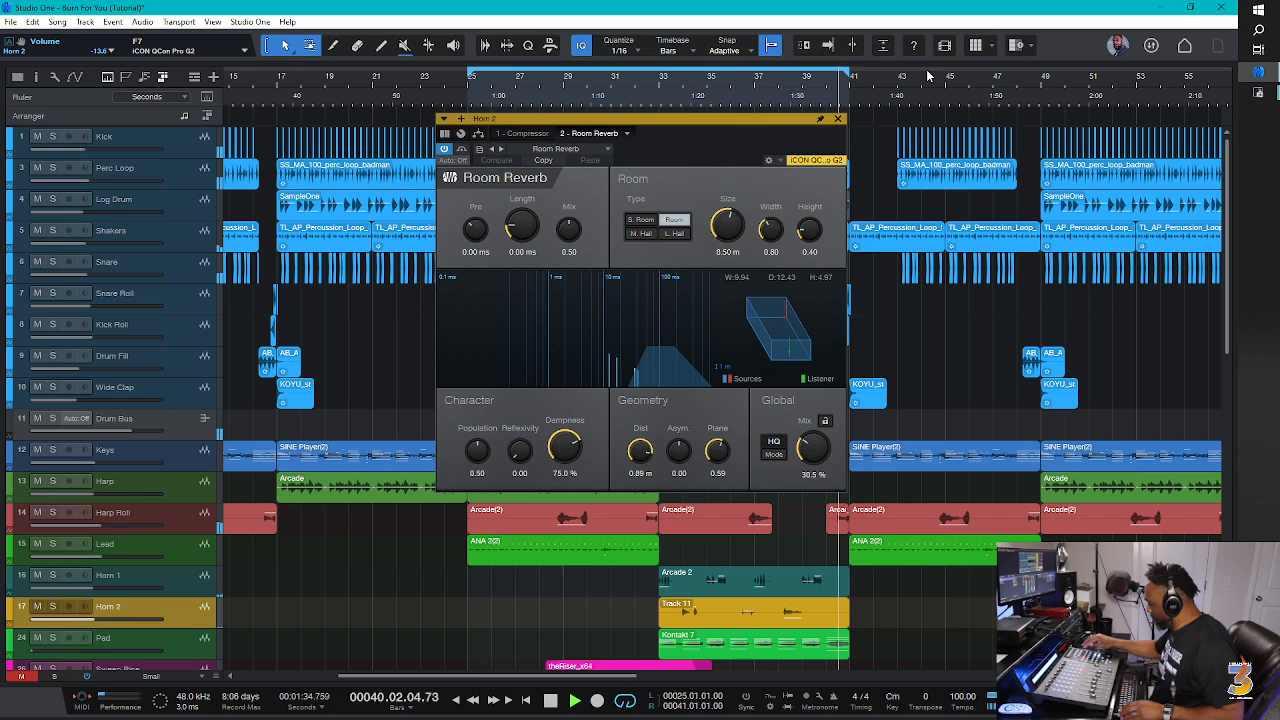
click(838, 119)
Move playback to bar 33 with autoscroll turned on, and save the song.
click(659, 85)
key(f)
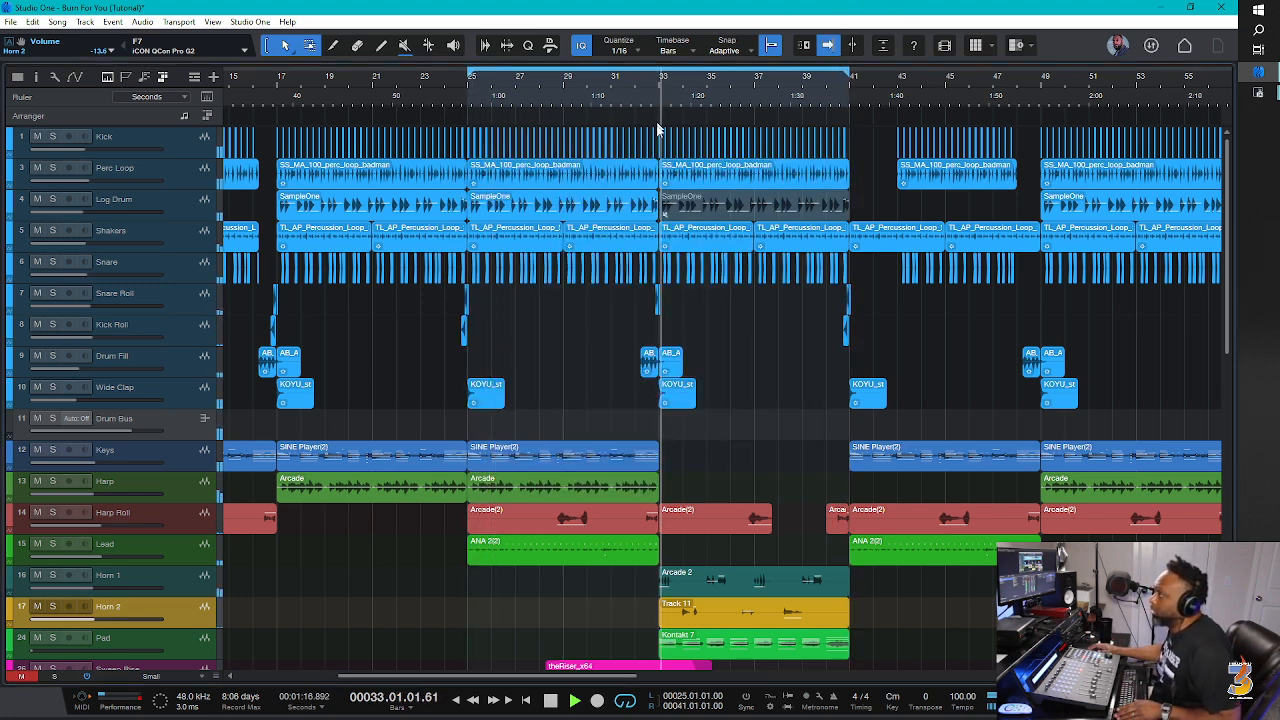
key(F3)
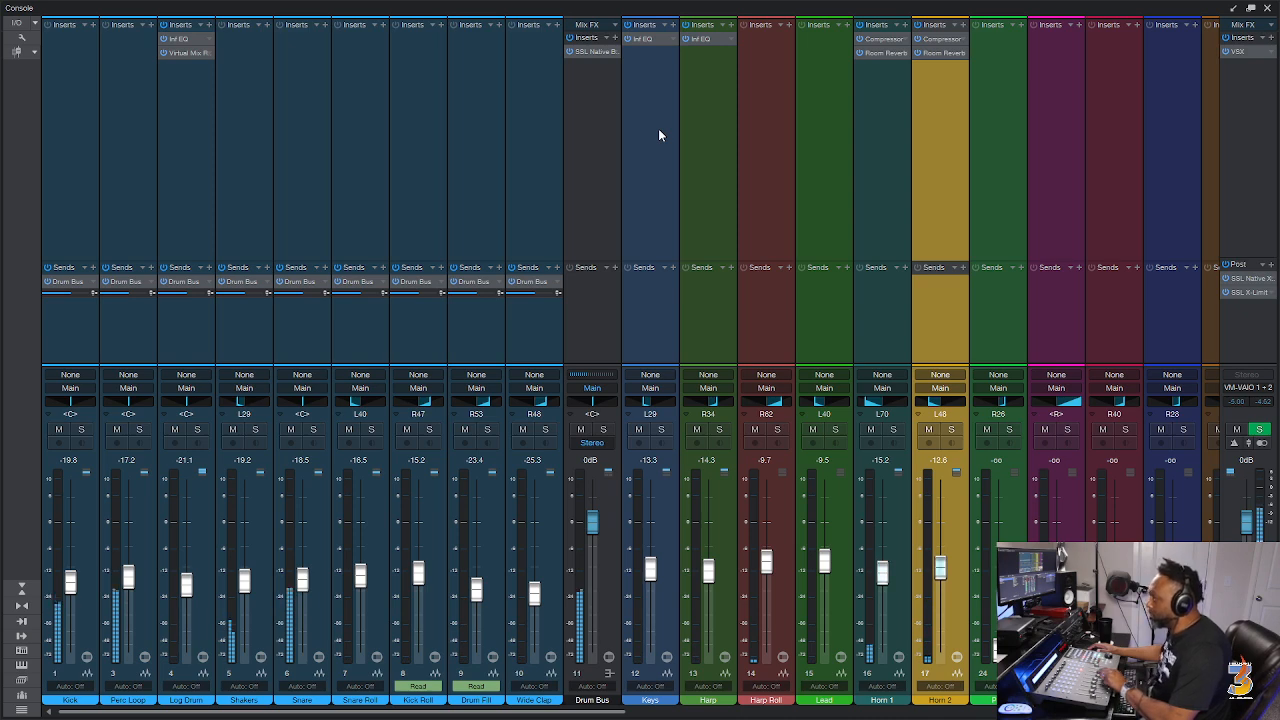
key(F3)
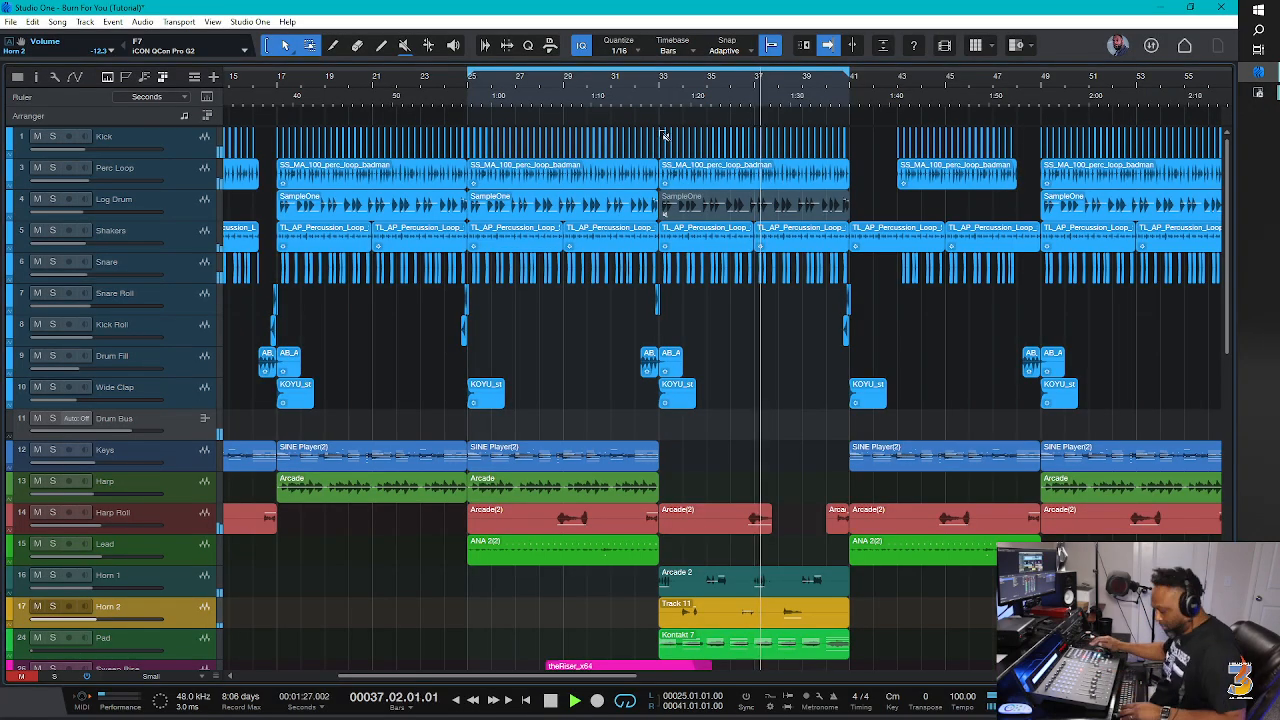
key(ctrl+s)
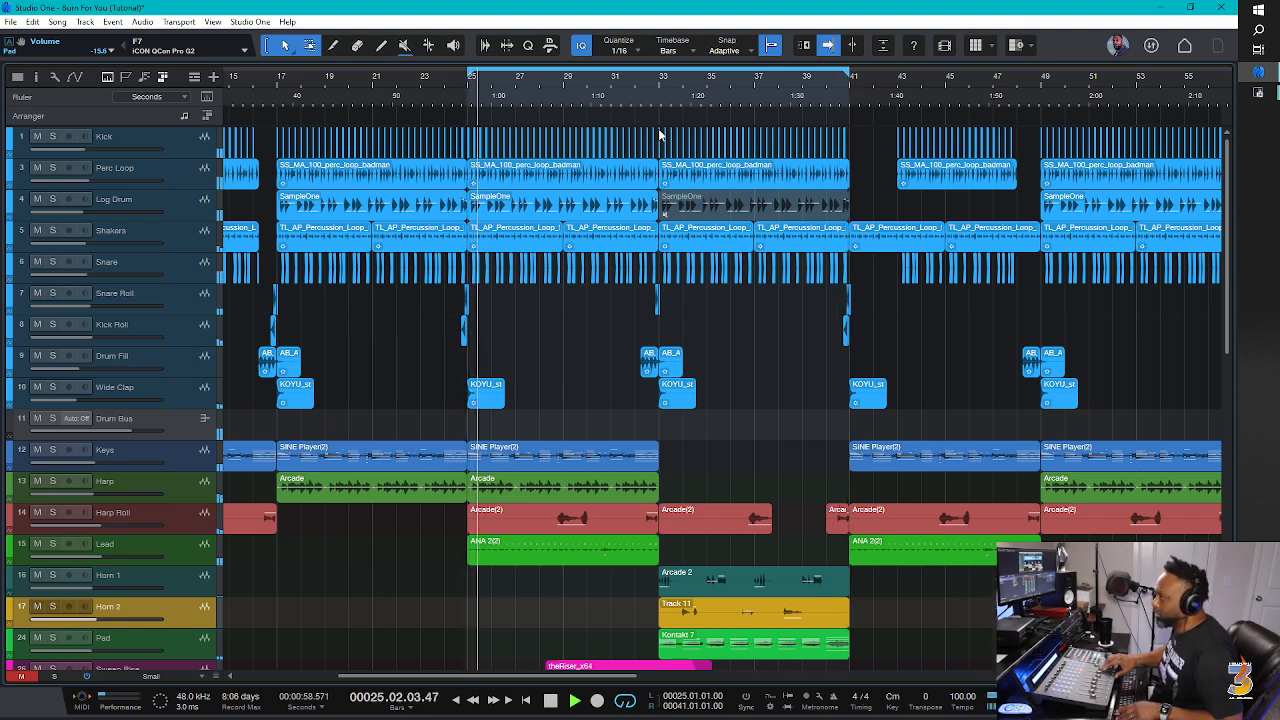
key(ctrl+s)
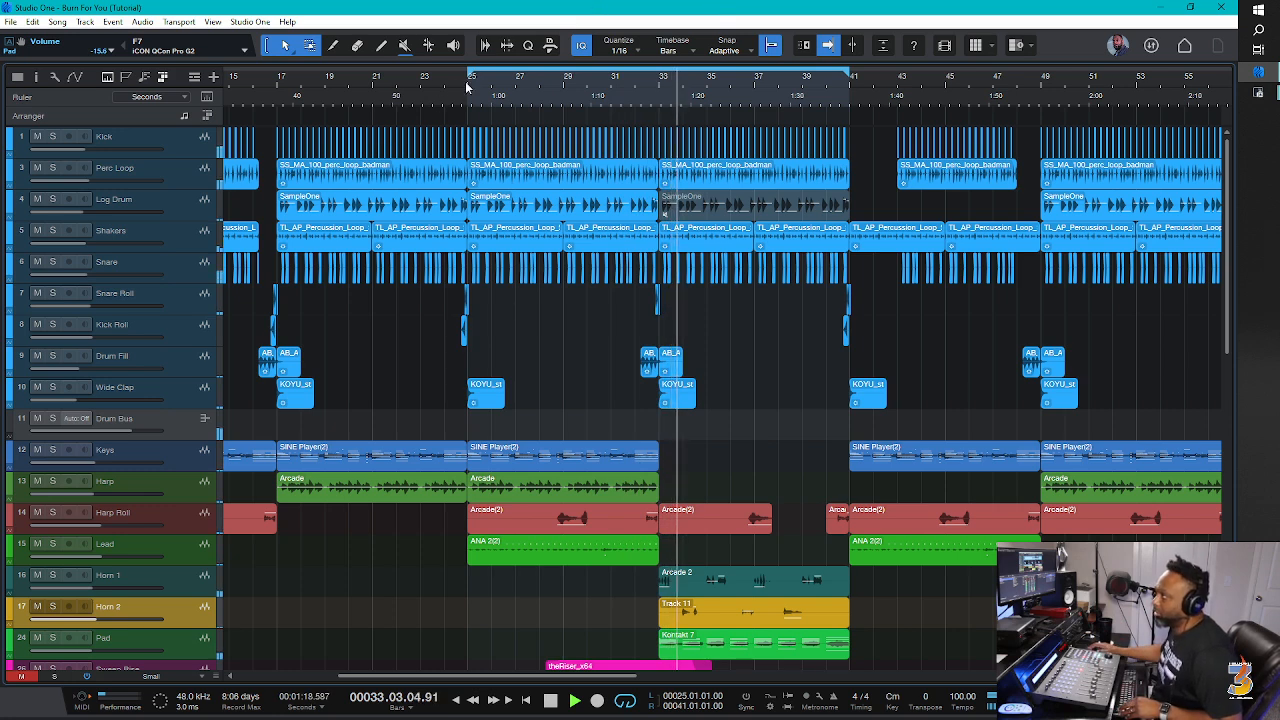
Move the start of the loop range to bar 33, and save the song with the mixer in view.
drag(470, 76, 662, 87)
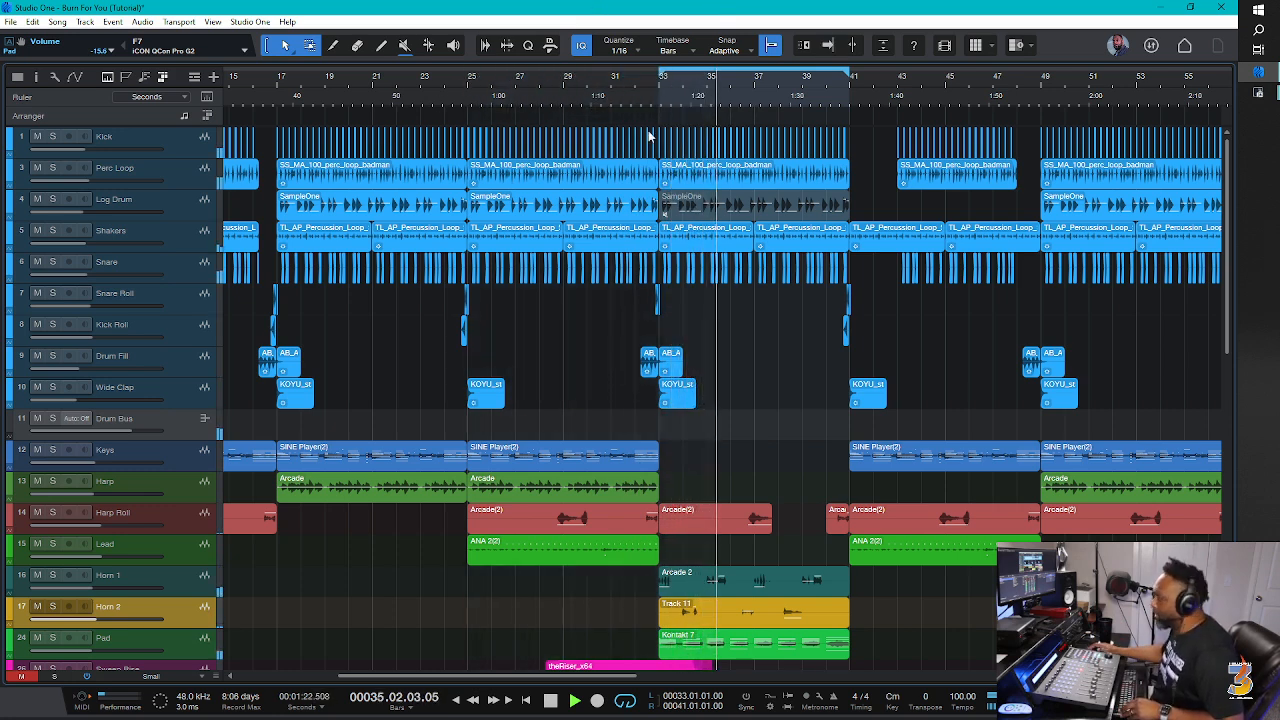
key(F3)
key(ctrl+s)
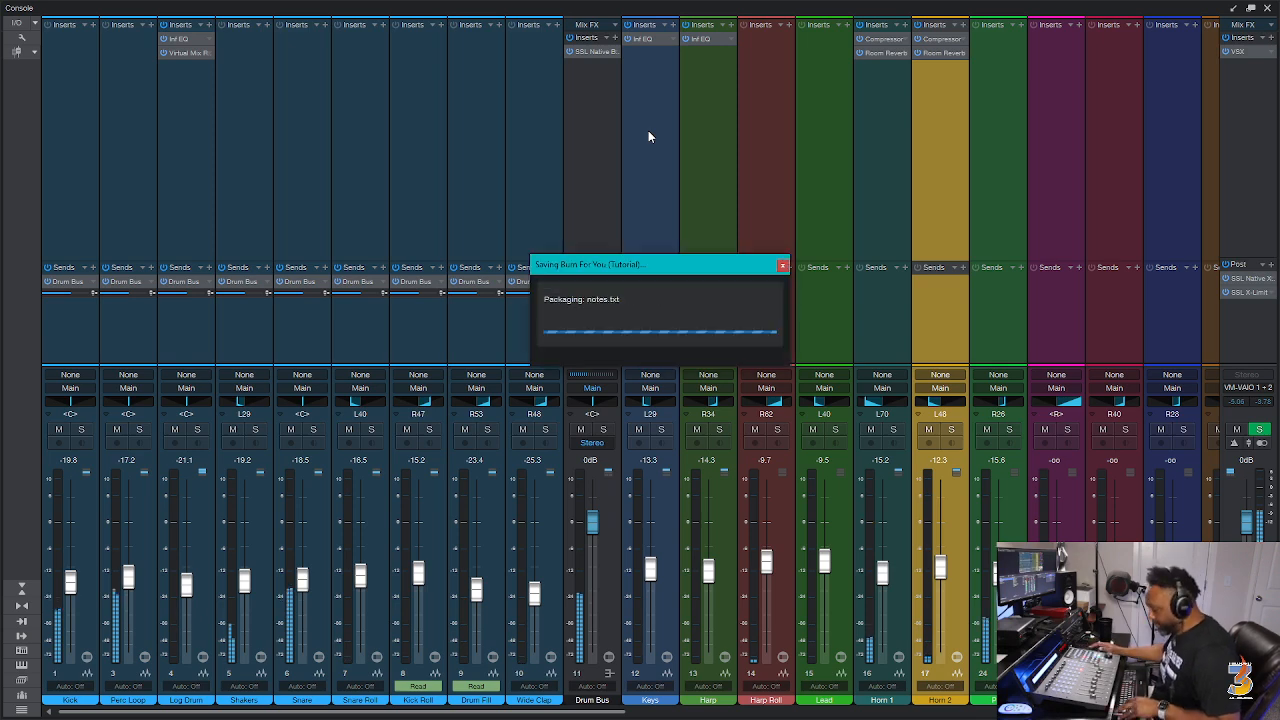
Search the insert effects for "submerge" and add the Submerge plug-in to the Pad channel.
click(1020, 28)
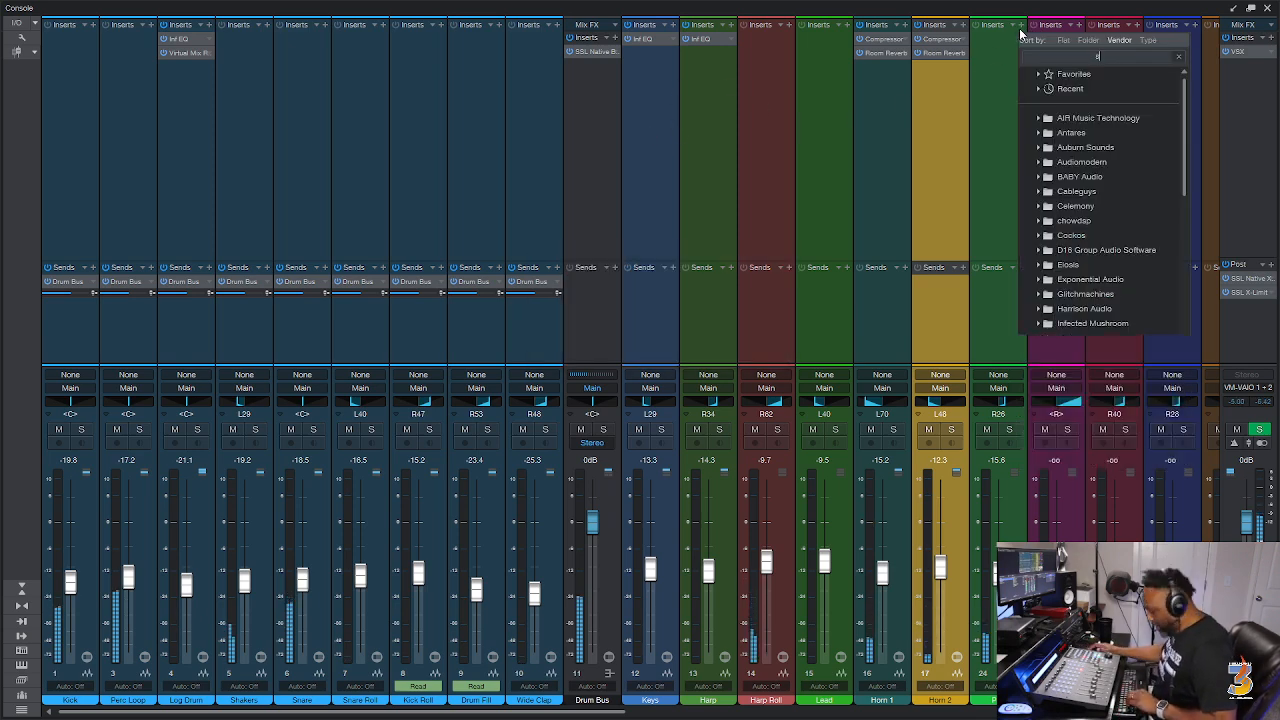
text(submerge)
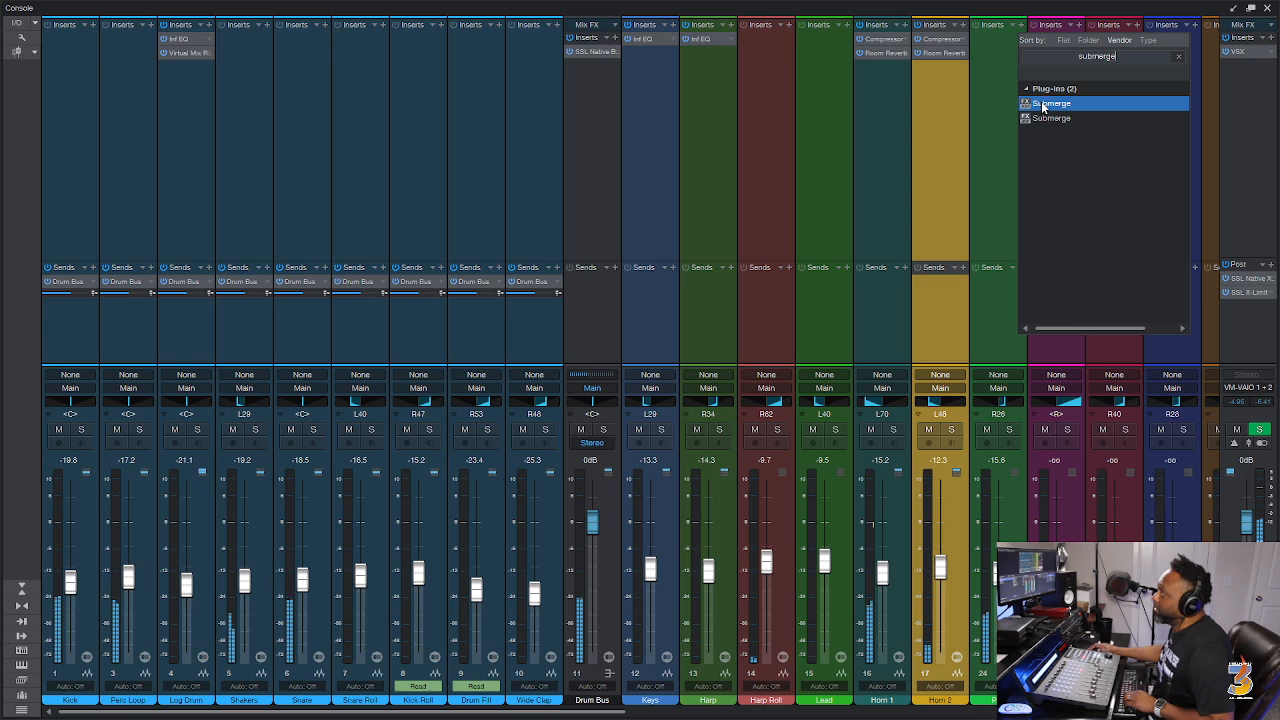
double_click(1043, 107)
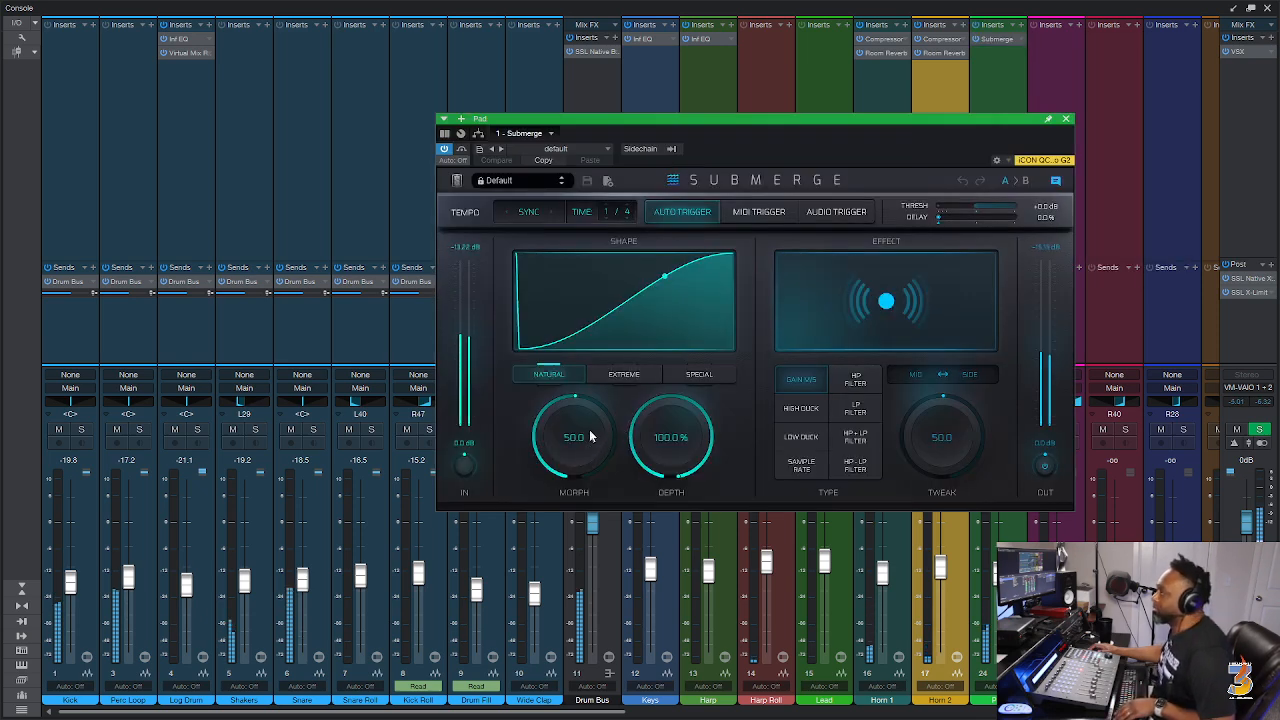
Set the Pad channel's Submerge to time 1/8, depth 85% and morph 23, close its window, and save the song.
click(627, 212)
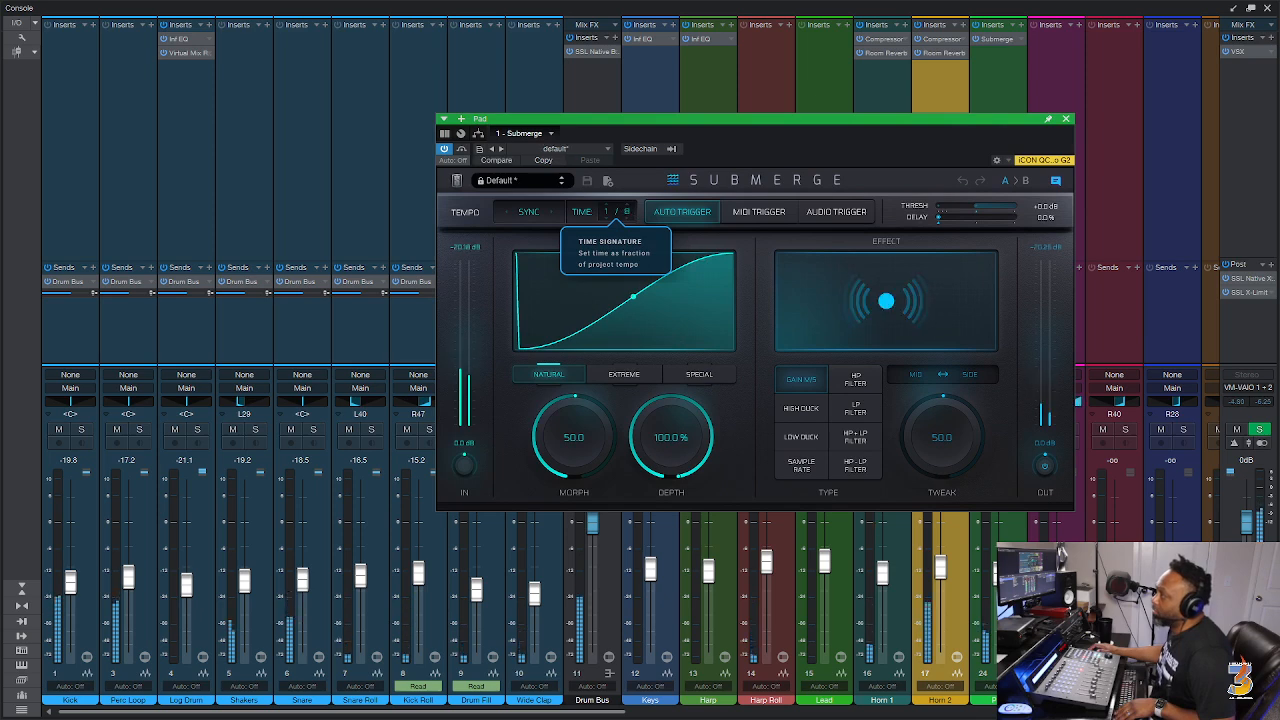
click(626, 212)
drag(661, 433, 665, 513)
drag(585, 433, 591, 491)
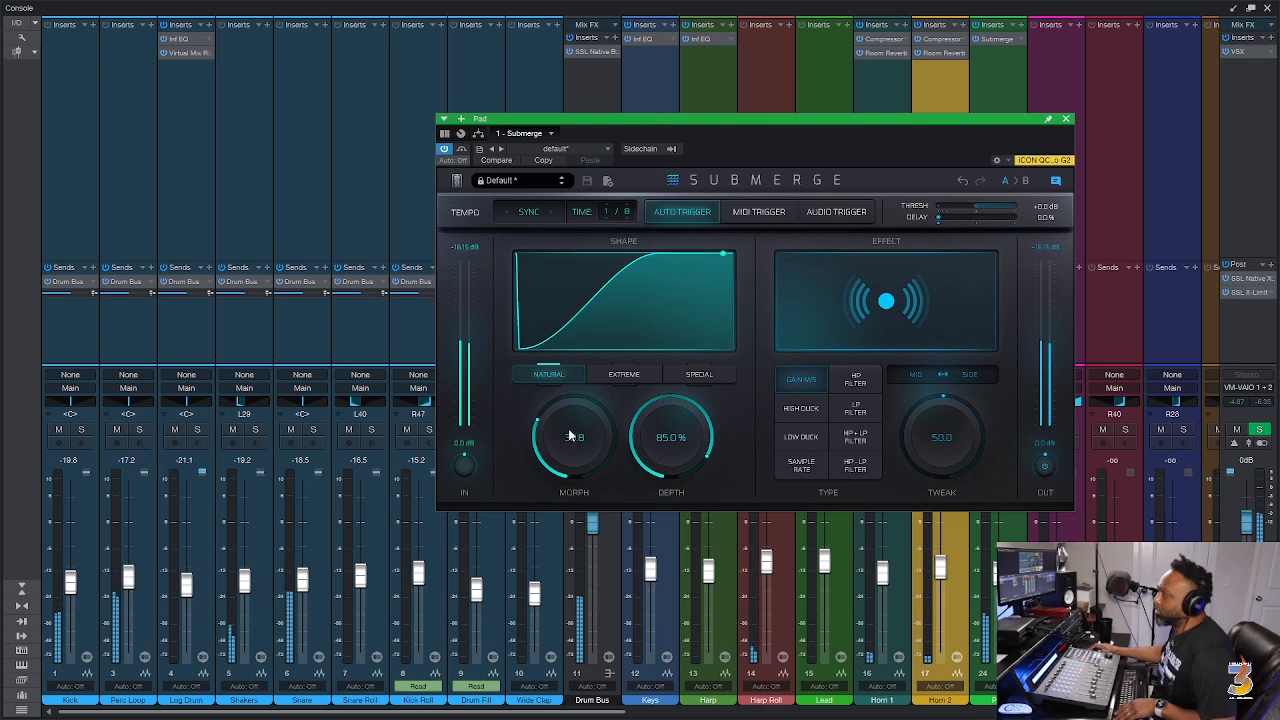
drag(573, 441, 573, 458)
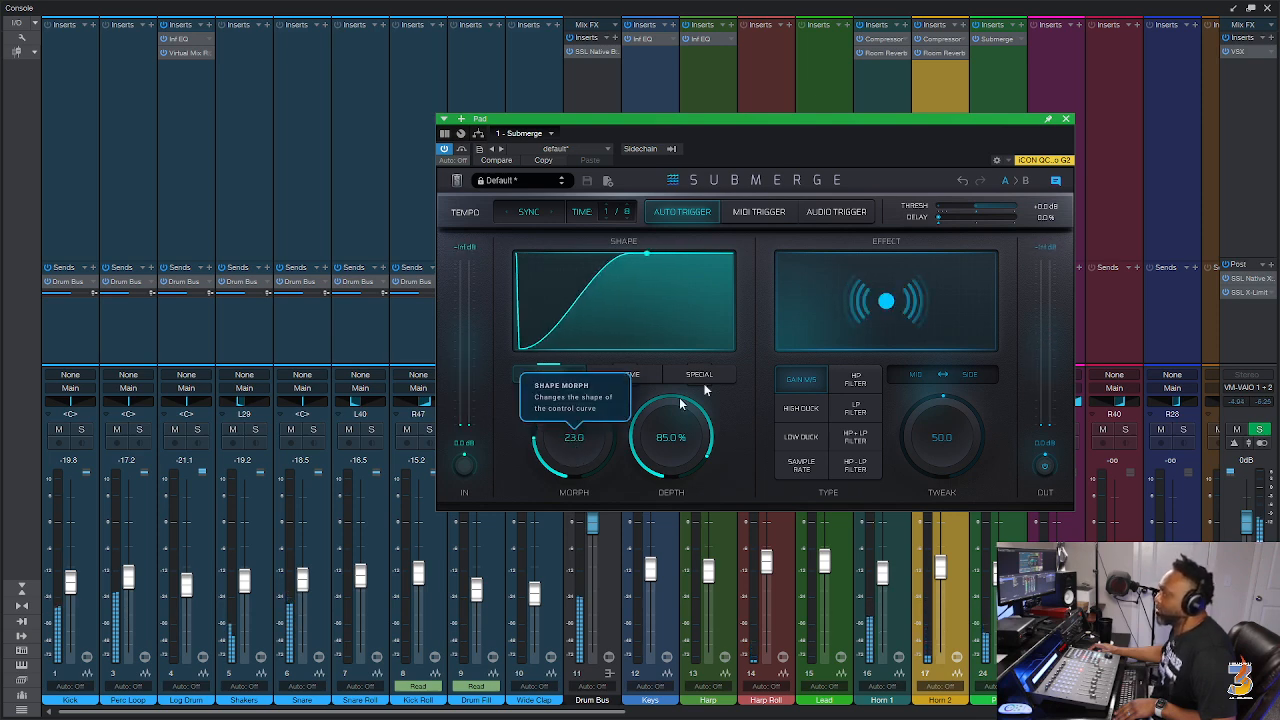
click(1068, 120)
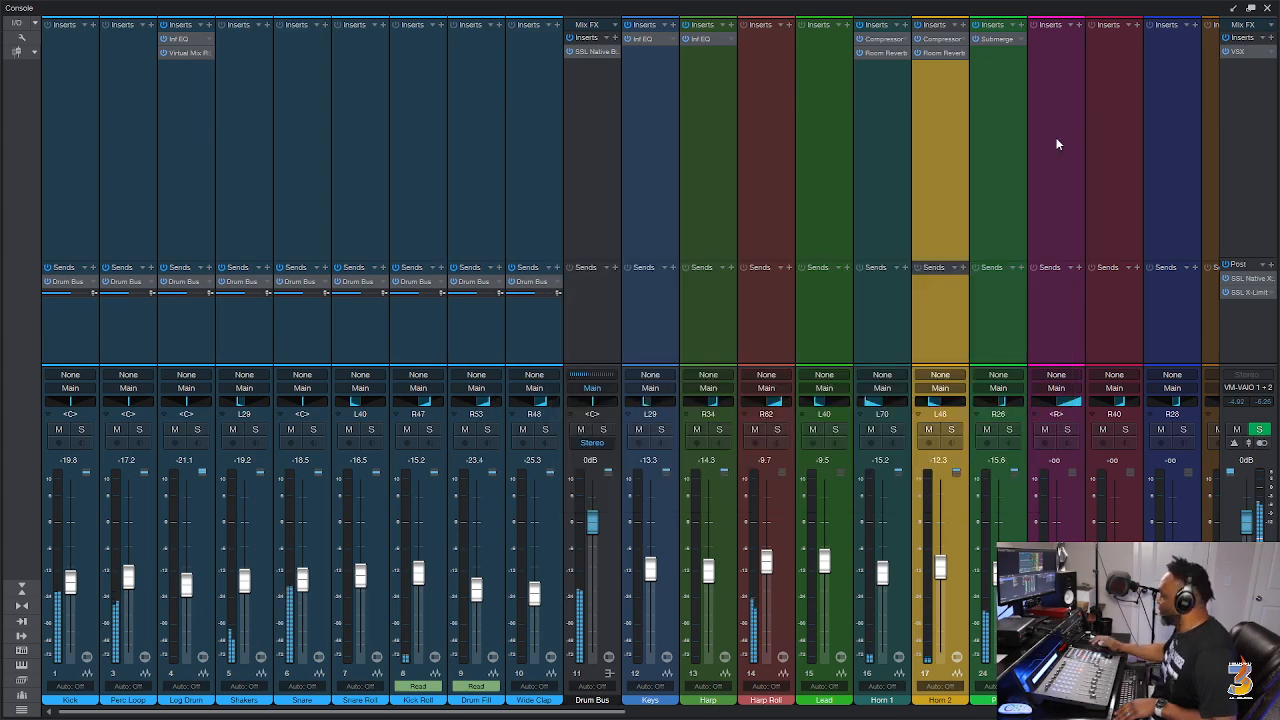
key(ctrl+s)
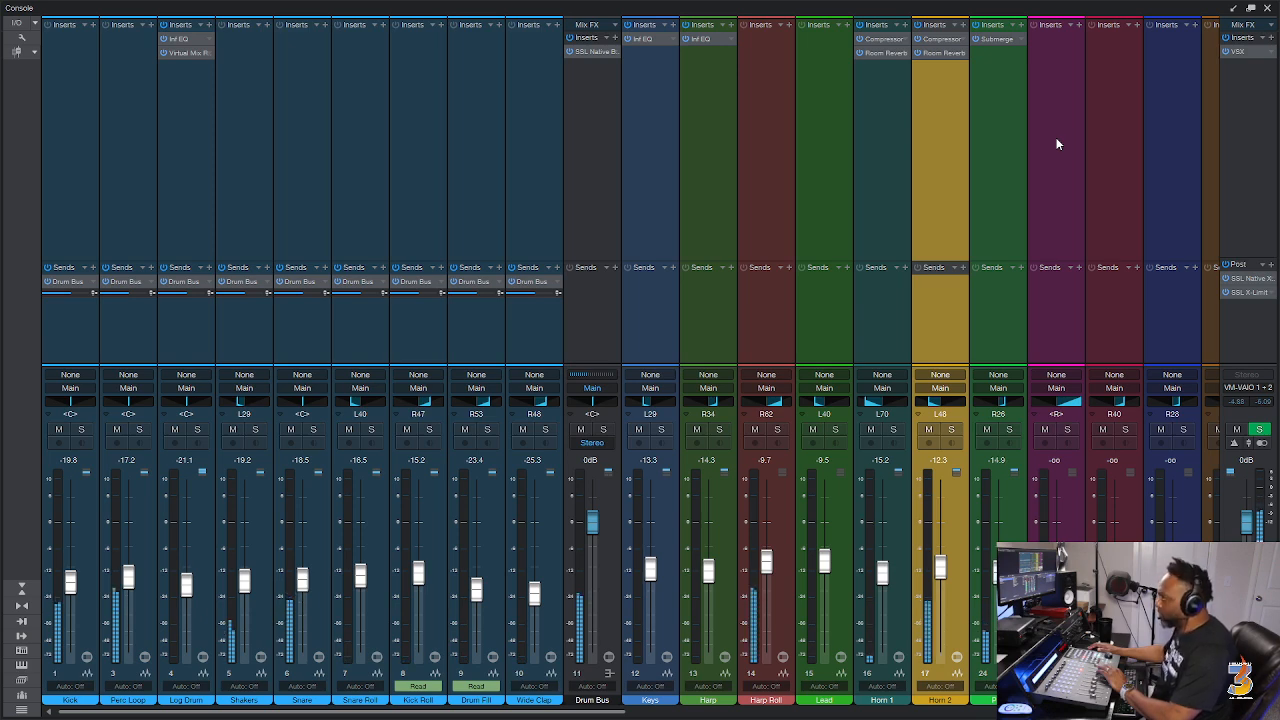
key(ctrl+s)
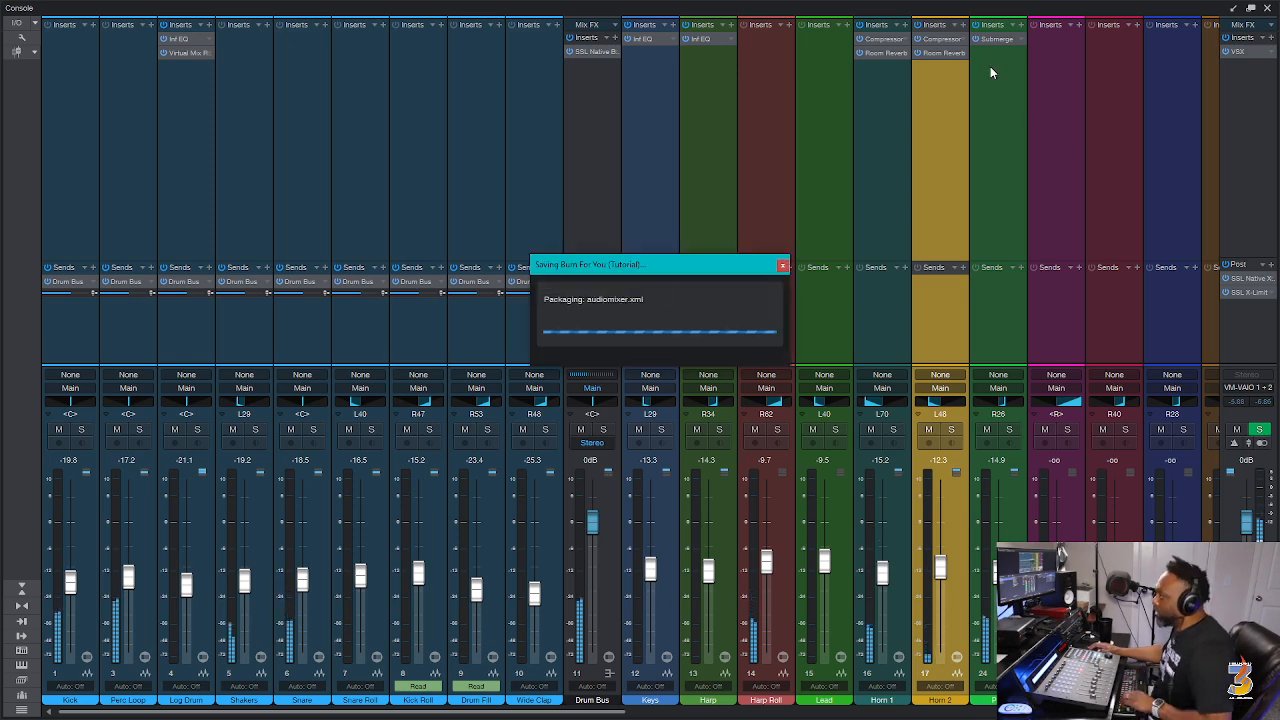
Search the insert effects for "wider" and add the Wider plug-in to the Pad channel.
click(1021, 26)
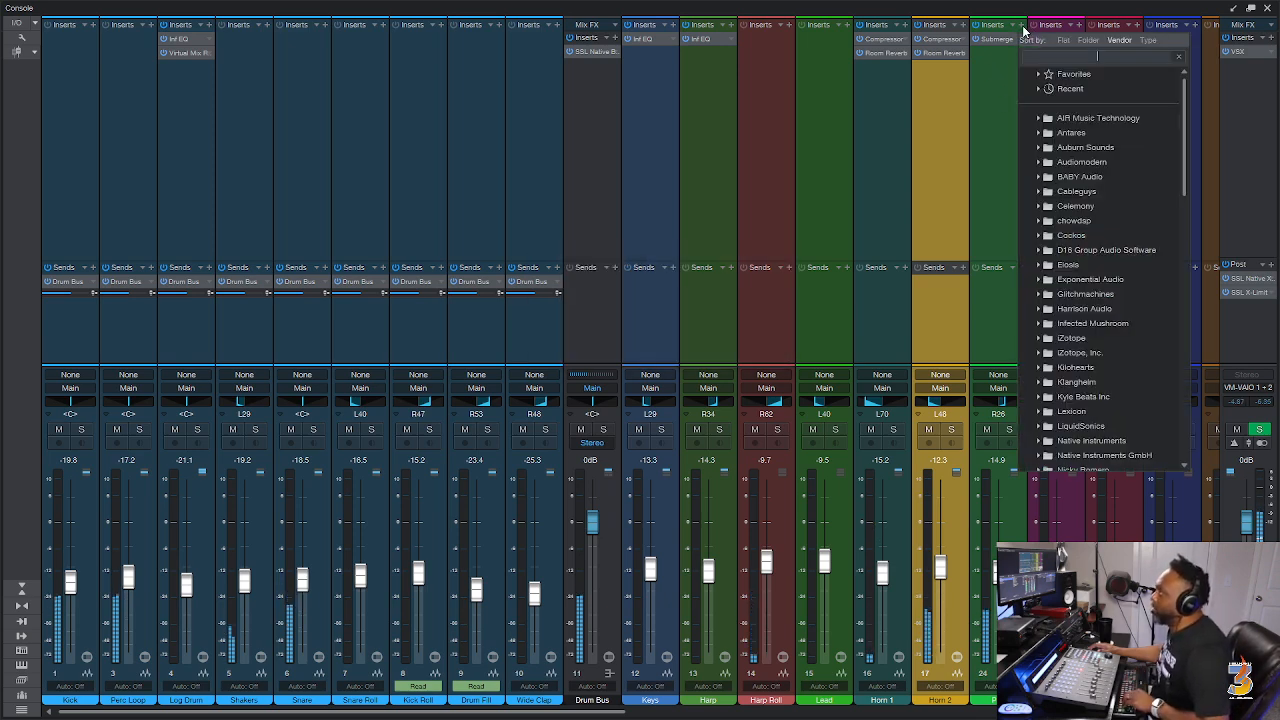
text(wider)
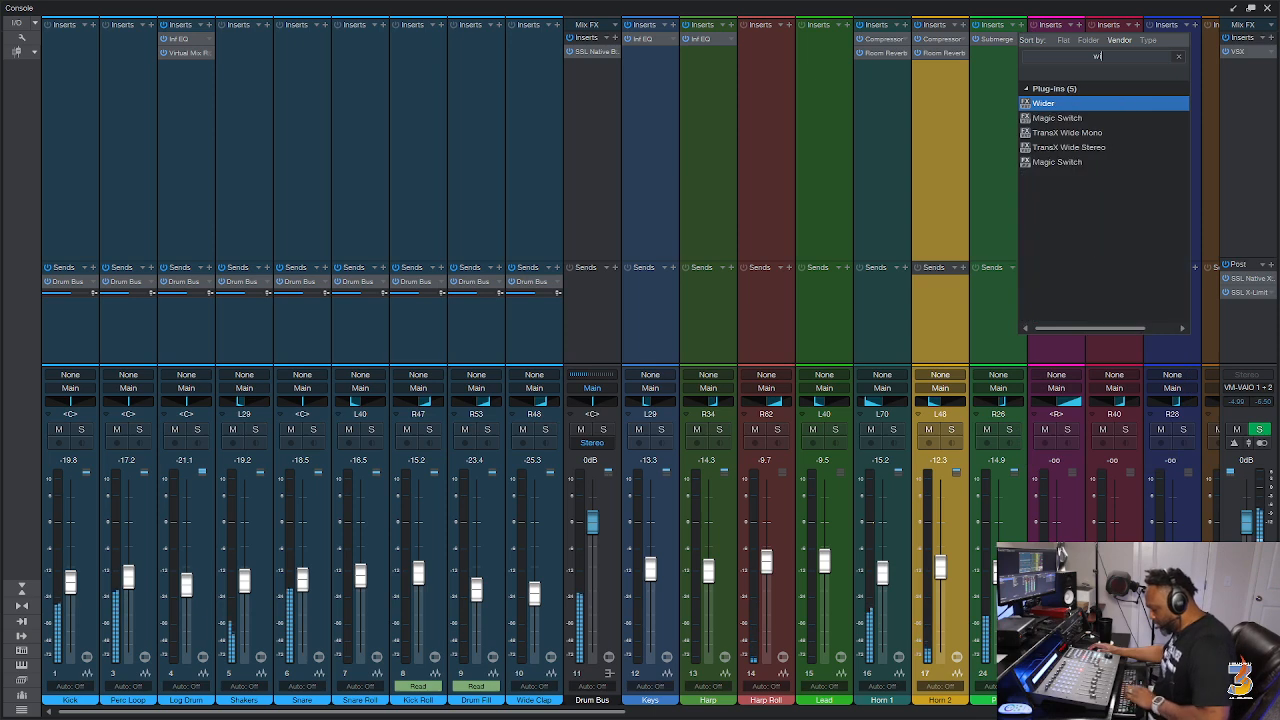
double_click(1050, 106)
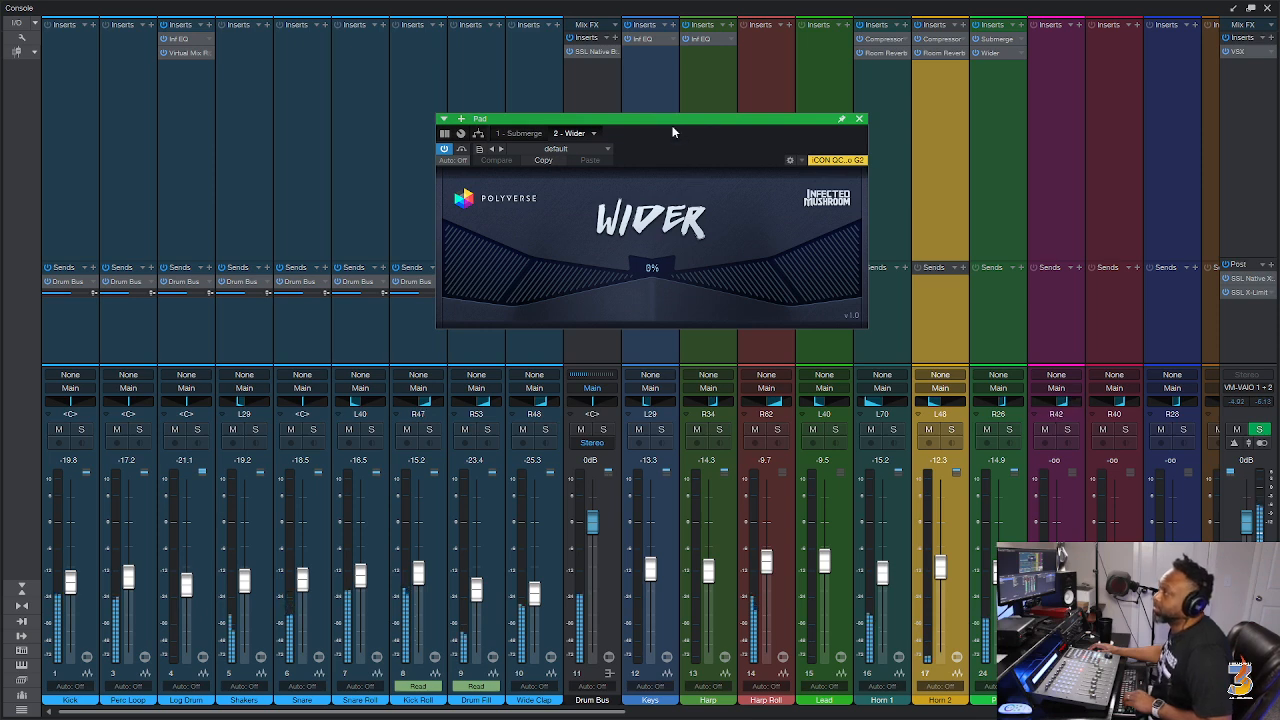
Set the stereo width in Wider to 100%, close its window, and save the song.
drag(678, 120, 694, 165)
drag(670, 308, 671, 293)
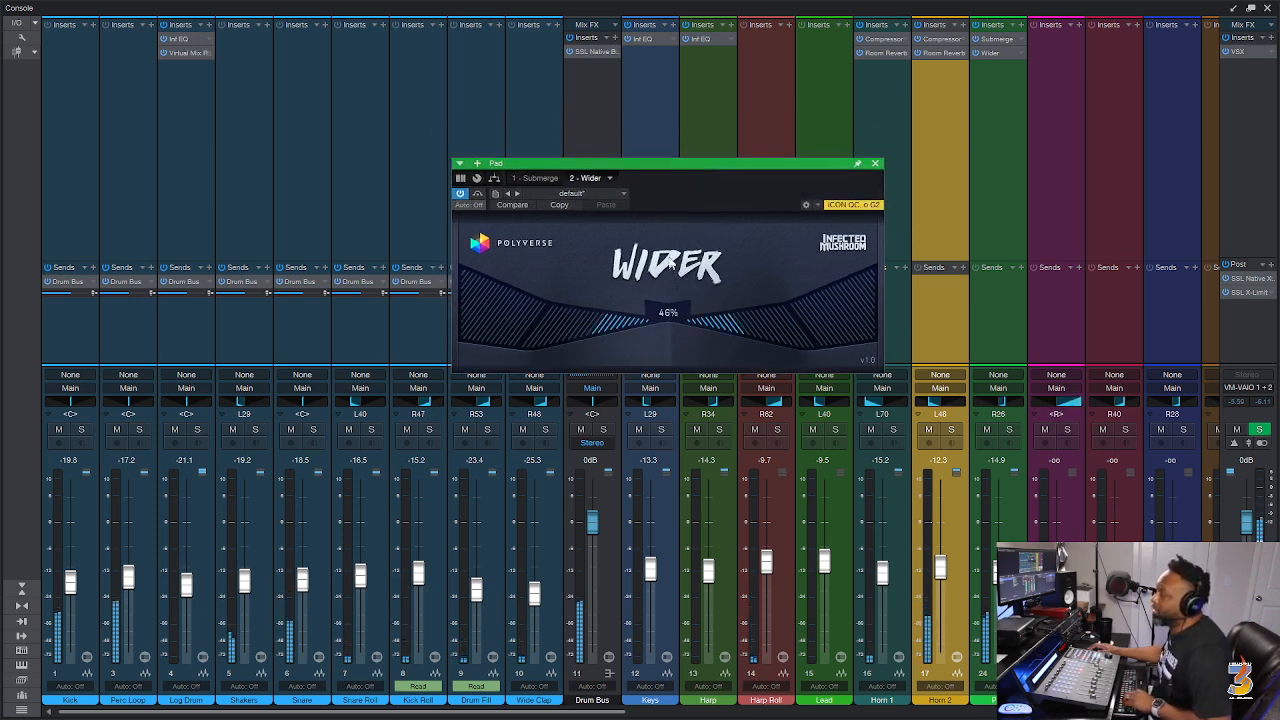
drag(670, 257, 662, 206)
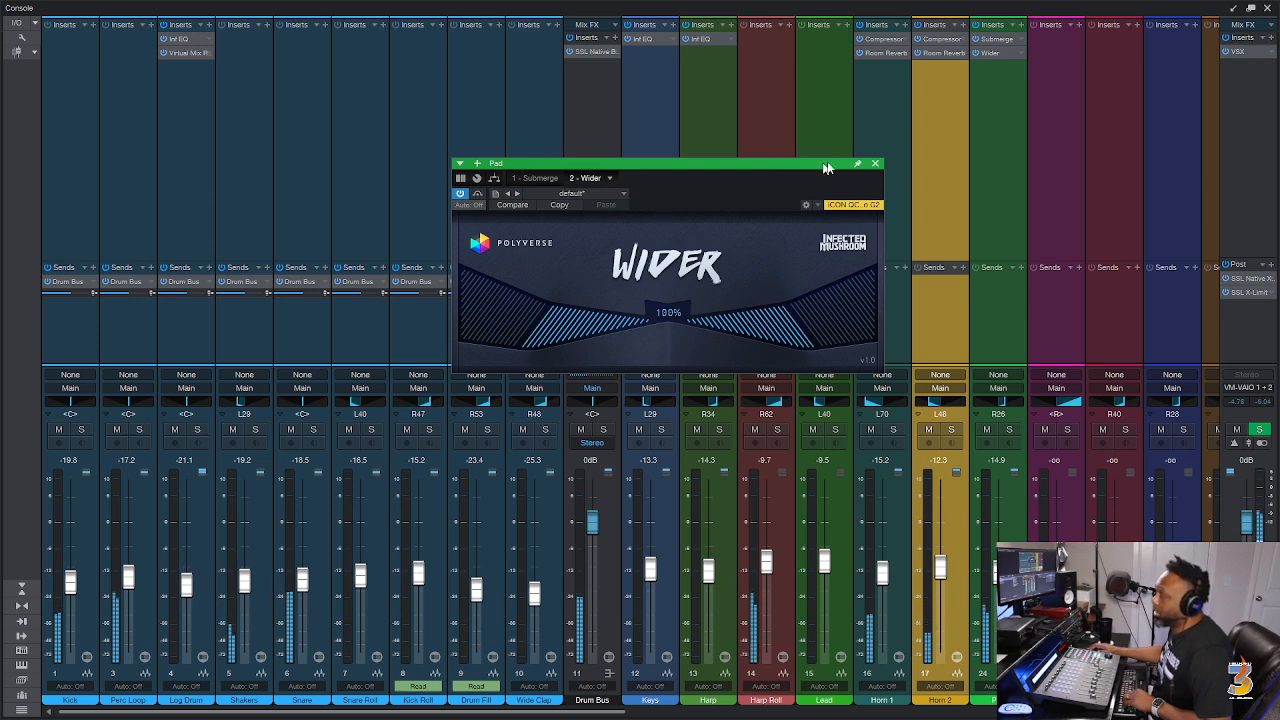
click(875, 163)
key(ctrl+s)
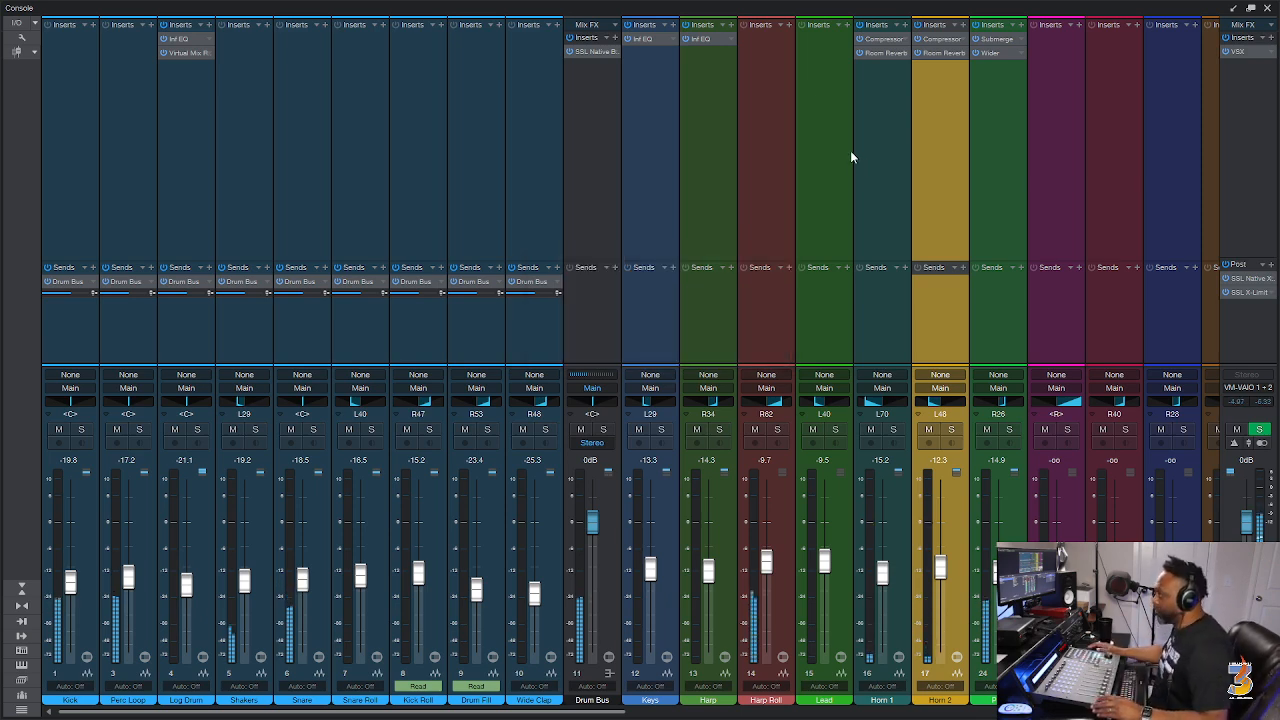
Close the song and reopen Burn For You (Tutorial) from the recent files, with the pinned group collapsed.
key(ctrl+w)
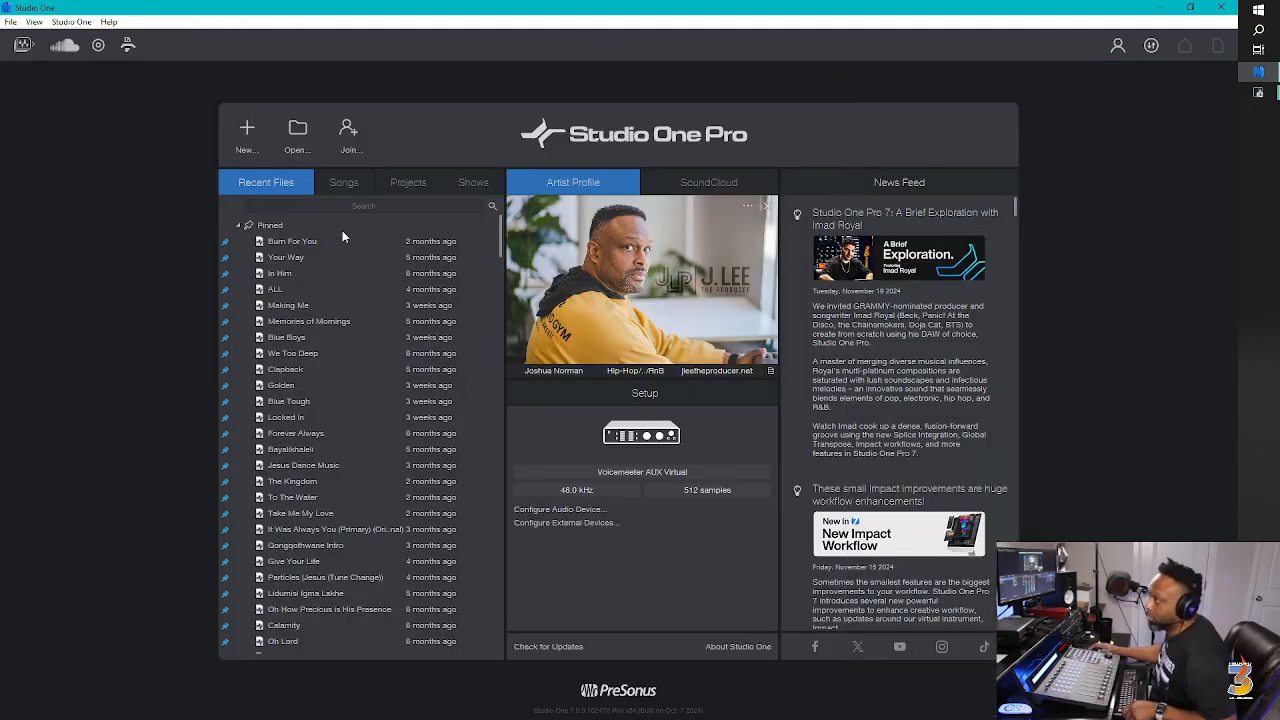
click(238, 227)
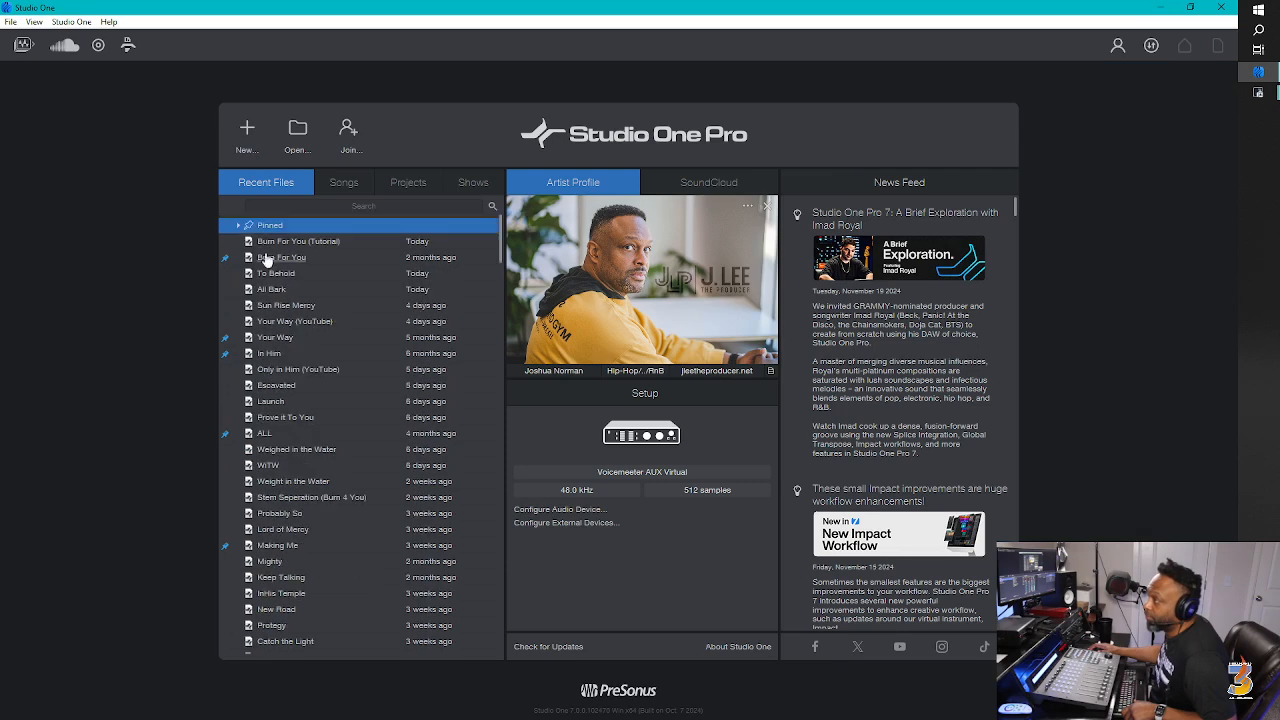
click(287, 243)
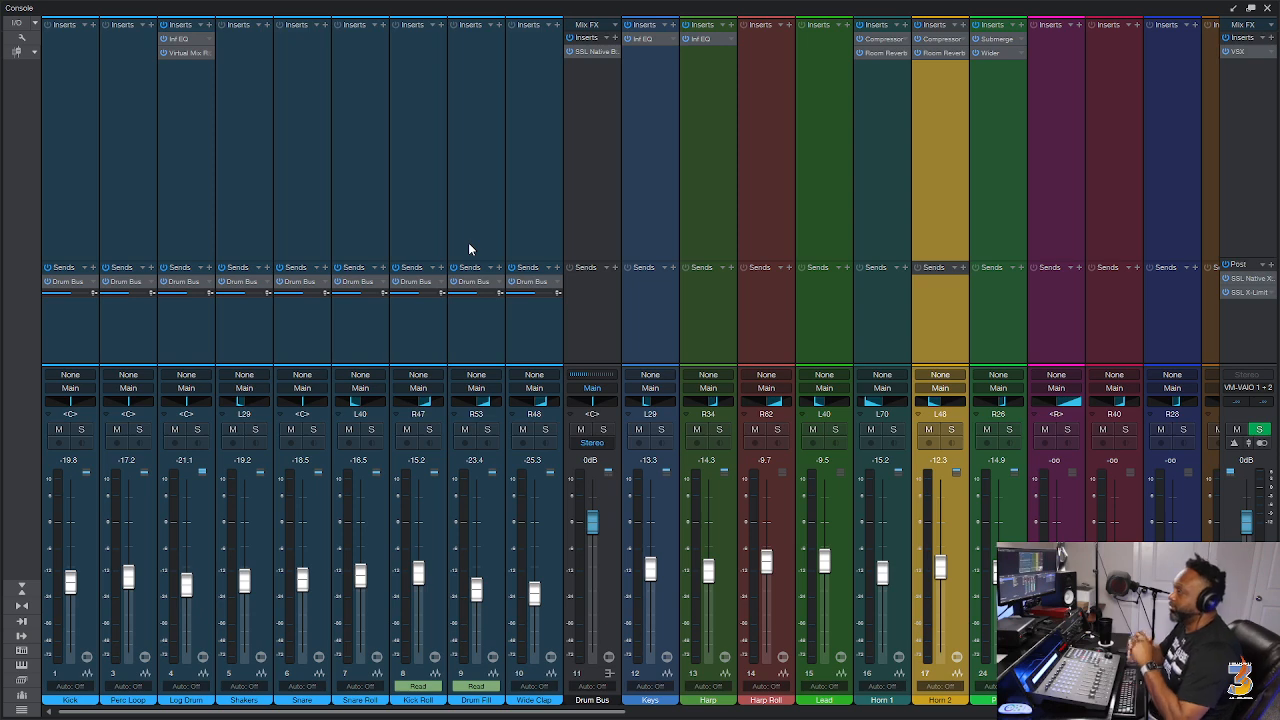
In the arrangement, select the Sweep Rise track, extend the loop range back to bar 25, and stop playback at bar 29.
key(F3)
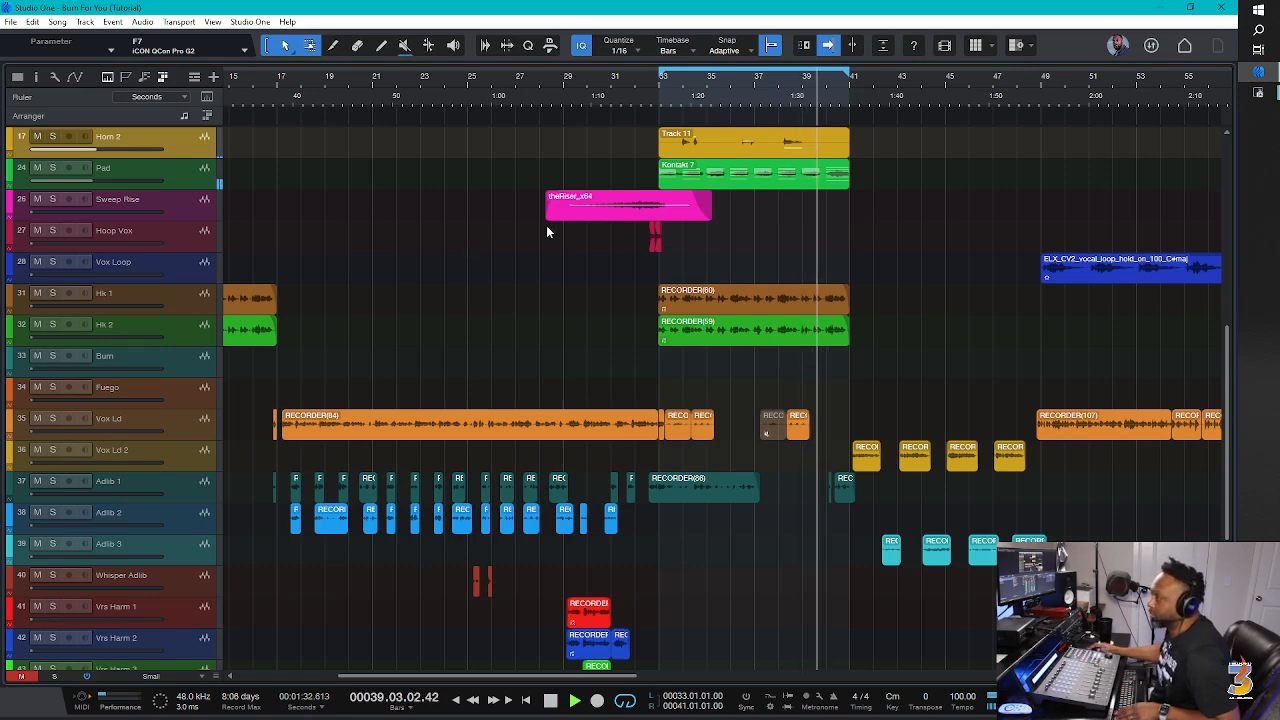
click(169, 207)
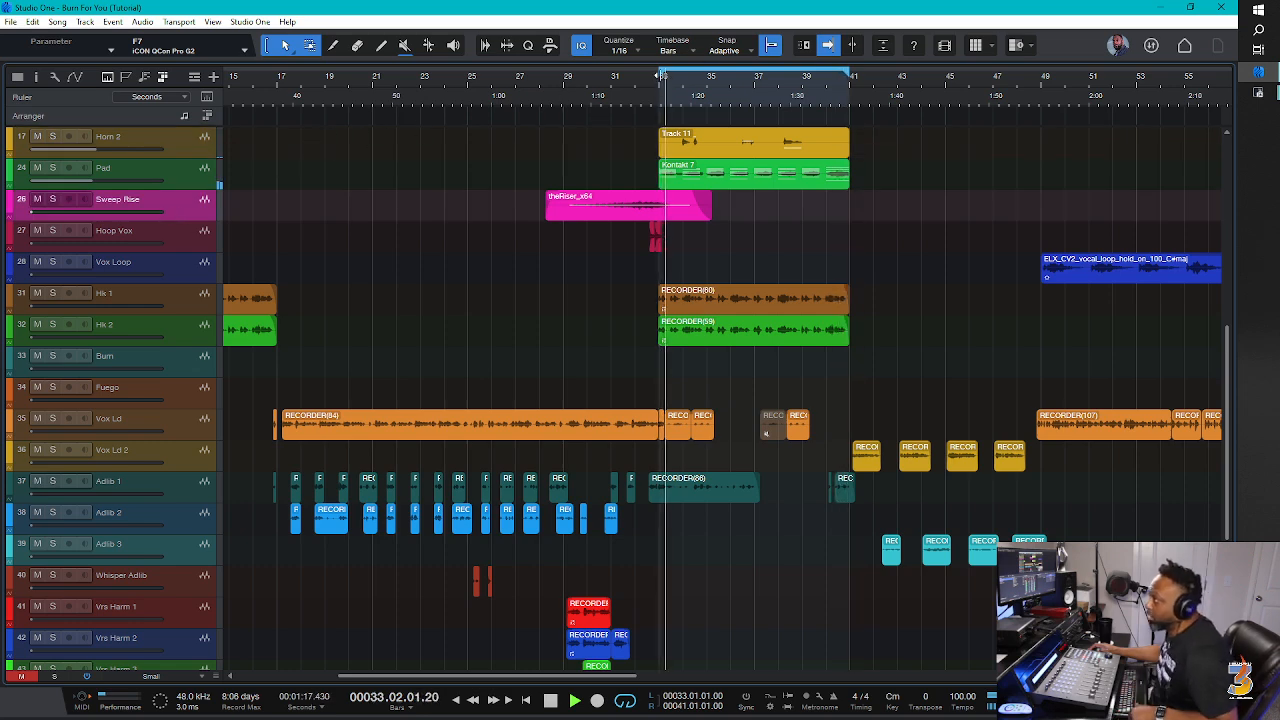
drag(660, 76, 467, 85)
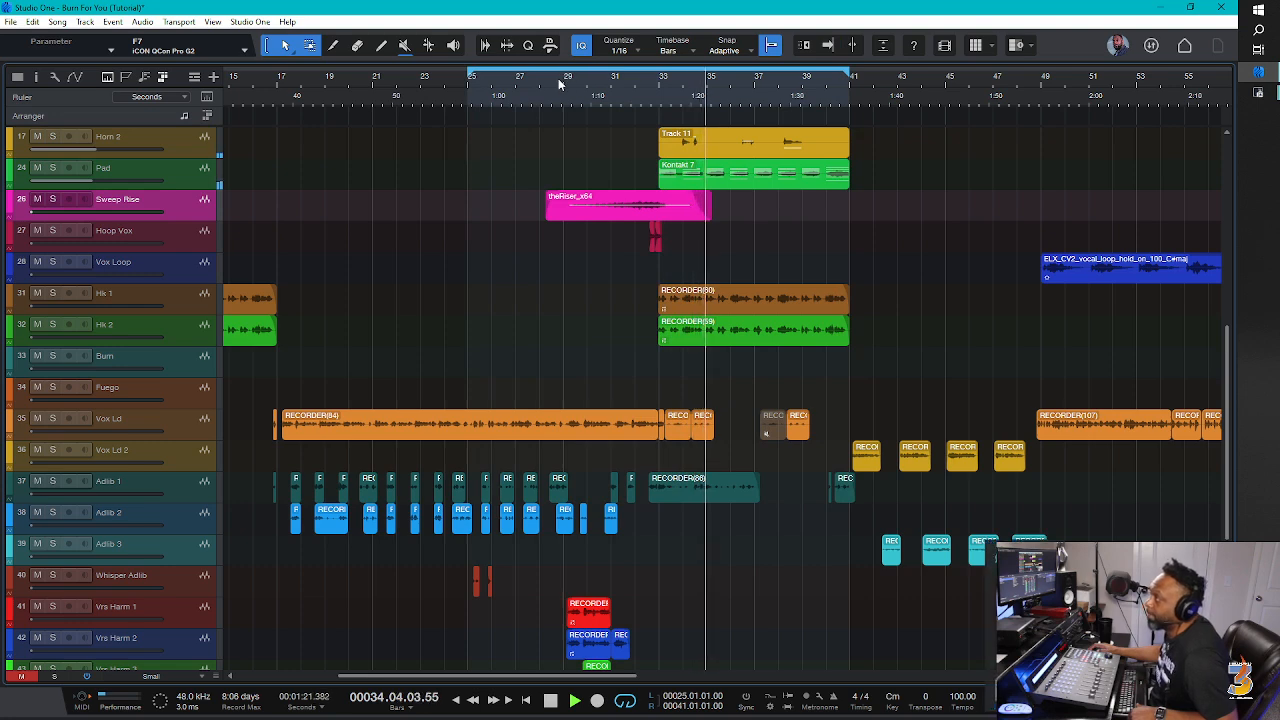
click(565, 84)
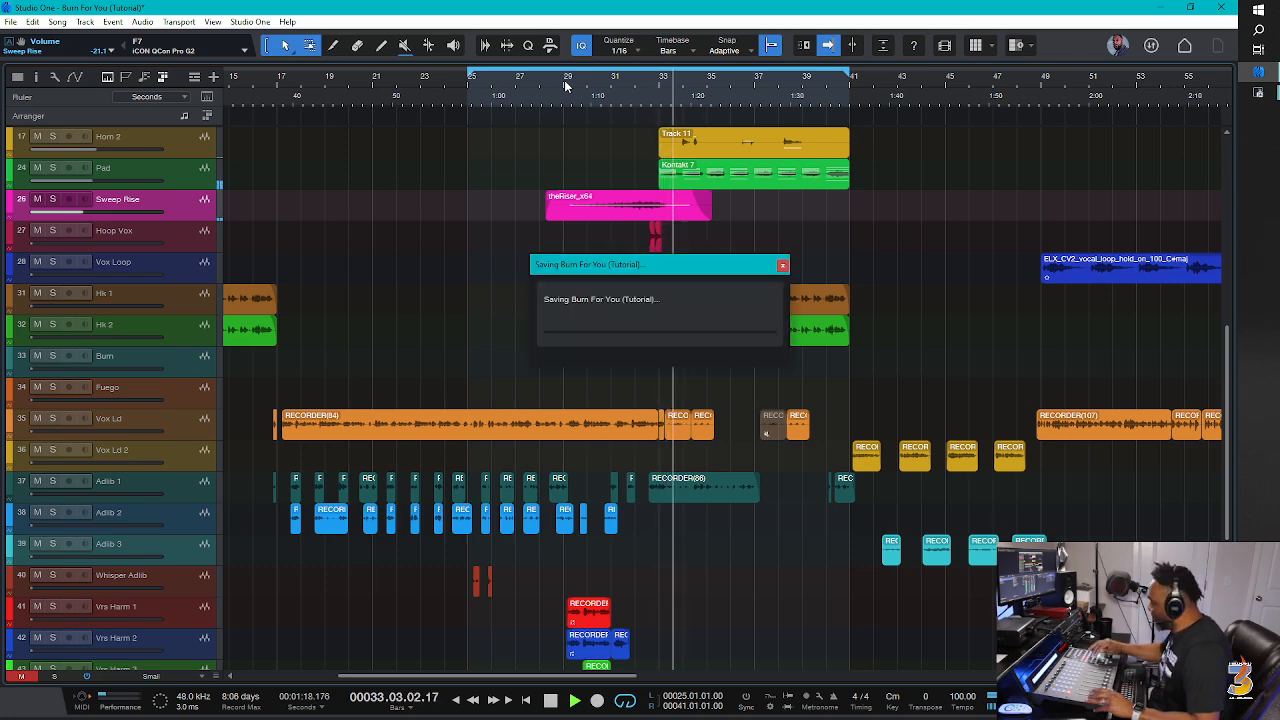
key(space)
click(565, 87)
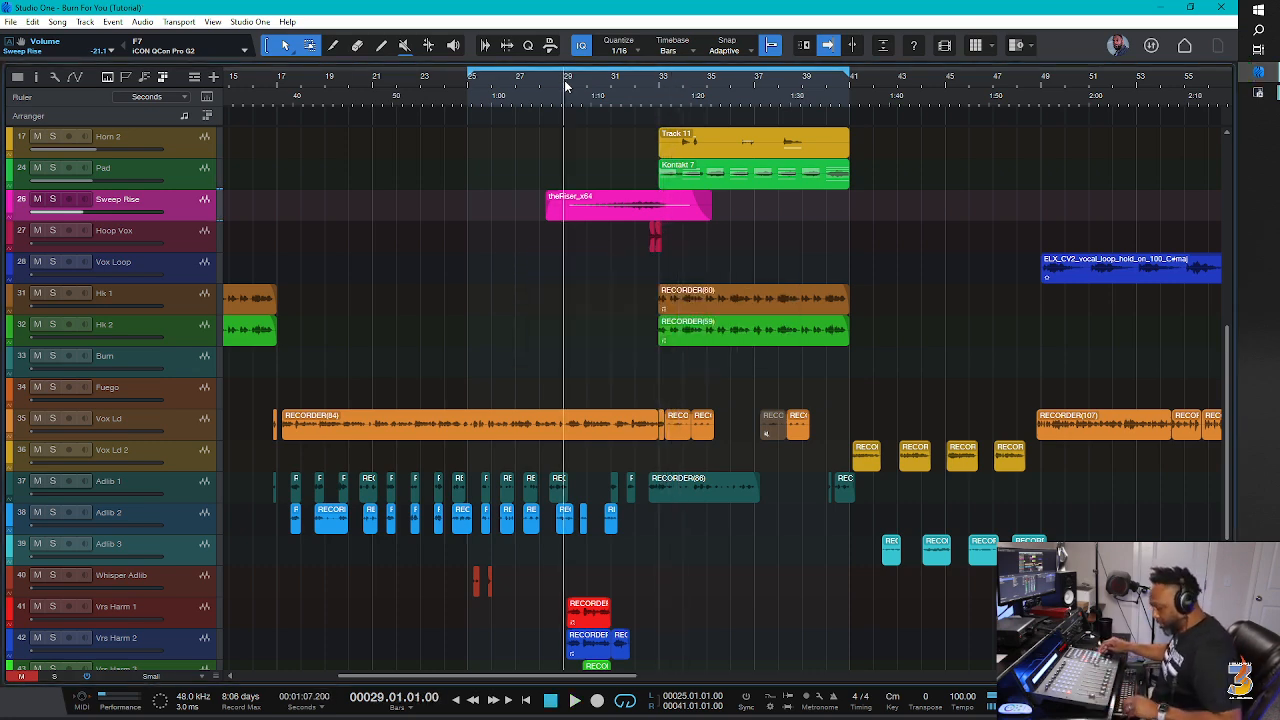
Show the track automation, examine the Pan L/R curve on Sweep Rise, and play the passage from bar 29.
key(a)
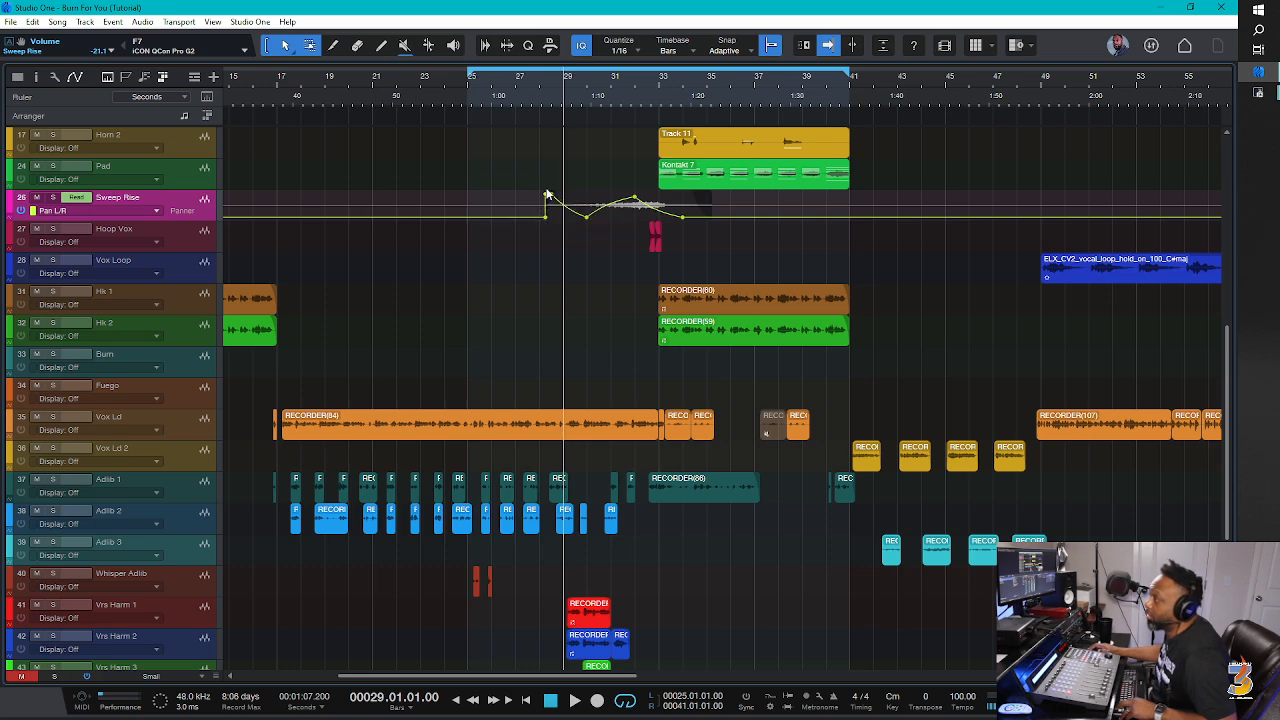
drag(549, 198, 575, 217)
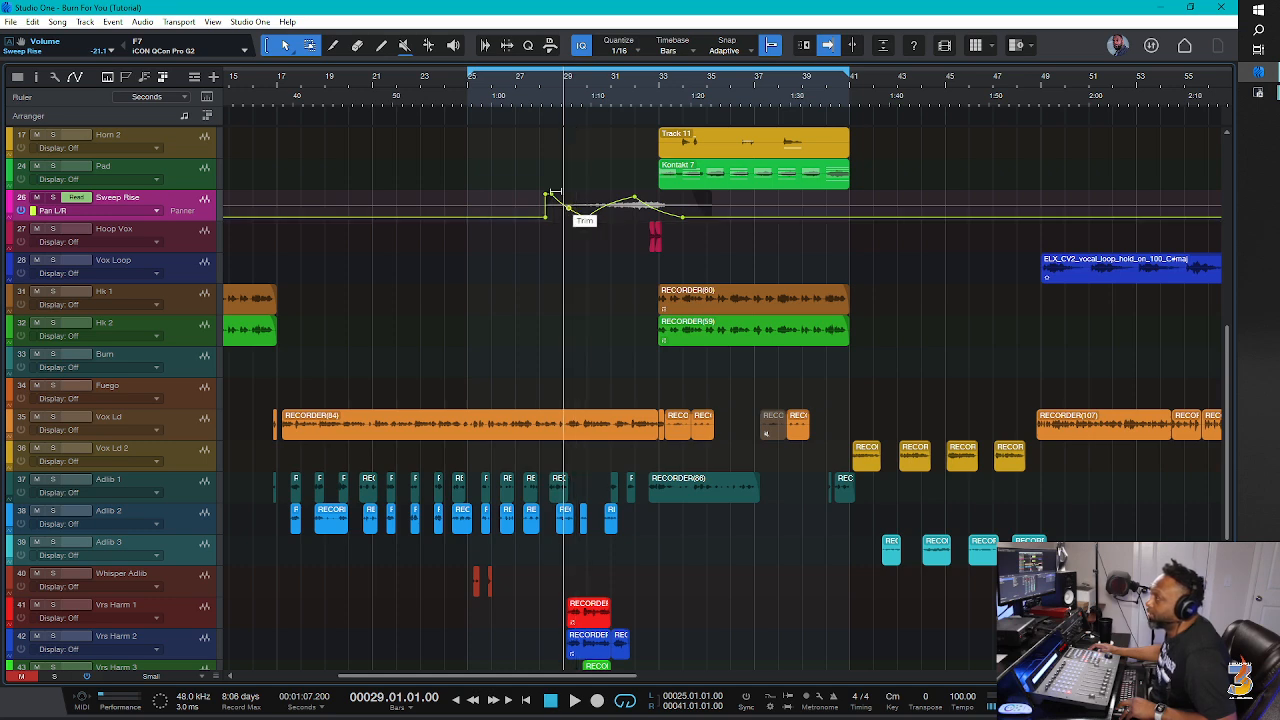
drag(612, 209, 634, 202)
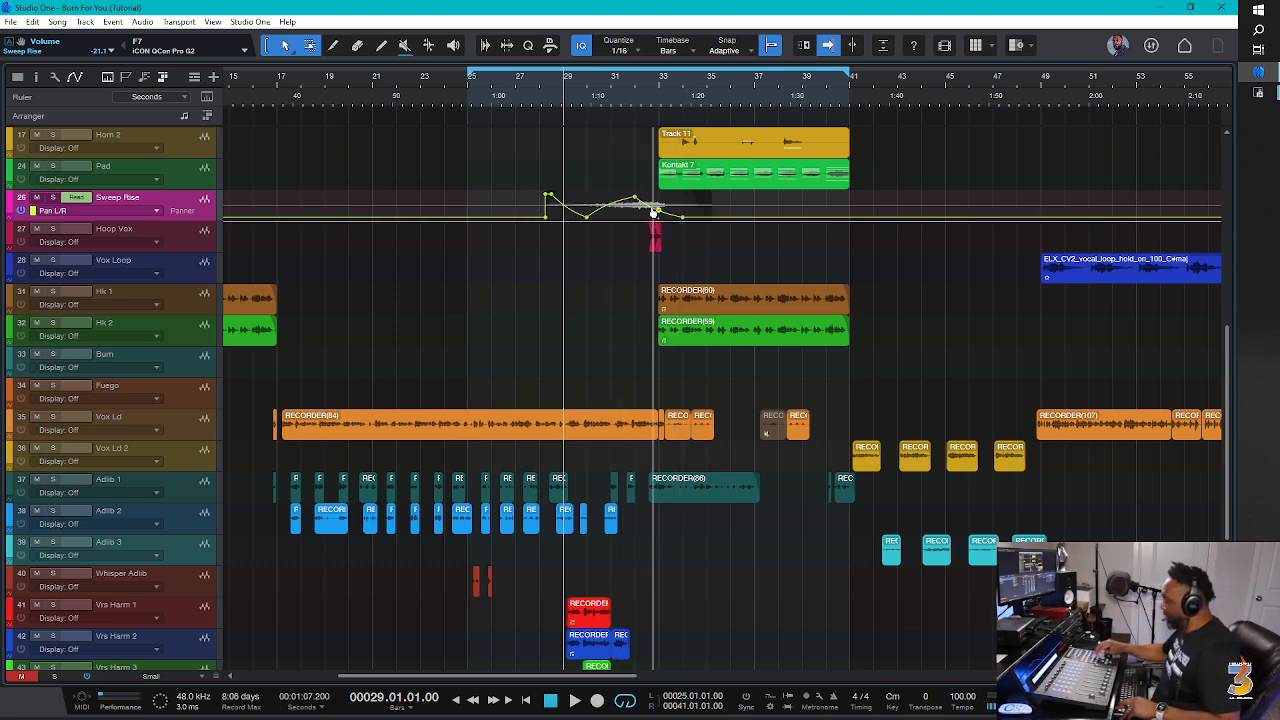
key(a)
key(a)
key(space)
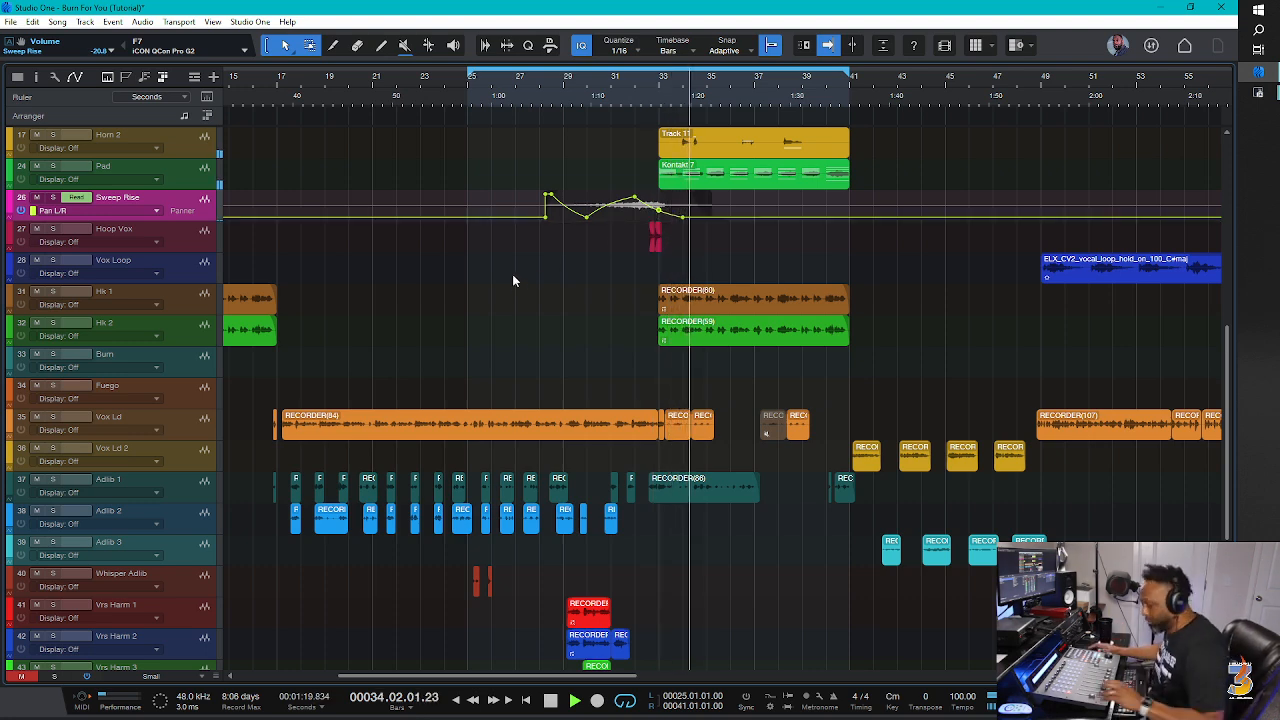
Hide the track automation, save the song, and stop playback.
key(a)
key(ctrl+s)
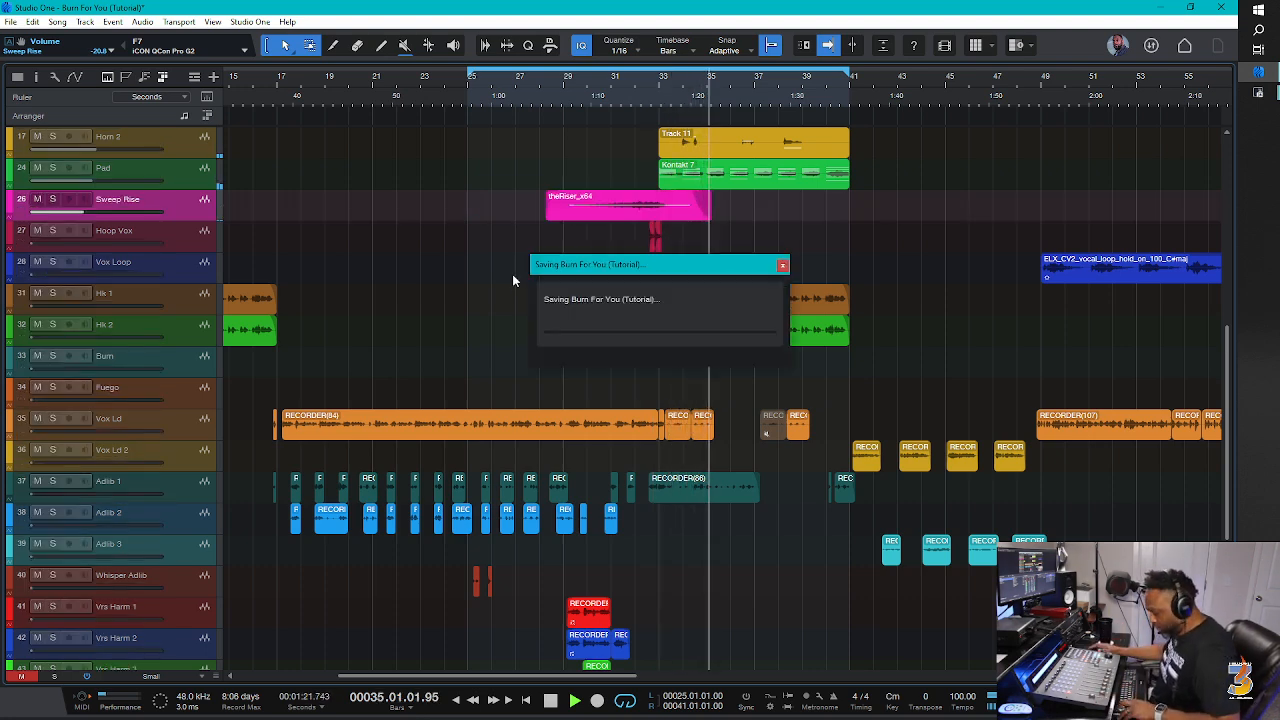
key(space)
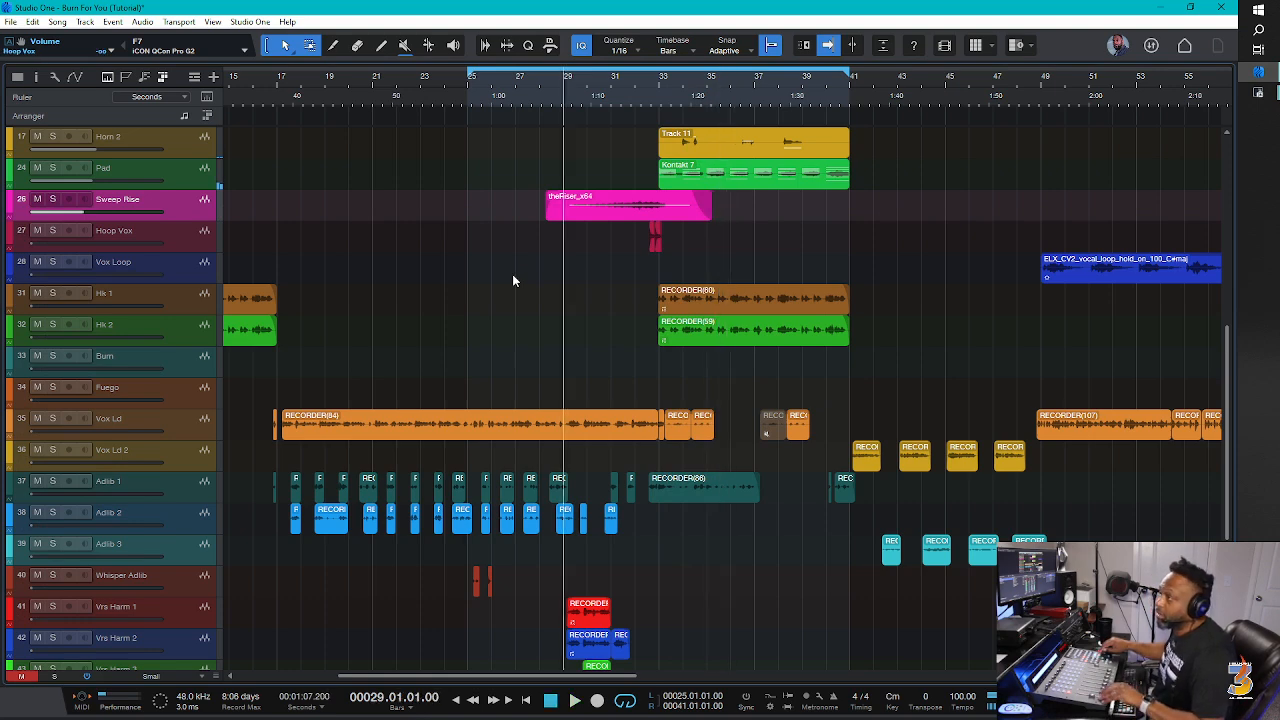
Replay the passage from bar 29 to judge the Hoop Vox level against the mix.
key(space)
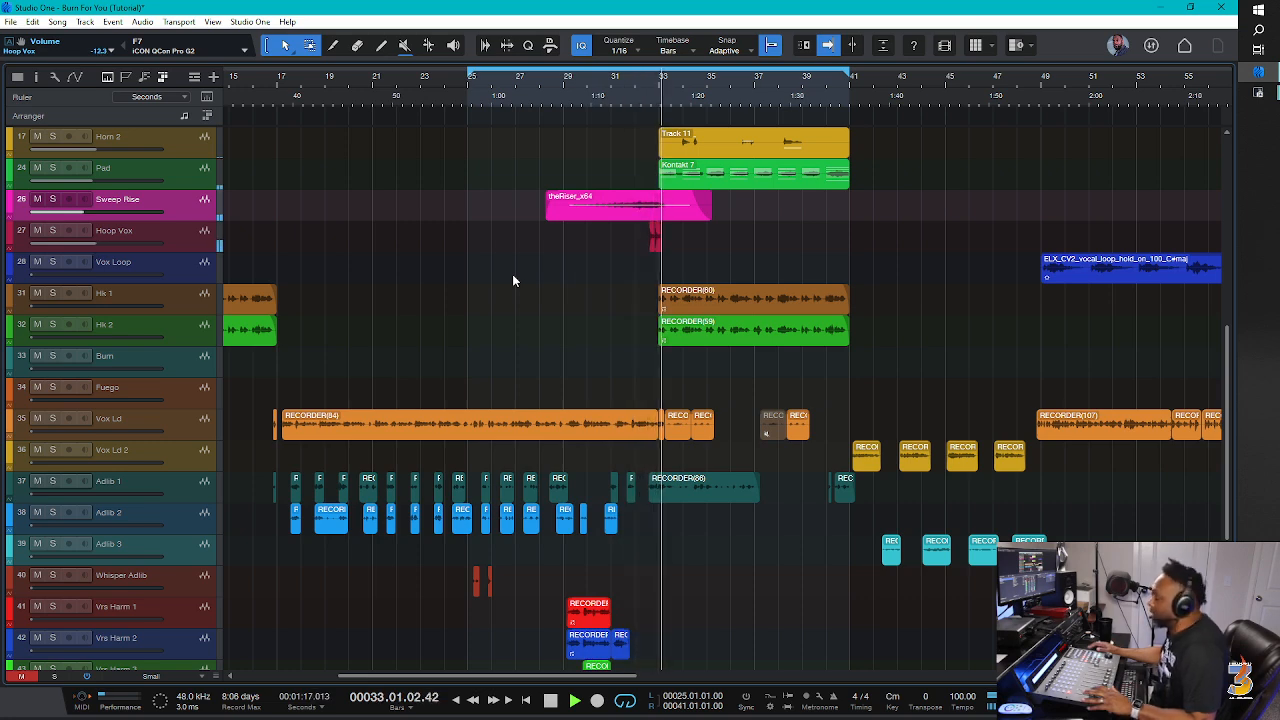
key(space)
key(space)
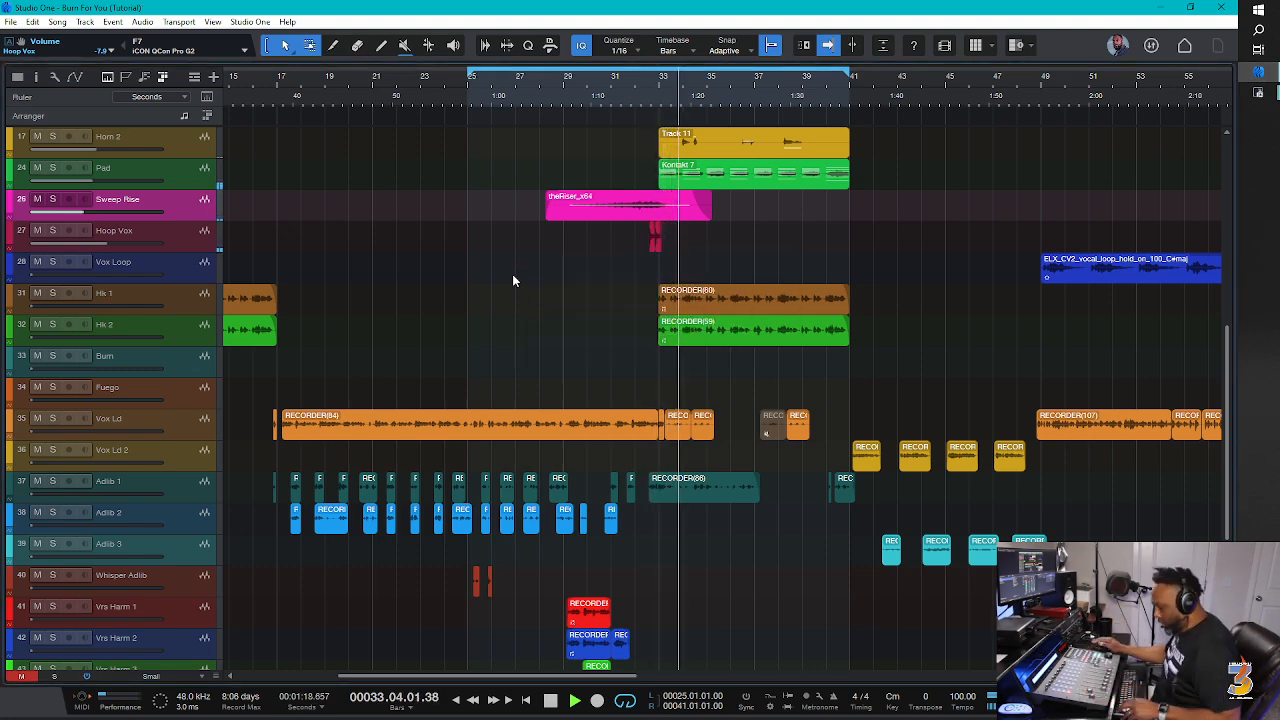
In the mixer, load the Dreamy vocal FX chain on the Sweep Rise channel and save the song.
key(F3)
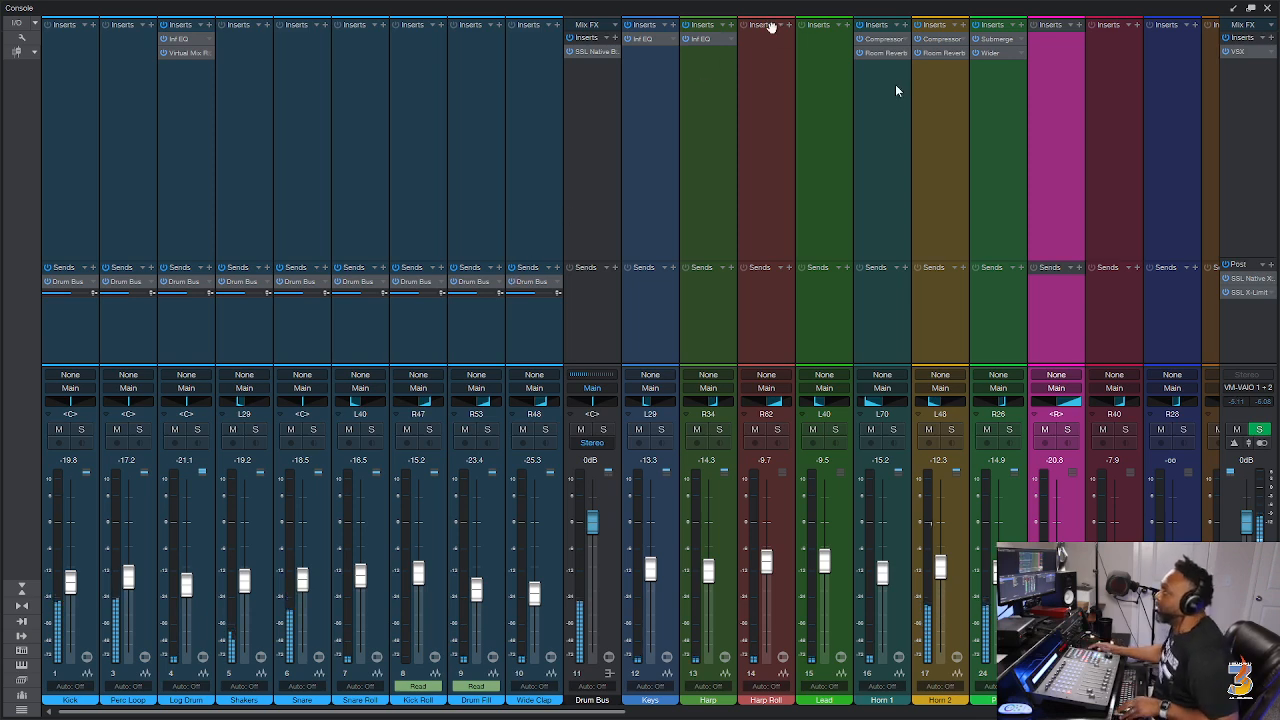
click(1069, 26)
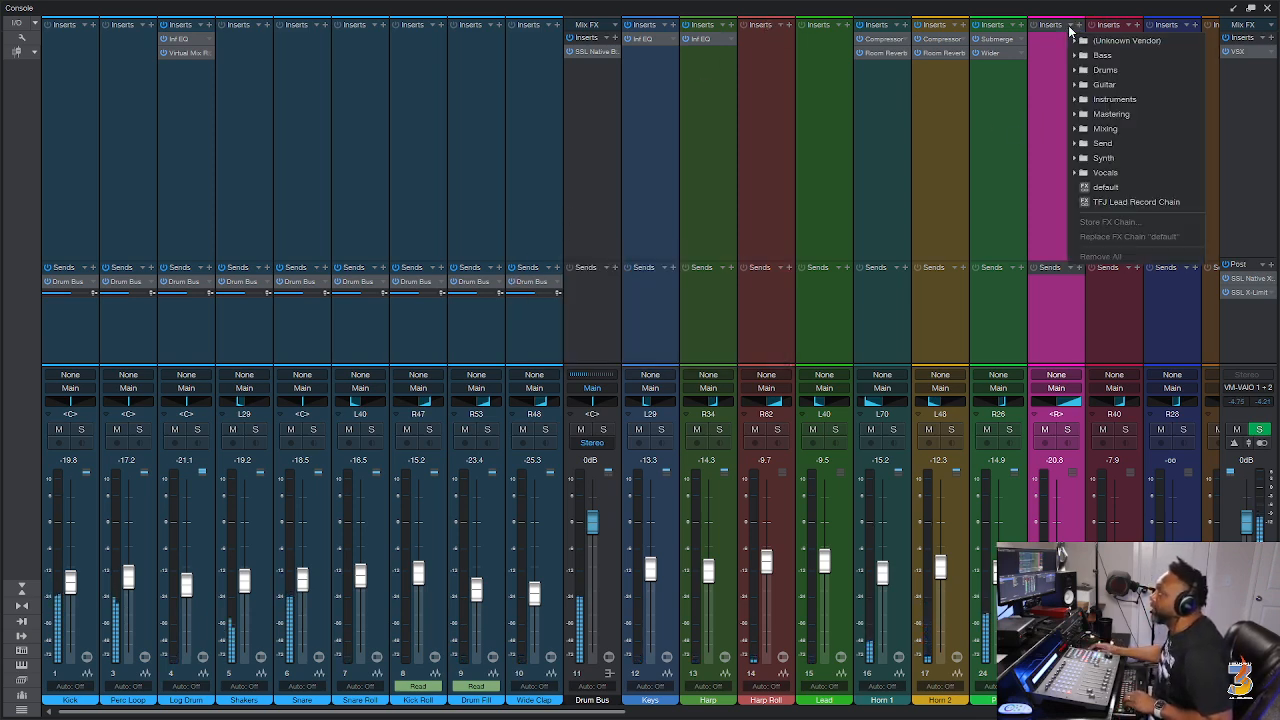
click(1104, 174)
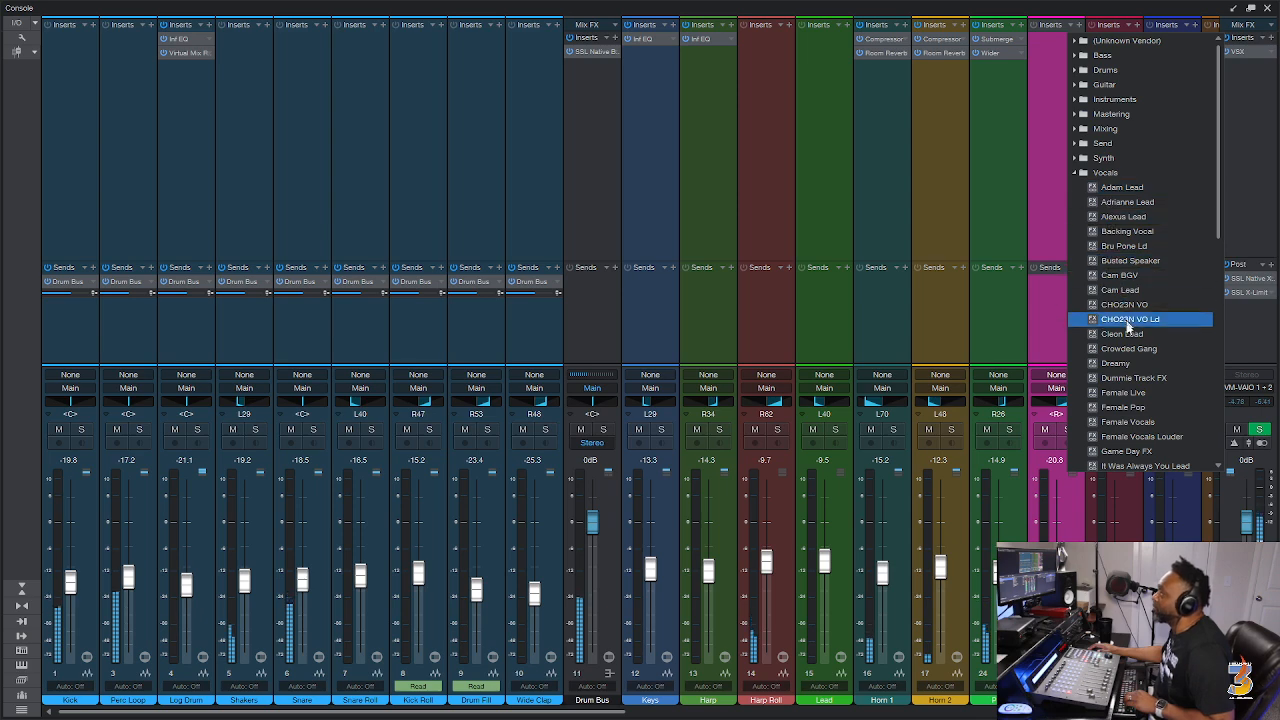
click(1116, 364)
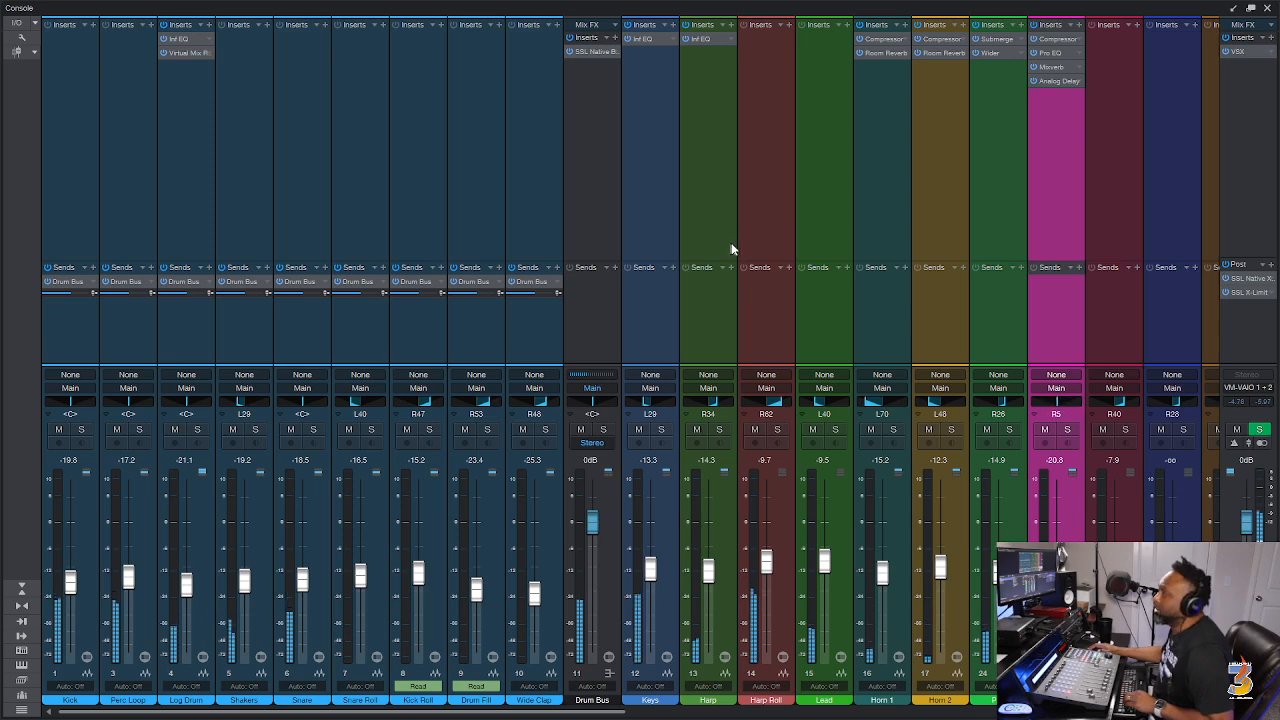
key(ctrl+s)
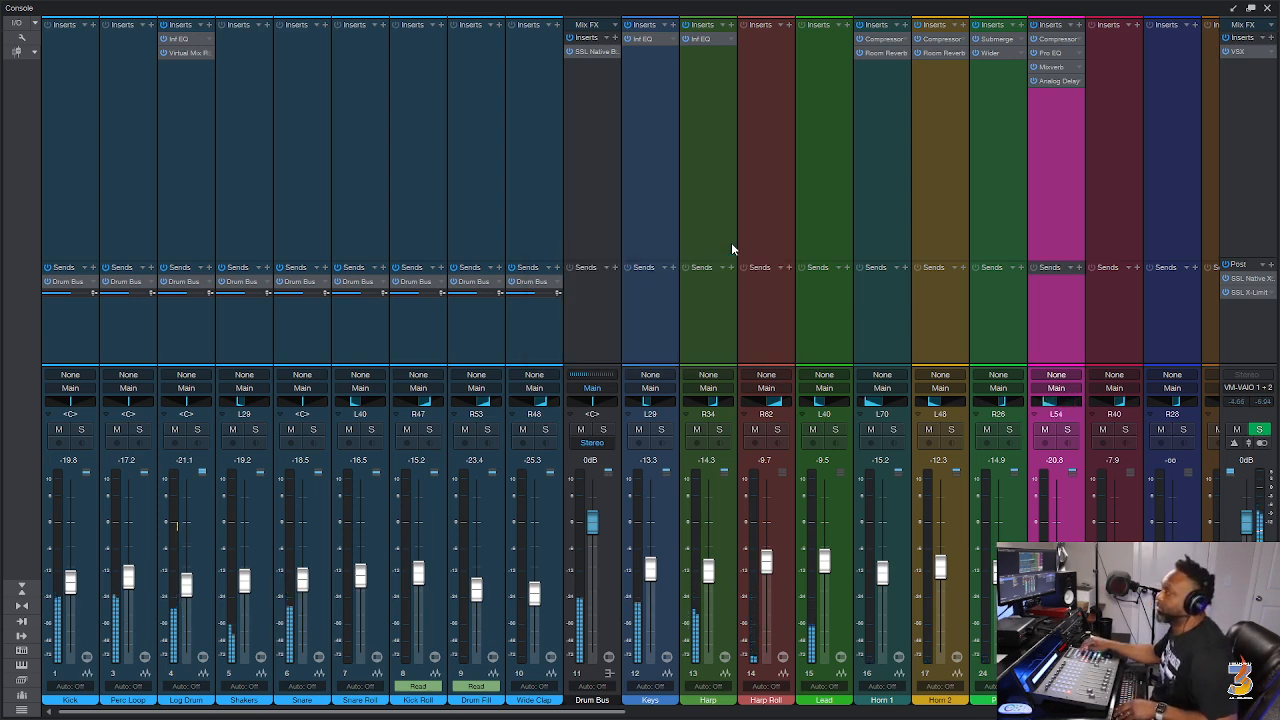
Return to the arrangement and restart playback from bar 29 to hear Sweep Rise and Hoop Vox in the mix.
key(F3)
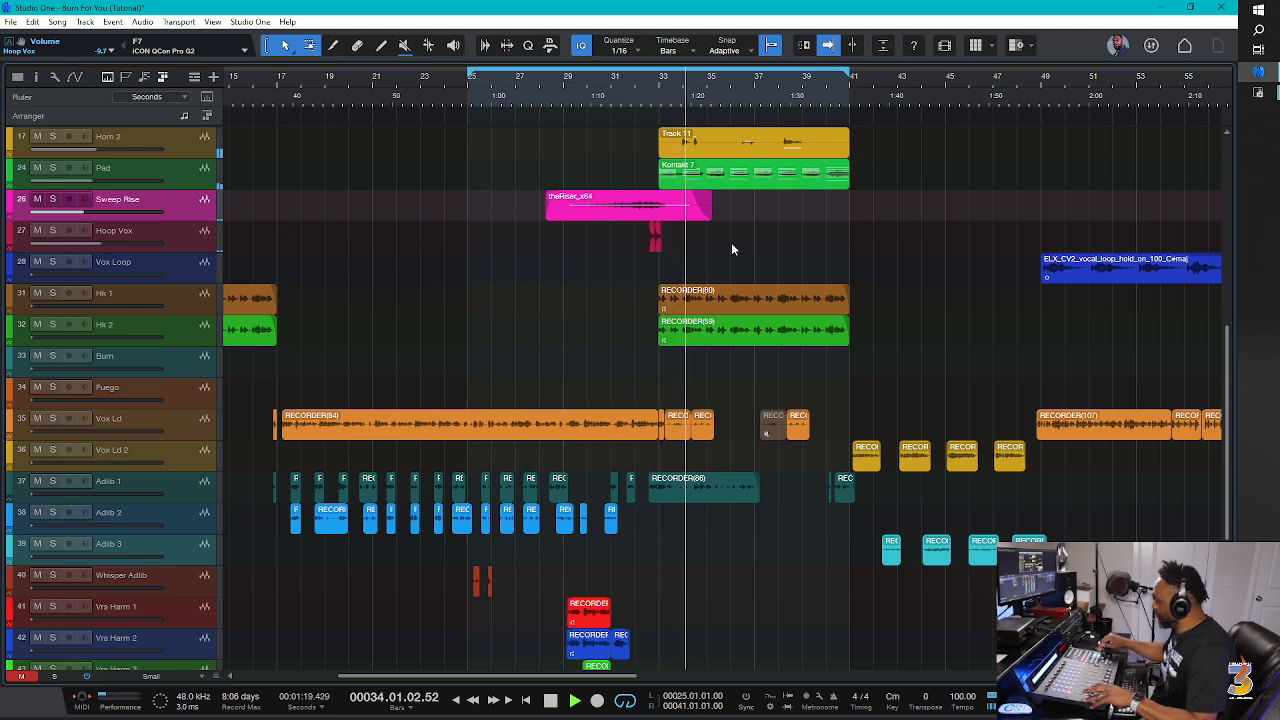
key(space)
key(space)
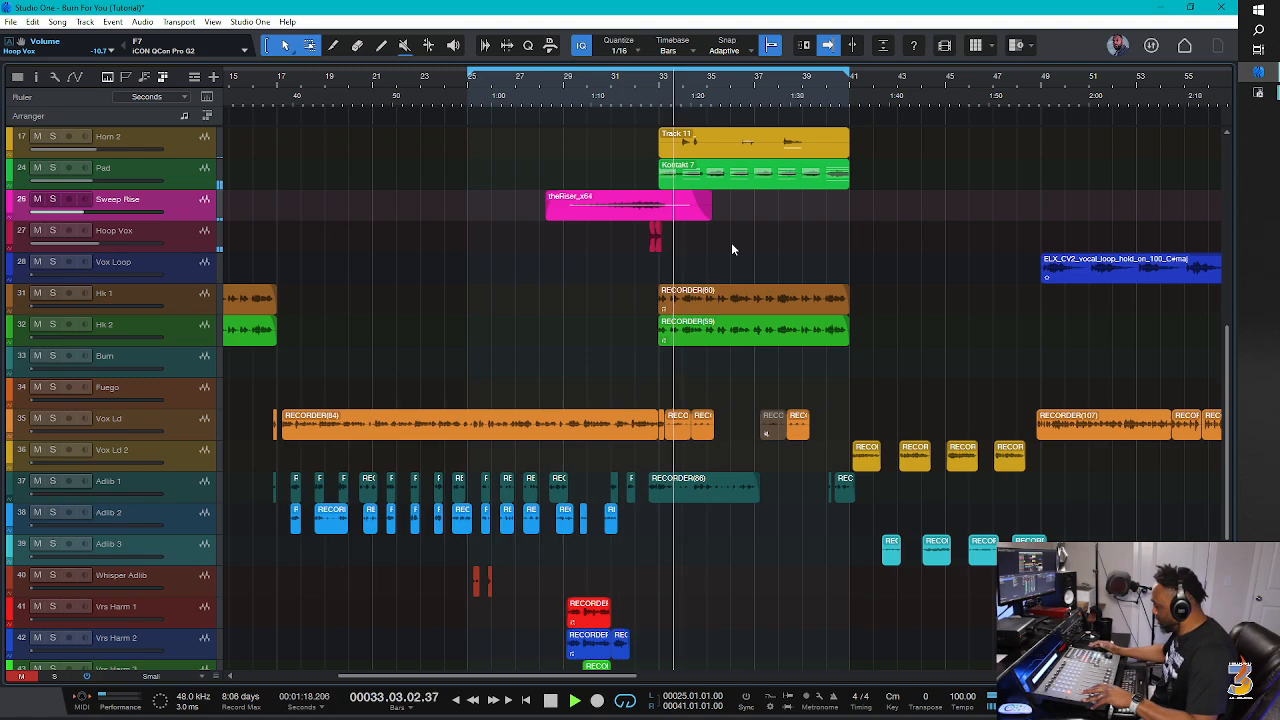
Save the song and jump playback to bar 49 to audition the Vox Loop in solo, then stop.
key(ctrl+s)
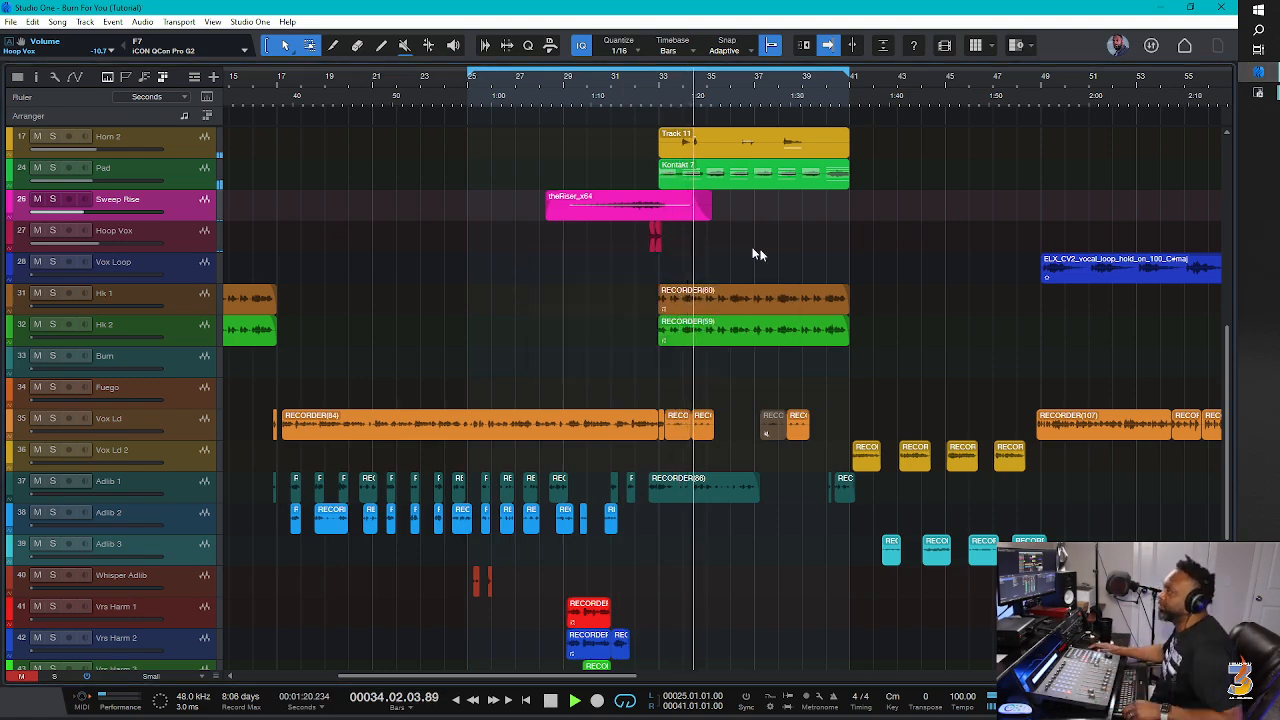
scroll(765, 256, down, 5)
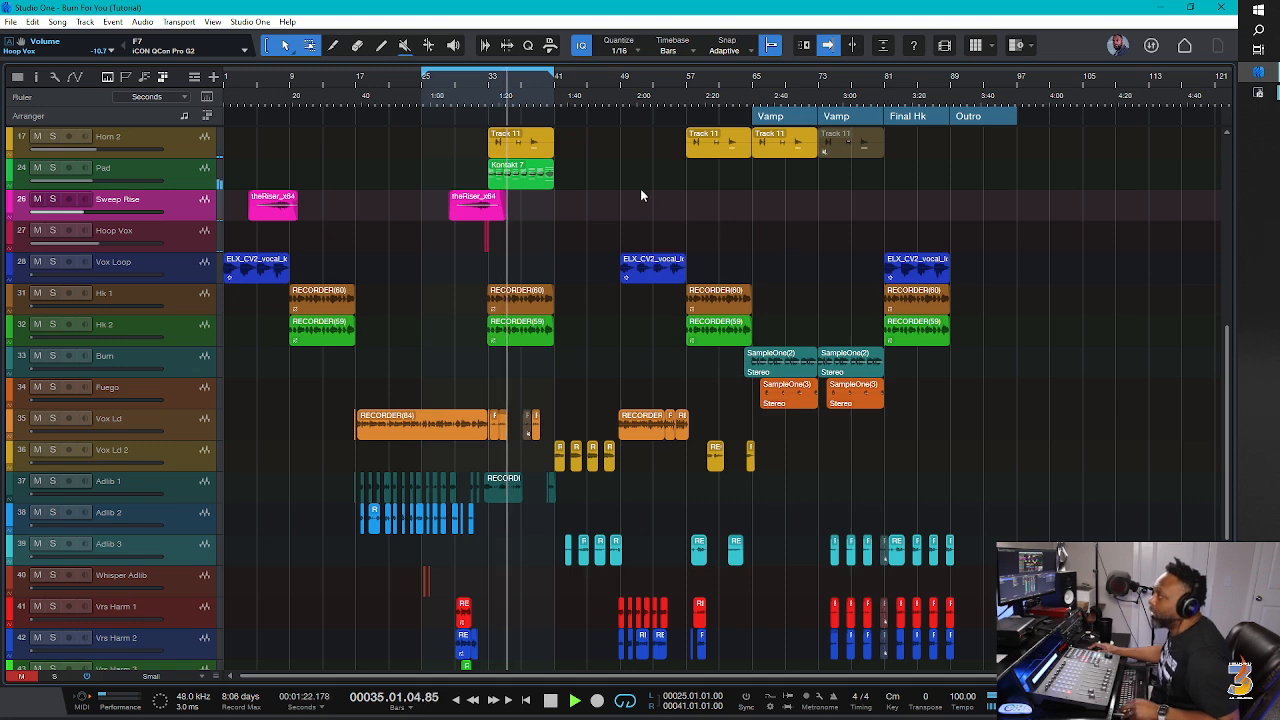
click(619, 88)
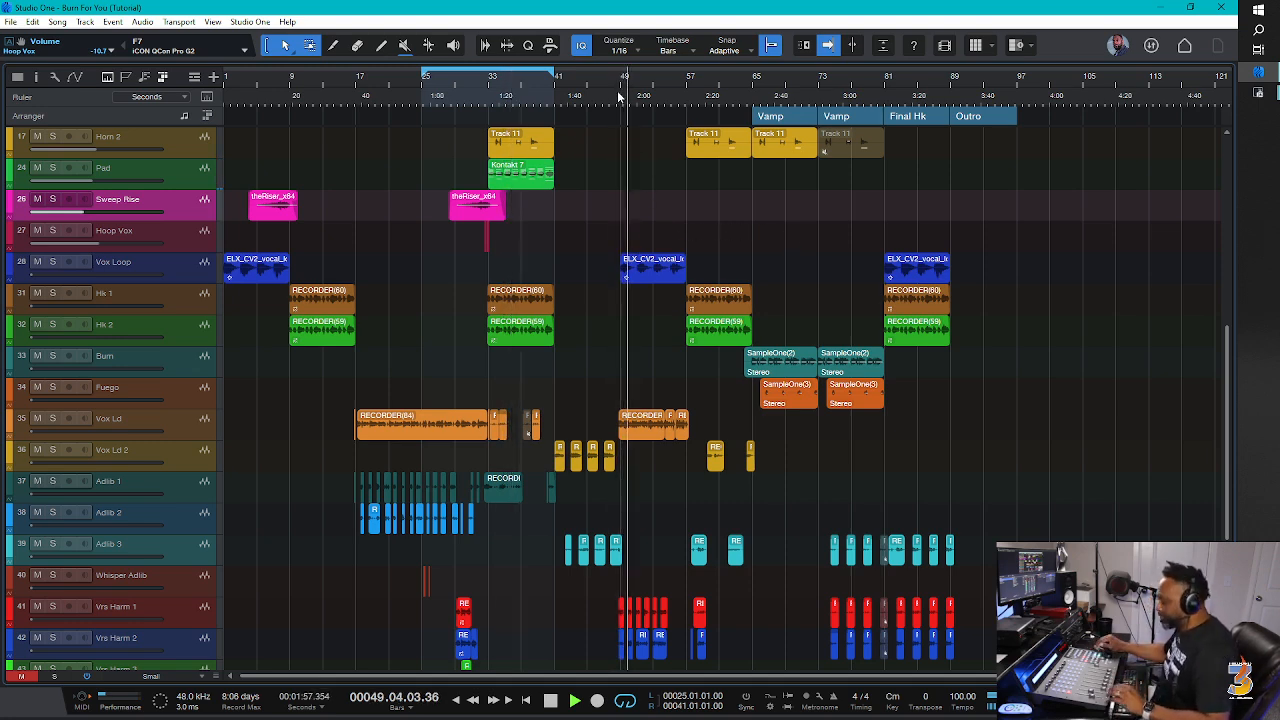
key(space)
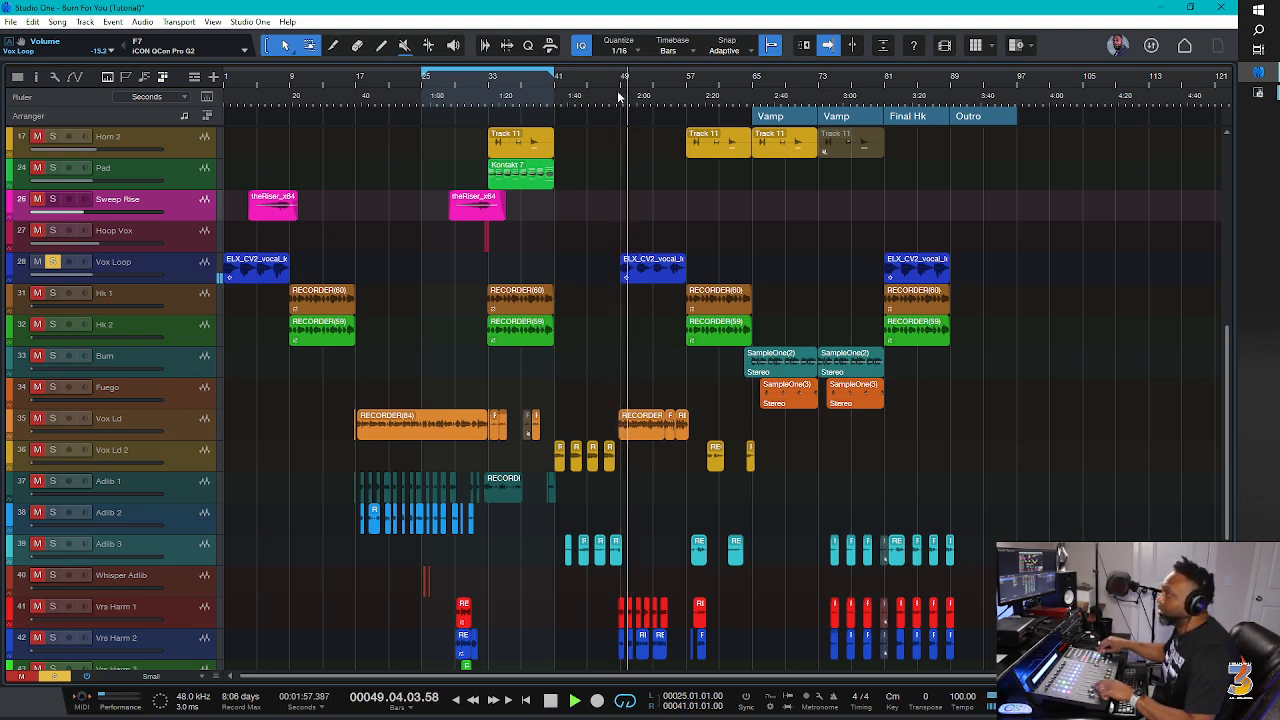
key(space)
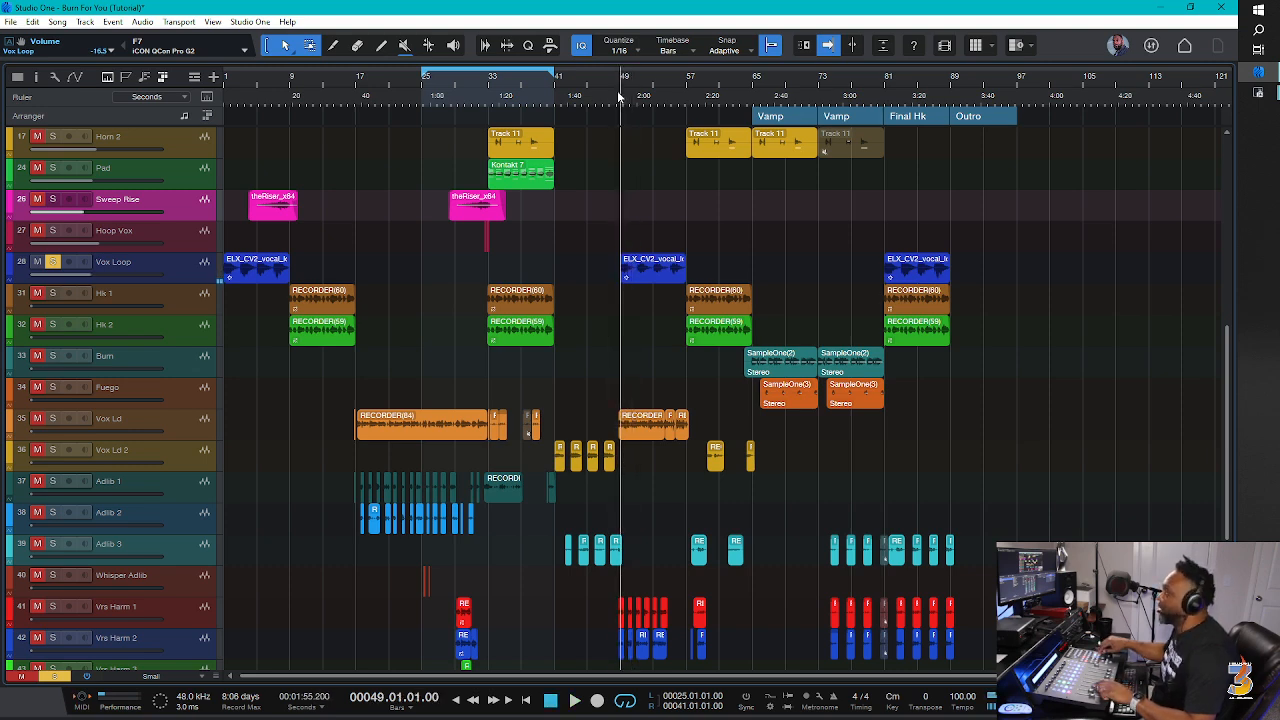
Save the song and replay from bar 49 to judge the Vox Loop level against the full mix.
key(ctrl+s)
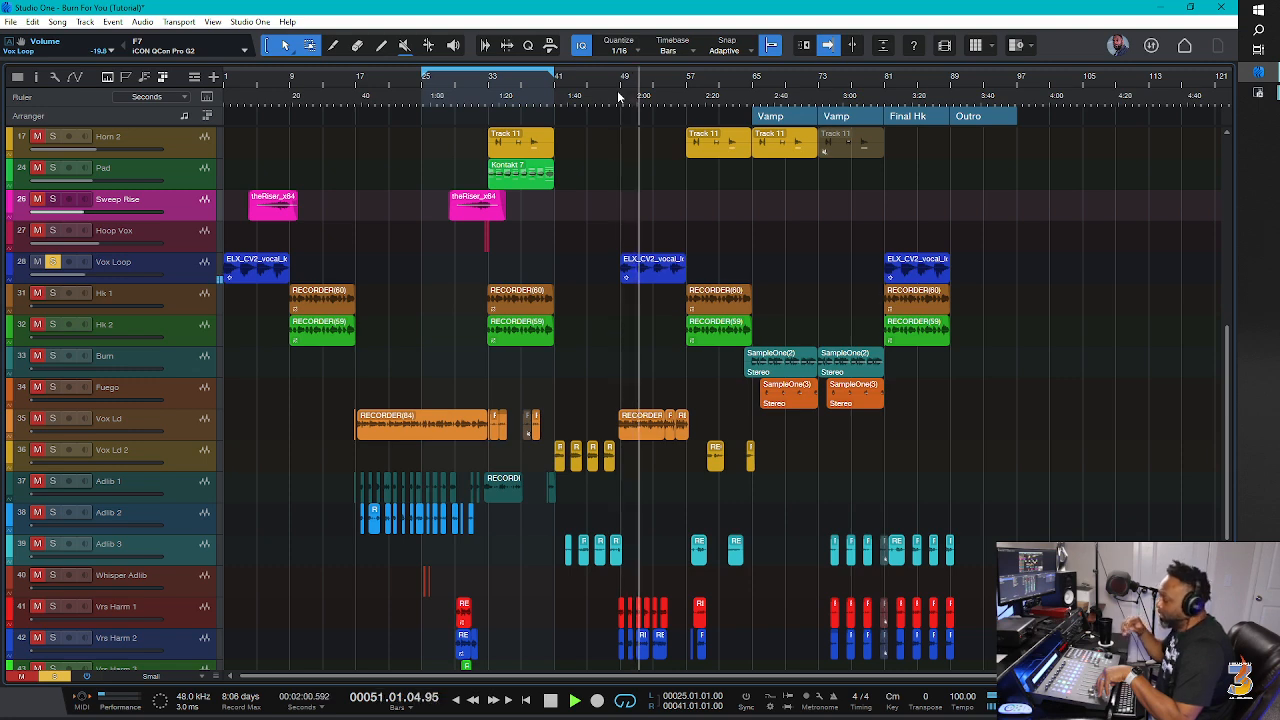
key(space)
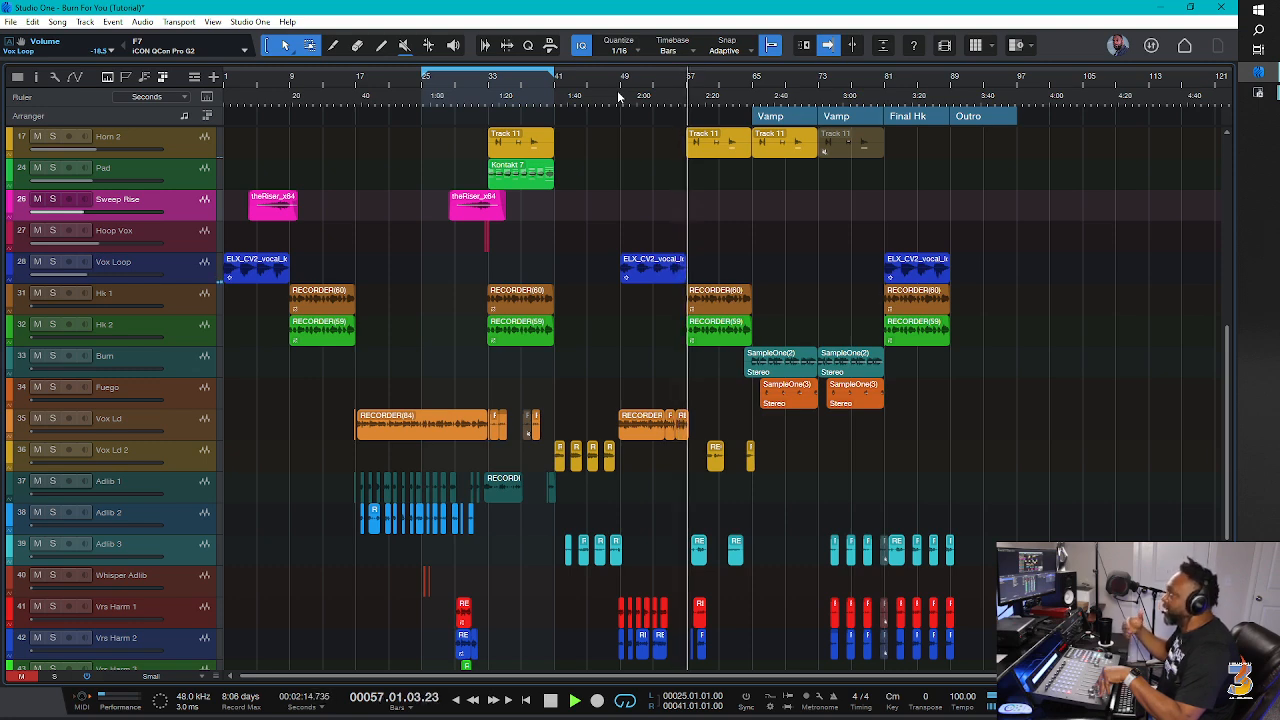
click(618, 97)
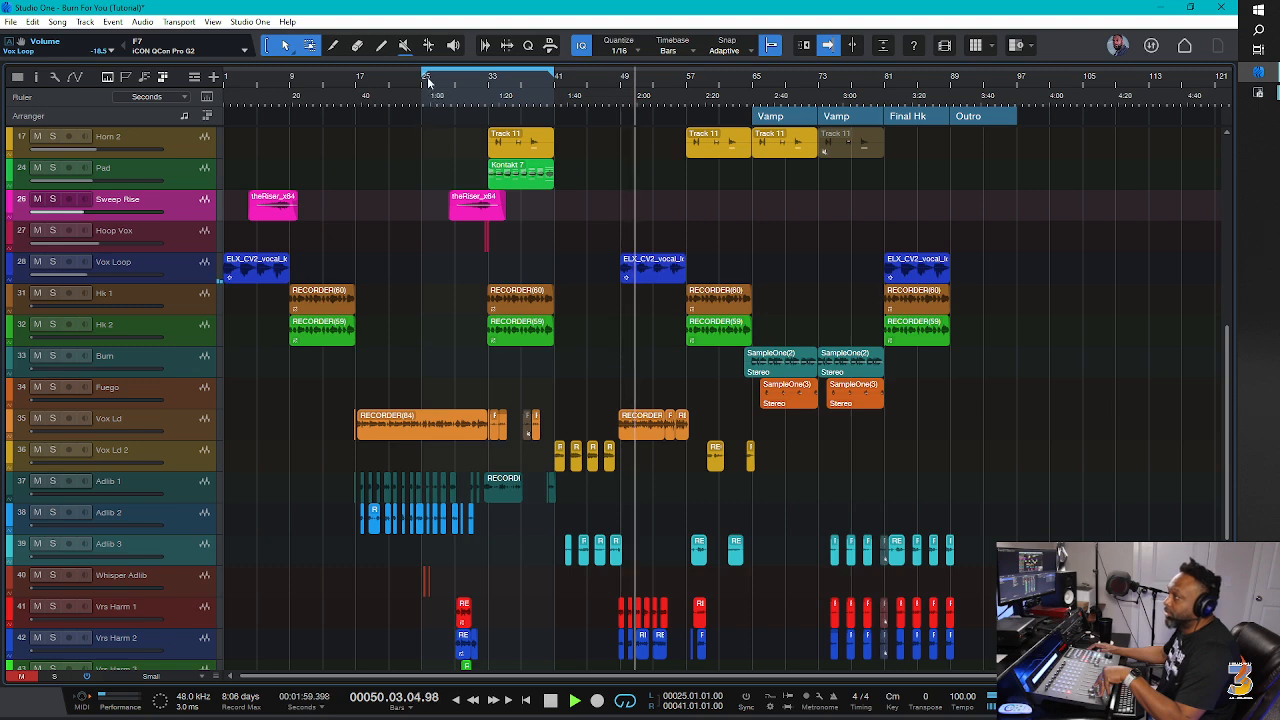
Extend the loop range to start at bar 9, return to the song start, and save the song.
drag(424, 76, 281, 87)
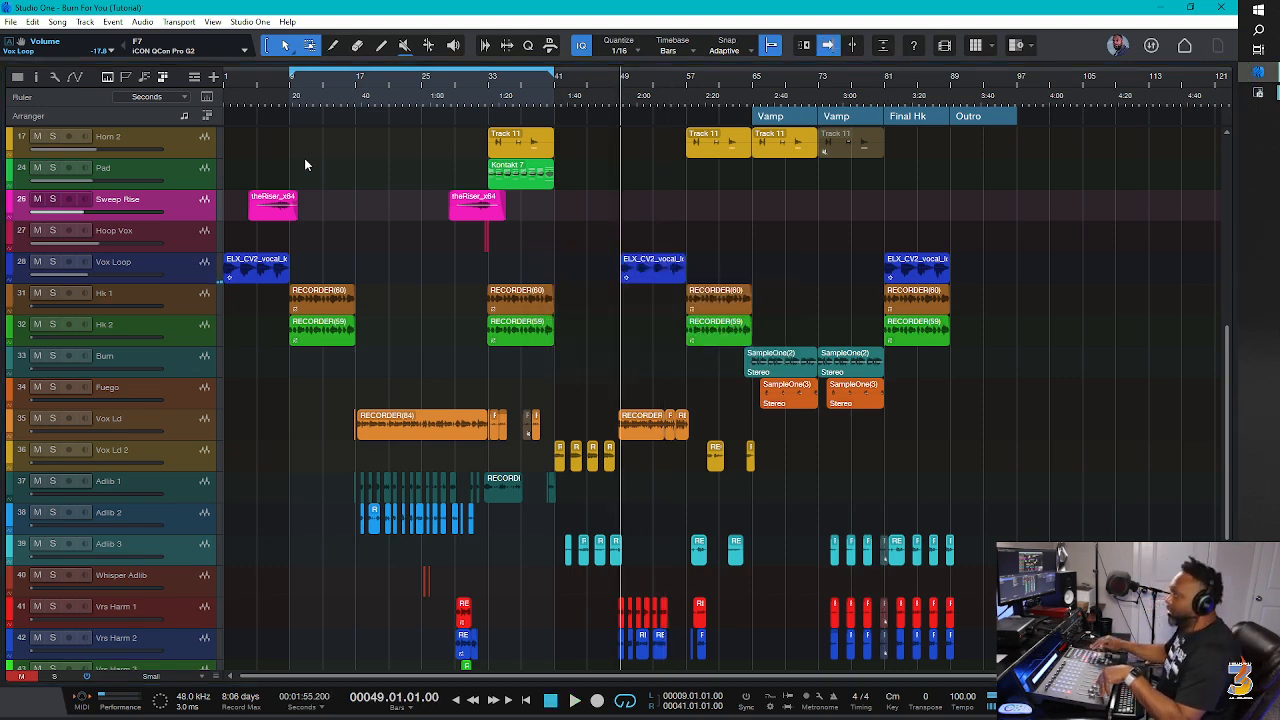
scroll(347, 216, down, 2)
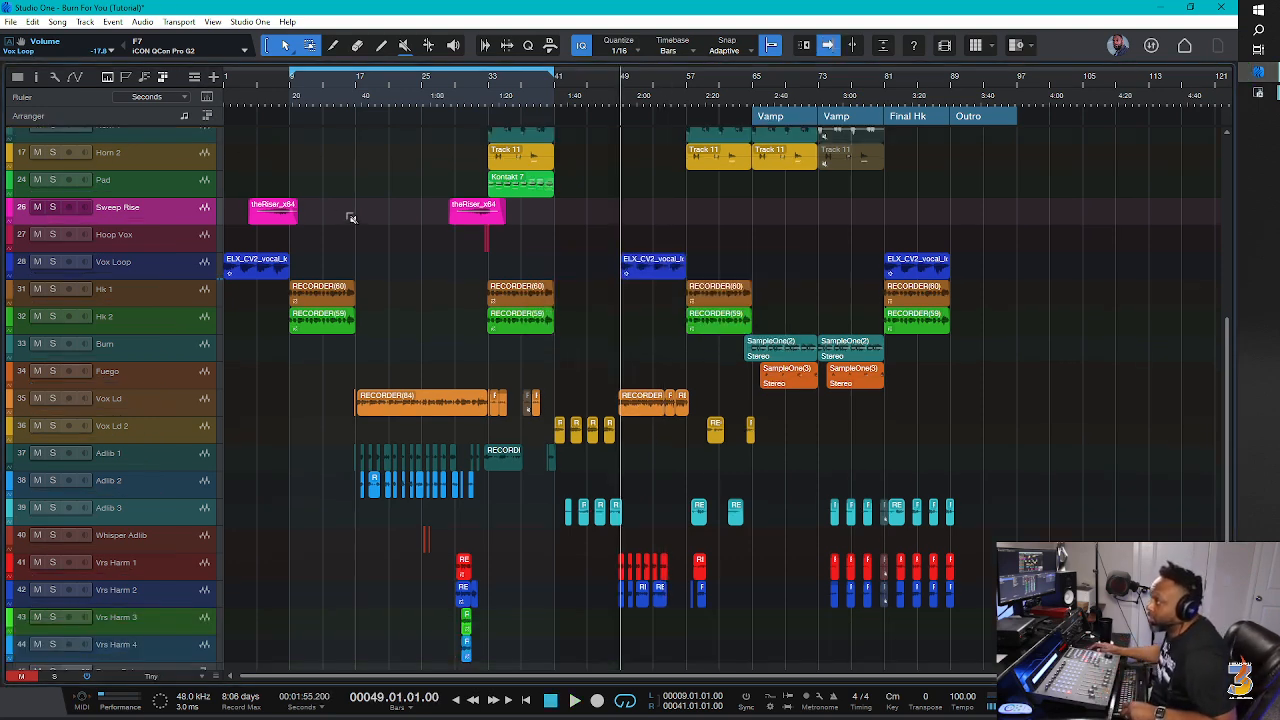
key(comma)
key(ctrl+s)
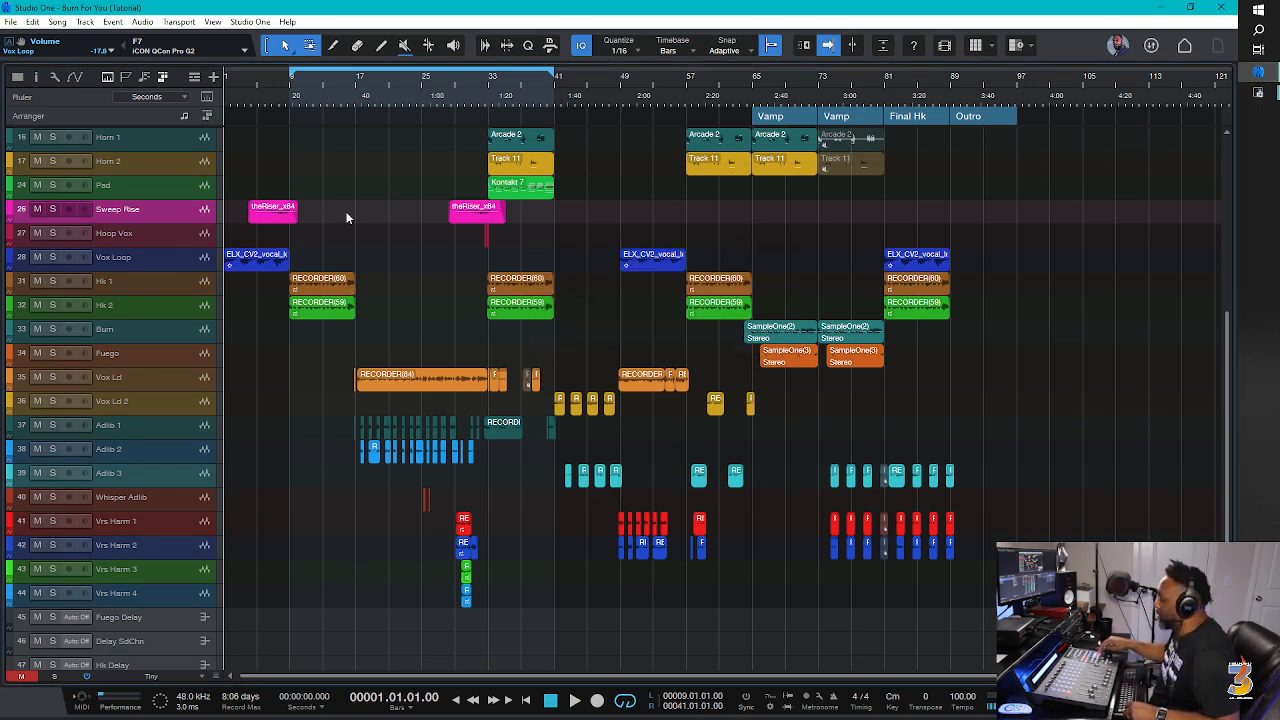
key(F3)
key(F3)
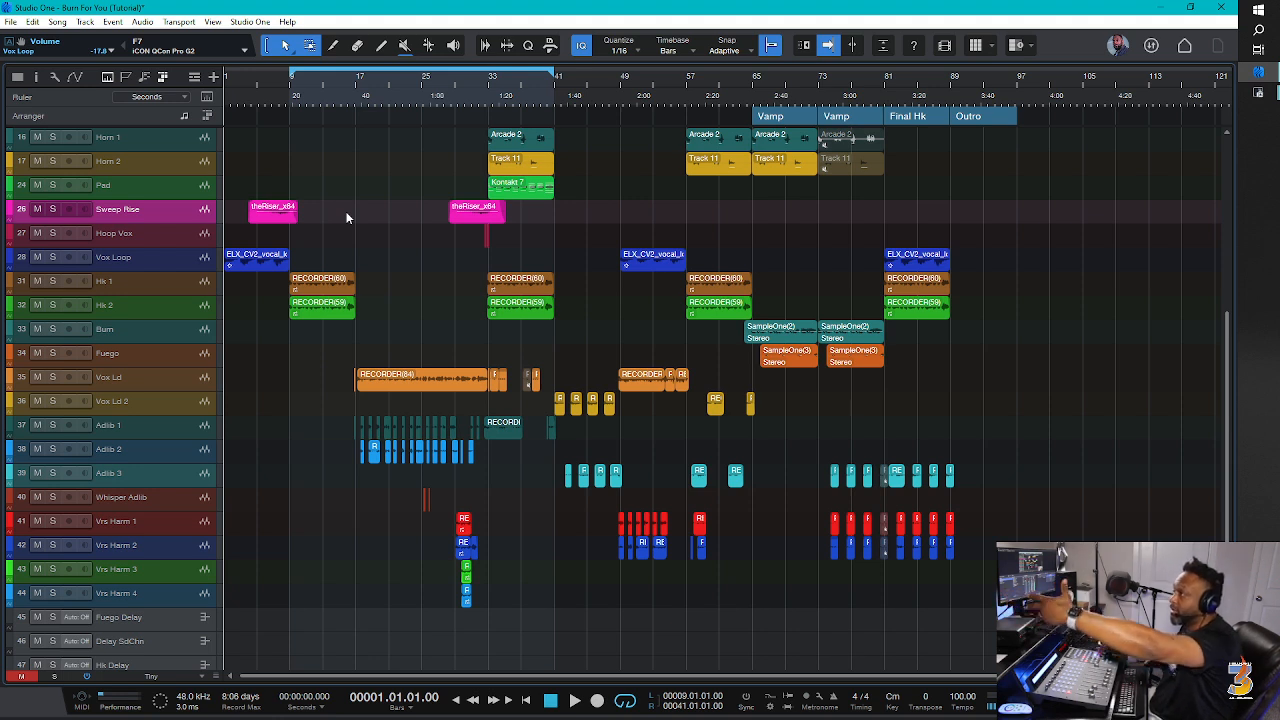
Play the song from the start, shorten the loop range to end at bar 17, stop playback, and save.
key(space)
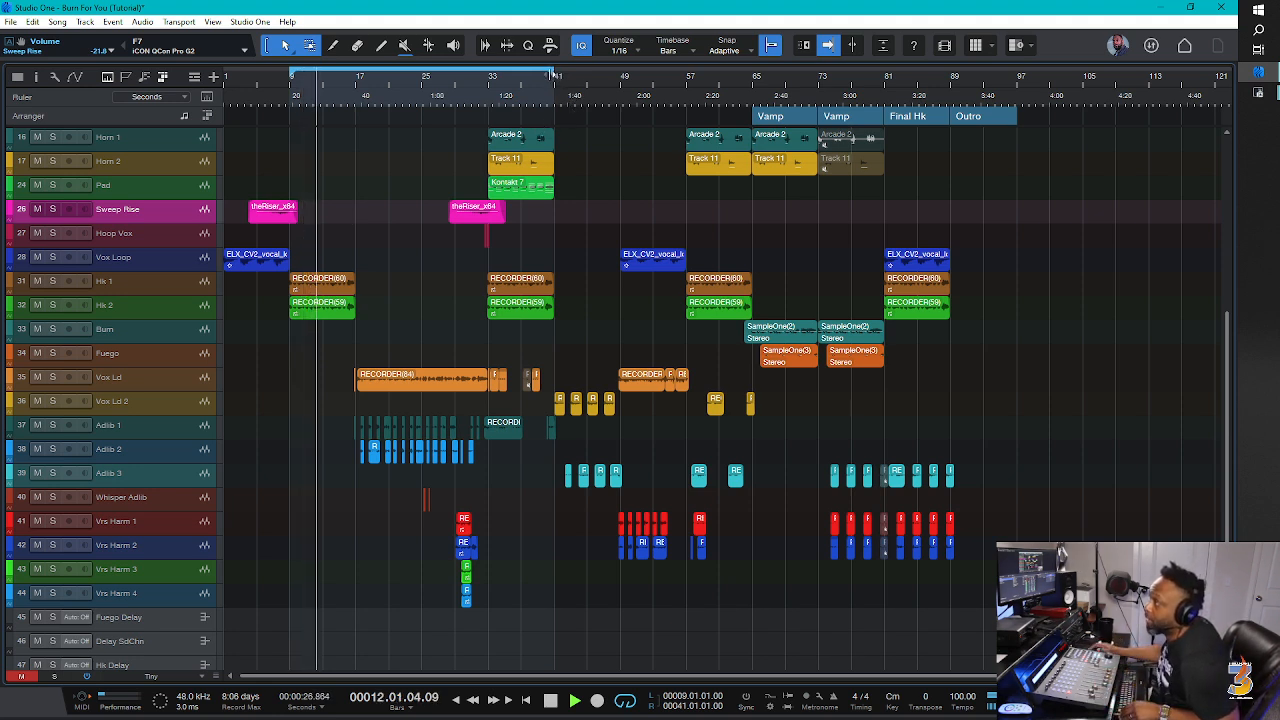
drag(556, 78, 361, 95)
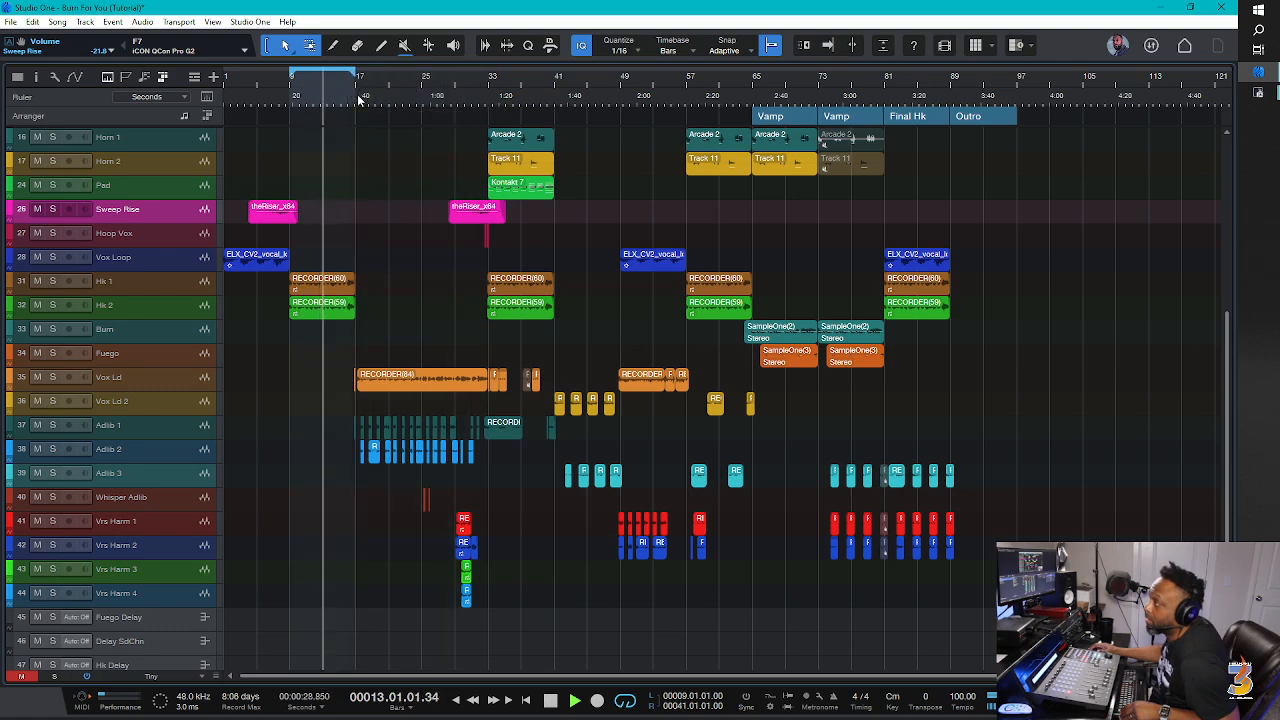
scroll(351, 211, up, 2)
scroll(354, 214, up, 2)
scroll(352, 212, up, 4)
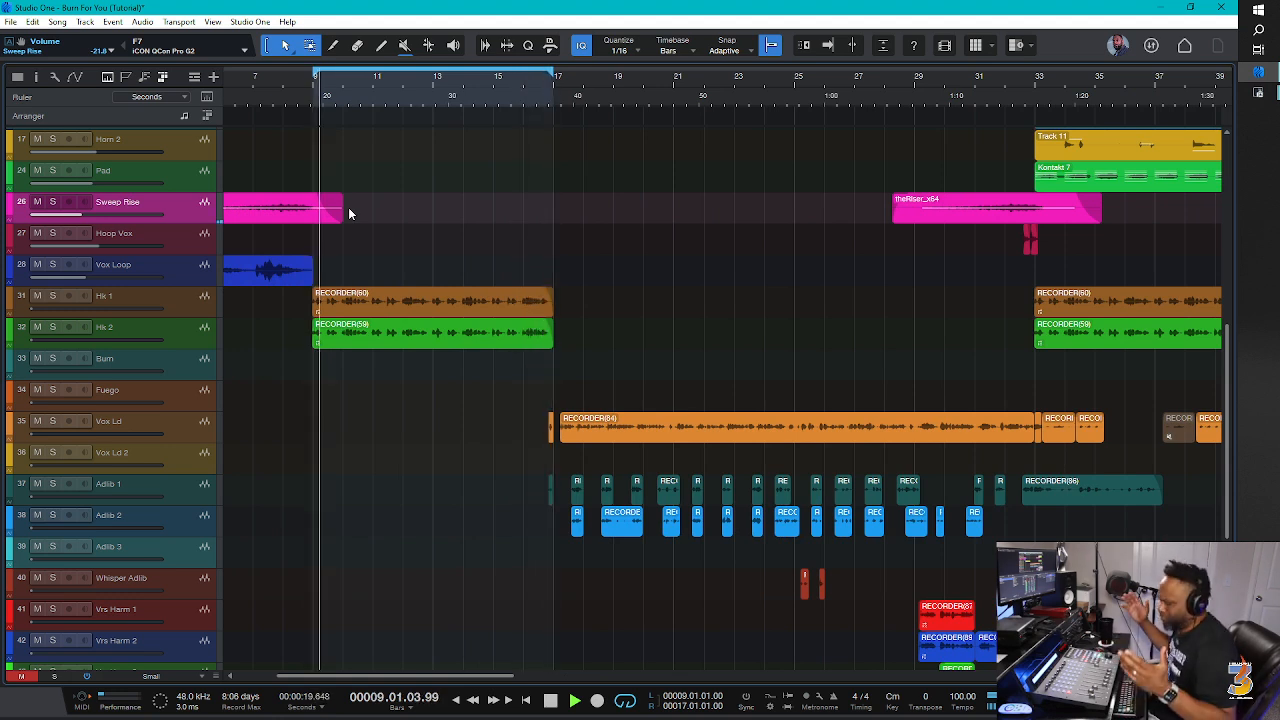
key(space)
key(ctrl+s)
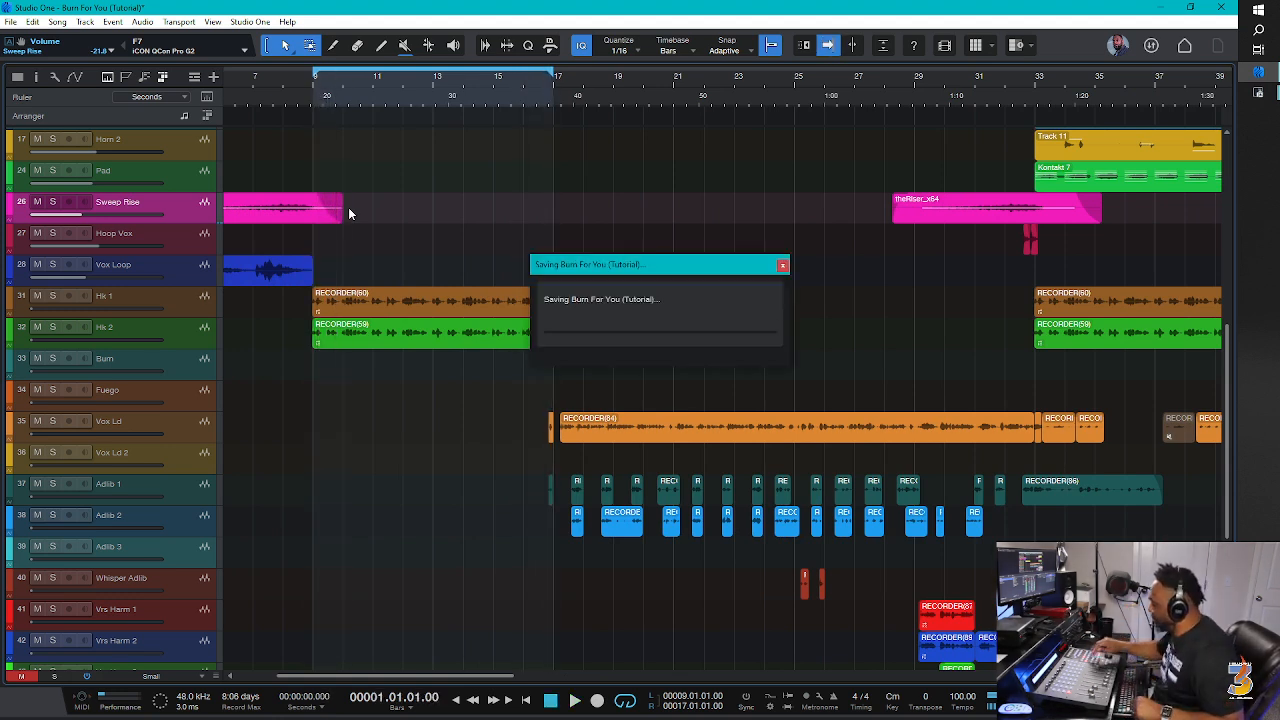
In the mixer, recolor the Hk 2 channel in the same brown as Hk 1.
key(F3)
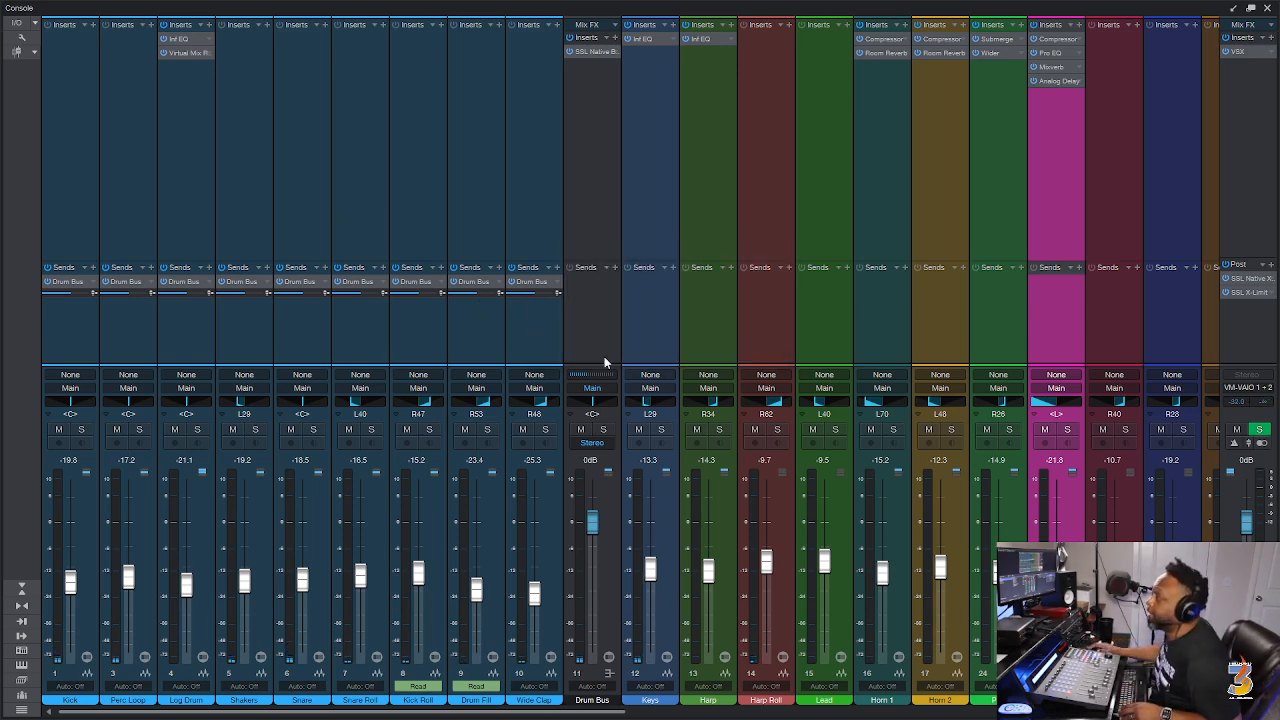
drag(624, 714, 980, 717)
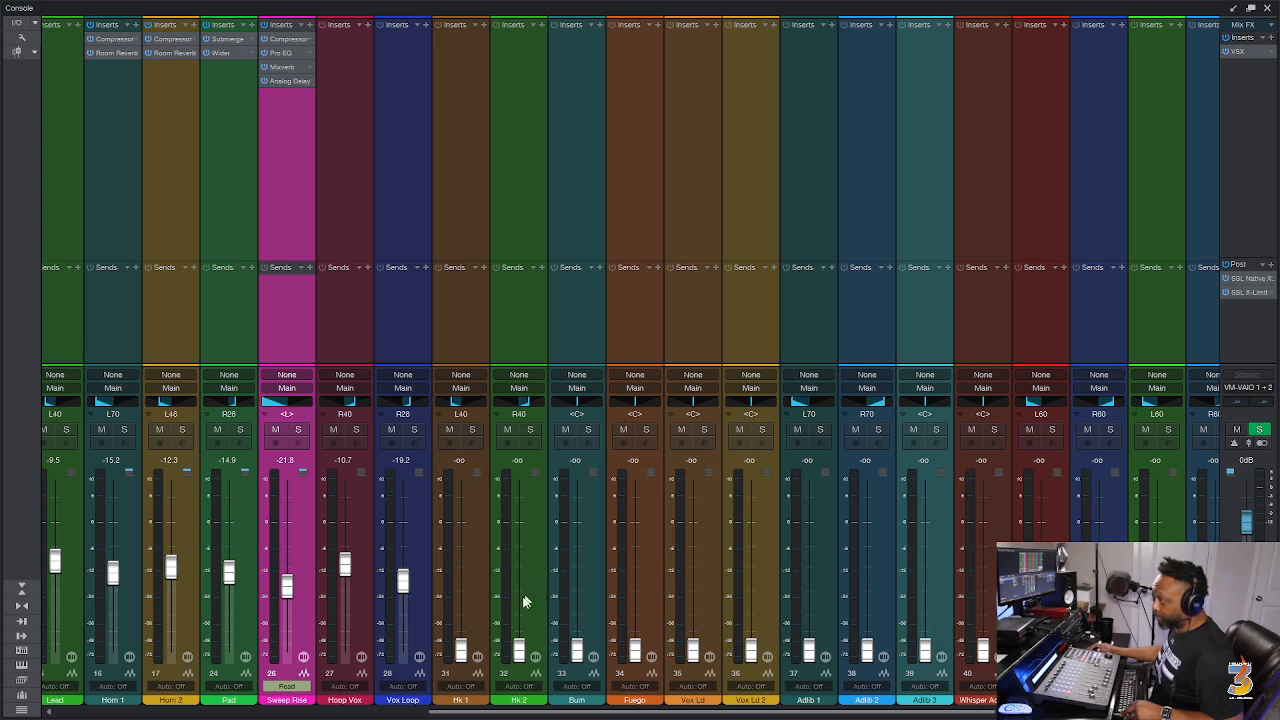
click(478, 494)
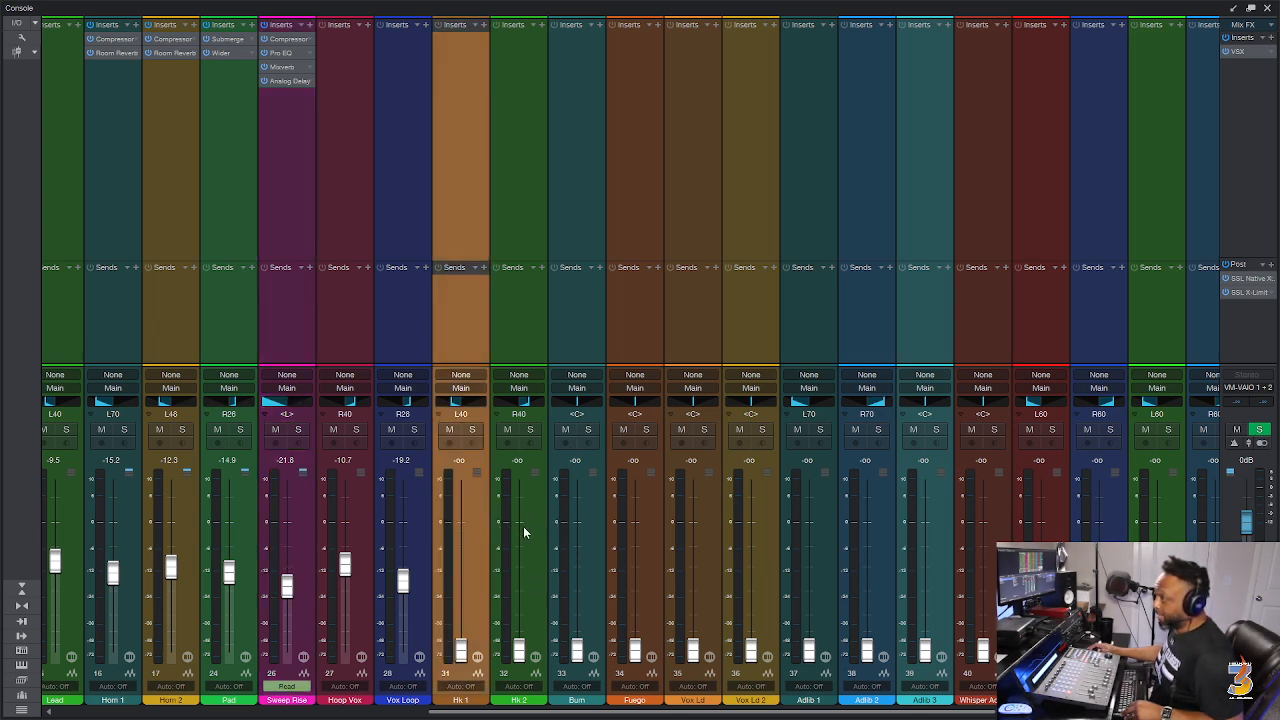
drag(620, 714, 637, 715)
shift+click(488, 570)
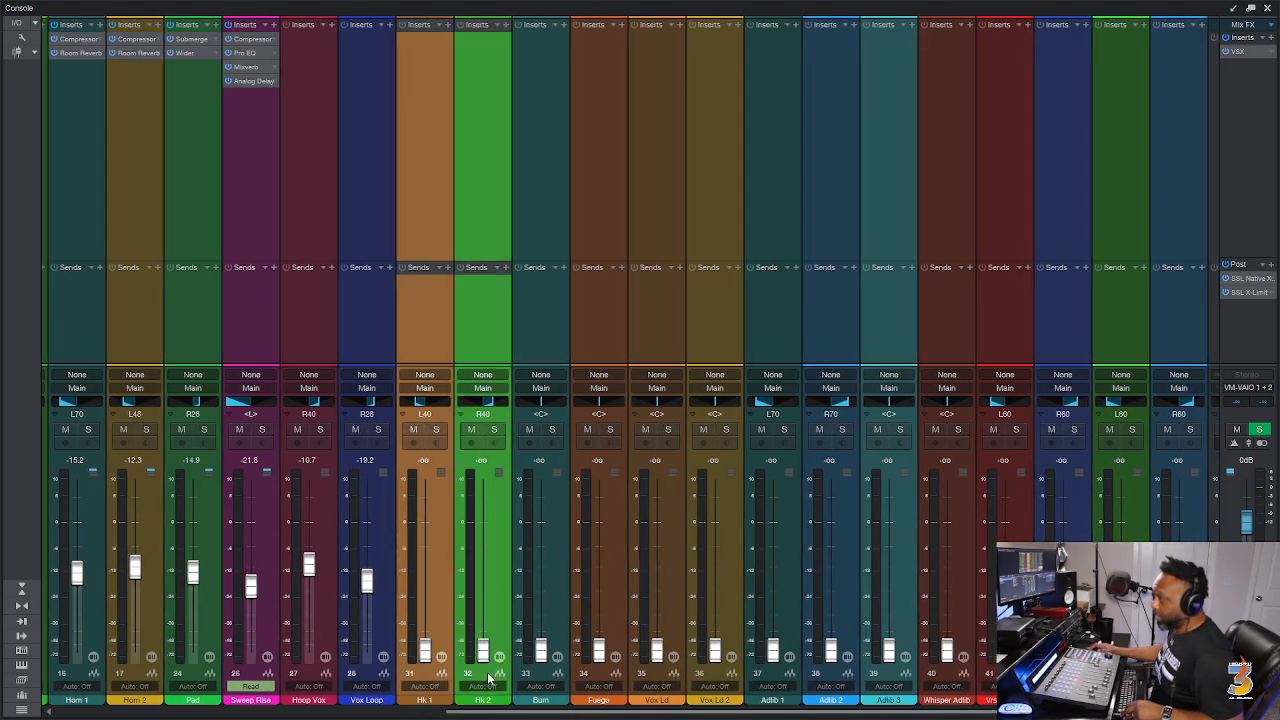
click(447, 706)
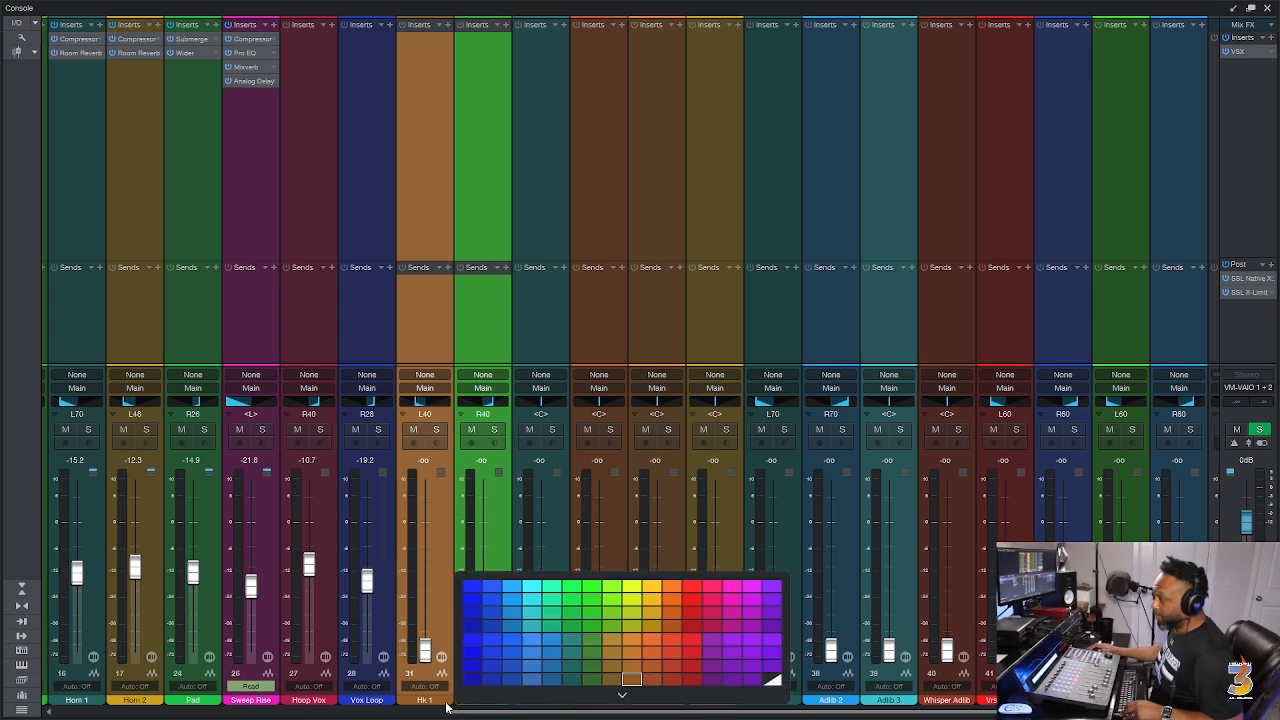
click(631, 679)
click(480, 549)
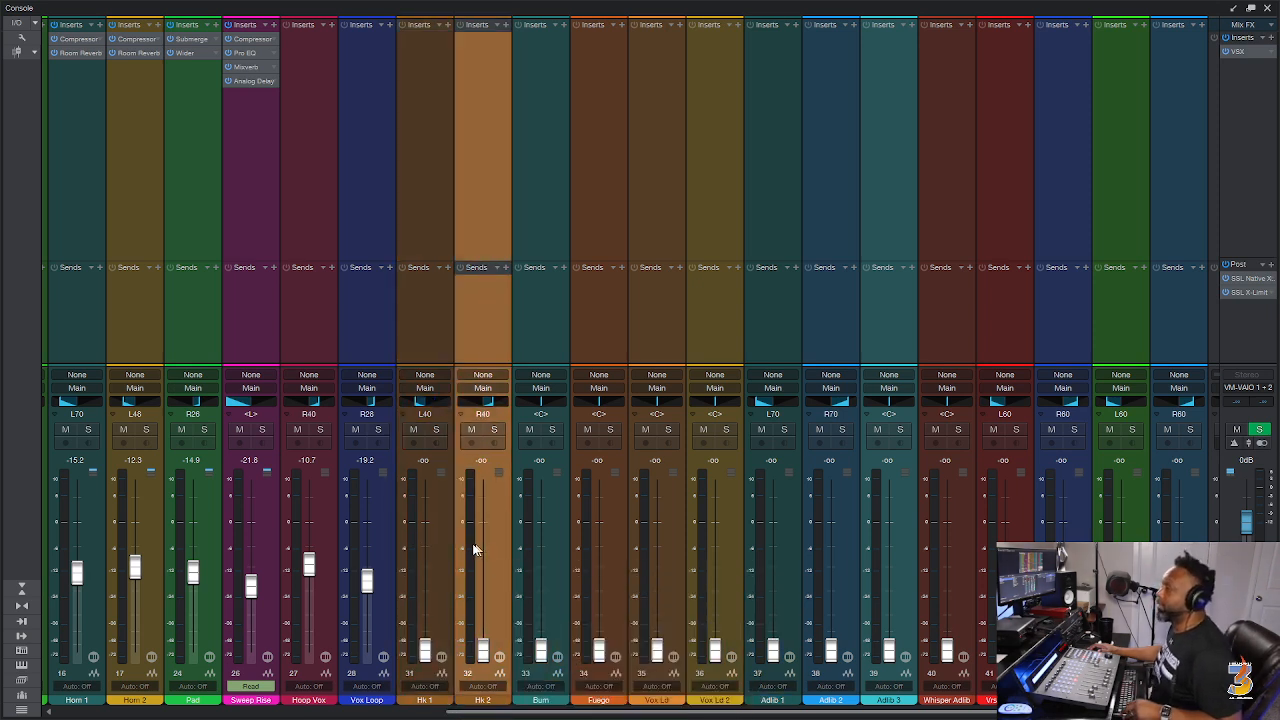
shift+click(451, 549)
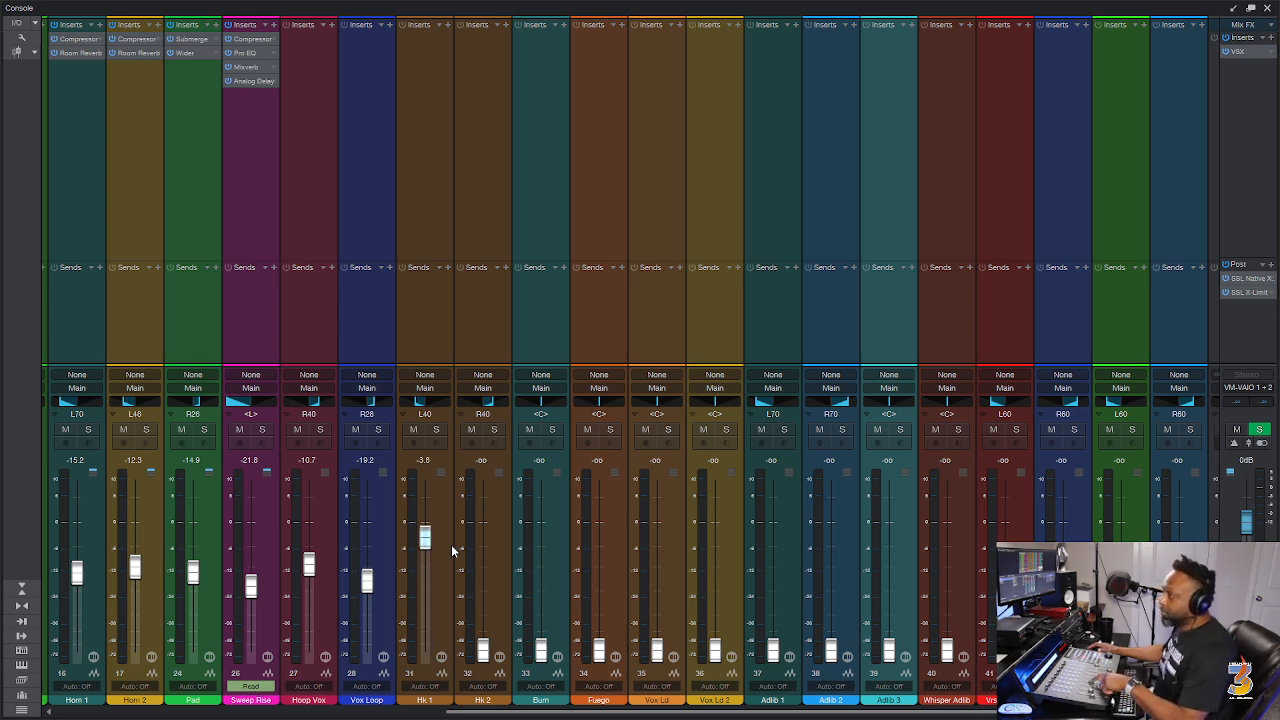
Solo the Hk 1 channel, save the song, and play the arrangement from bar 9 to hear the hook vocal.
click(433, 432)
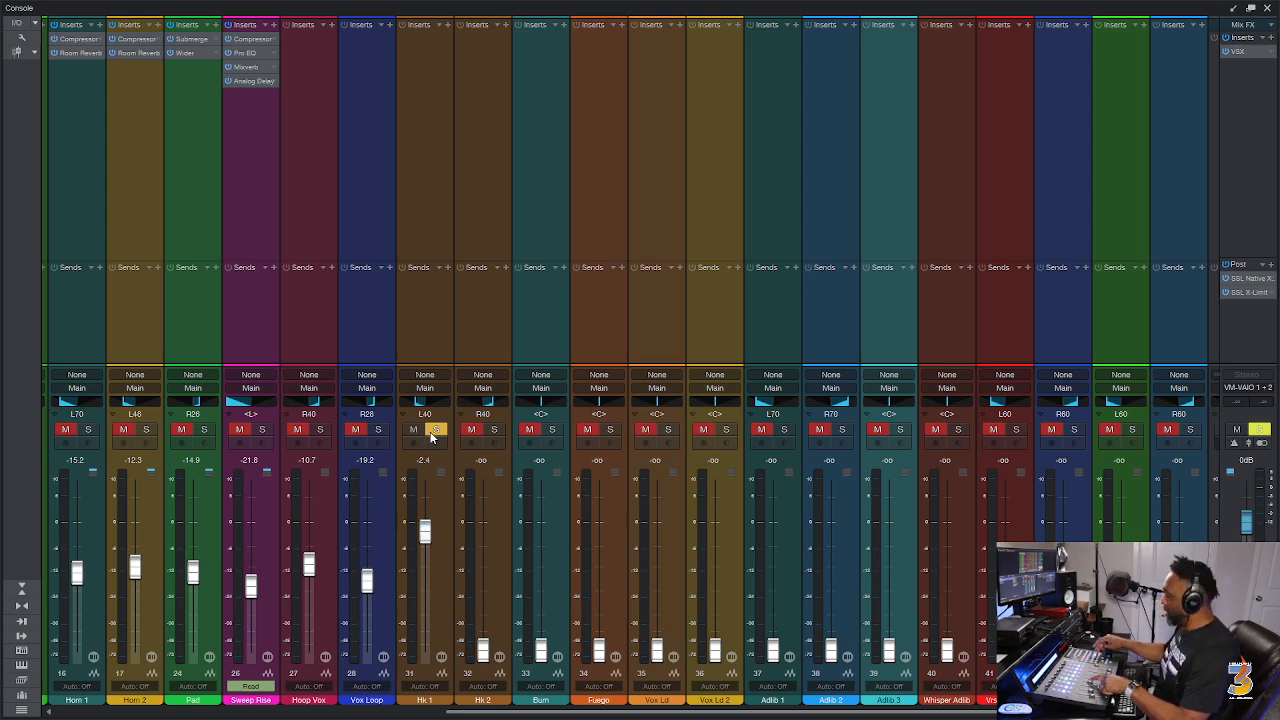
key(F3)
key(ctrl+s)
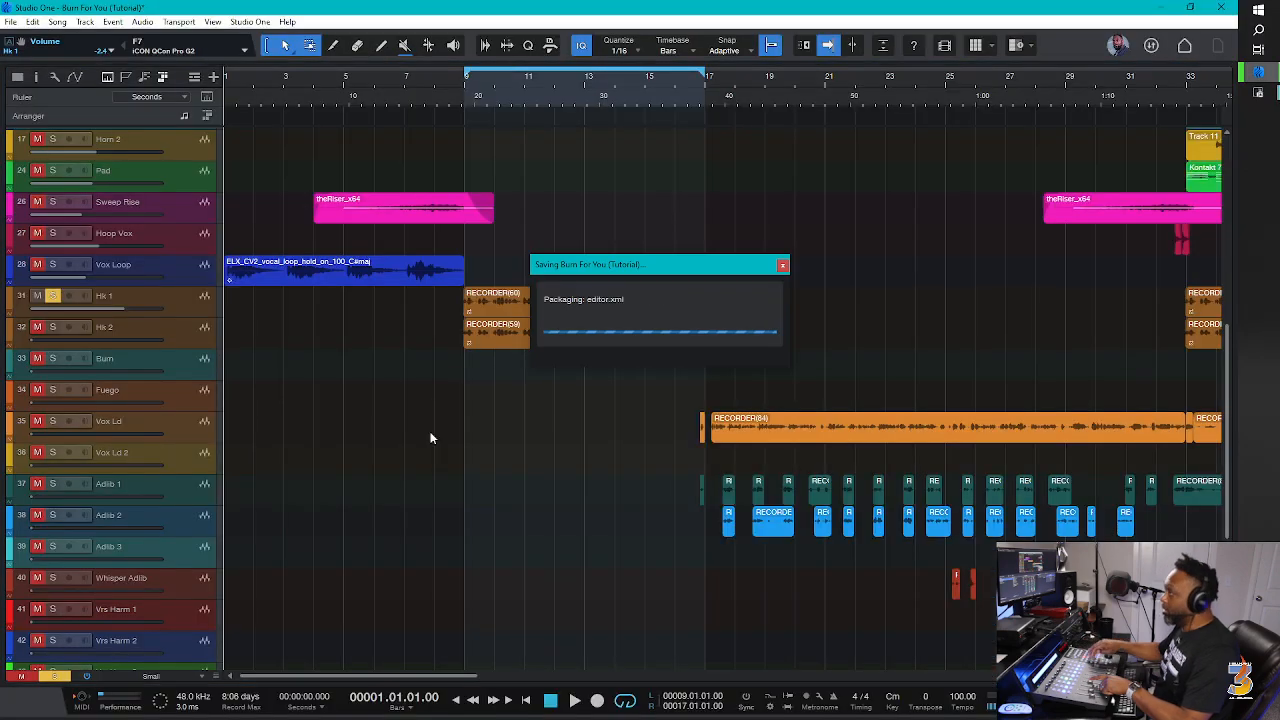
click(466, 90)
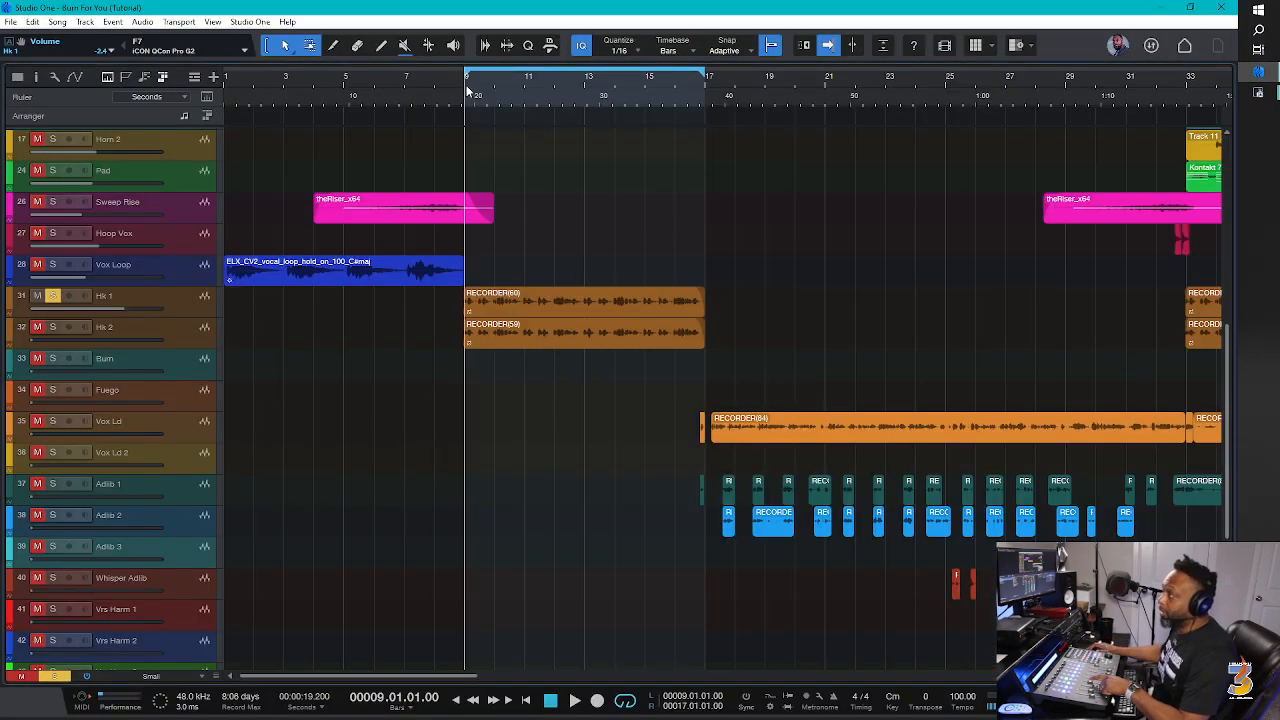
key(space)
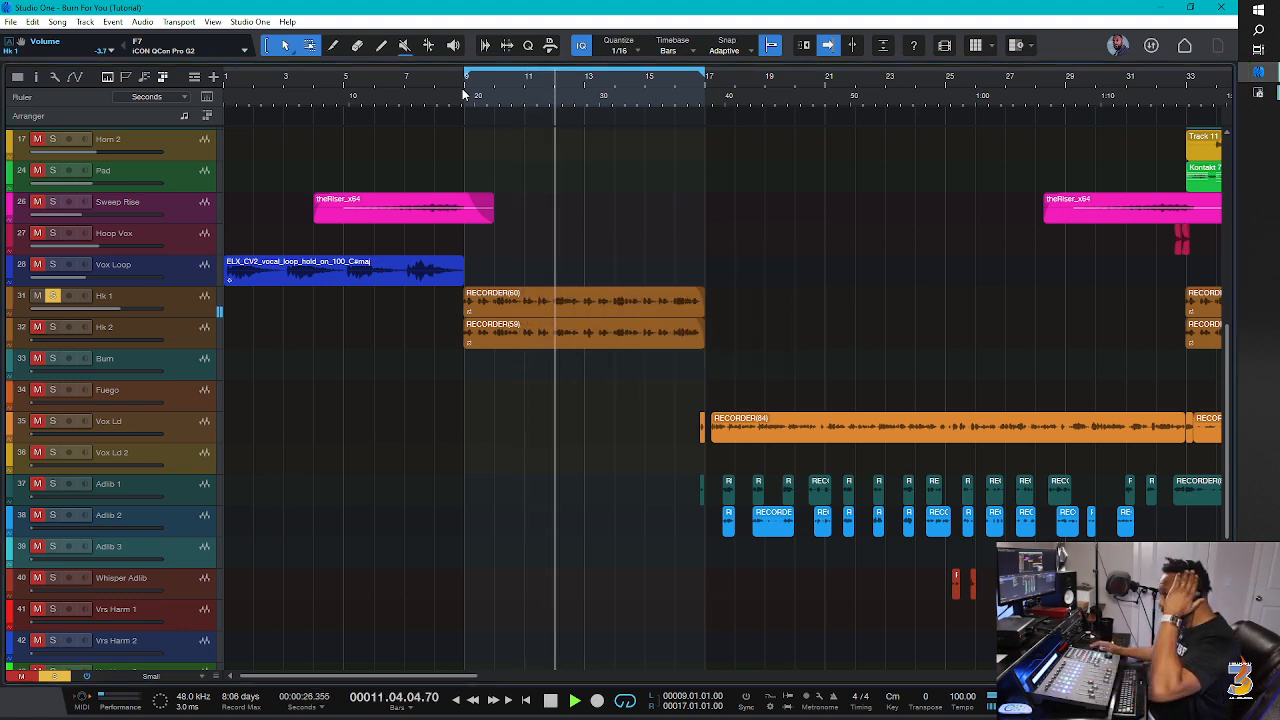
In the mixer, insert Antares Auto-Key on Hk 1, play the vocal to detect its key, and close the plug-in window.
key(F3)
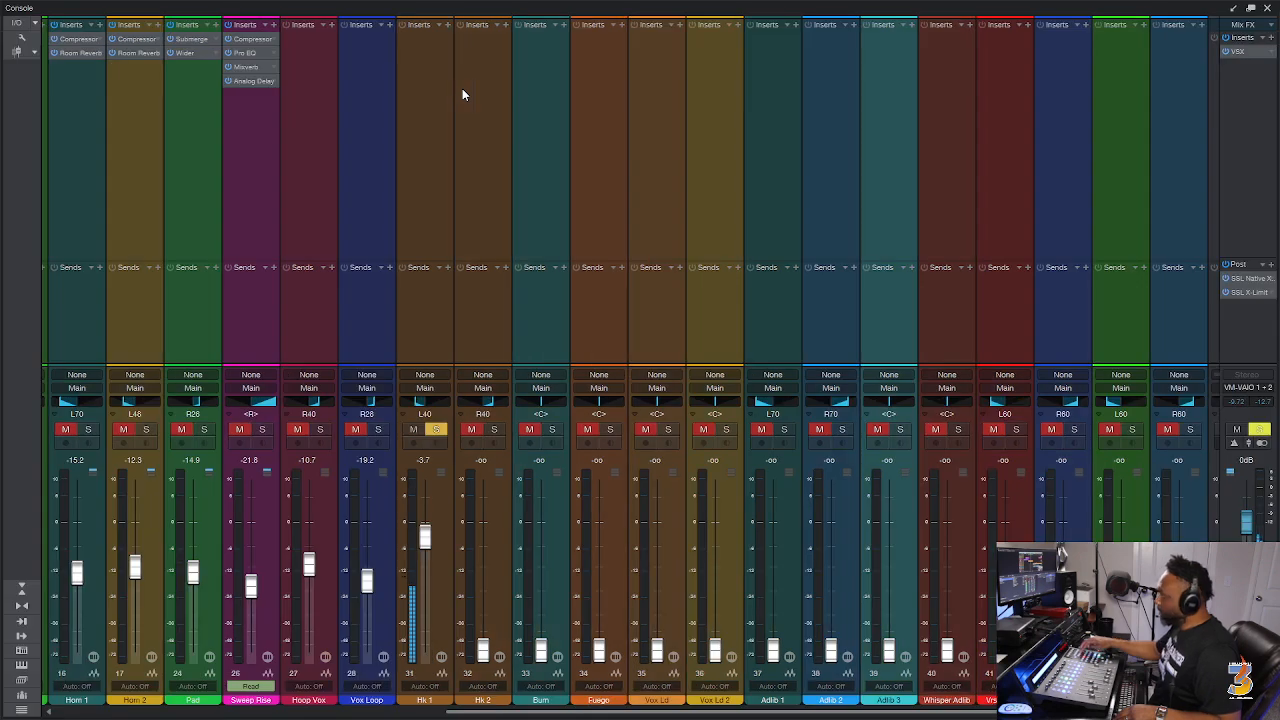
click(448, 25)
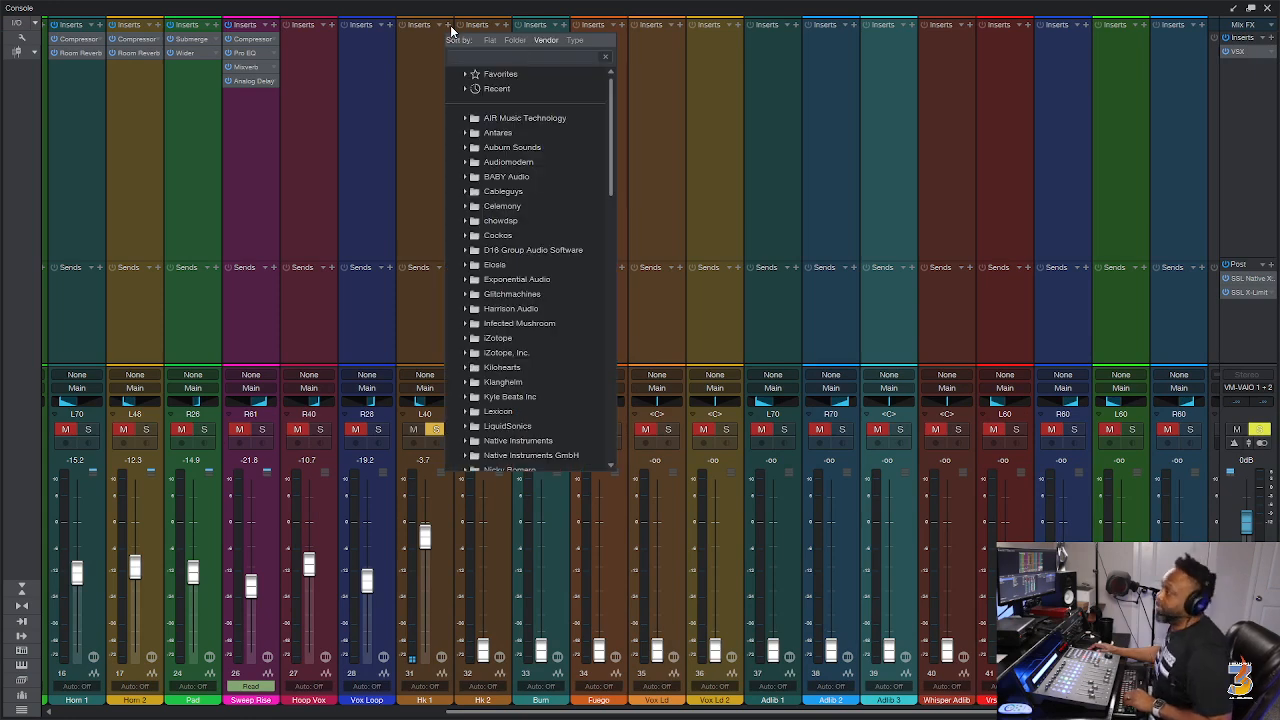
click(497, 133)
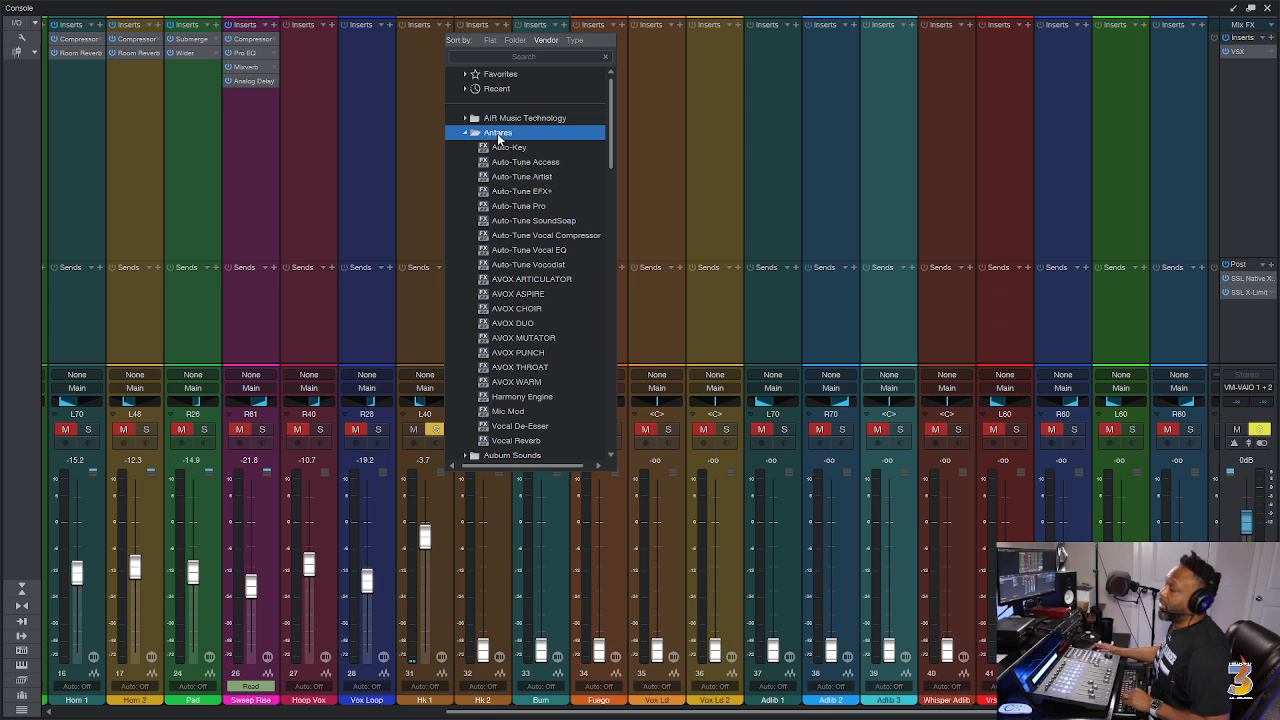
double_click(500, 145)
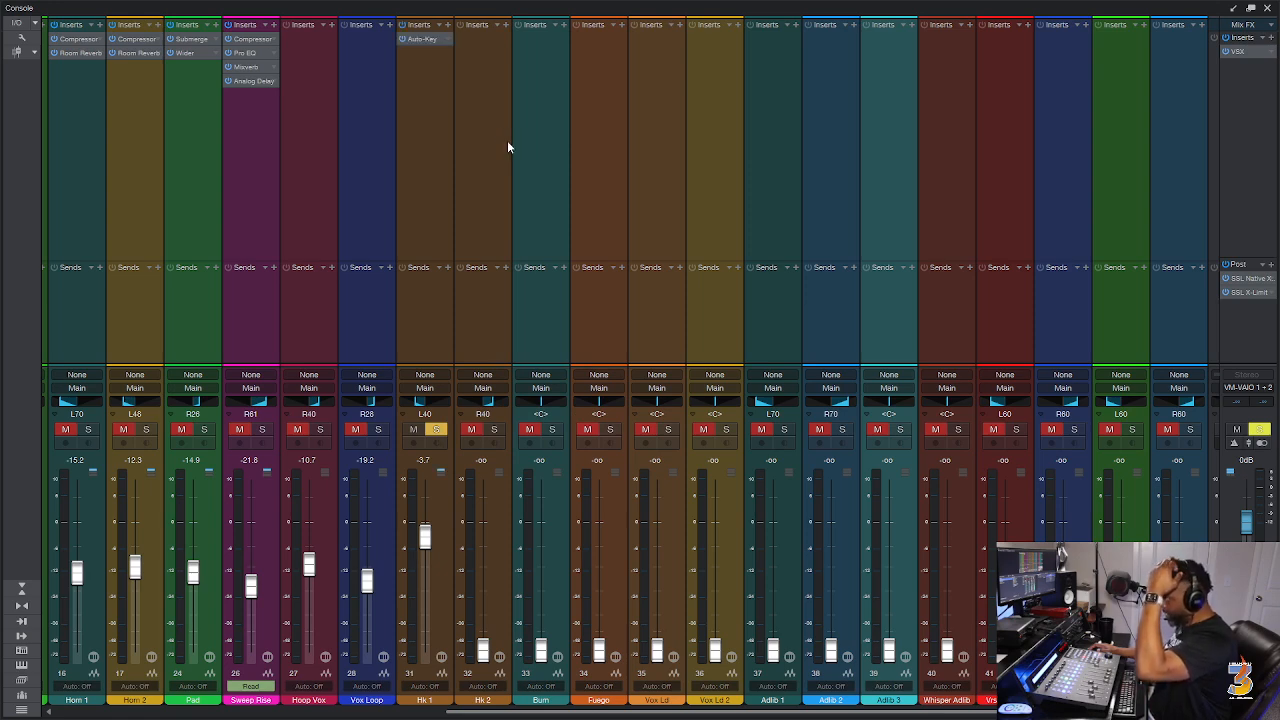
click(421, 41)
key(space)
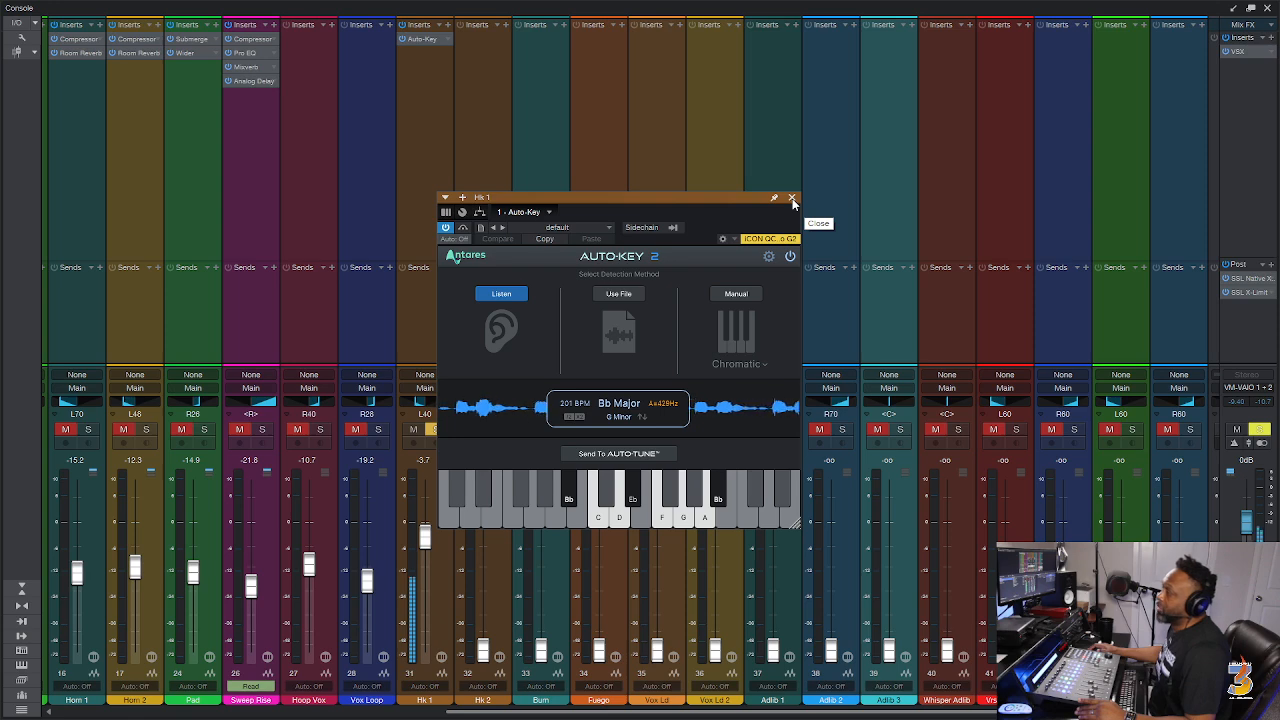
click(792, 199)
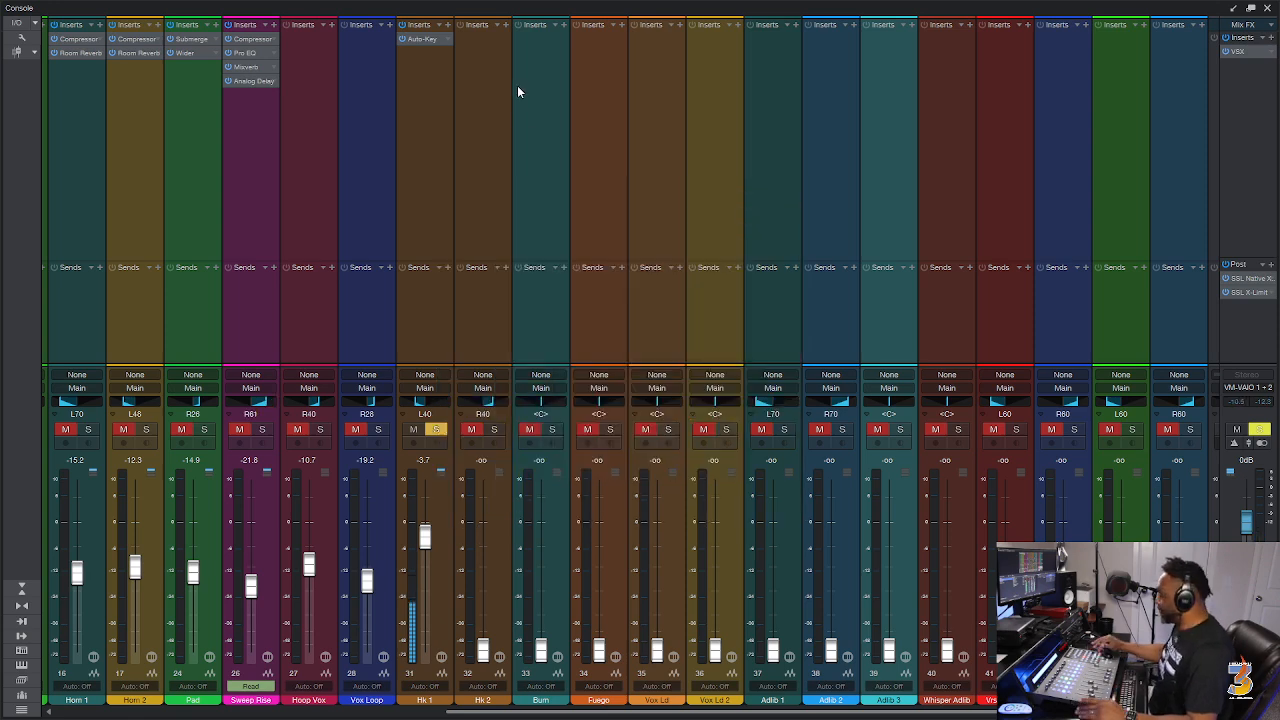
click(447, 25)
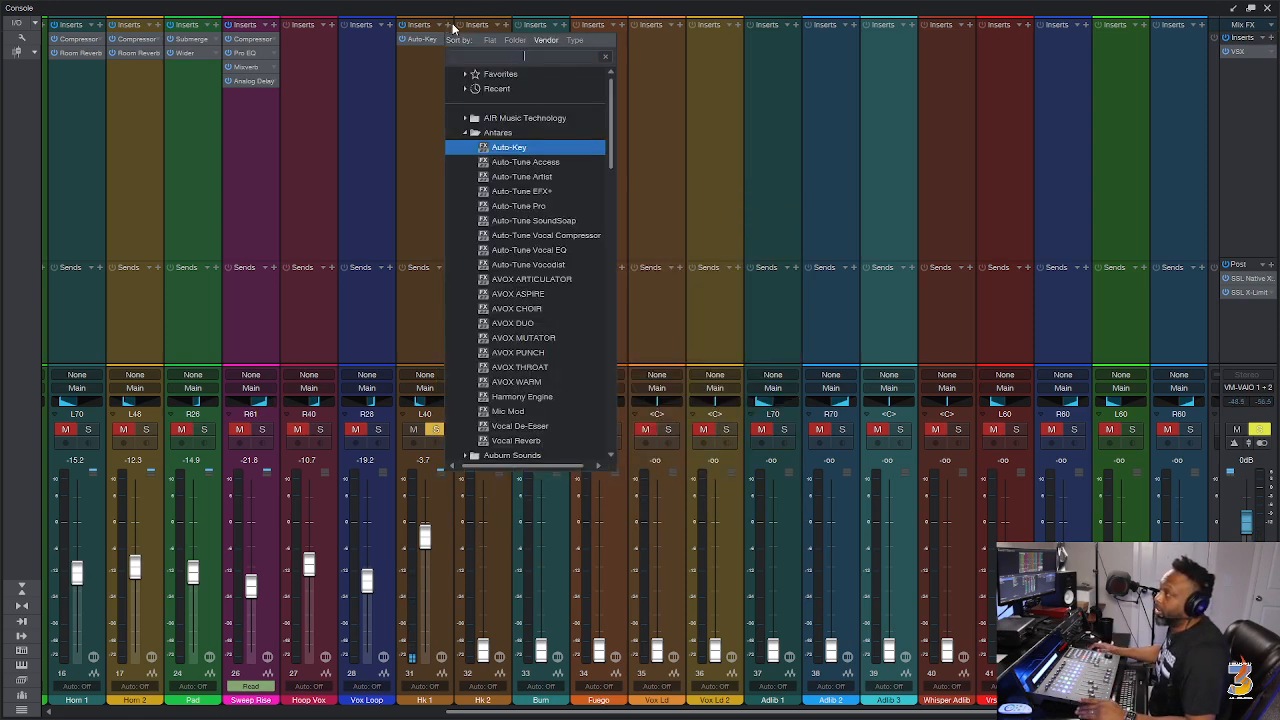
scroll(505, 155, down, 10)
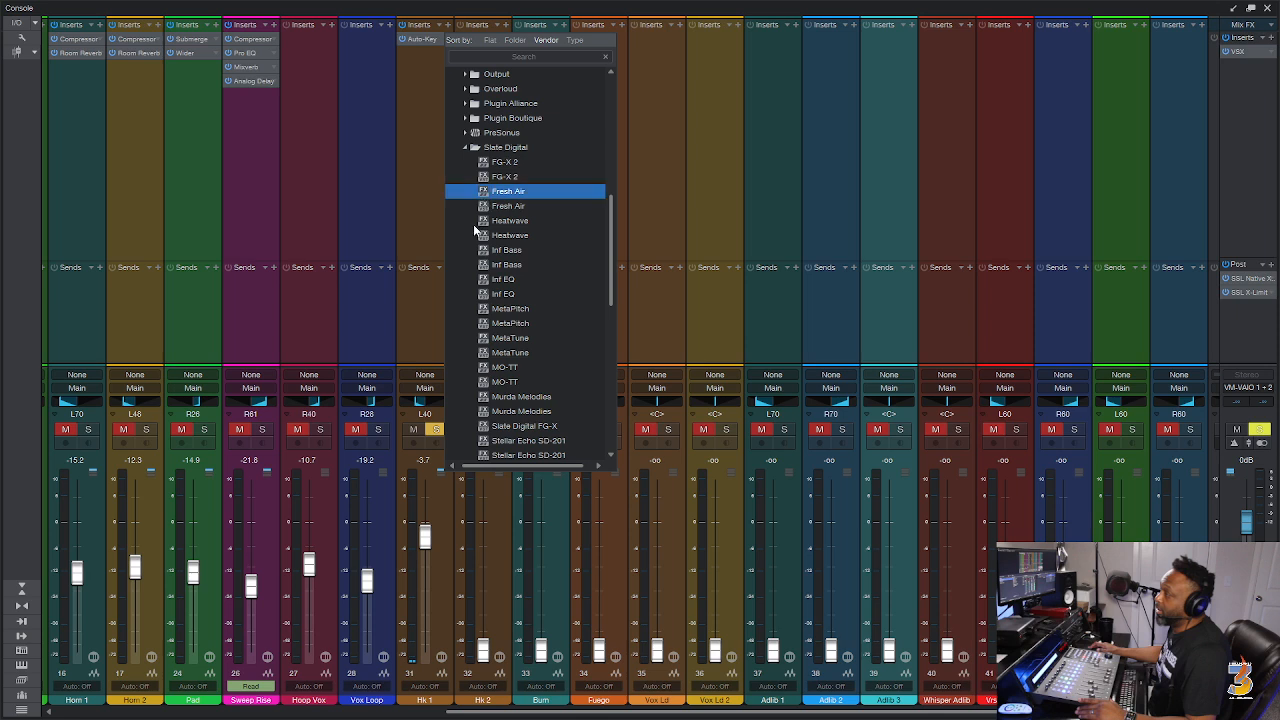
click(487, 276)
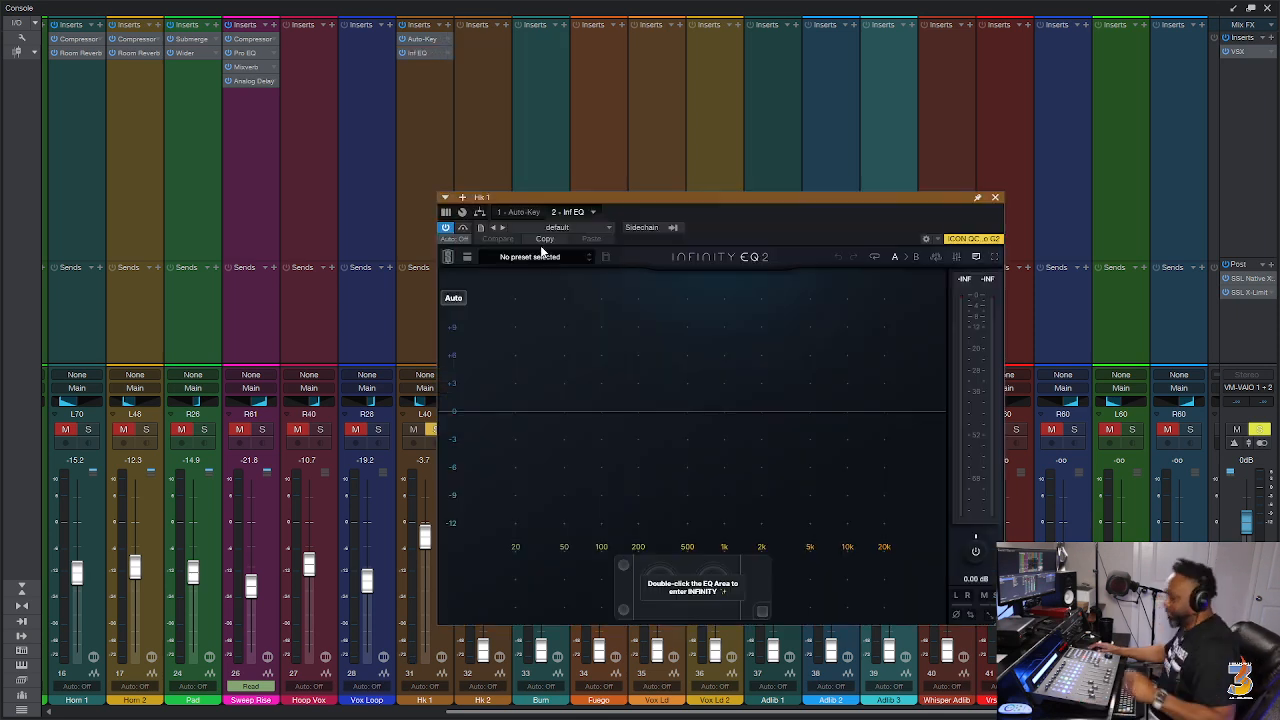
key(ctrl+z)
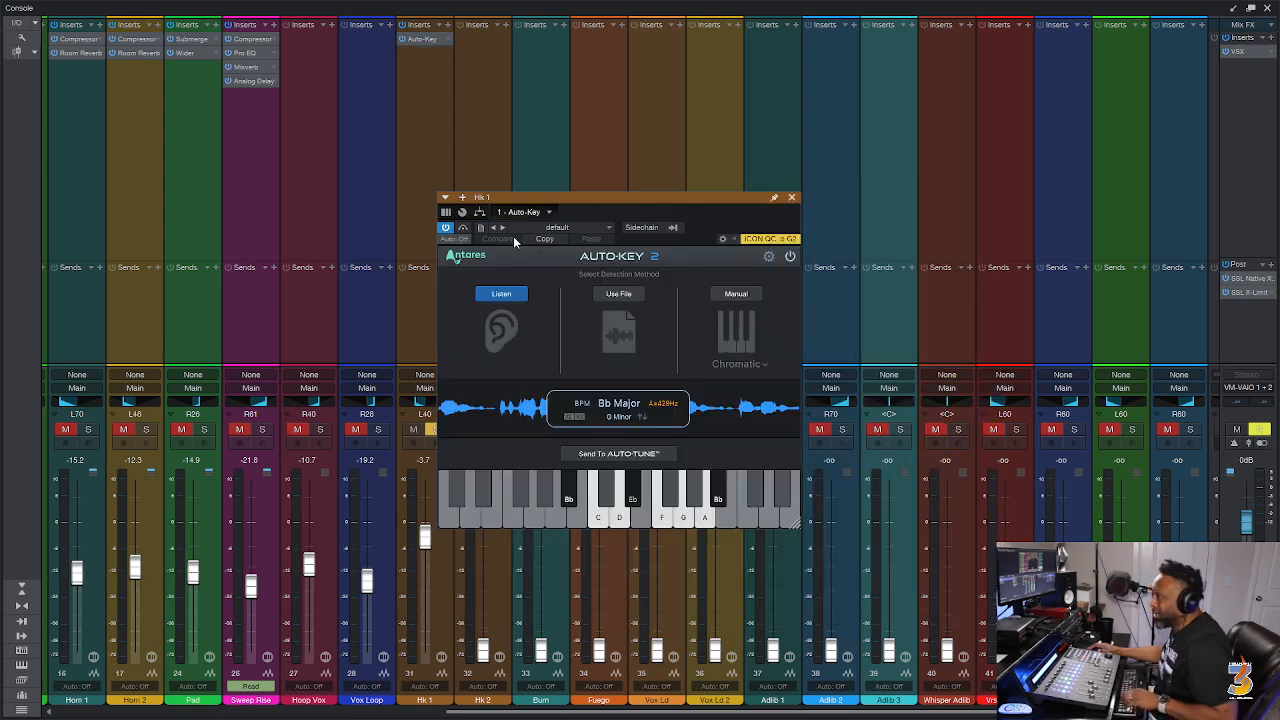
Search the plug-ins for "ssl", insert SSL Native X-EQ 2 on Hk 1, and reposition its window over the mixer.
click(452, 26)
text(ssl)
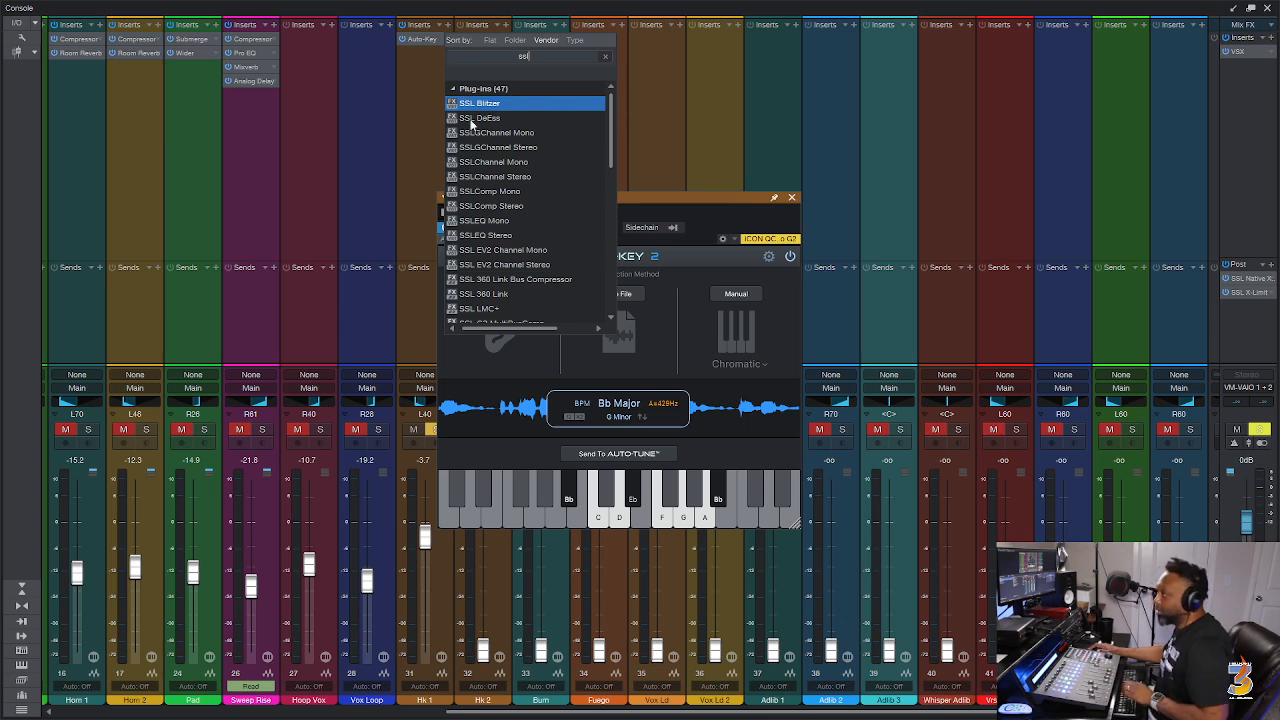
scroll(501, 207, down, 5)
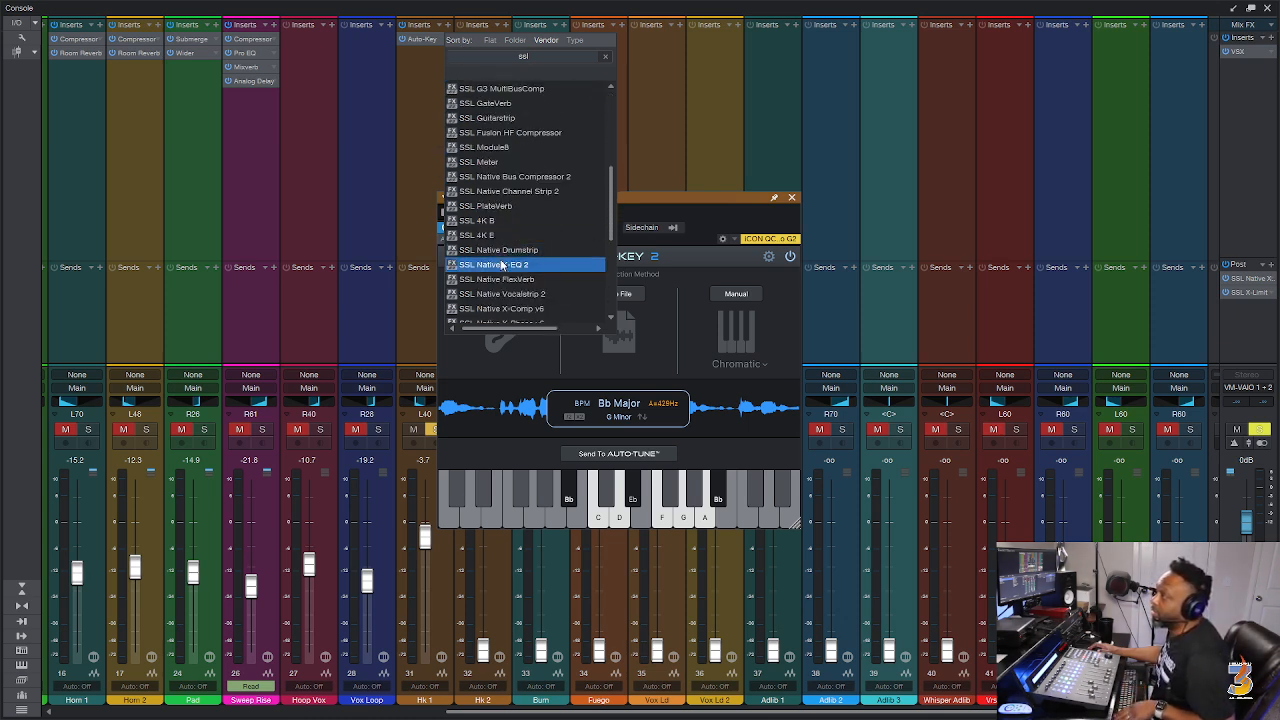
double_click(500, 268)
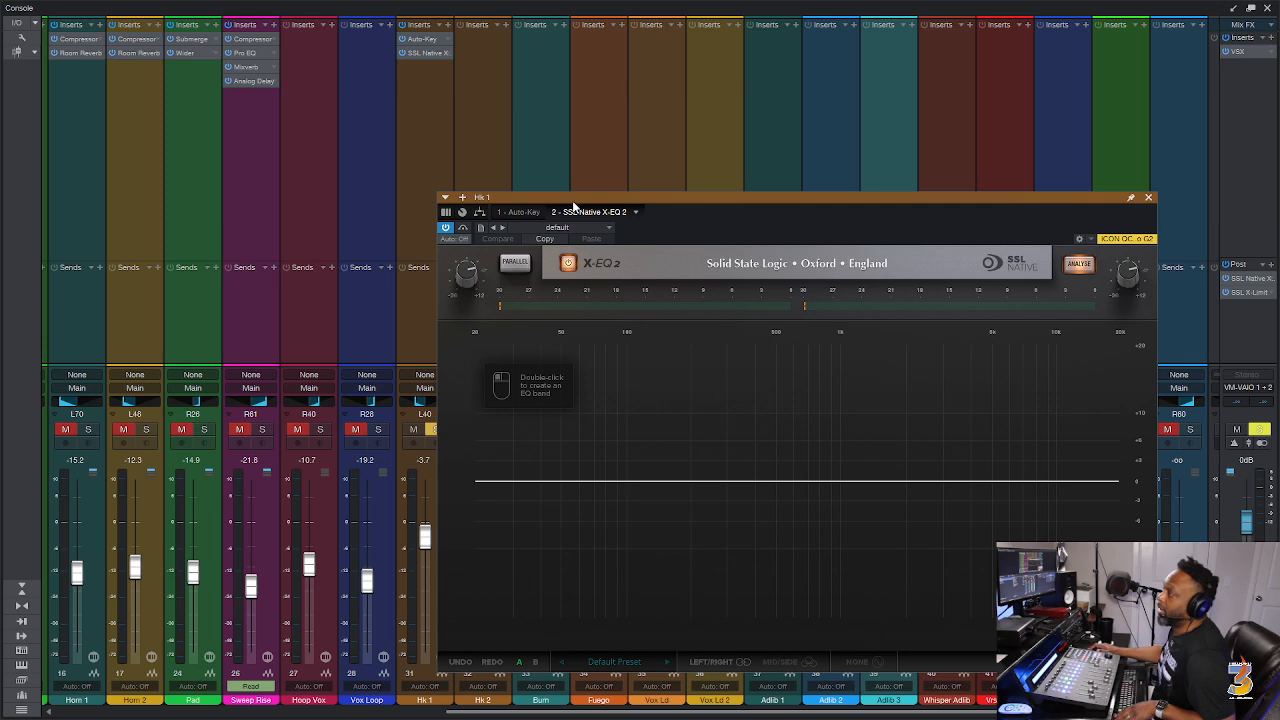
drag(570, 197, 420, 192)
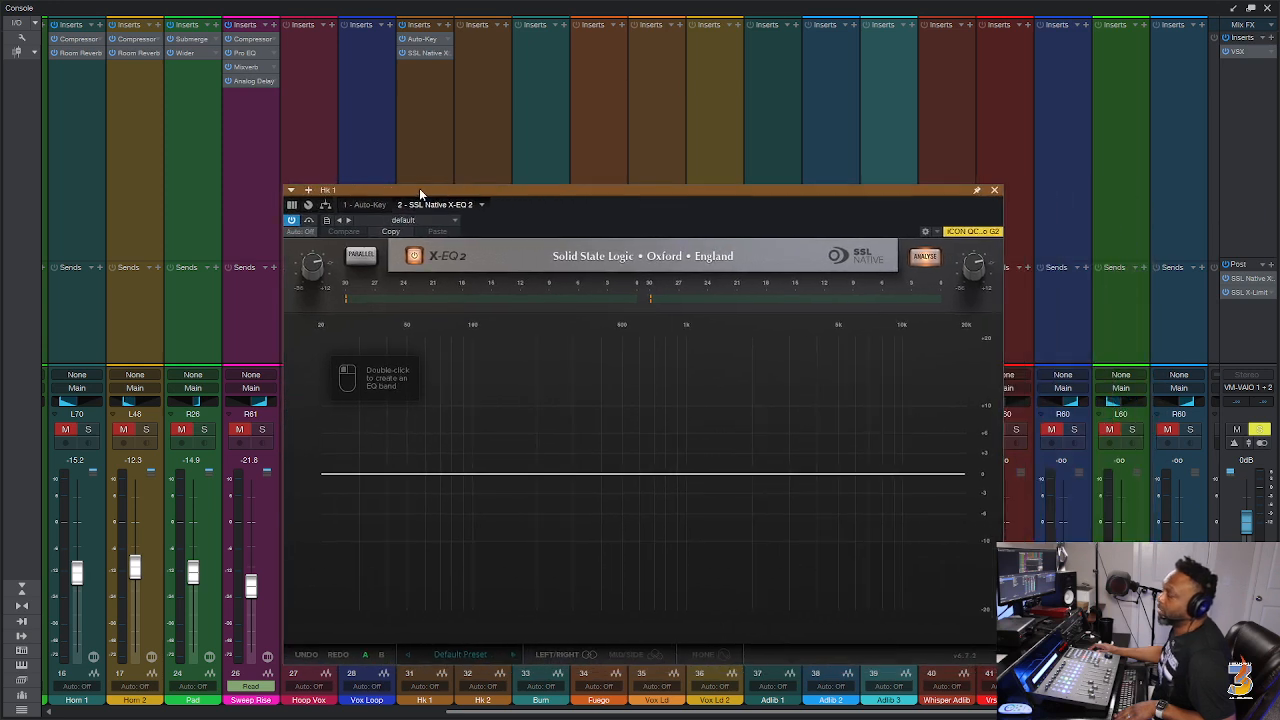
Create a high-pass band in the Hk 1 X-EQ 2 and raise its cutoff to just under 150 Hz.
double_click(393, 475)
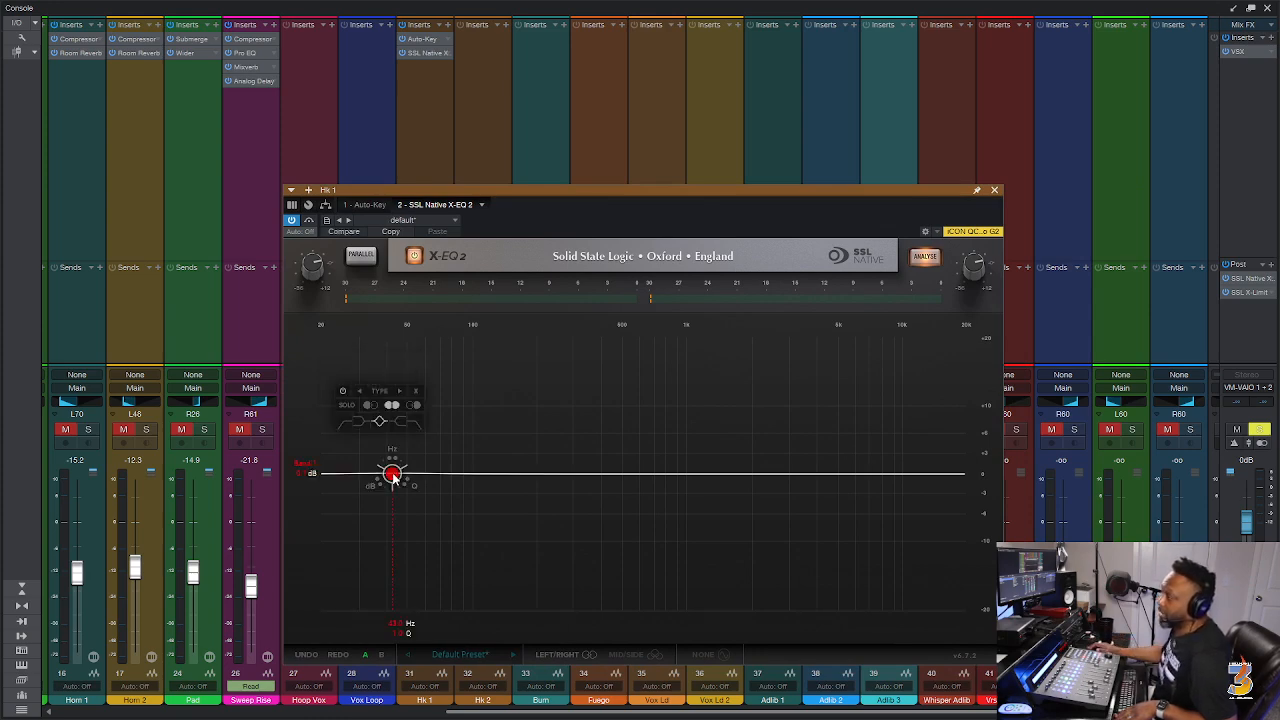
click(341, 423)
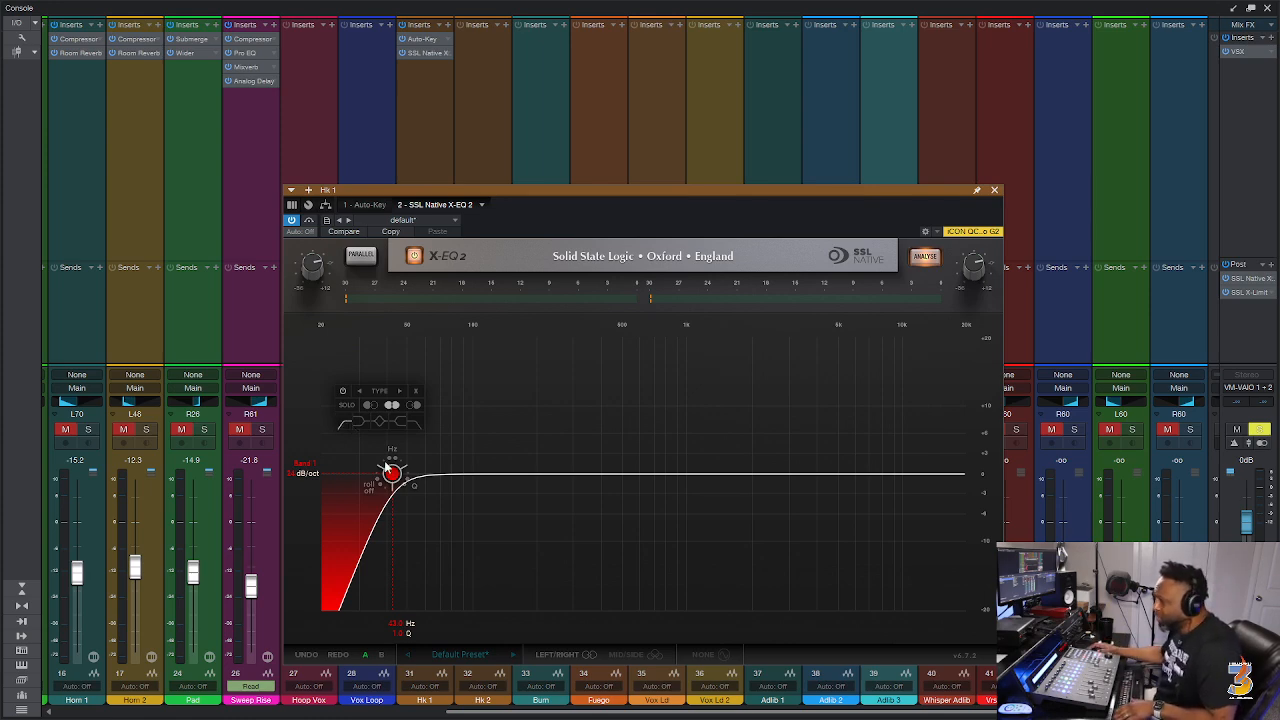
drag(387, 468, 436, 468)
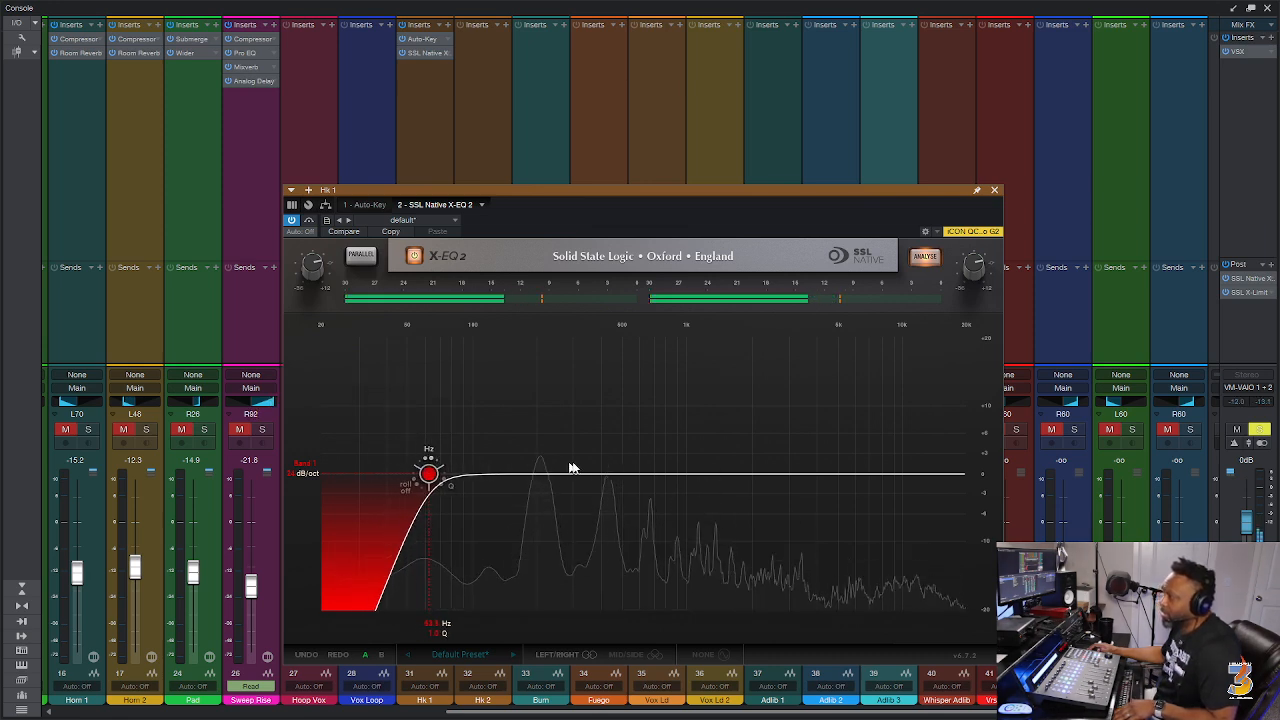
drag(662, 466, 680, 469)
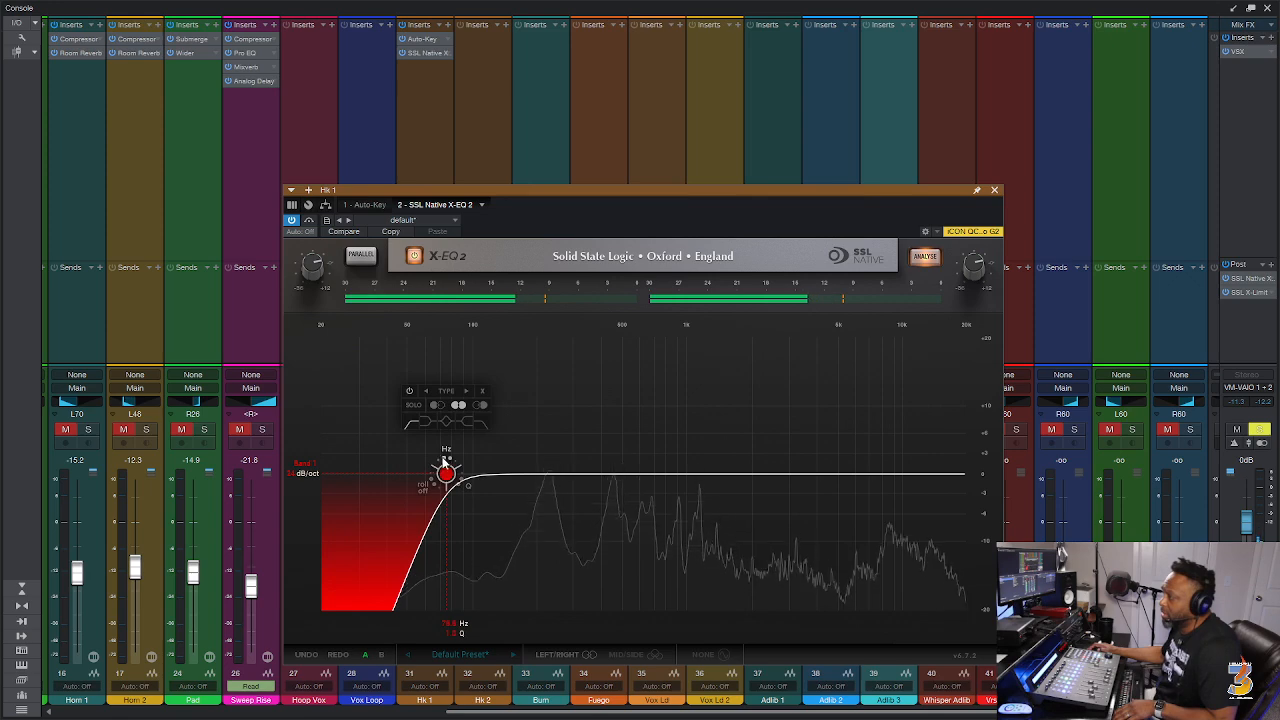
drag(446, 468, 657, 447)
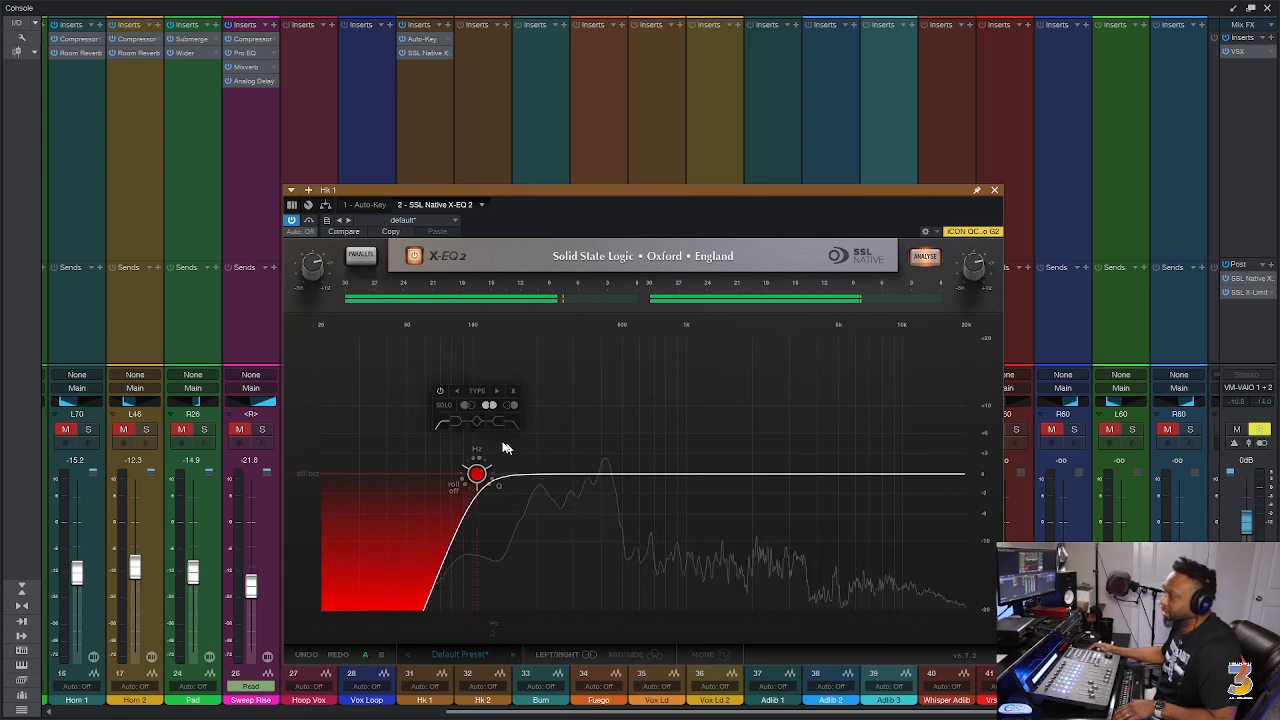
drag(479, 459, 598, 454)
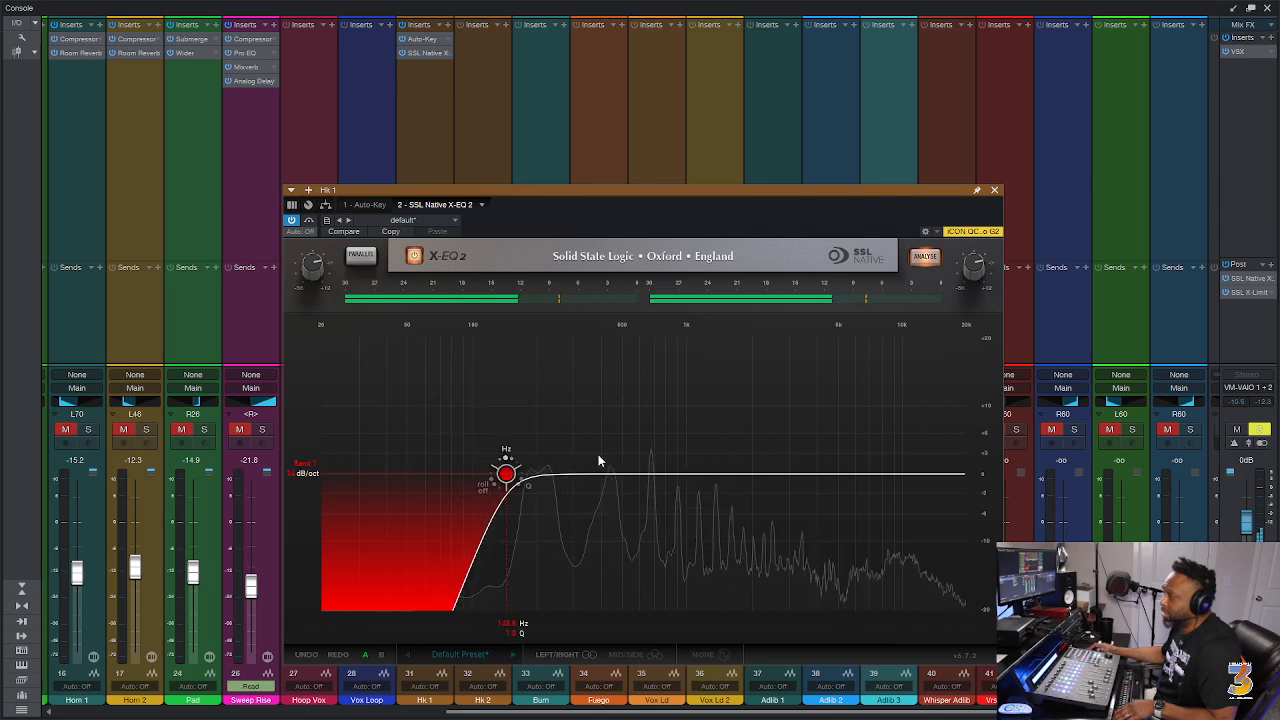
Add a second EQ band as a bell at about 211 Hz and narrow it to a Q of 10.3.
click(540, 478)
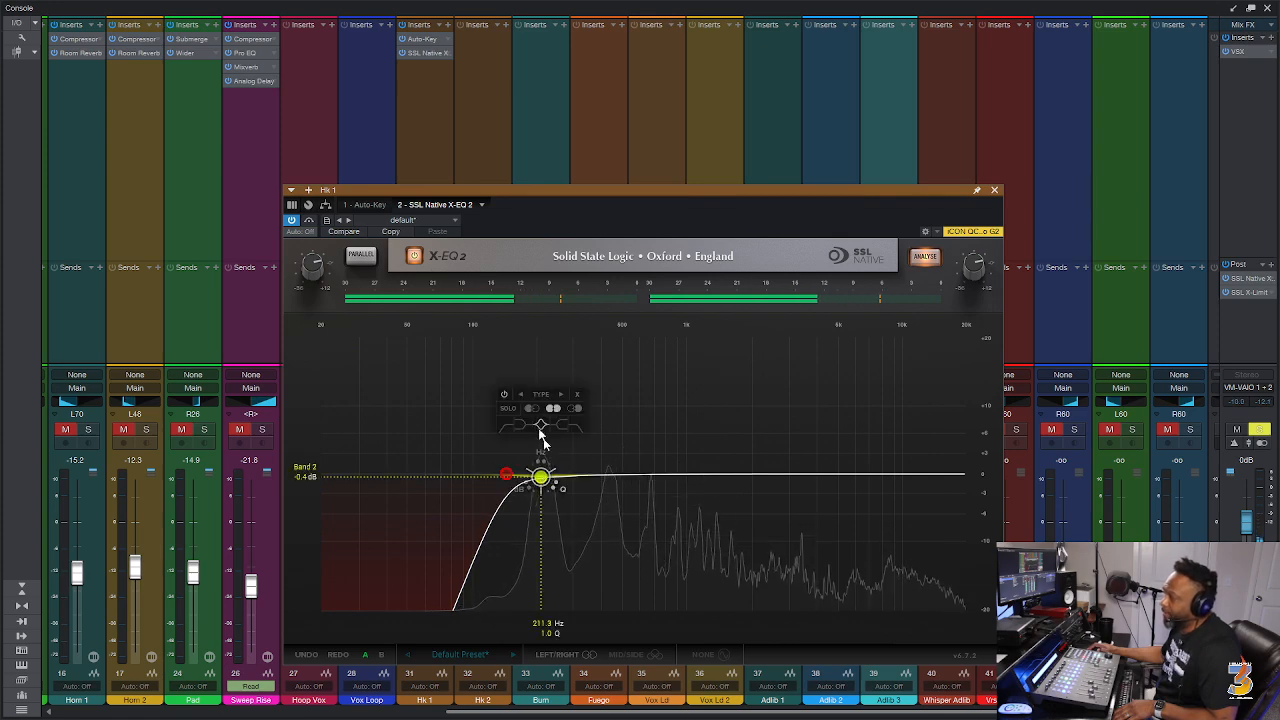
drag(558, 491, 514, 338)
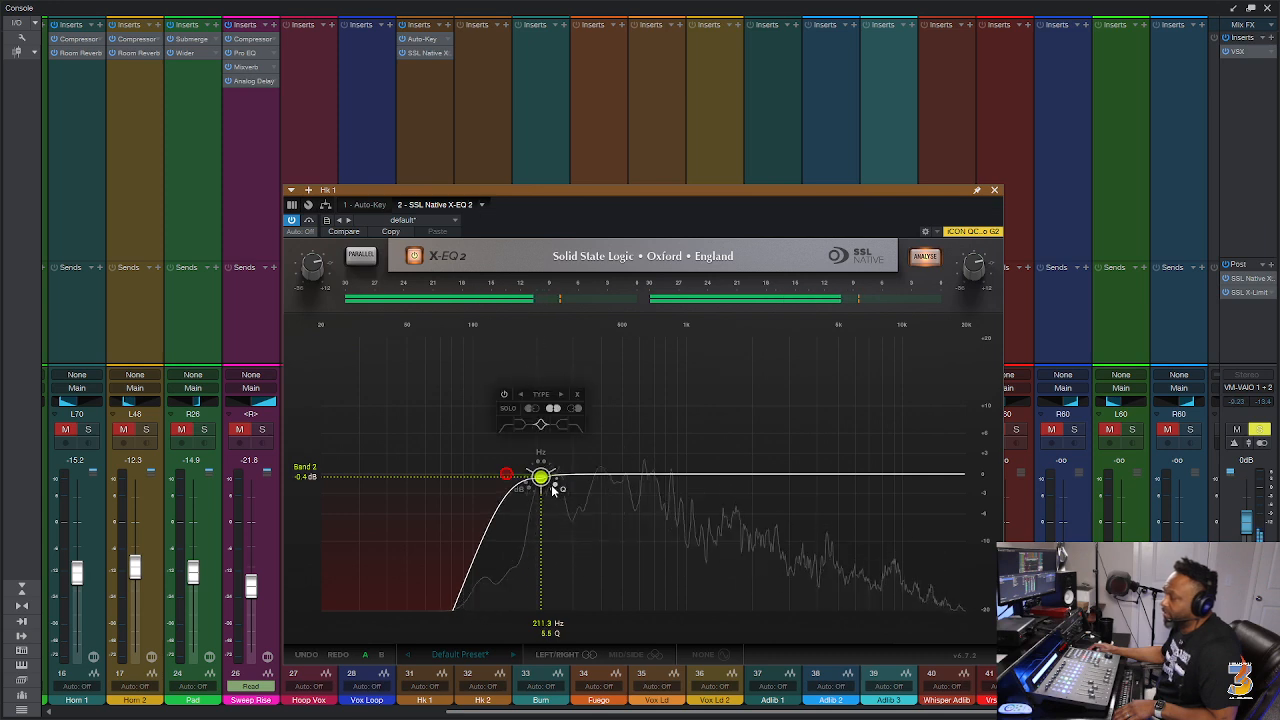
drag(553, 490, 495, 150)
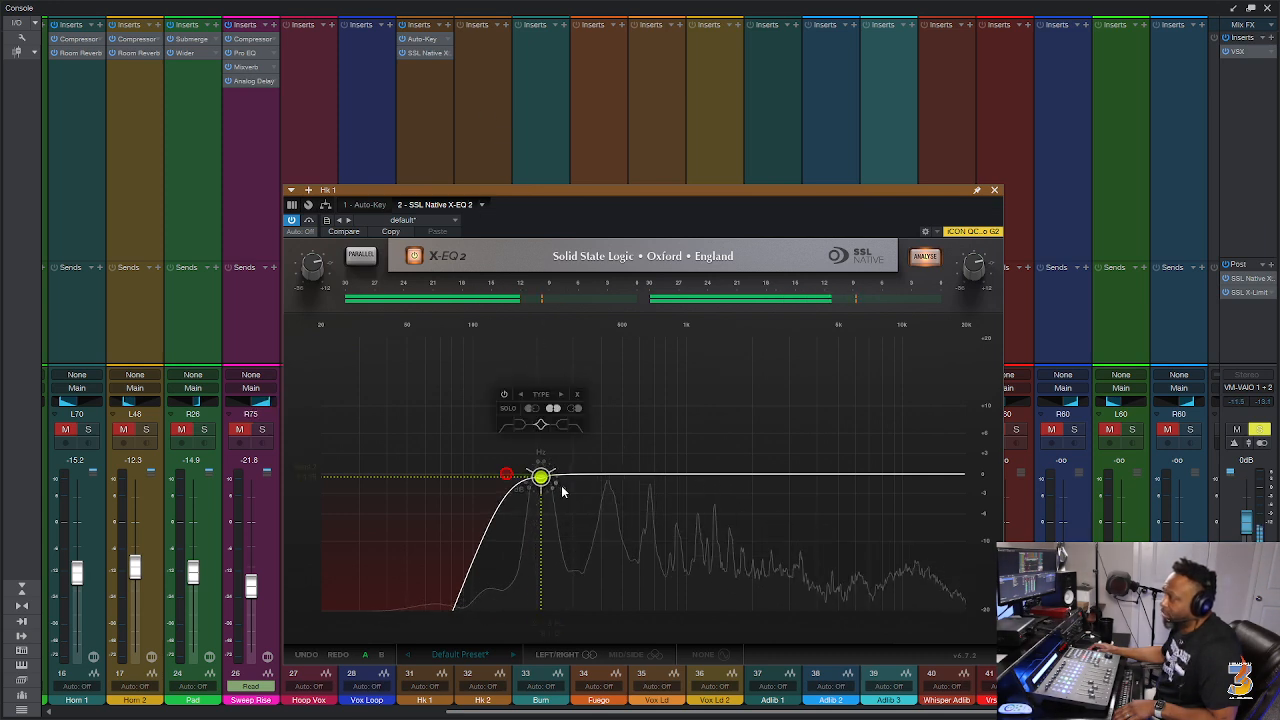
drag(558, 491, 515, 313)
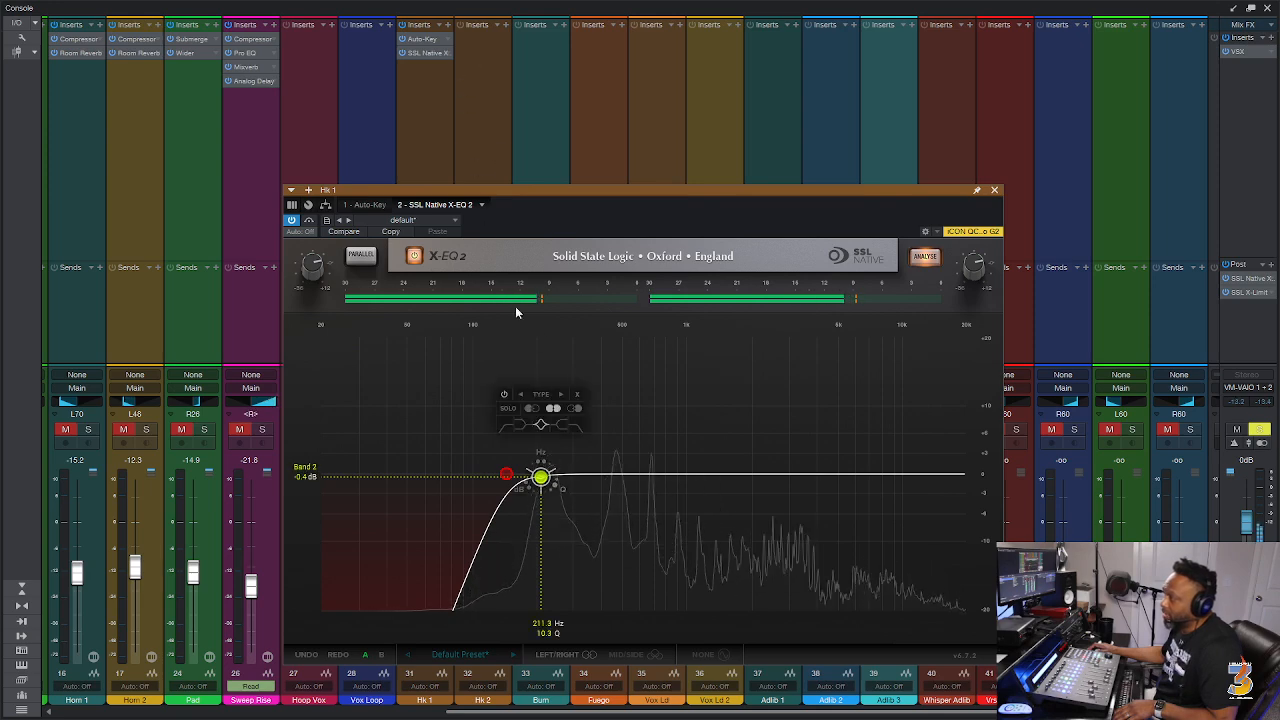
Boost the second EQ band to about 15 dB and shift it to 231.8 Hz while listening for the problem resonance.
drag(533, 490, 445, 158)
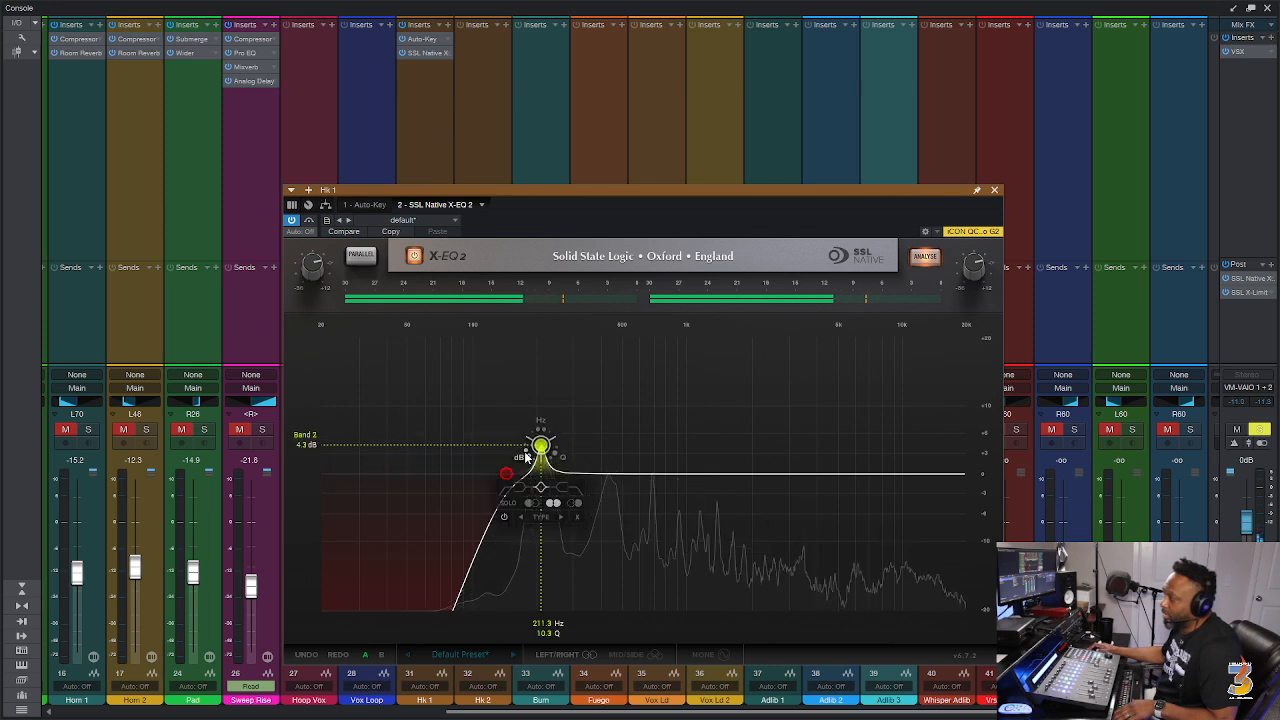
drag(519, 455, 477, 143)
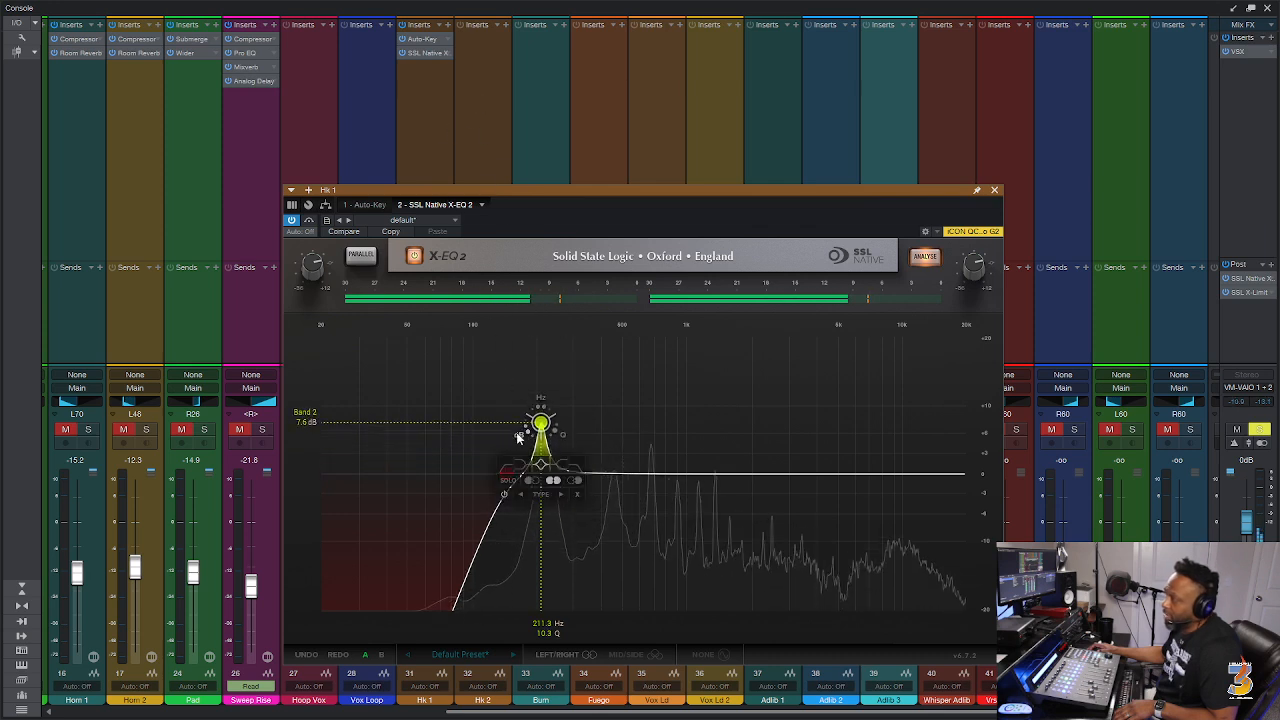
drag(519, 436, 473, 59)
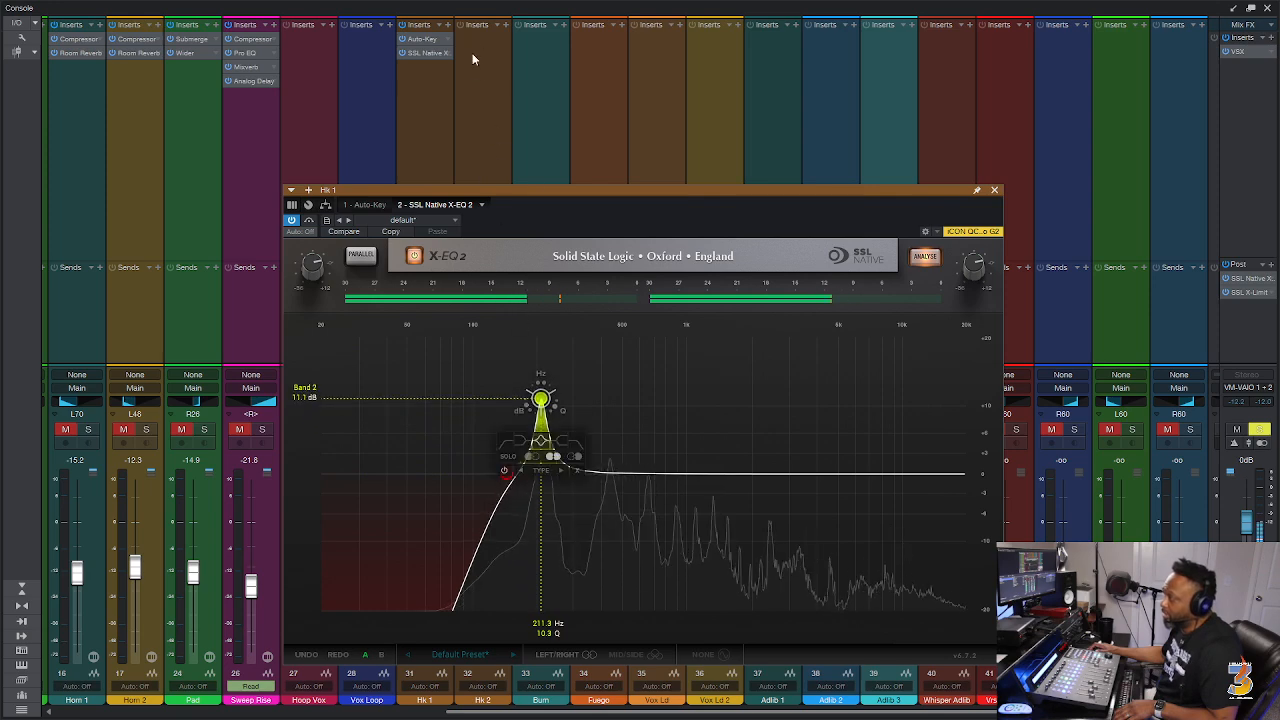
drag(533, 410, 532, 492)
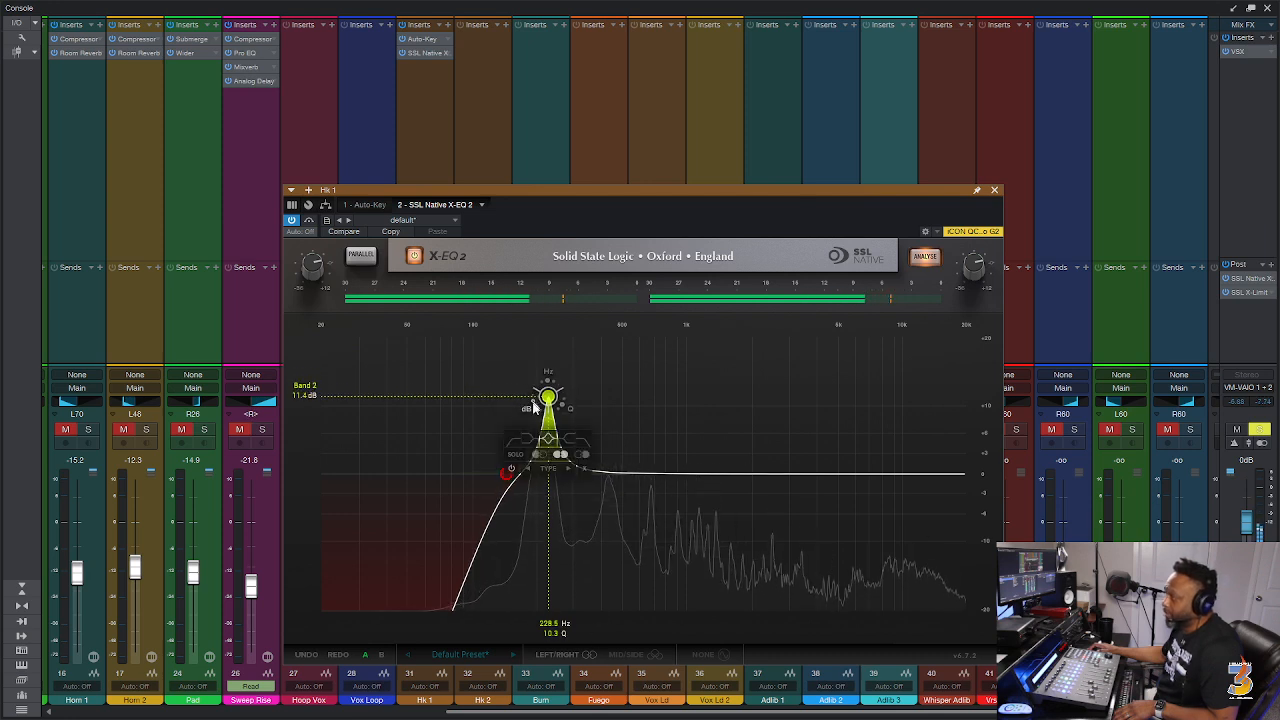
drag(533, 406, 535, 386)
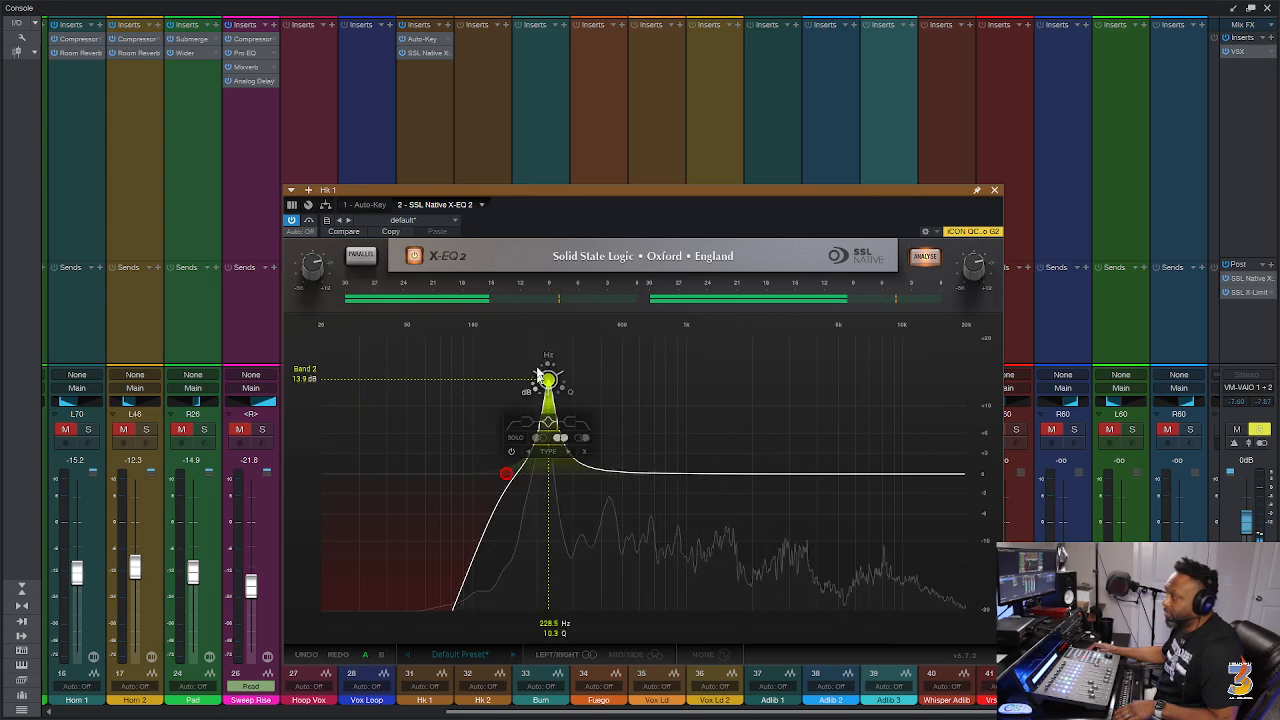
drag(538, 376, 461, 364)
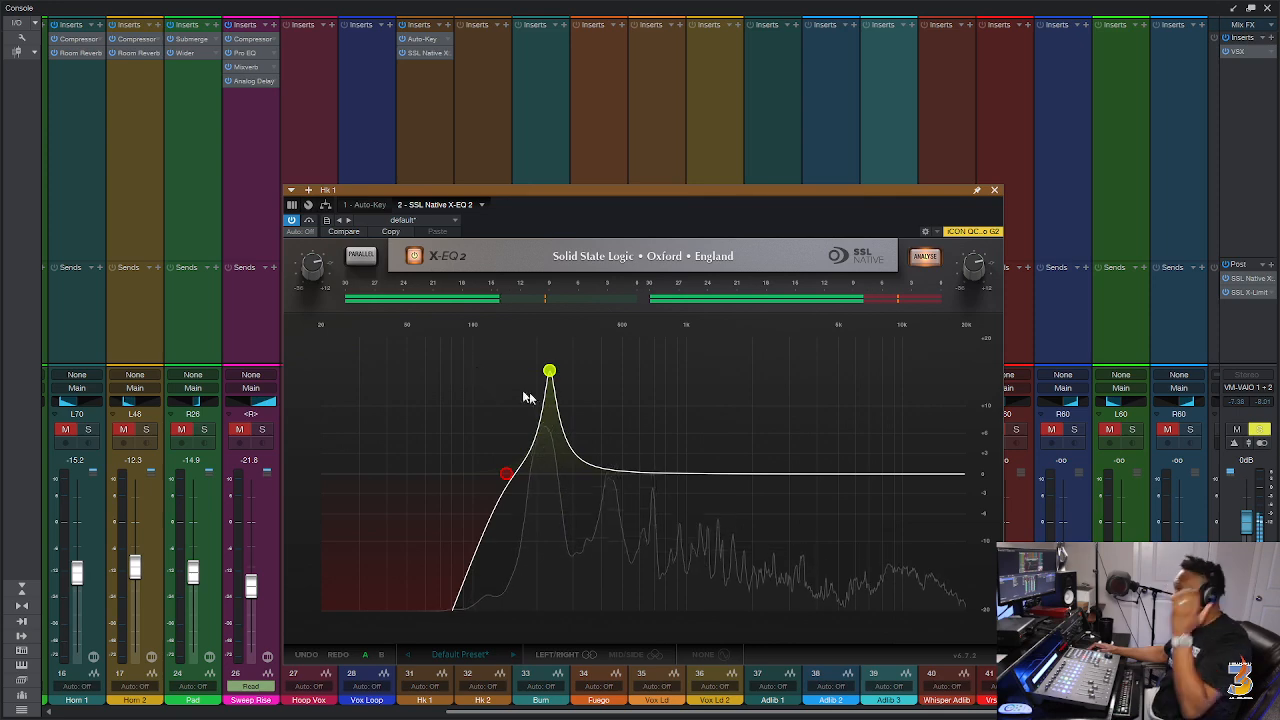
Lower the gain of the 231.8 Hz band to a narrow cut of about 7 dB.
mouse_move(538, 380)
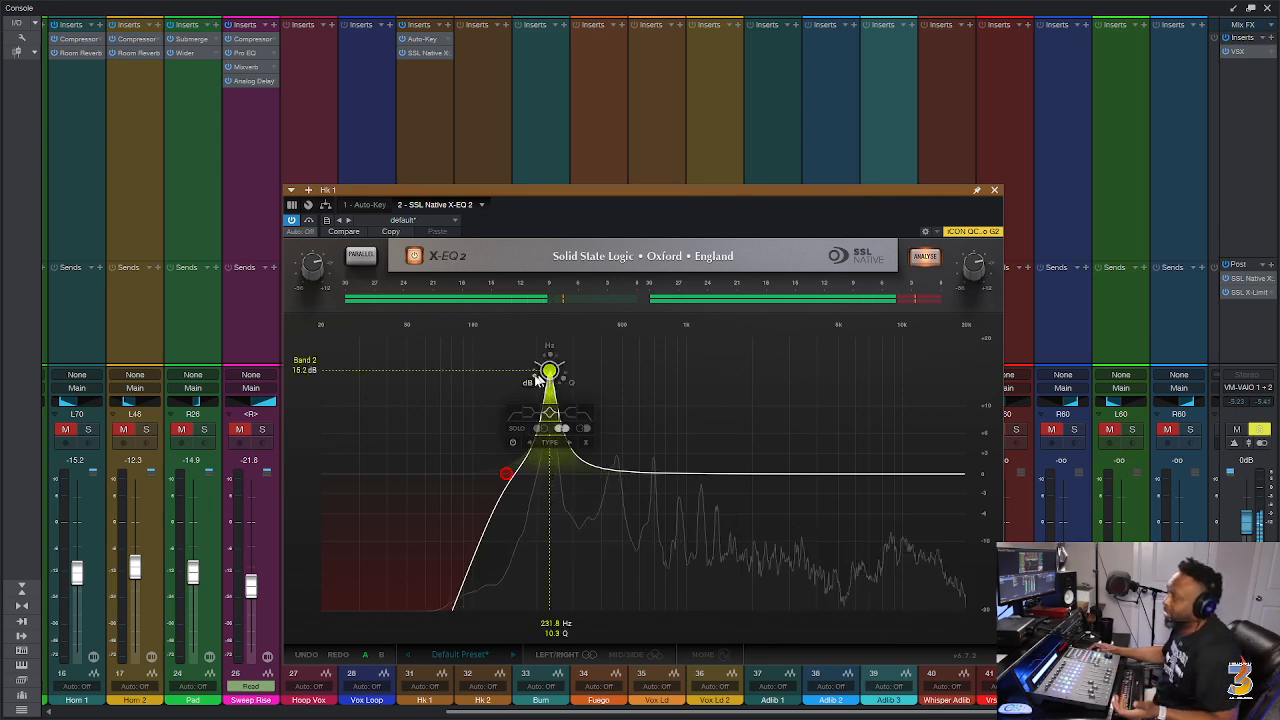
drag(538, 383, 537, 436)
drag(580, 565, 590, 600)
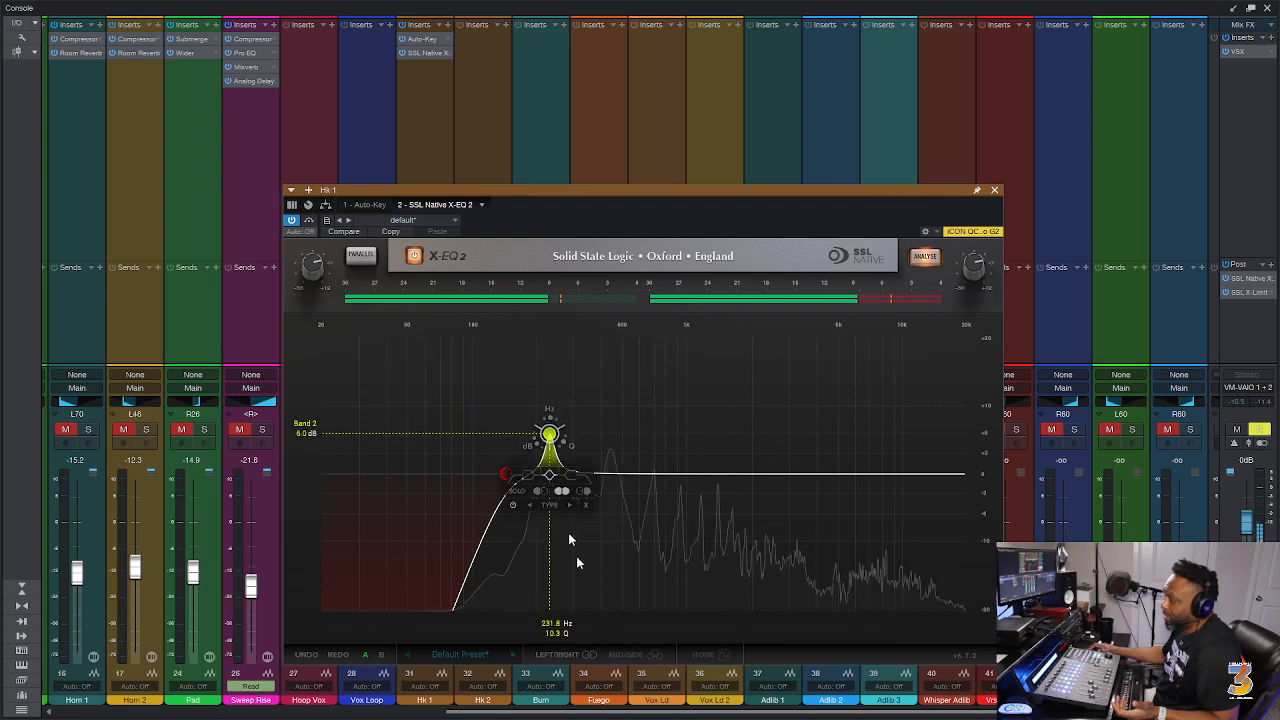
drag(537, 444, 640, 716)
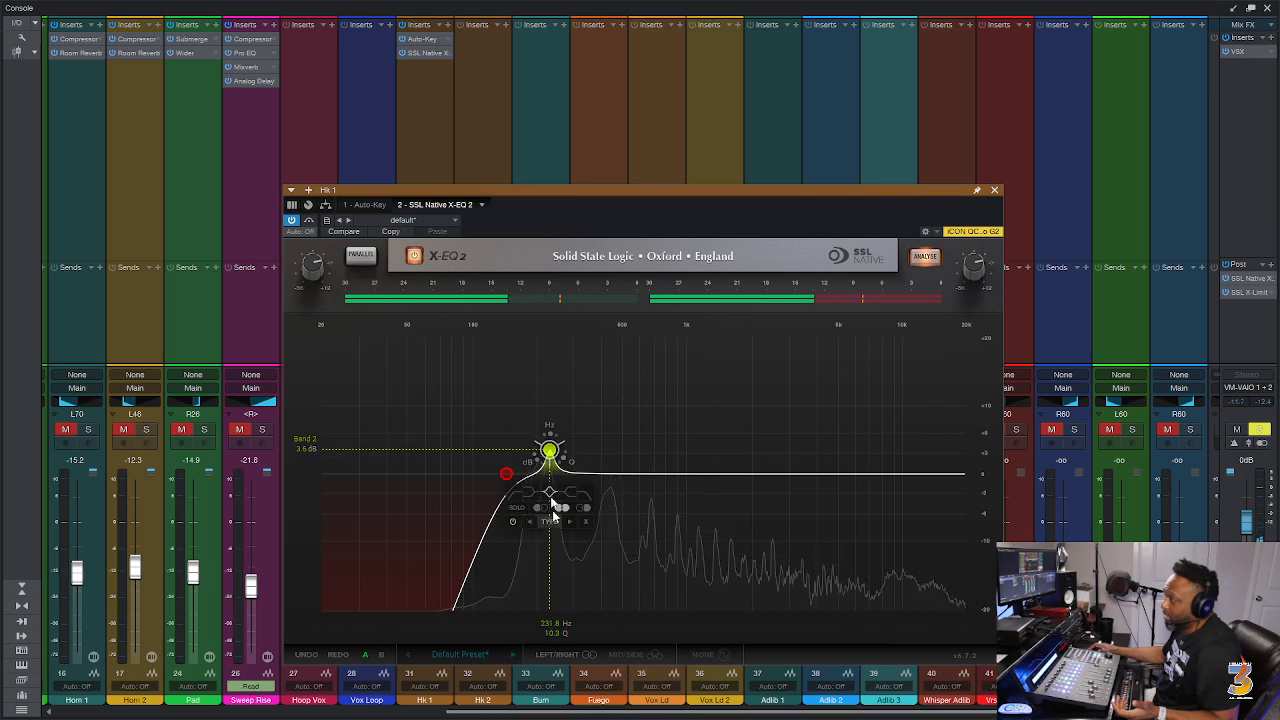
drag(535, 456, 612, 688)
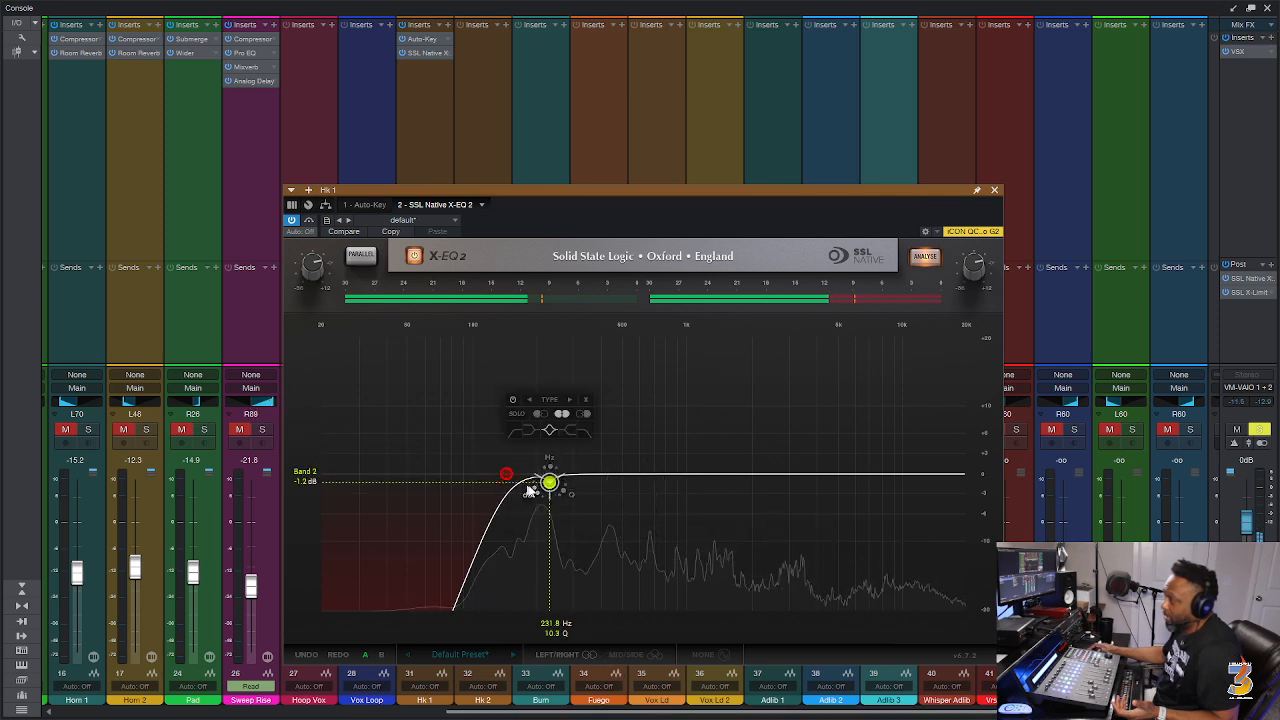
drag(535, 492, 848, 719)
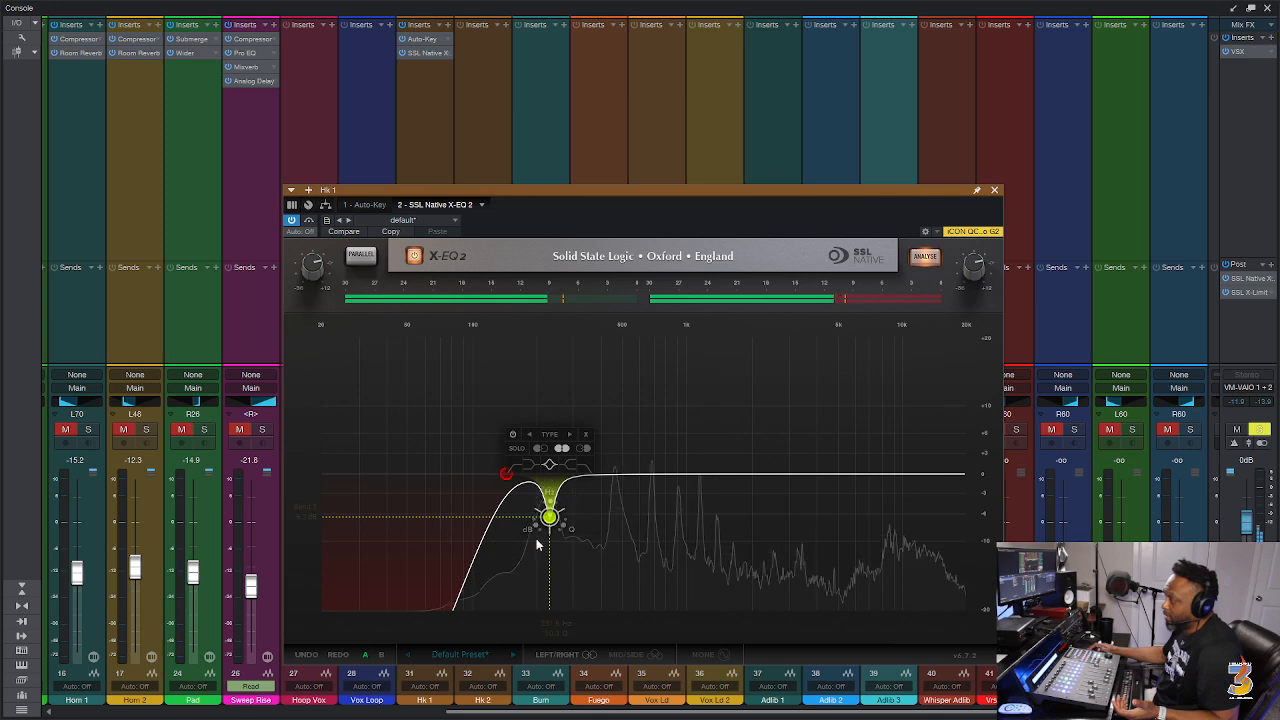
drag(538, 527, 542, 539)
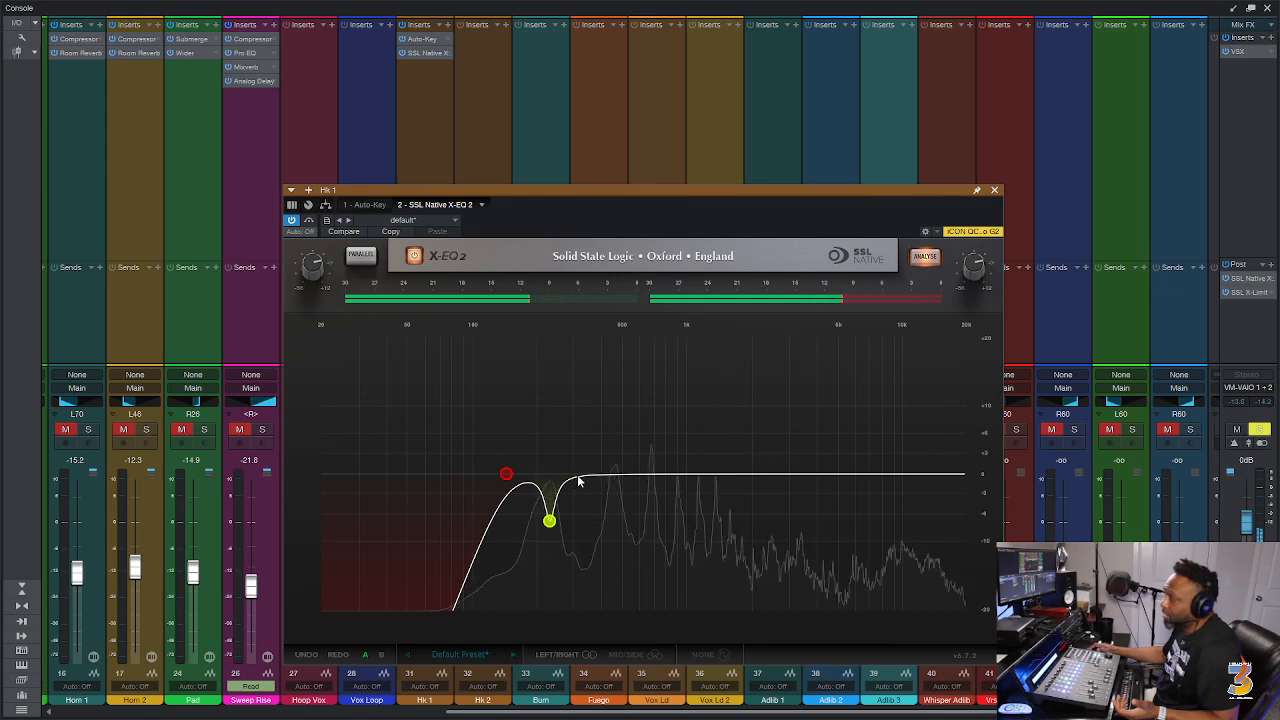
Add a third bell band at 315.2 Hz in the Hk 1 EQ and narrow it to a Q of about 10.
double_click(579, 476)
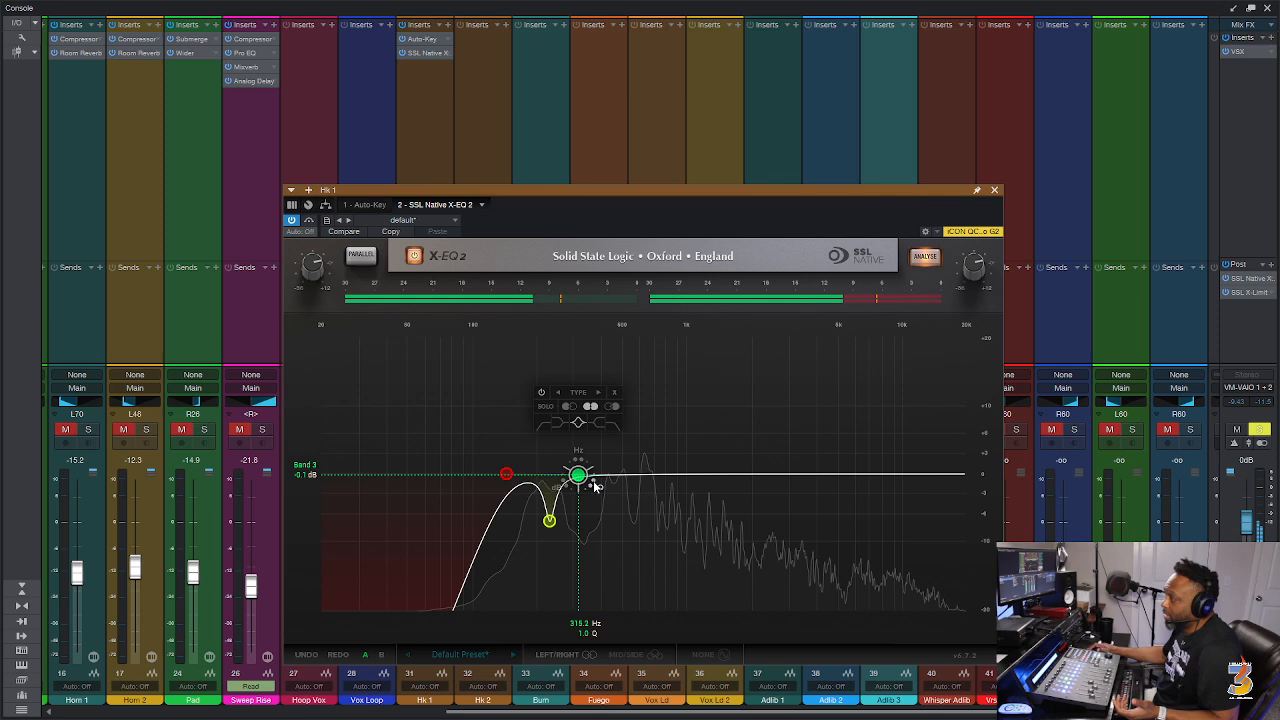
drag(594, 483, 425, 5)
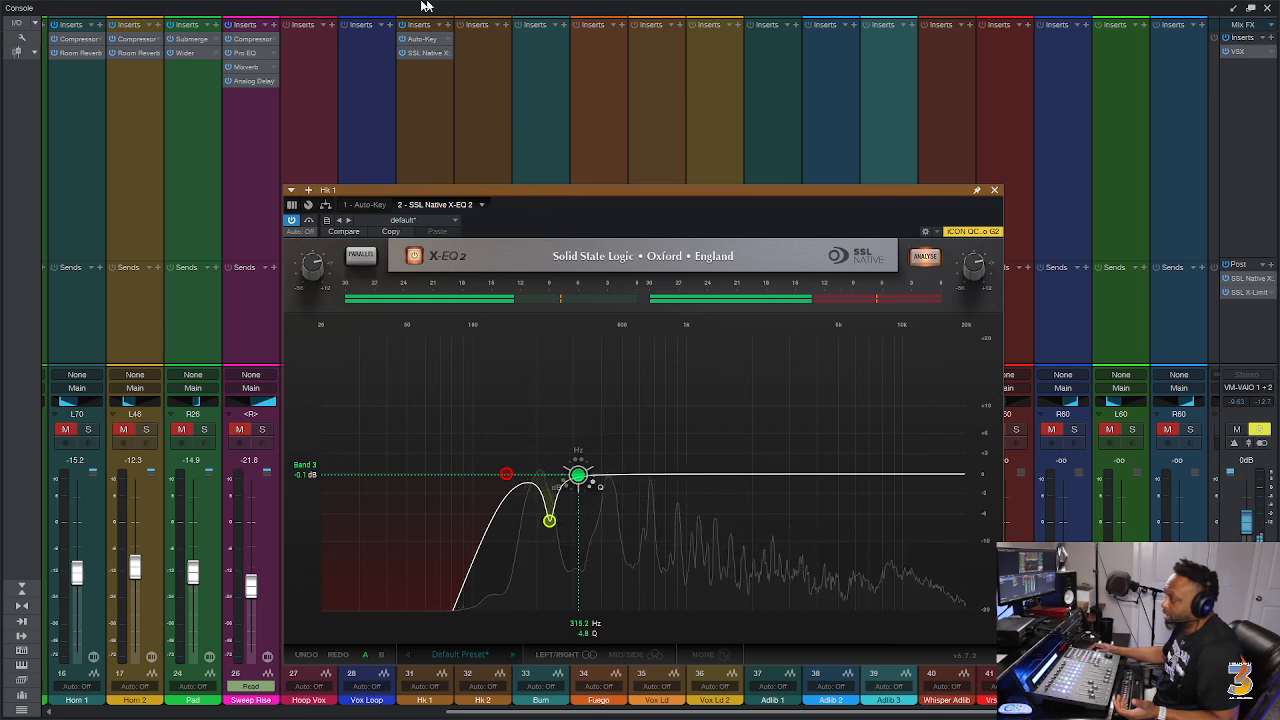
drag(598, 485, 545, 92)
drag(594, 492, 534, 157)
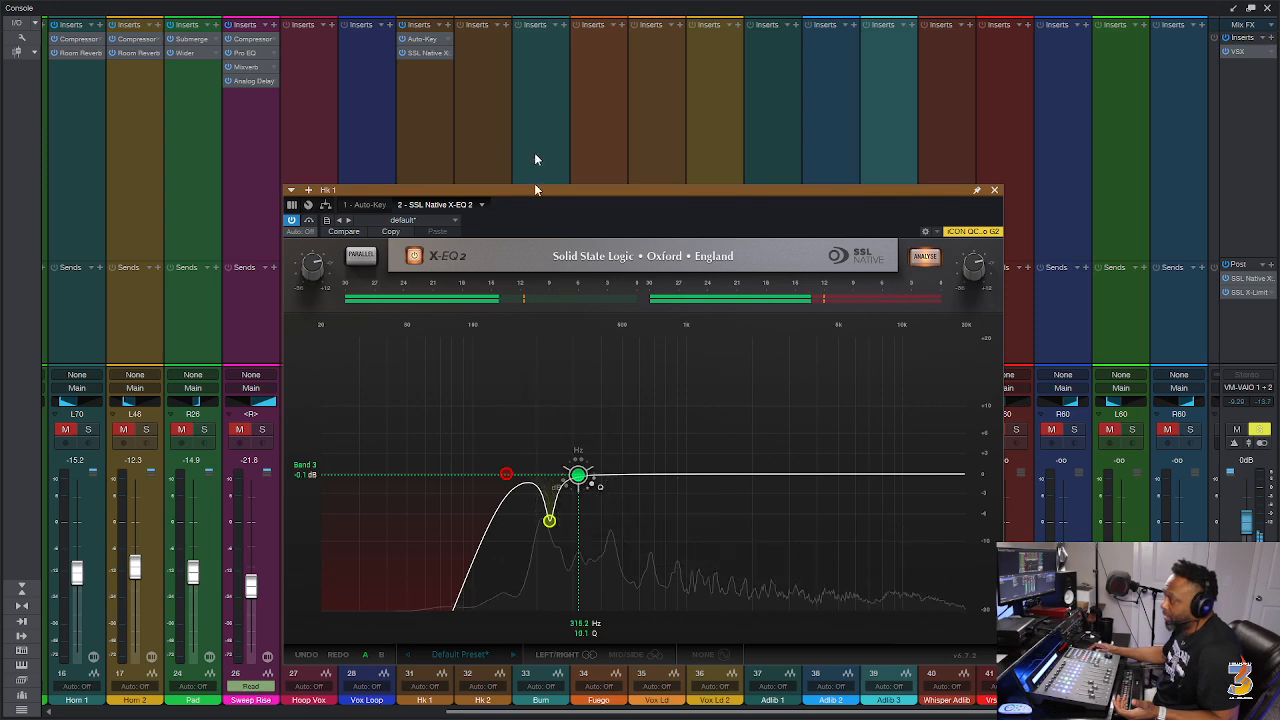
Boost the third EQ band to about 15.4 dB and sweep it to 460.2 Hz while listening for the next resonance.
drag(570, 490, 614, 415)
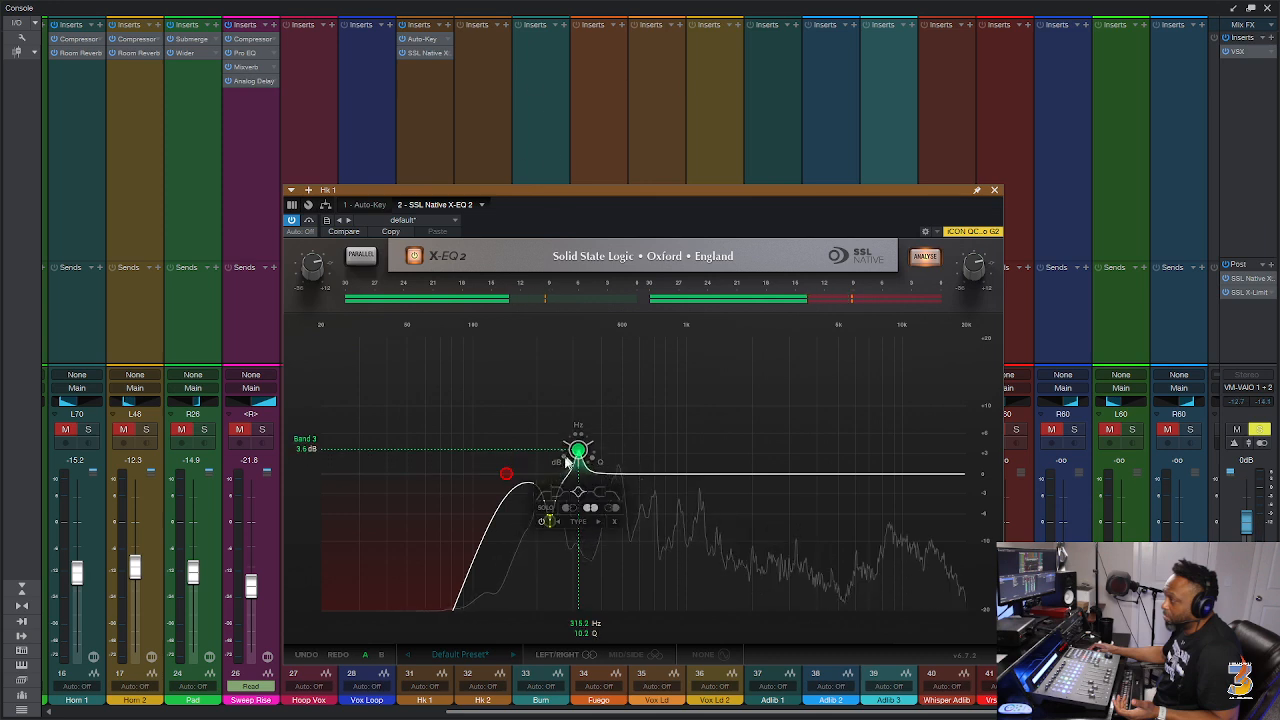
drag(567, 460, 505, 225)
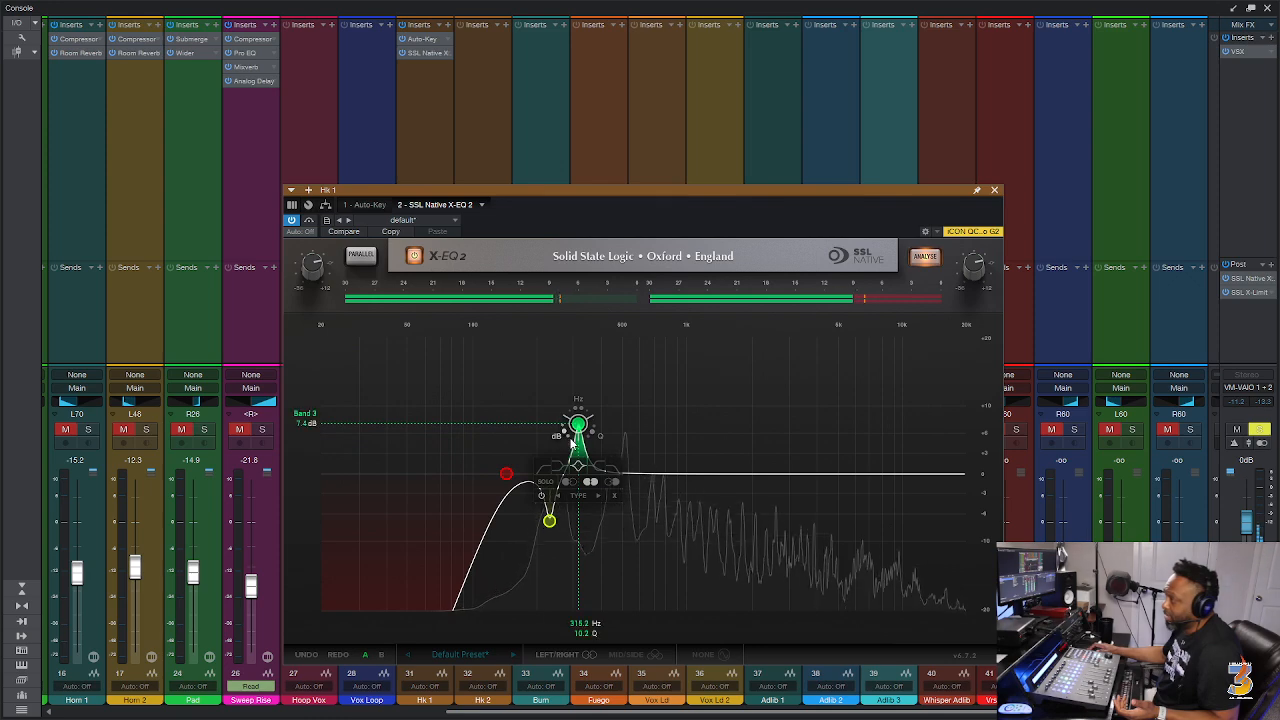
drag(578, 426, 570, 364)
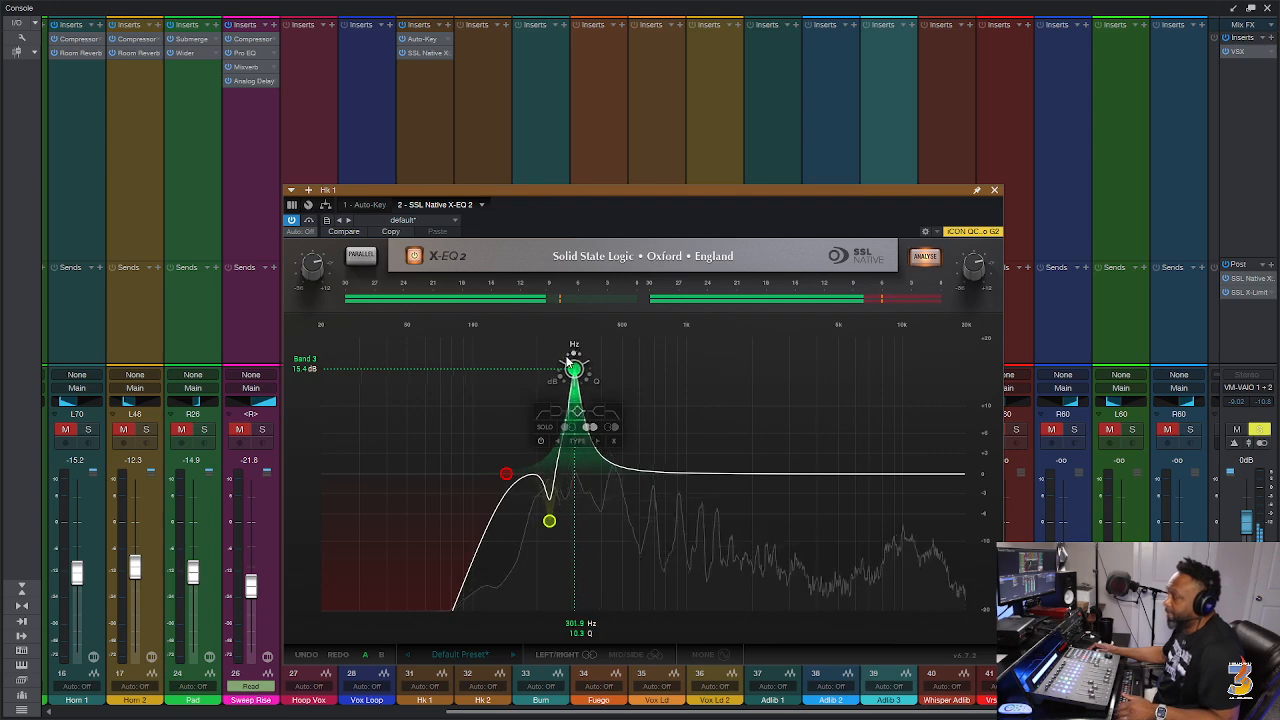
drag(578, 364, 611, 368)
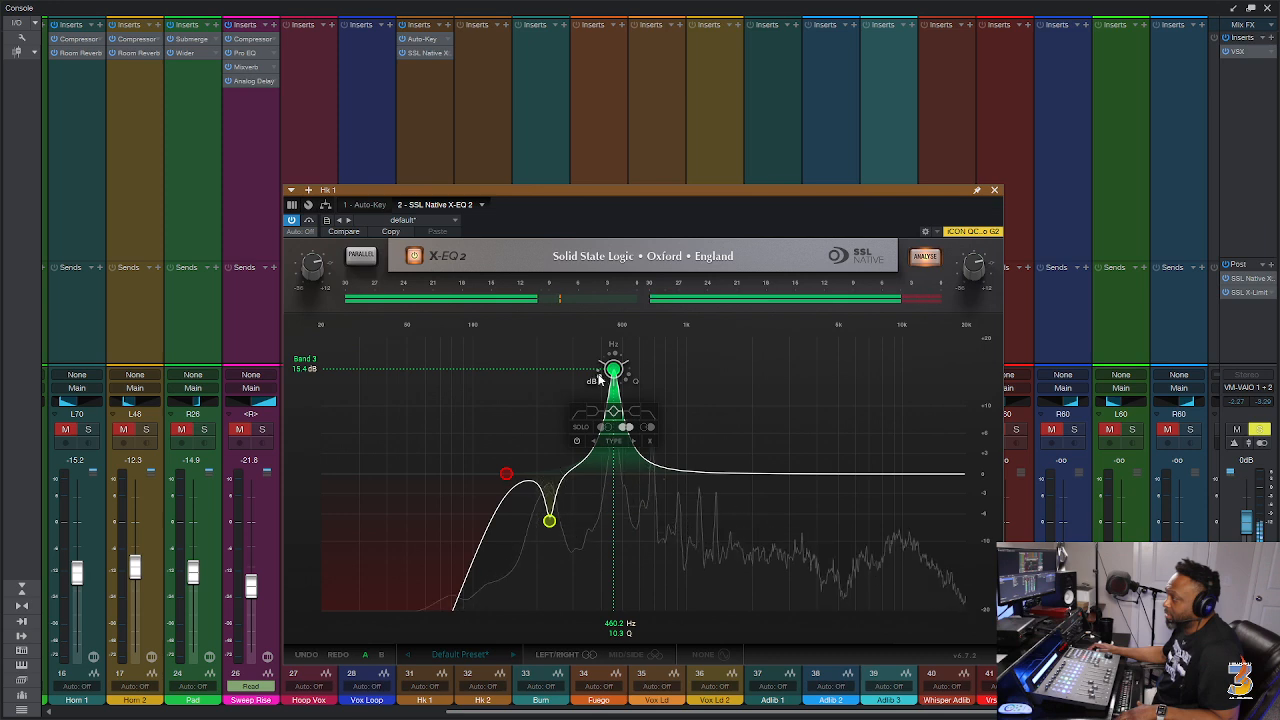
Lower the gain of the 460.2 Hz band to a narrow cut of just under 7 dB.
drag(612, 371, 597, 536)
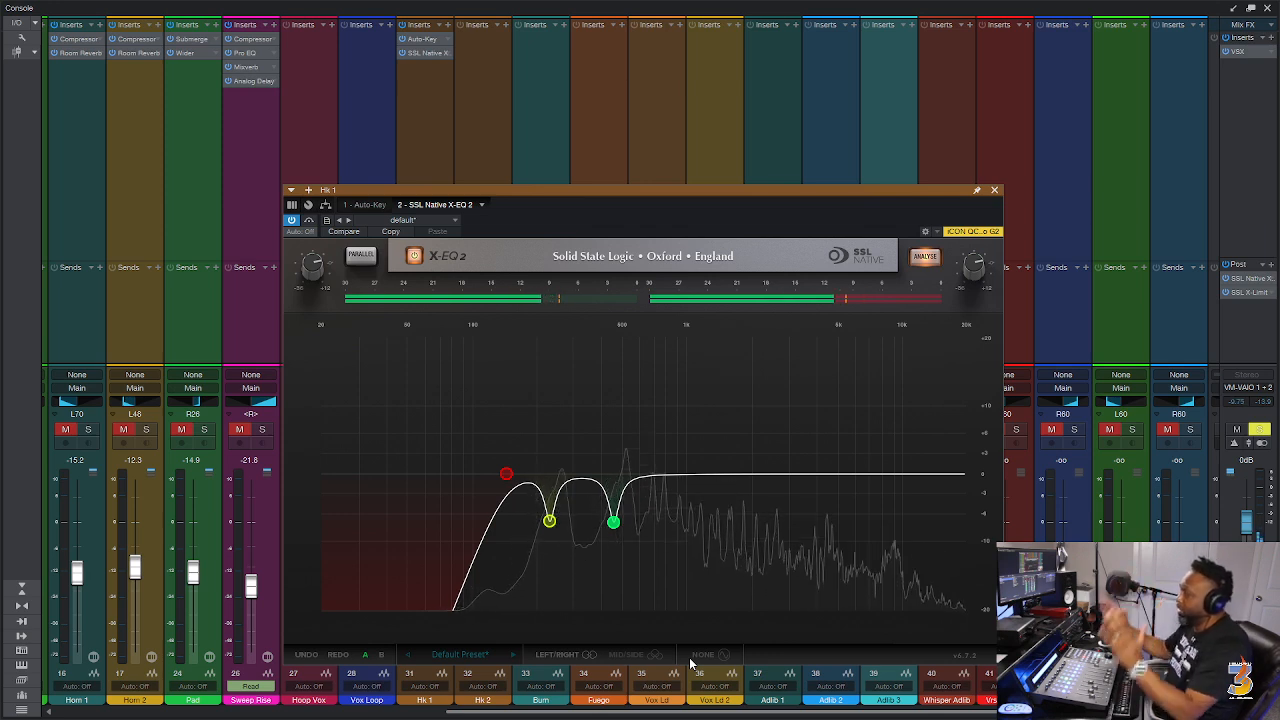
mouse_move(613, 527)
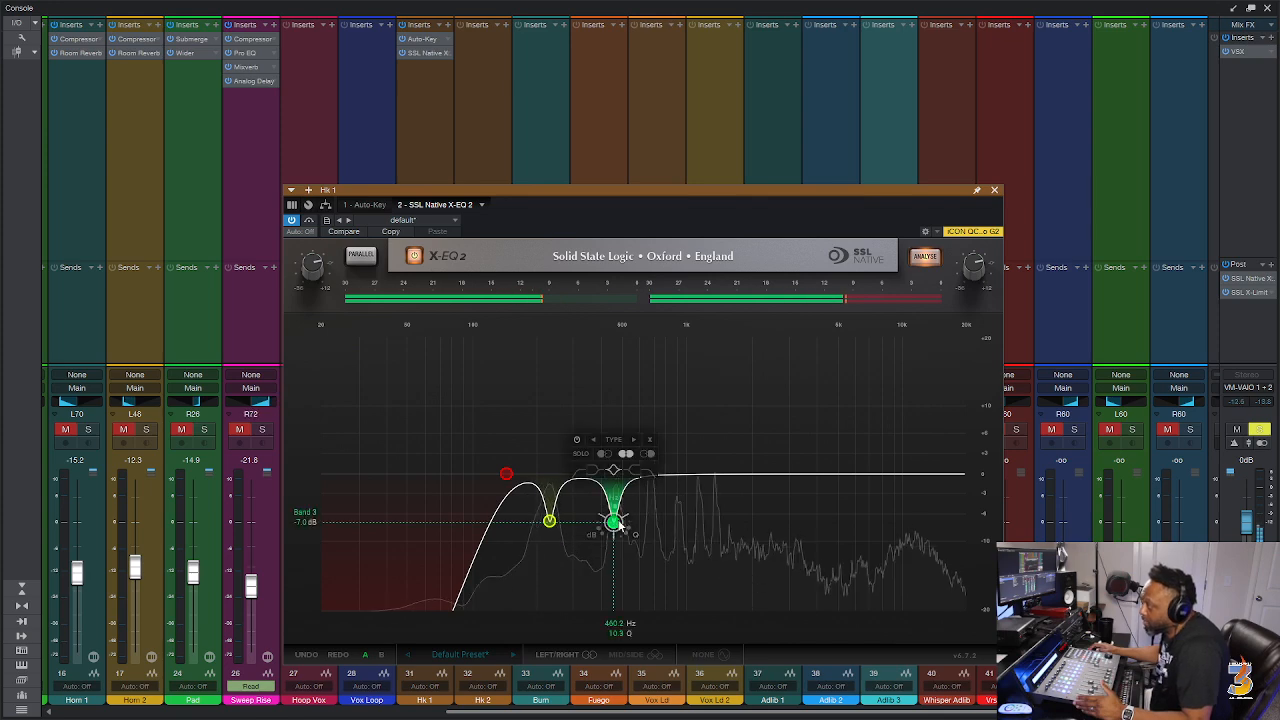
drag(602, 531, 602, 527)
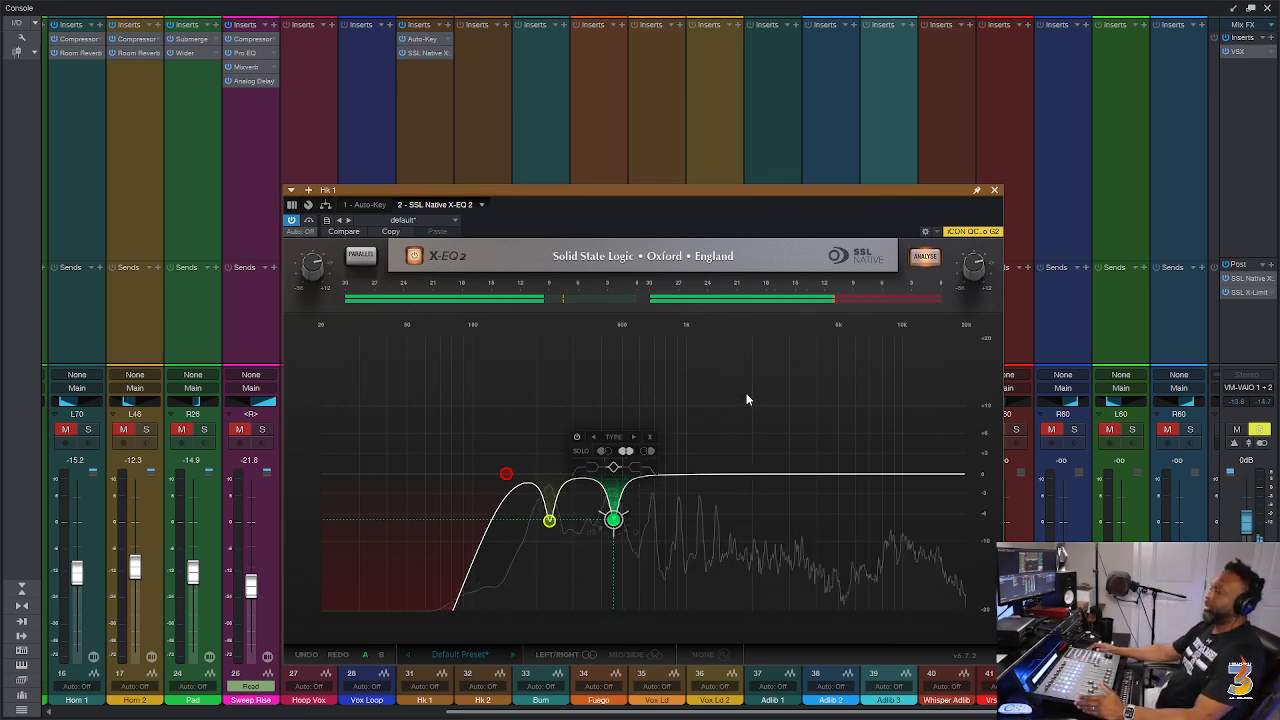
Add a fourth bell band near 683 Hz, boost it to about 14.8 dB and narrow it to a Q of 10.3.
double_click(647, 478)
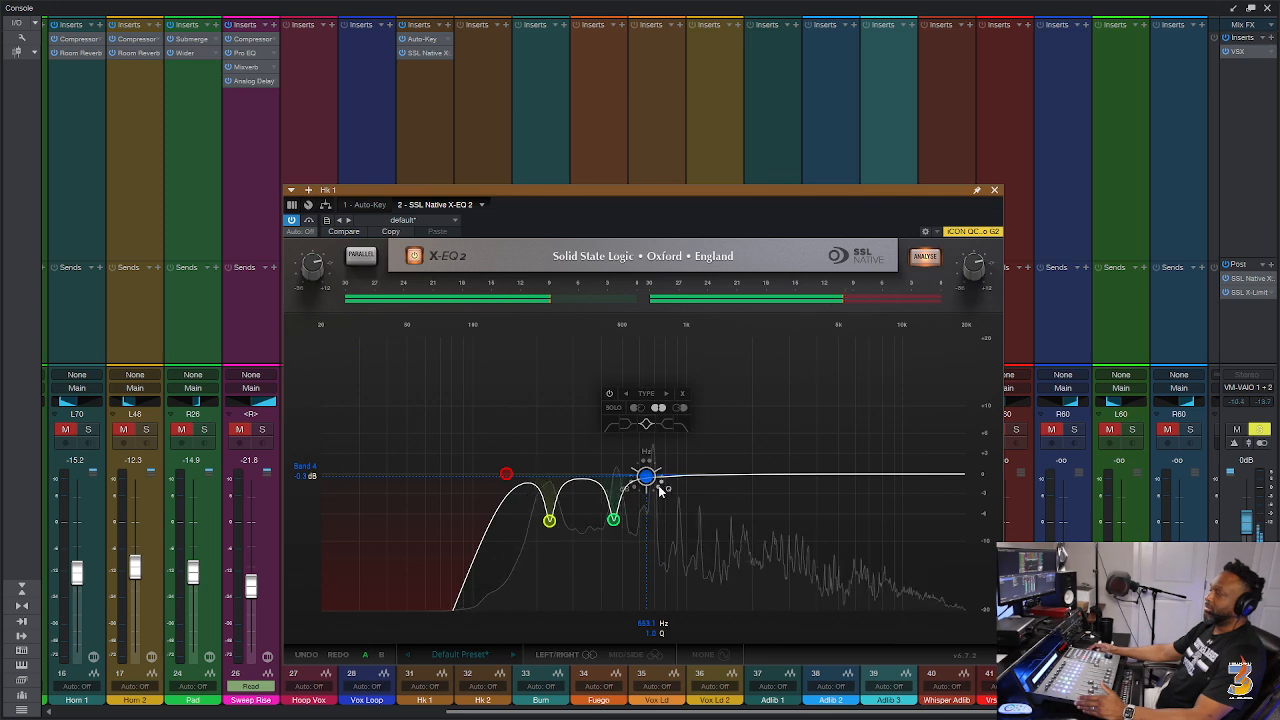
drag(641, 421, 650, 396)
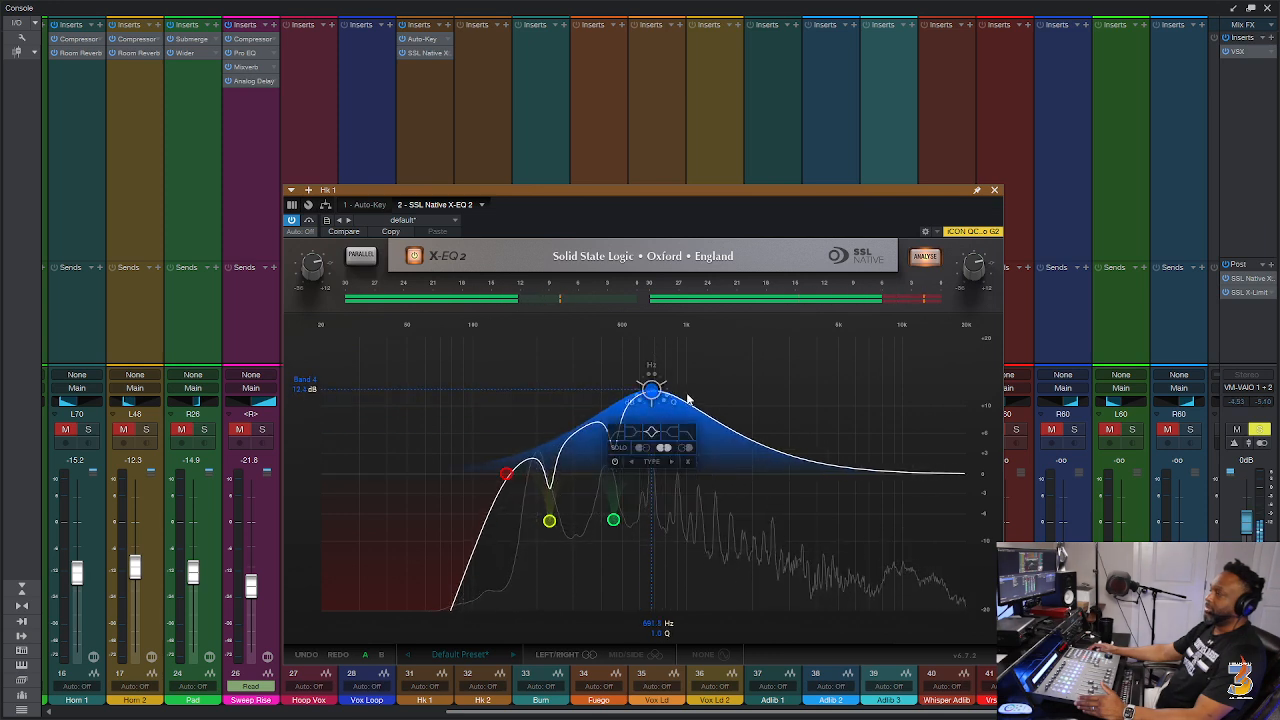
scroll(672, 406, up, 5)
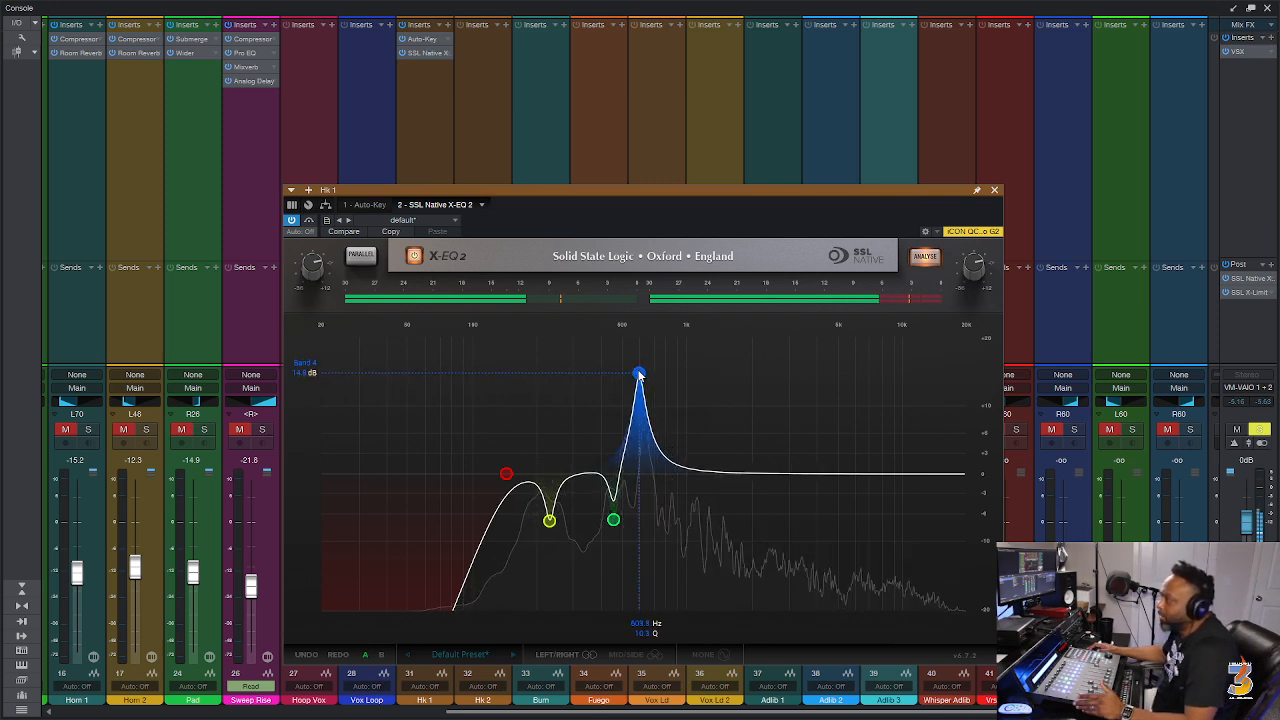
Shift the fourth band to 686.6 Hz and lower its gain to a narrow cut as deep as the third band's.
drag(633, 366, 658, 362)
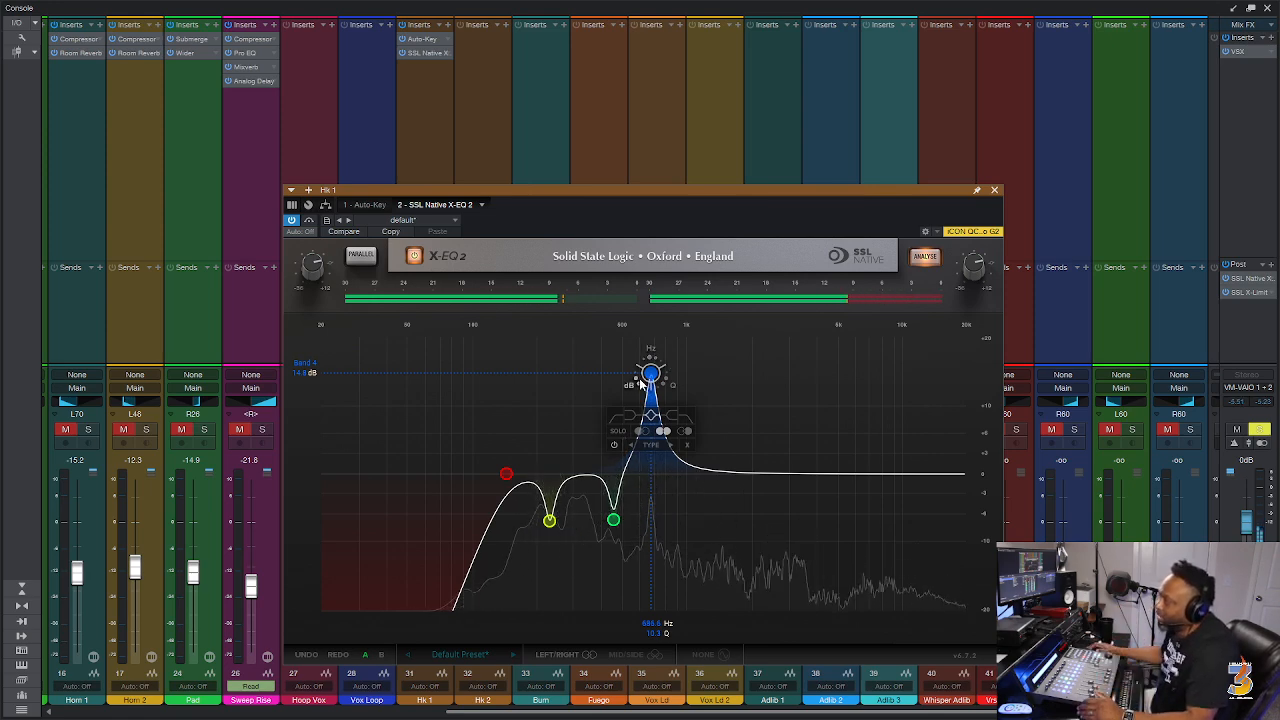
drag(674, 471, 711, 589)
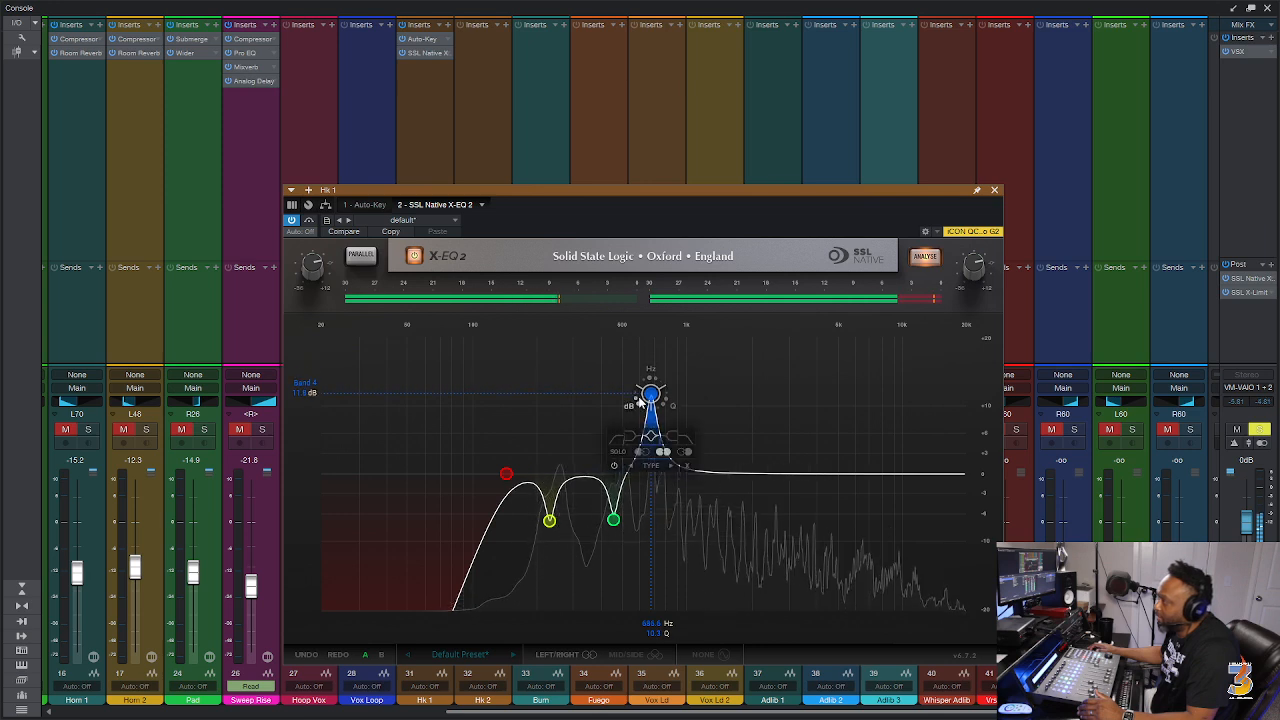
drag(638, 410, 697, 645)
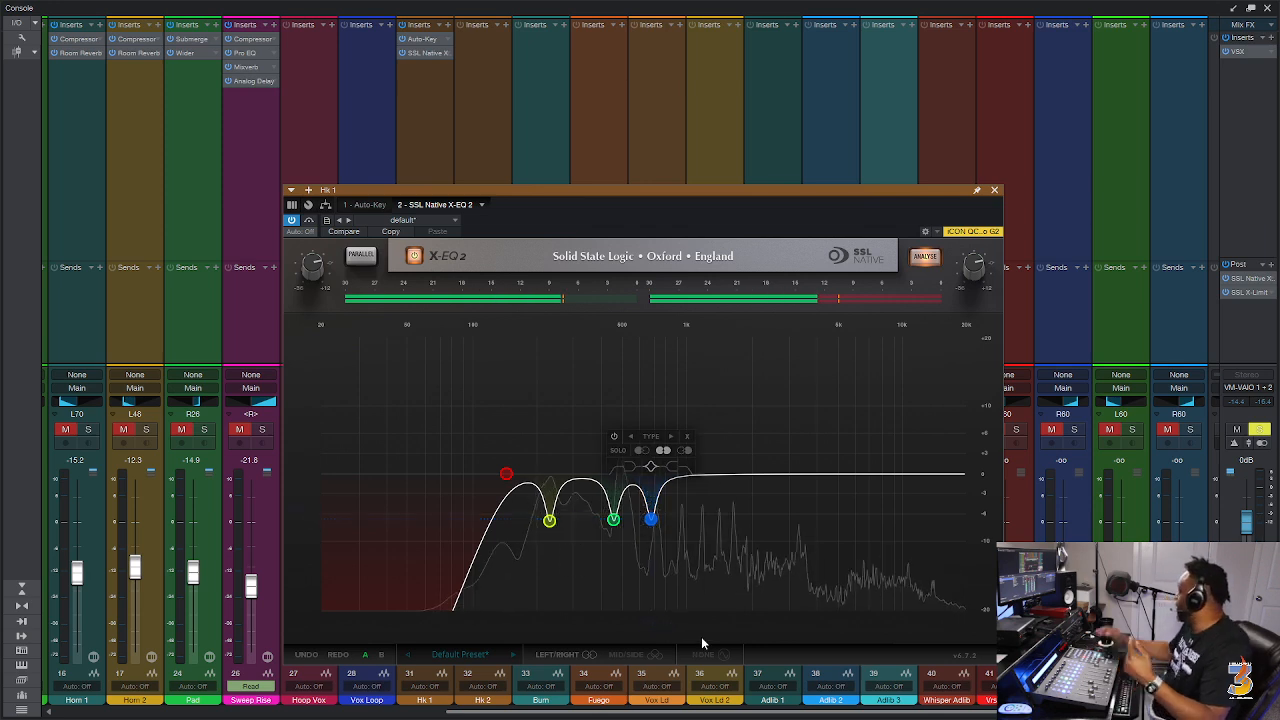
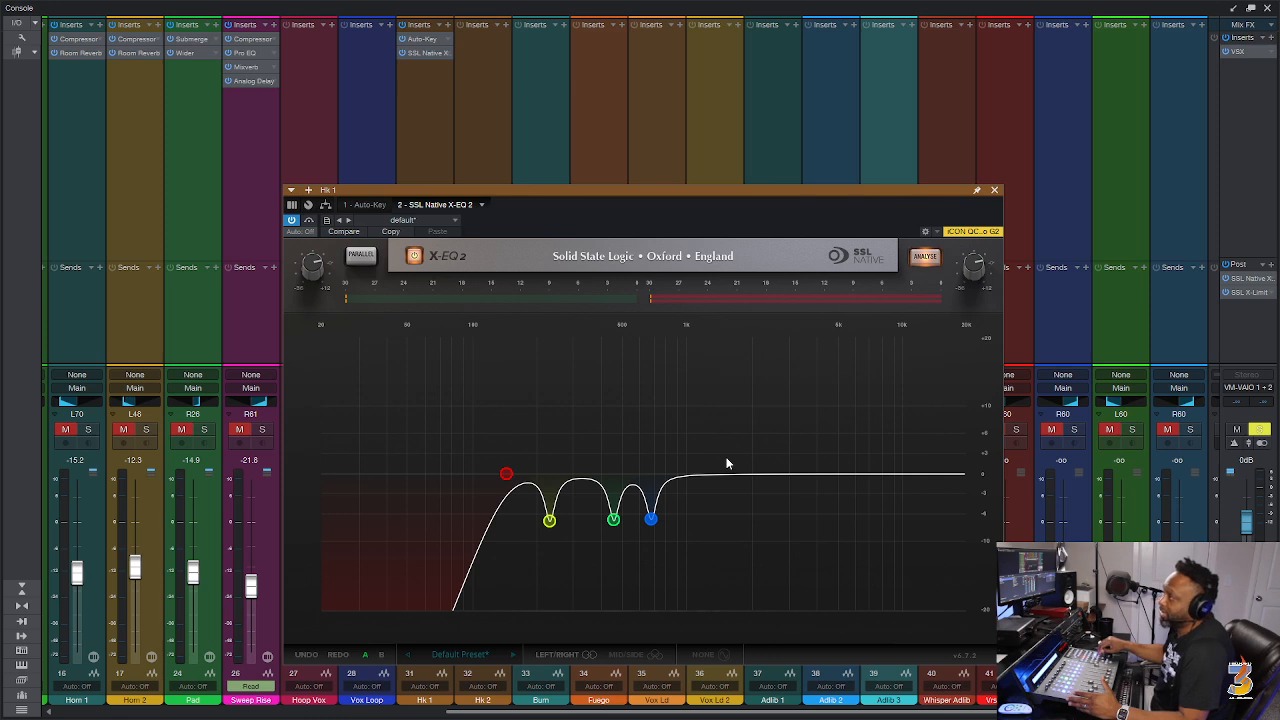
Resume playback and add a fifth band boosted to 13.7 dB at about 947 Hz with a Q of 10.3.
key(space)
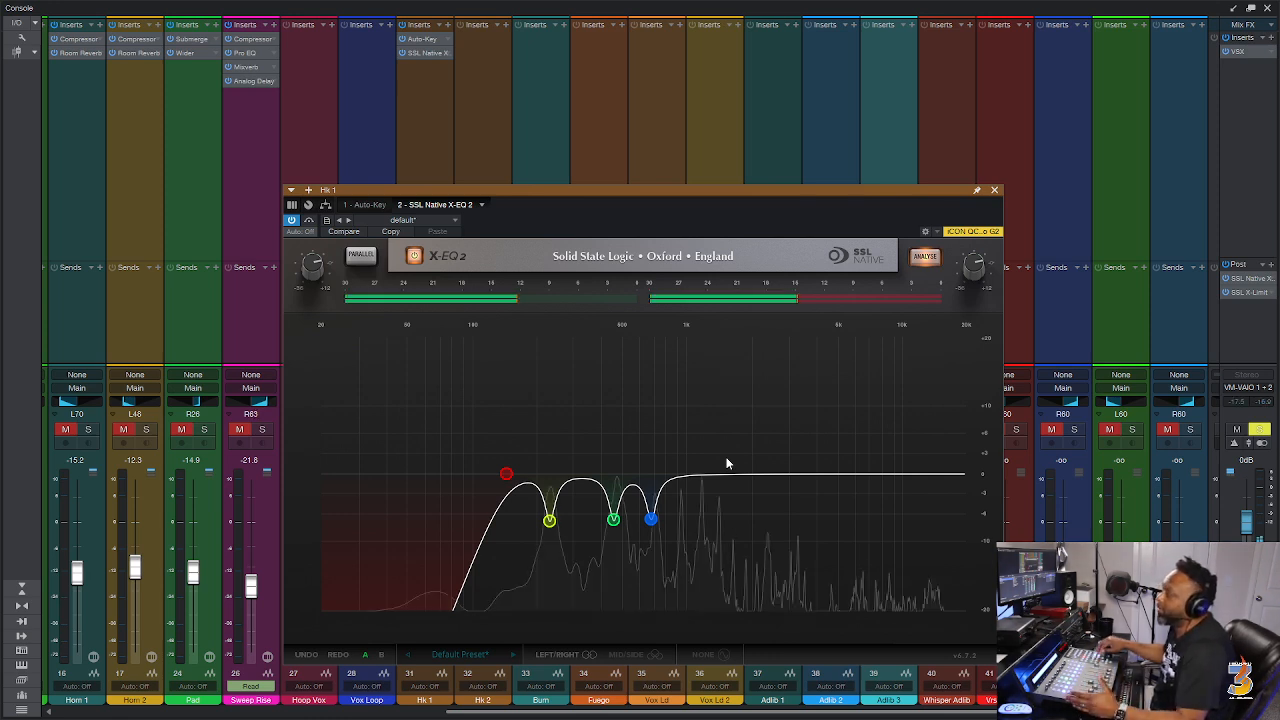
click(675, 481)
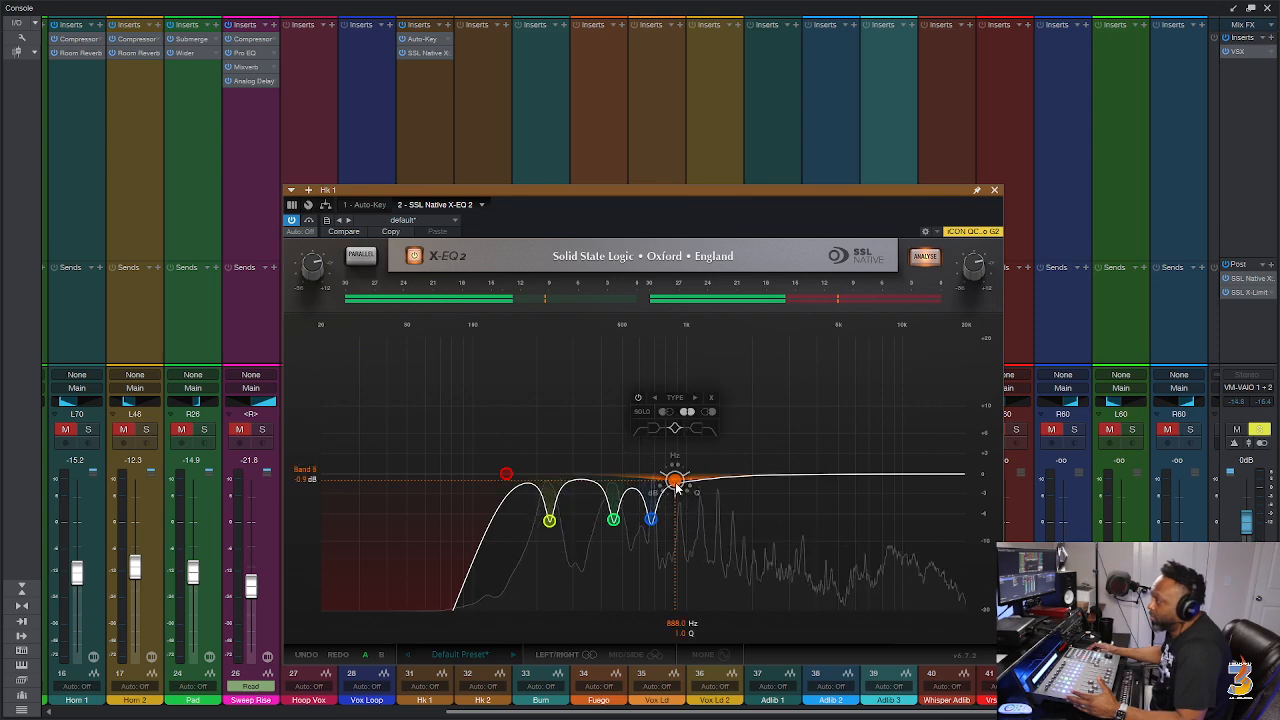
drag(675, 481, 643, 96)
drag(696, 391, 542, 152)
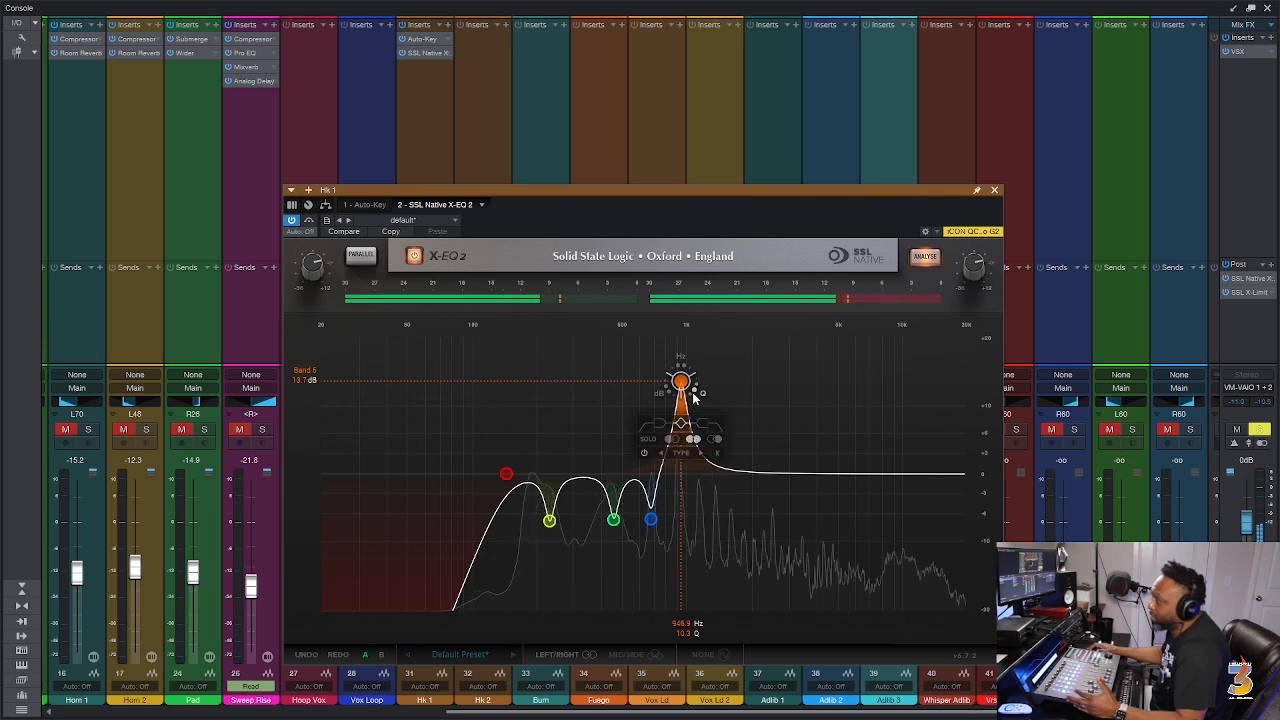
Move the fifth band to 2.02 kHz, widen it to a Q of 1.3 and reduce it to a gentle boost of about 2 dB.
mouse_move(681, 370)
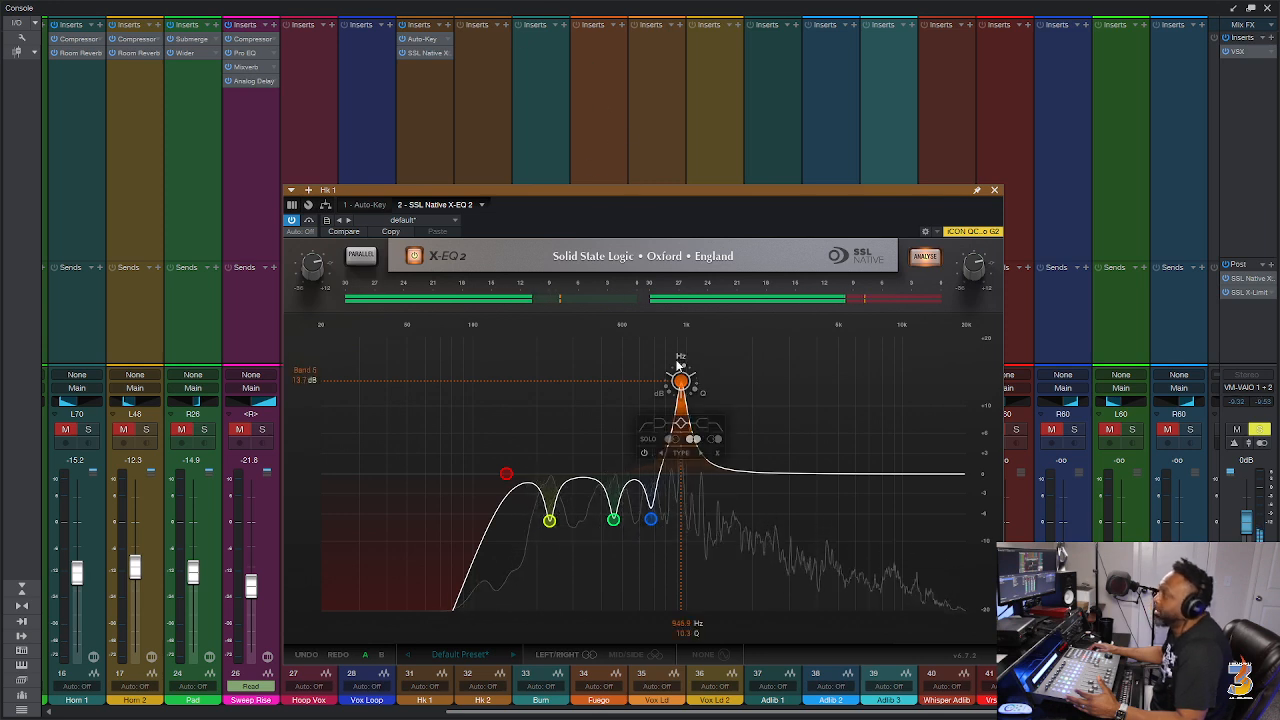
drag(681, 366, 774, 602)
drag(733, 404, 812, 602)
drag(742, 424, 800, 645)
drag(768, 441, 664, 577)
drag(772, 446, 710, 560)
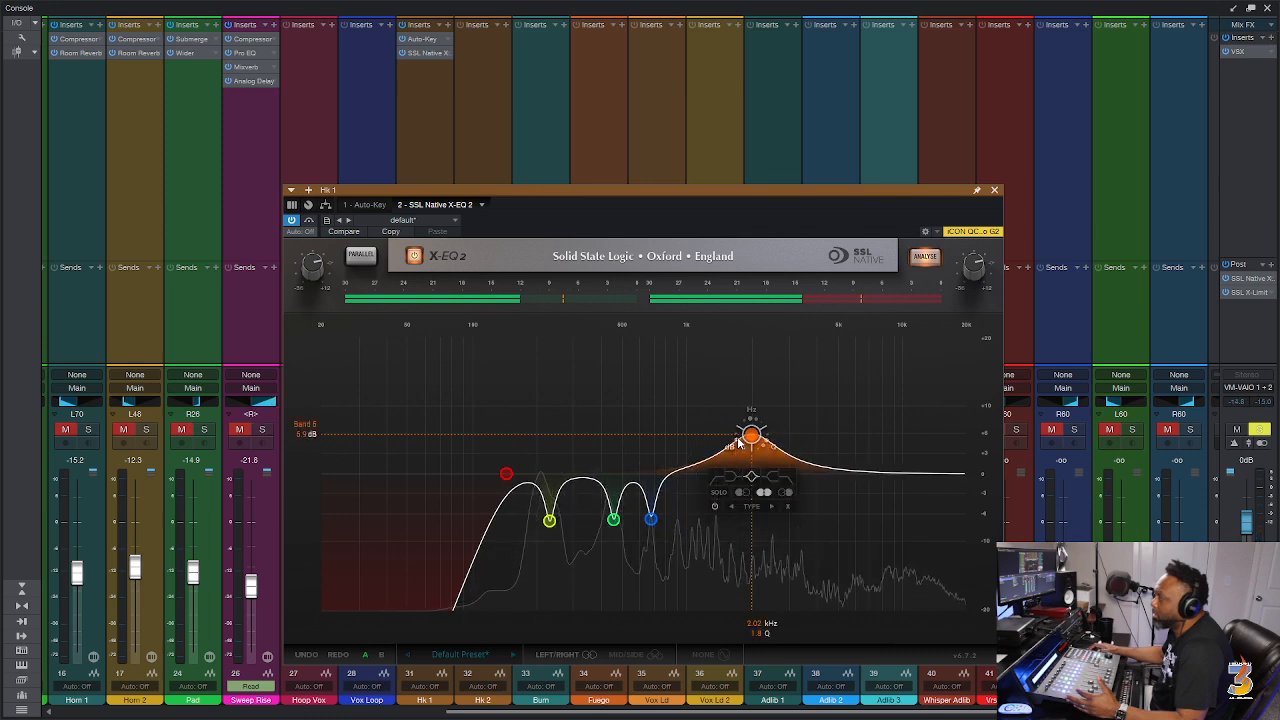
drag(739, 443, 763, 545)
drag(771, 471, 769, 484)
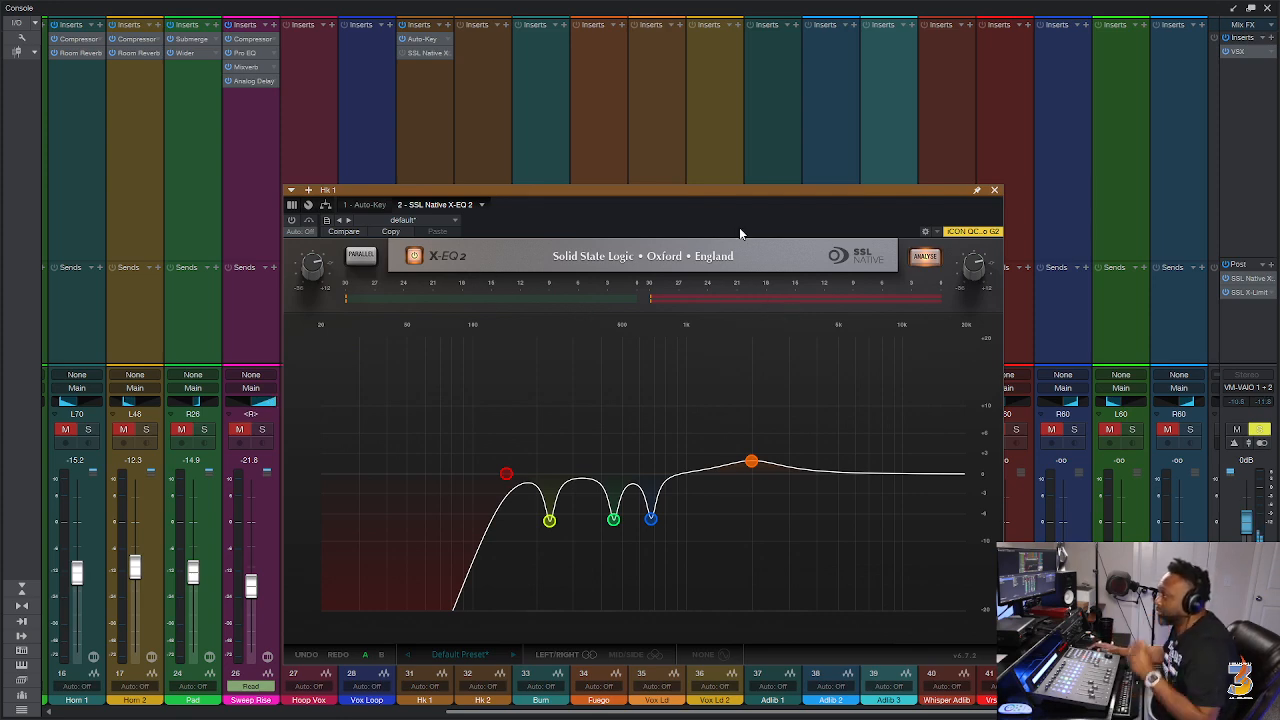
Raise the high-pass band's cutoff to slightly above 150 Hz, close the Hk 1 EQ and save the song.
drag(714, 188, 759, 139)
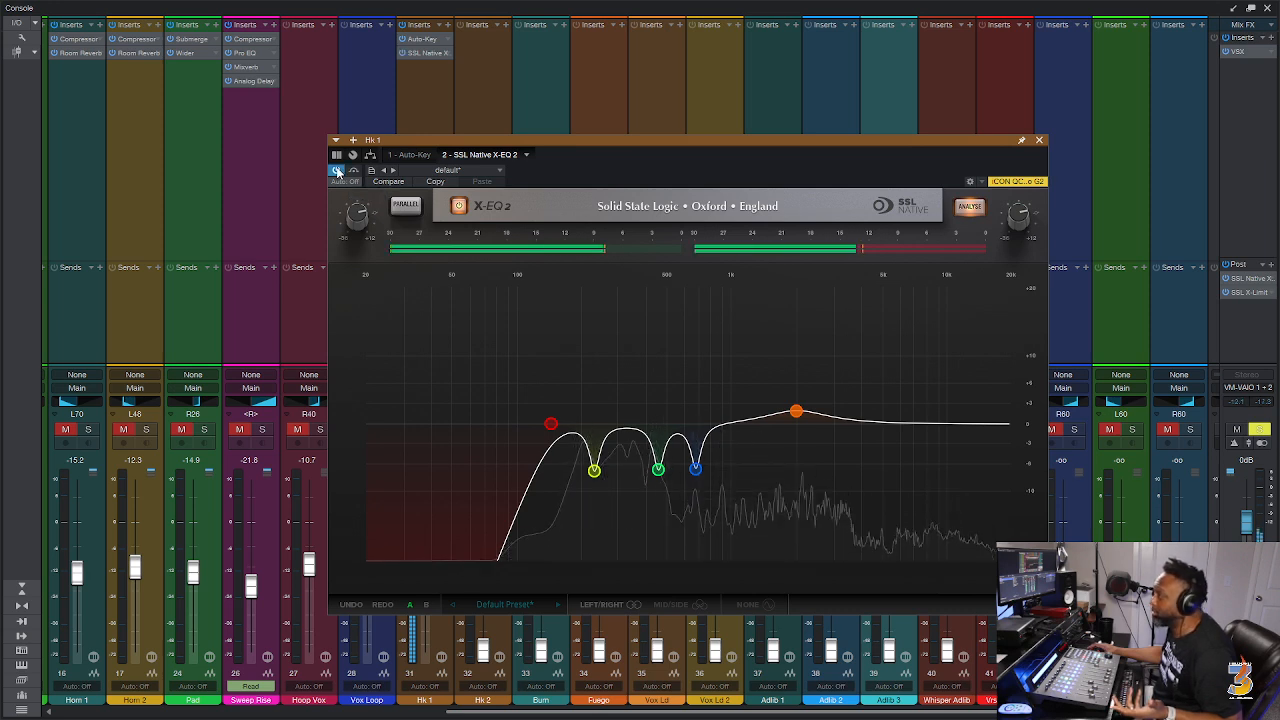
mouse_move(551, 430)
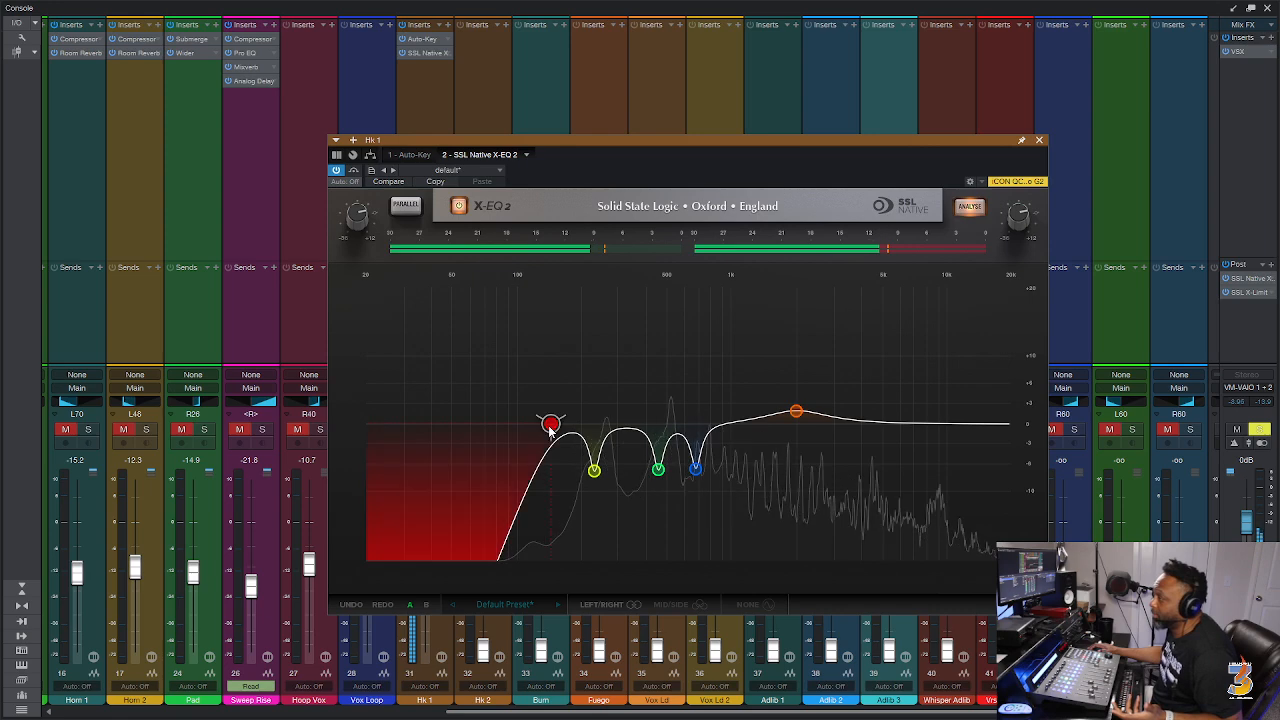
drag(553, 408, 544, 415)
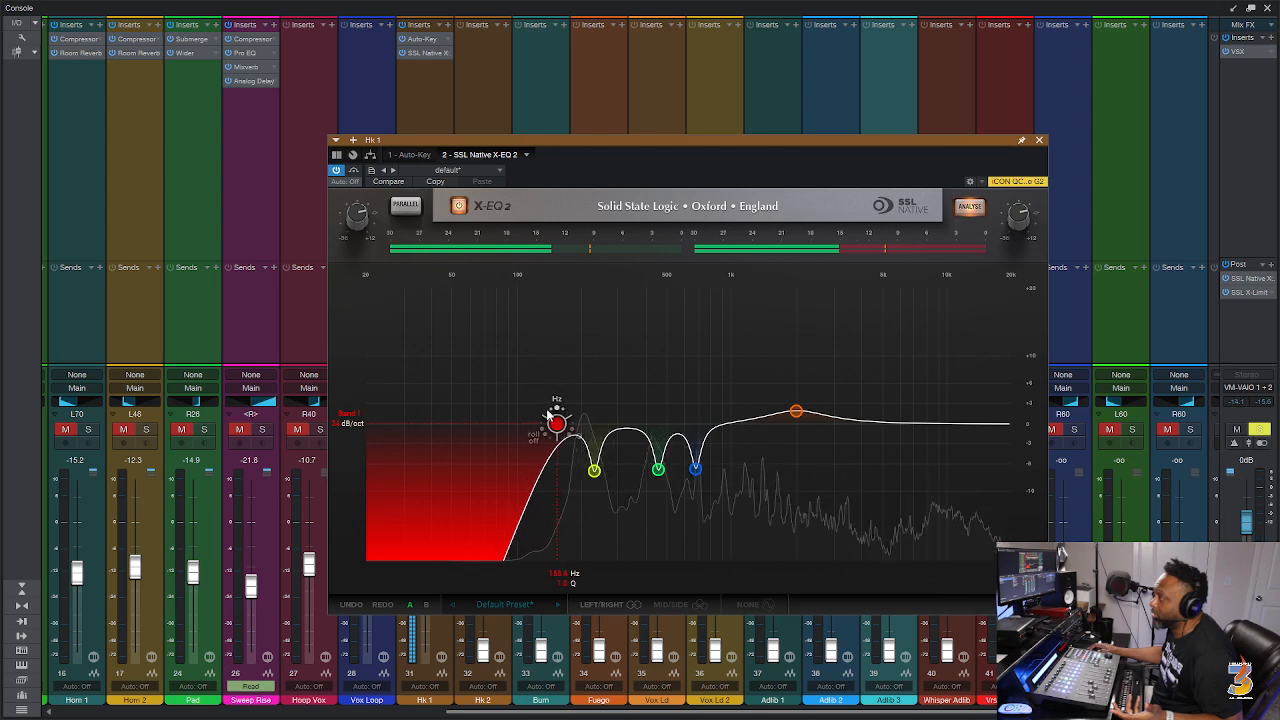
click(1040, 141)
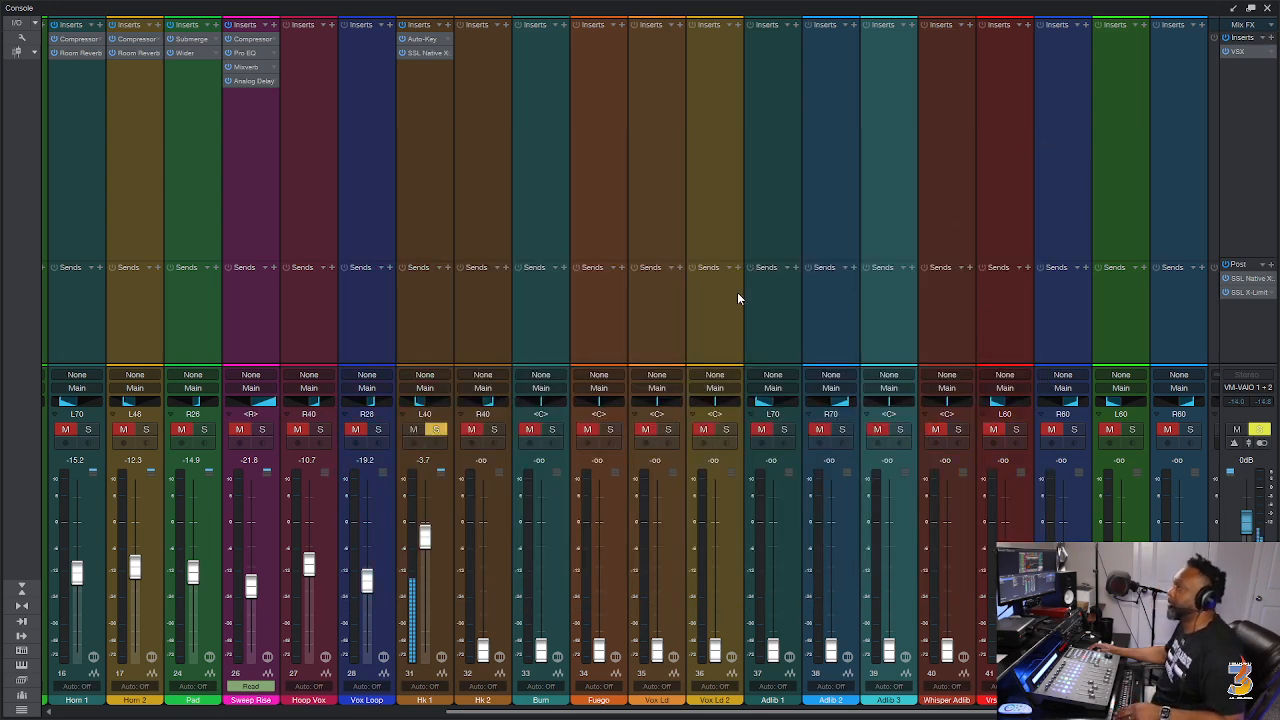
key(ctrl+s)
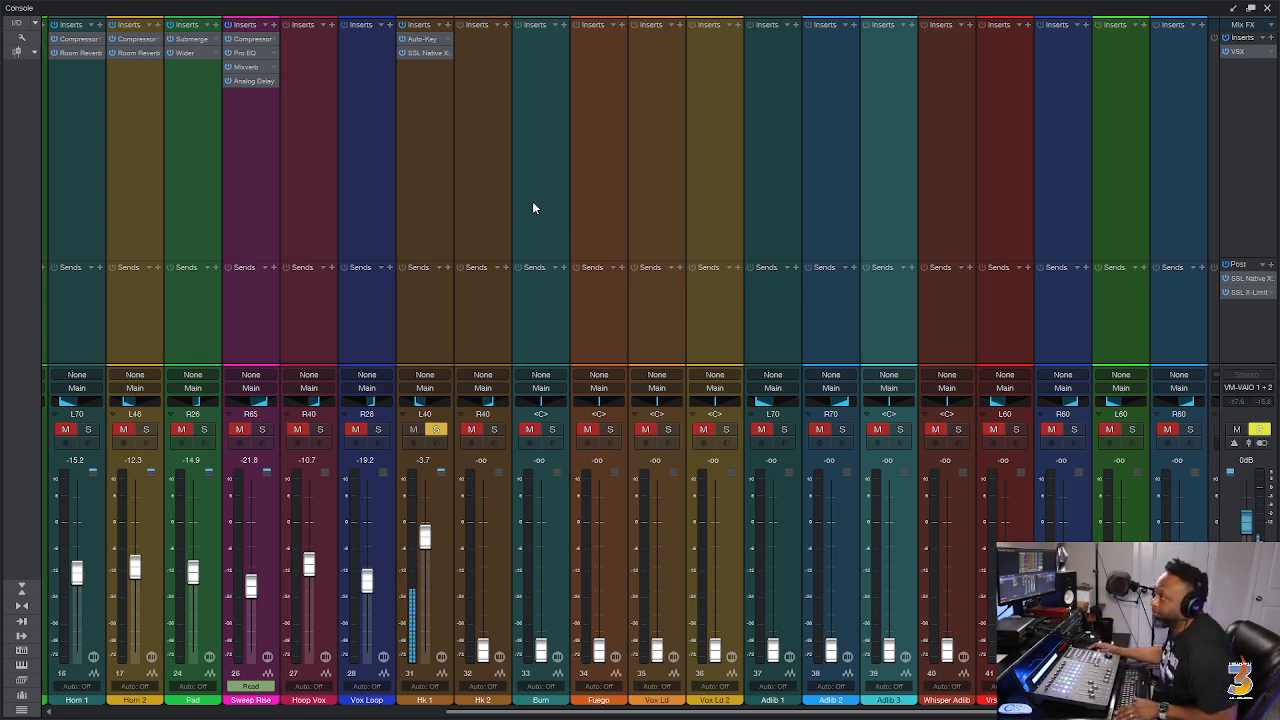
Insert the Antares Auto-Tune Pro plug-in on the Hk 1 channel after the SSL Native X-EQ 2.
click(448, 26)
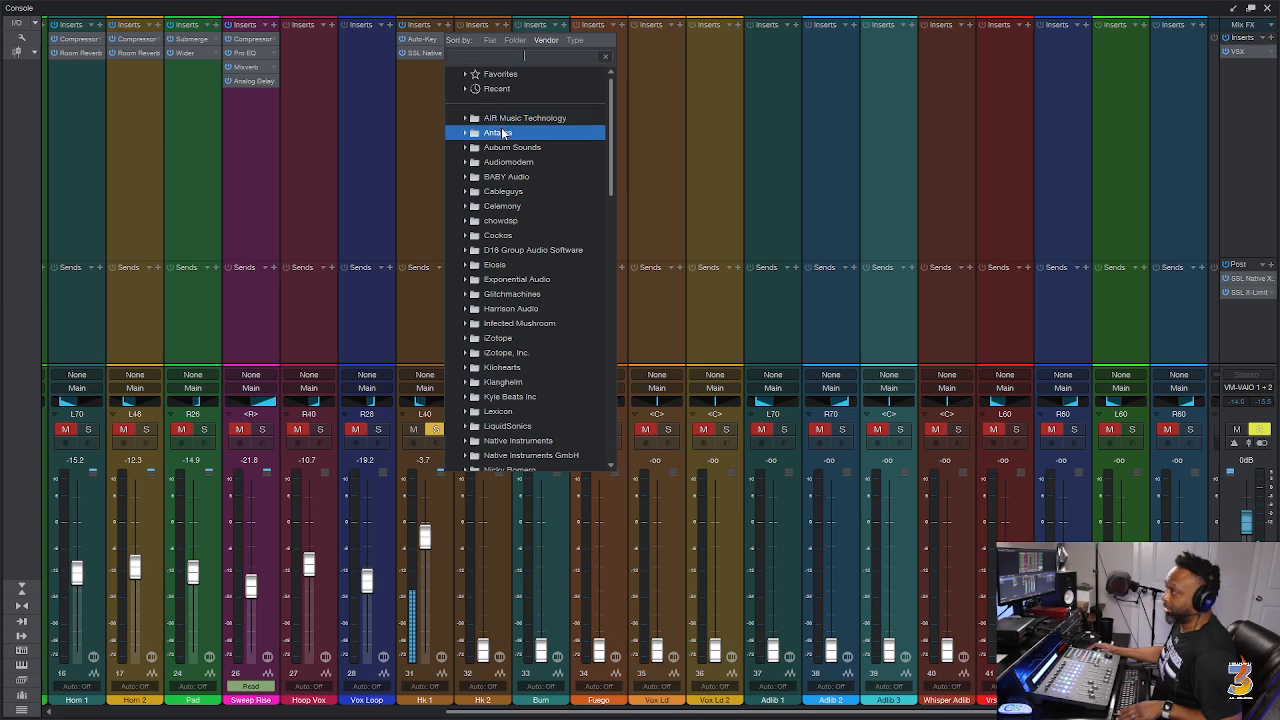
click(480, 132)
click(518, 205)
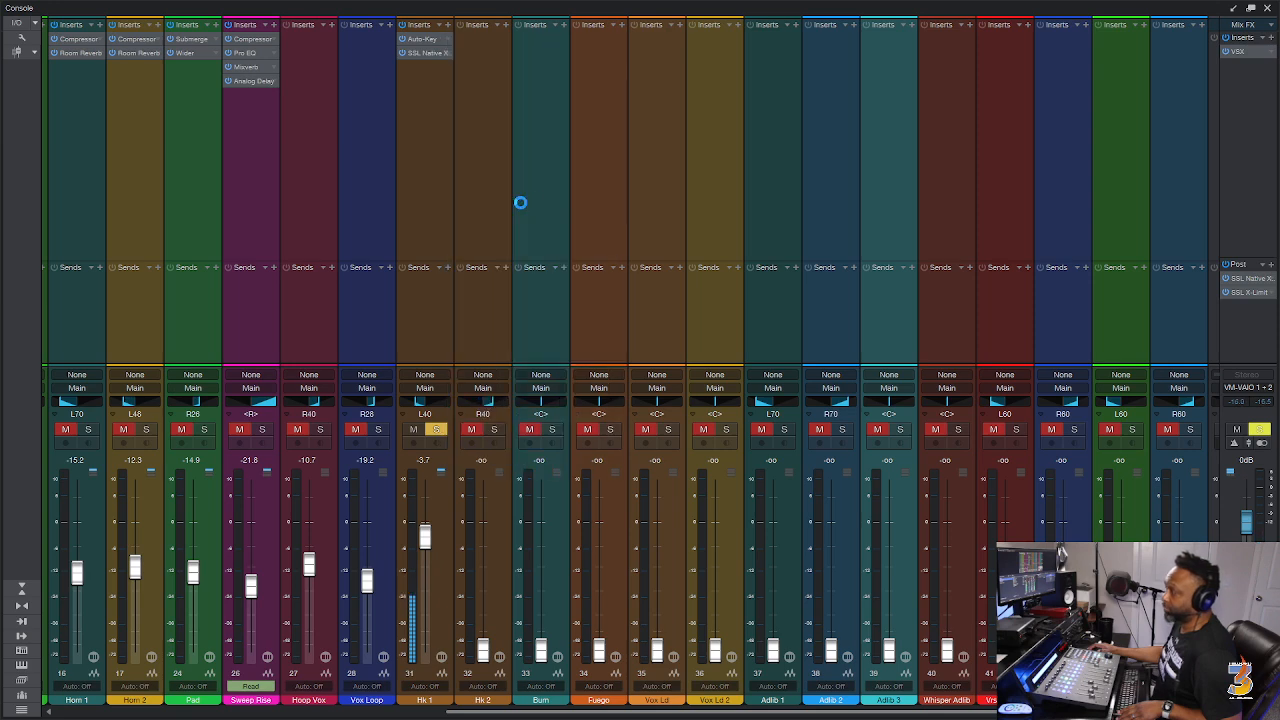
drag(611, 141, 674, 135)
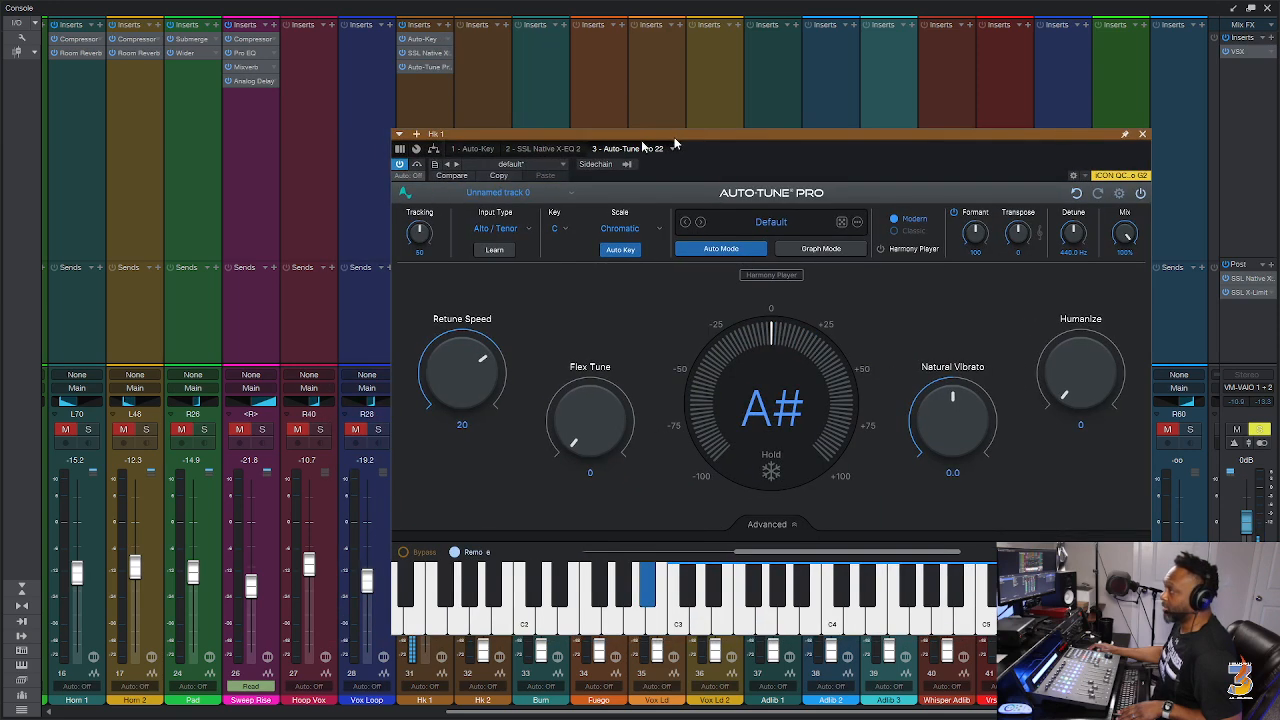
Send the Bb Major key from the Hk 1 Auto-Key plug-in to Auto-Tune and close Auto-Key.
click(420, 40)
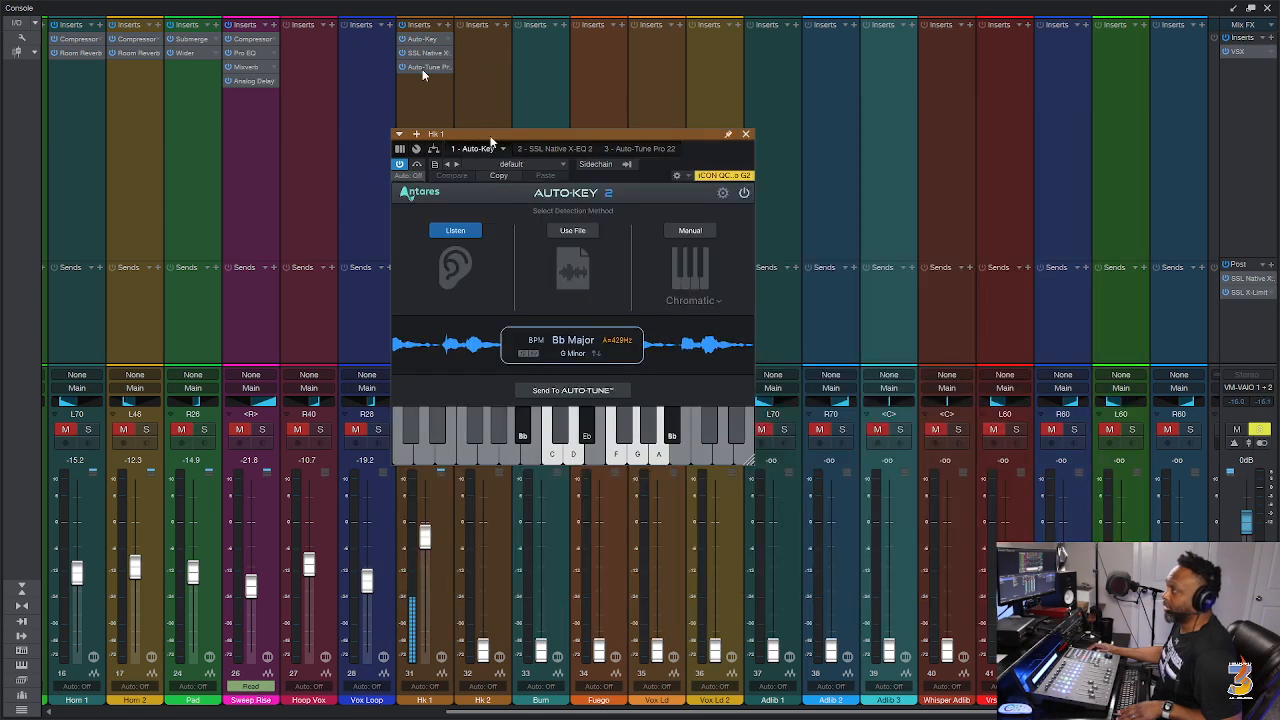
click(575, 391)
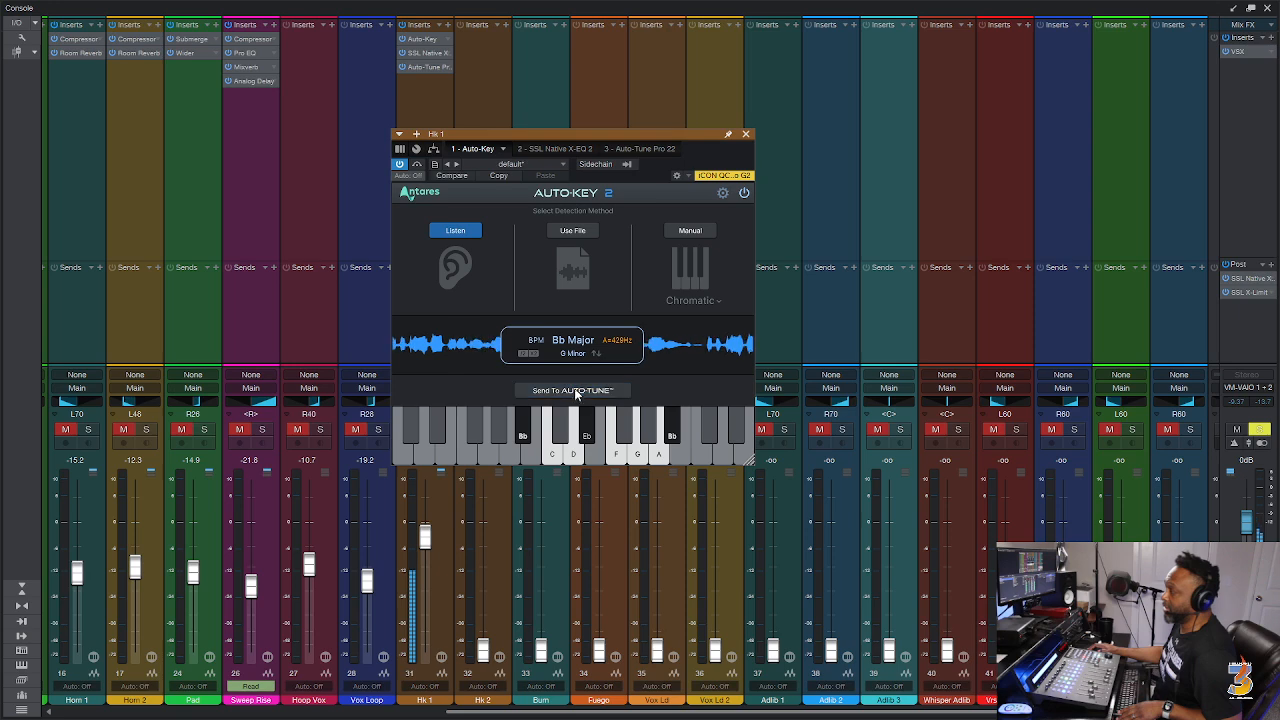
click(746, 134)
Reopen Auto-Tune Pro on Hk 1 and set Flex Tune to 30.
click(431, 68)
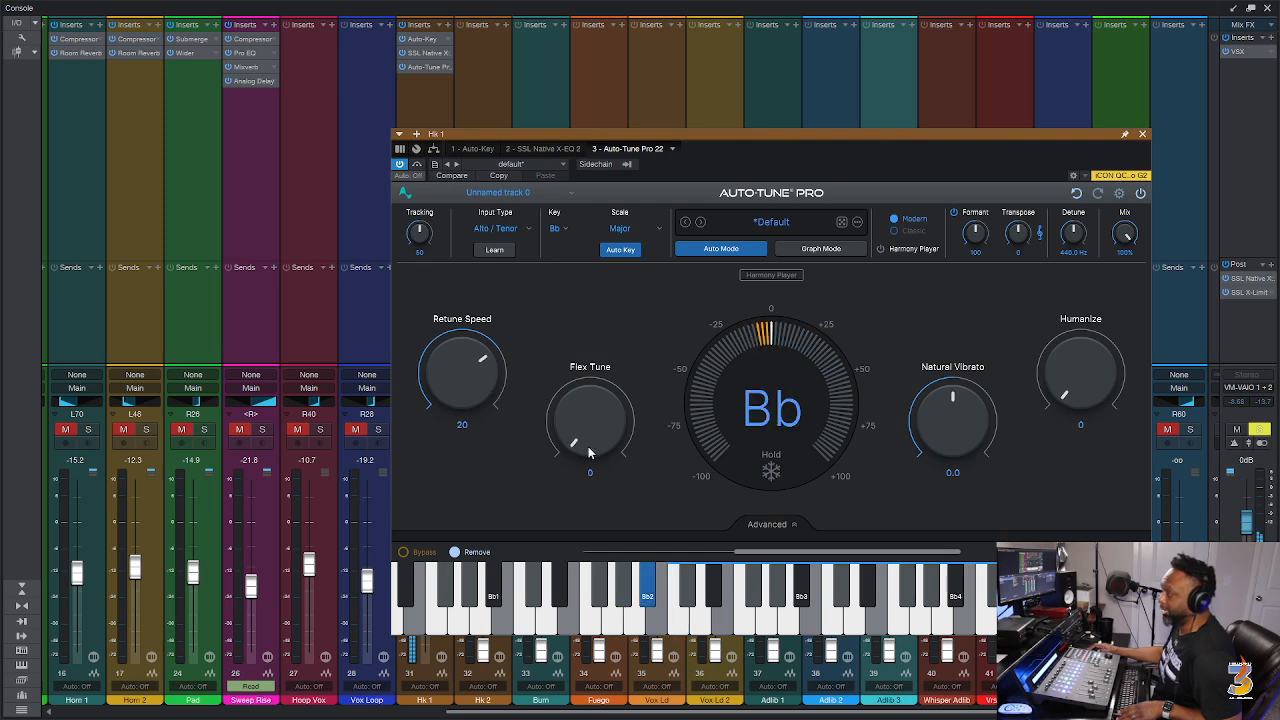
drag(588, 446, 589, 400)
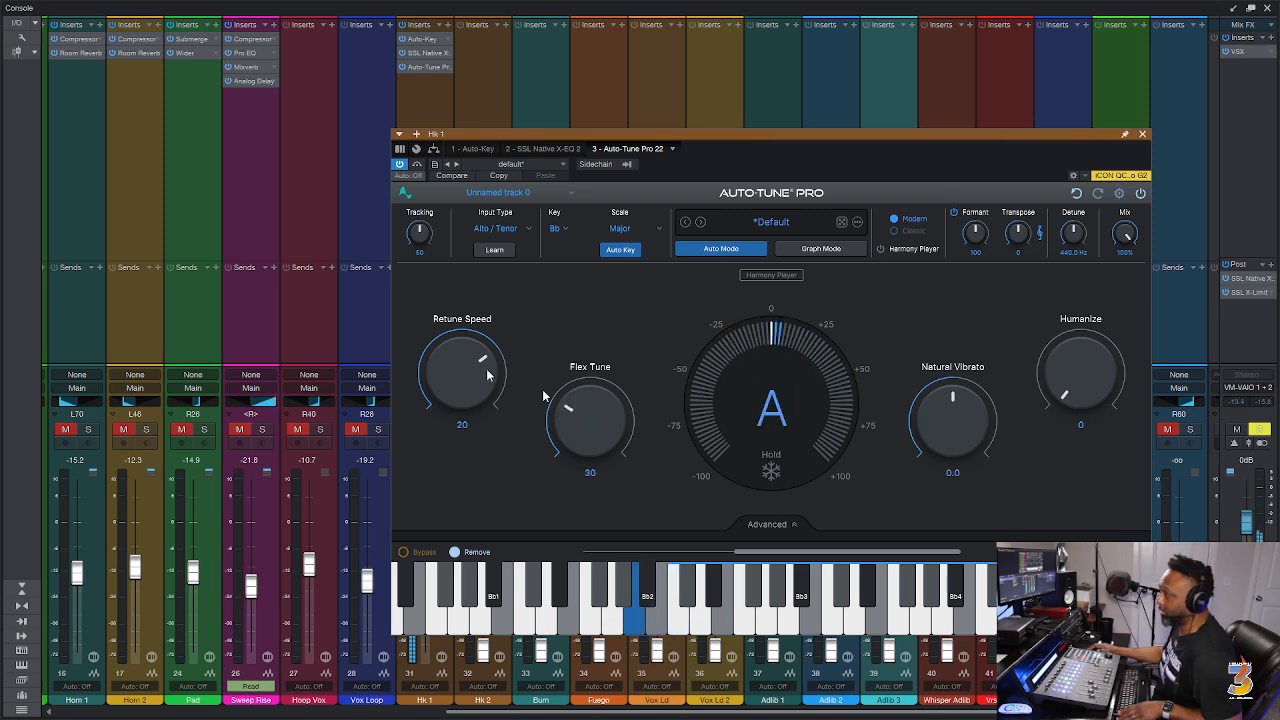
Set Auto-Tune Pro's Retune Speed to 12 and its key to C Minor on Hk 1, saving the song.
drag(461, 351, 463, 358)
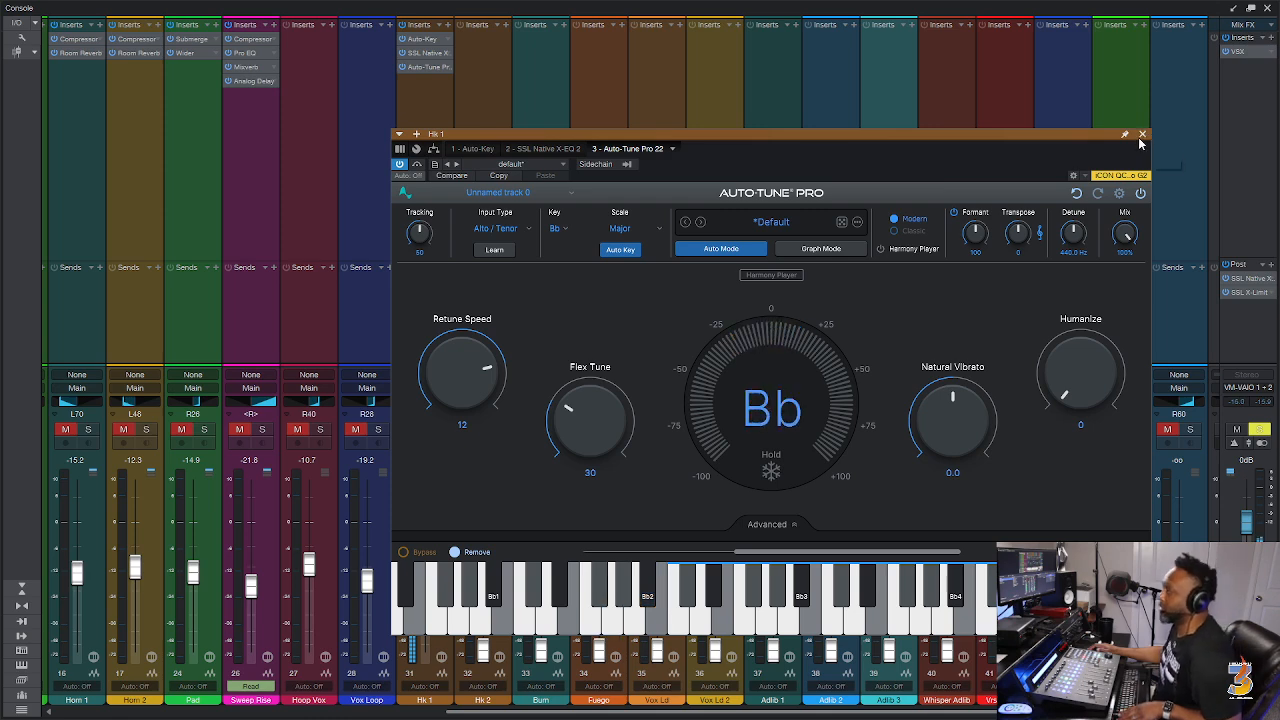
click(562, 230)
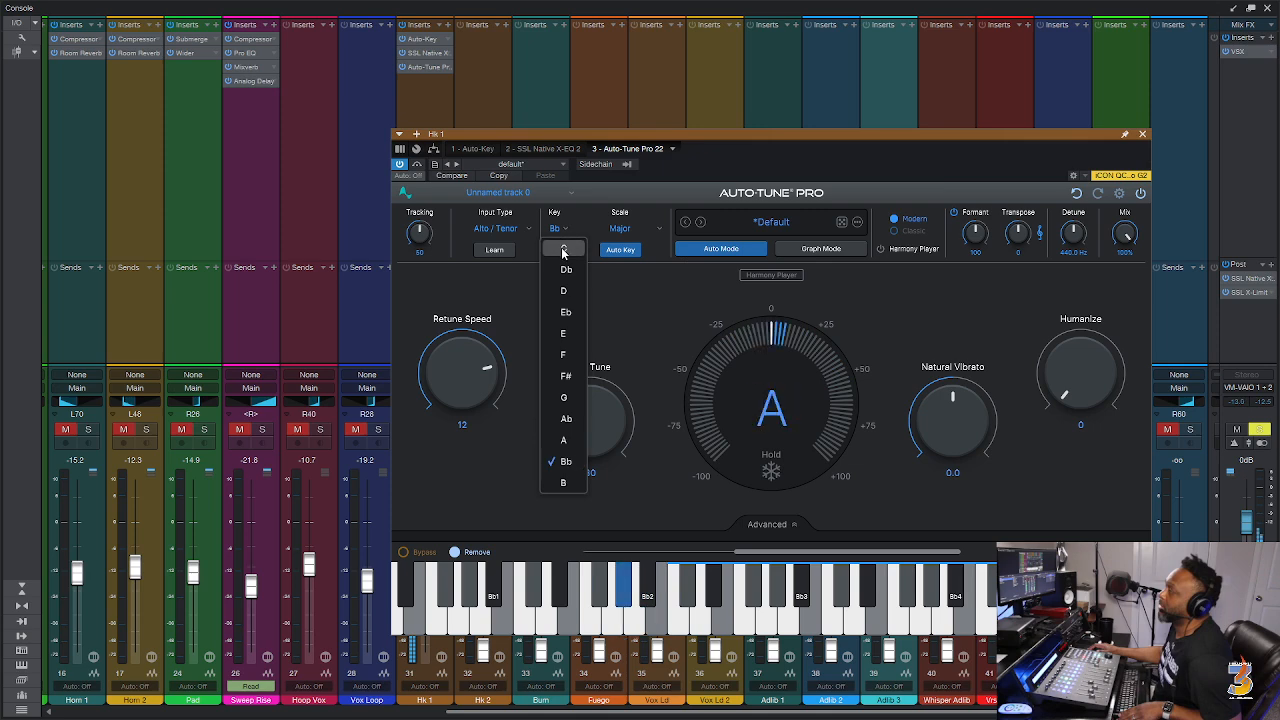
click(565, 248)
click(620, 230)
click(618, 254)
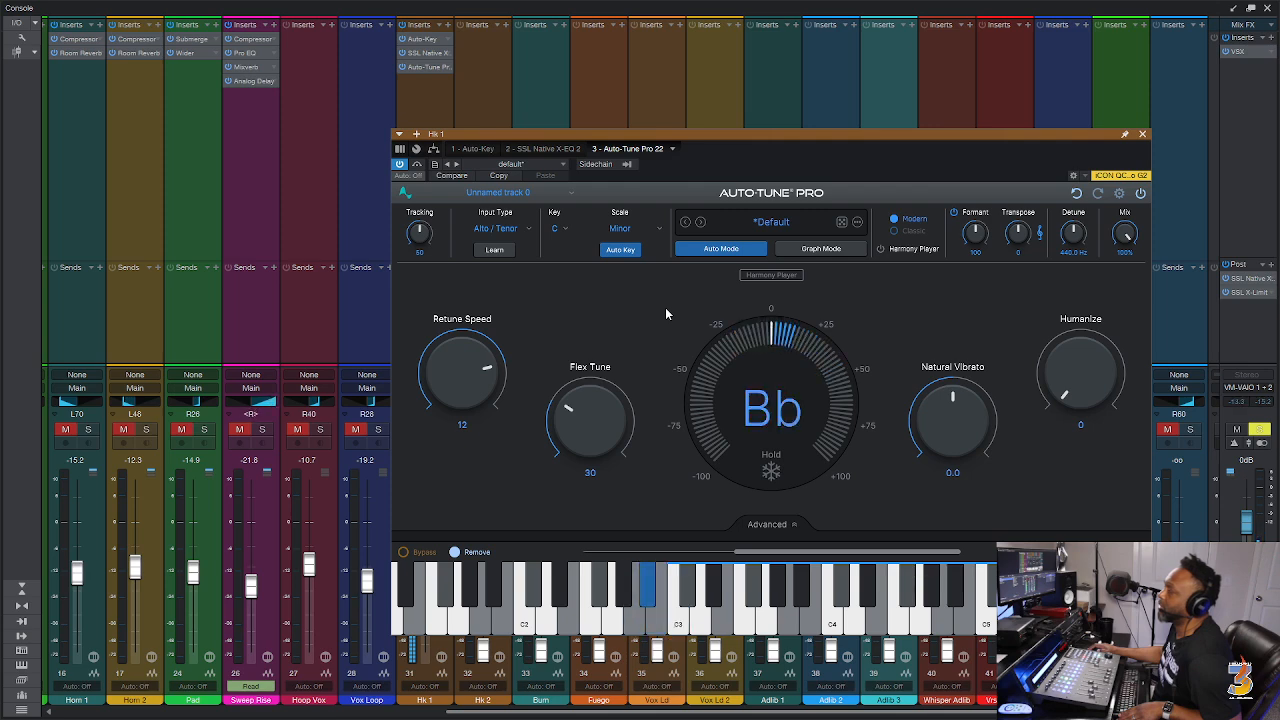
key(ctrl+s)
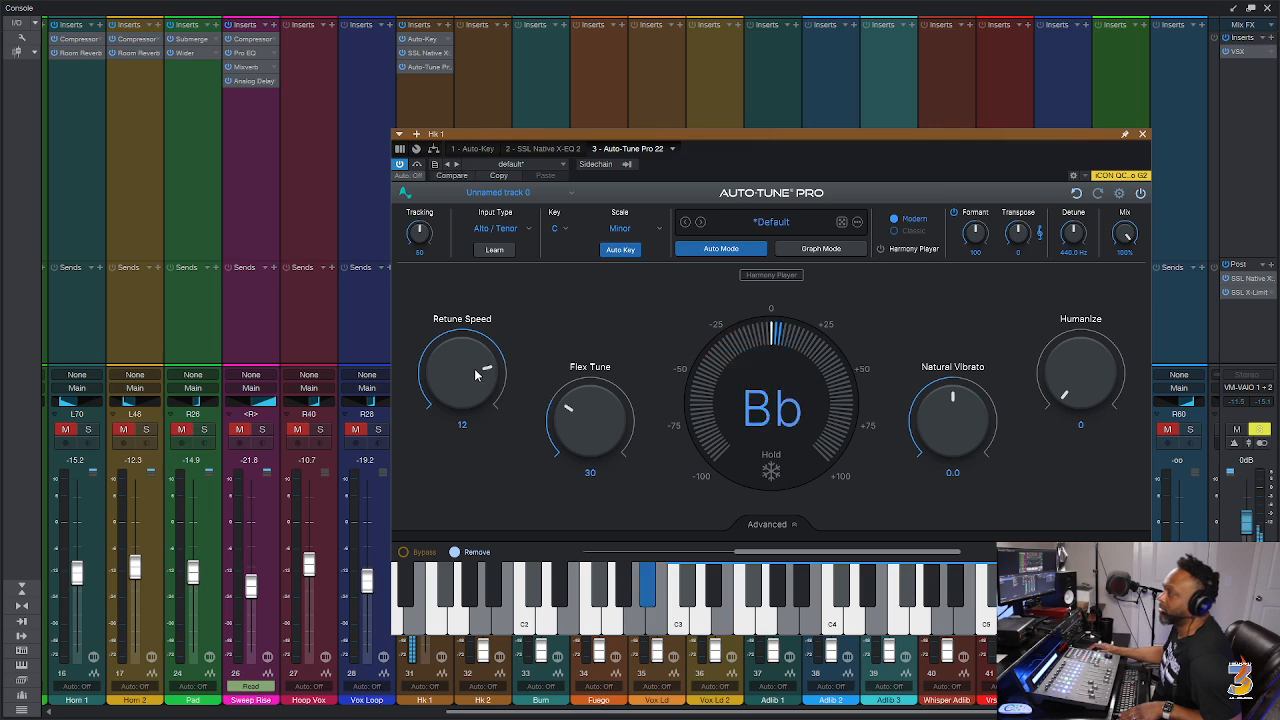
Set the Retune Speed to 20, close Auto-Tune Pro and save the song.
drag(475, 374, 476, 389)
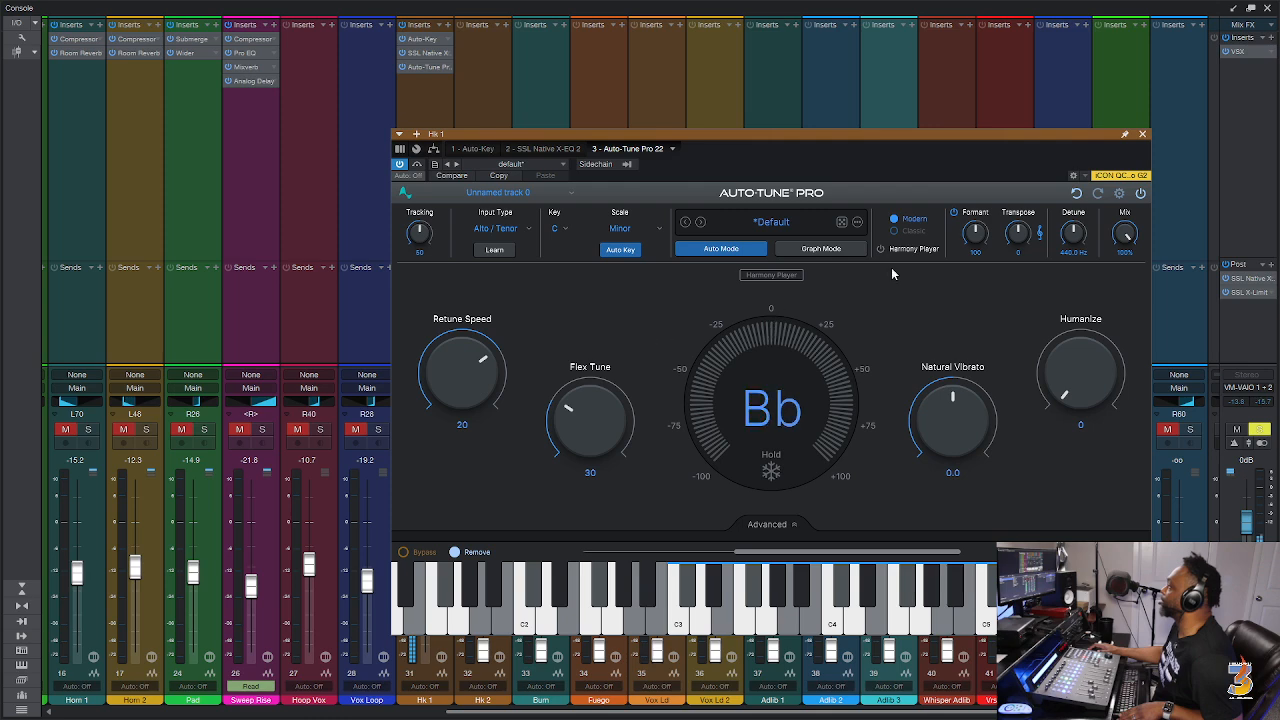
click(1141, 136)
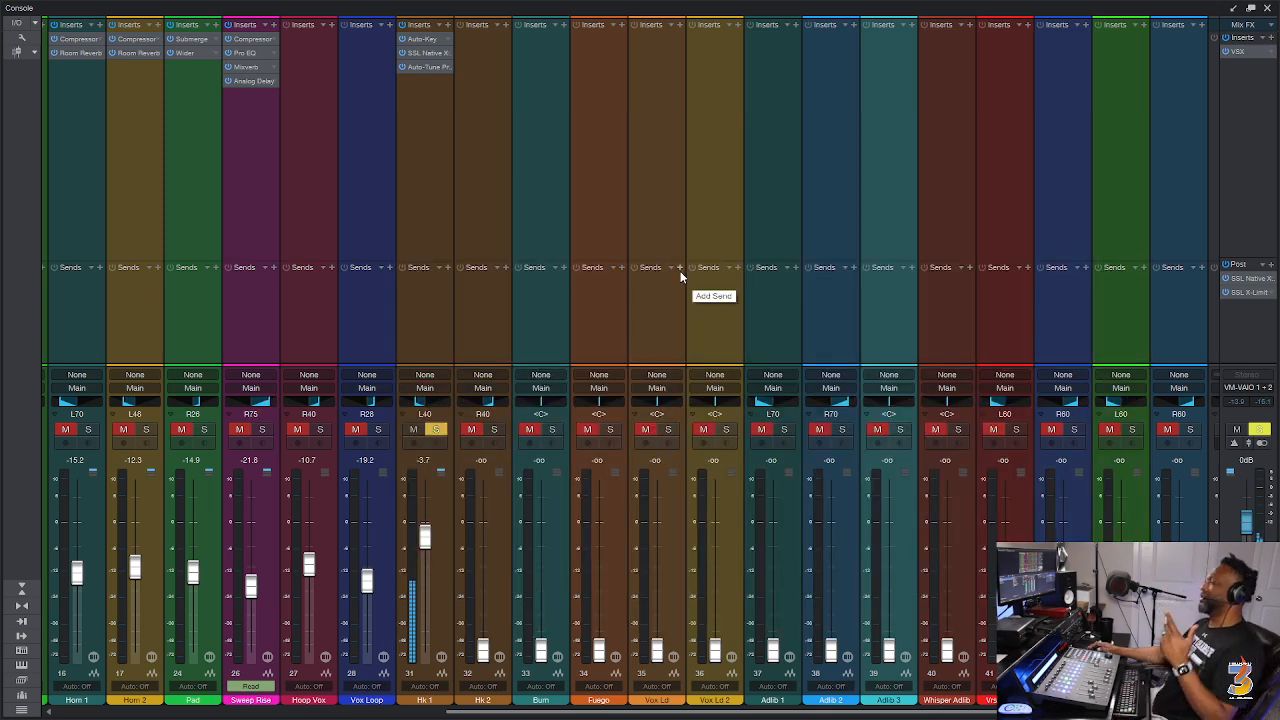
key(ctrl+s)
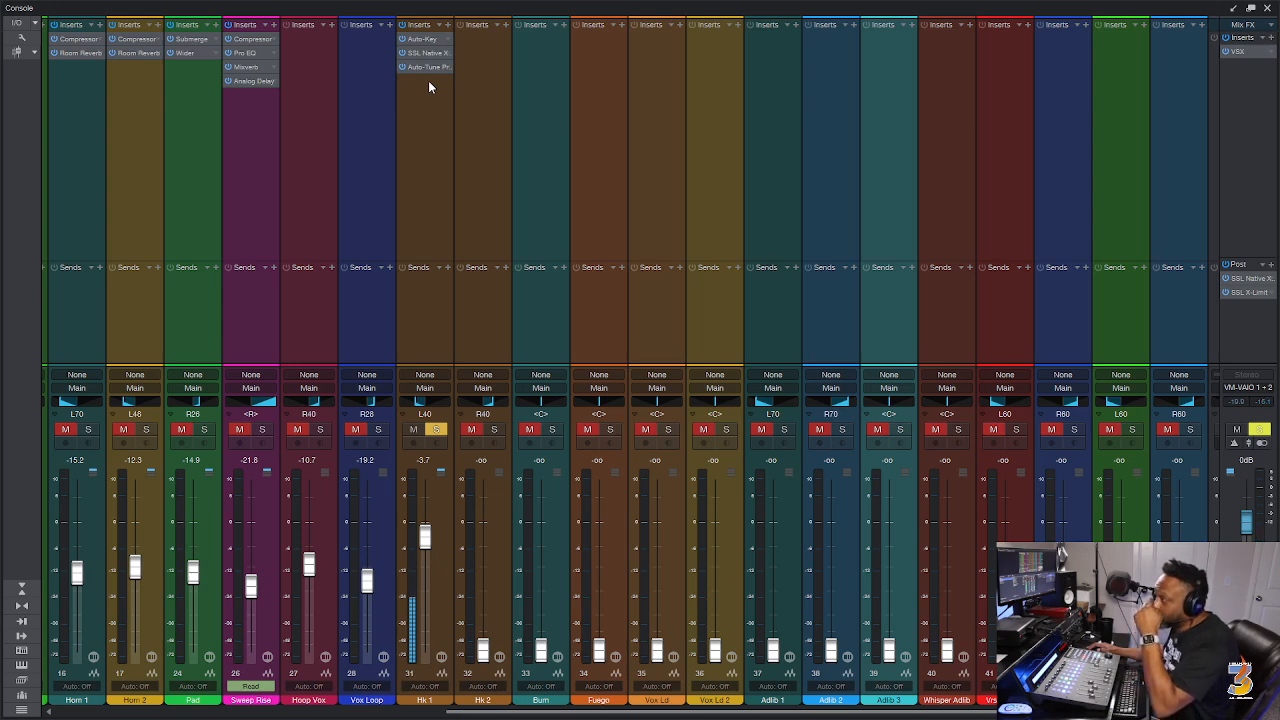
Find the SSL plug-ins and insert SSL Native X-Comp v6 on the Hk 1 channel after Auto-Tune Pro.
click(448, 28)
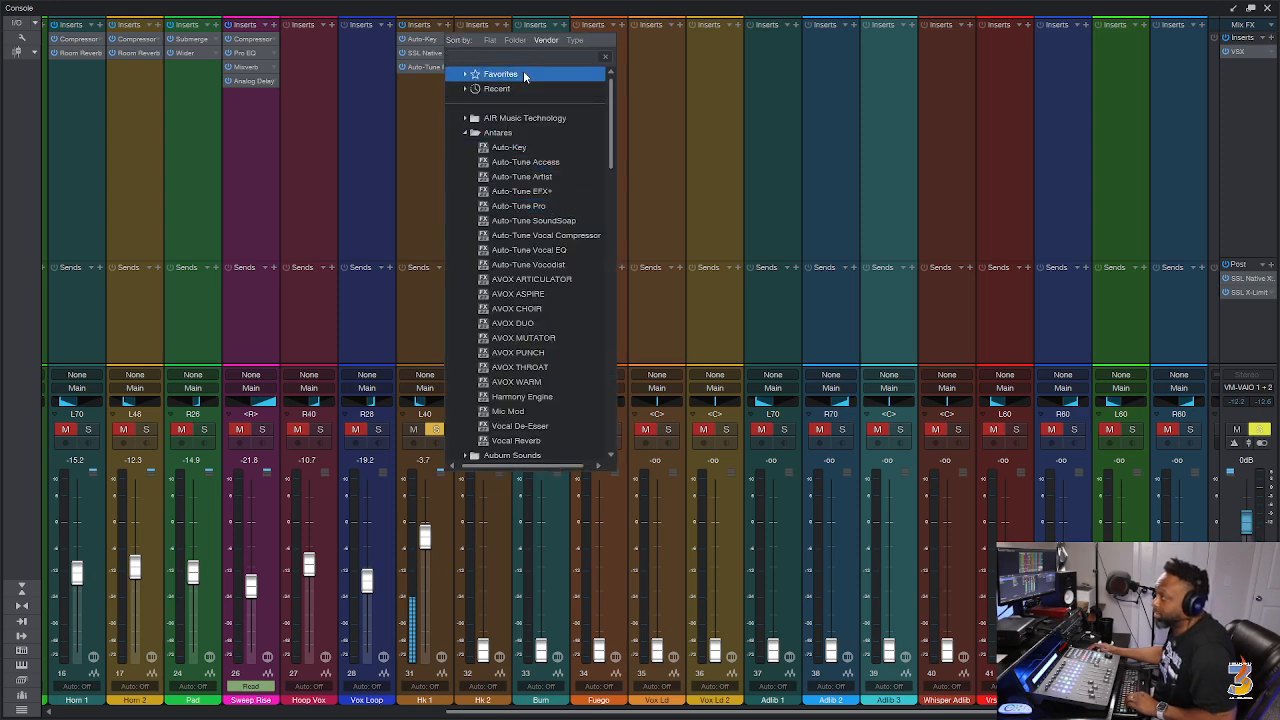
text(ssl)
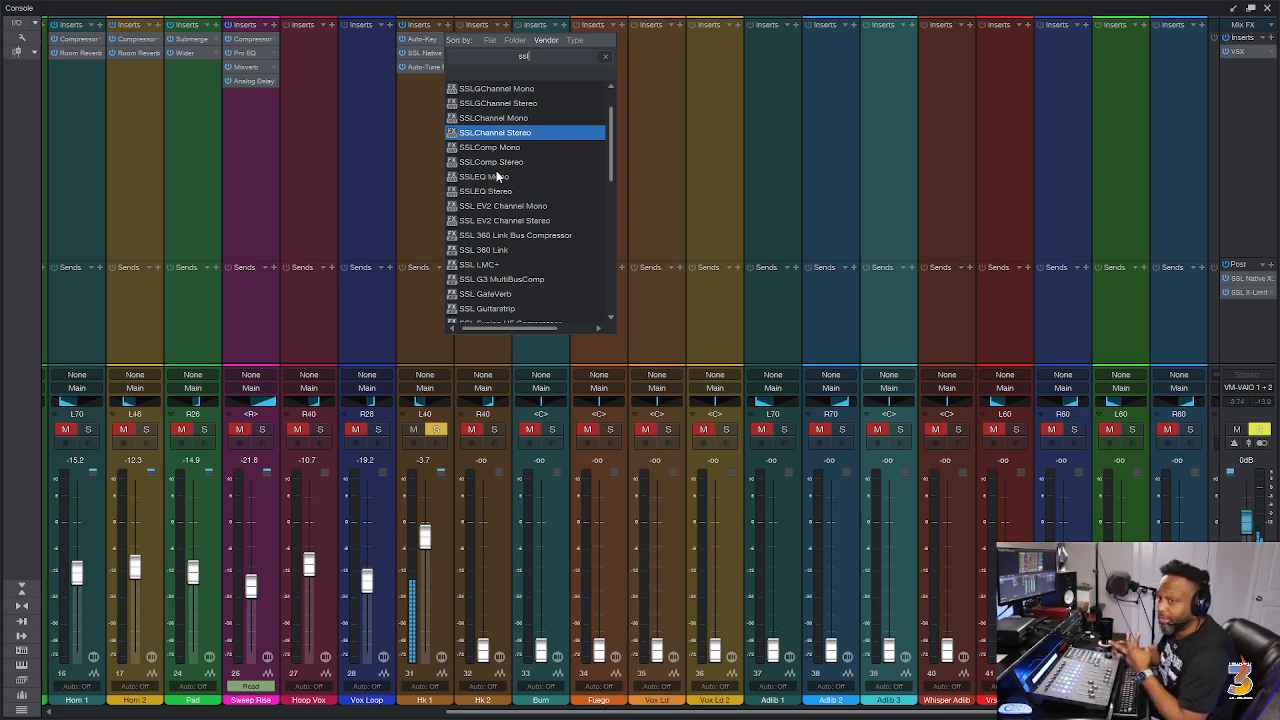
scroll(497, 176, down, 6)
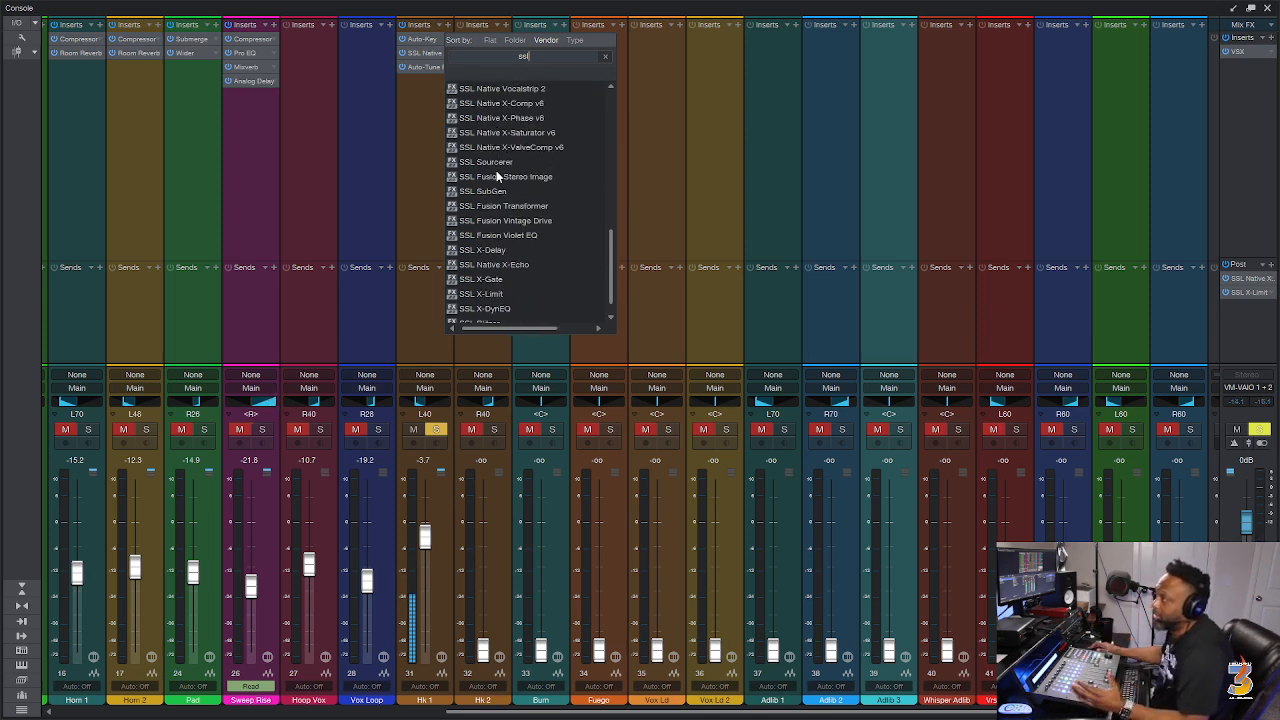
scroll(497, 176, down, 3)
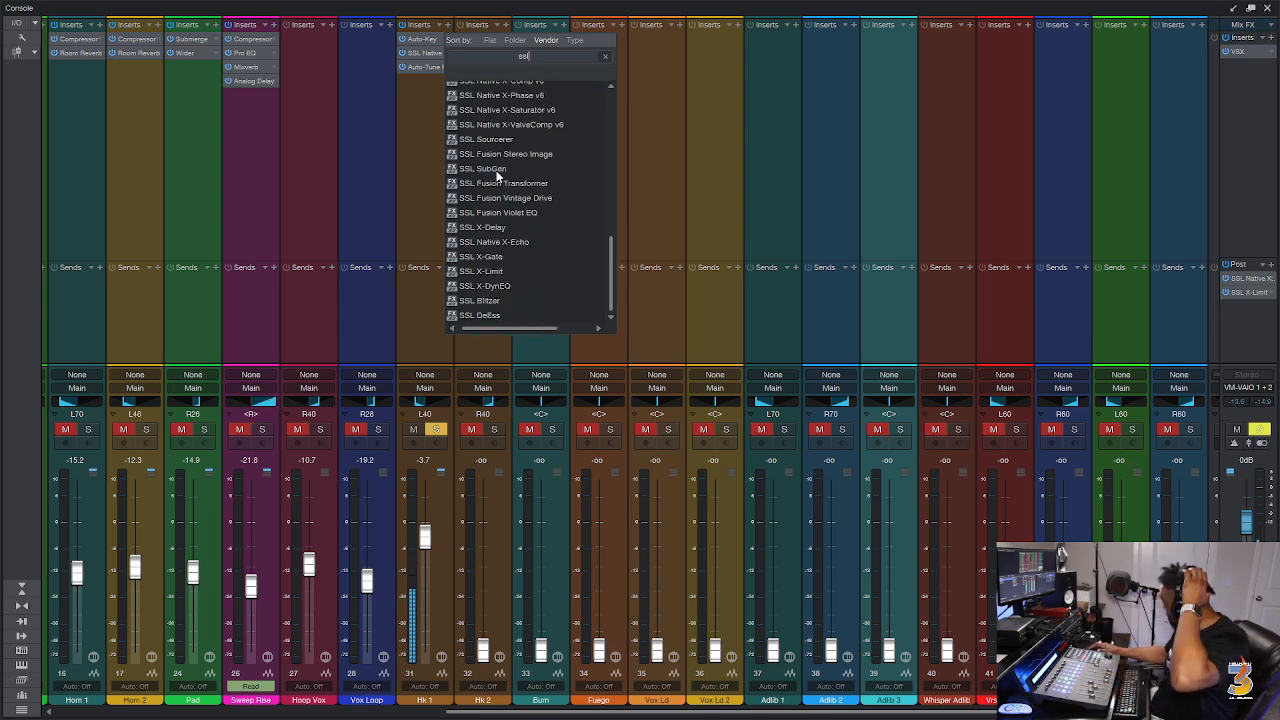
scroll(497, 176, up, 6)
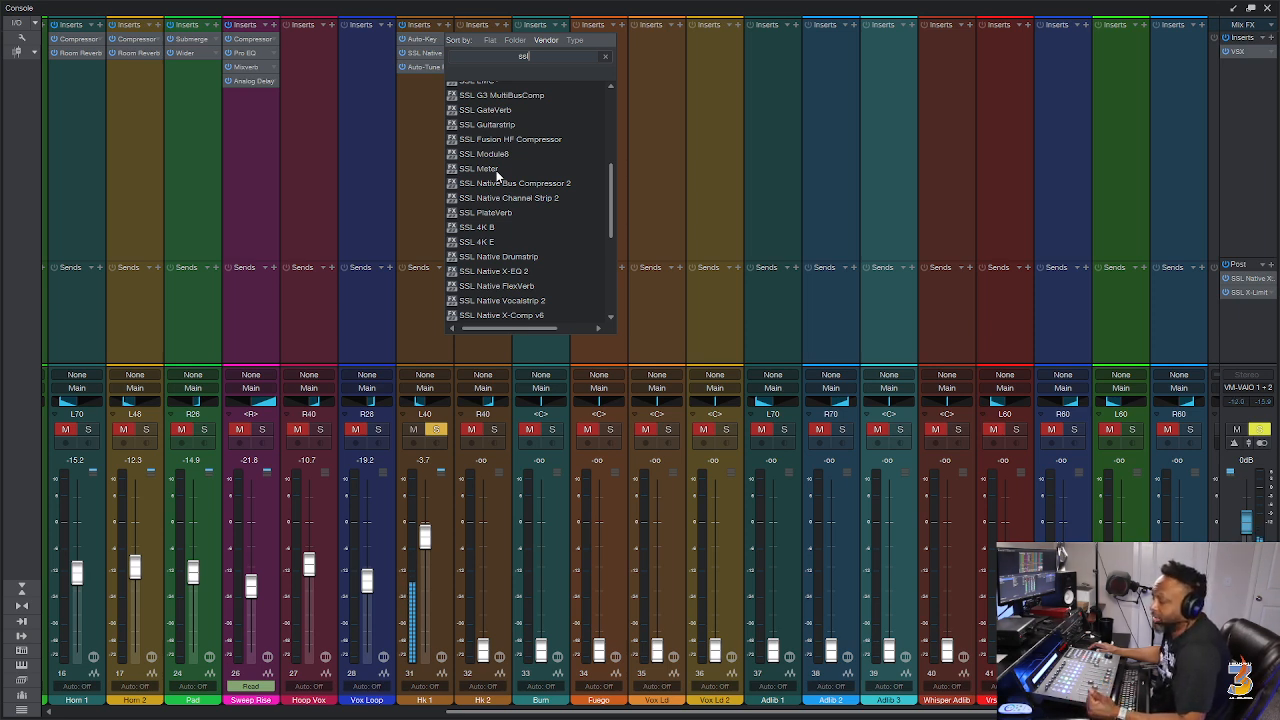
scroll(497, 176, down, 3)
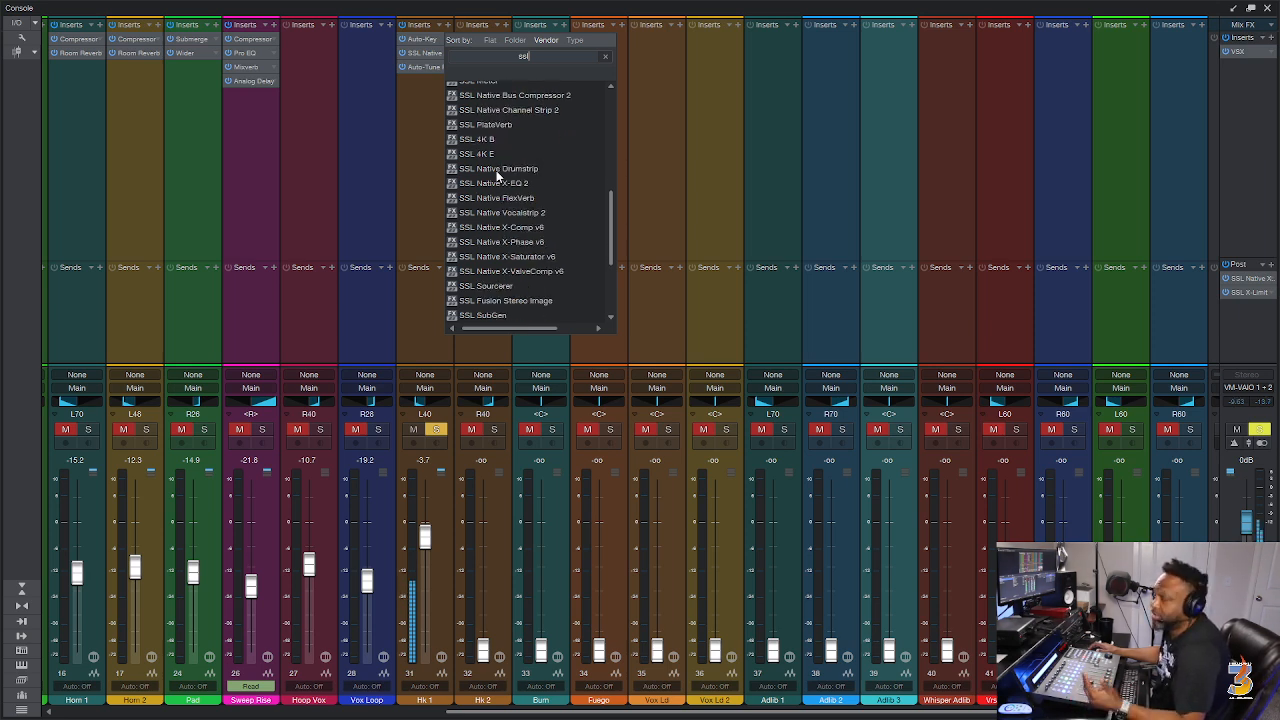
scroll(497, 176, down, 1)
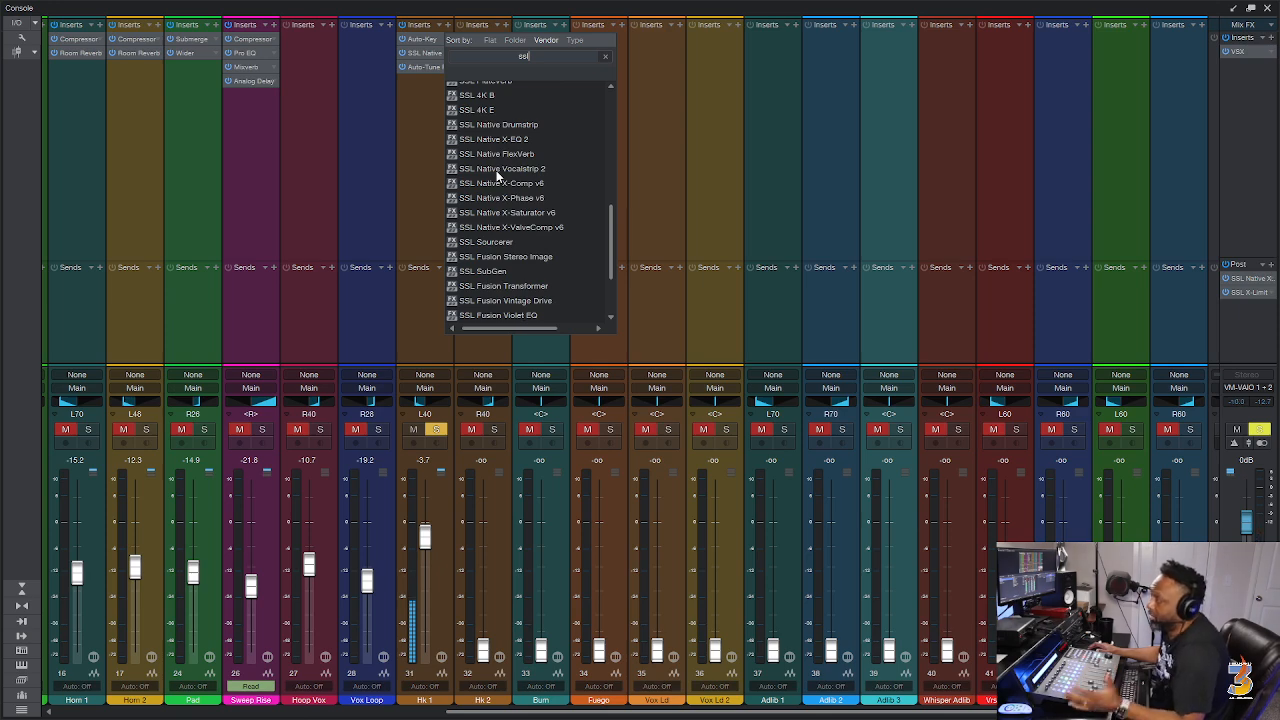
scroll(497, 176, down, 1)
scroll(497, 176, down, 2)
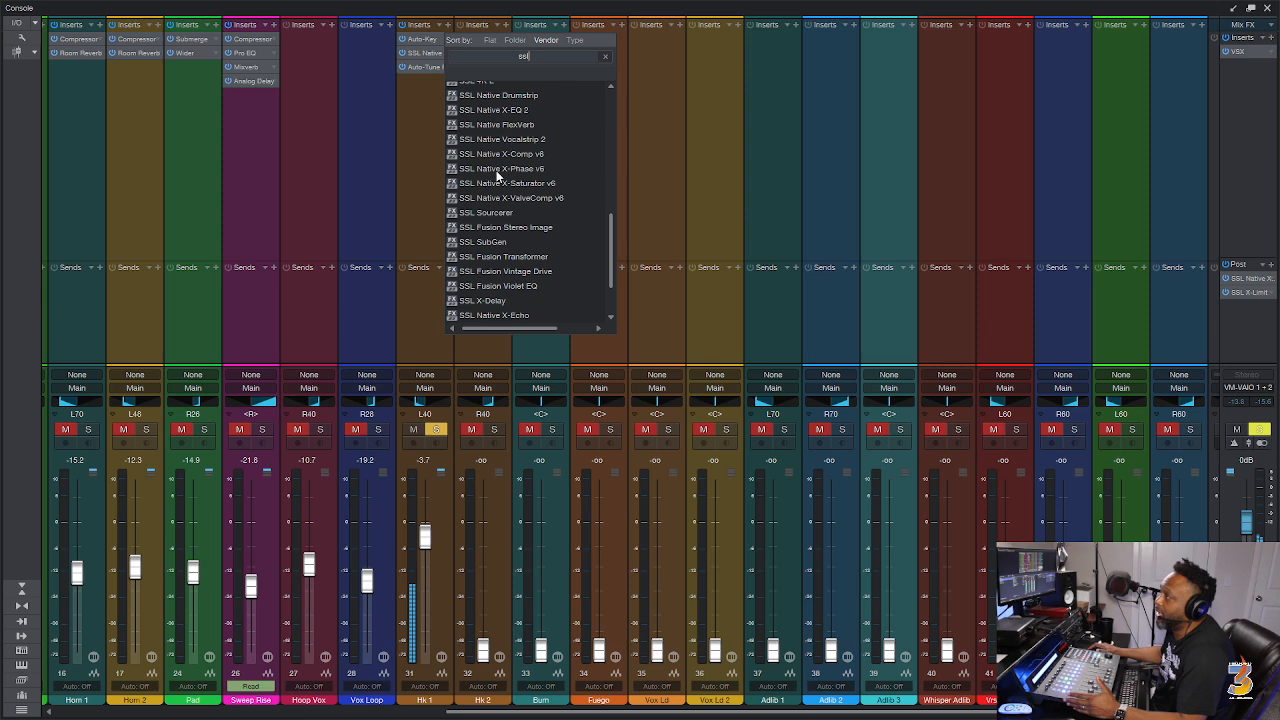
scroll(497, 176, up, 3)
scroll(497, 176, up, 5)
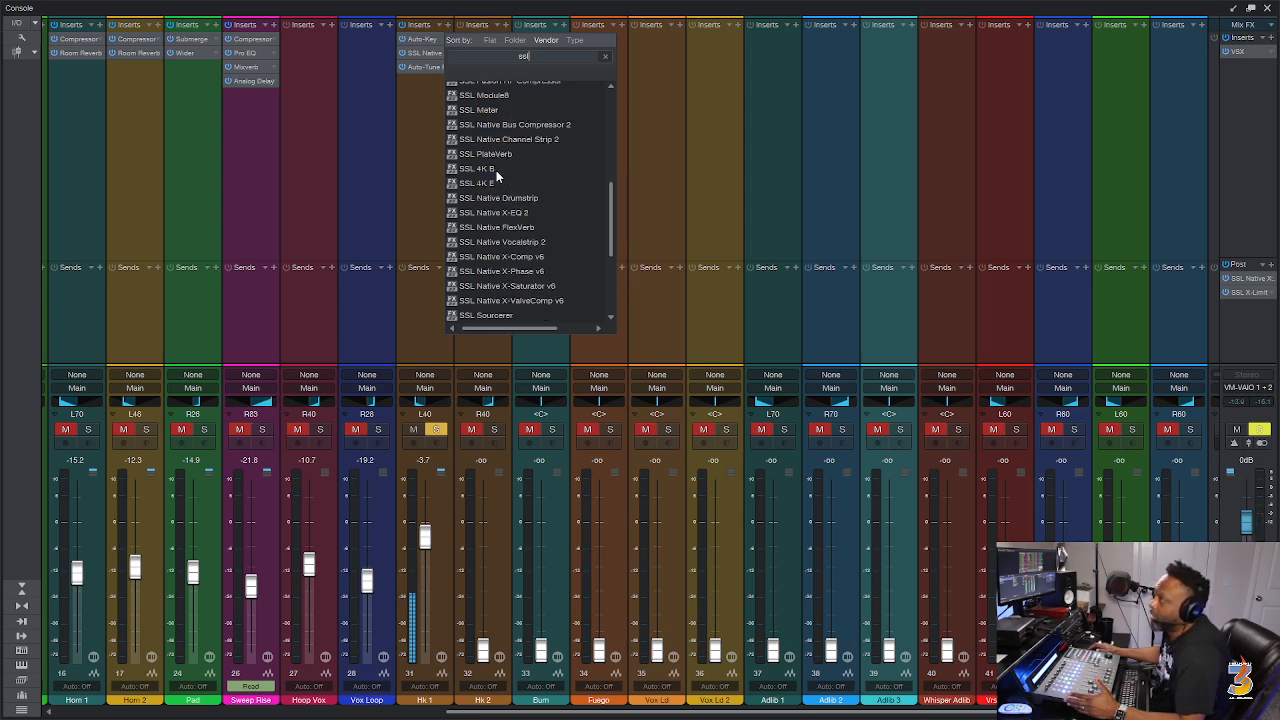
scroll(496, 170, down, 2)
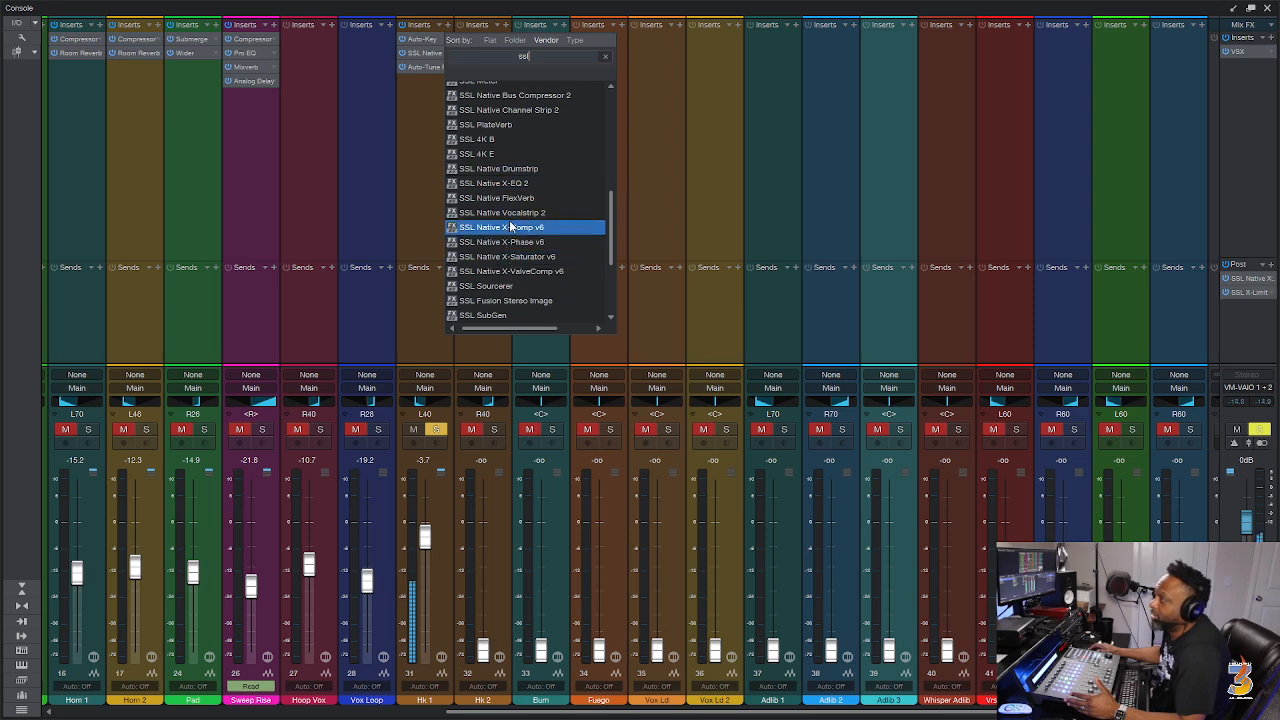
click(512, 229)
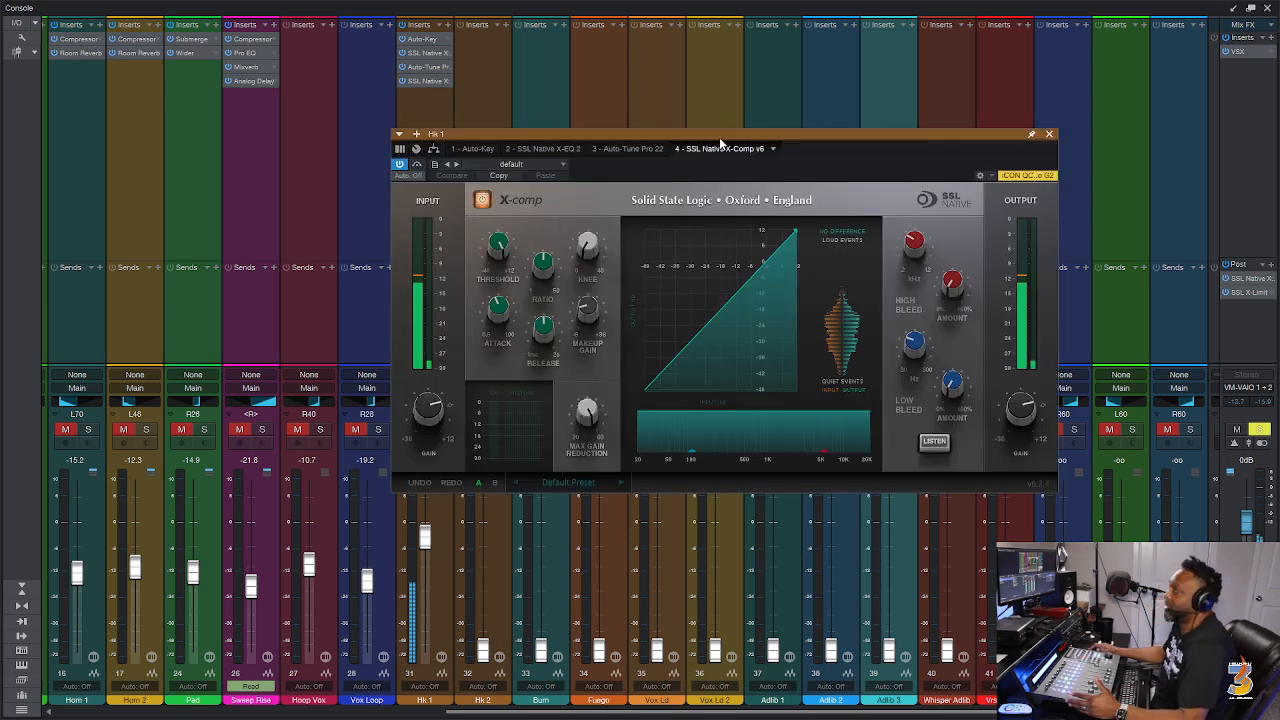
Lower the X-Comp threshold on Hk 1 to -29.5 dB.
drag(723, 143, 635, 192)
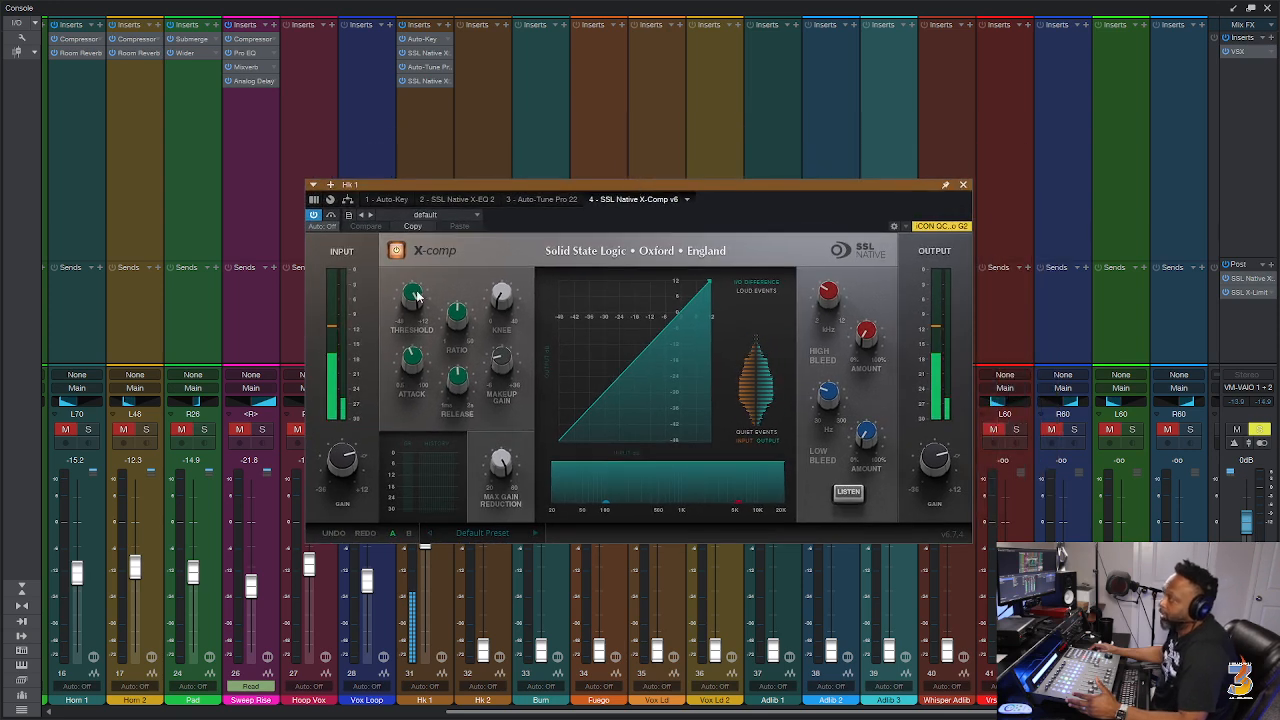
mouse_move(413, 295)
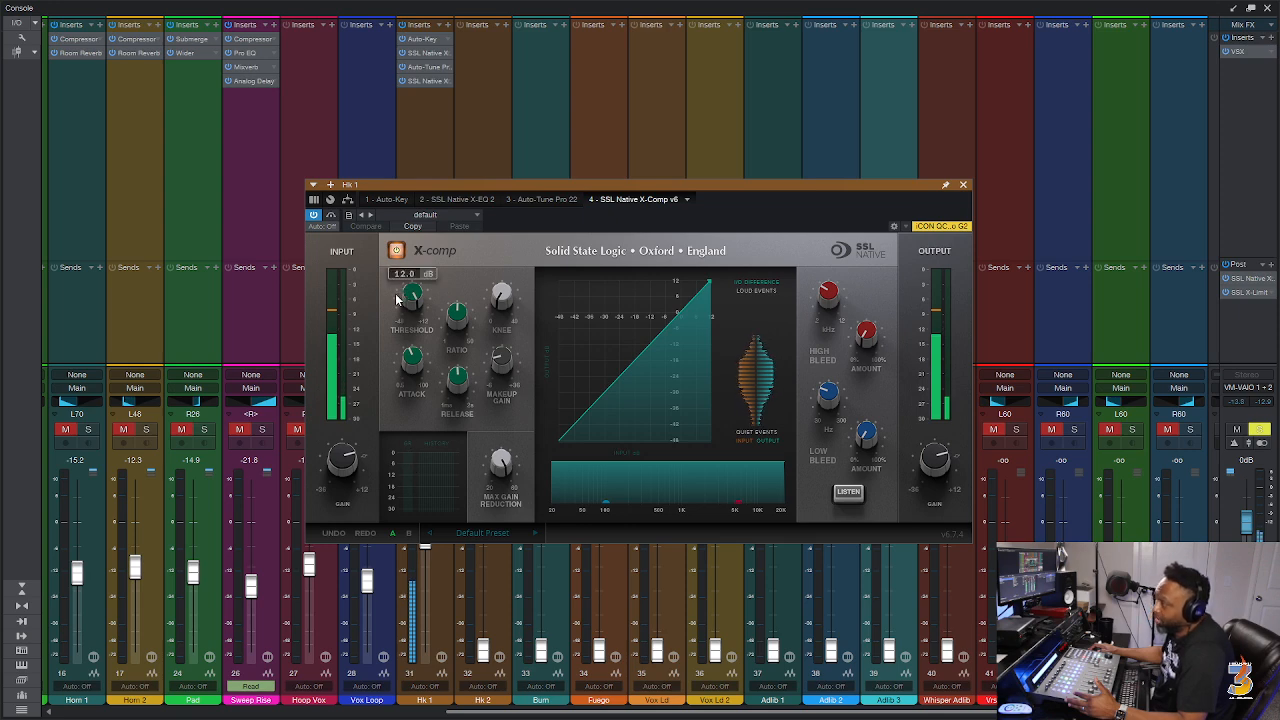
drag(408, 300, 420, 424)
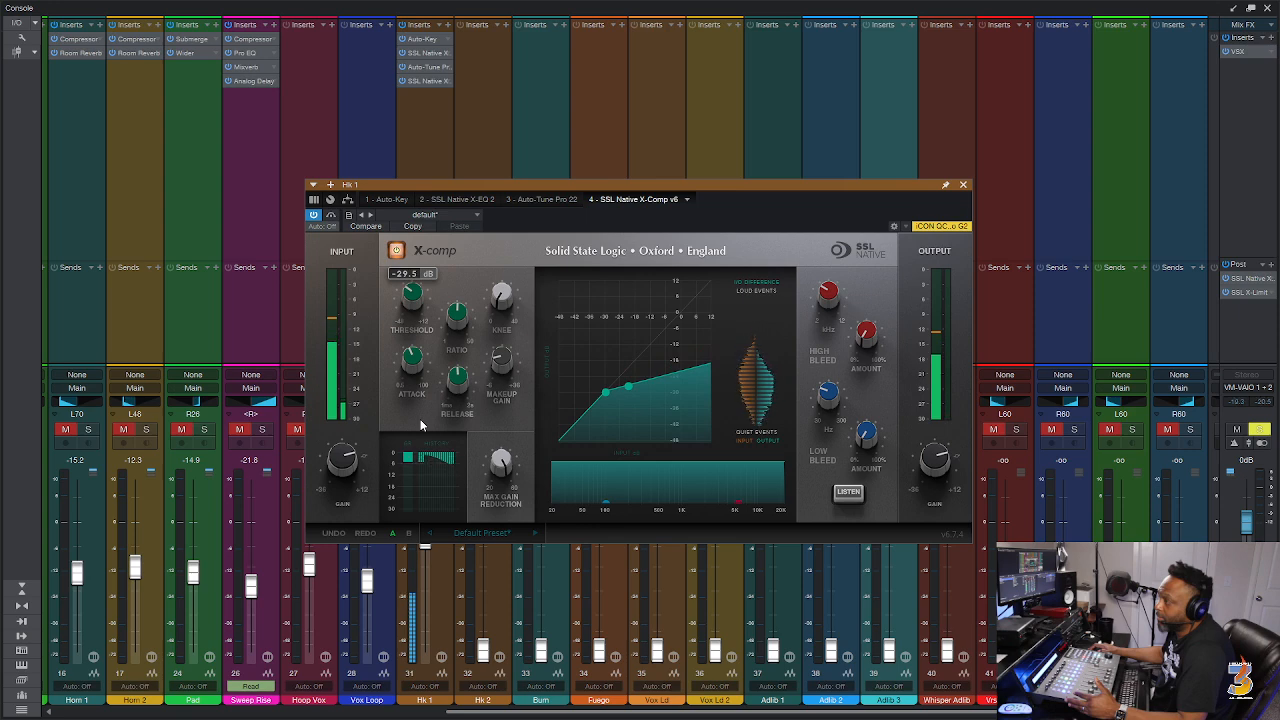
mouse_move(463, 318)
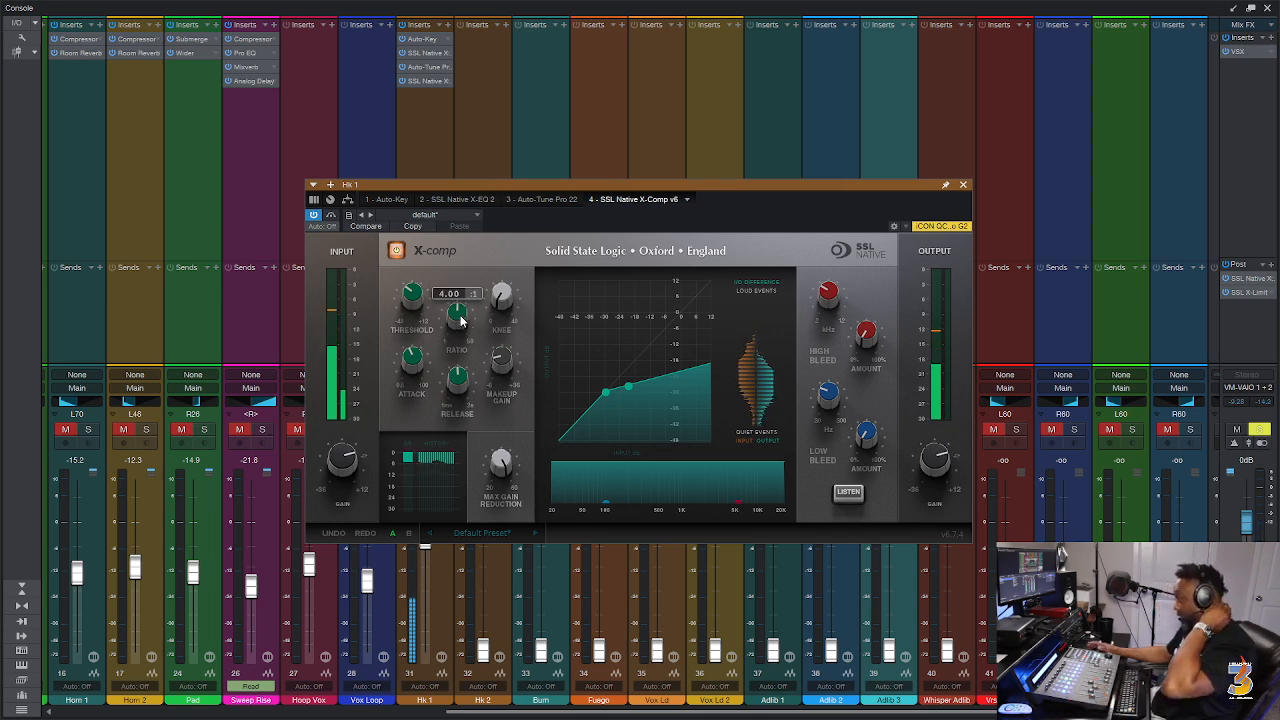
Shorten the X-Comp attack to 3.42 ms and its release to 7.35 ms.
mouse_move(410, 368)
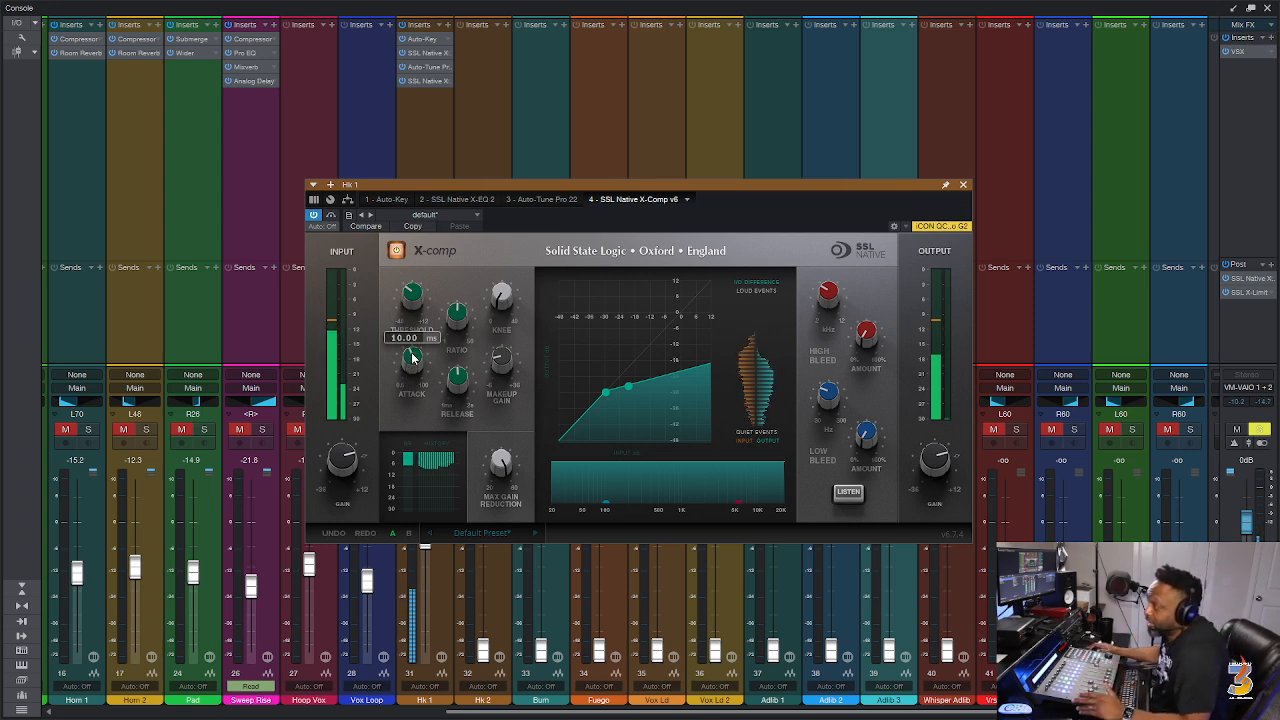
drag(412, 357, 412, 381)
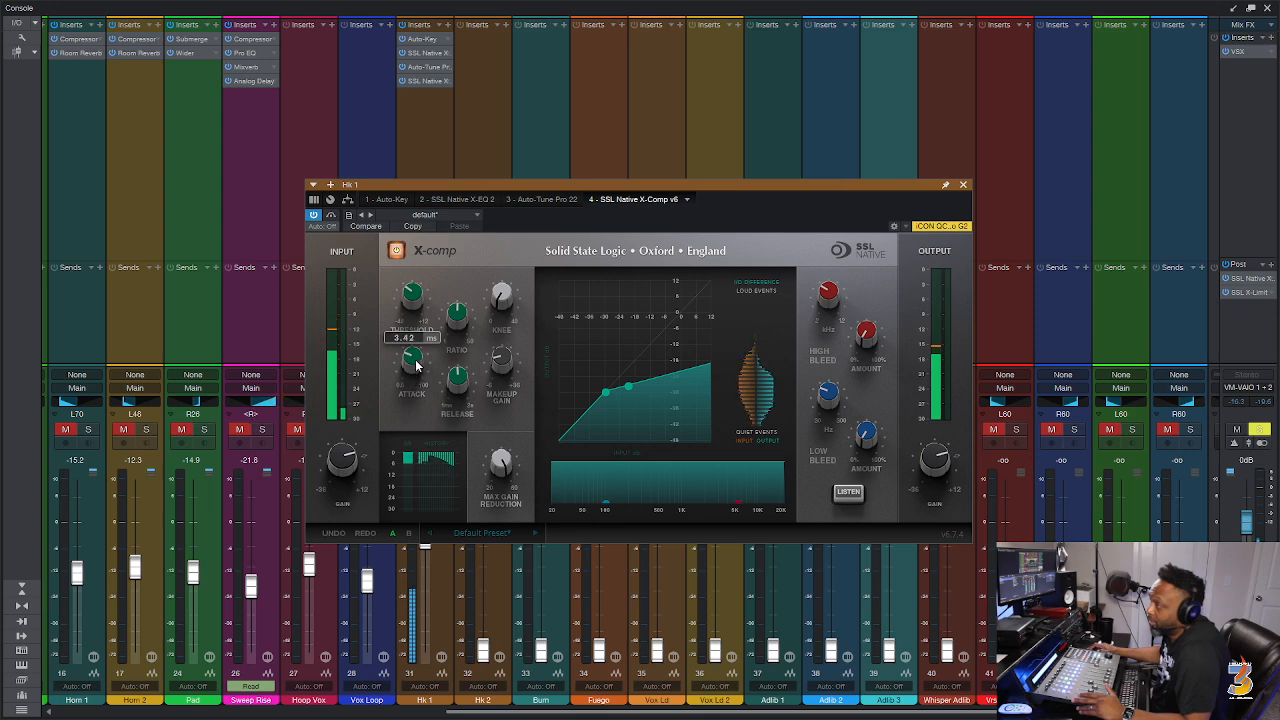
mouse_move(457, 387)
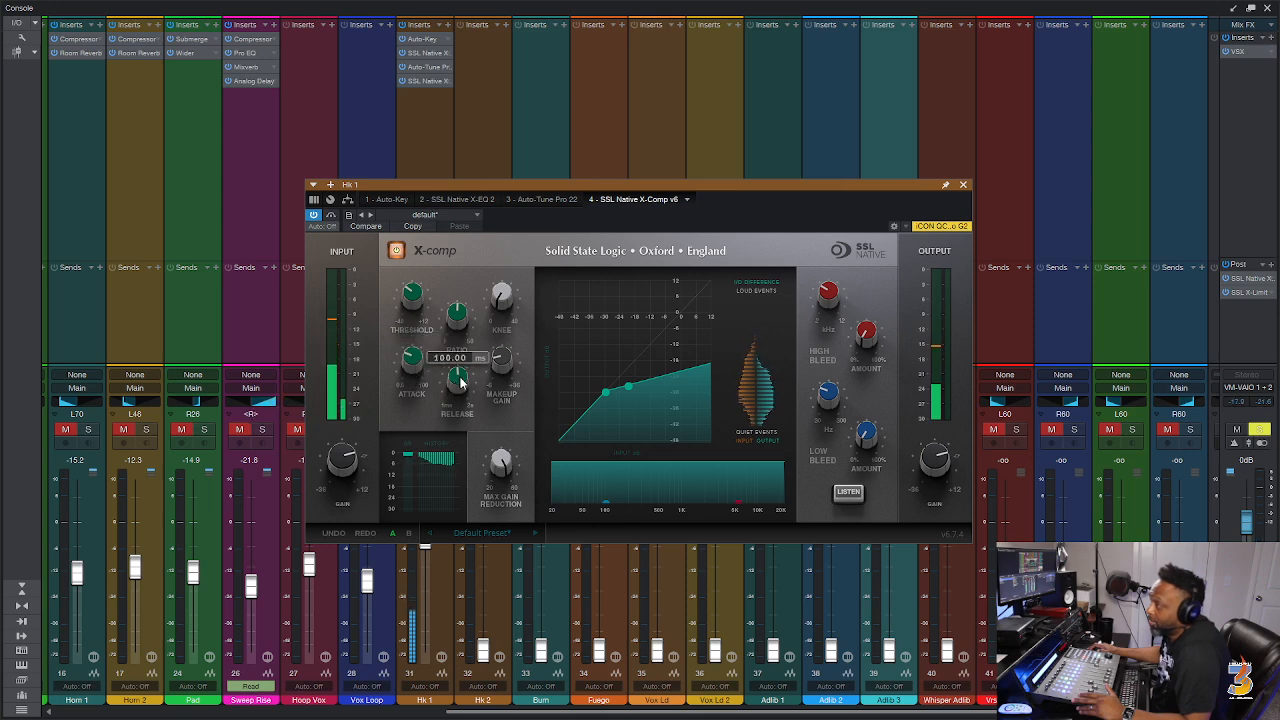
drag(457, 388, 462, 422)
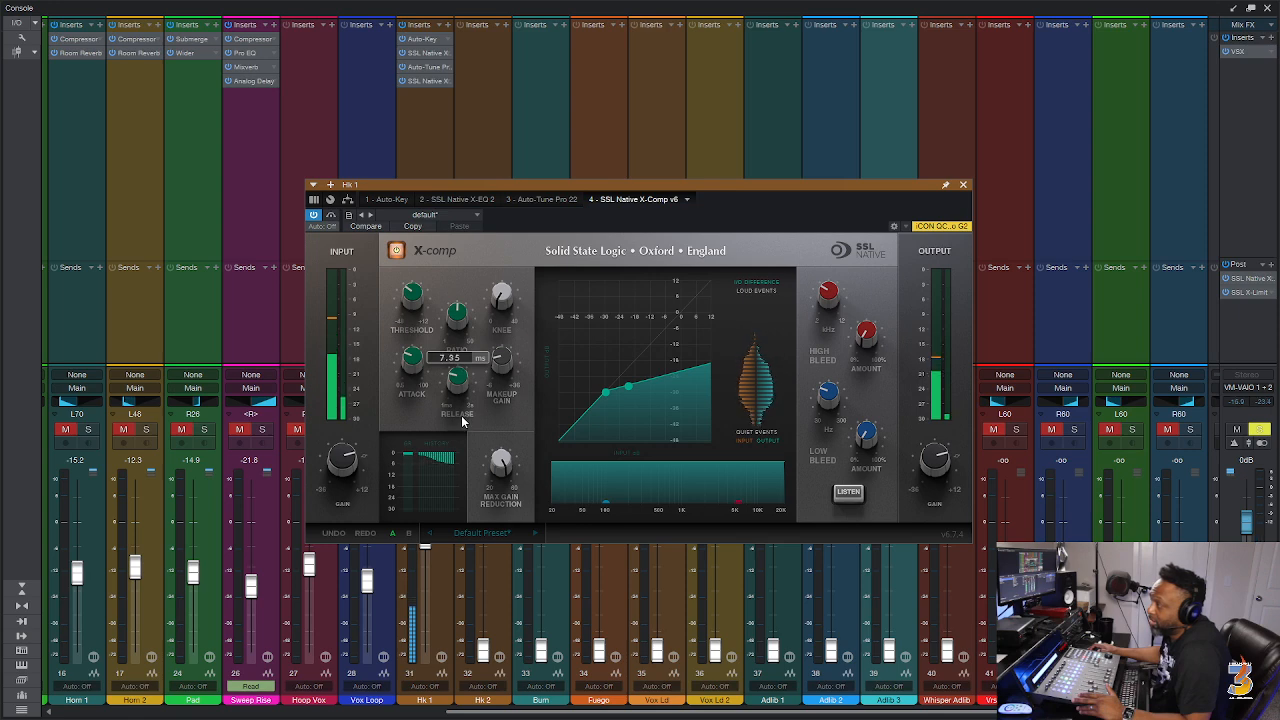
scroll(462, 416, down, 2)
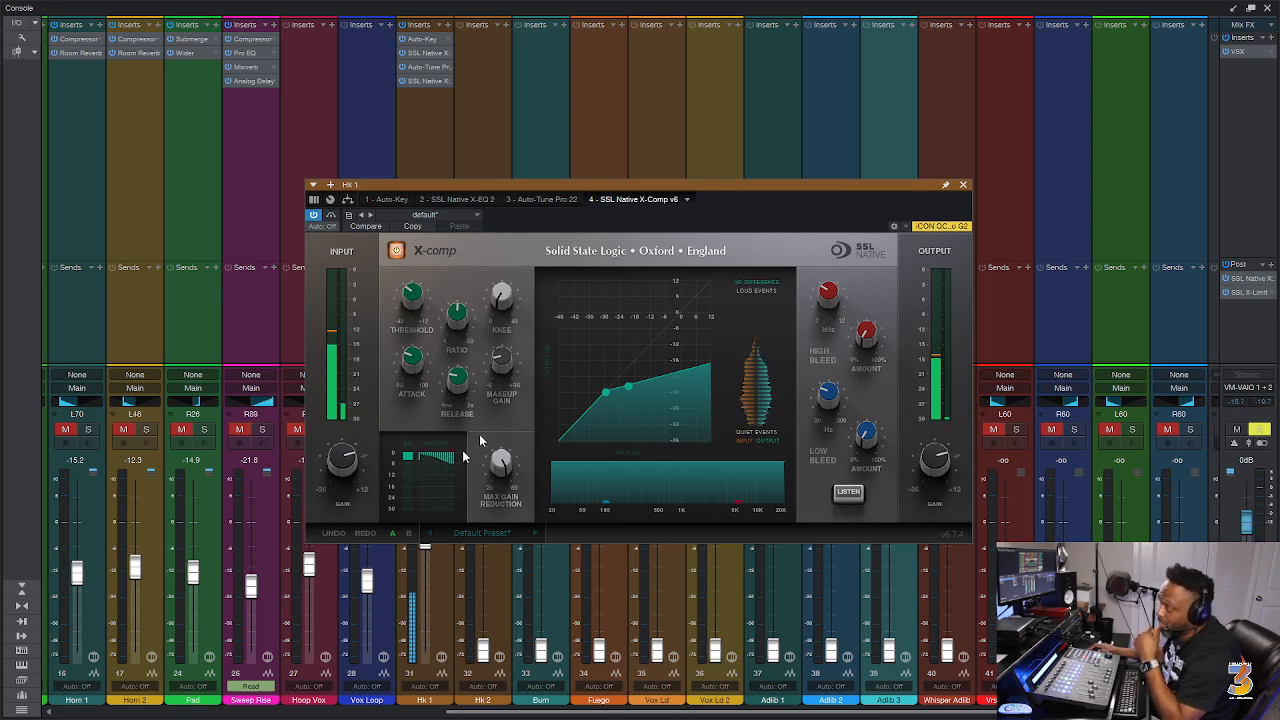
Raise the X-Comp makeup gain to about 8.8 dB and close the plug-in.
mouse_move(503, 367)
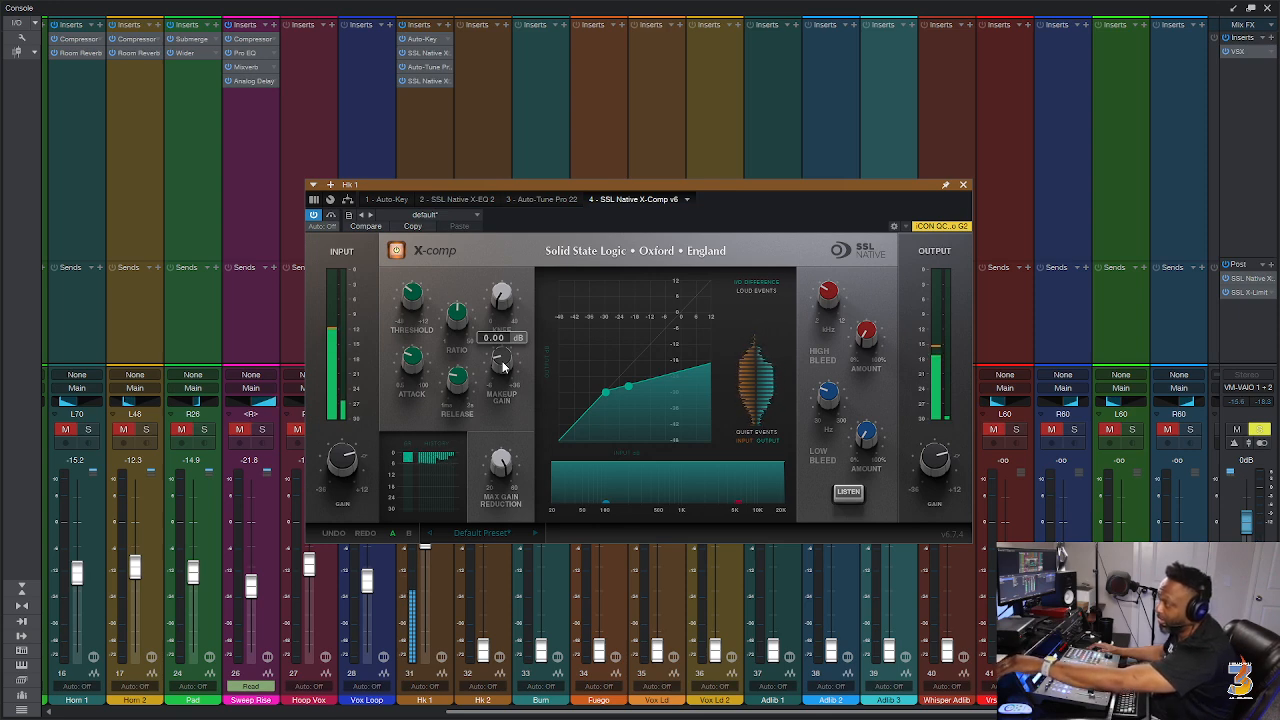
drag(503, 367, 503, 335)
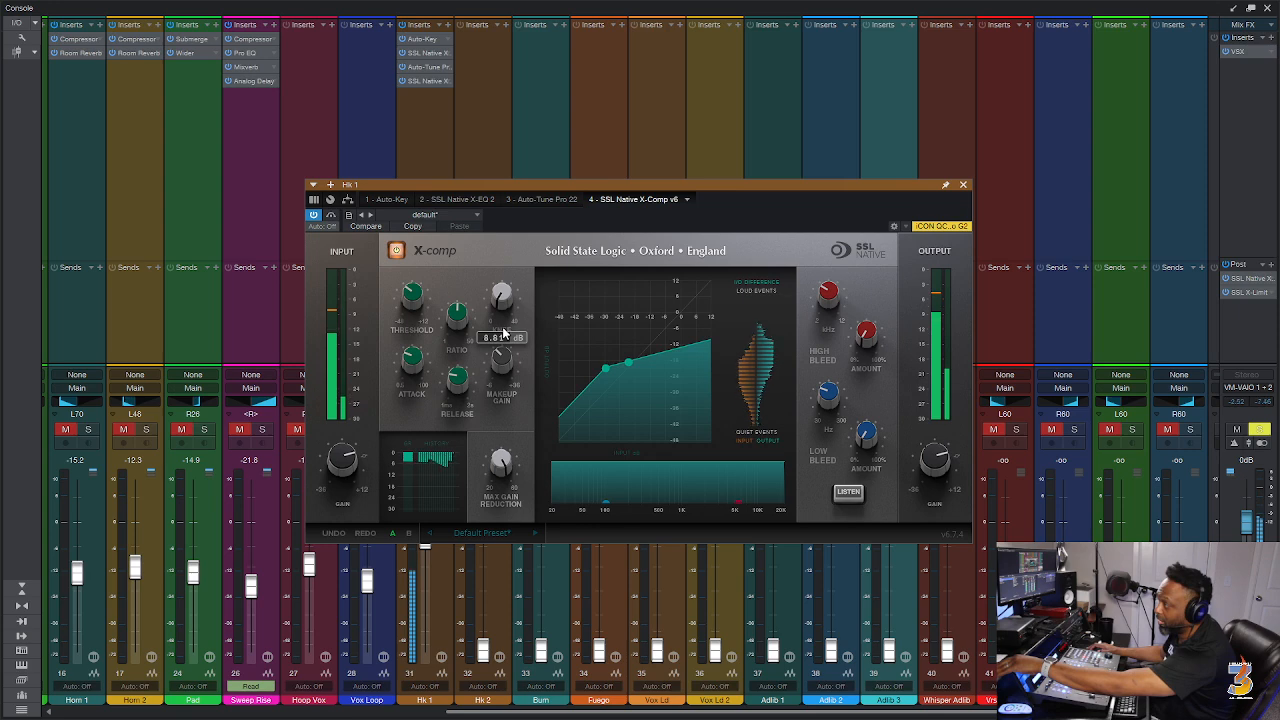
click(963, 185)
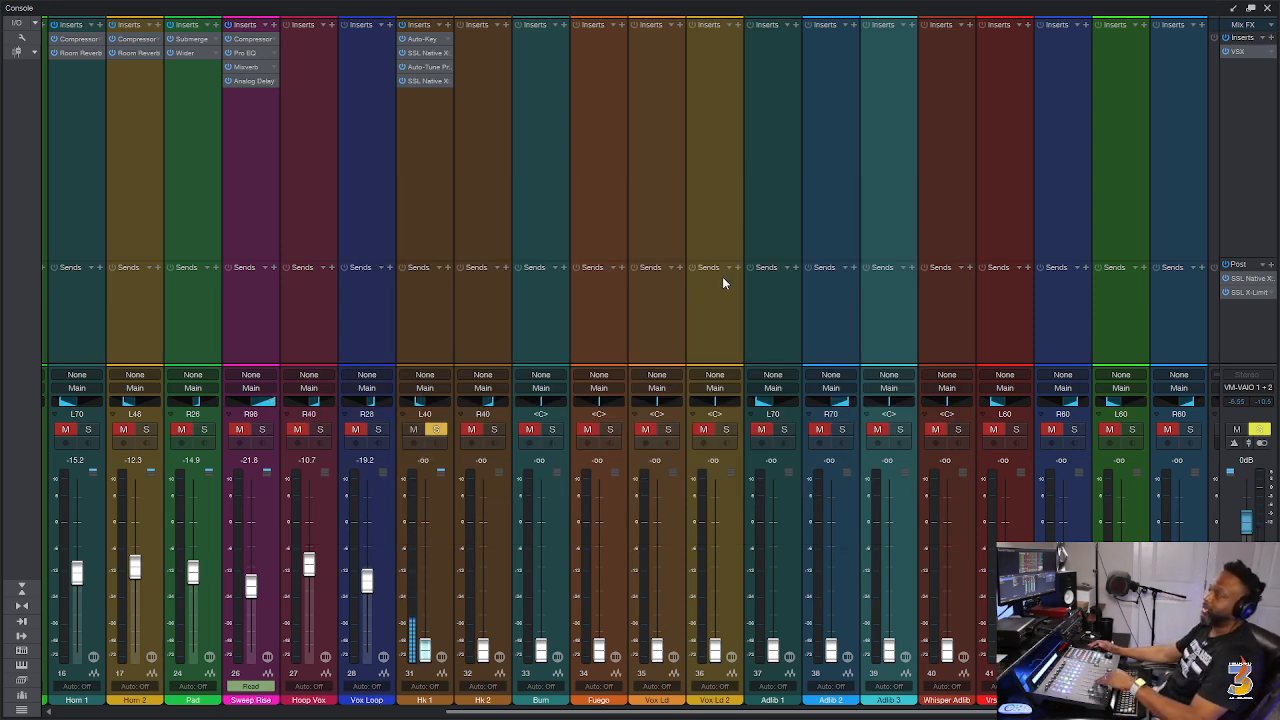
Unsolo Hk 1 to bring its fader up to -9.7 dB against the full mix, and solo it again.
click(439, 430)
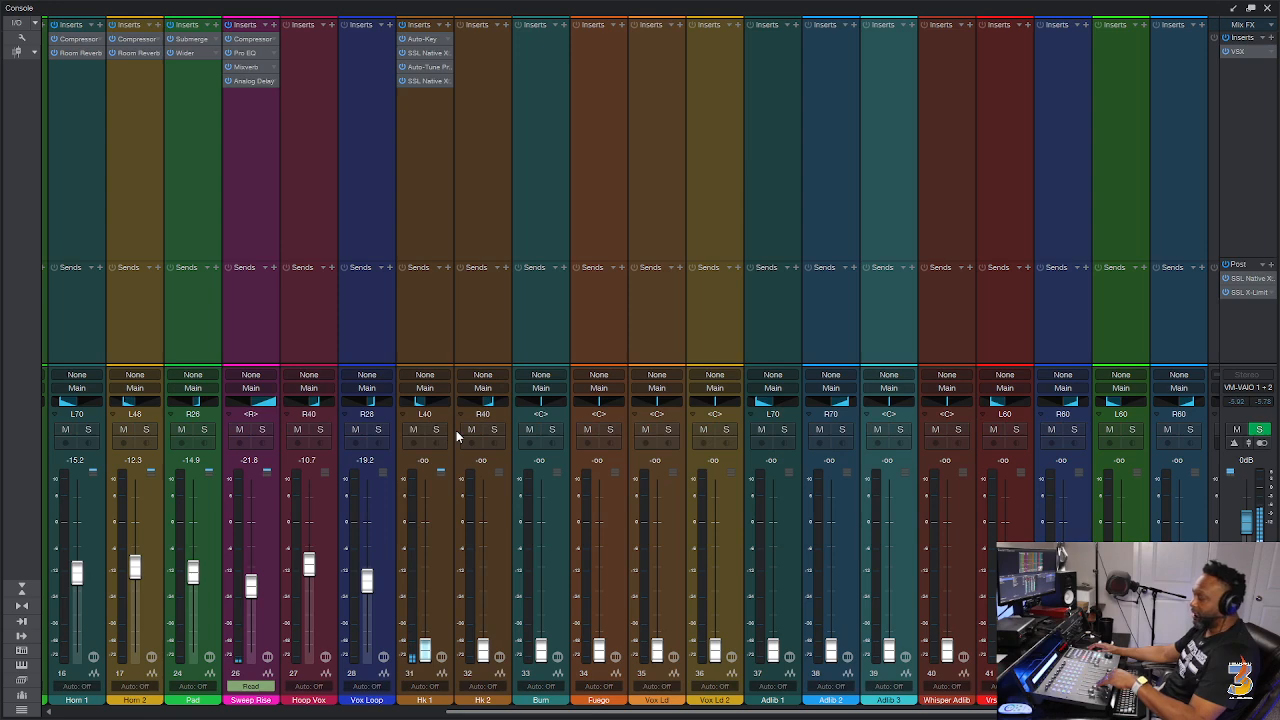
click(437, 430)
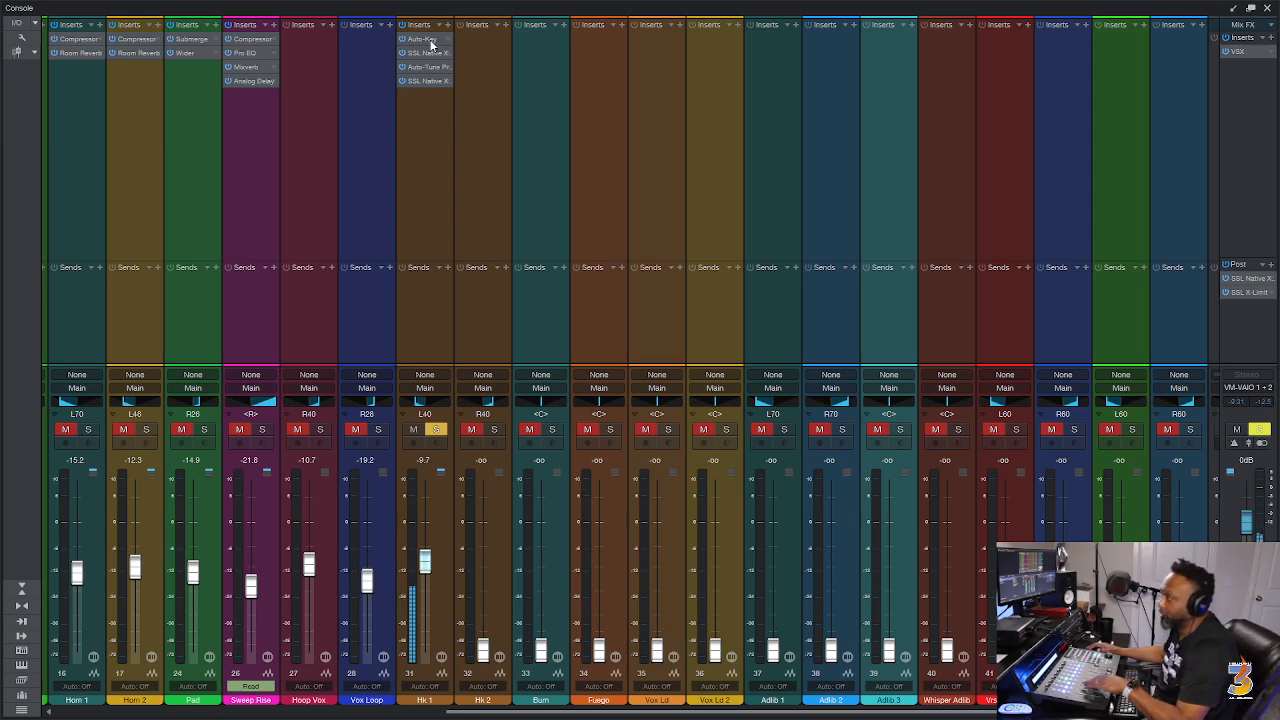
Insert the SSL DeEss plug-in on the Hk 1 channel and set its threshold to -13.8 dB.
click(448, 29)
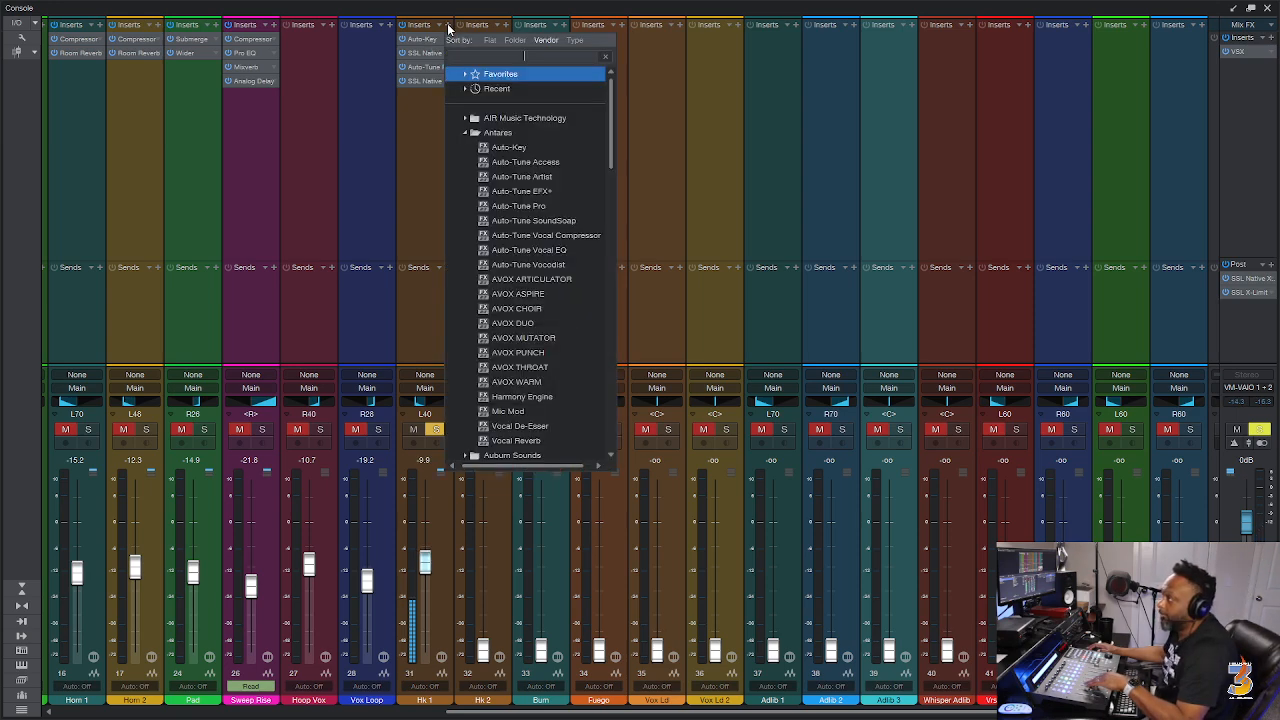
text(de)
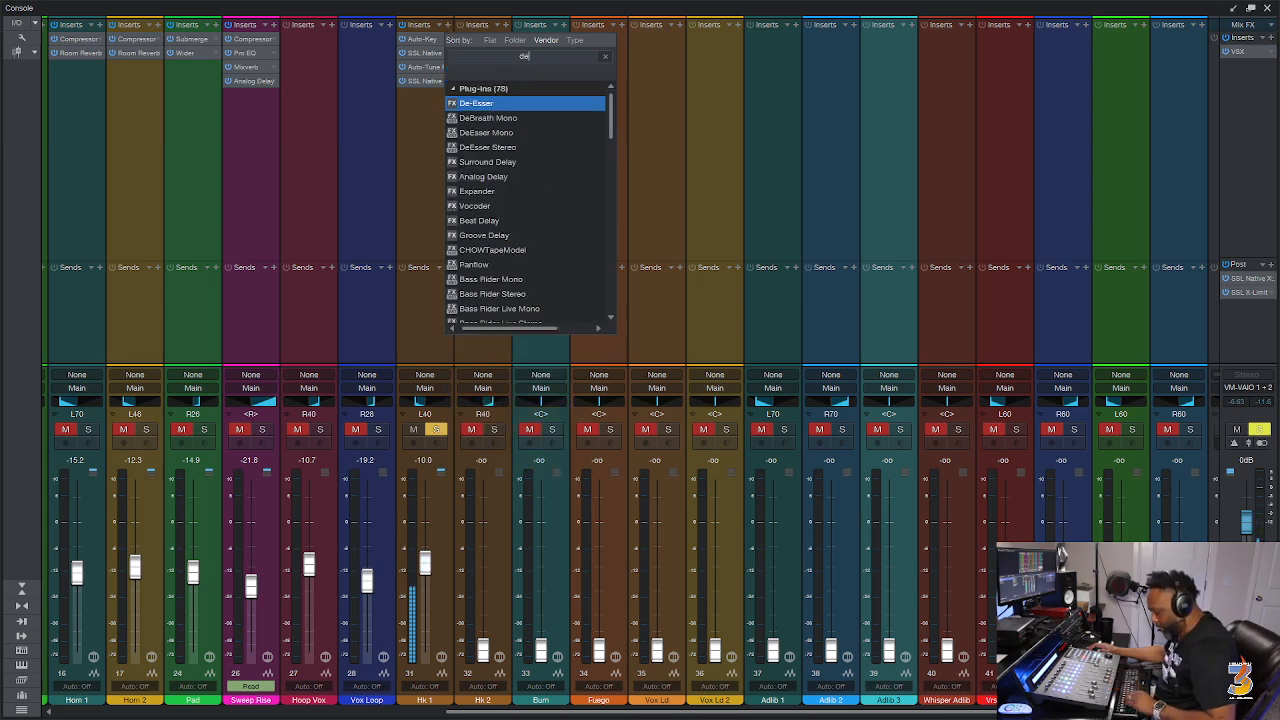
text(es)
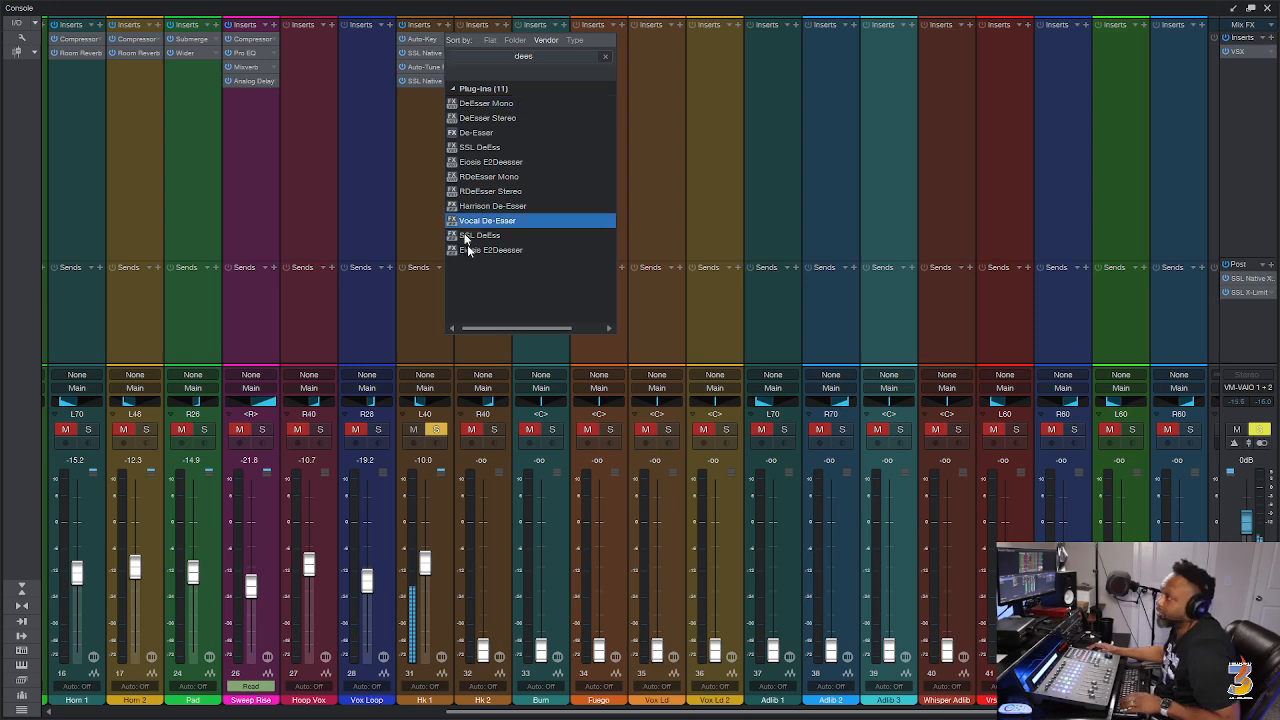
click(473, 237)
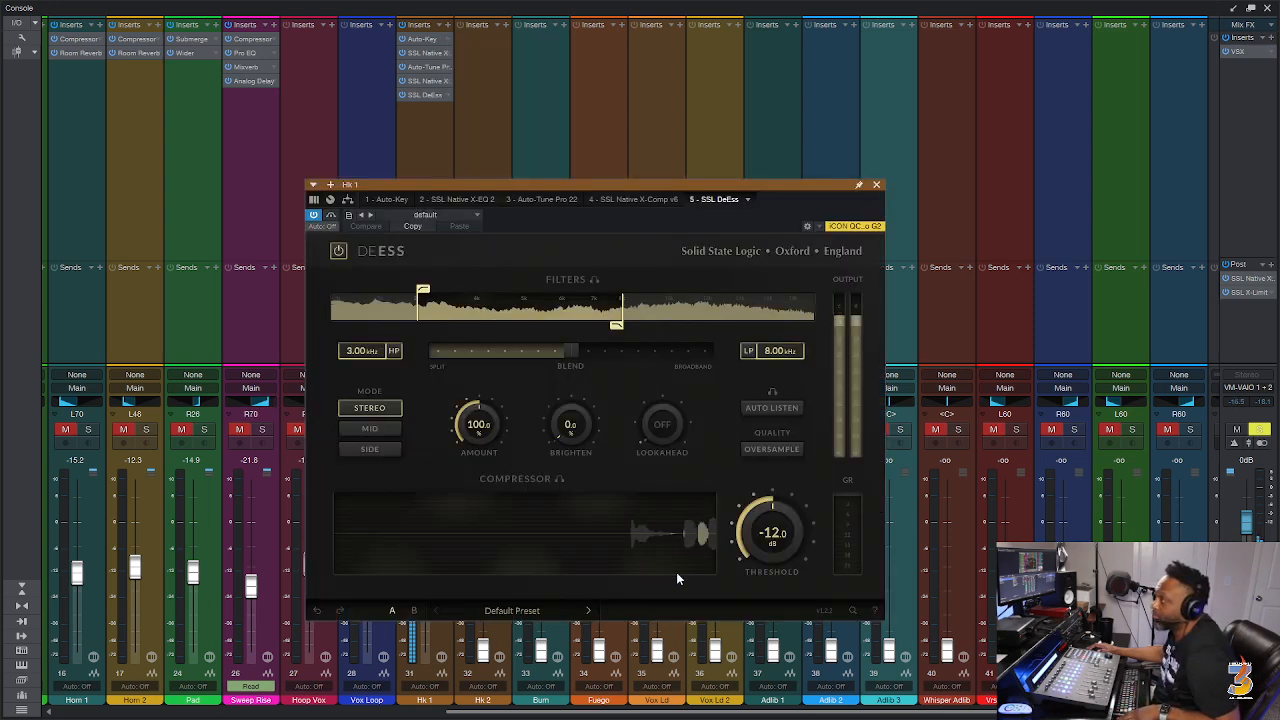
drag(759, 535, 761, 527)
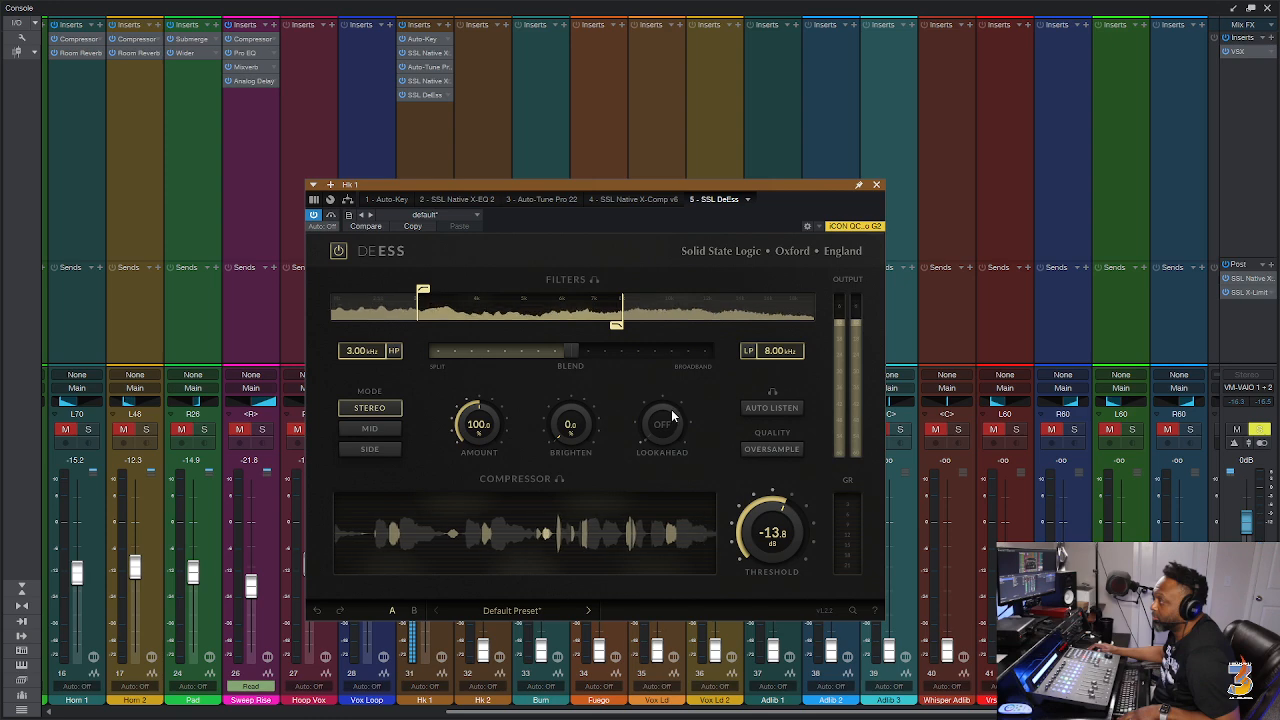
click(877, 185)
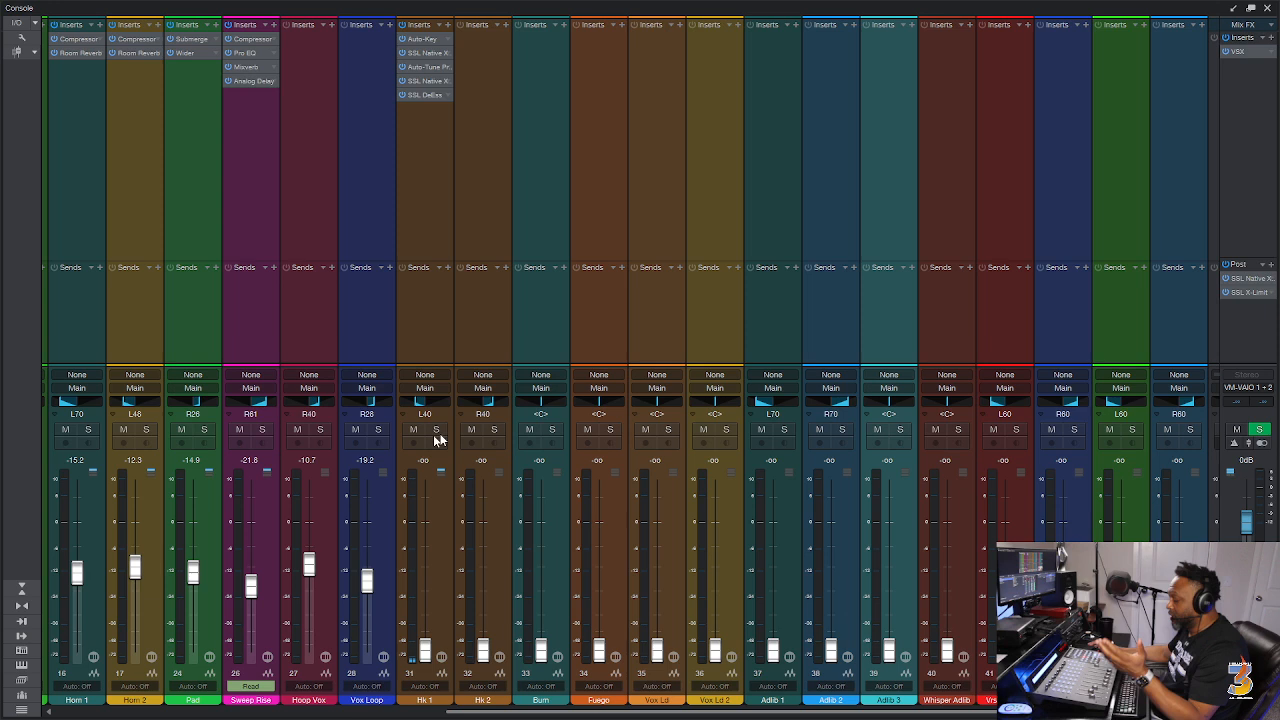
Remove Auto-Key from the Hk 1 channel and copy the remaining inserts to the Hk 2 channel.
click(445, 212)
click(491, 186)
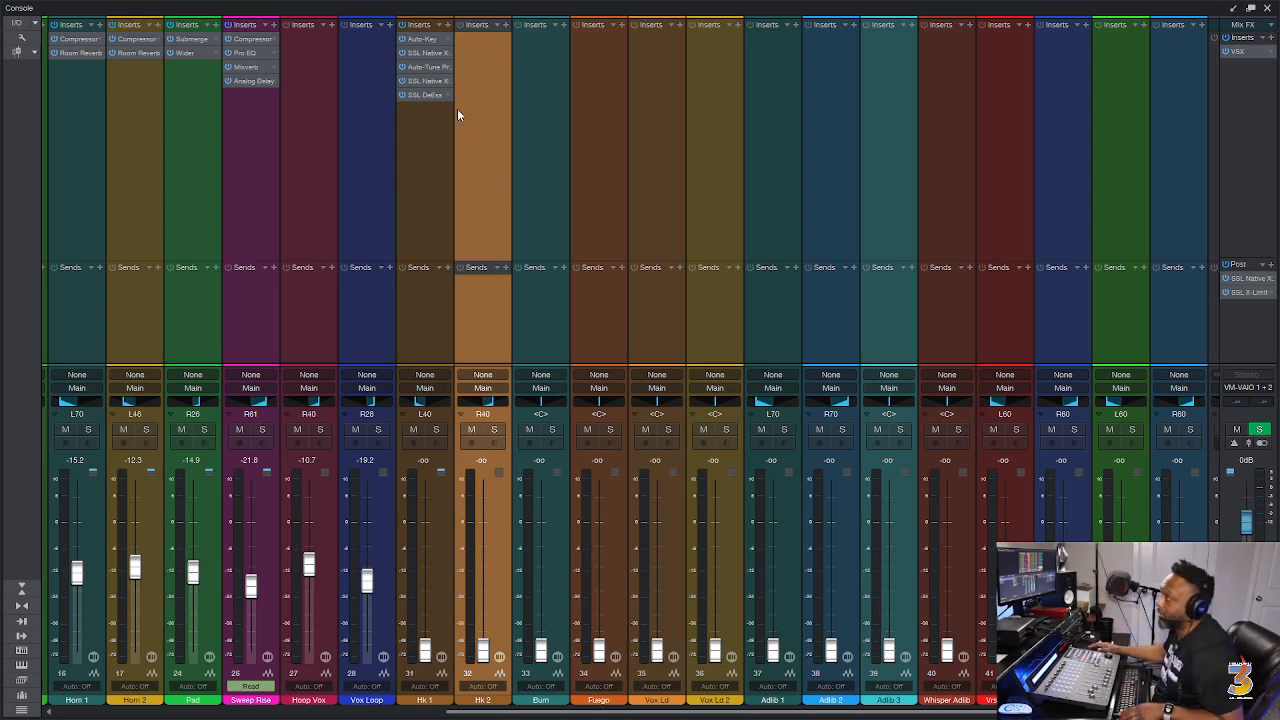
click(445, 41)
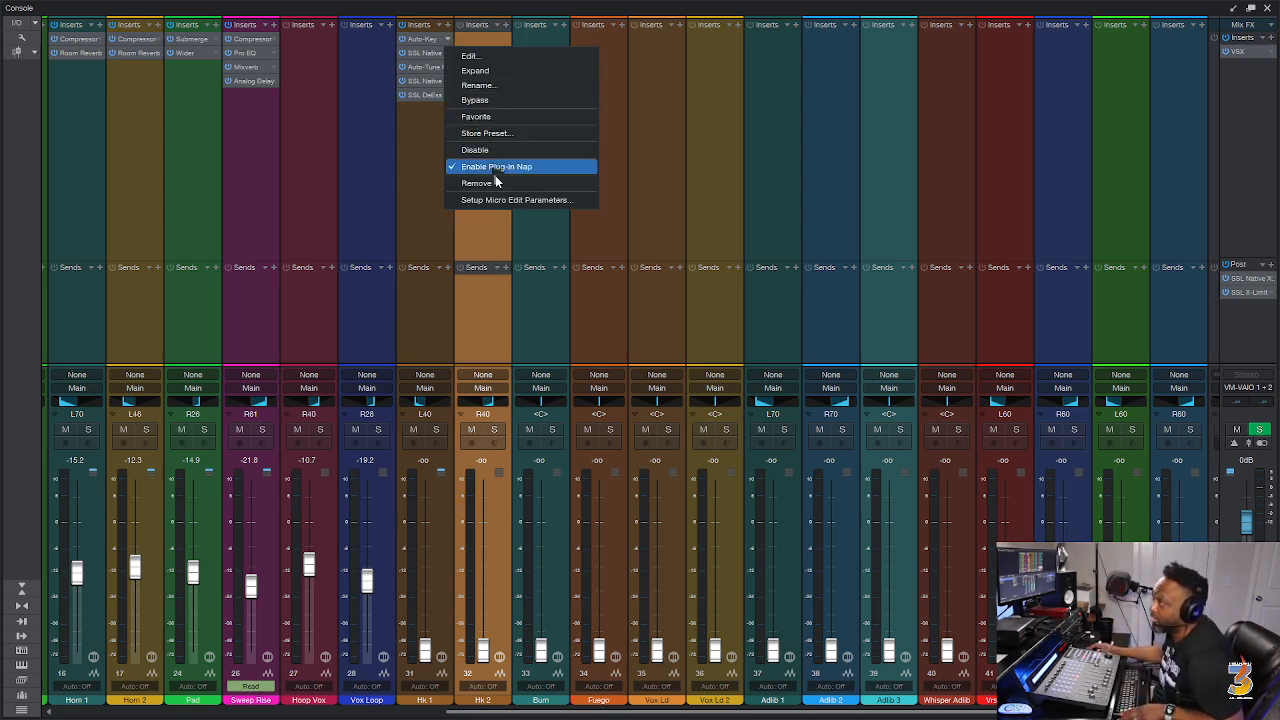
click(499, 188)
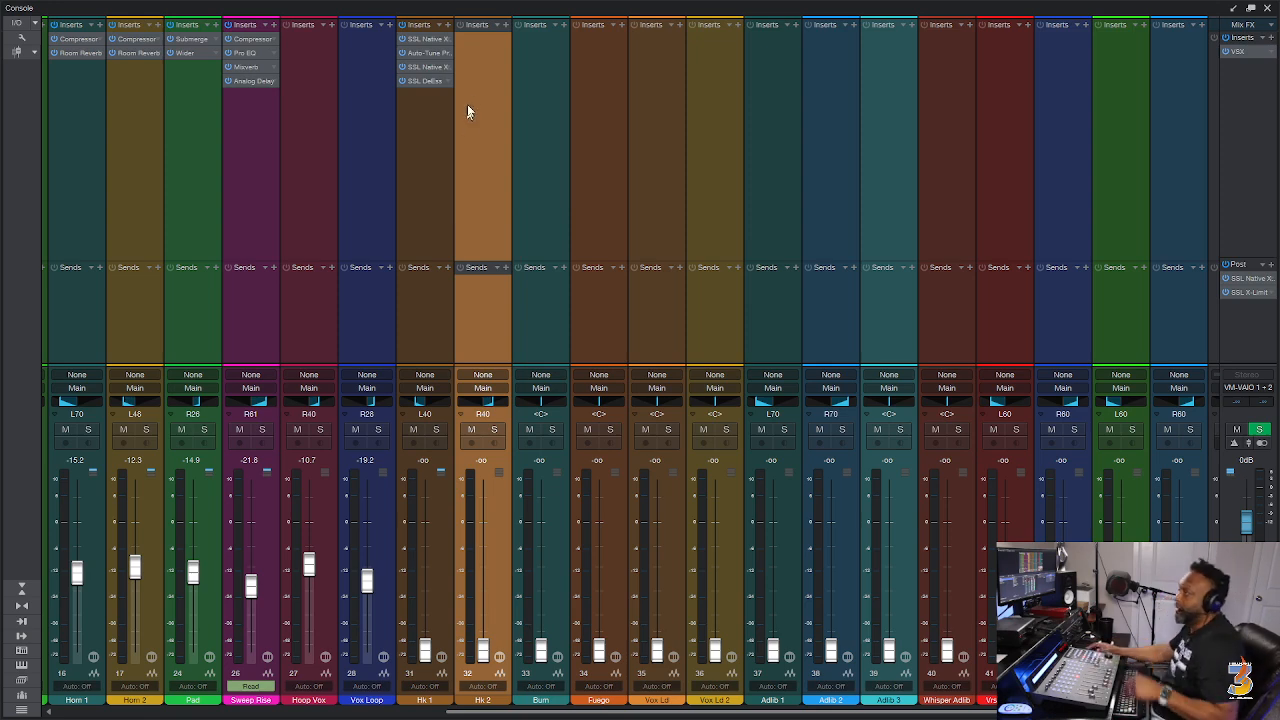
drag(430, 42, 484, 82)
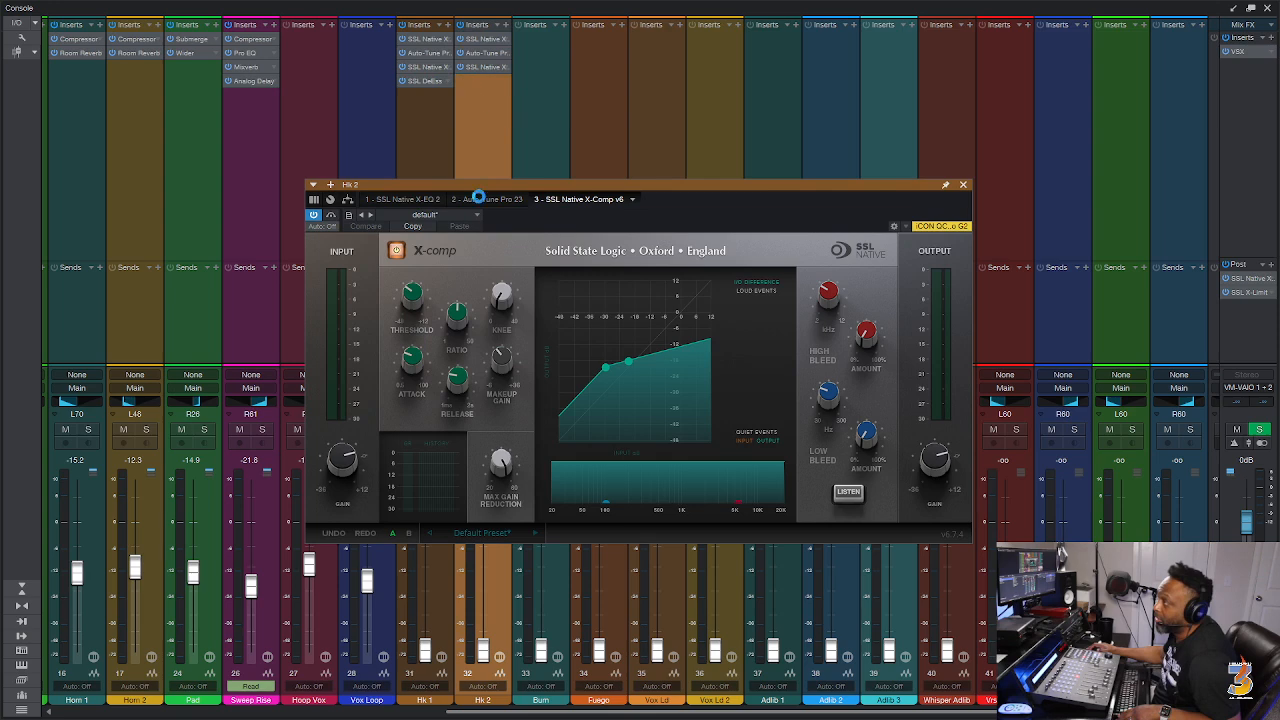
click(877, 188)
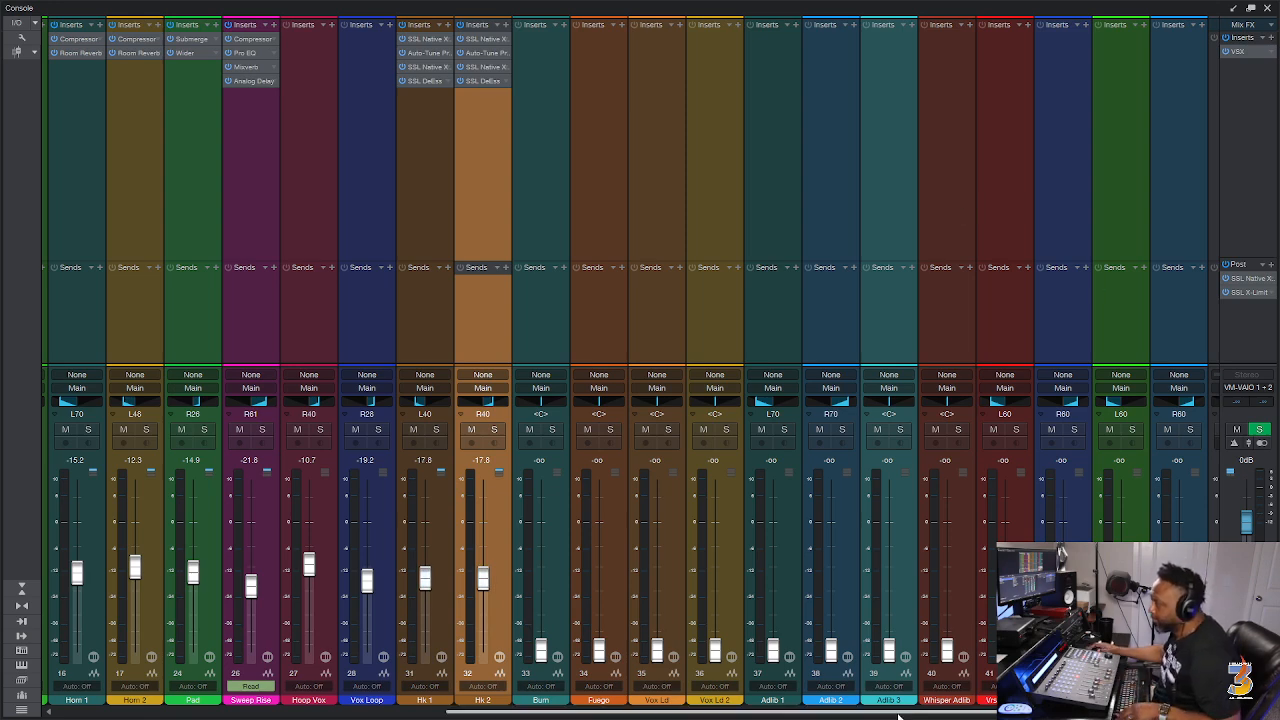
Select the Hk 1 and Hk 2 channels together and add a send to Hk Reverb on both.
drag(900, 712, 830, 712)
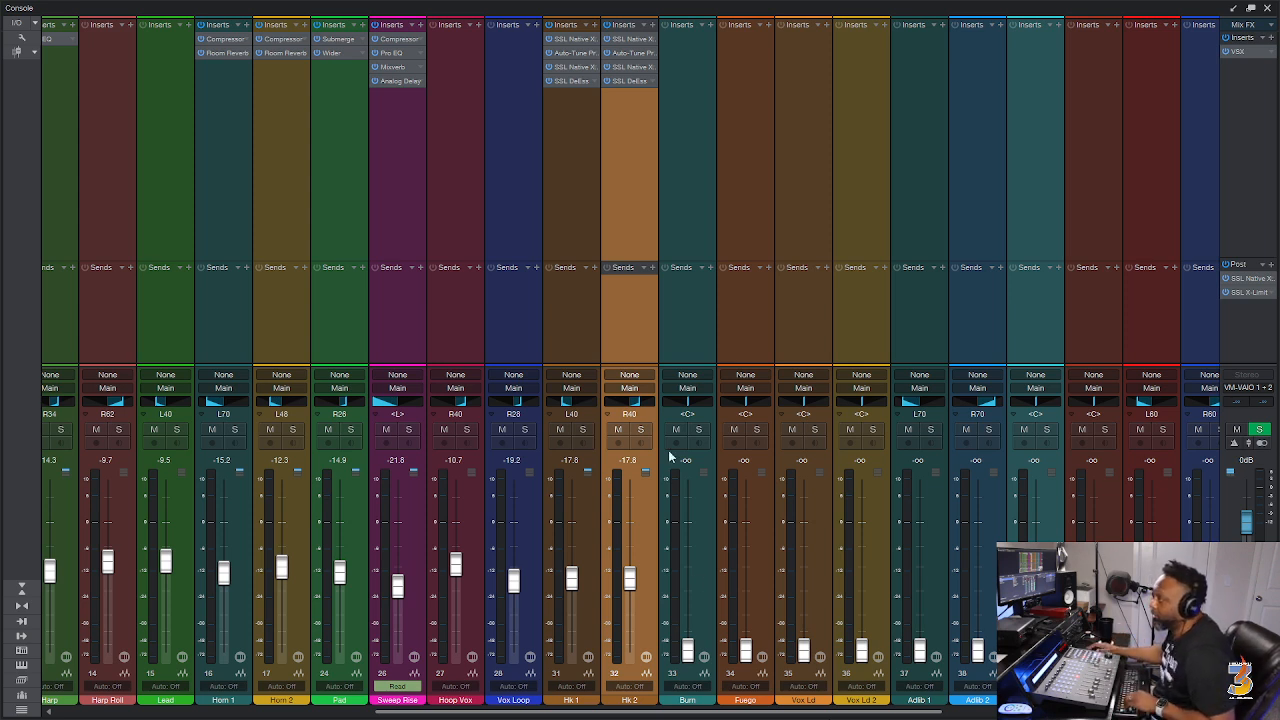
click(583, 307)
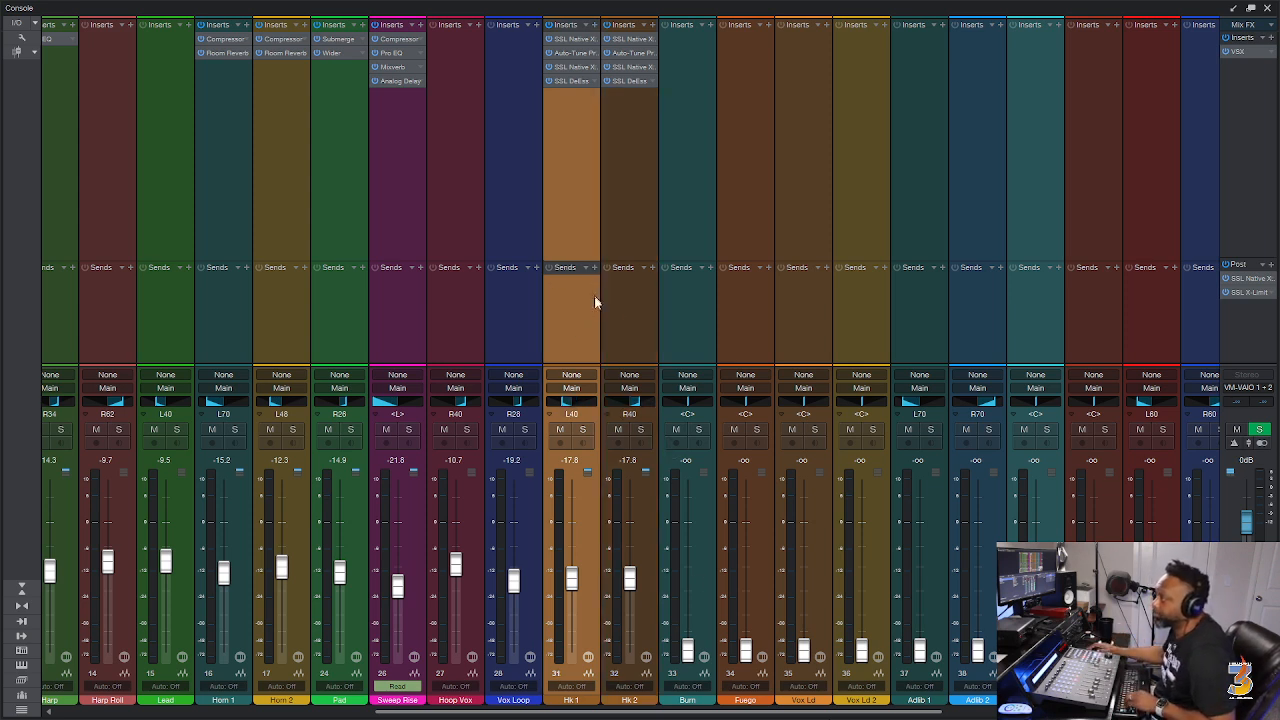
shift+click(618, 321)
drag(640, 712, 1005, 712)
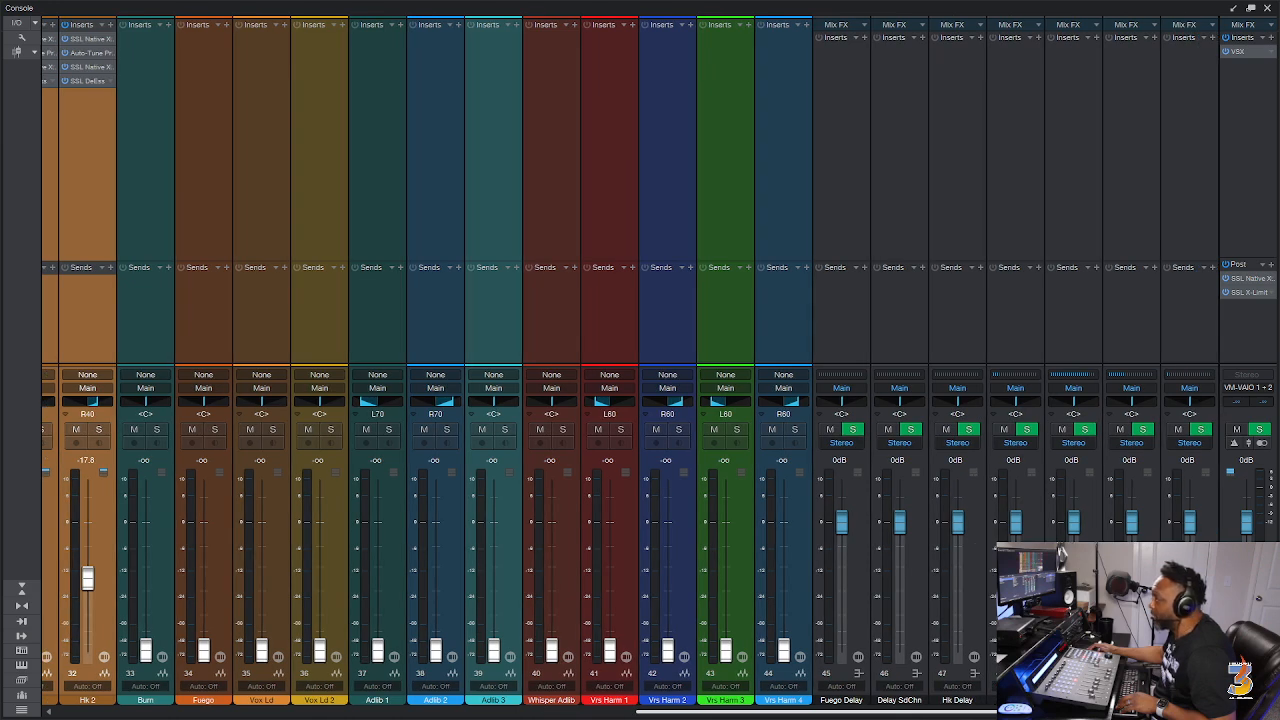
drag(935, 713, 655, 716)
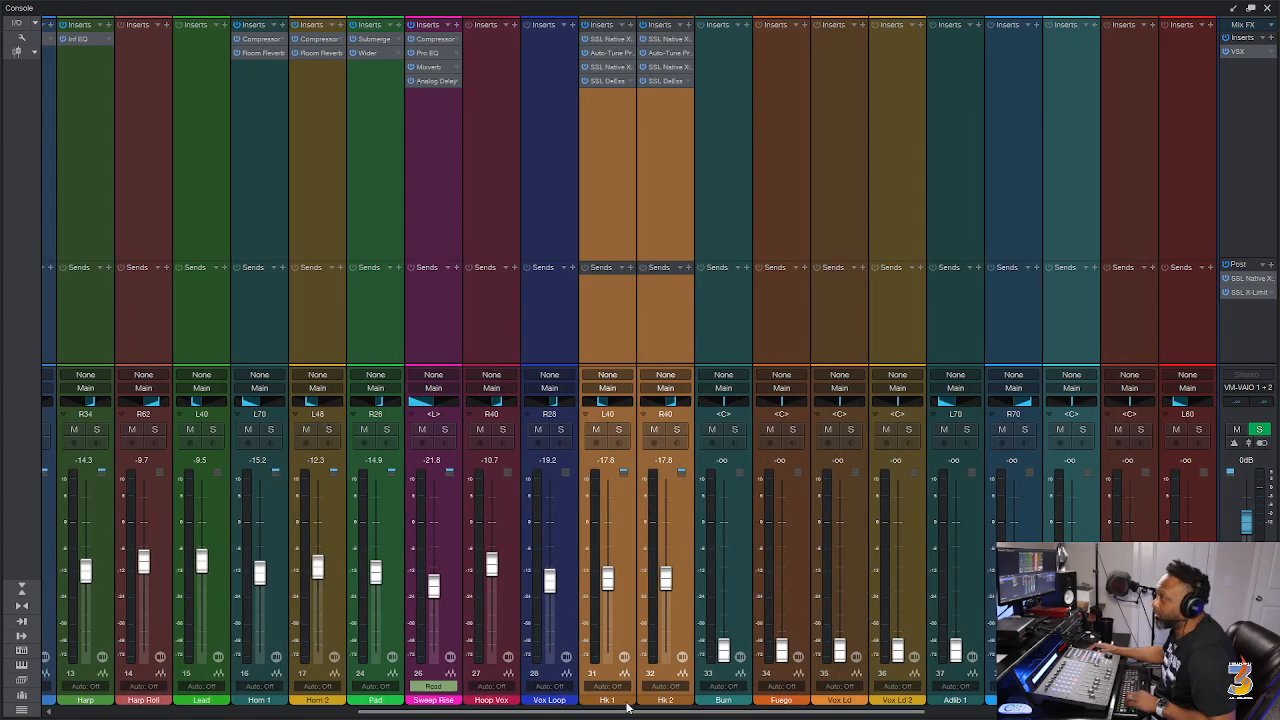
click(631, 267)
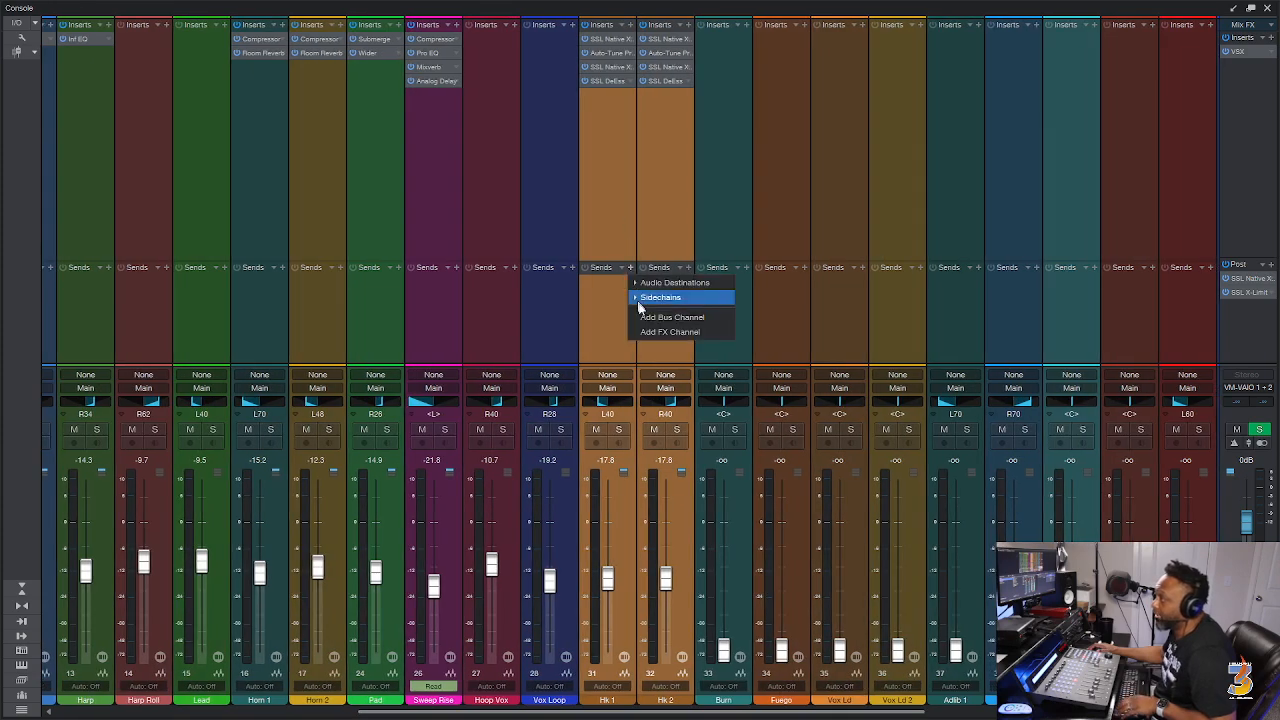
click(658, 286)
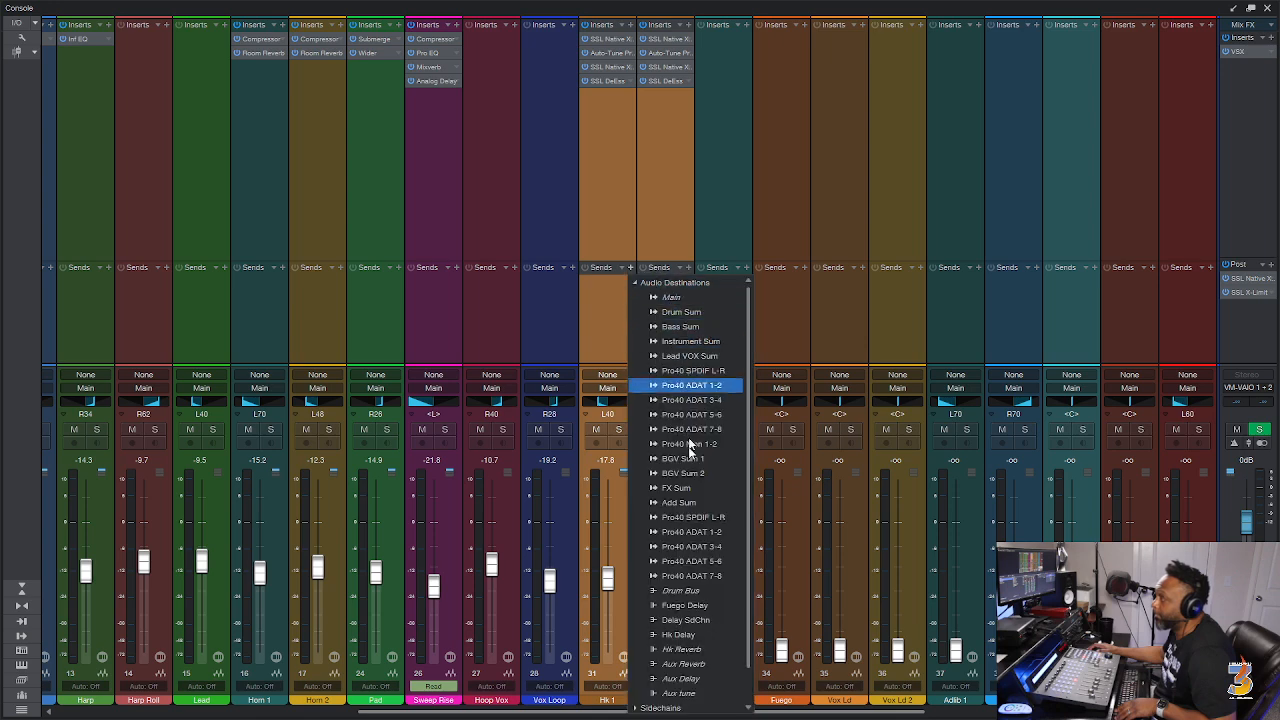
click(681, 649)
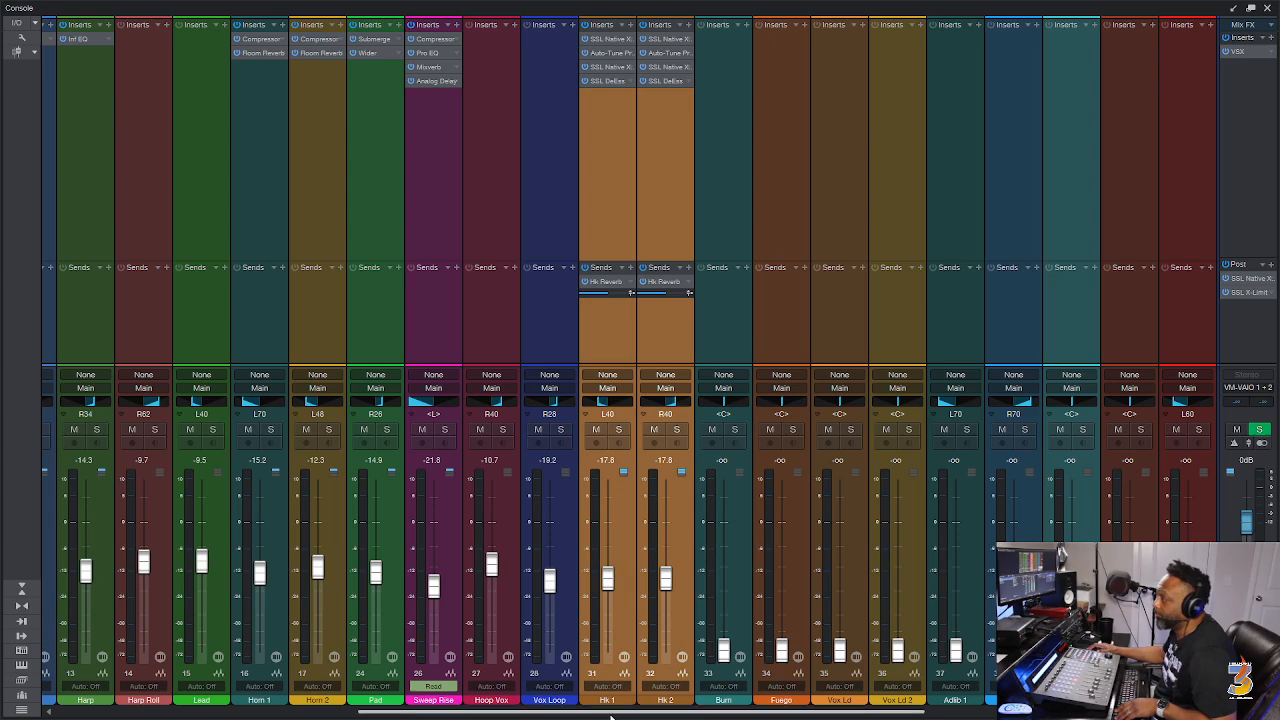
Insert the VerbSuite Classics reverb on the Hk Reverb channel.
drag(612, 716, 895, 716)
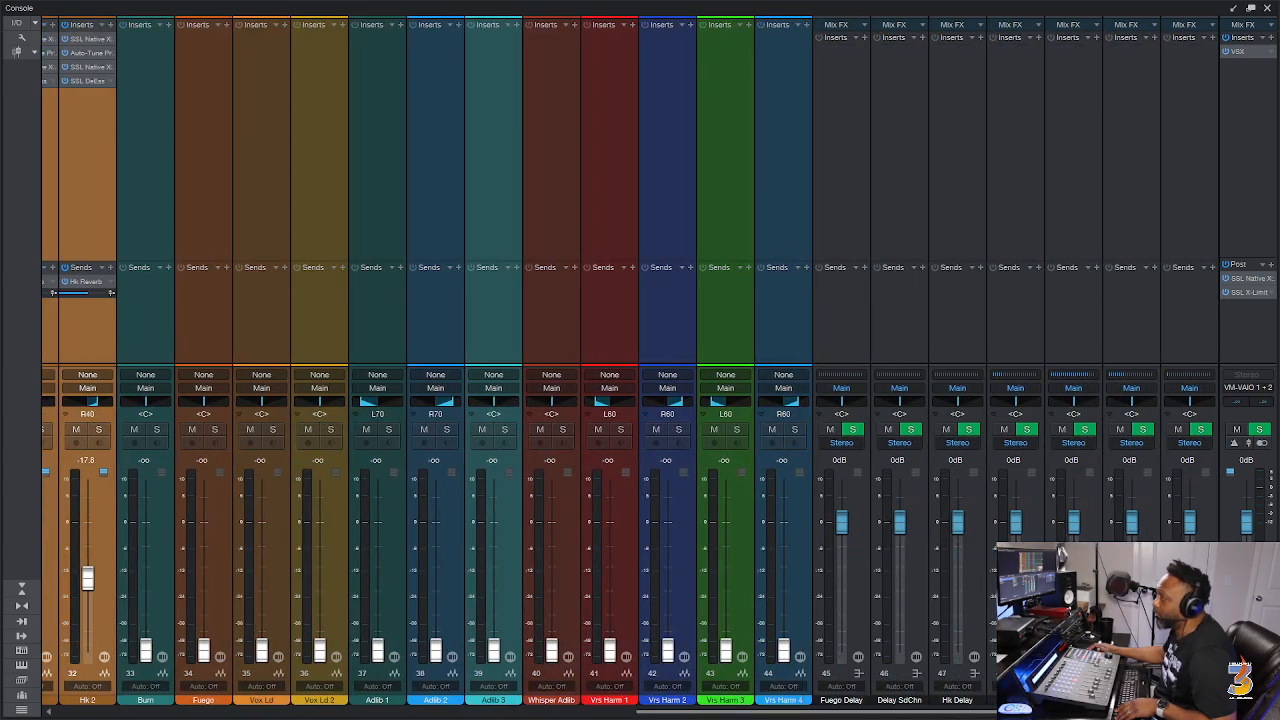
click(1006, 158)
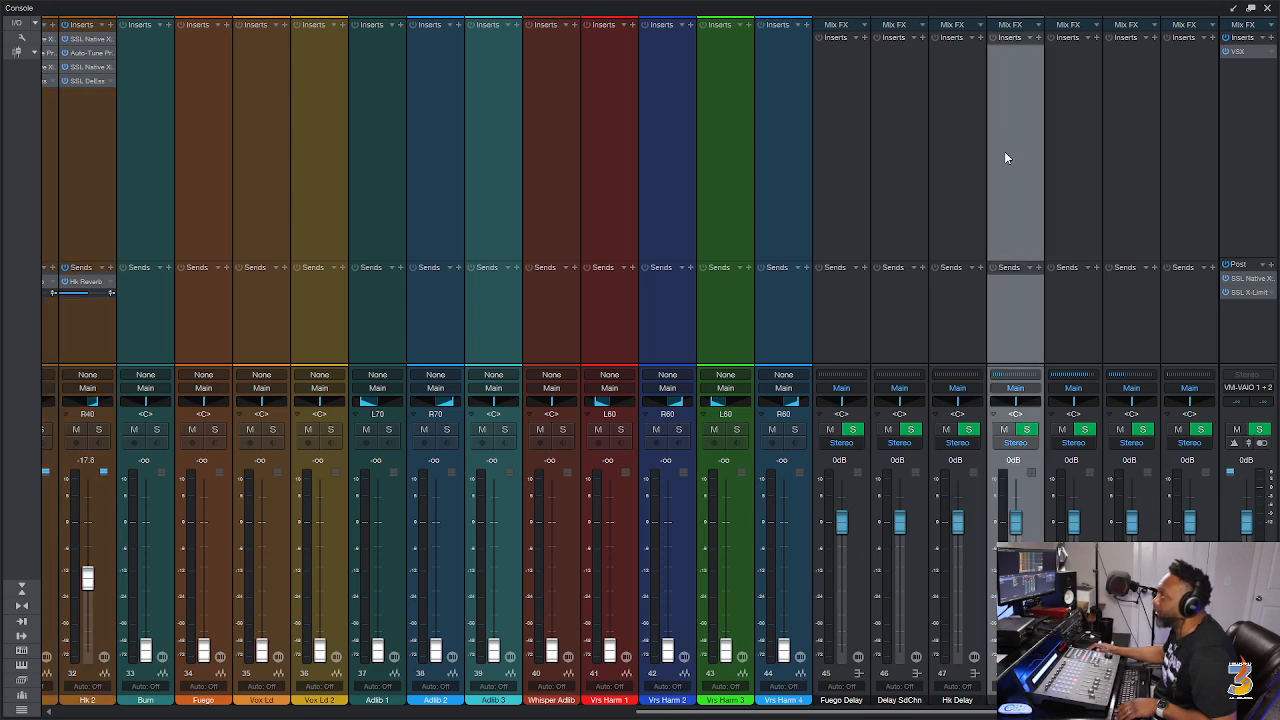
click(1038, 38)
click(1076, 145)
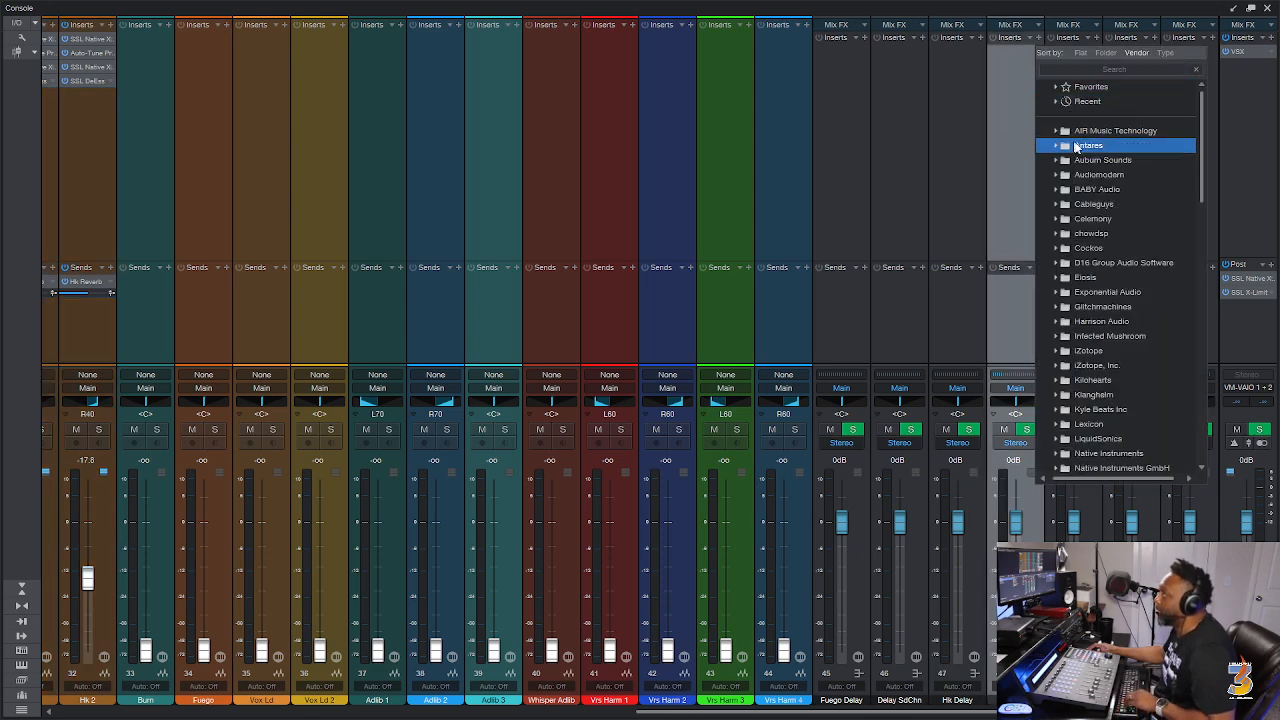
scroll(1093, 187, down, 2)
scroll(1093, 187, down, 12)
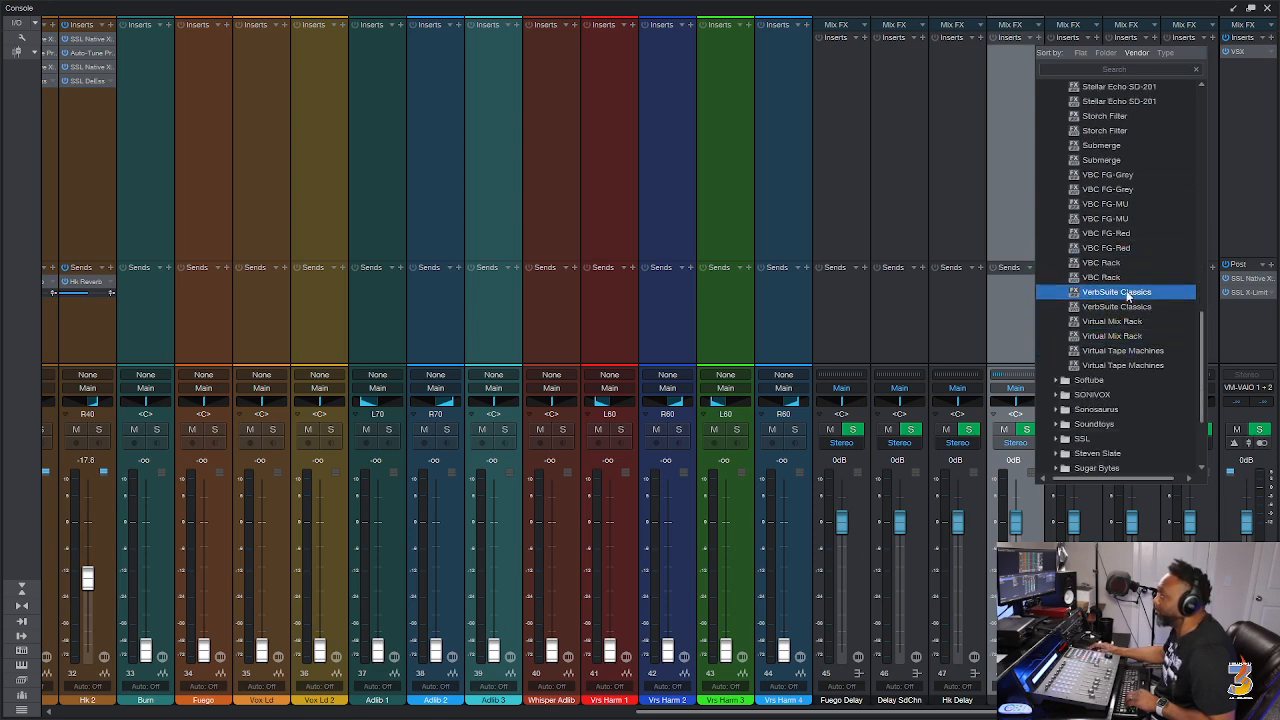
click(1126, 291)
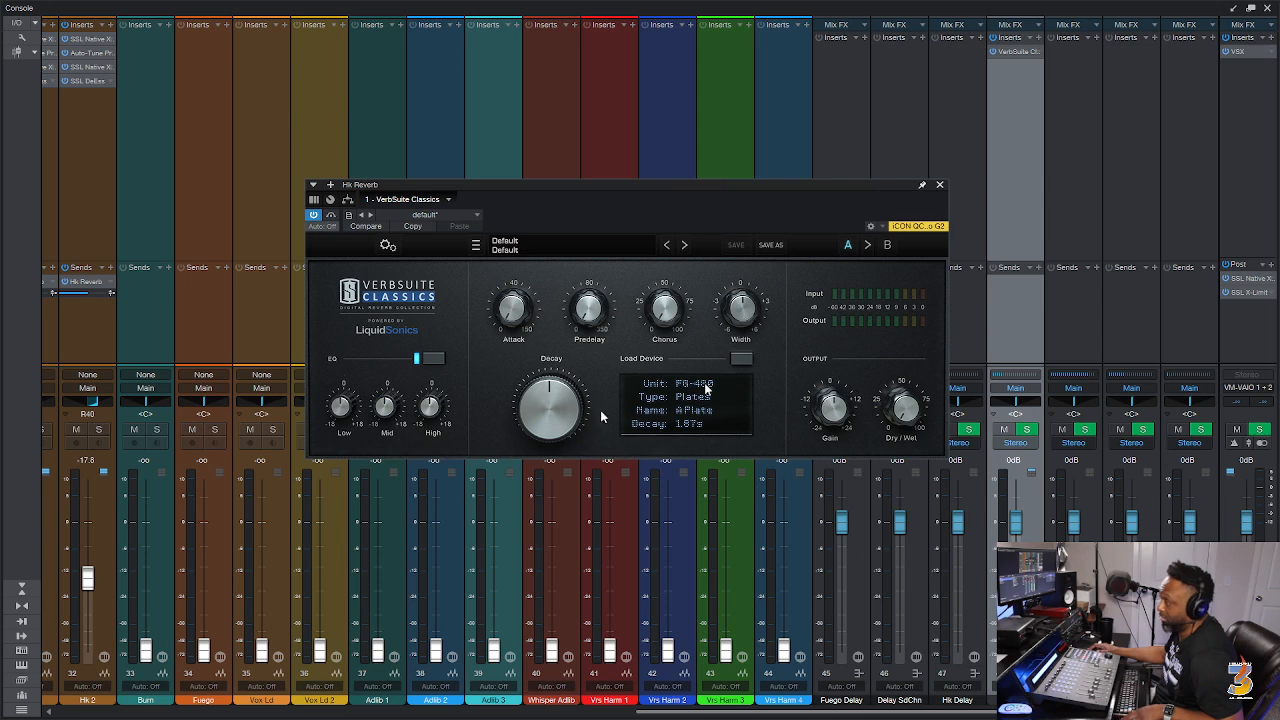
Cut the low and high EQ bands, boost the mids and adjust the Dry/Wet mix of the Hk Reverb plug-in.
drag(335, 399, 341, 416)
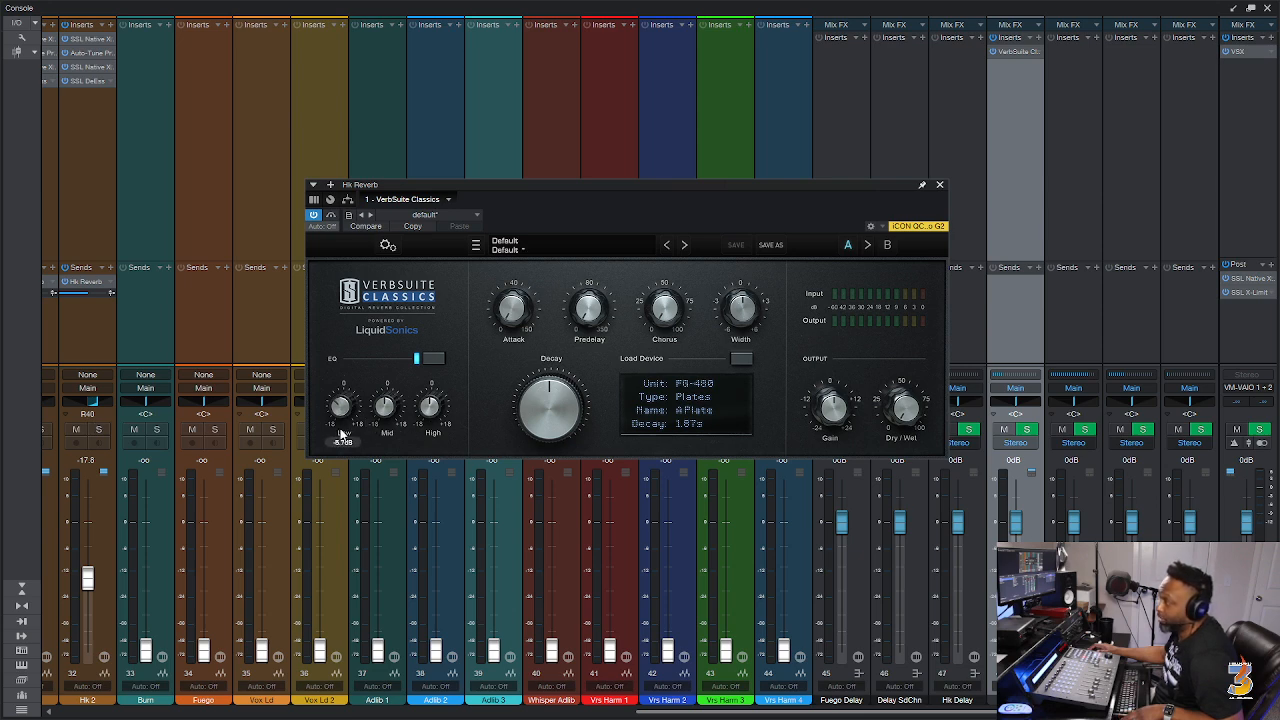
drag(385, 412, 379, 392)
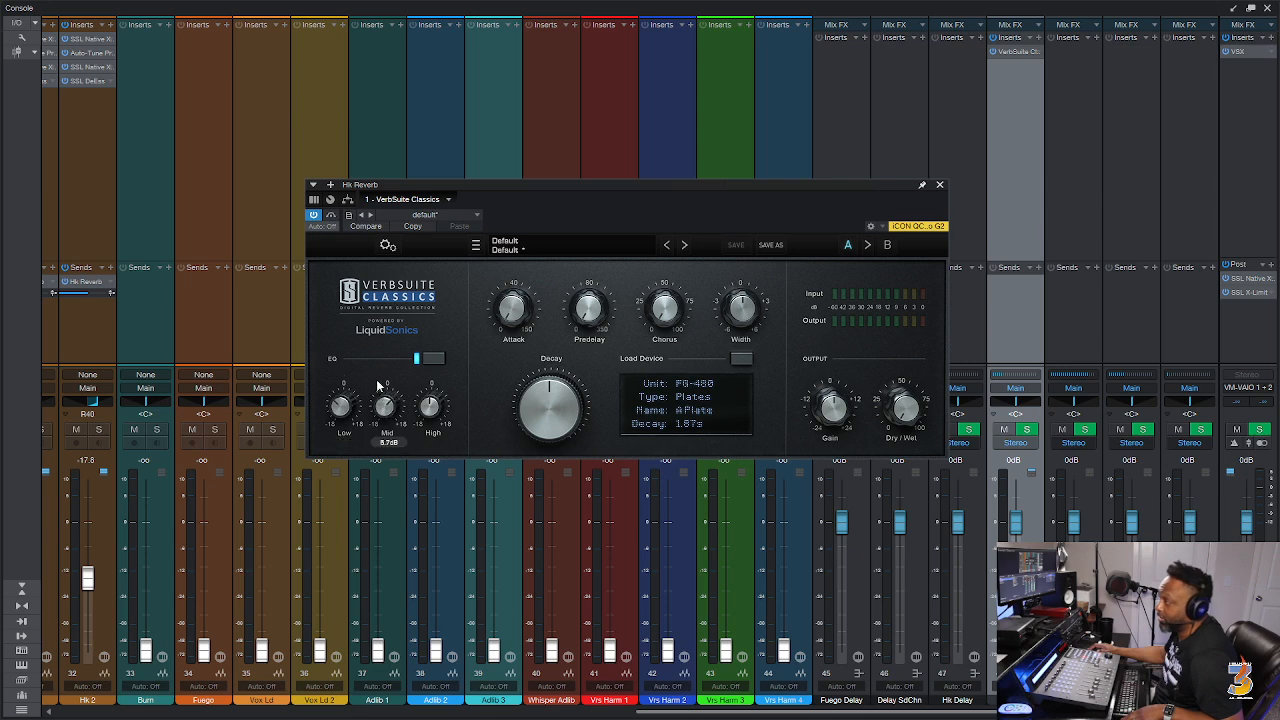
drag(449, 412, 440, 436)
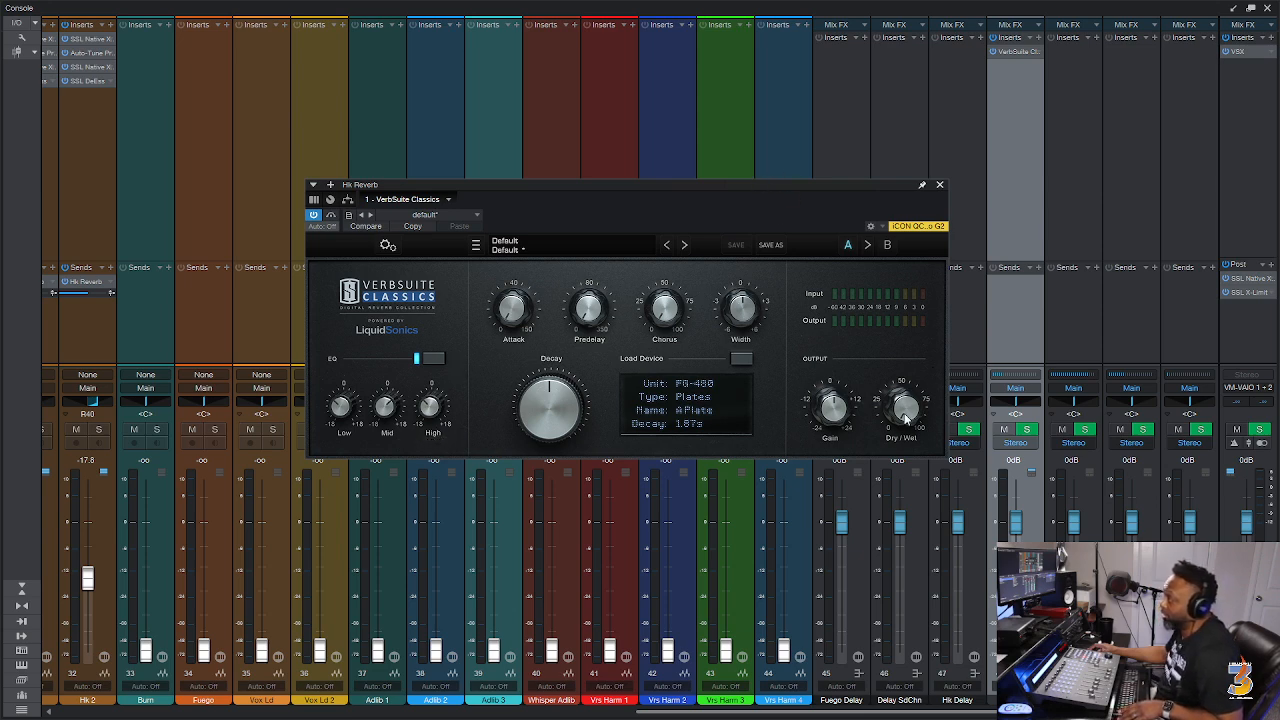
drag(906, 418, 899, 369)
click(940, 186)
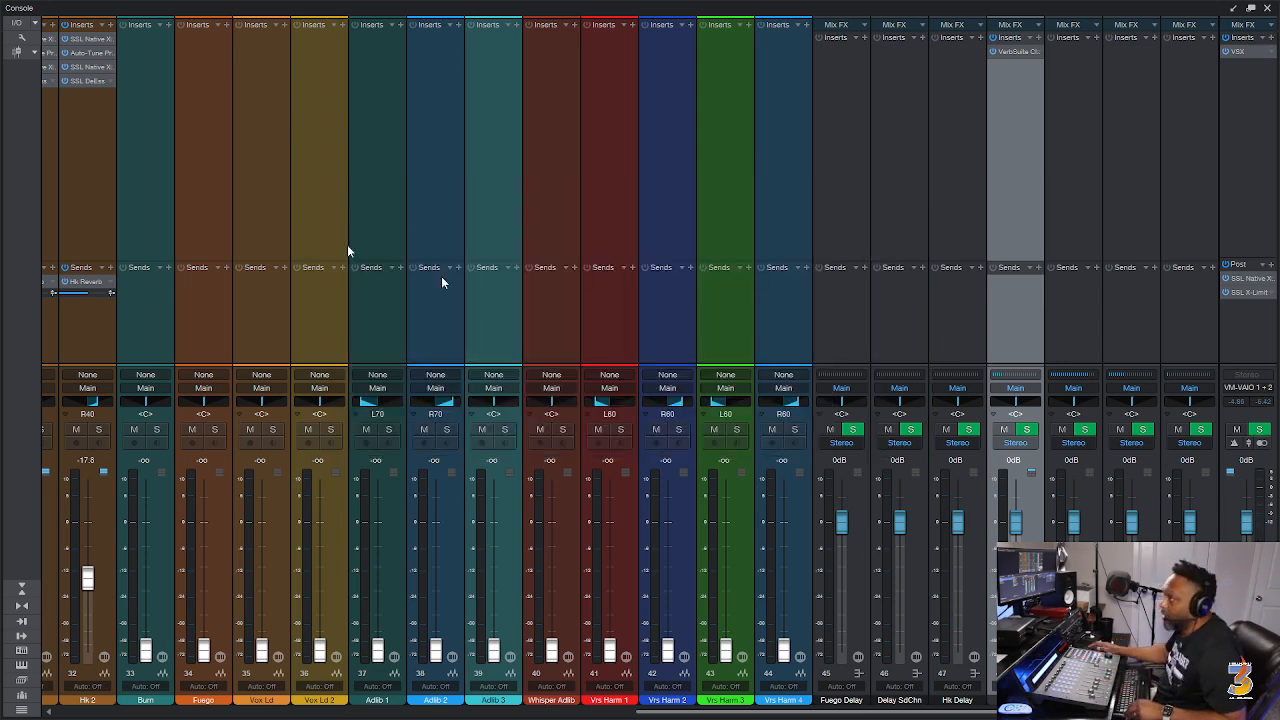
Play the song from bar 9 to audition the hook vocals through the reverb in the mixer.
key(F3)
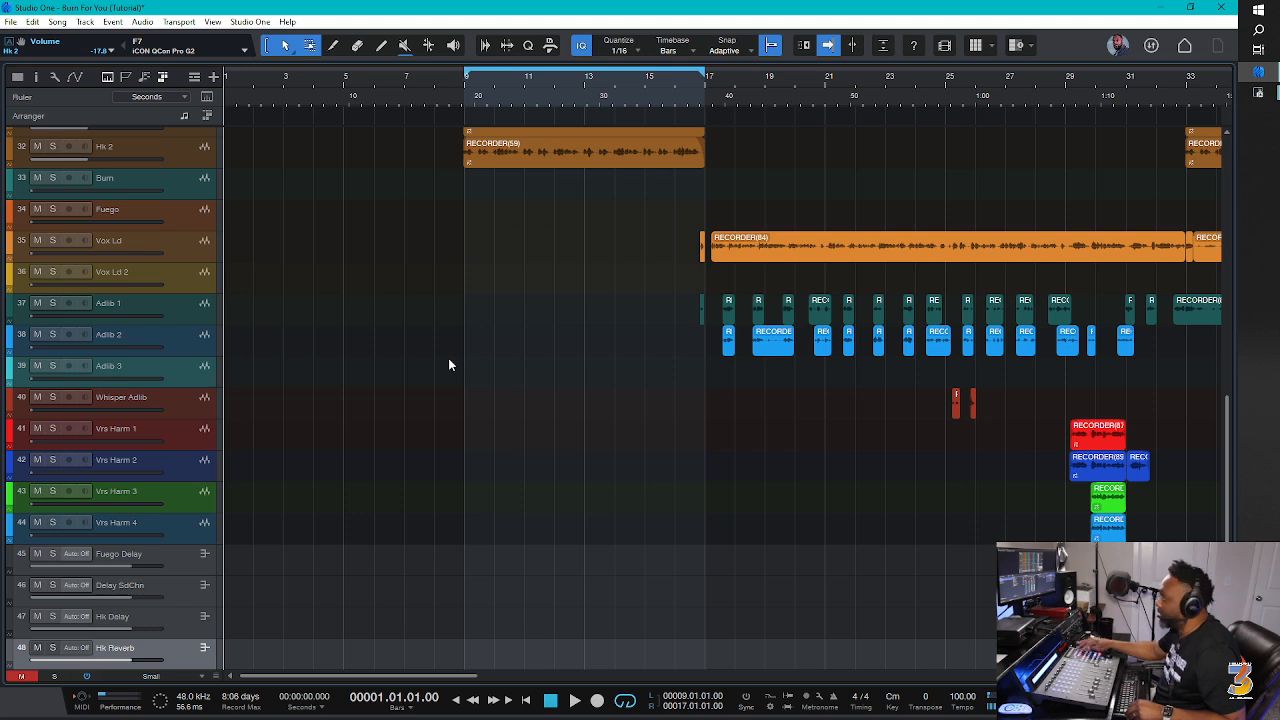
click(465, 91)
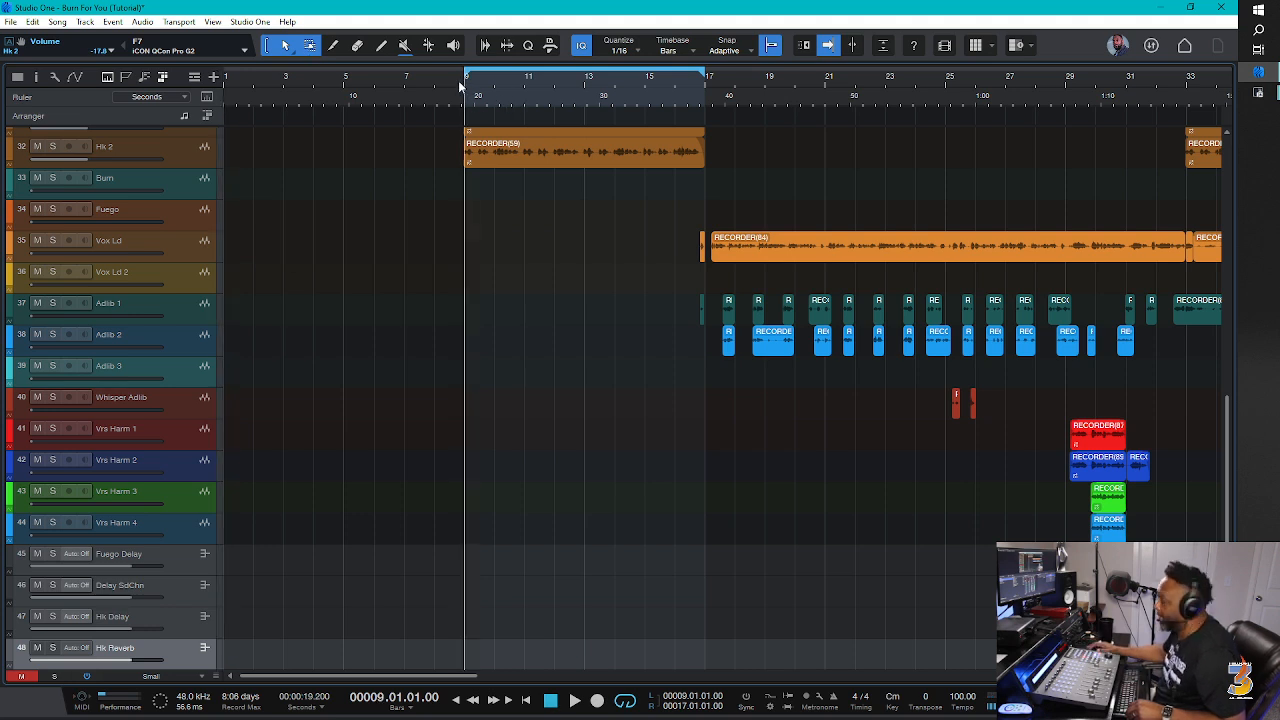
key(space)
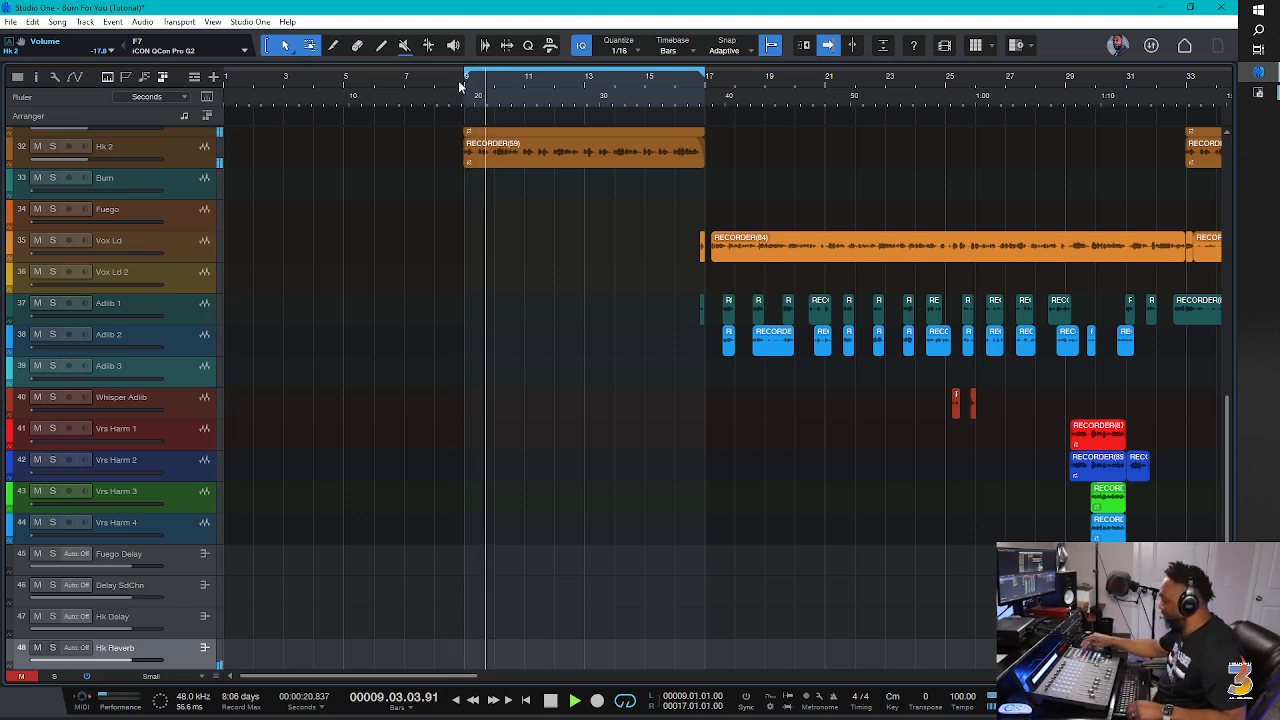
key(F3)
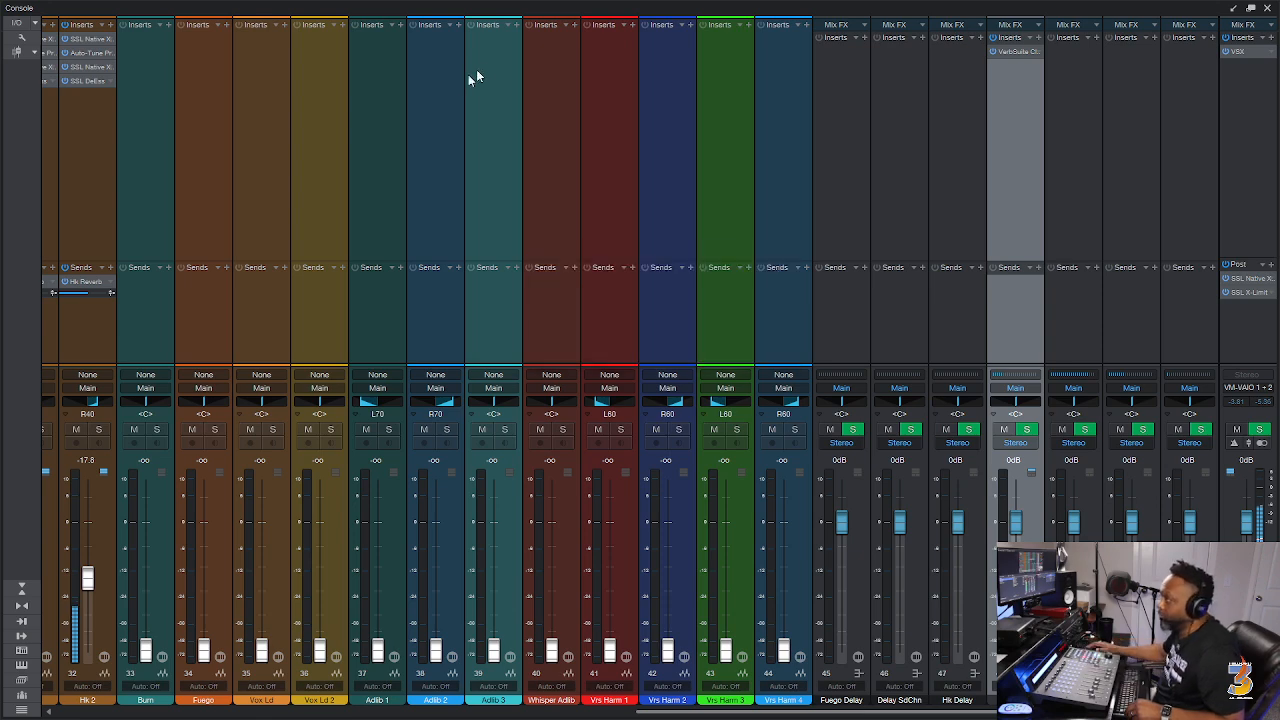
mouse_move(780, 713)
mouse_down()
mouse_move(741, 715)
mouse_move(797, 718)
mouse_up()
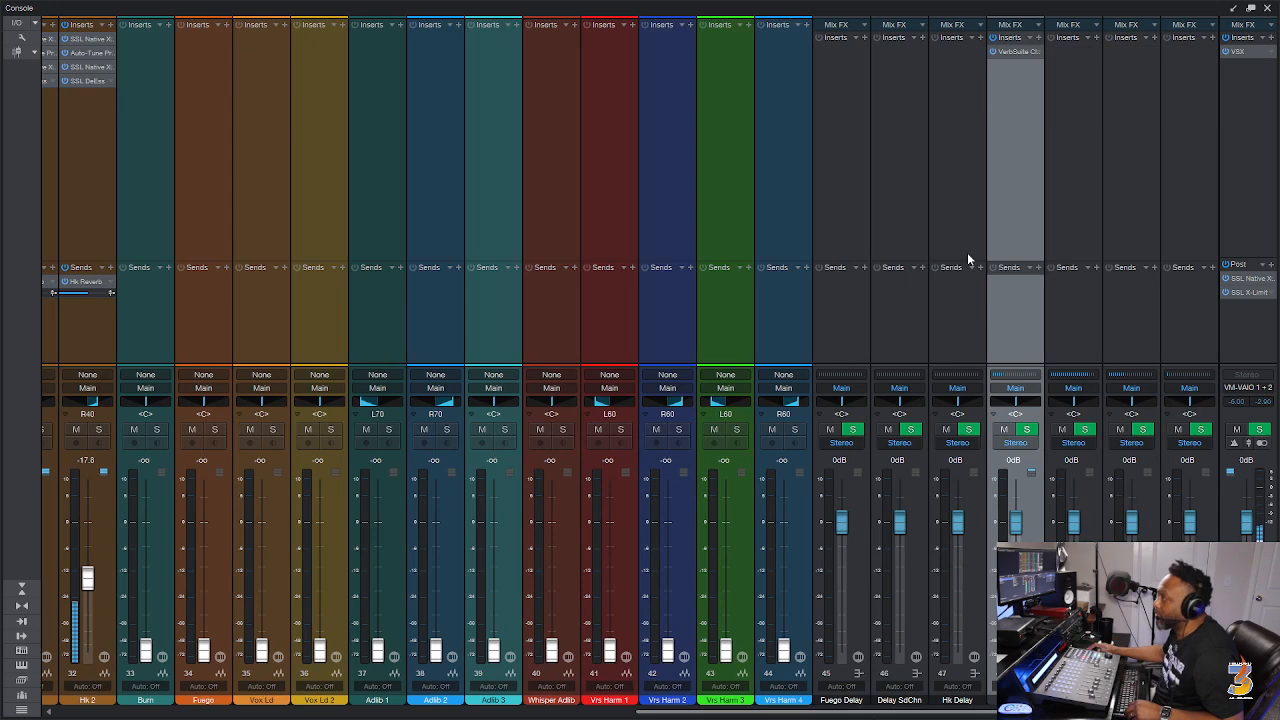
Reopen the Hk Reverb plug-in, set its high EQ band to about -6 dB and fine-tune its Dry/Wet mix.
click(1021, 56)
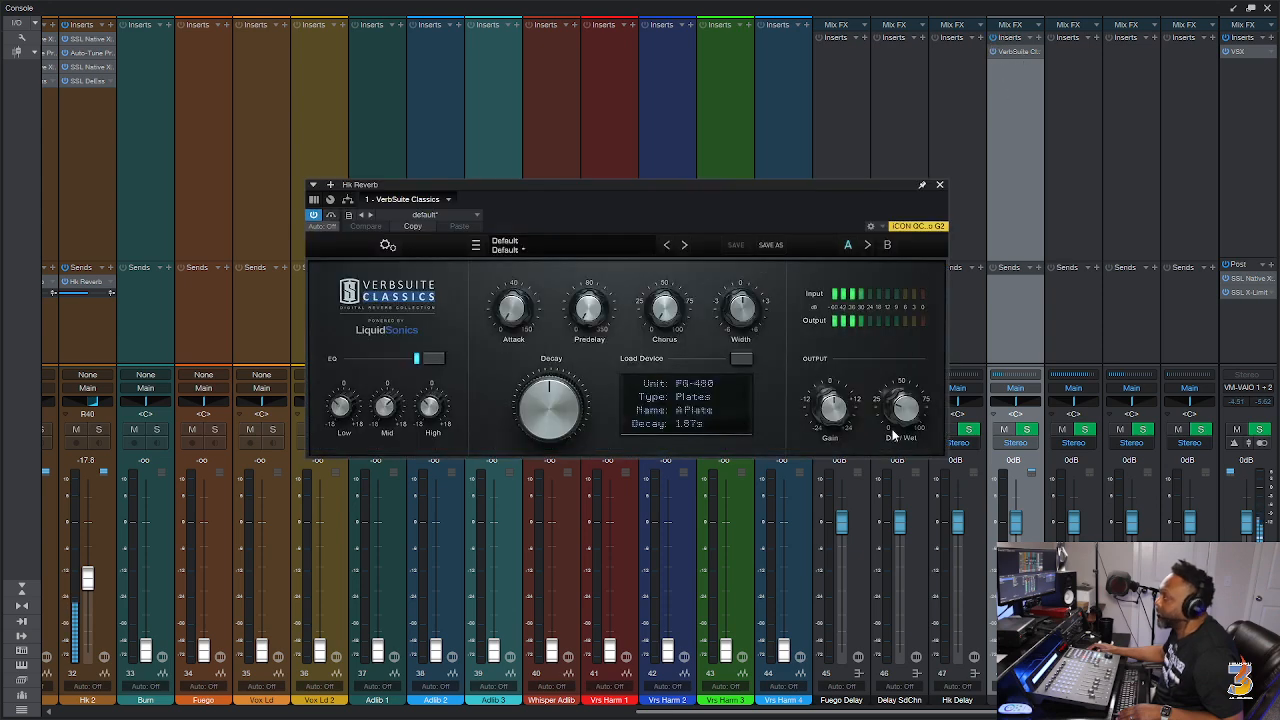
drag(384, 406, 422, 405)
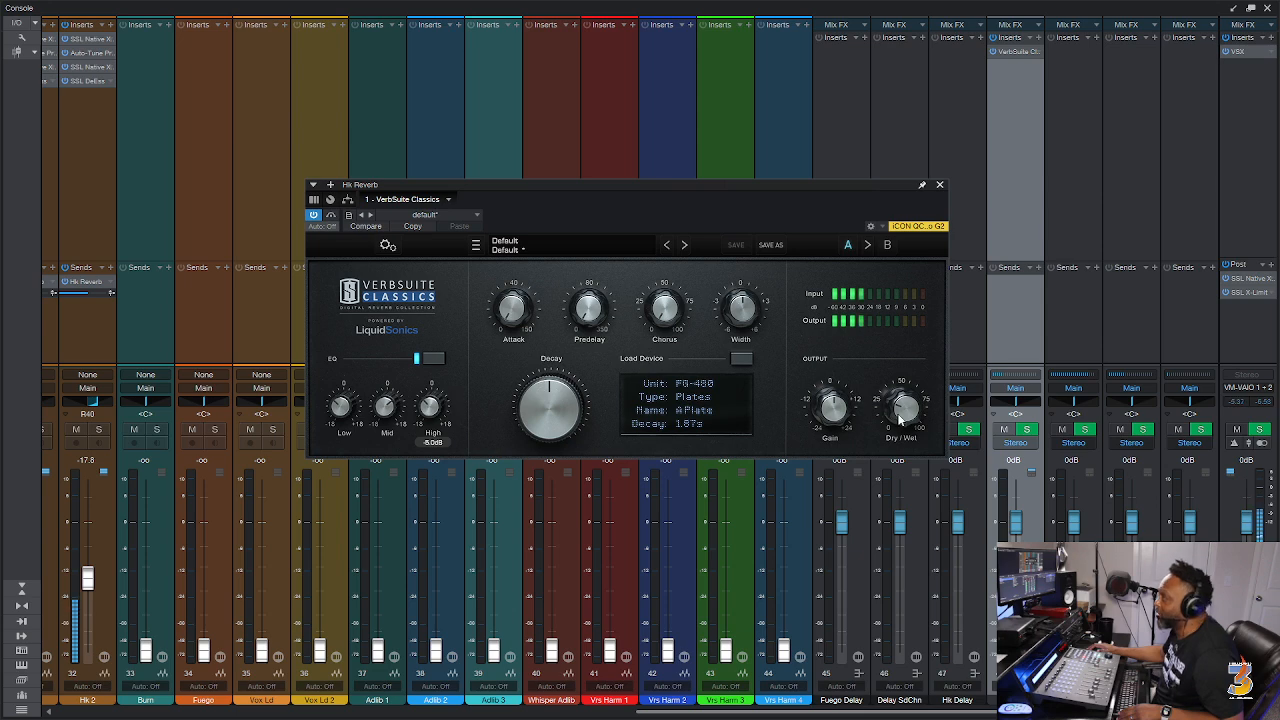
drag(903, 407, 903, 410)
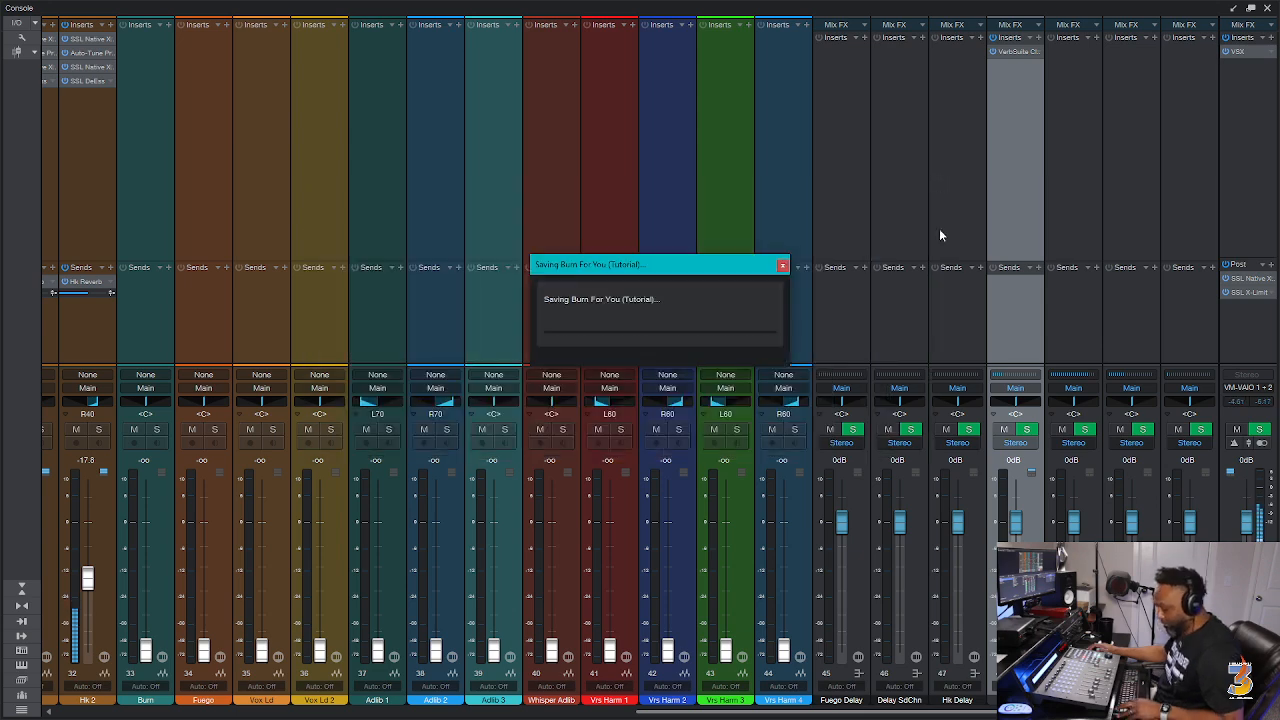
Review the mixer channels and the vocal track arrangement across the whole song, and save the song.
drag(706, 716, 378, 716)
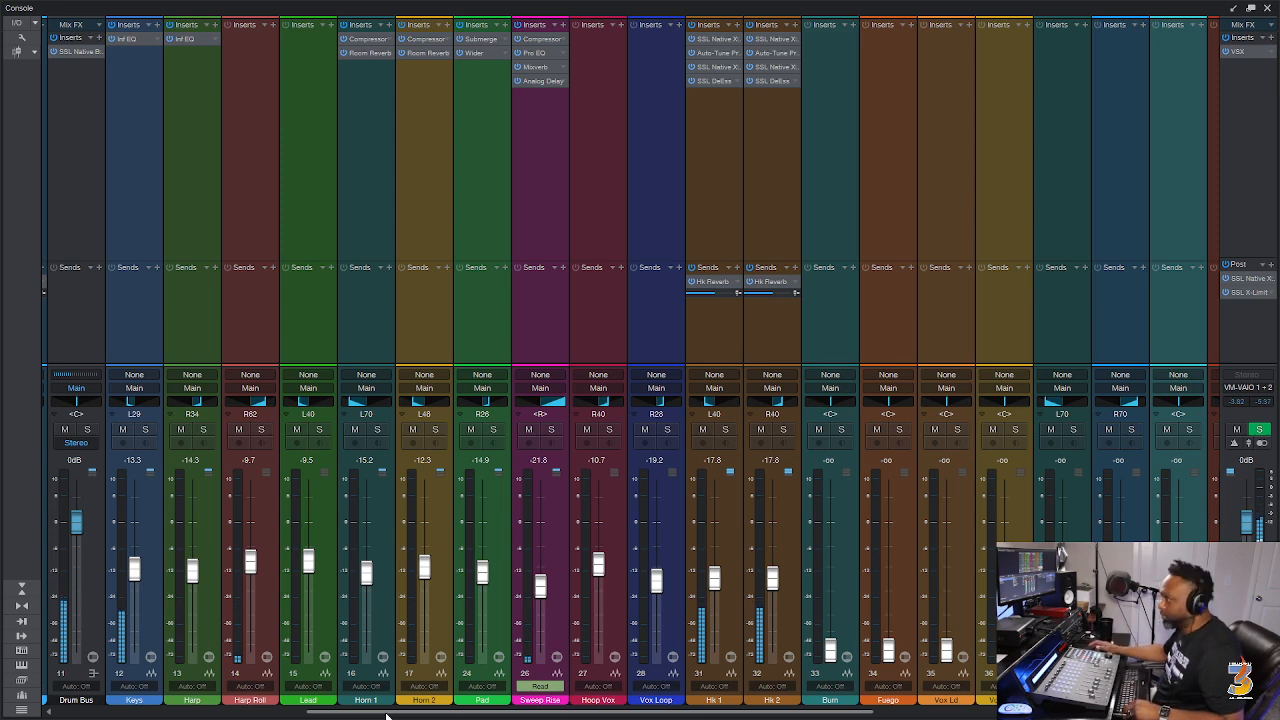
key(F3)
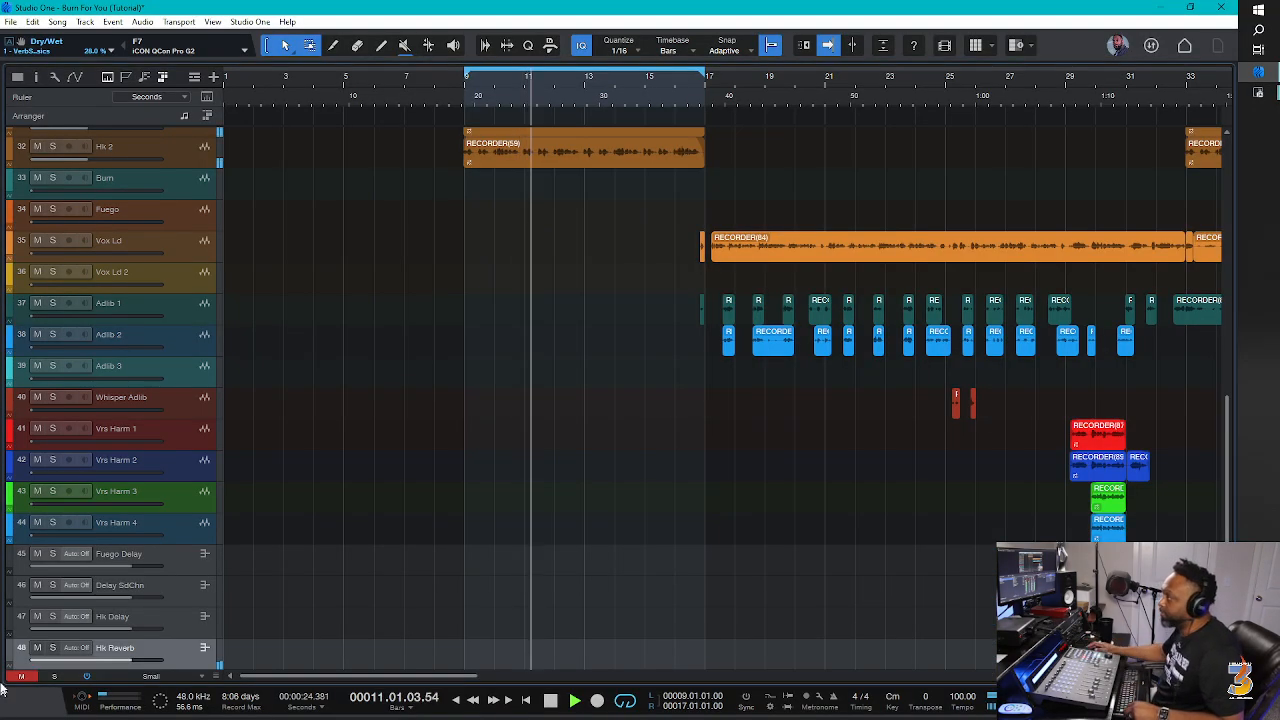
scroll(437, 506, down, 3)
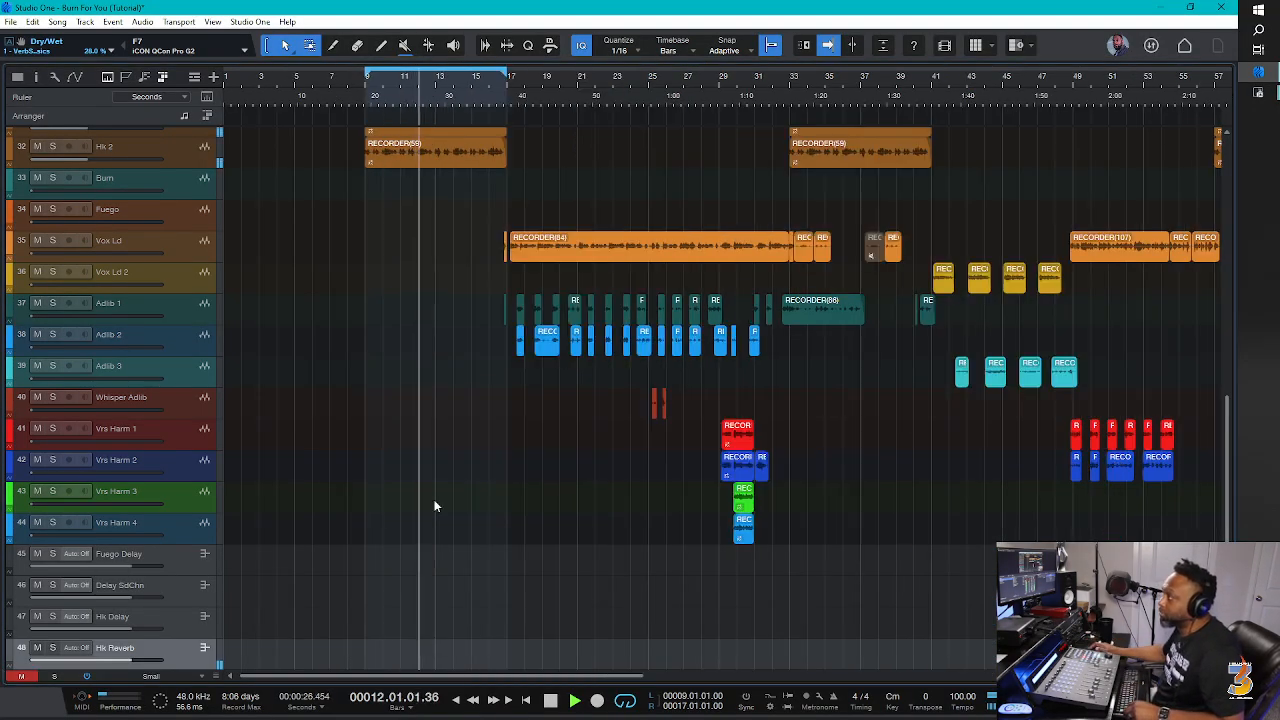
scroll(434, 505, down, 3)
scroll(435, 506, up, 3)
scroll(435, 506, right, 1)
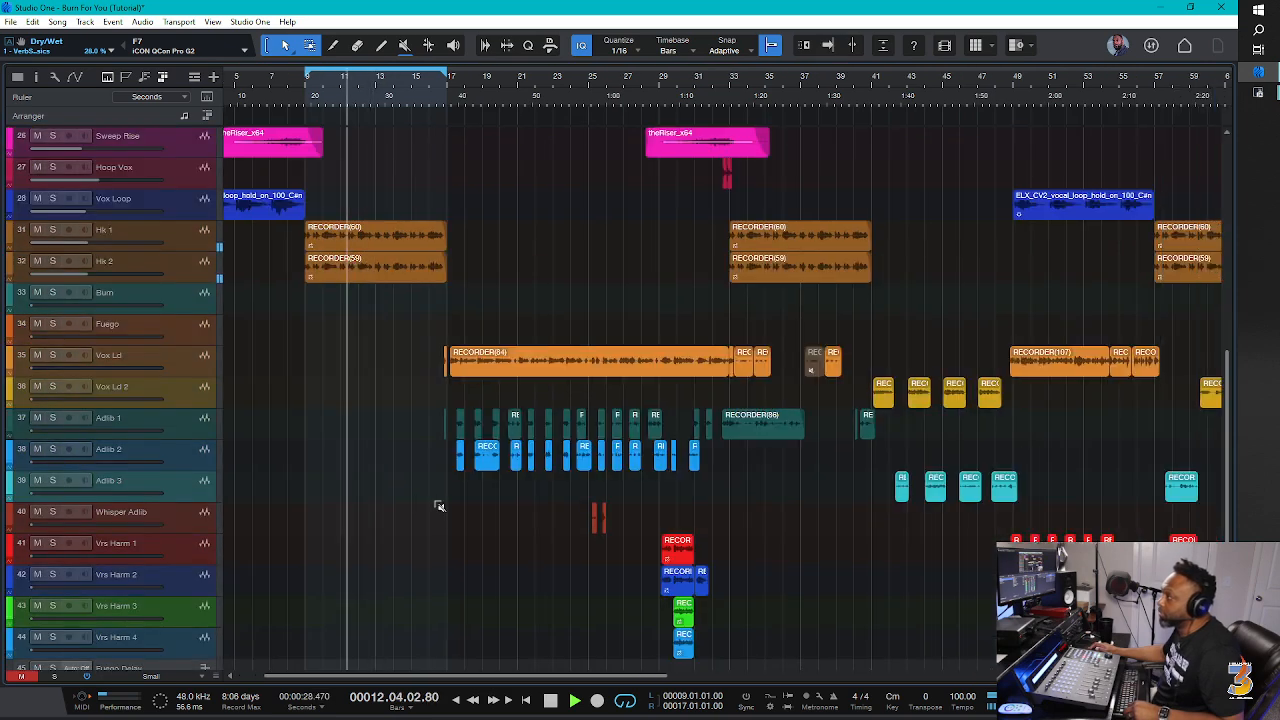
scroll(435, 506, down, 2)
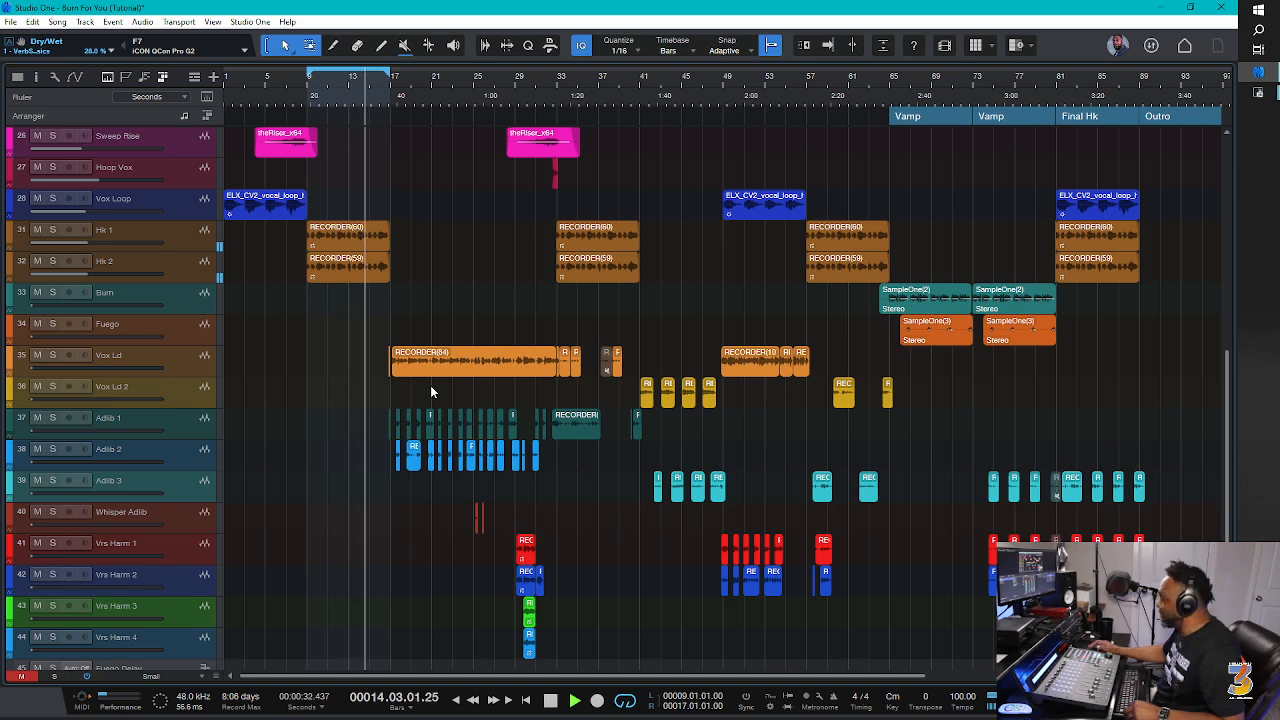
key(ctrl+s)
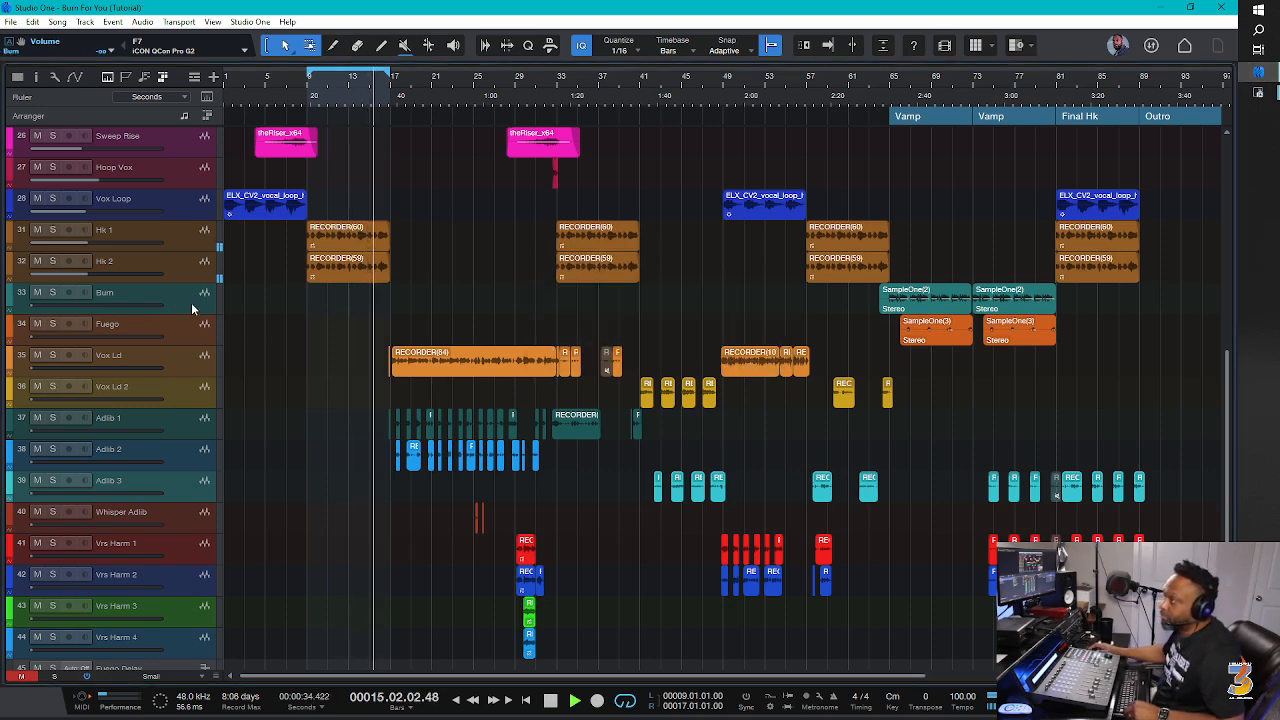
Move the Burn track below Vrs Harm 4 in the track list.
click(150, 302)
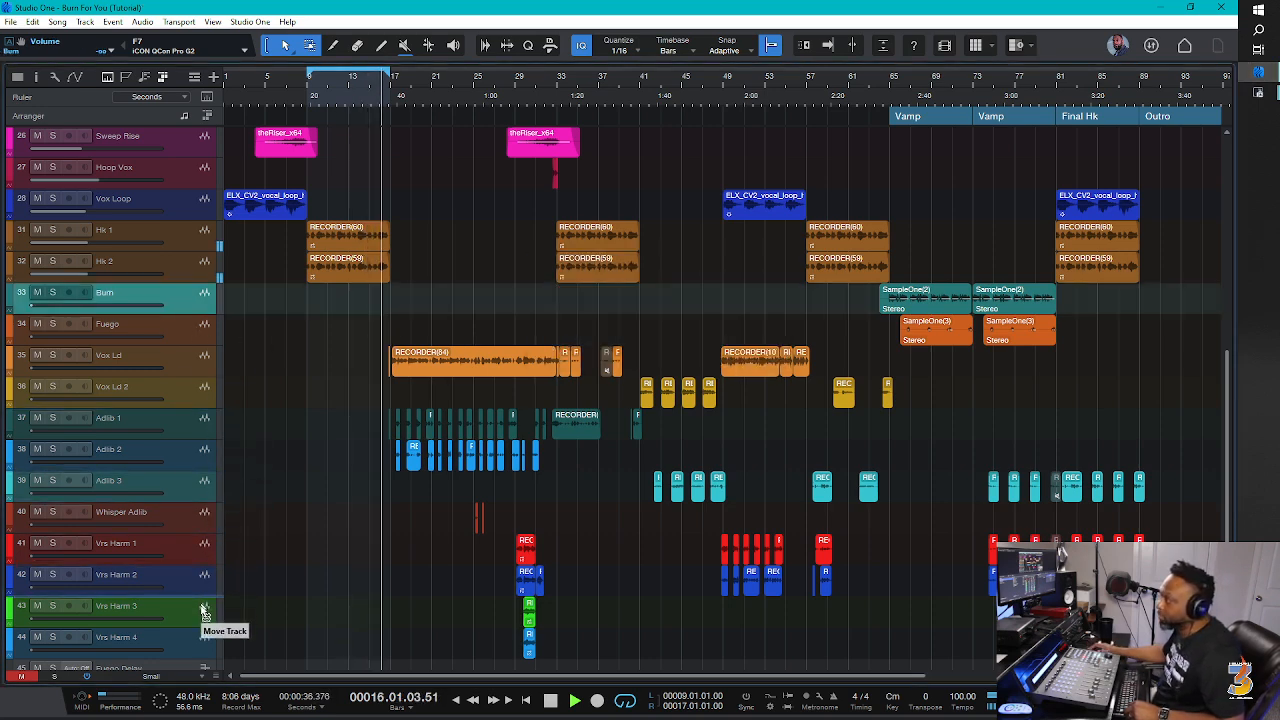
scroll(205, 610, down, 5)
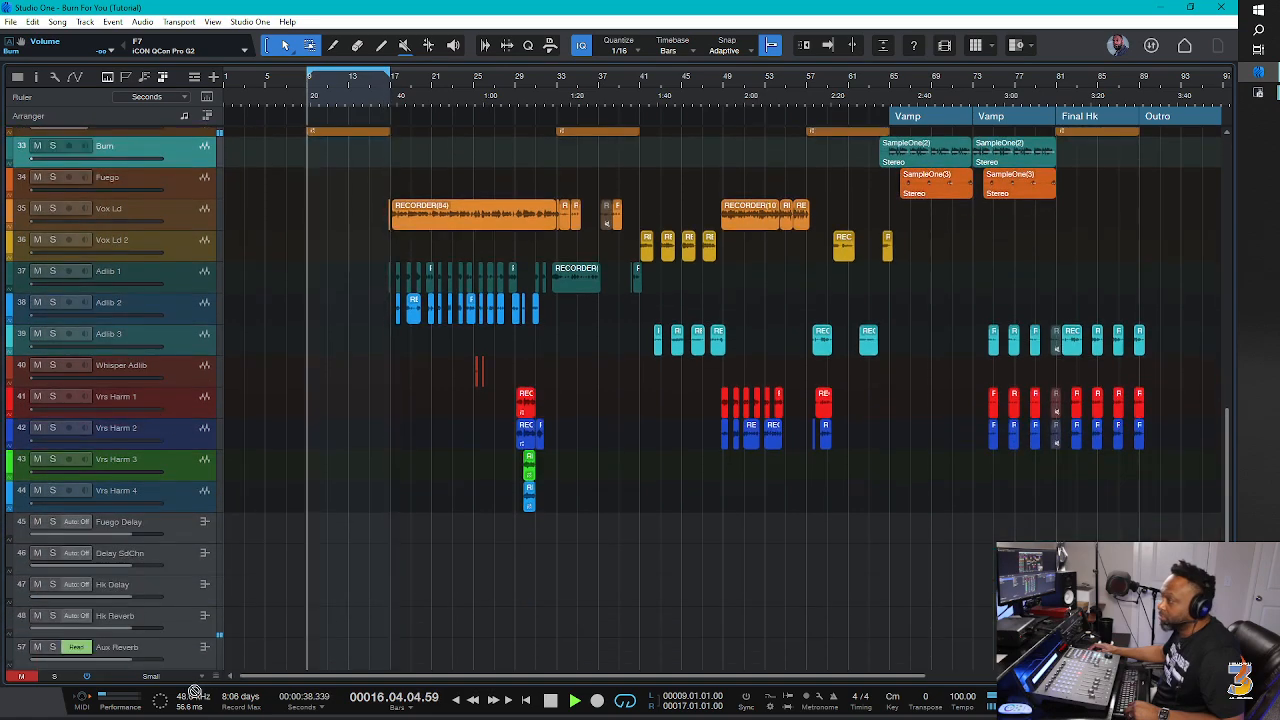
drag(208, 600, 206, 430)
scroll(414, 428, up, 4)
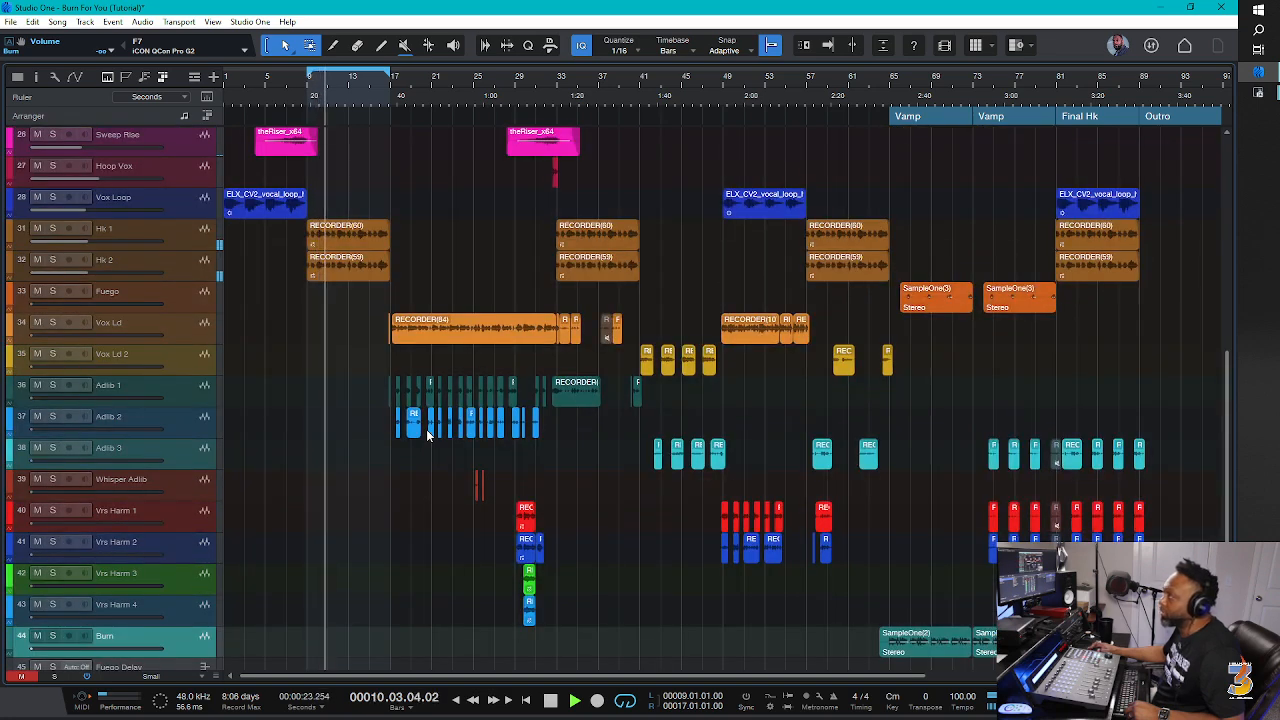
Move the Fuego track below Burn in the track list and save the song.
drag(177, 297, 239, 620)
scroll(540, 474, up, 5)
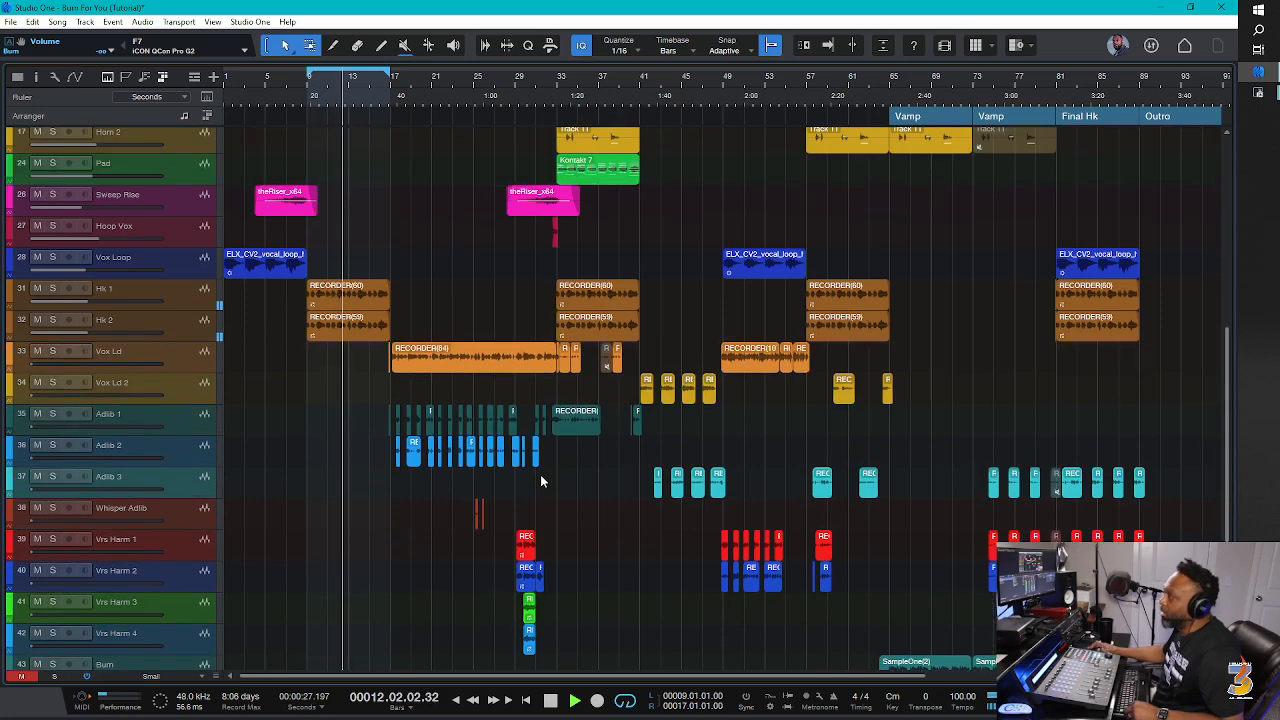
scroll(541, 482, up, 1)
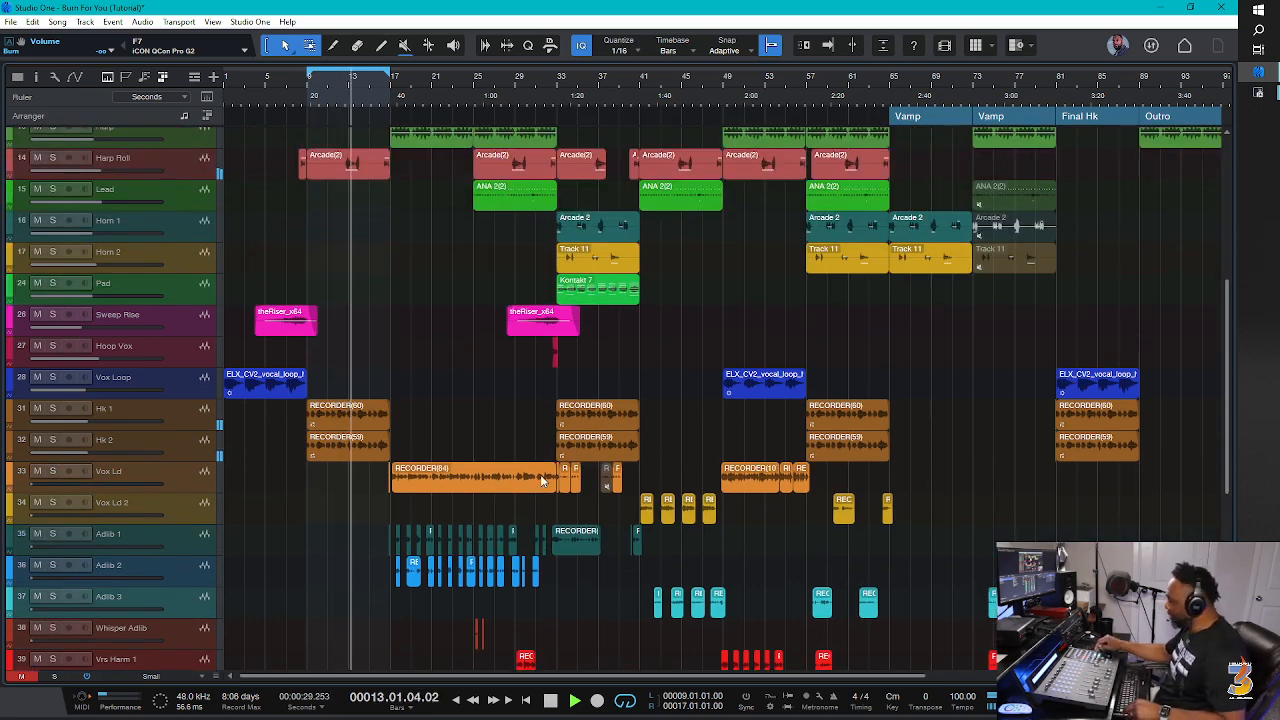
key(ctrl+s)
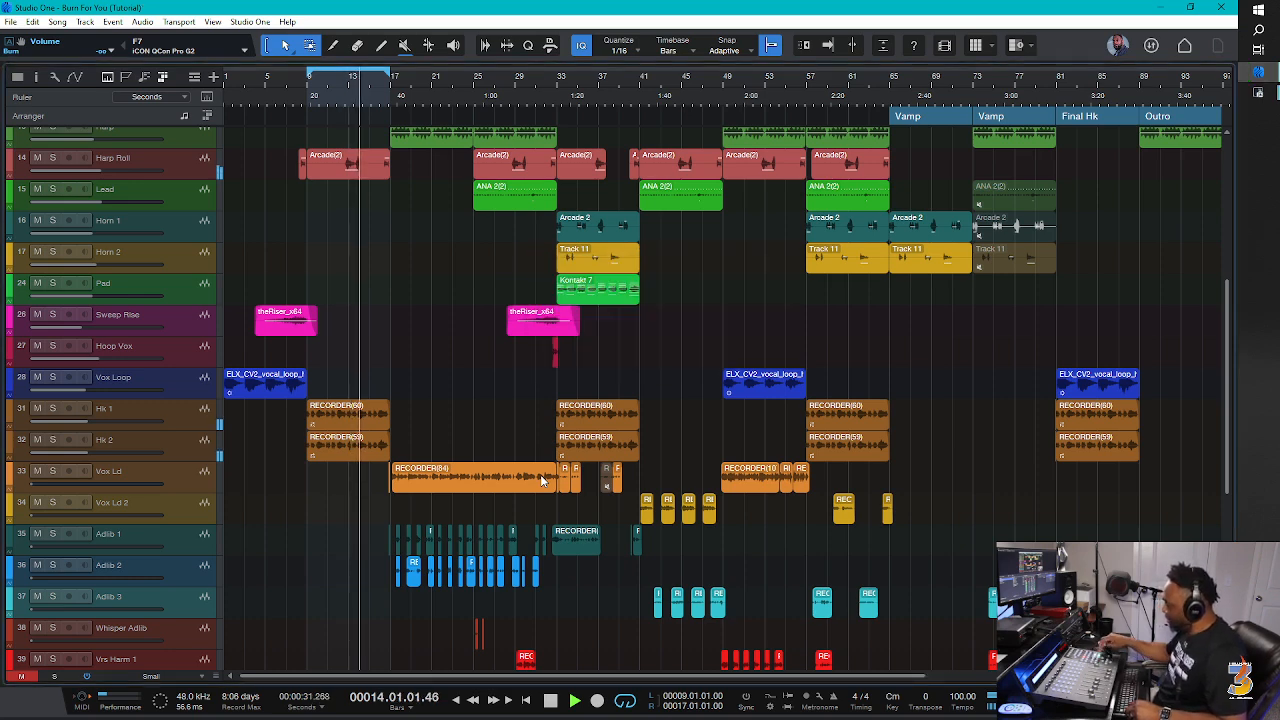
key(space)
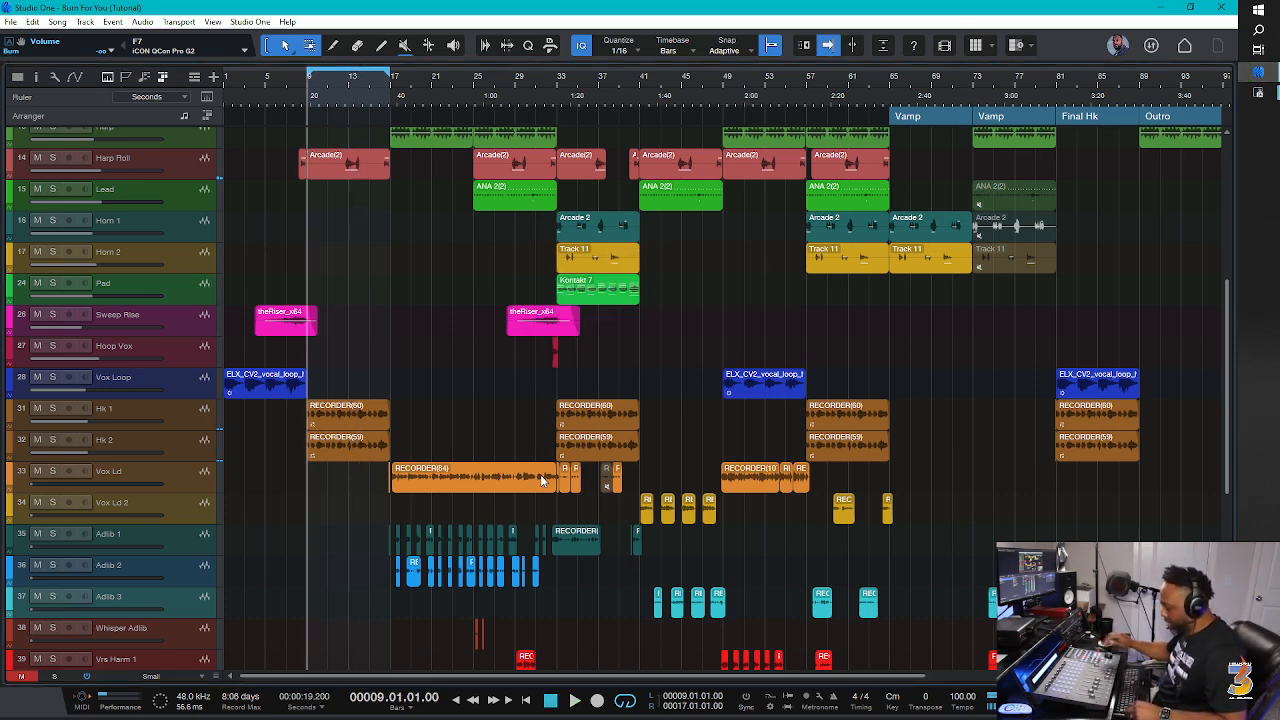
Copy the four vocal inserts from Hk 2 to the Vox Ld and Vox Ld 2 channels in the mixer.
key(F3)
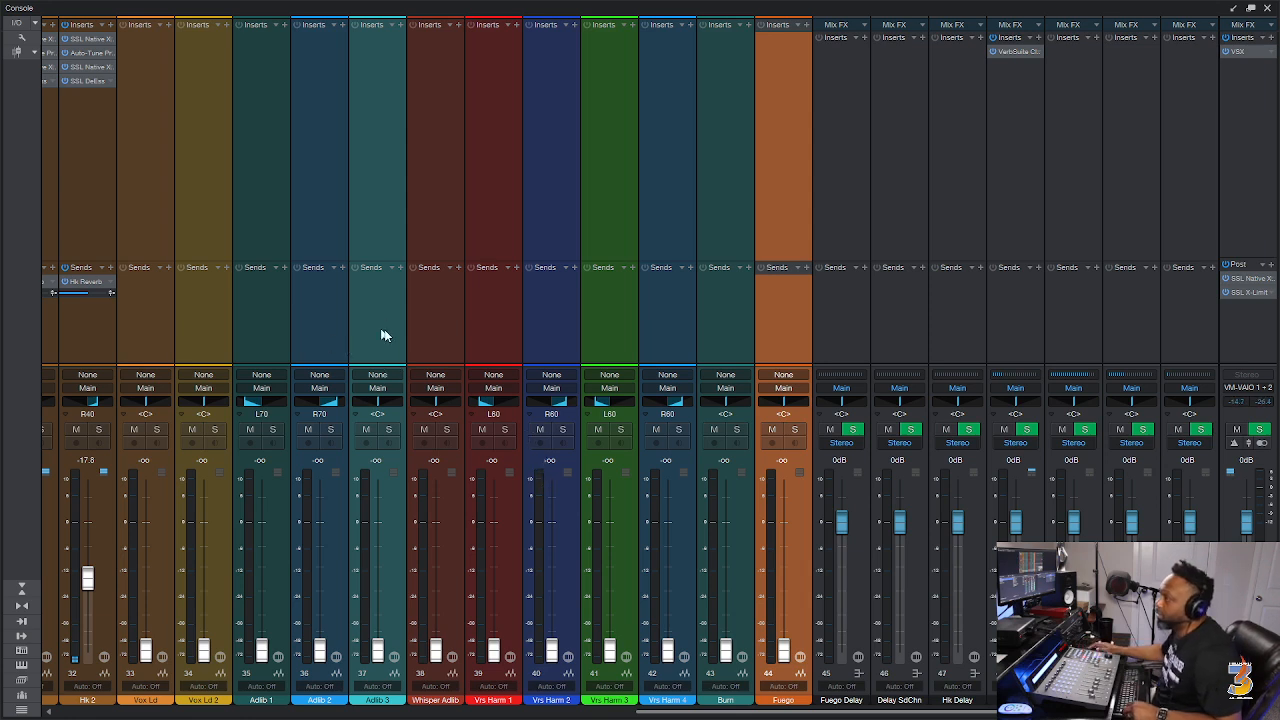
click(164, 176)
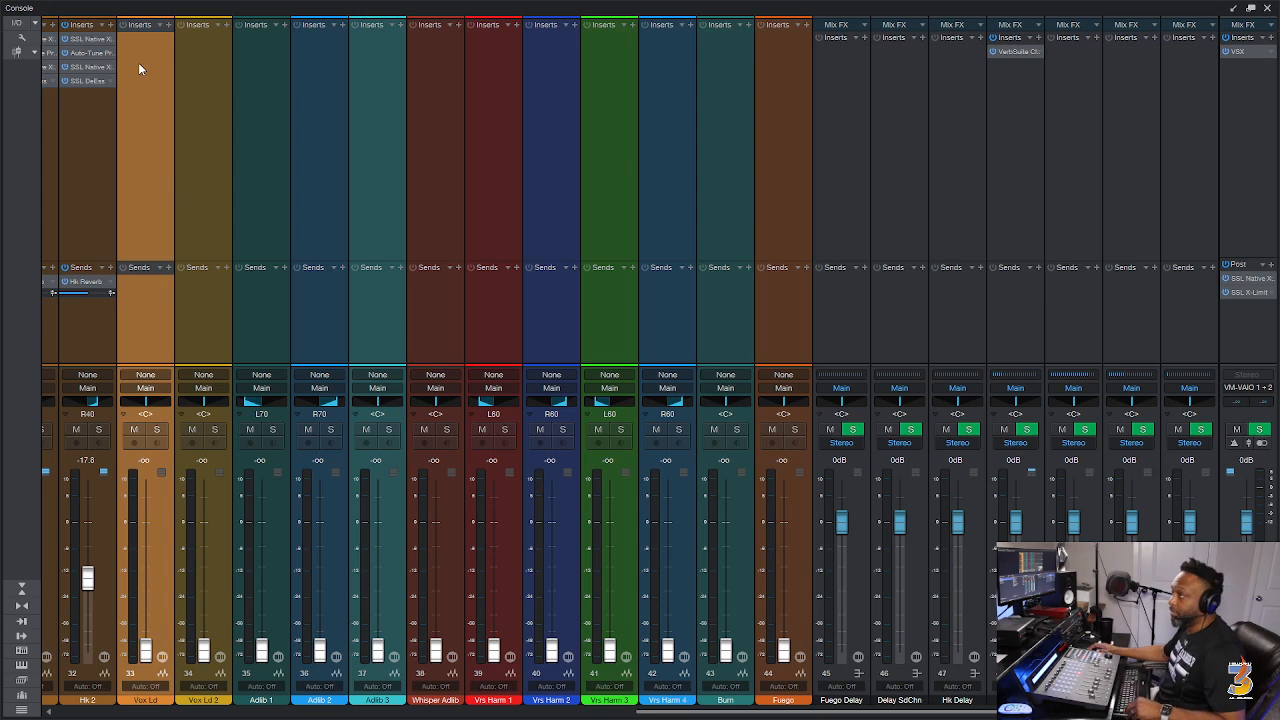
shift+click(190, 78)
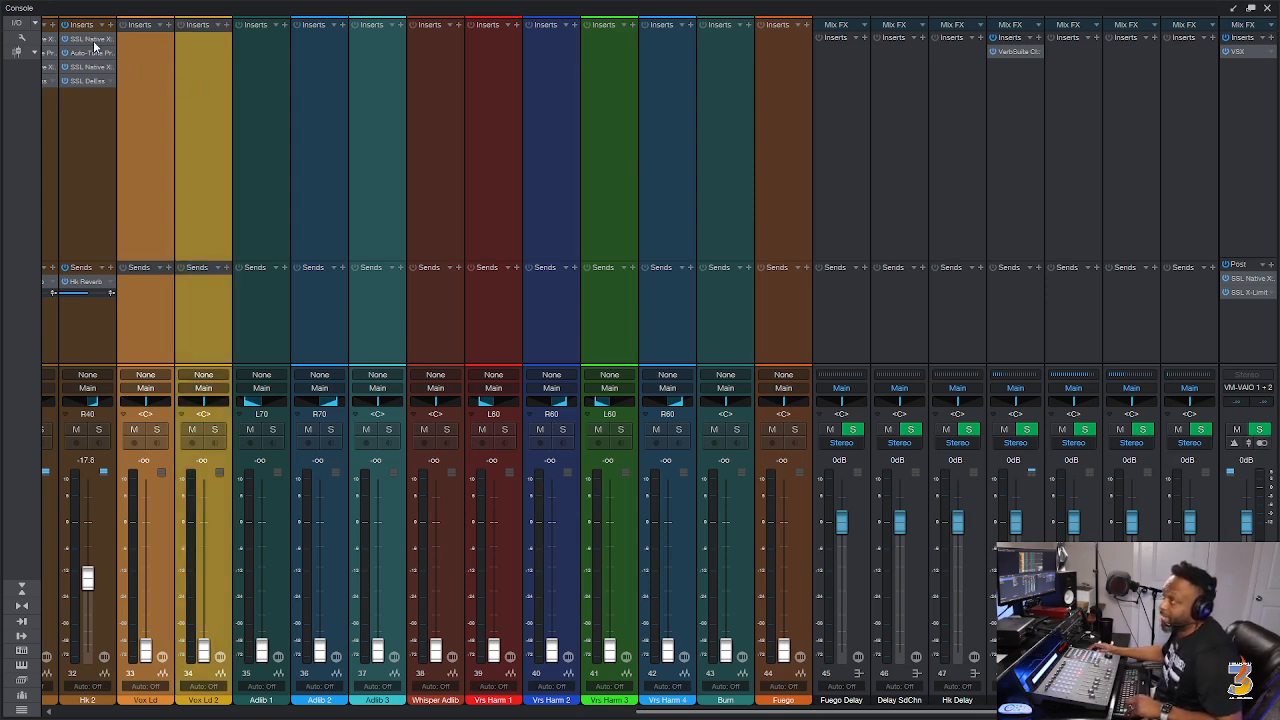
drag(91, 46, 142, 45)
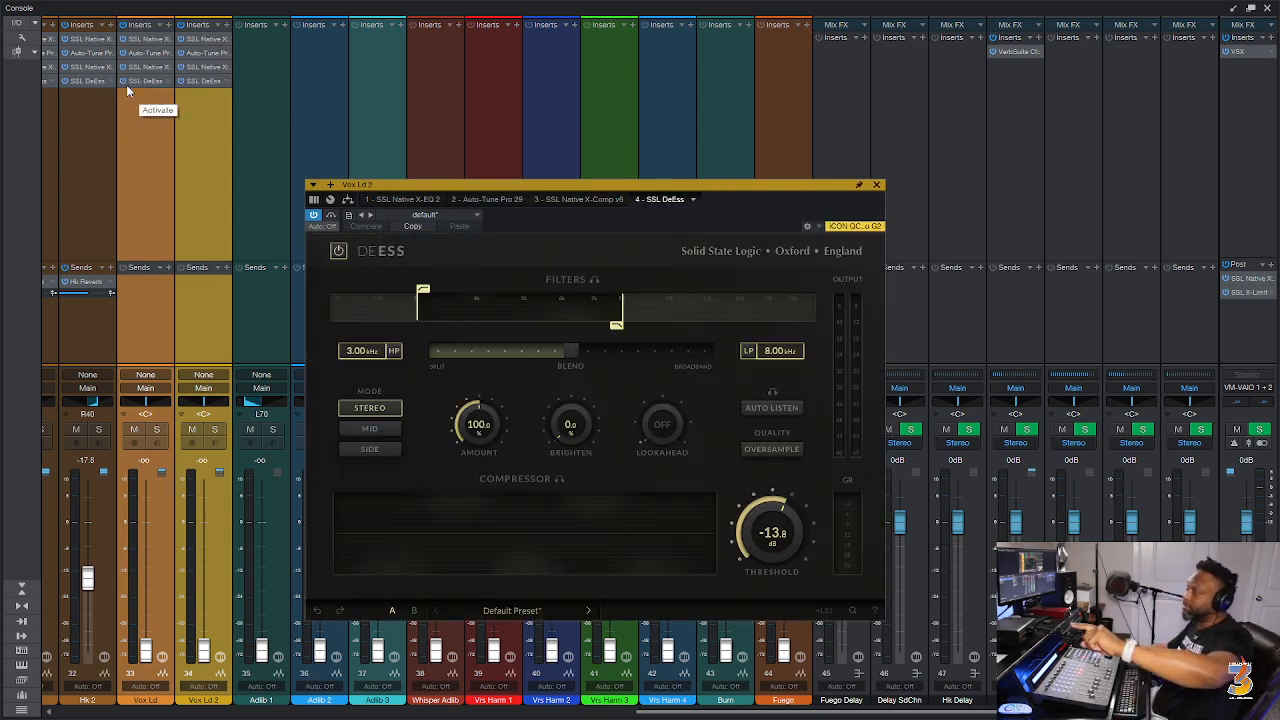
click(876, 185)
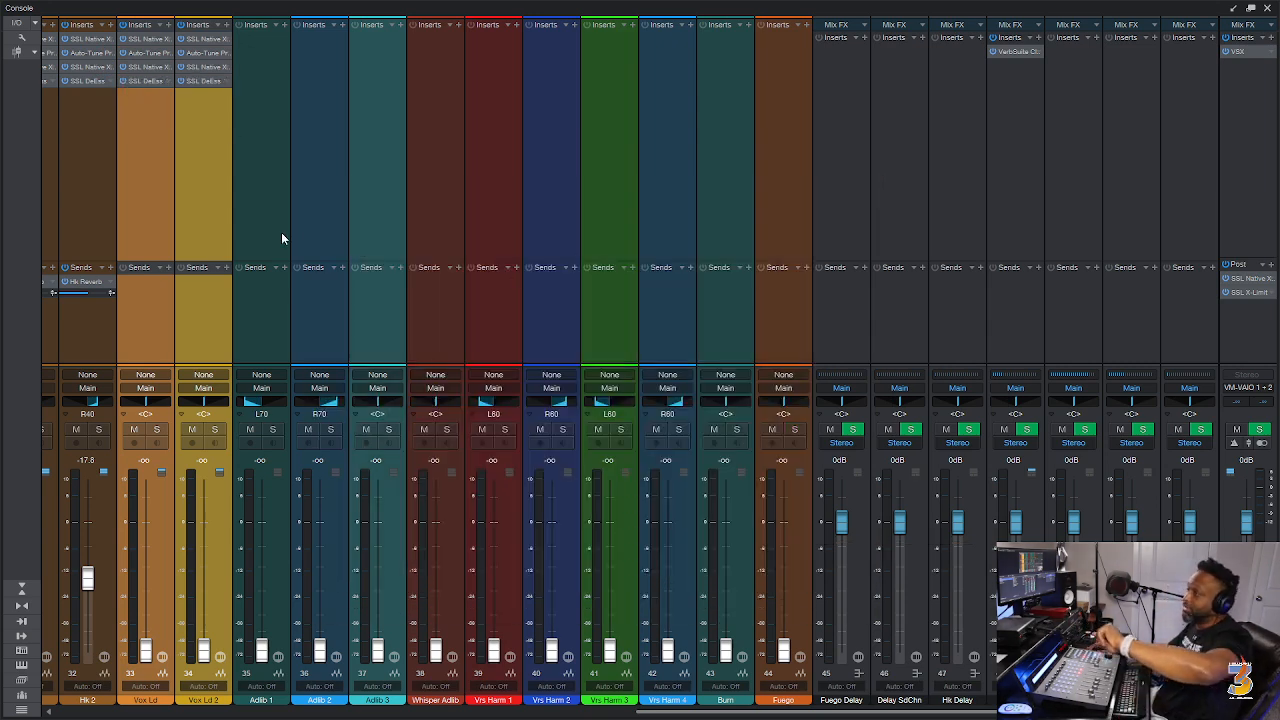
click(169, 267)
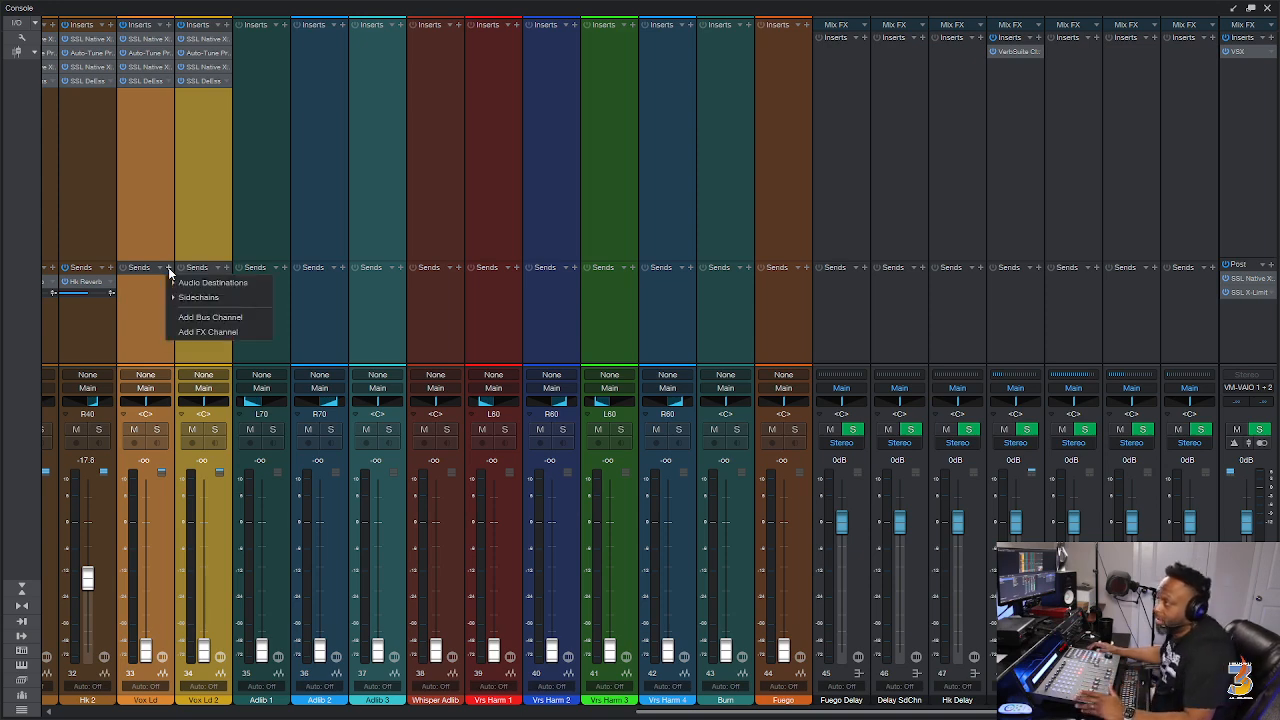
click(185, 282)
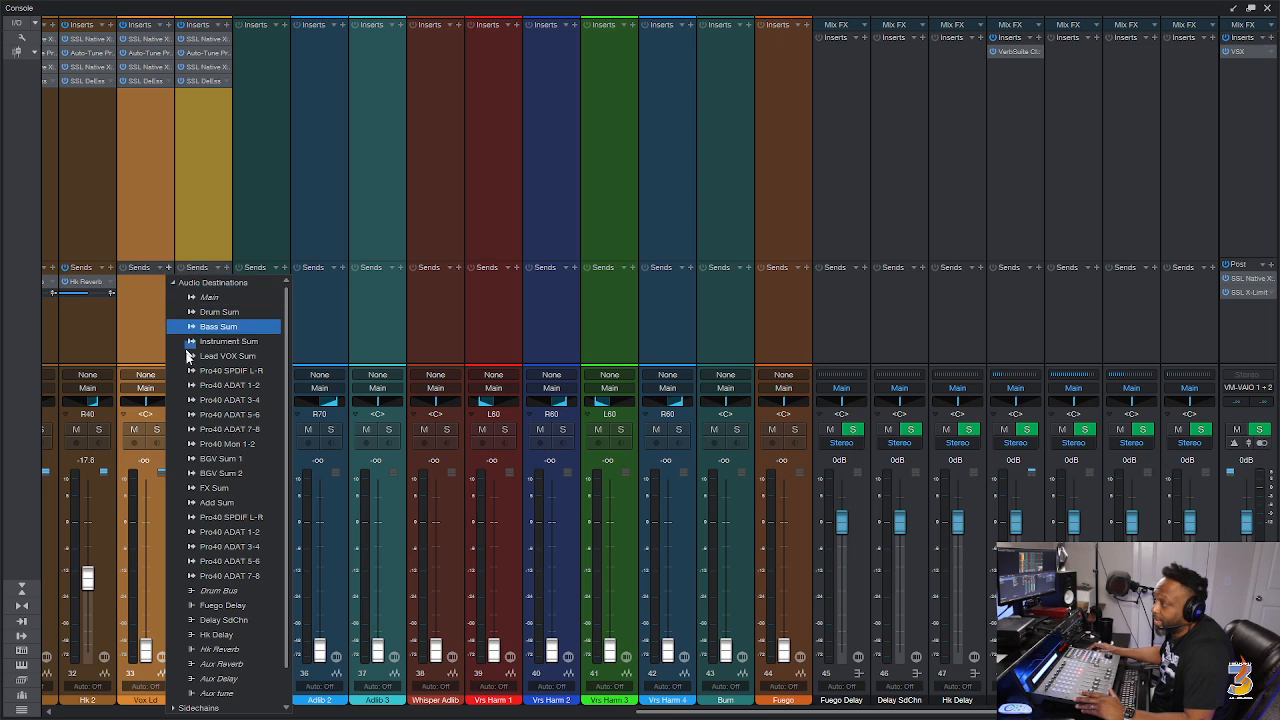
scroll(224, 480, down, 2)
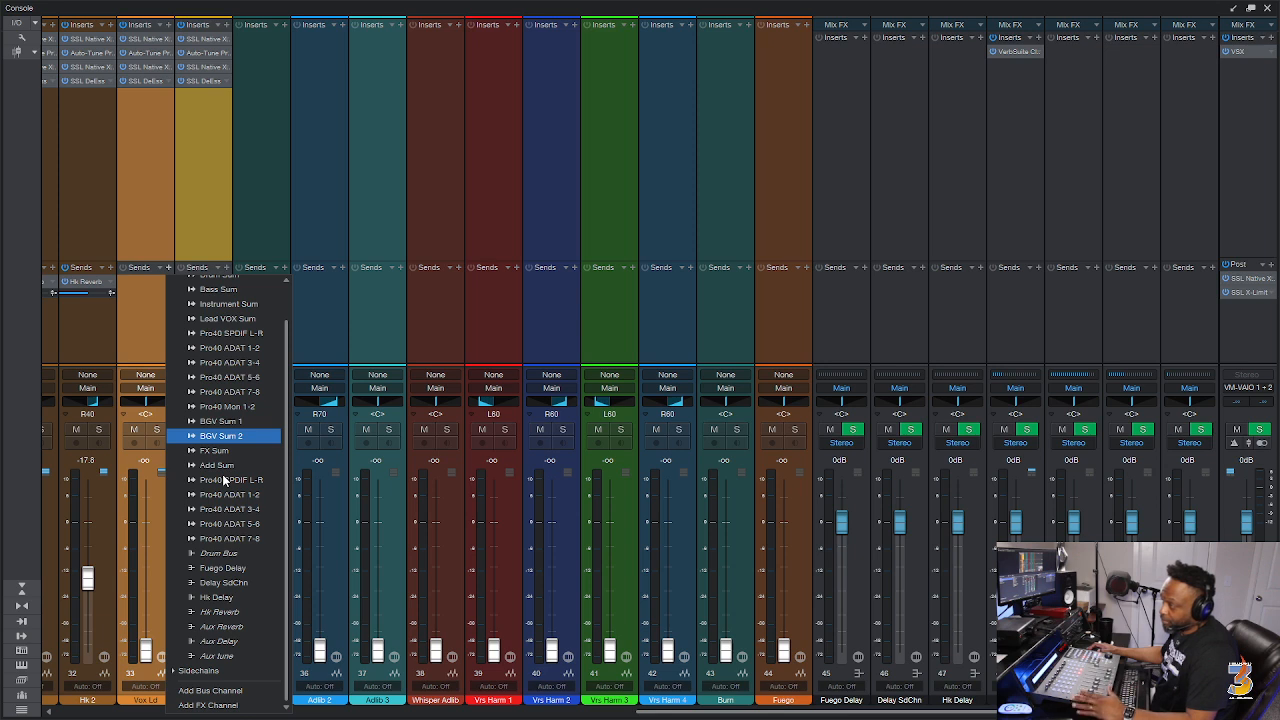
click(146, 170)
Copy the Hk Reverb send from Hk 2 to both the Vox Ld and Vox Ld 2 channels.
click(134, 325)
shift+click(208, 332)
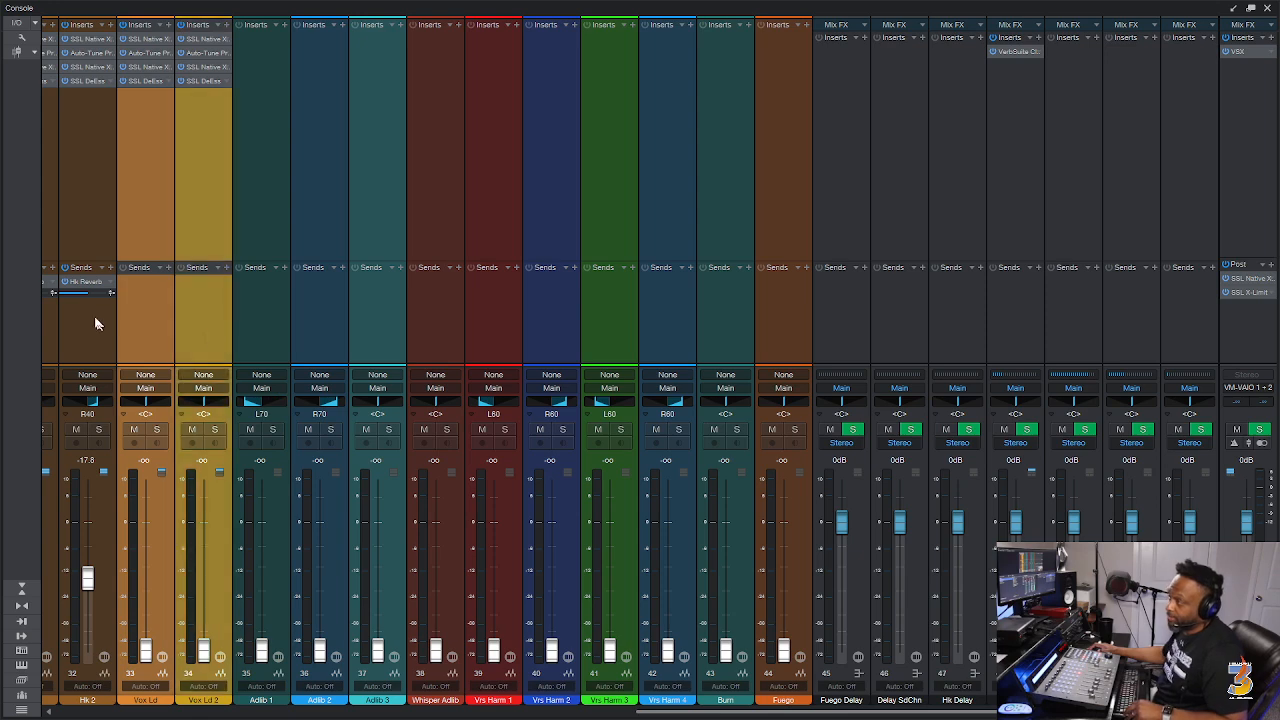
drag(118, 287, 156, 312)
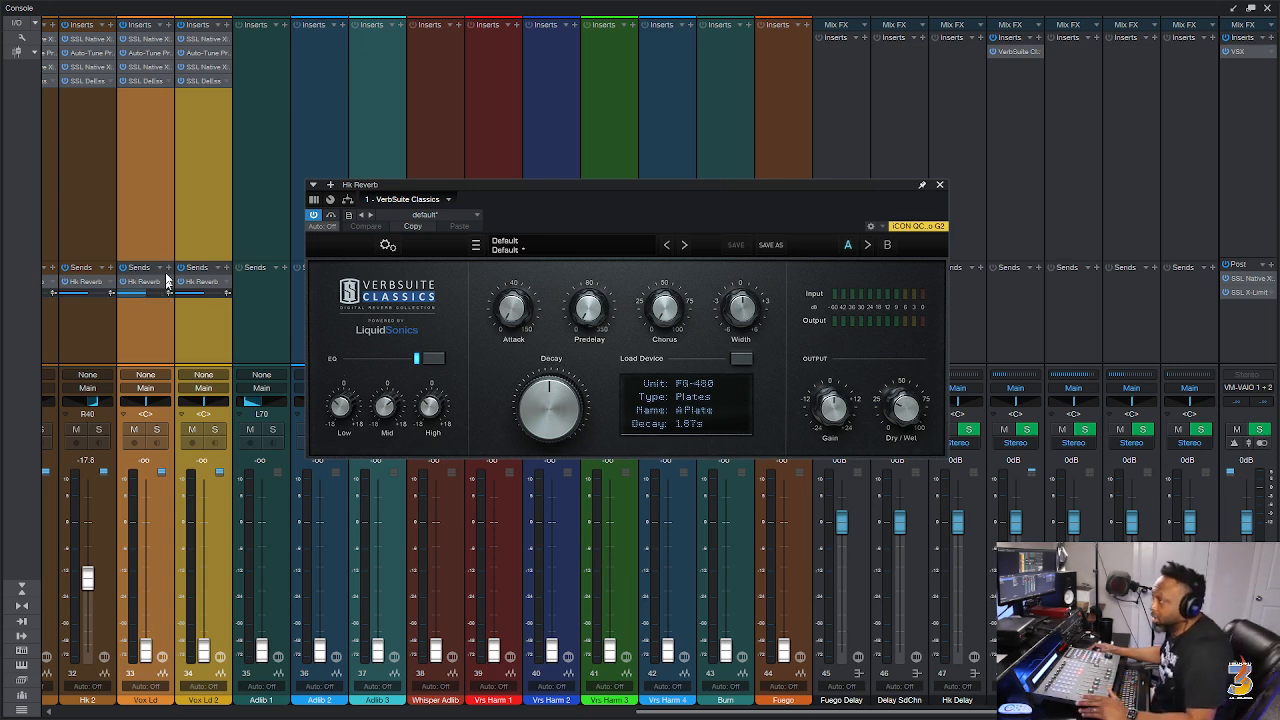
Reduce the Hk Reverb plug-in's Dry/Wet mix to about 25% during playback and save the song.
click(158, 205)
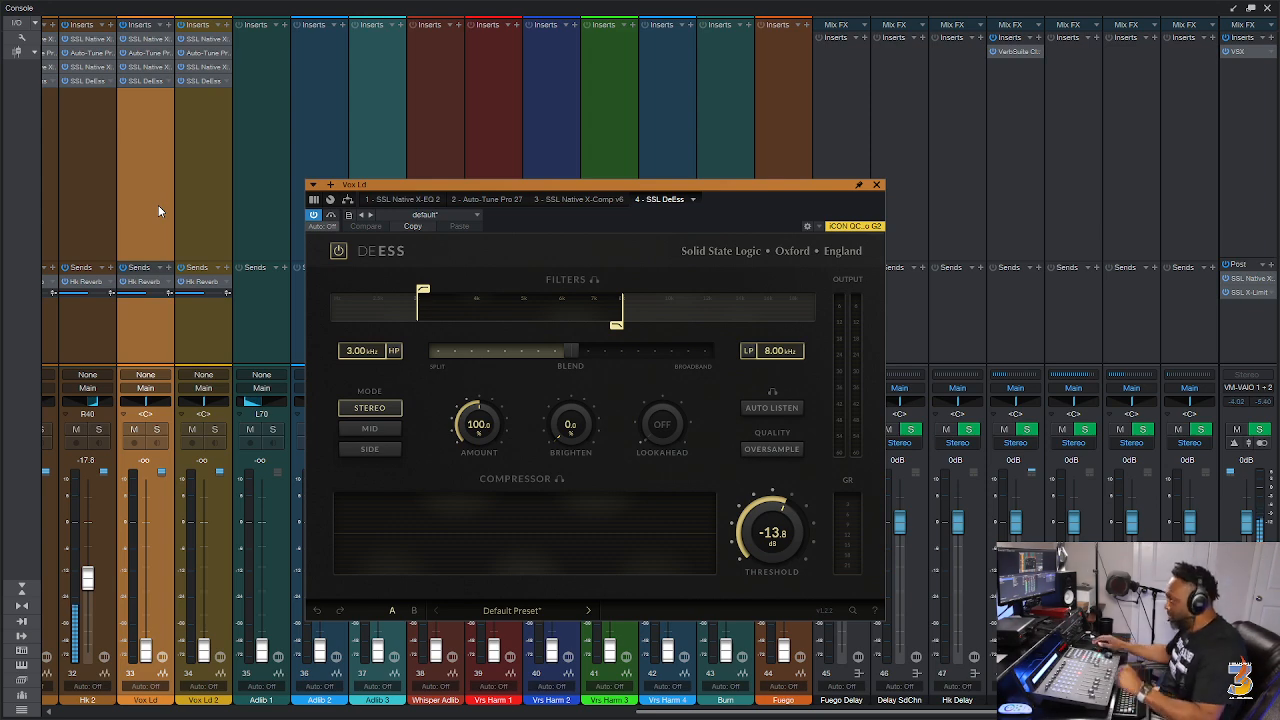
click(84, 287)
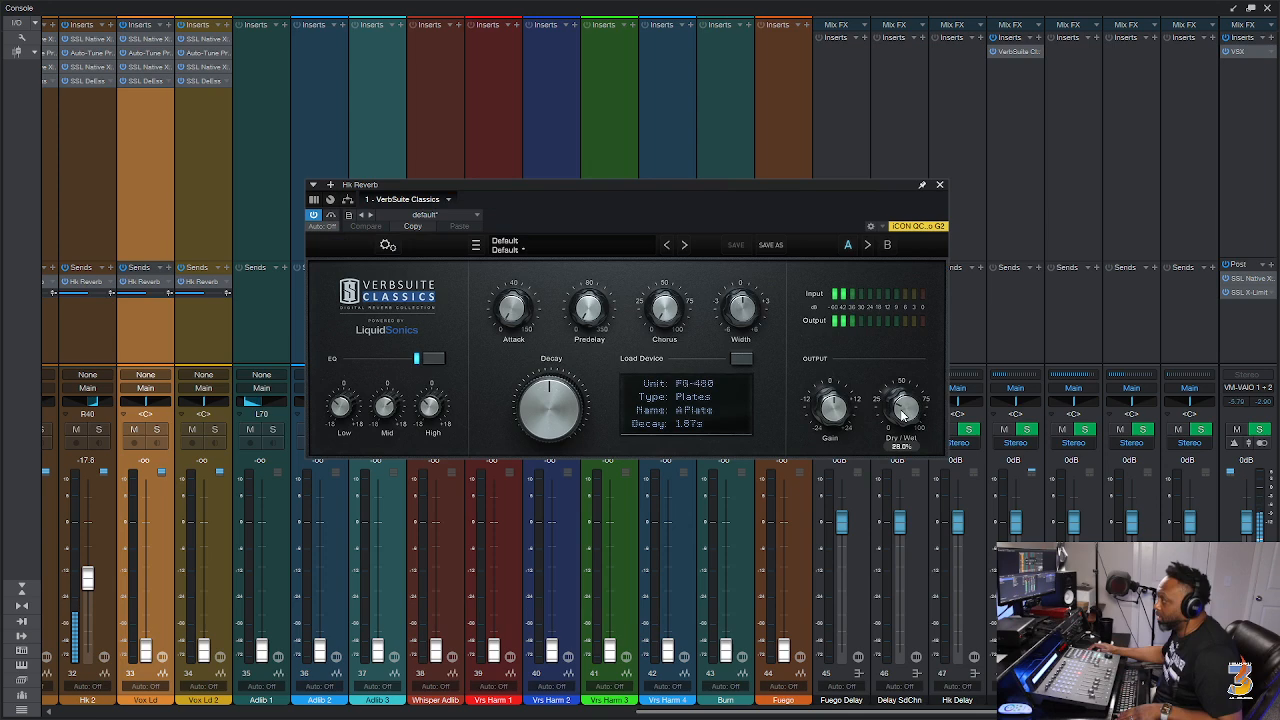
scroll(903, 414, down, 2)
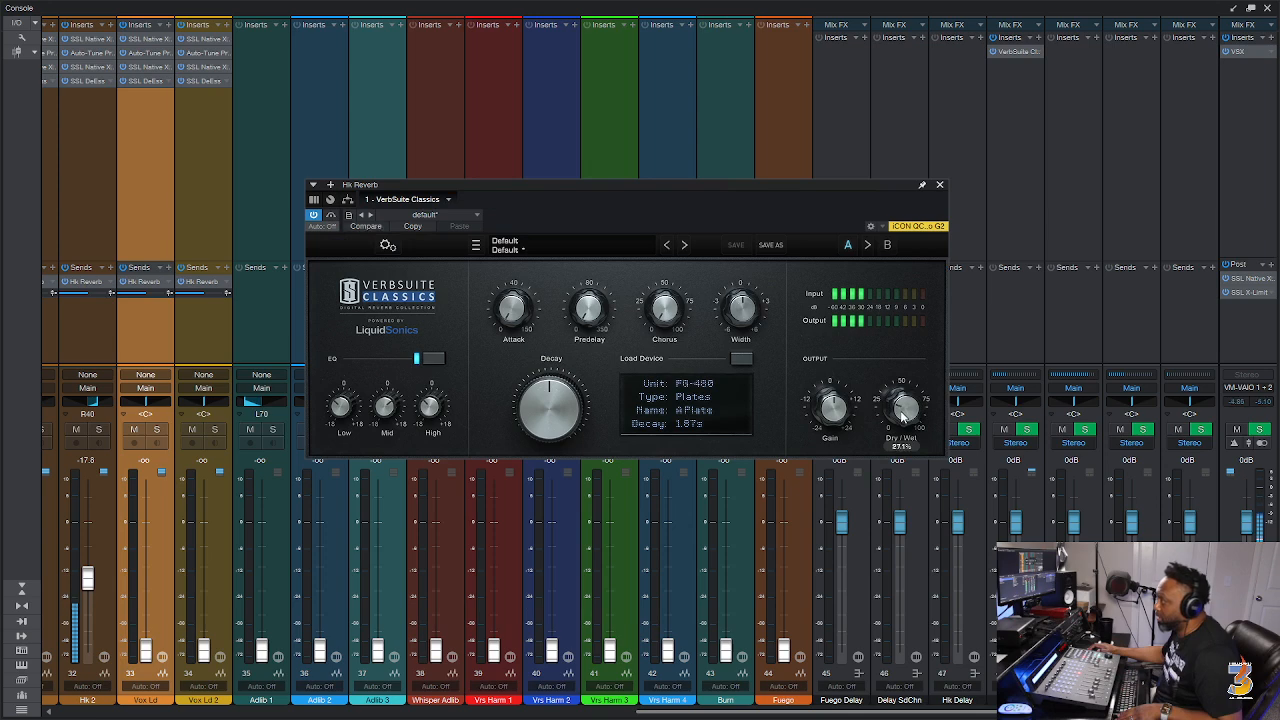
scroll(903, 414, down, 2)
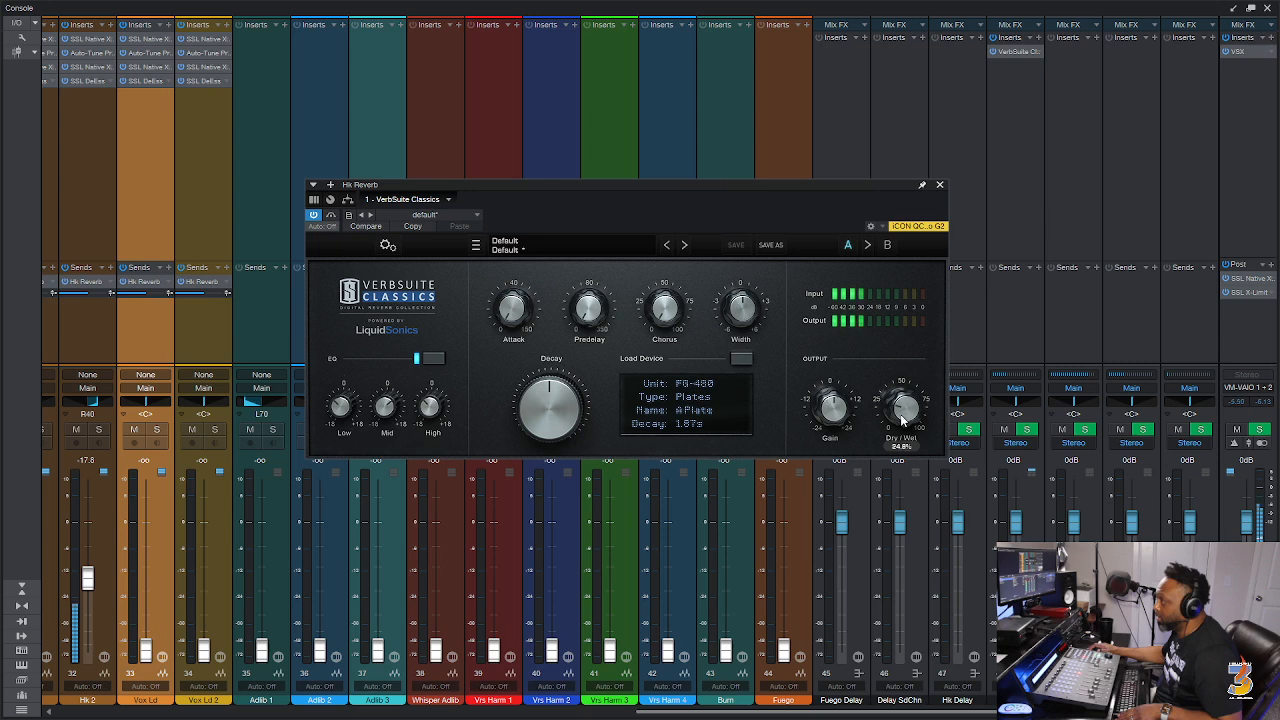
click(939, 185)
key(ctrl+s)
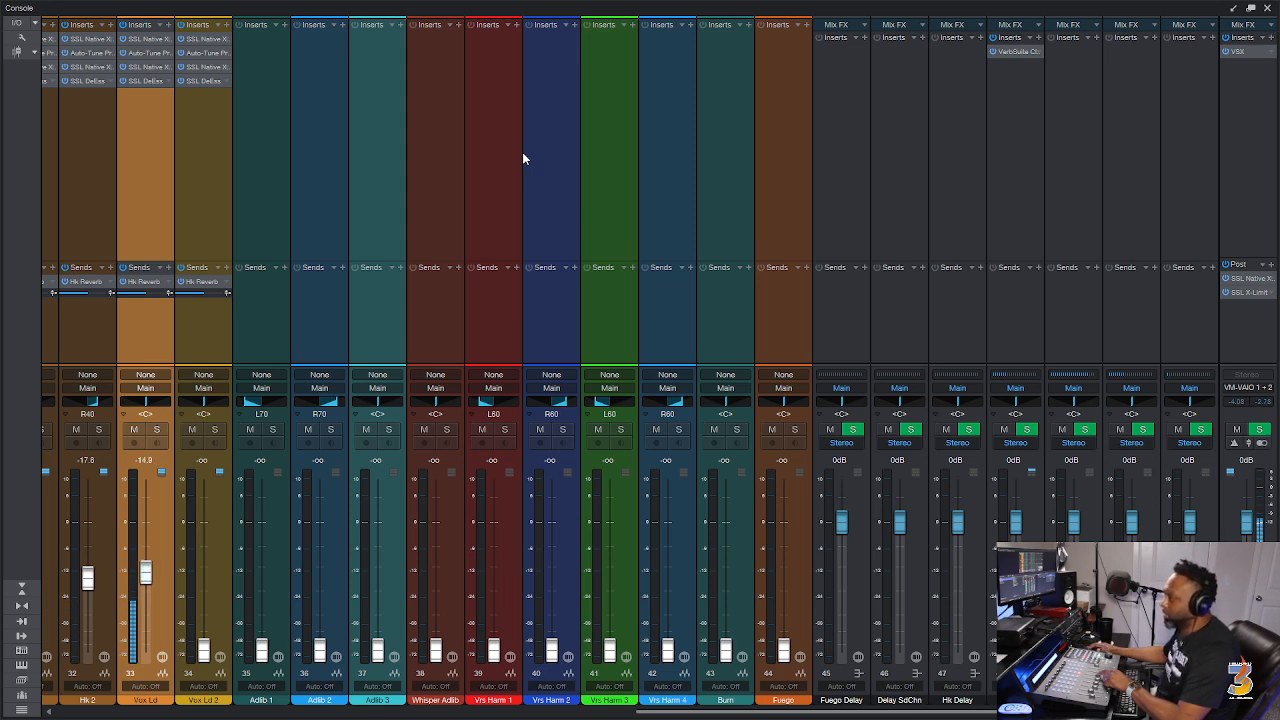
key(ctrl+s)
Set Flex Tune to 20 and Retune Speed to 15 in Vox Ld's Auto-Tune Pro insert.
key(F3)
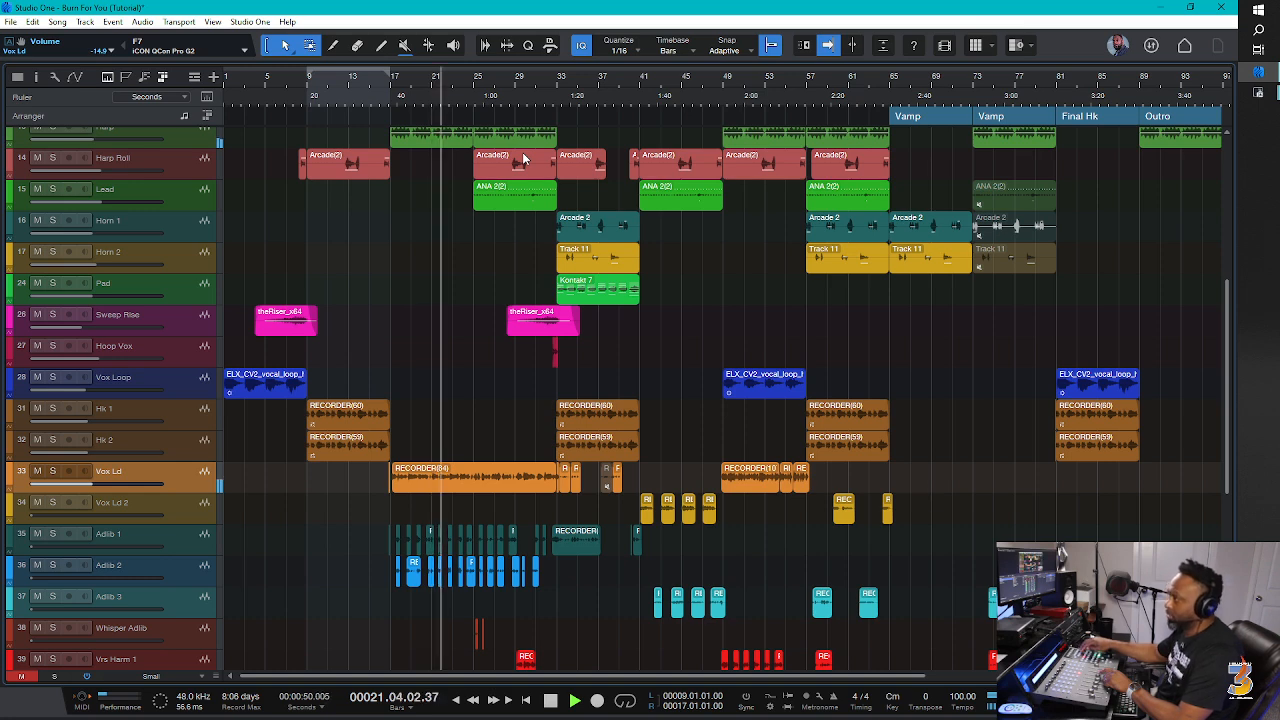
key(F3)
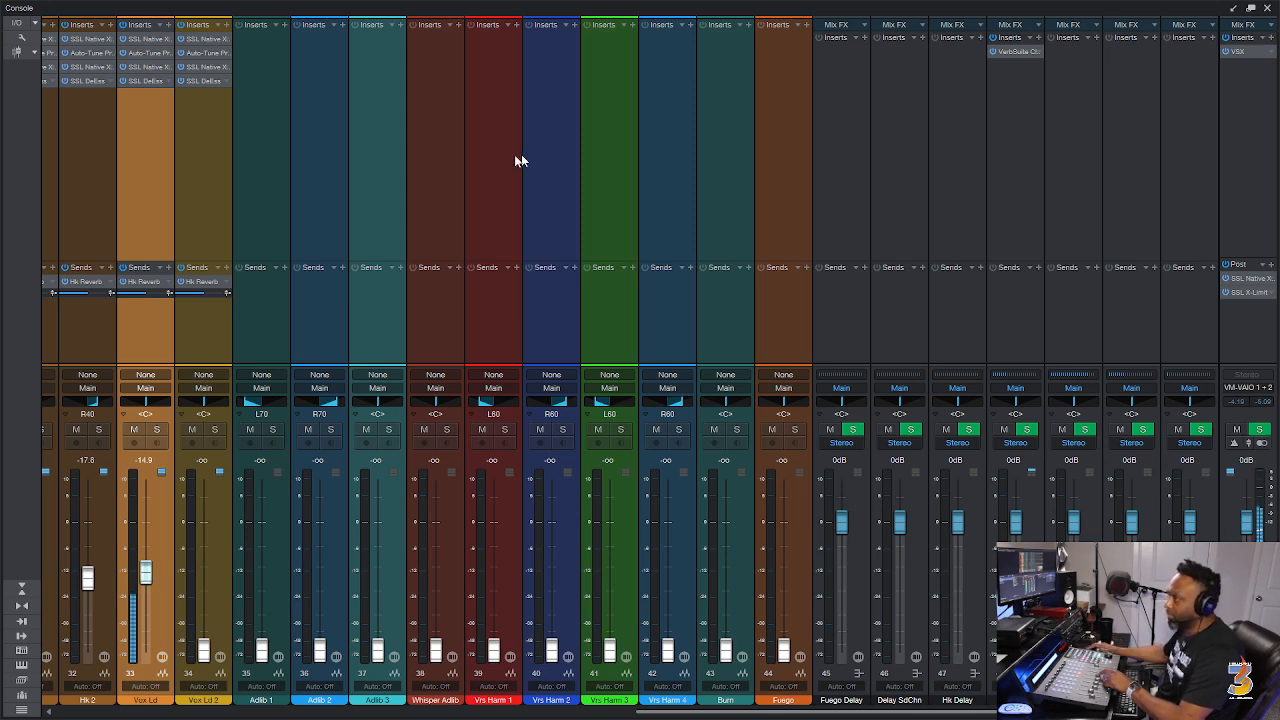
click(153, 52)
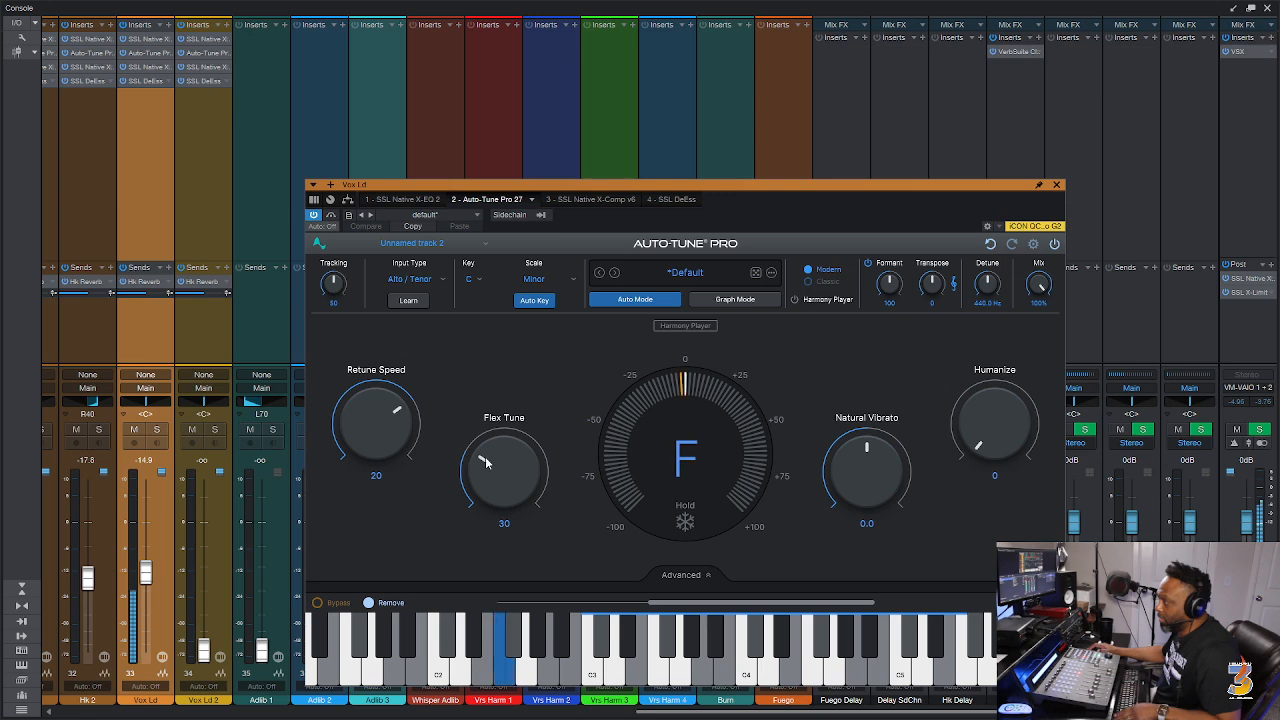
drag(508, 466, 512, 485)
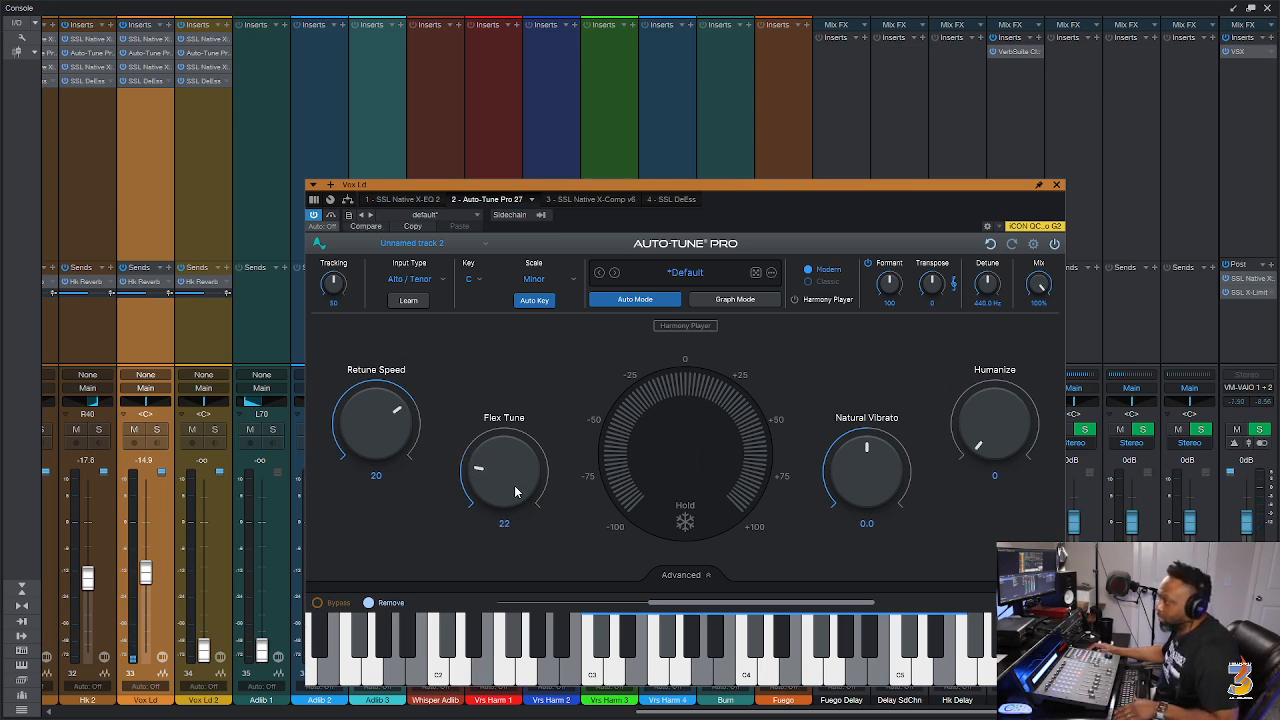
drag(379, 426, 380, 430)
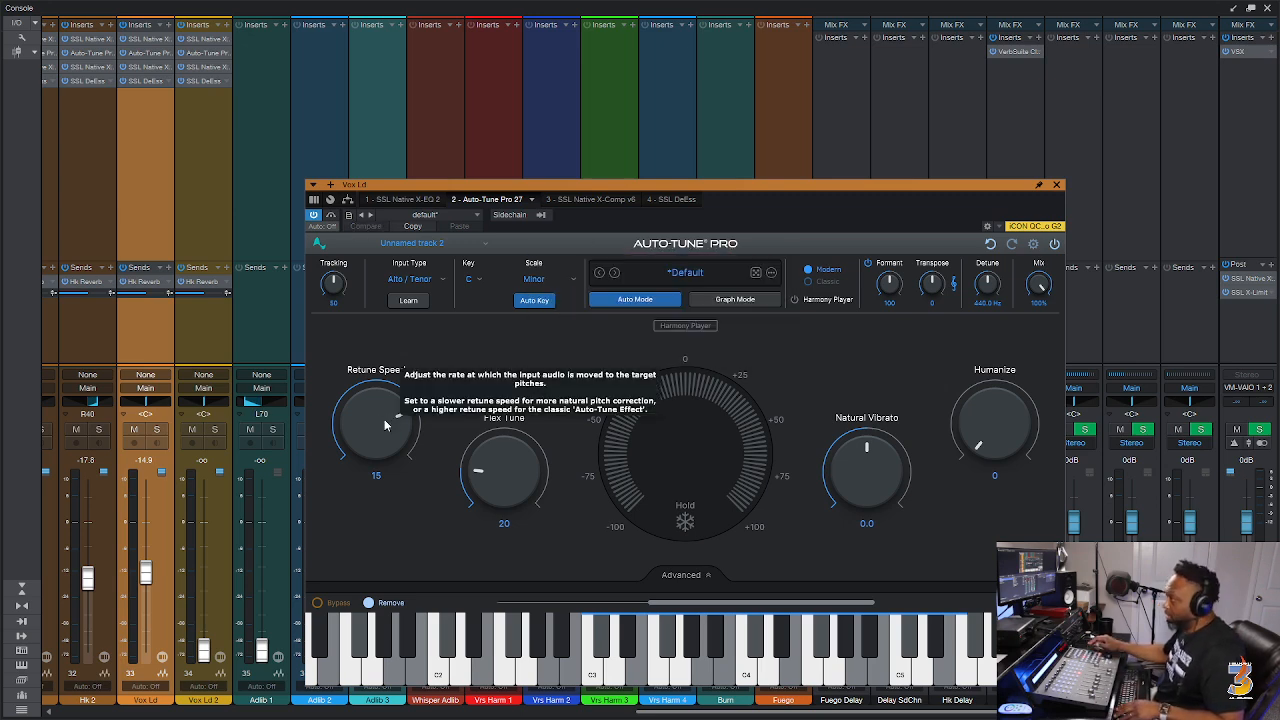
Set the loop range in the arrangement from bar 17 to bar 25.
key(F3)
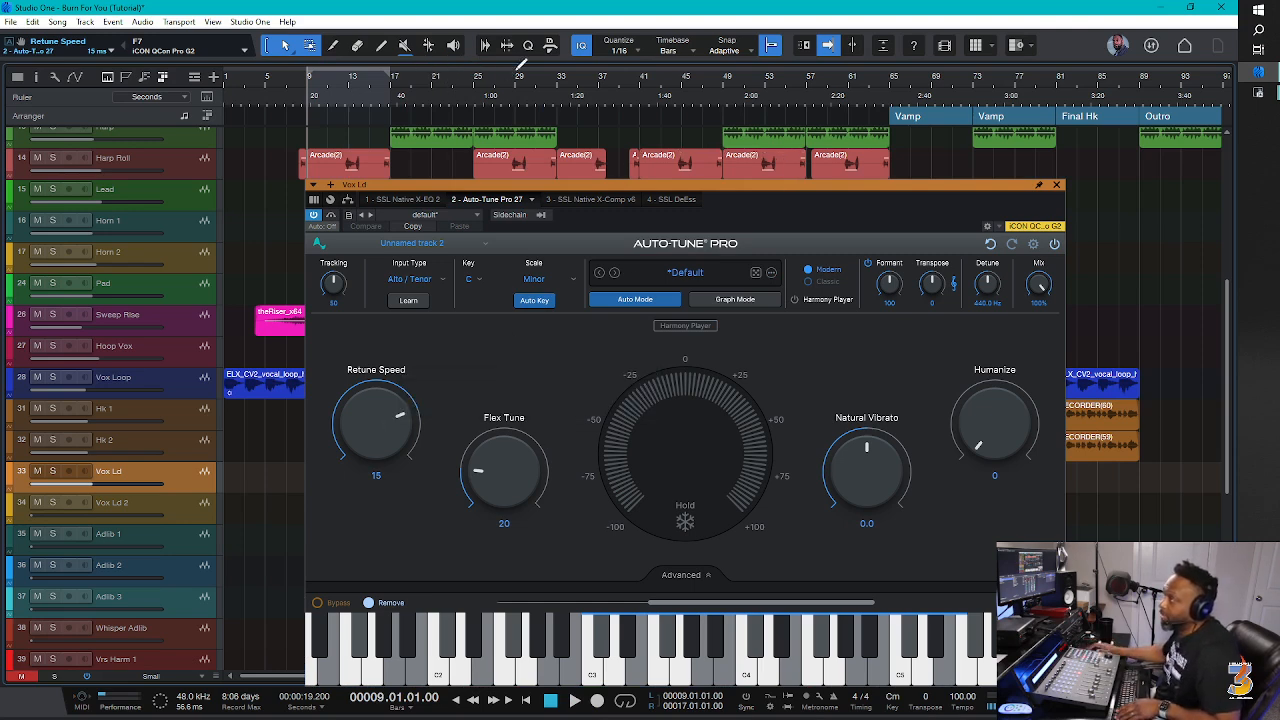
drag(475, 68, 390, 71)
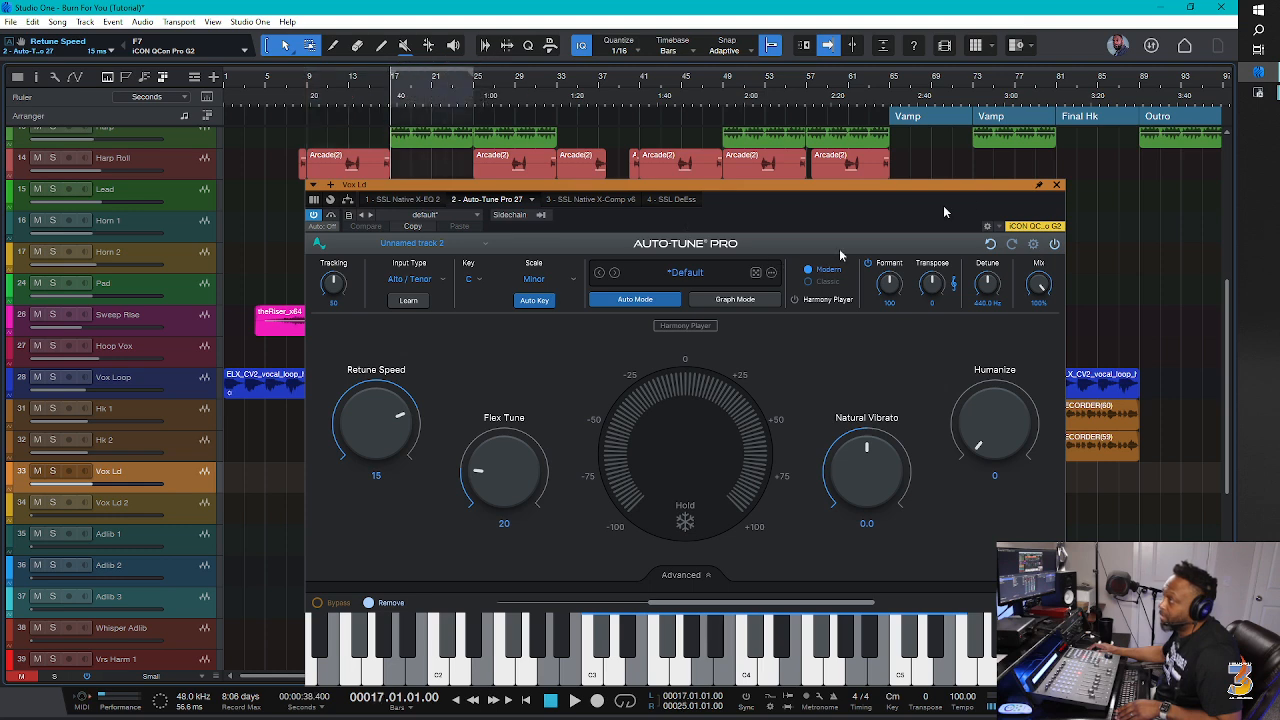
Set the loop range from bar 17 to bar 33, enable looping and start playback.
click(1059, 184)
drag(475, 75, 560, 77)
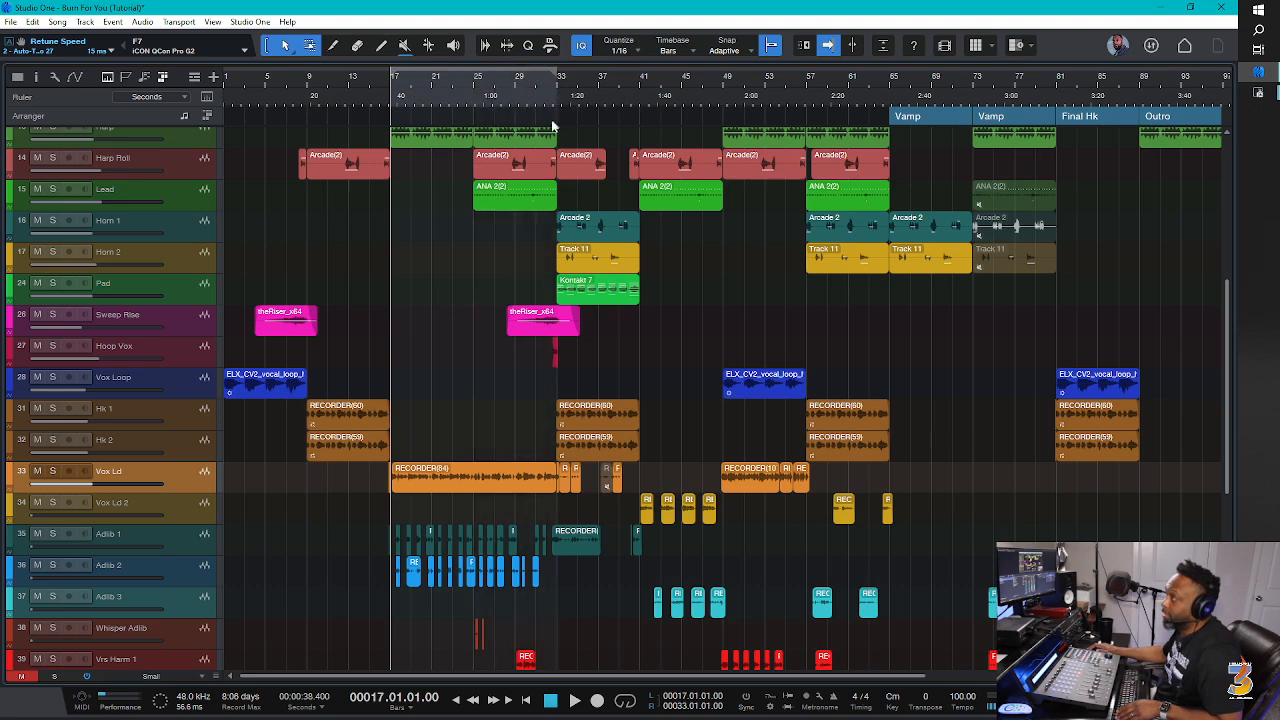
key(slash)
key(space)
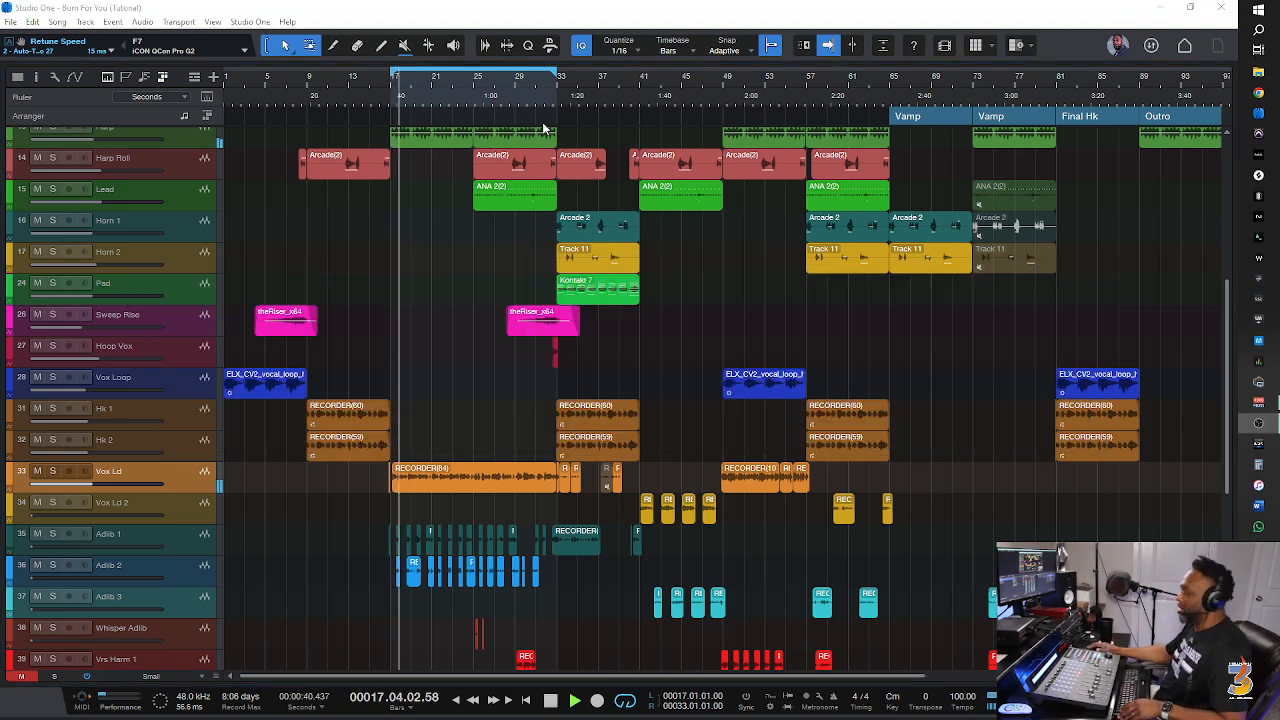
Check the pitch correction in Vox Ld's Auto-Tune Pro insert from the console during playback.
key(F3)
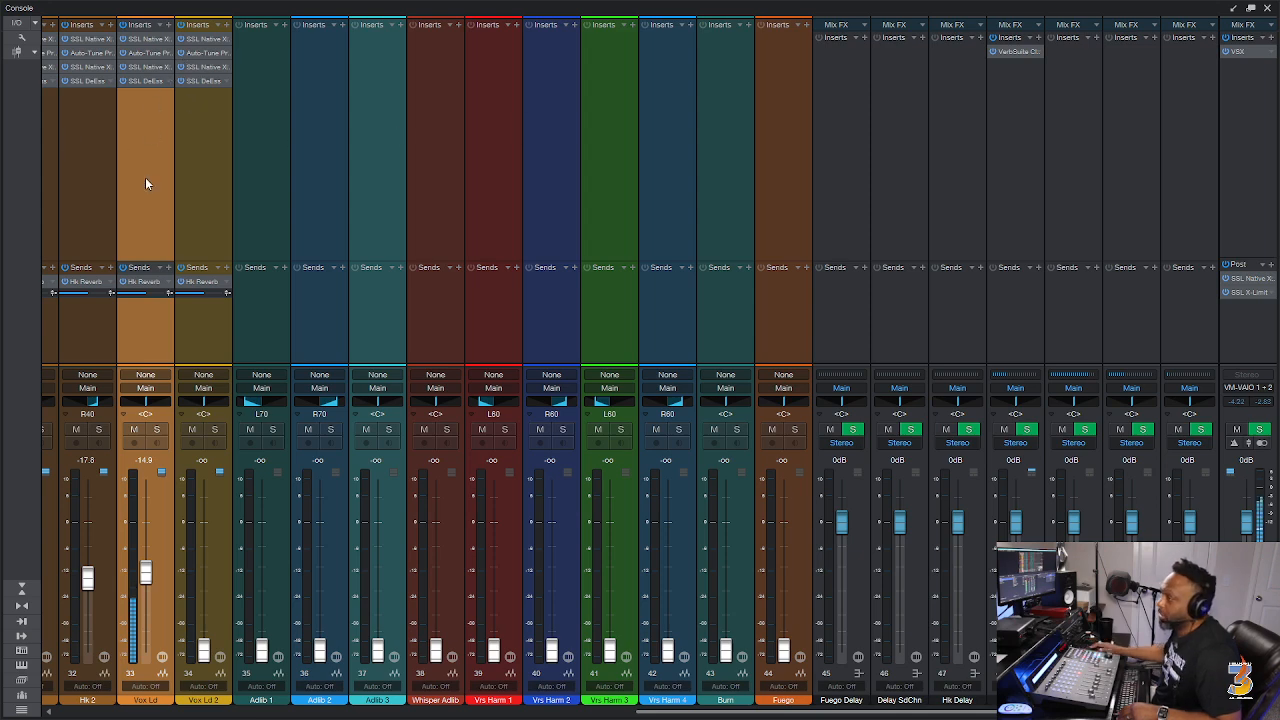
click(140, 56)
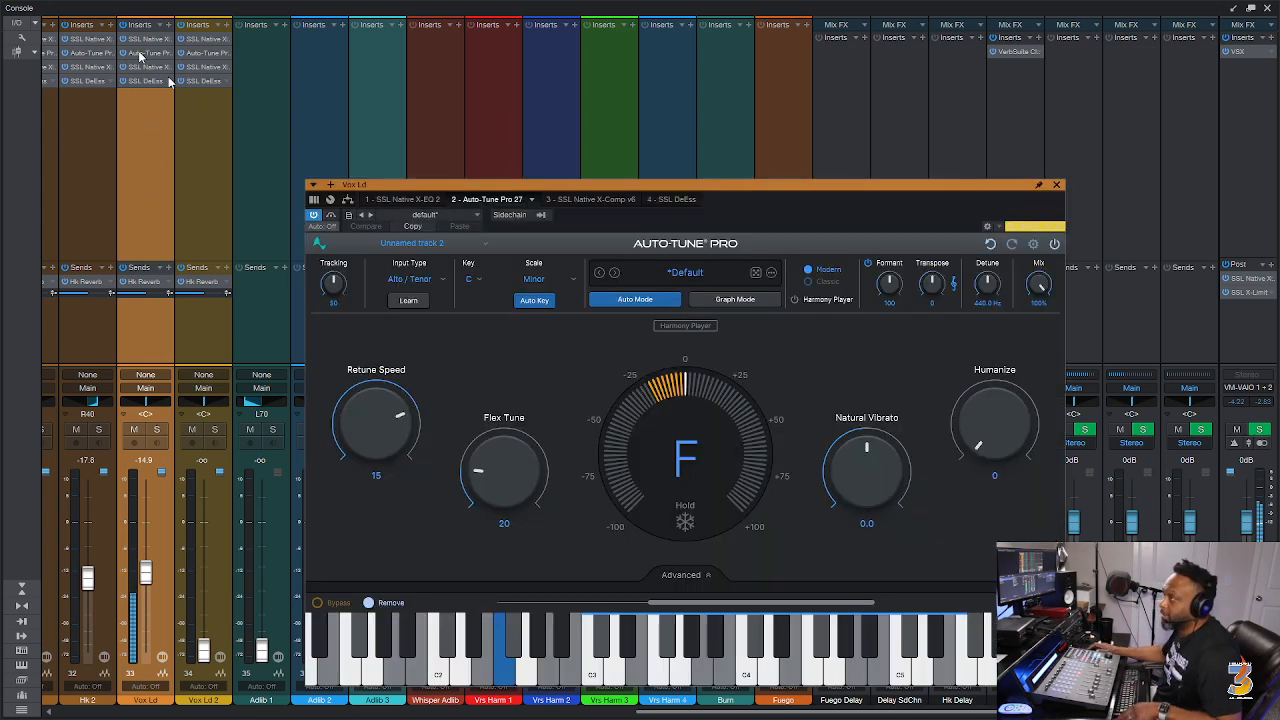
drag(500, 190, 533, 132)
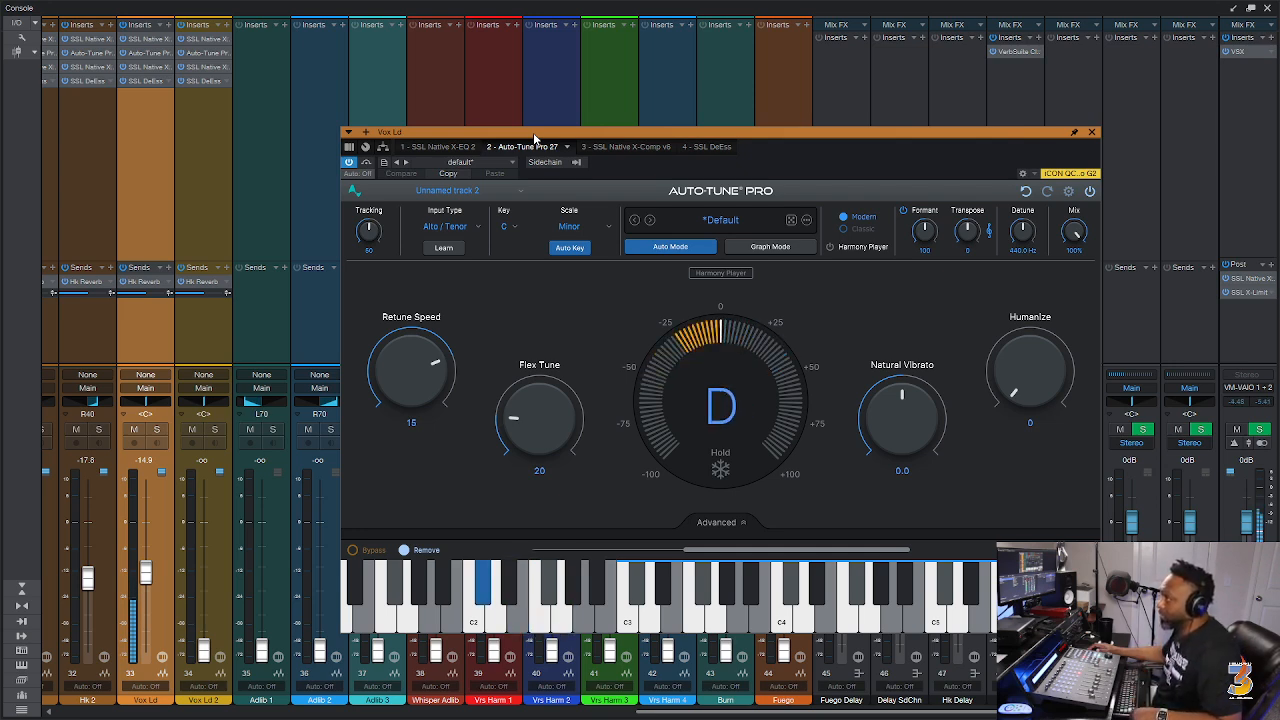
click(1092, 132)
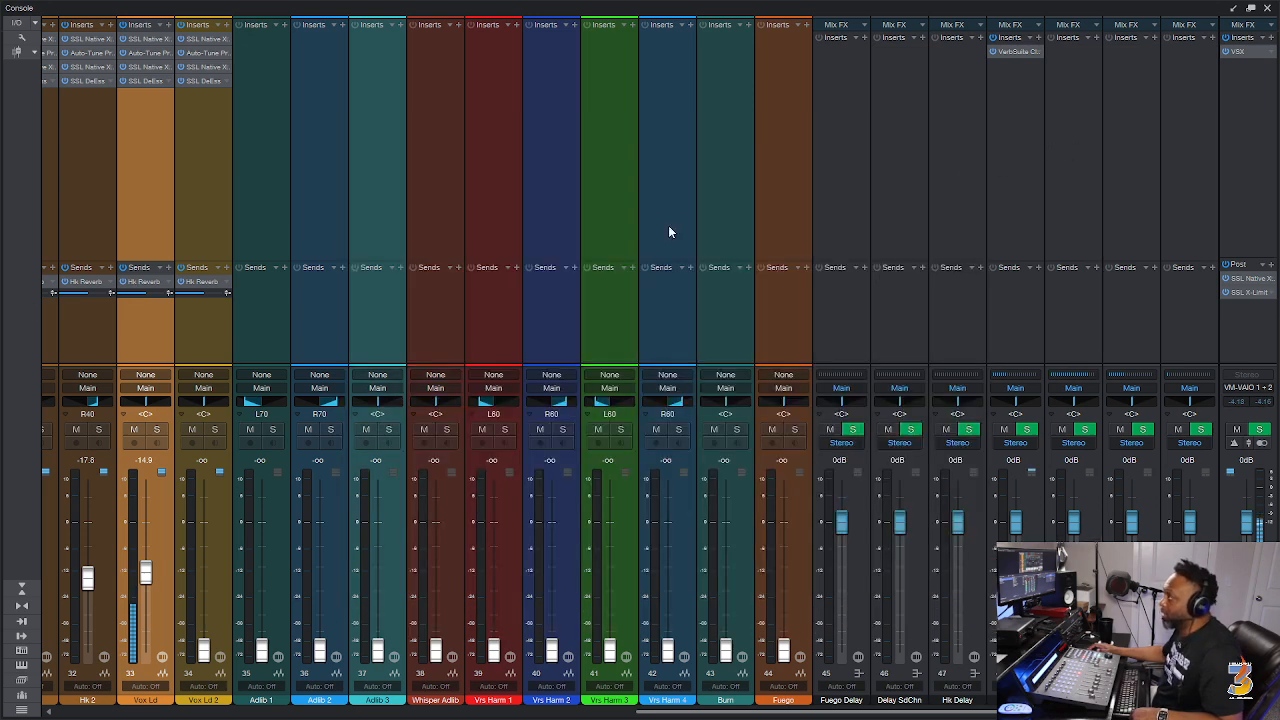
Add a send to Hk Delay on both the Vox Ld and Vox Ld 2 channels.
click(185, 316)
click(168, 268)
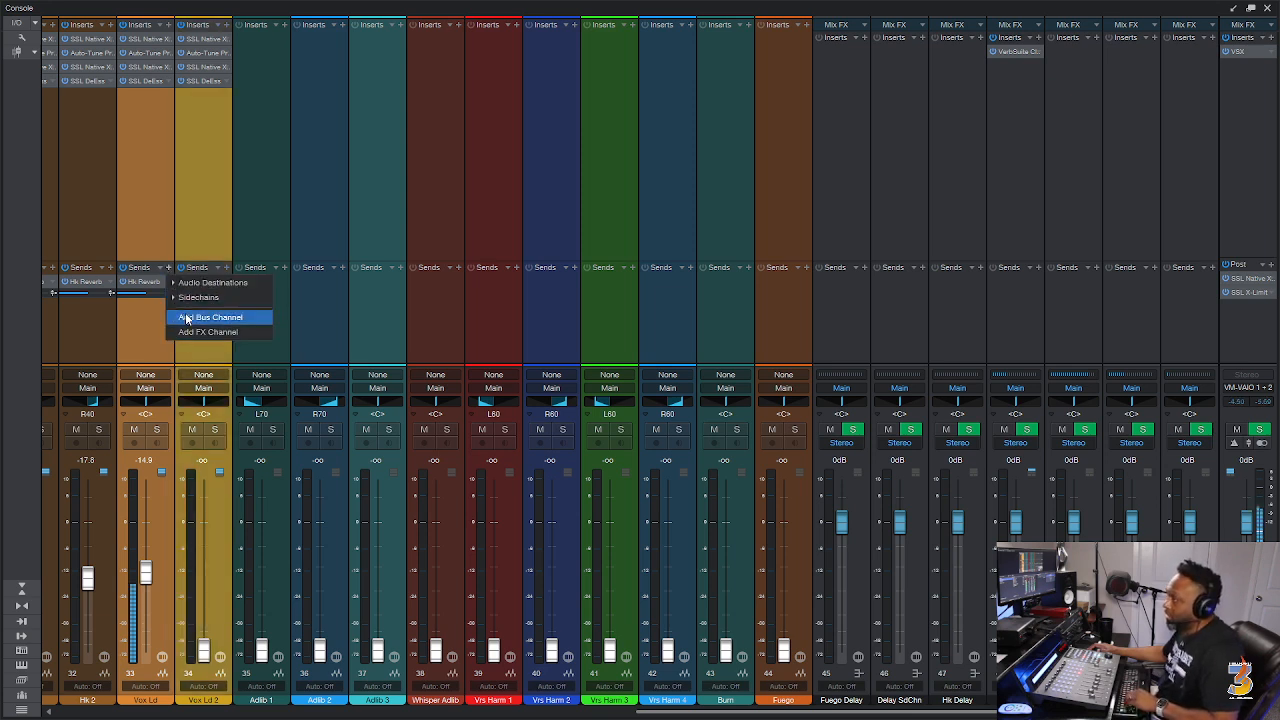
click(210, 283)
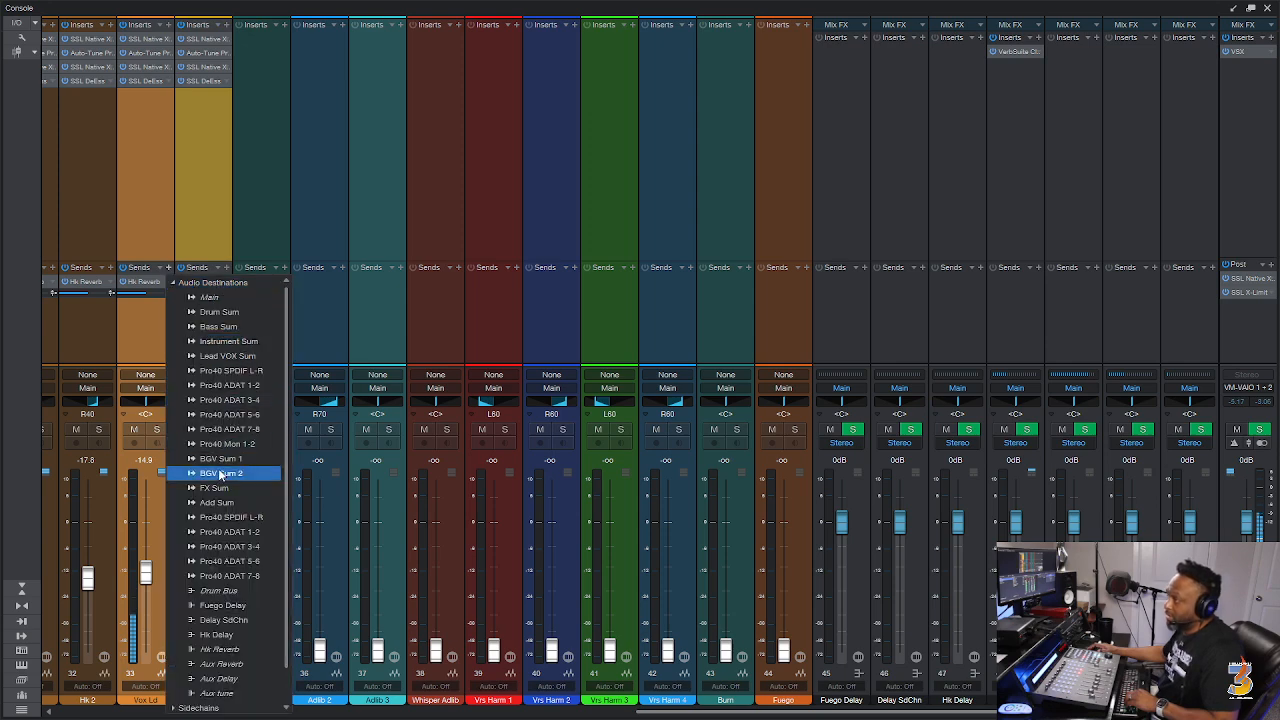
scroll(220, 470, down, 1)
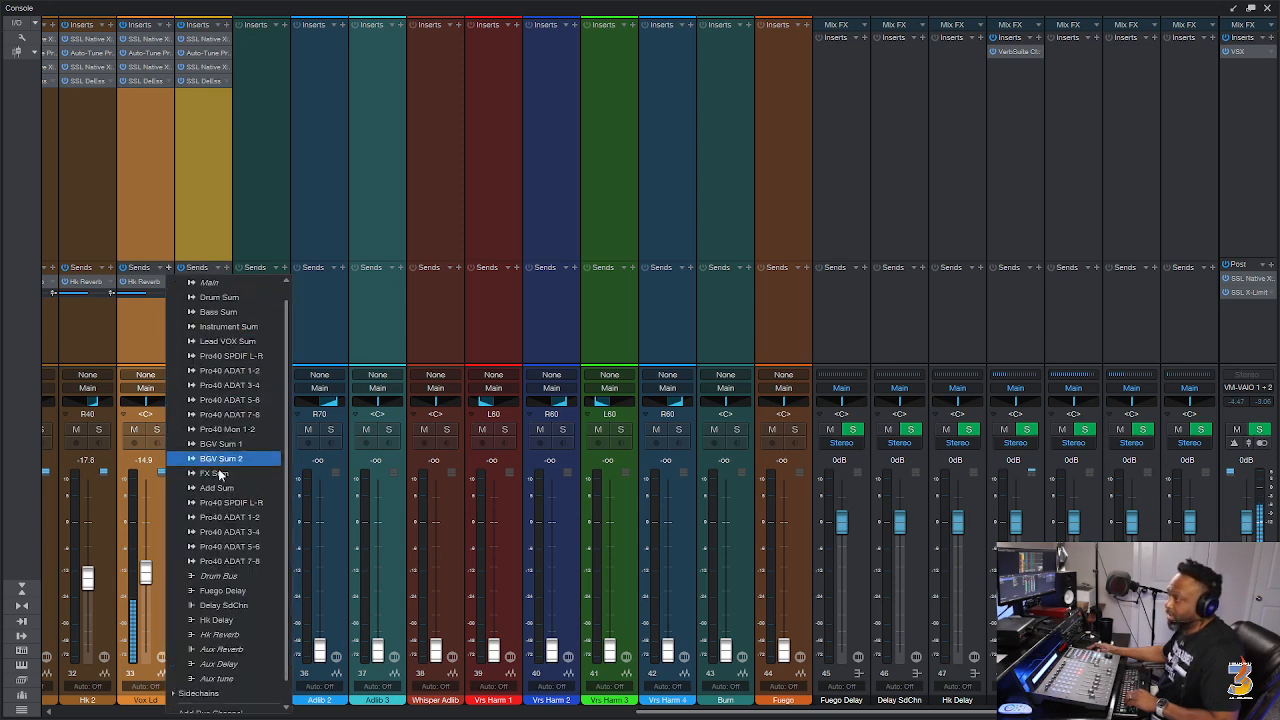
click(238, 620)
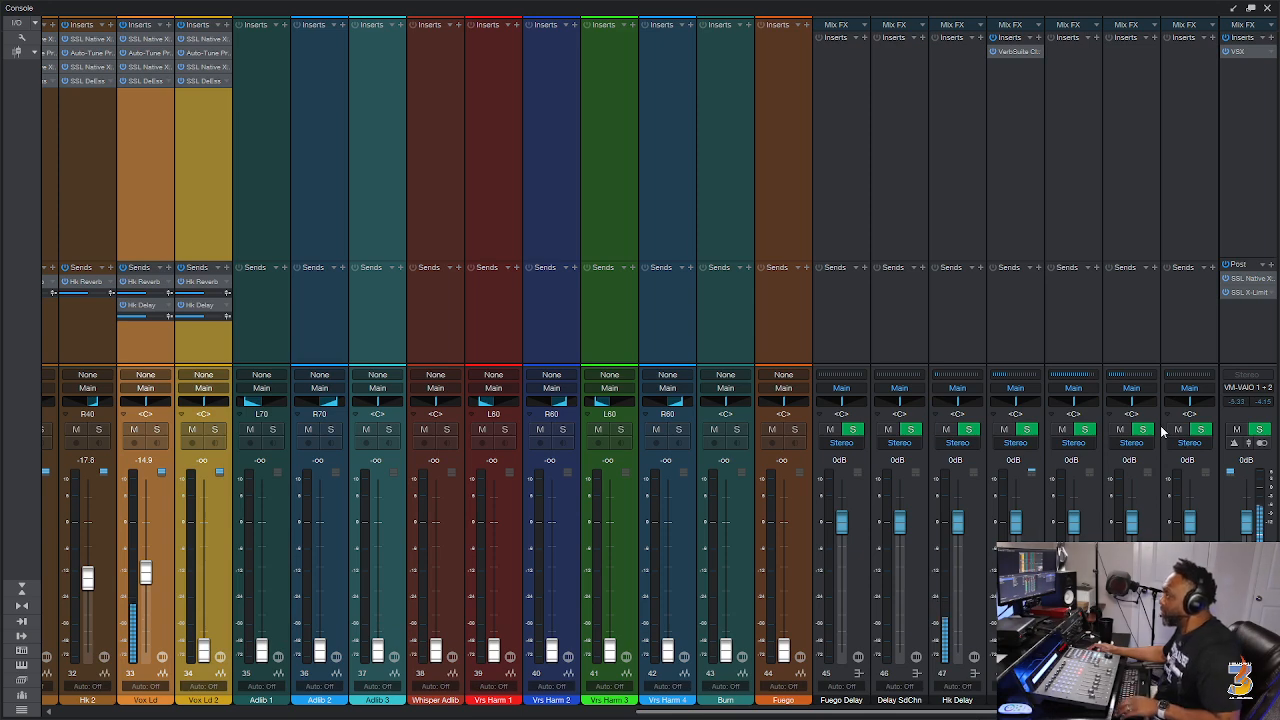
Insert the D16 Group Repeater delay on the Hk Delay FX channel.
click(985, 47)
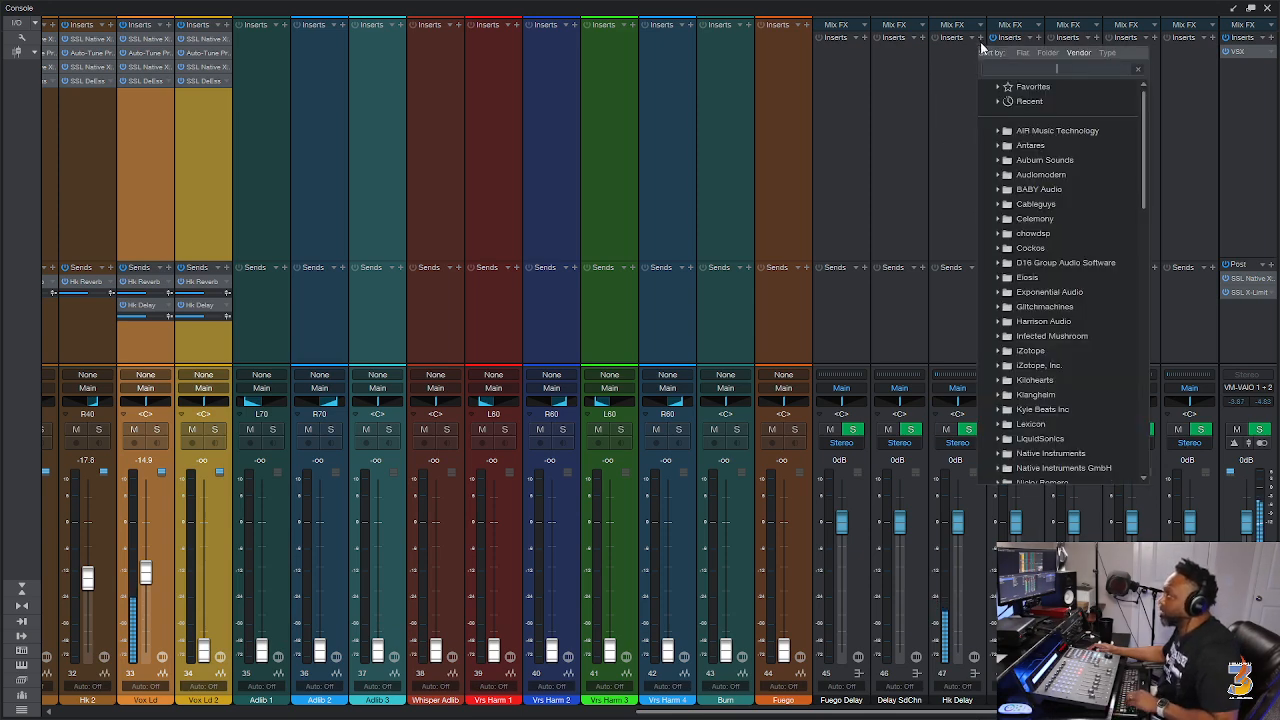
click(1050, 263)
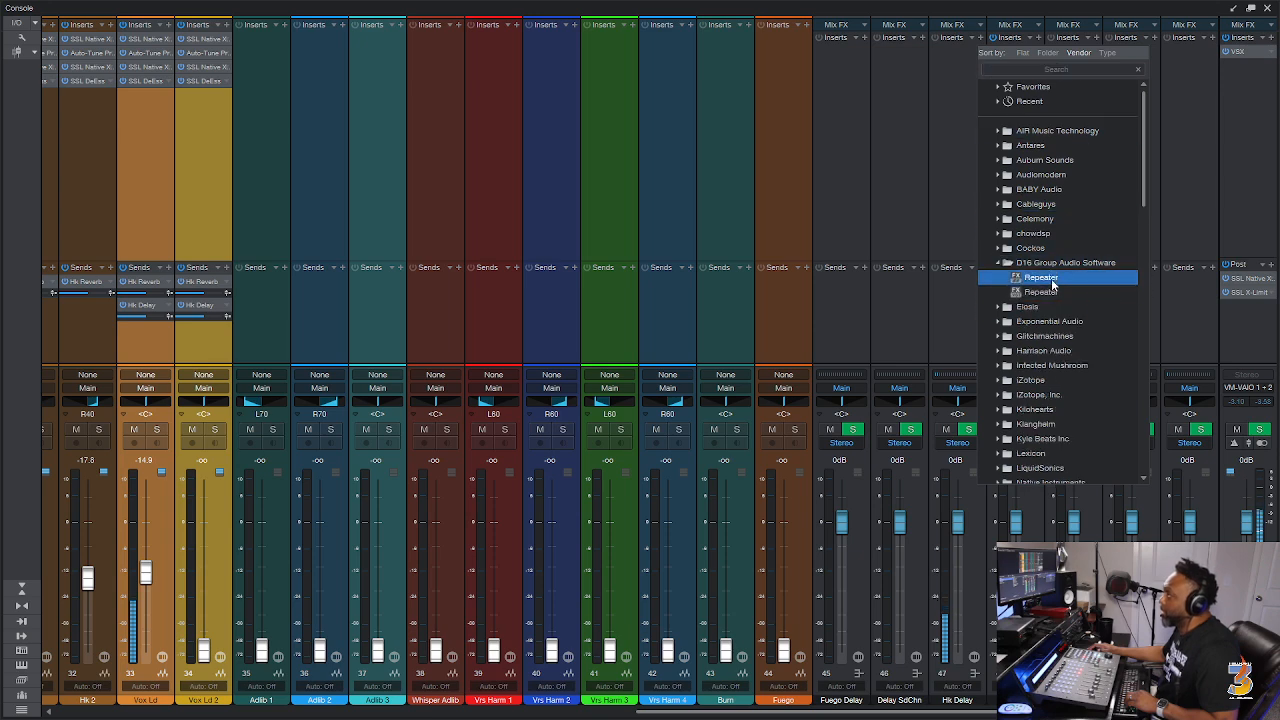
click(1045, 278)
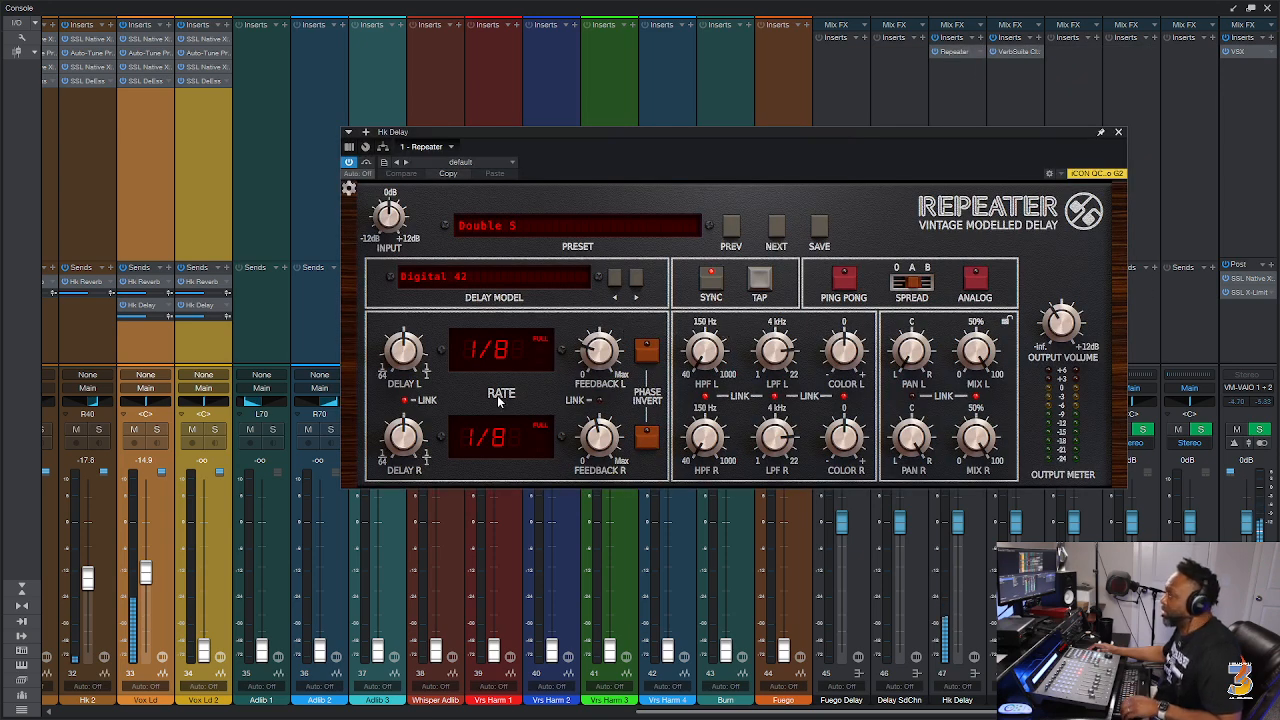
Set Repeater's linked delay rate to 1/4, Spread to B and the delay model to Old Radio.
drag(406, 338, 406, 322)
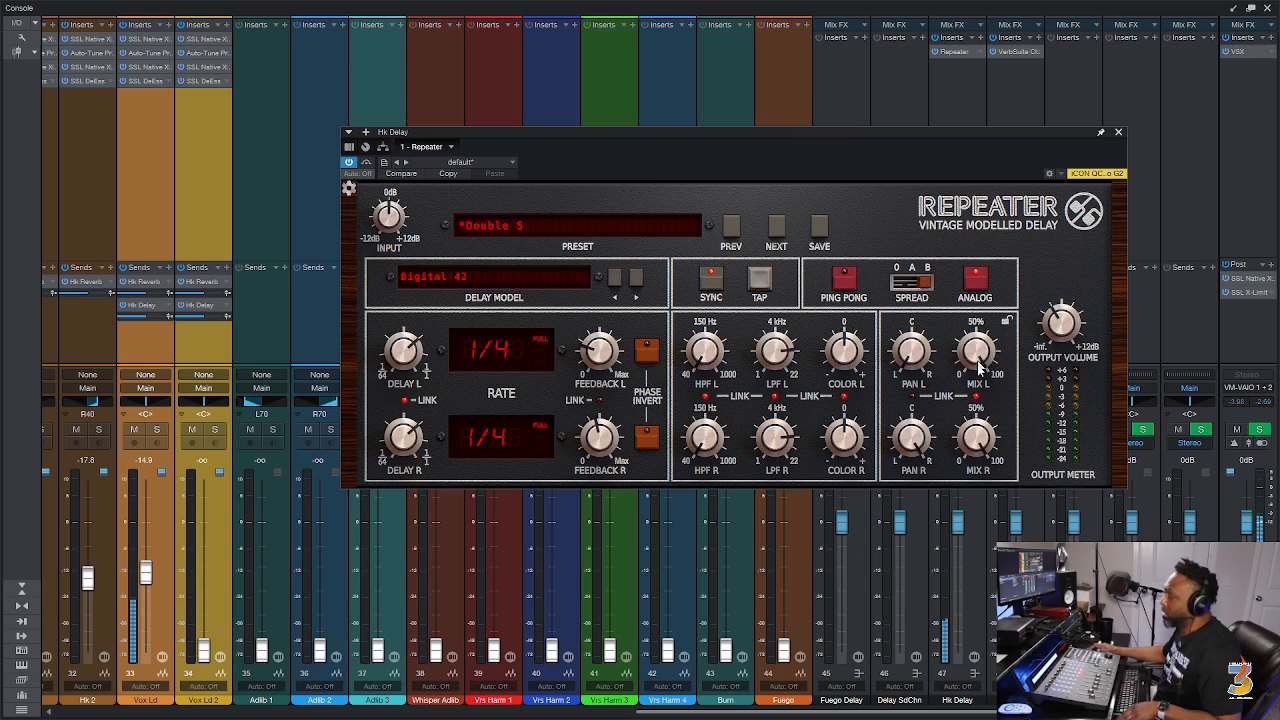
drag(975, 450, 976, 458)
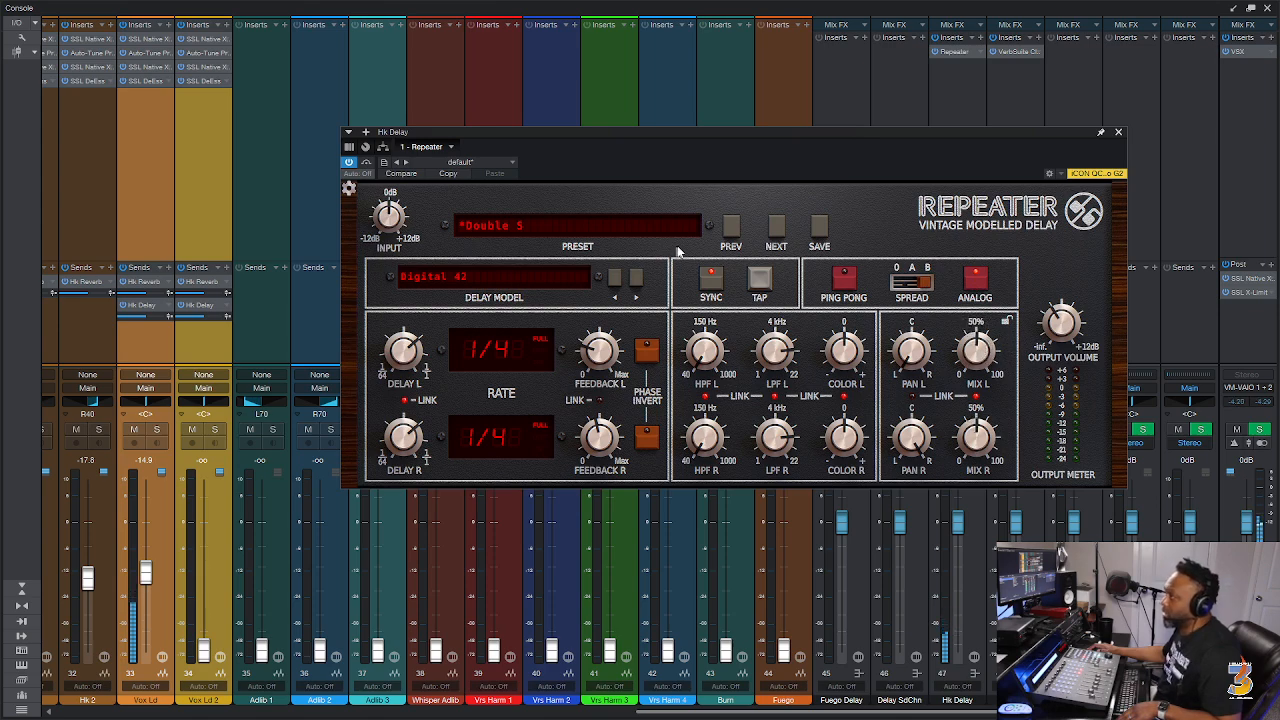
click(541, 280)
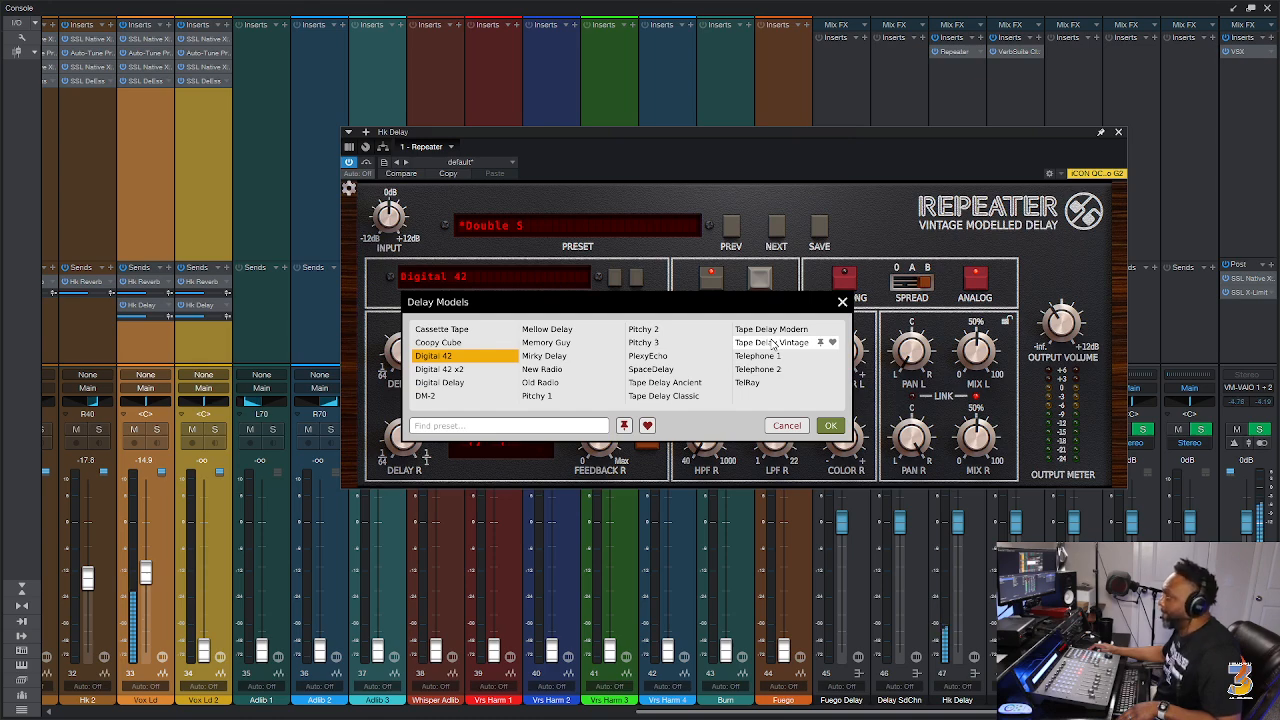
click(560, 383)
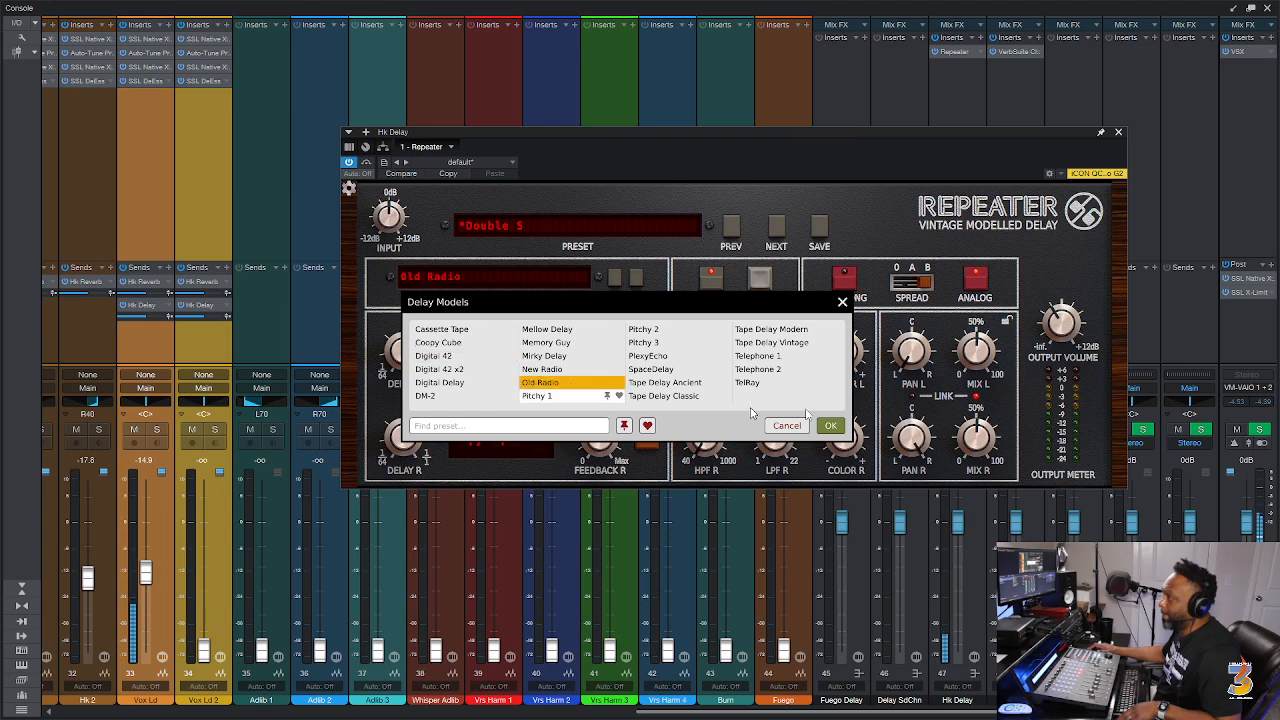
click(829, 426)
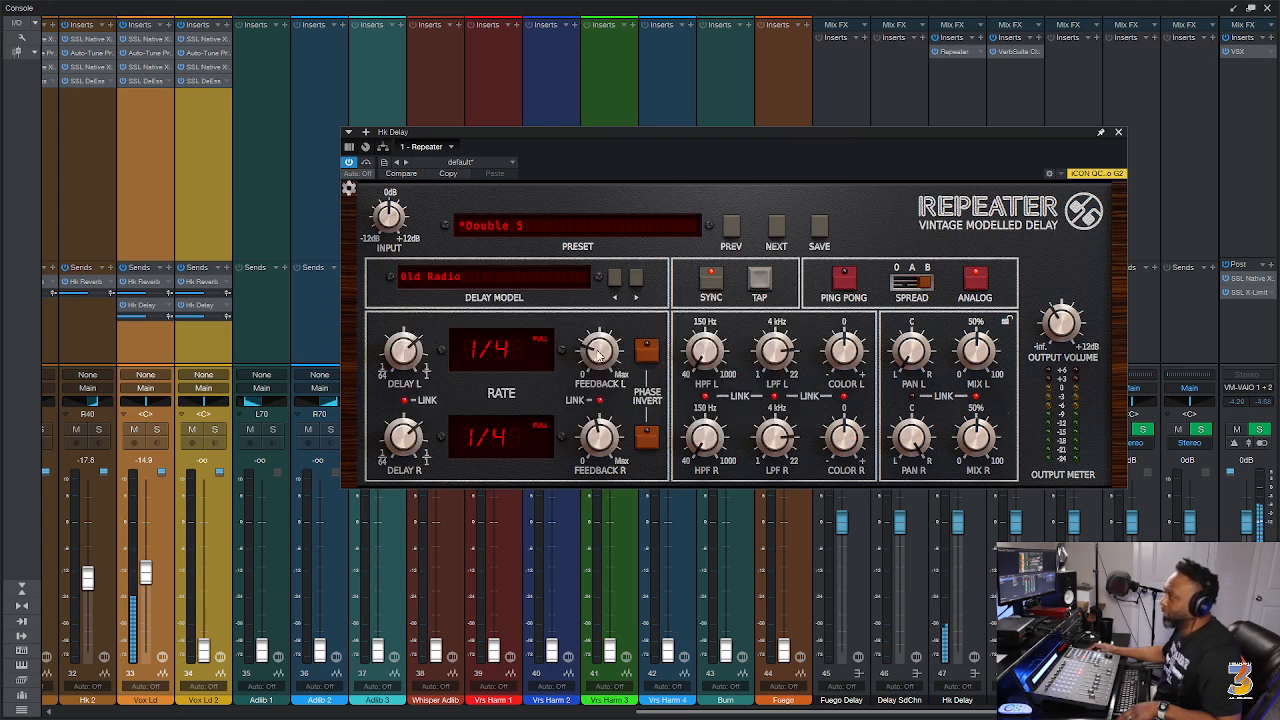
Adjust Repeater's feedback and output volume by ear and lower its Mix to about 36%.
drag(601, 350, 600, 340)
drag(990, 362, 987, 343)
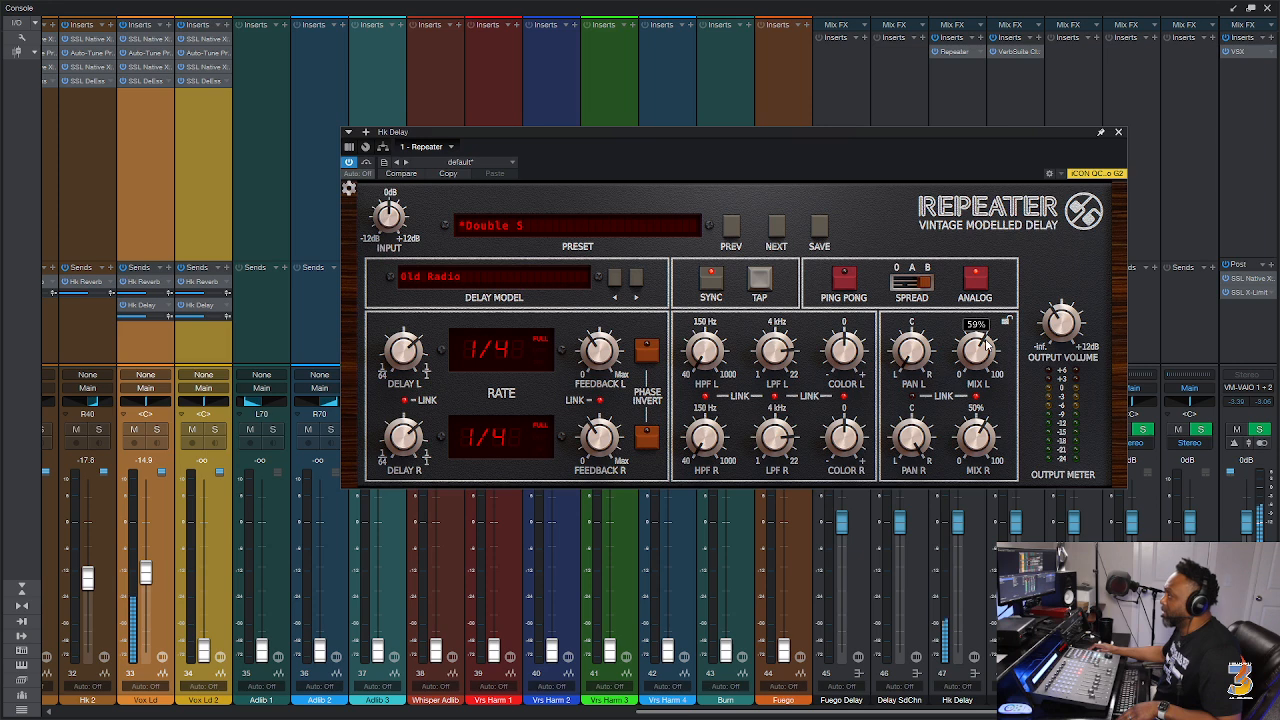
drag(1067, 328, 1067, 312)
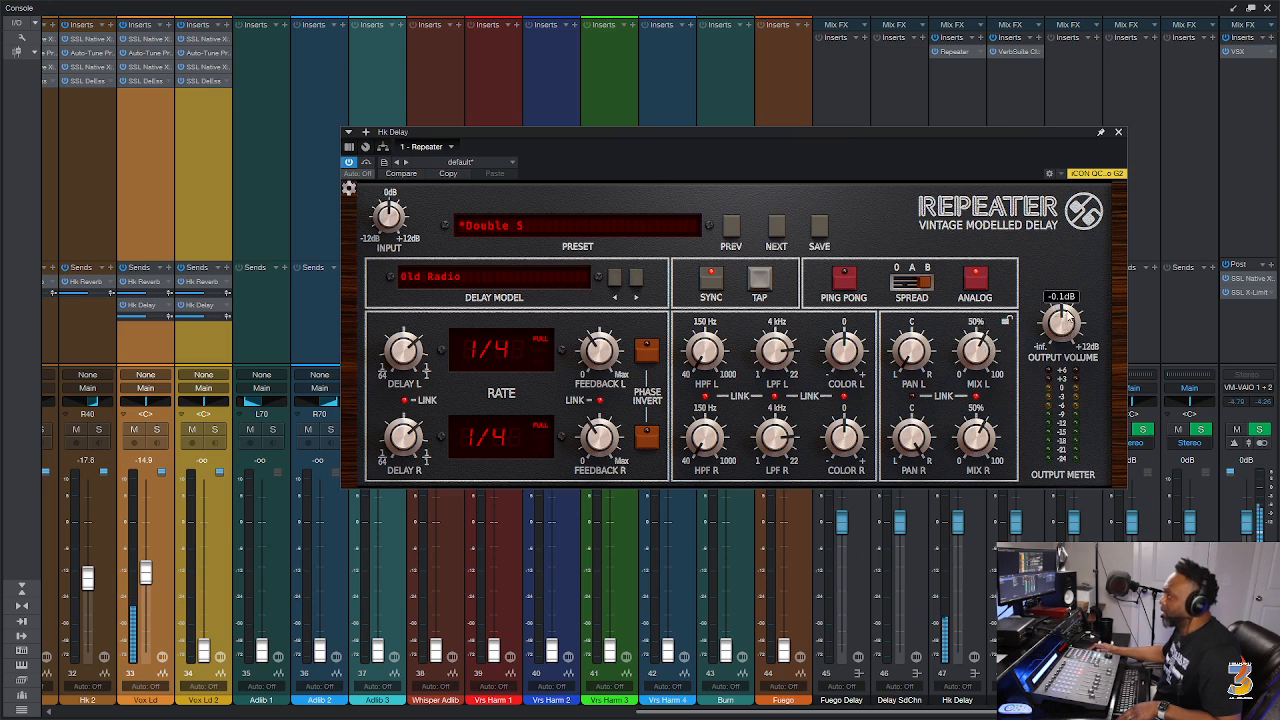
drag(977, 350, 973, 388)
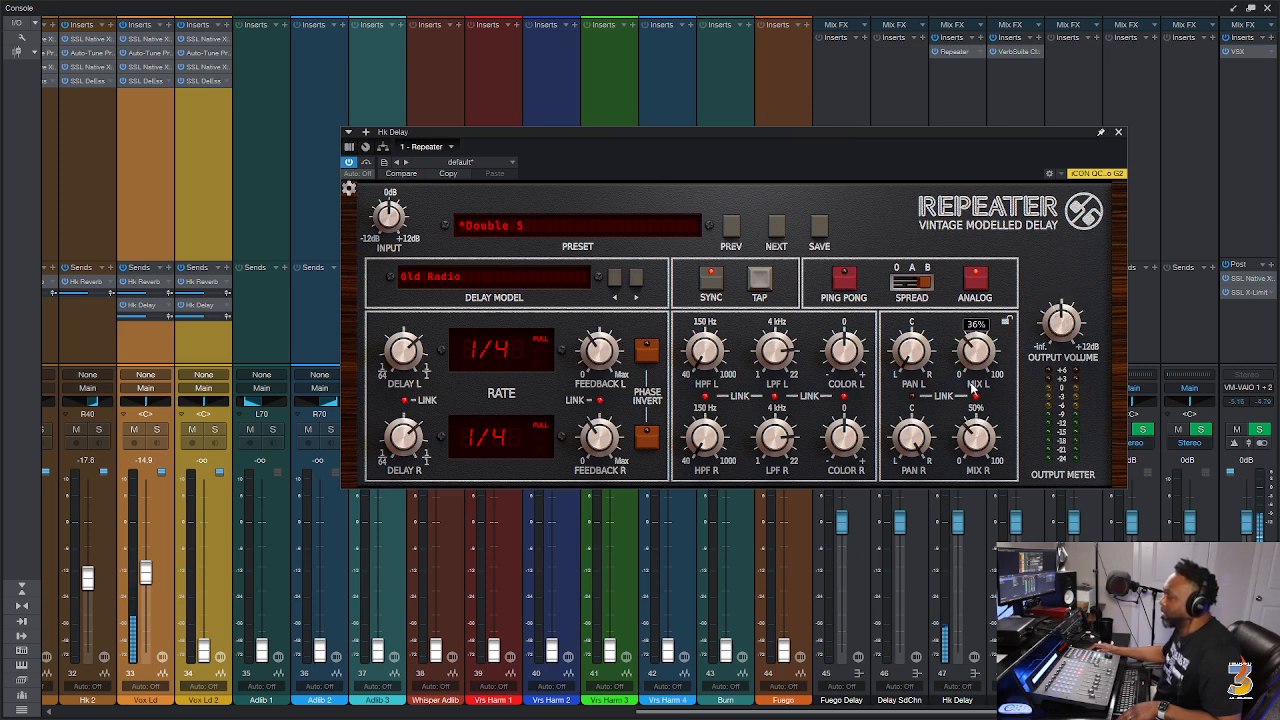
drag(1072, 332, 1068, 320)
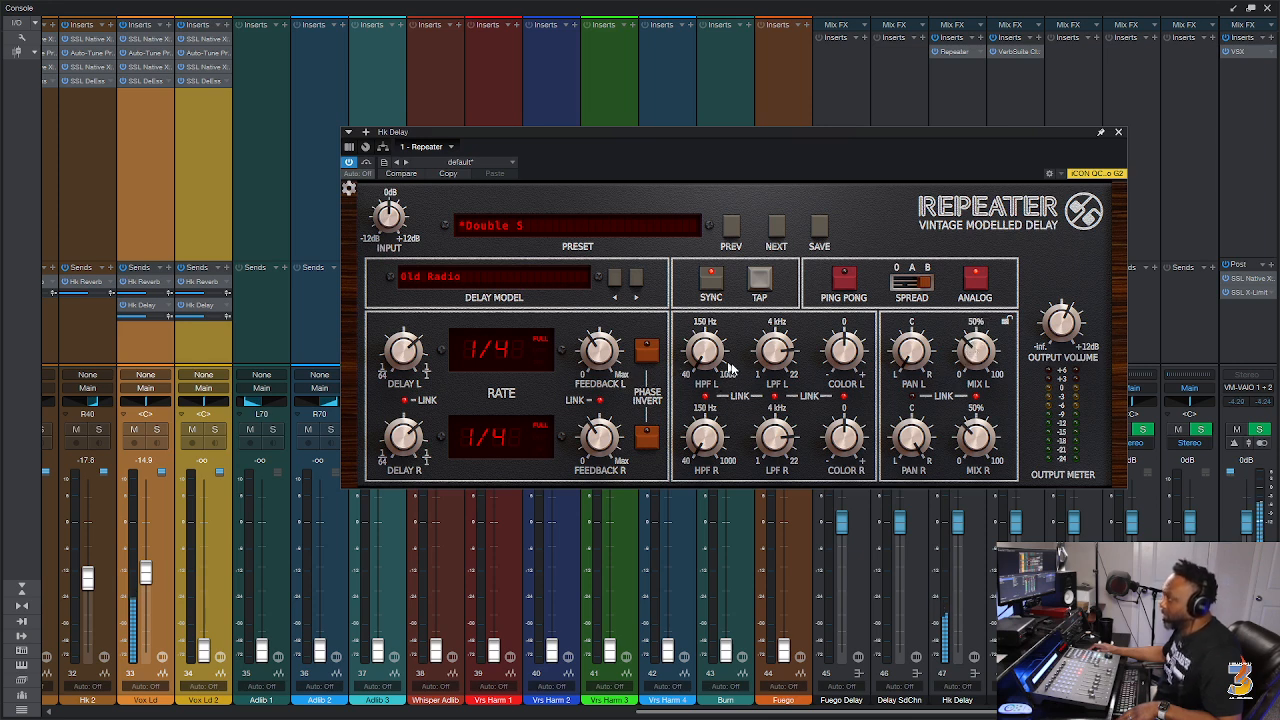
mouse_move(1064, 337)
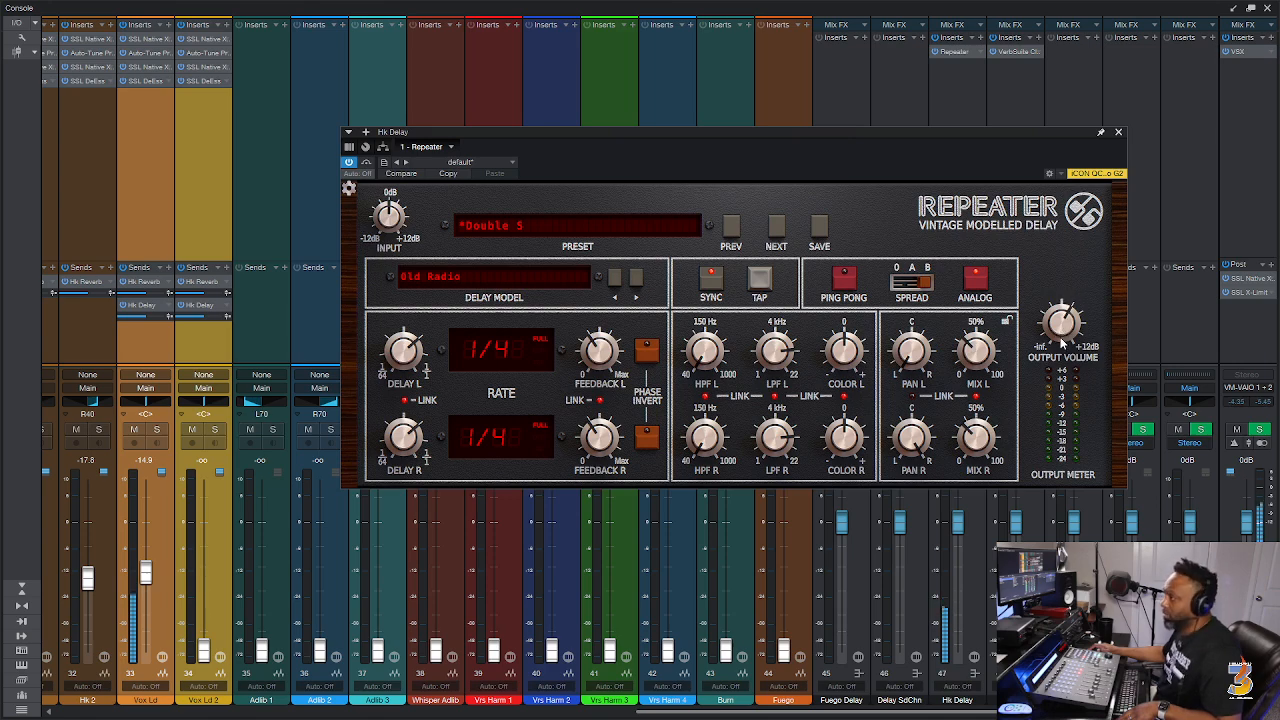
click(1119, 133)
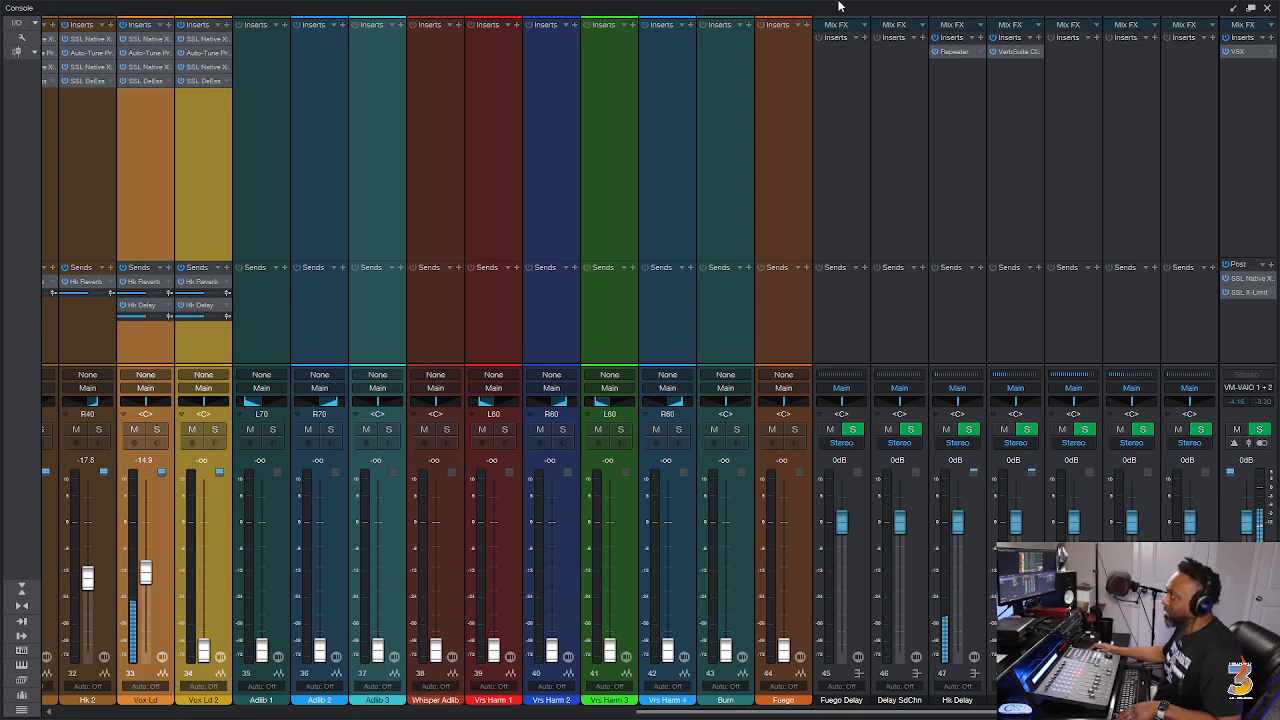
Change the Hk Delay channel's Repeater to a 1/2 rate and the Telephone 1 delay model.
click(951, 55)
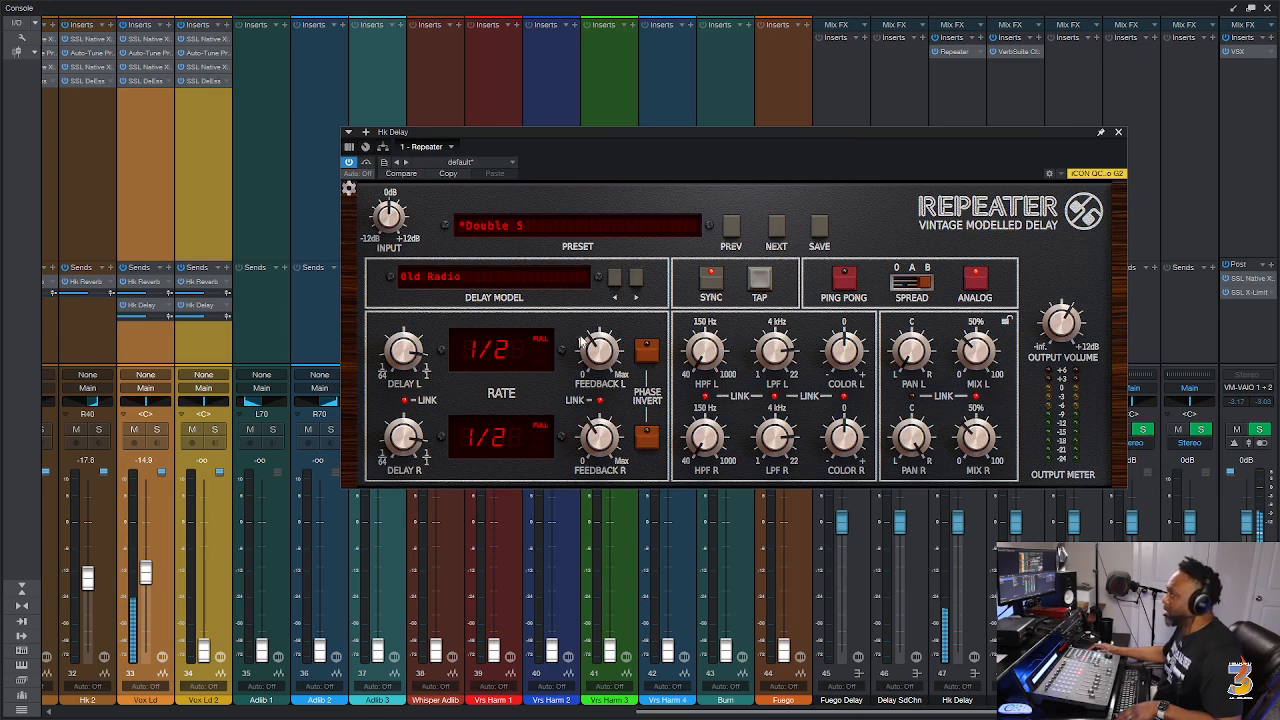
click(508, 277)
click(758, 356)
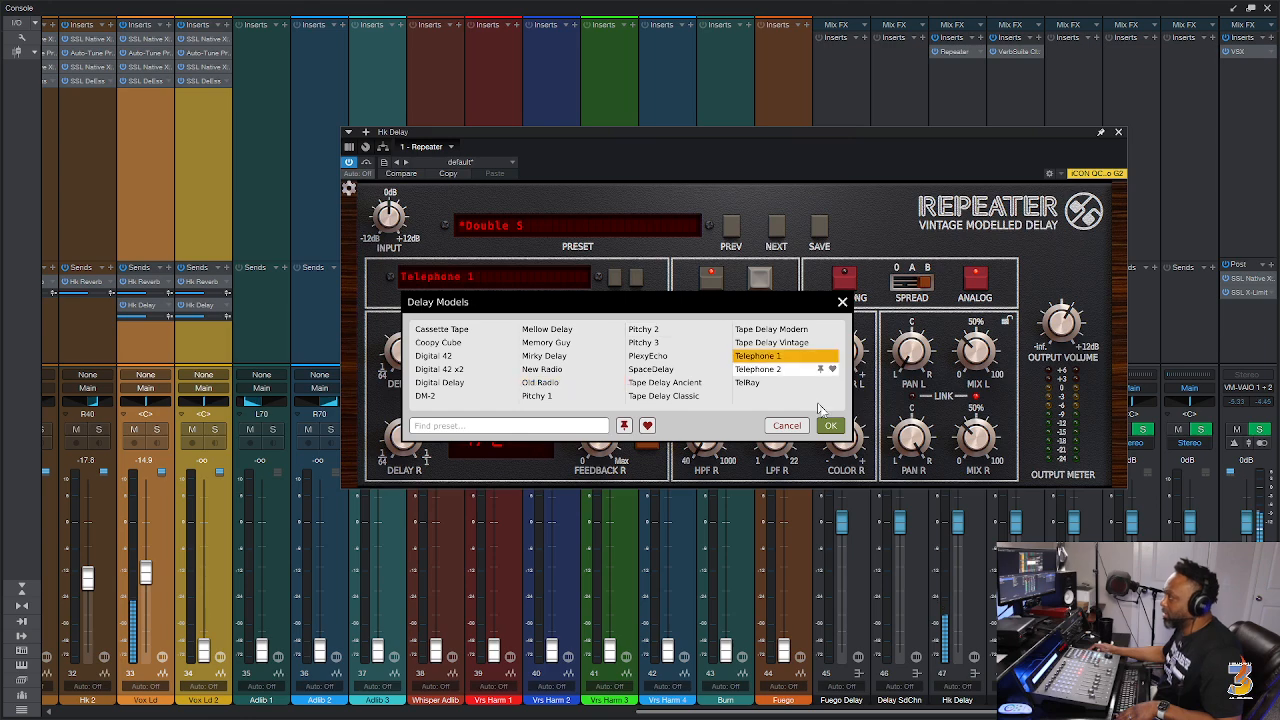
click(831, 426)
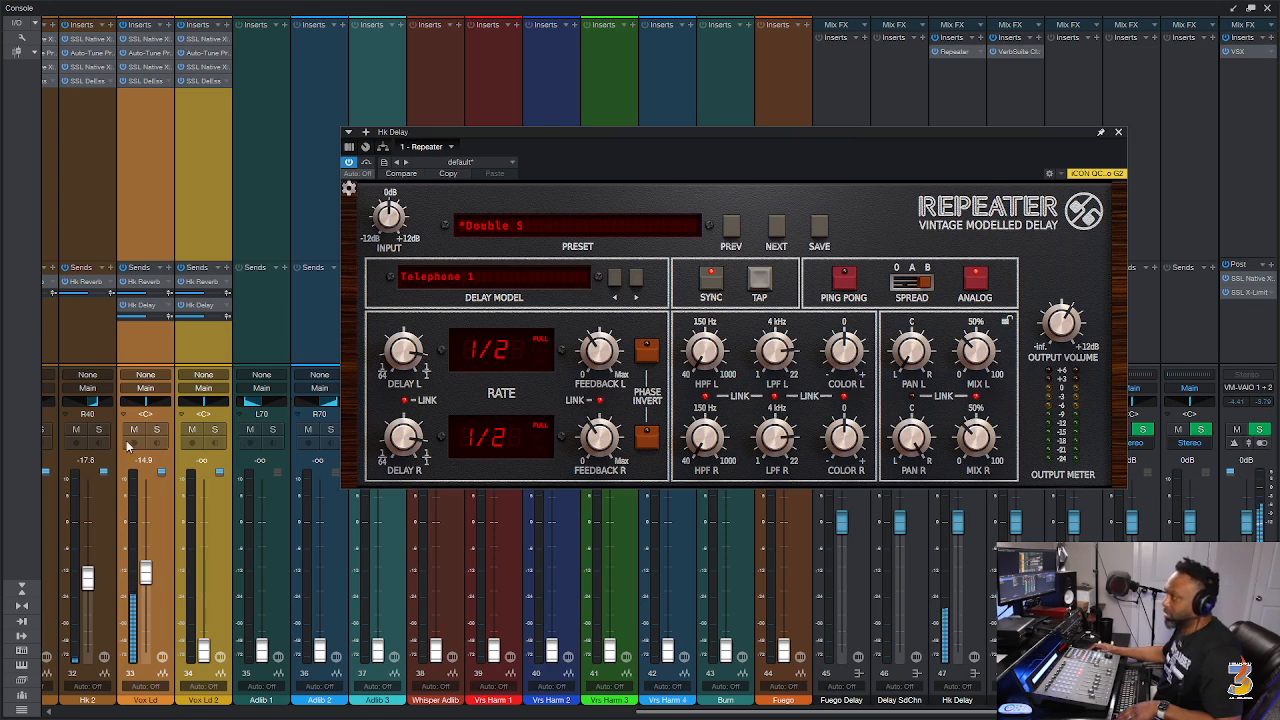
With Vox Ld and Vox Ld 2 soloed, set Repeater's rate to 1/4 and adjust its high-pass filter and color controls.
click(157, 430)
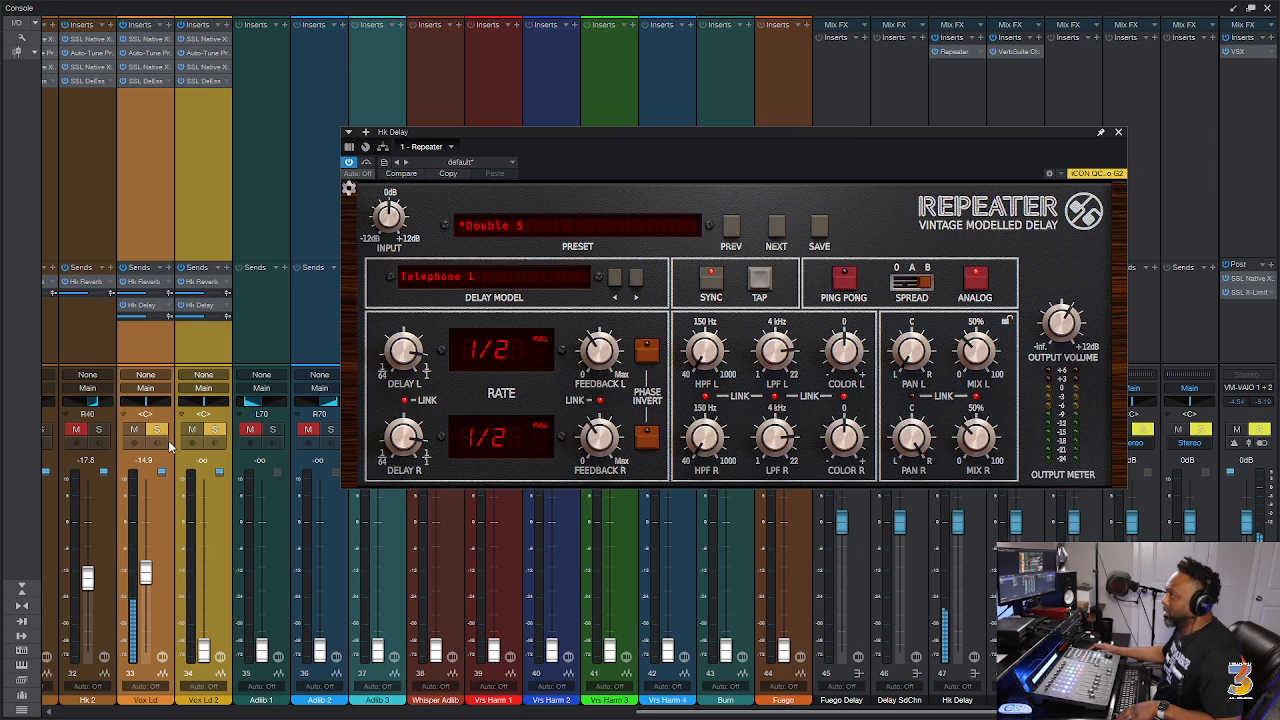
drag(408, 364, 408, 368)
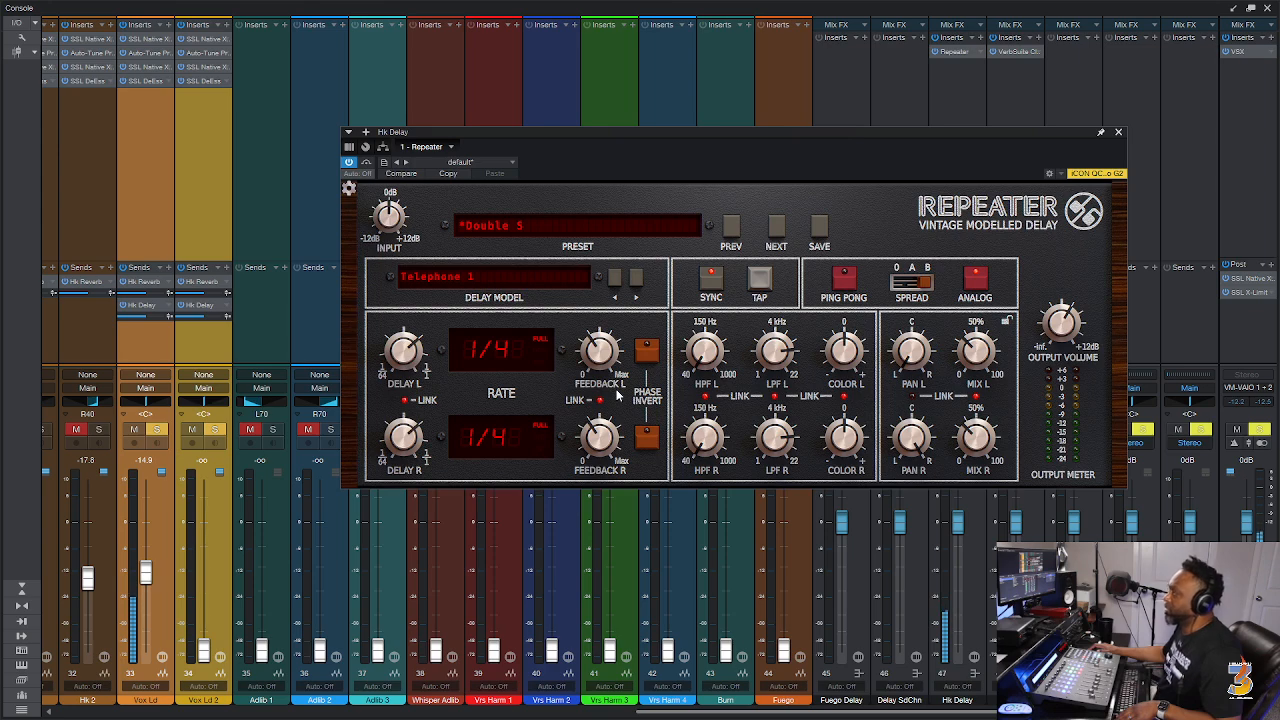
drag(699, 360, 698, 244)
drag(853, 442, 849, 428)
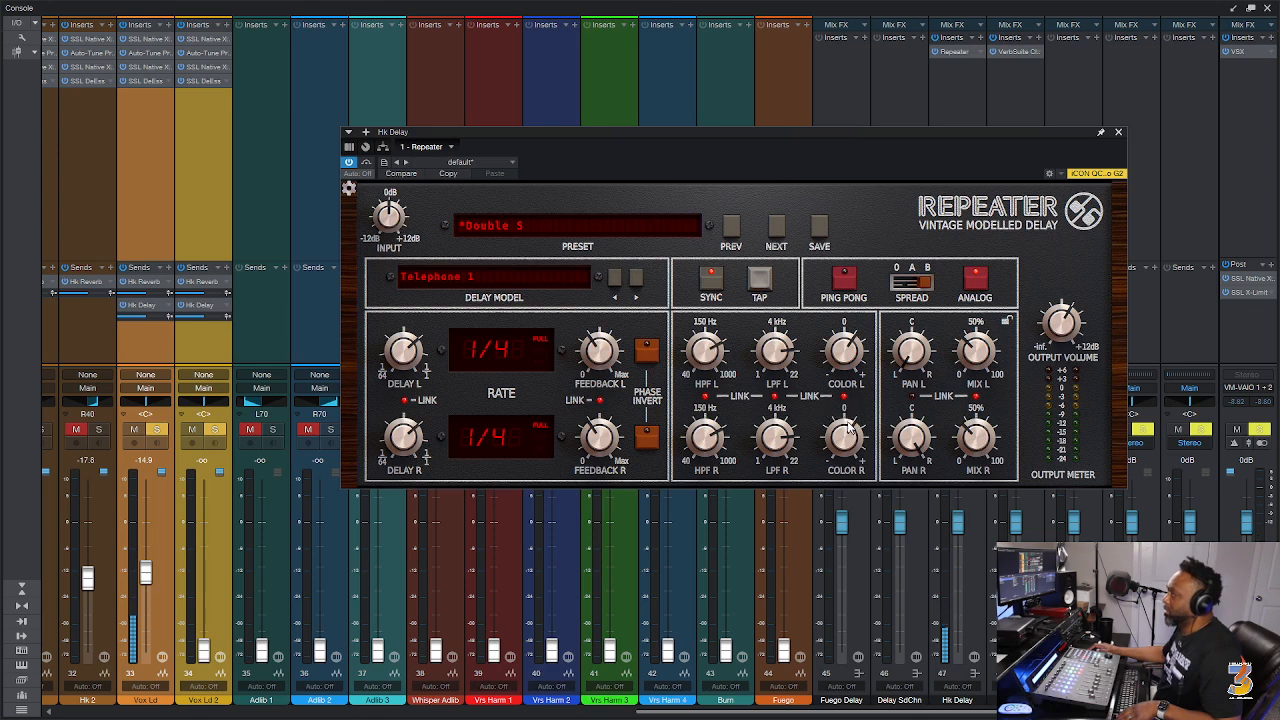
click(1120, 134)
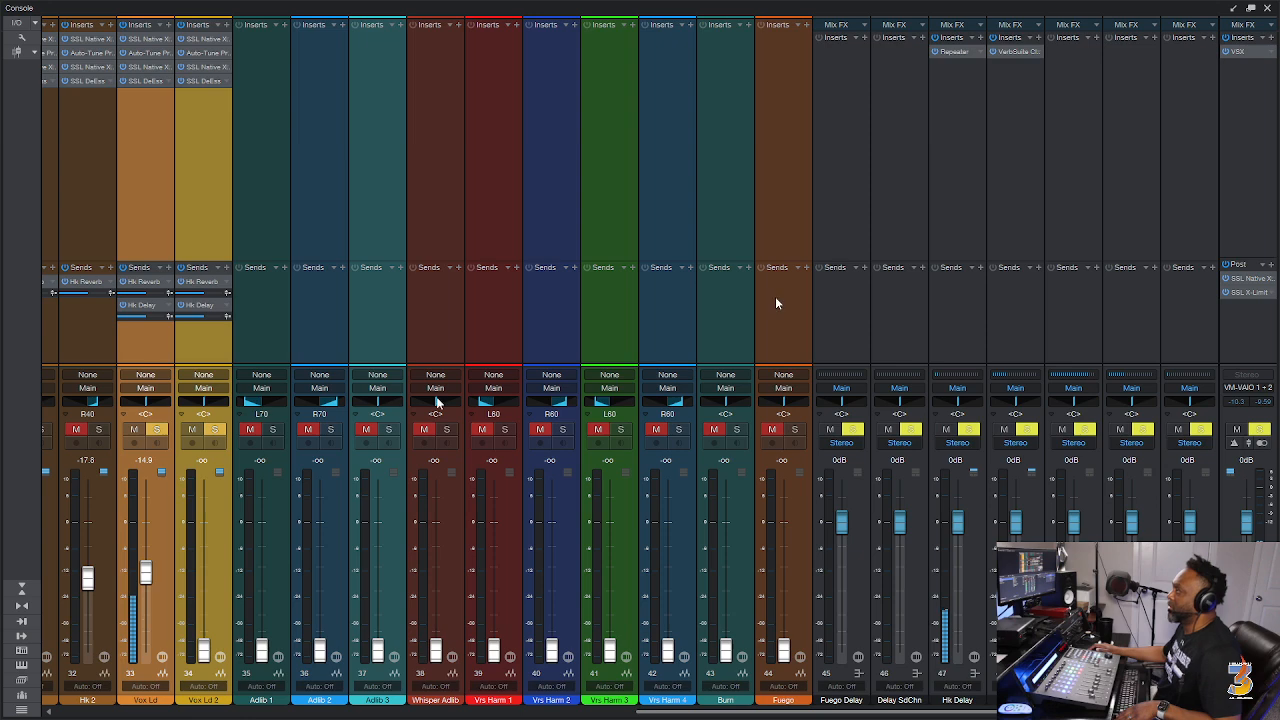
Unsolo the lead vocal channels and save the song.
click(157, 430)
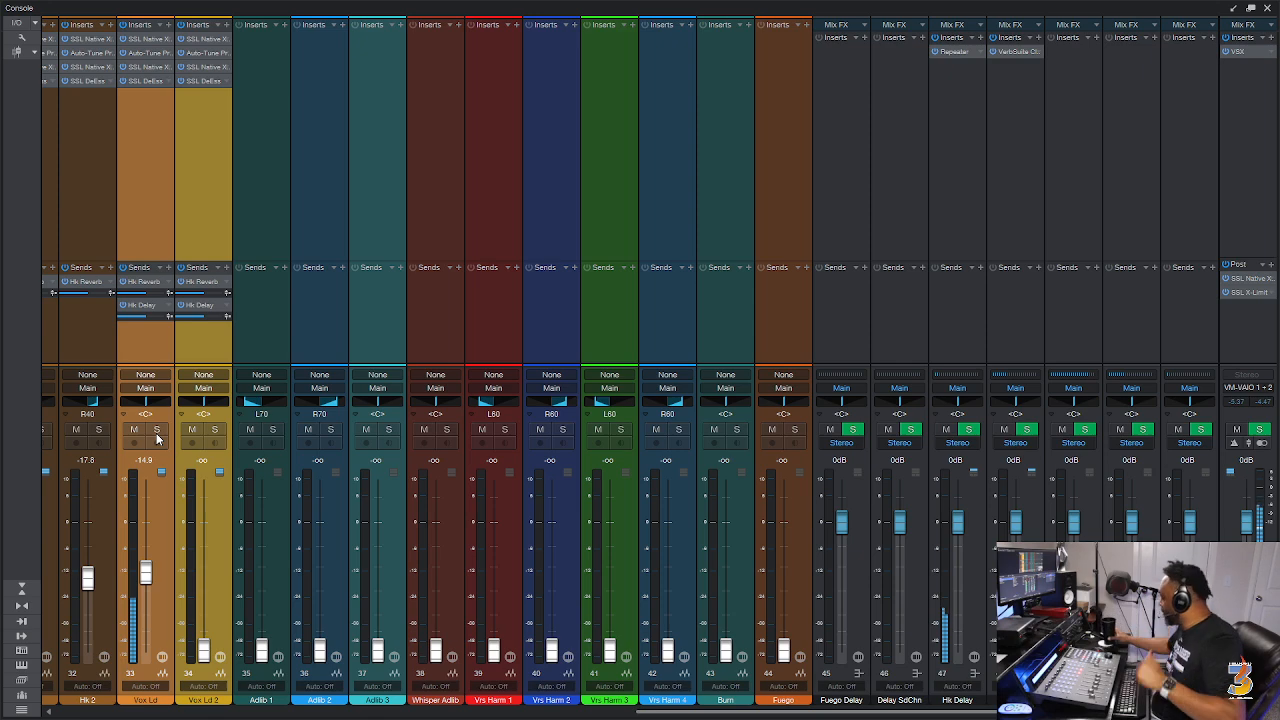
key(ctrl+s)
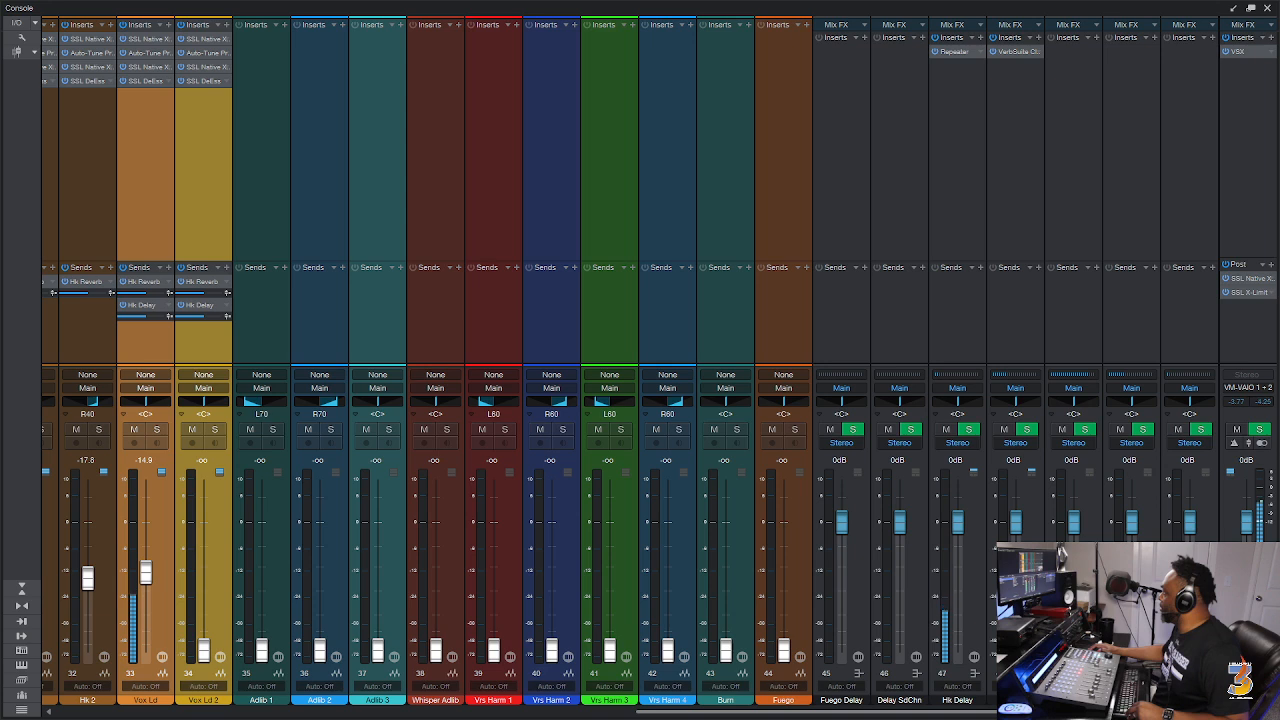
click(1108, 324)
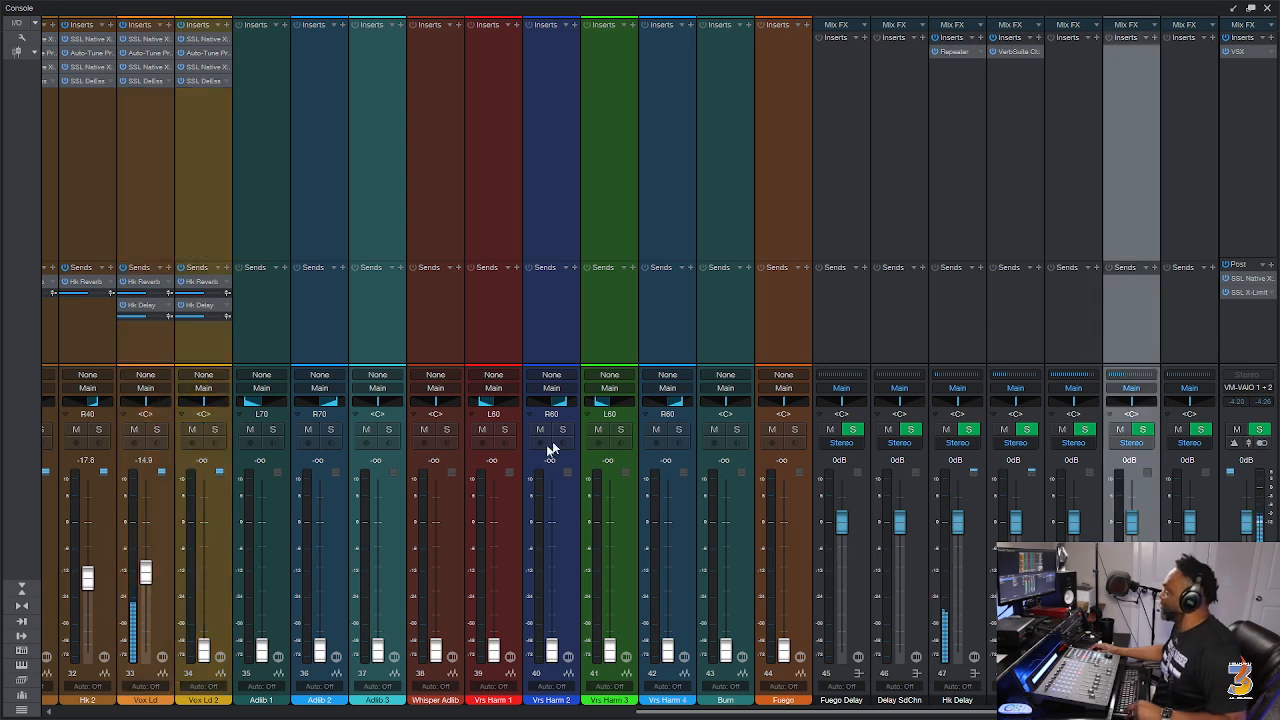
click(443, 349)
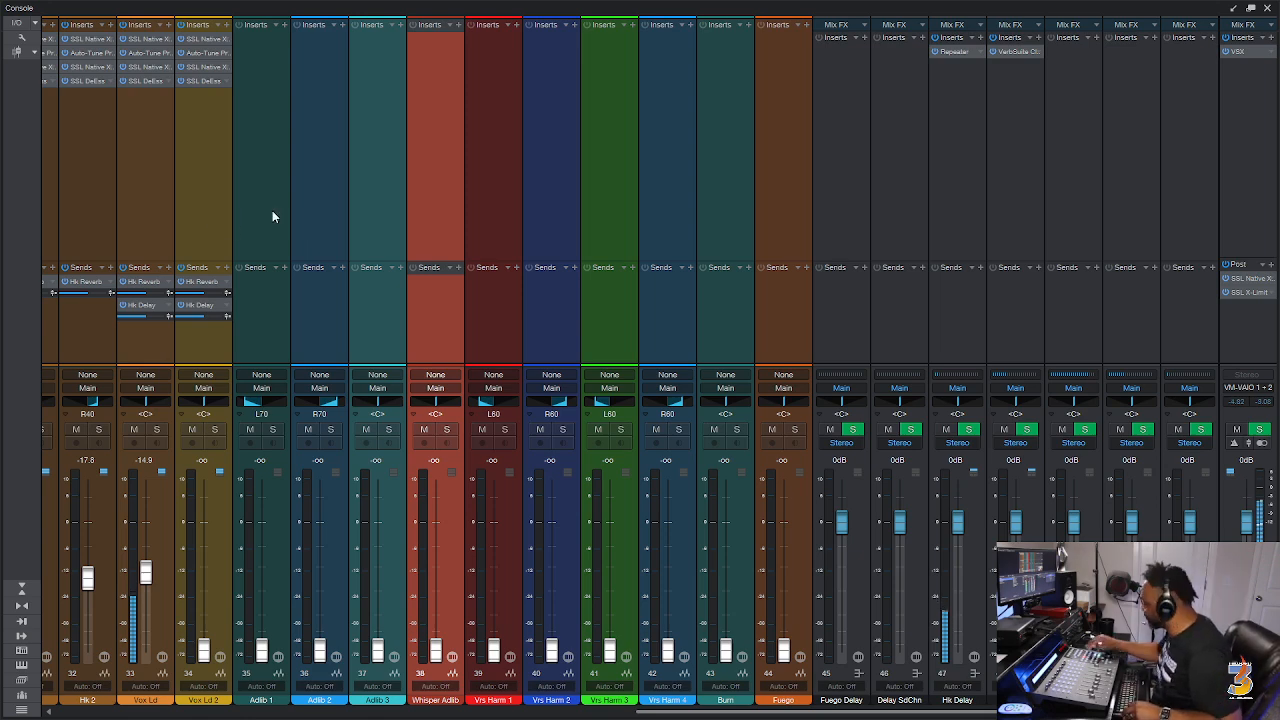
Copy Vox Ld 2's SSL EQ, Auto-Tune, compressor and SSL DeEss inserts to the channels from Adlib 1 through Vrs Harm 4.
key(F3)
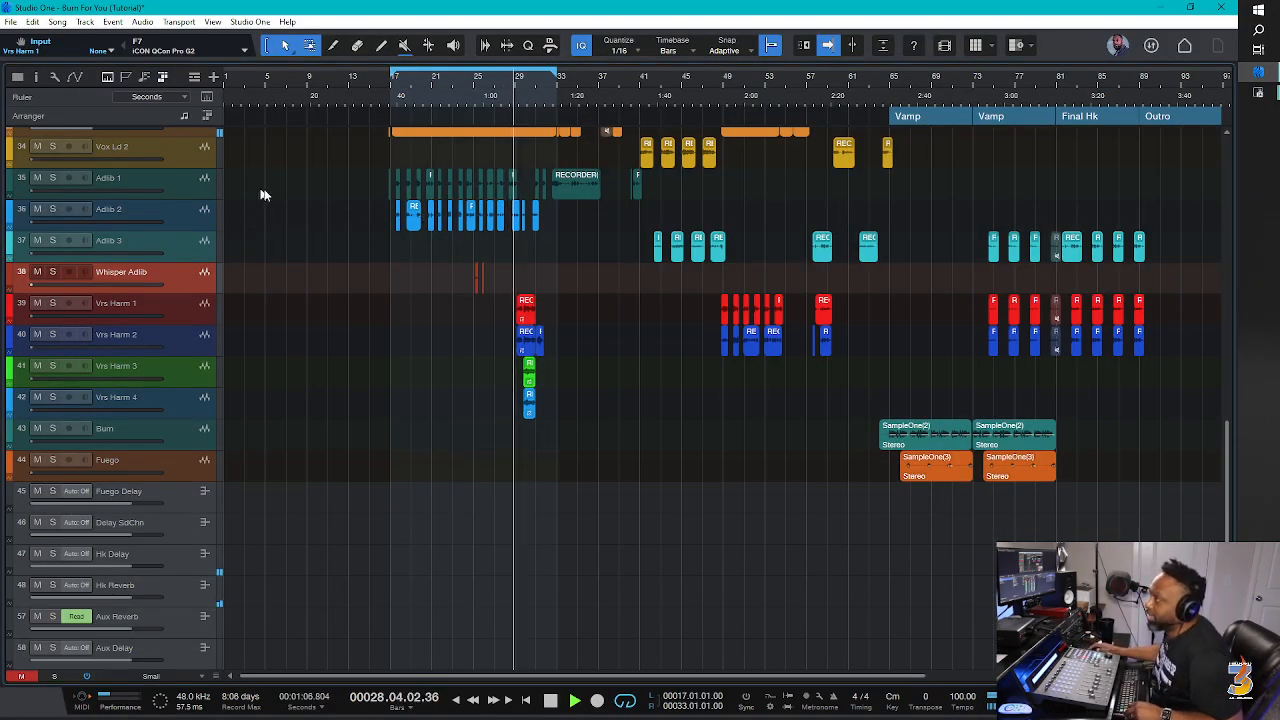
scroll(398, 232, up, 2)
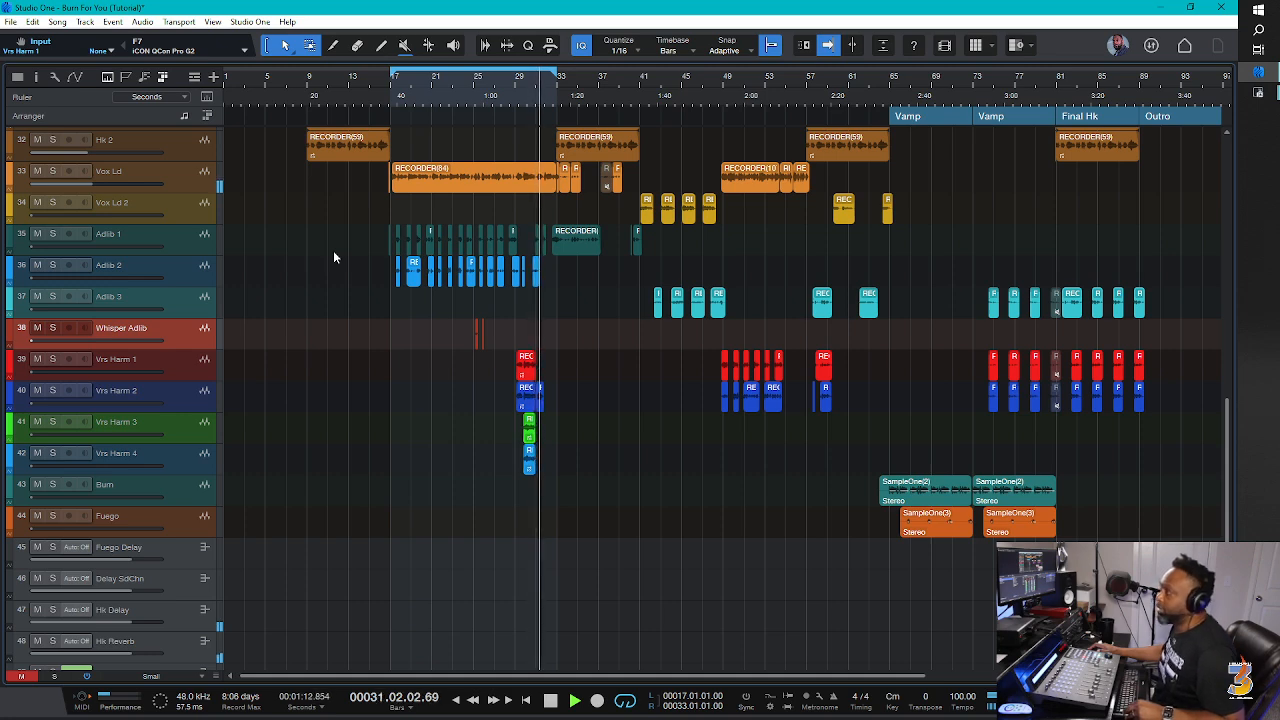
click(193, 251)
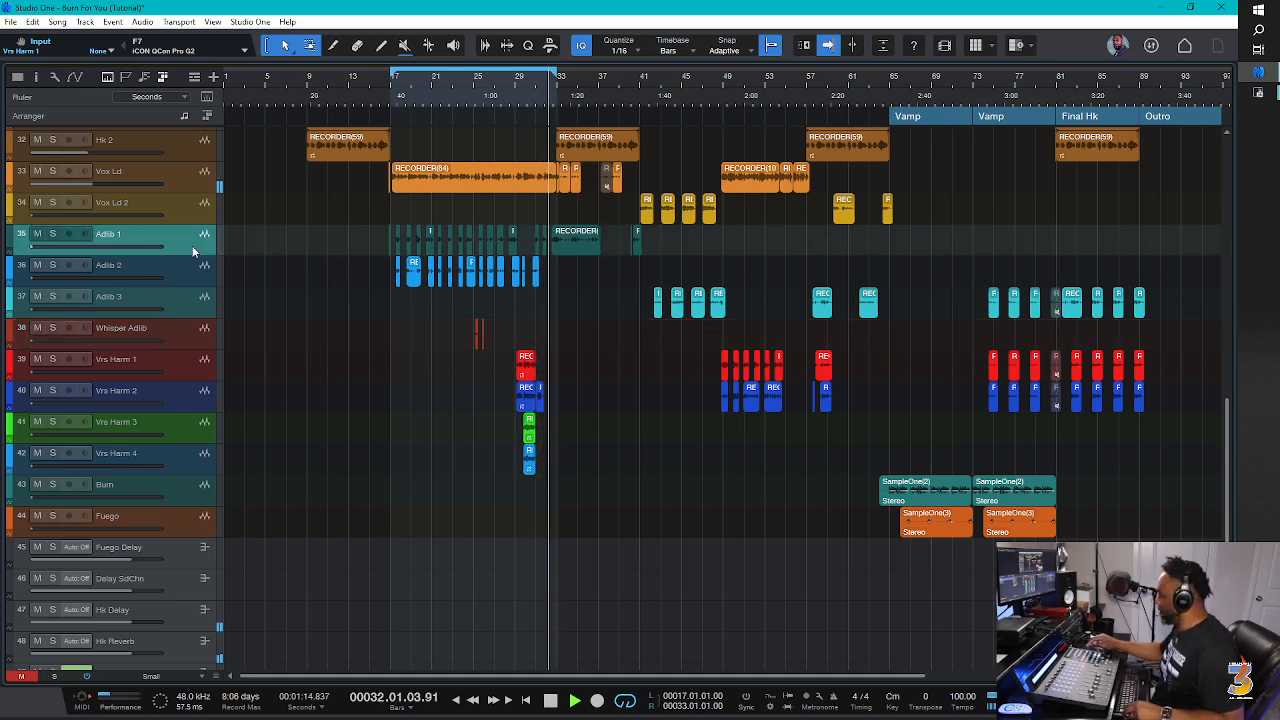
key(F3)
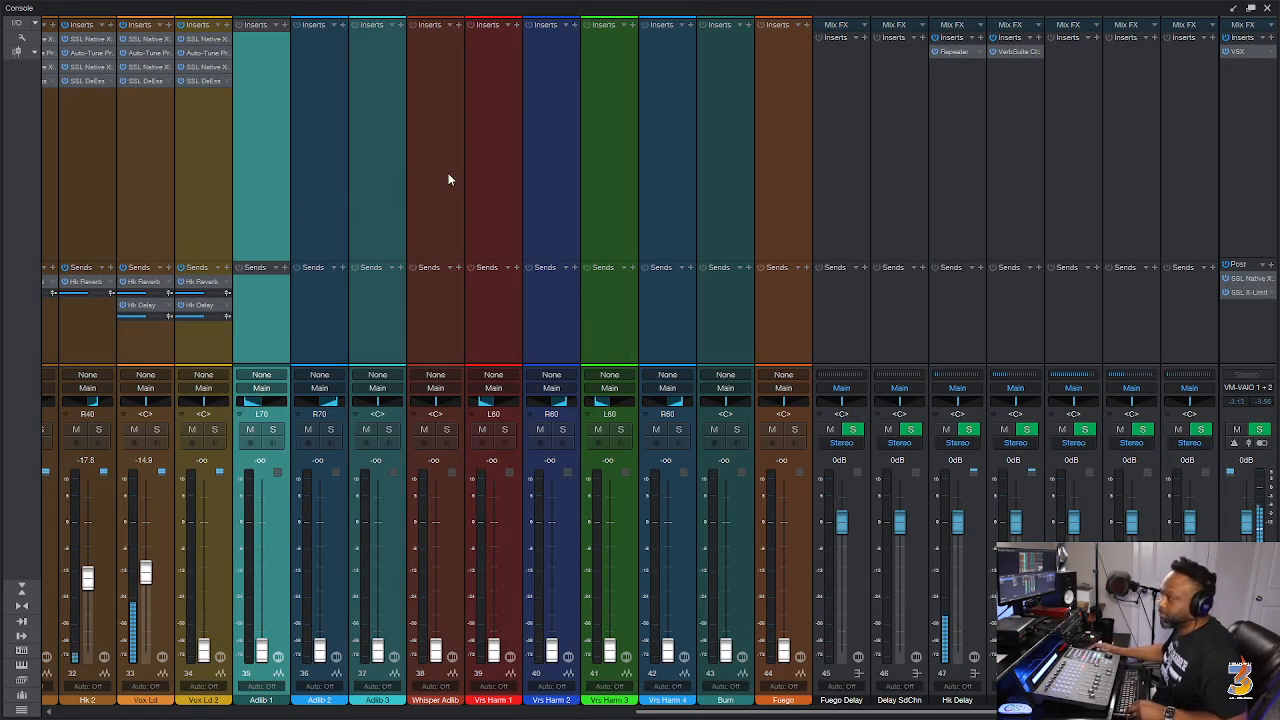
key(F3)
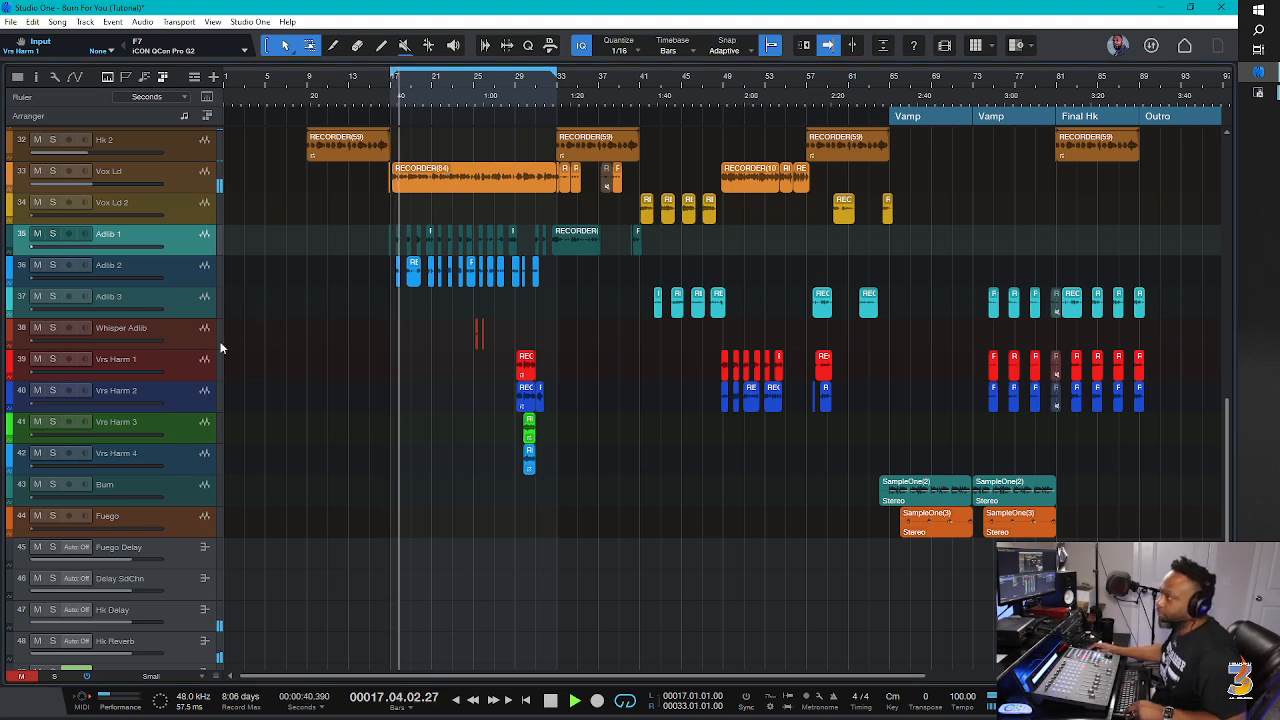
shift+click(178, 460)
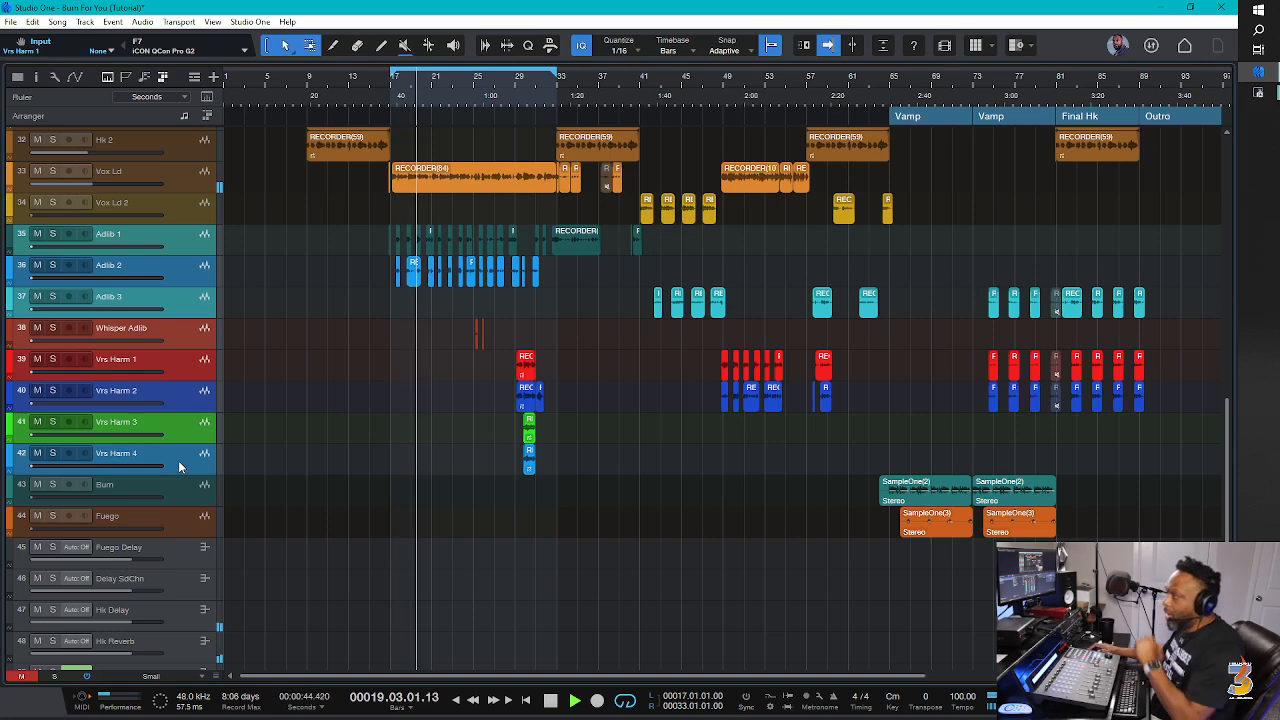
key(F3)
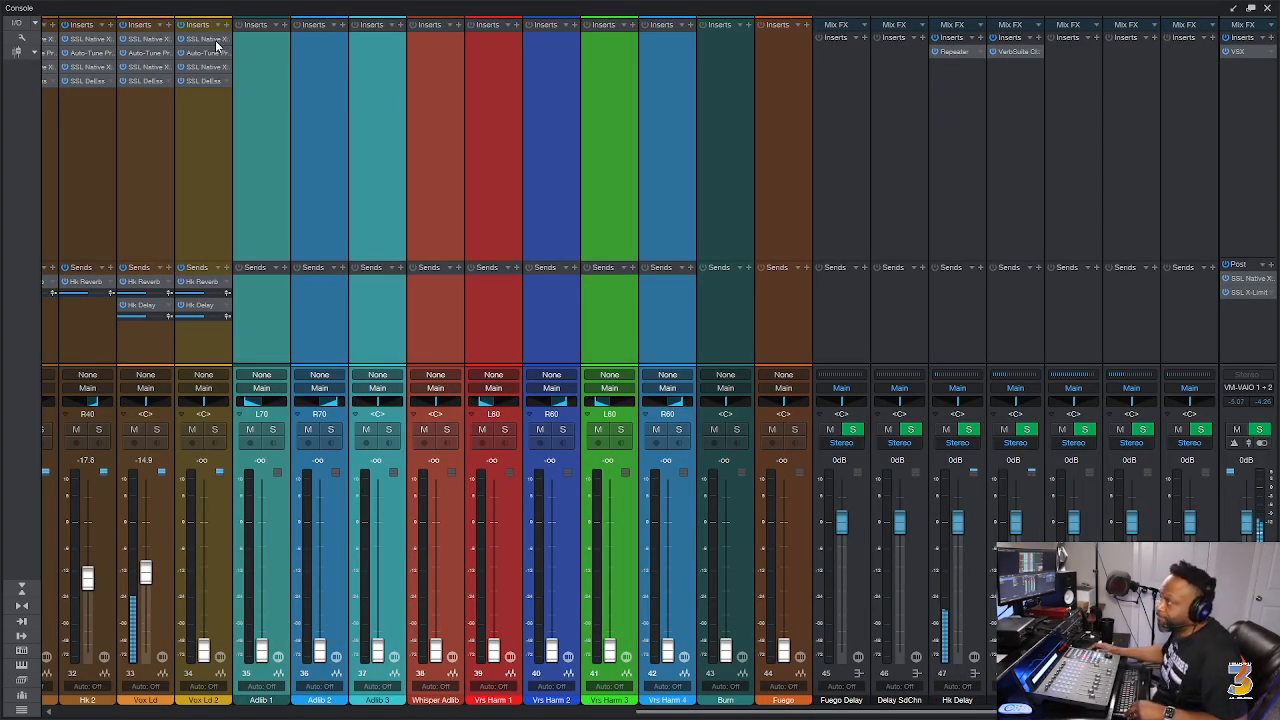
drag(206, 42, 256, 60)
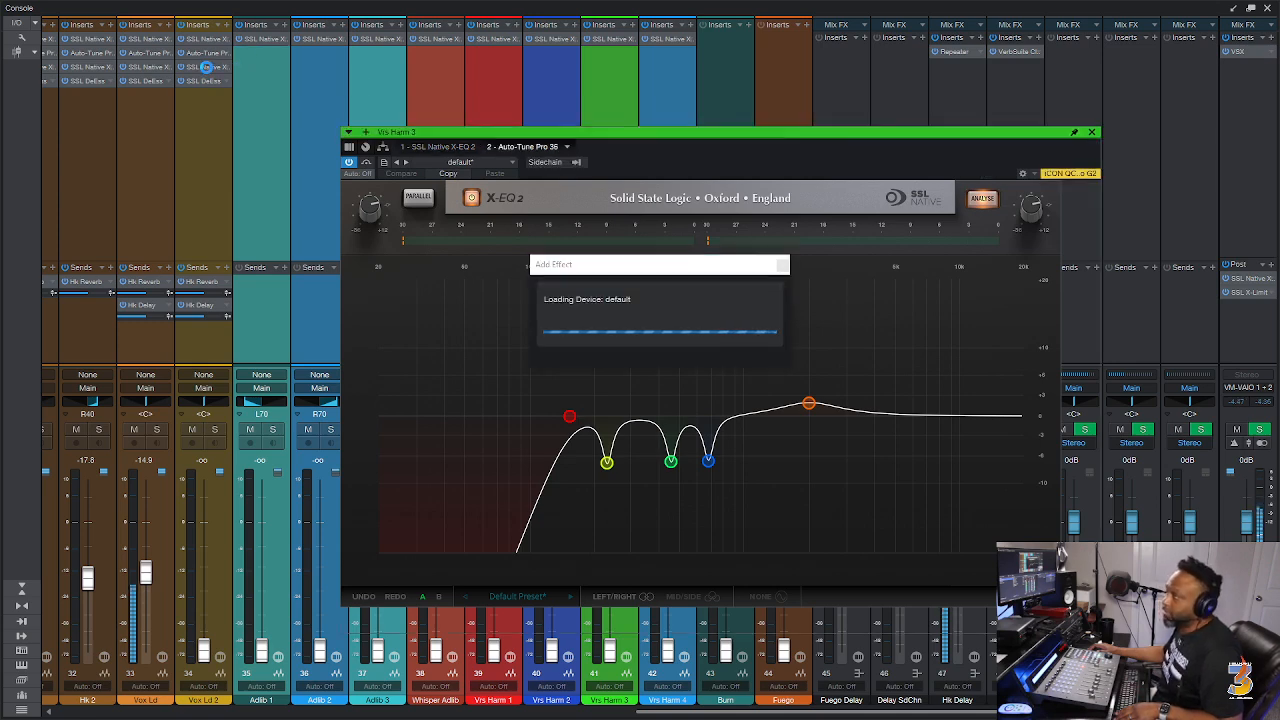
drag(205, 67, 241, 80)
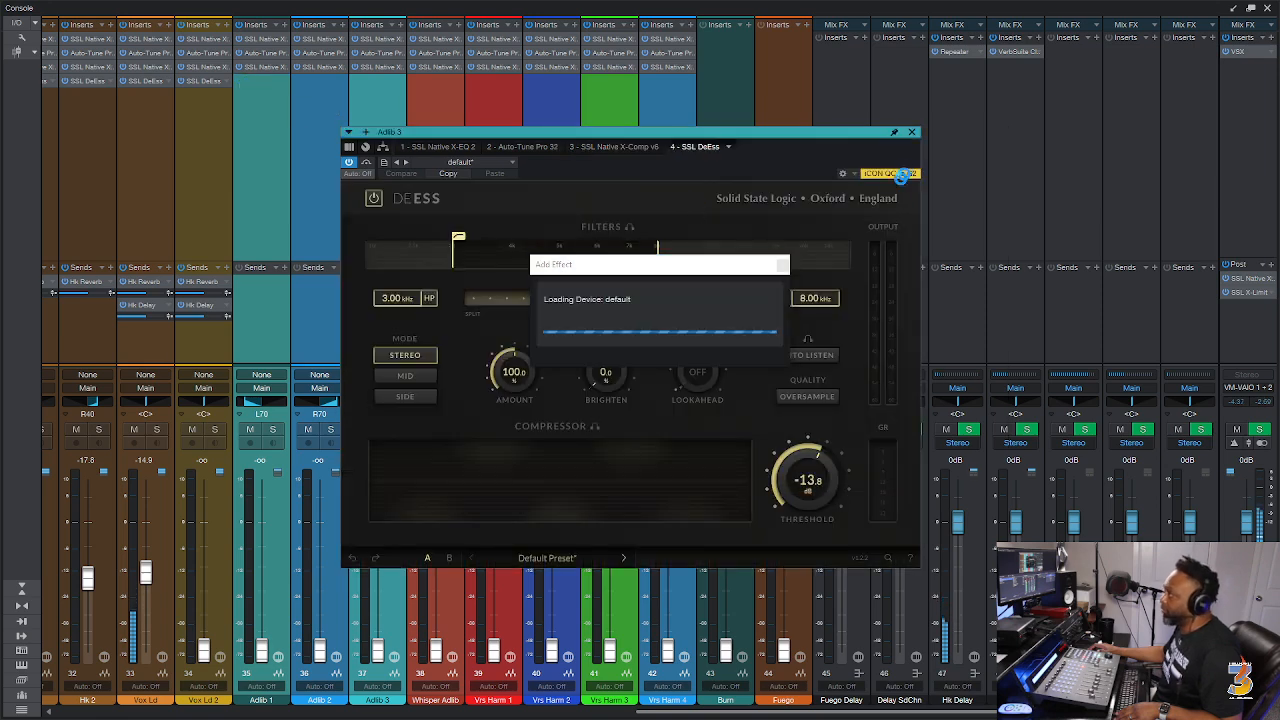
click(912, 134)
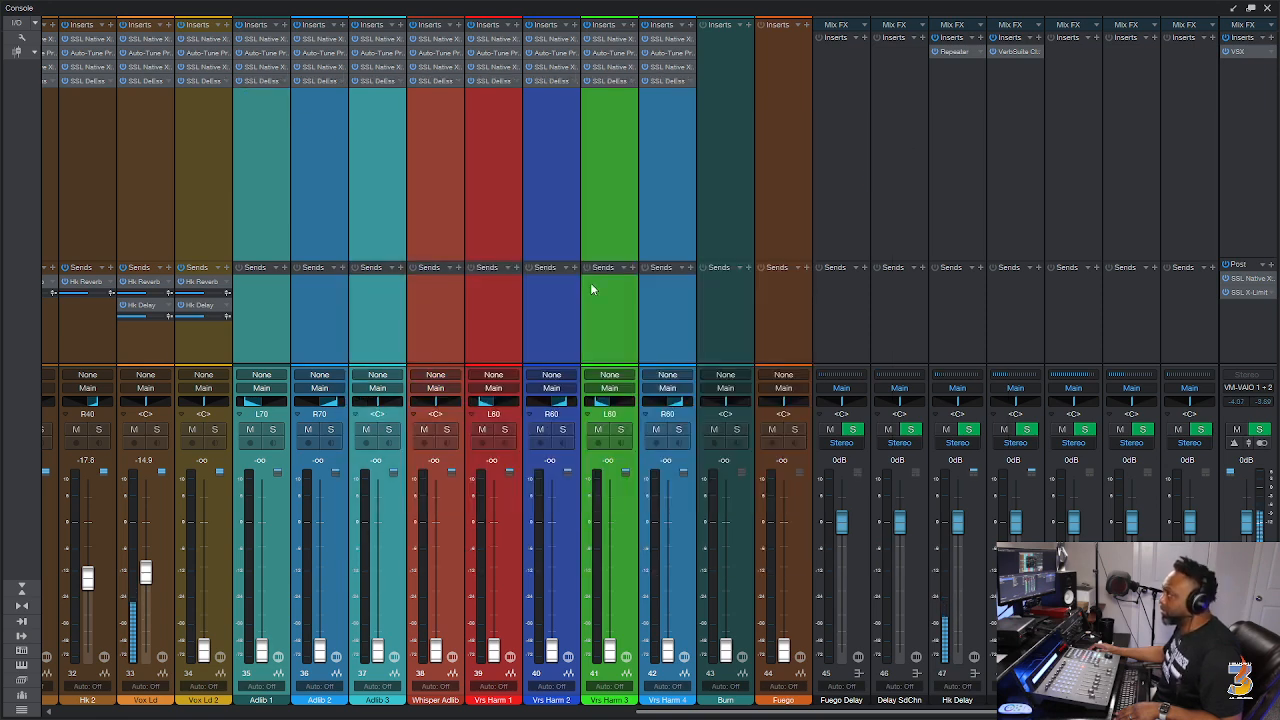
Copy Vox Ld 2's Hk Reverb send to all channels from Adlib 1 through Vrs Harm 4.
click(265, 309)
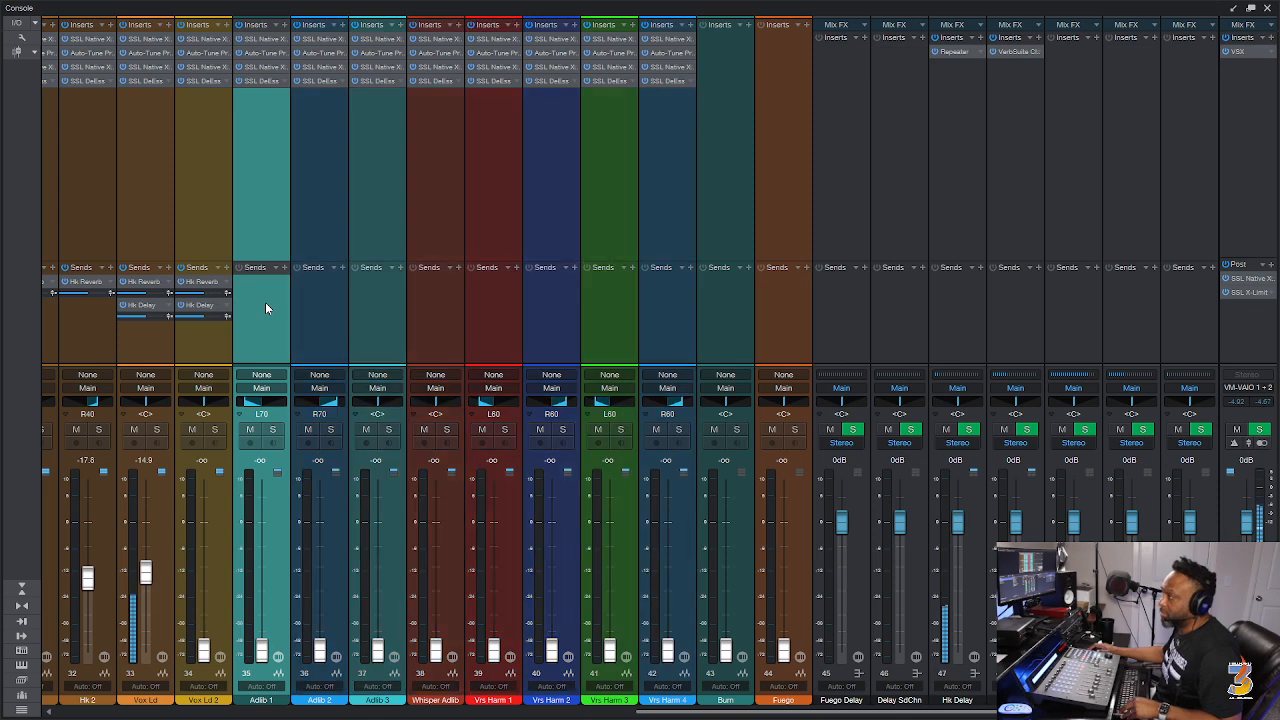
shift+click(668, 324)
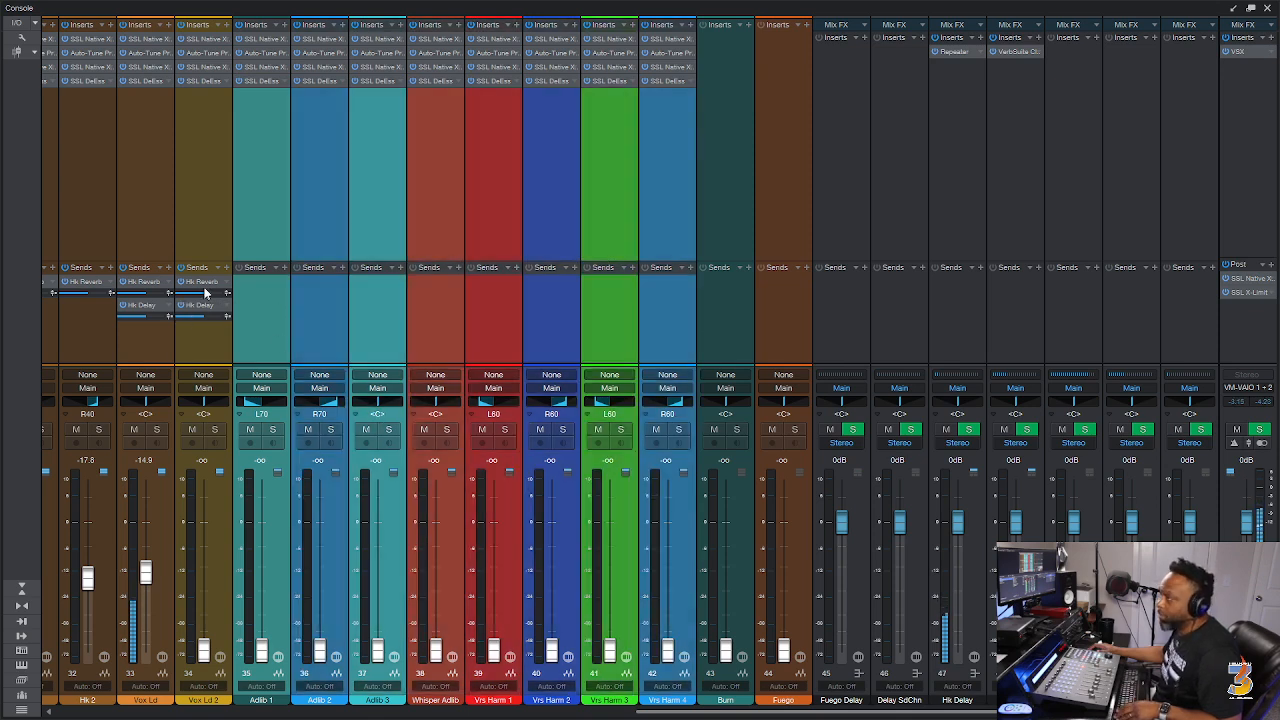
drag(209, 286, 249, 292)
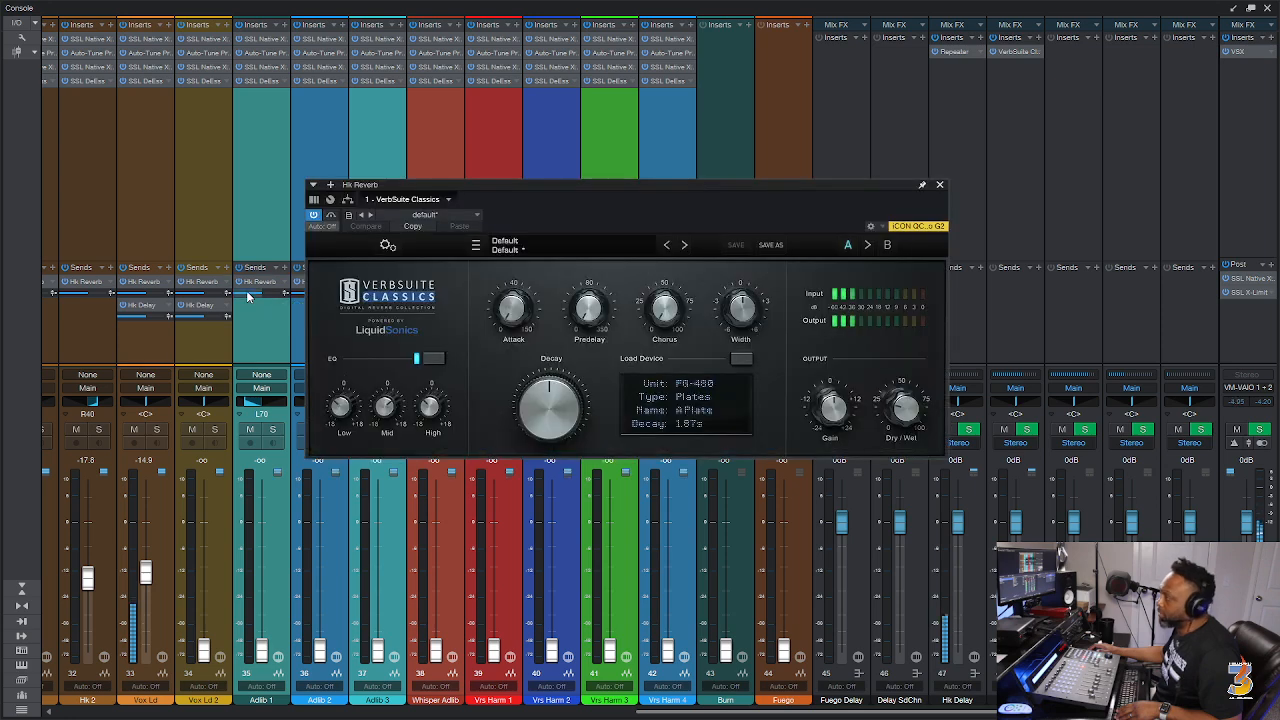
click(939, 184)
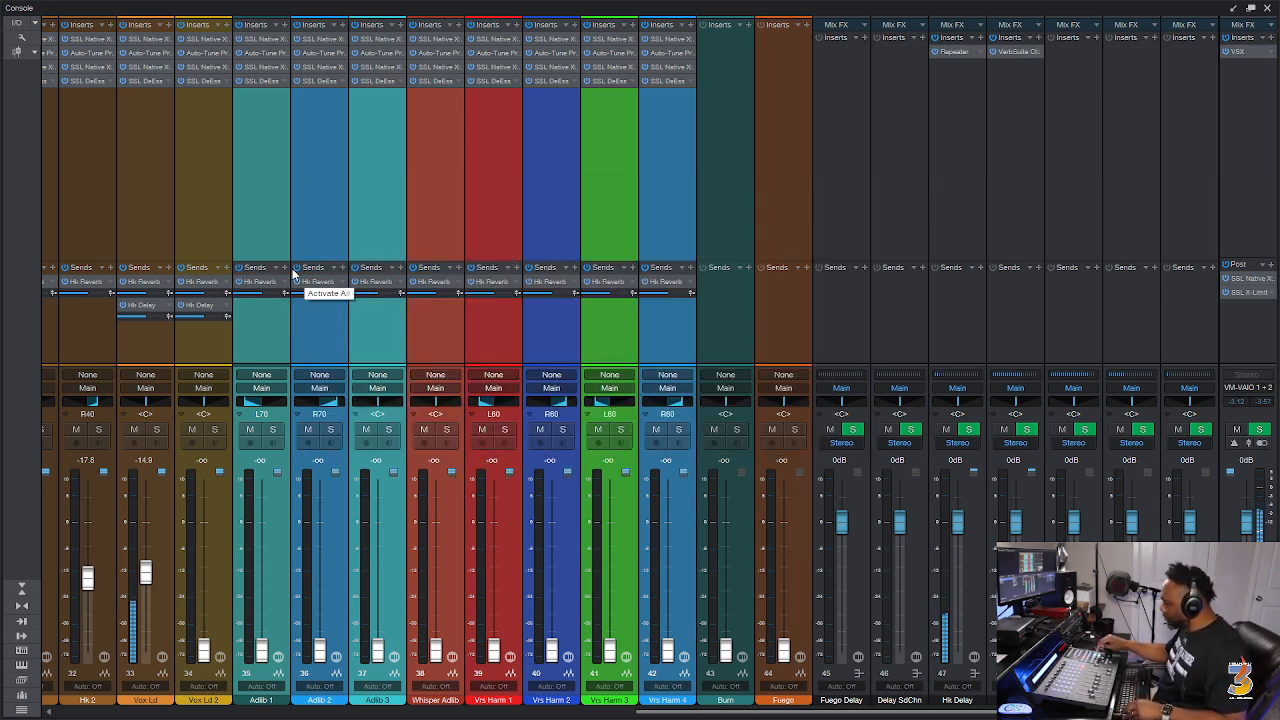
Raise the Adlib 1 channel's volume to about -18 dB and save the song.
key(F3)
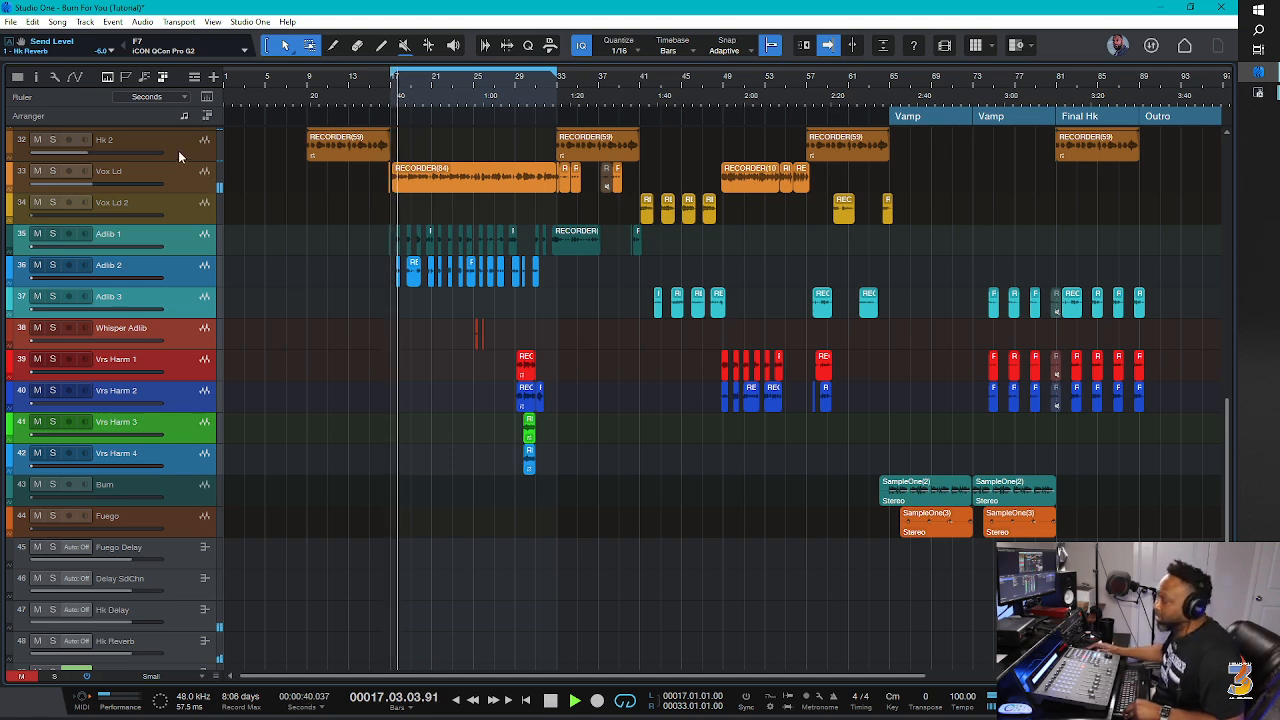
key(F3)
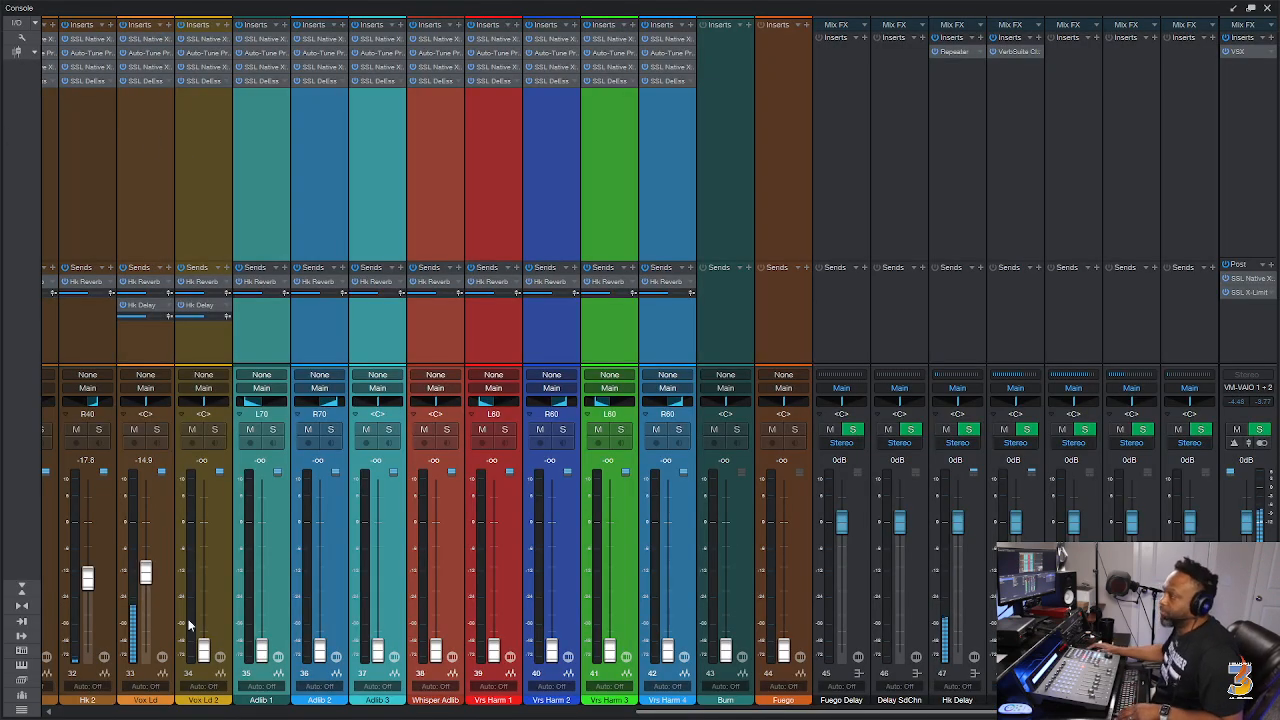
drag(265, 637, 268, 592)
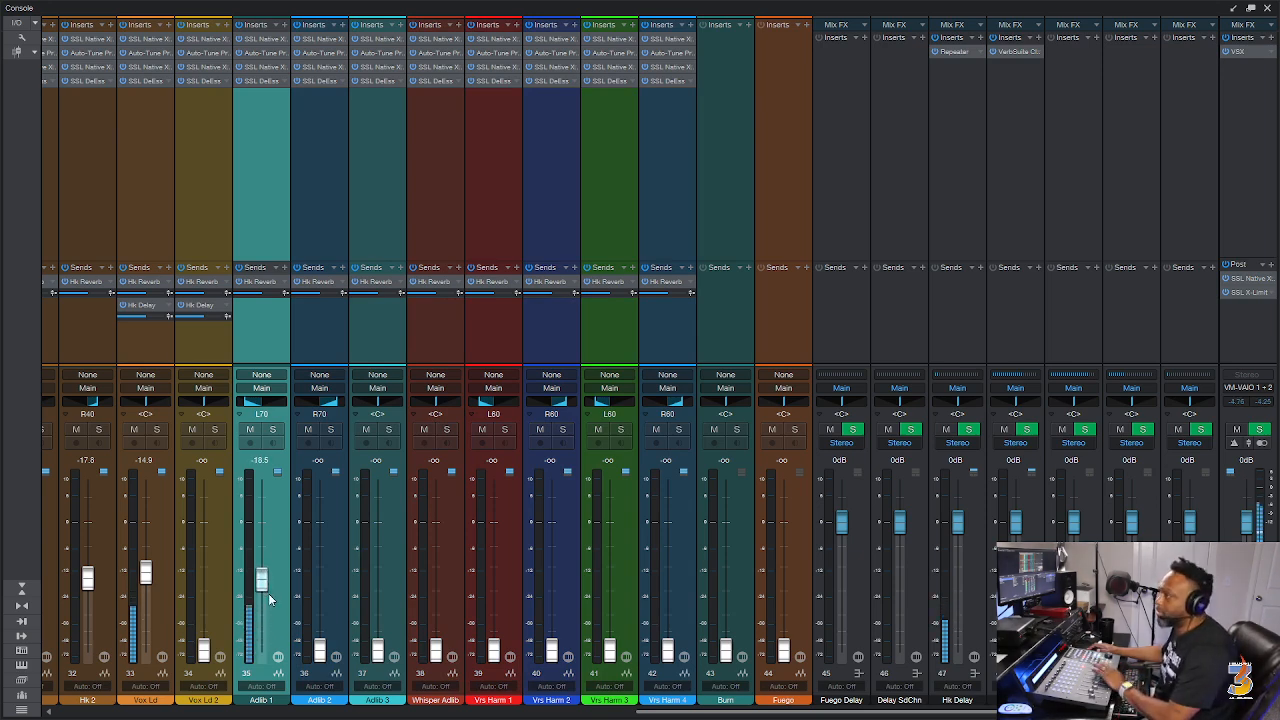
key(ctrl+s)
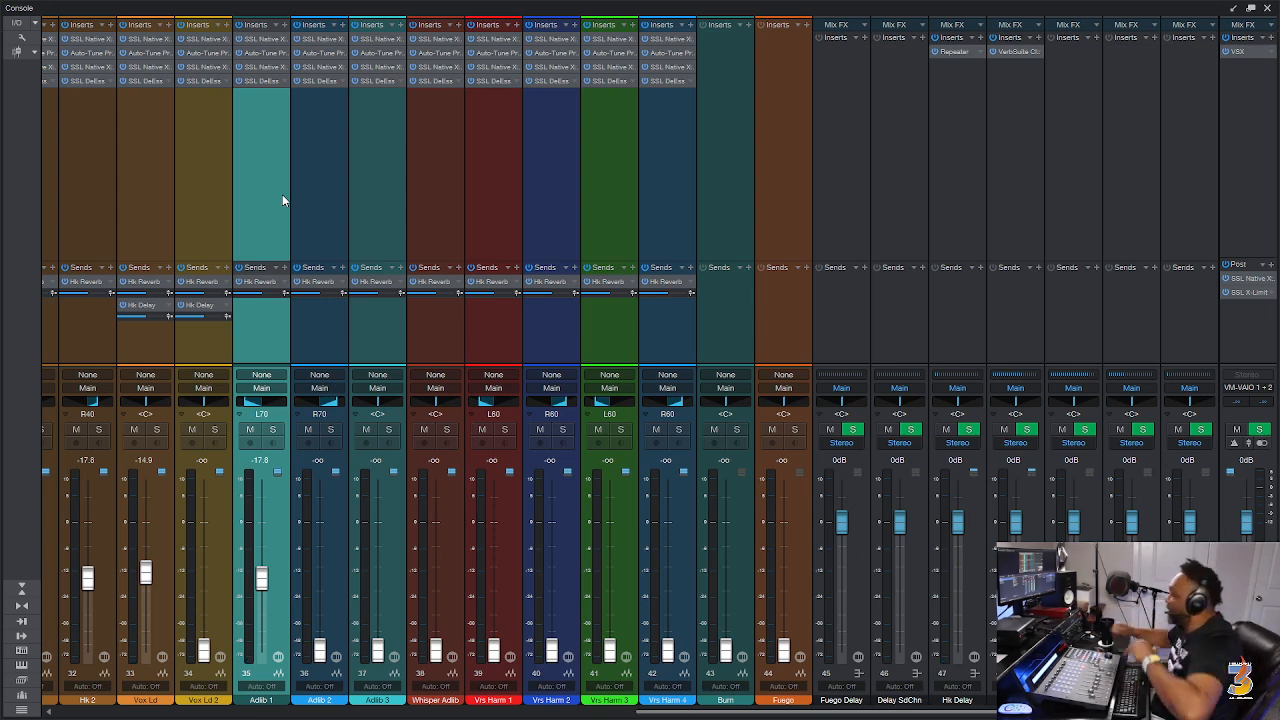
Raise the high-pass cutoff in Adlib 1's SSL Native X-EQ 2 to about 200 Hz.
click(261, 45)
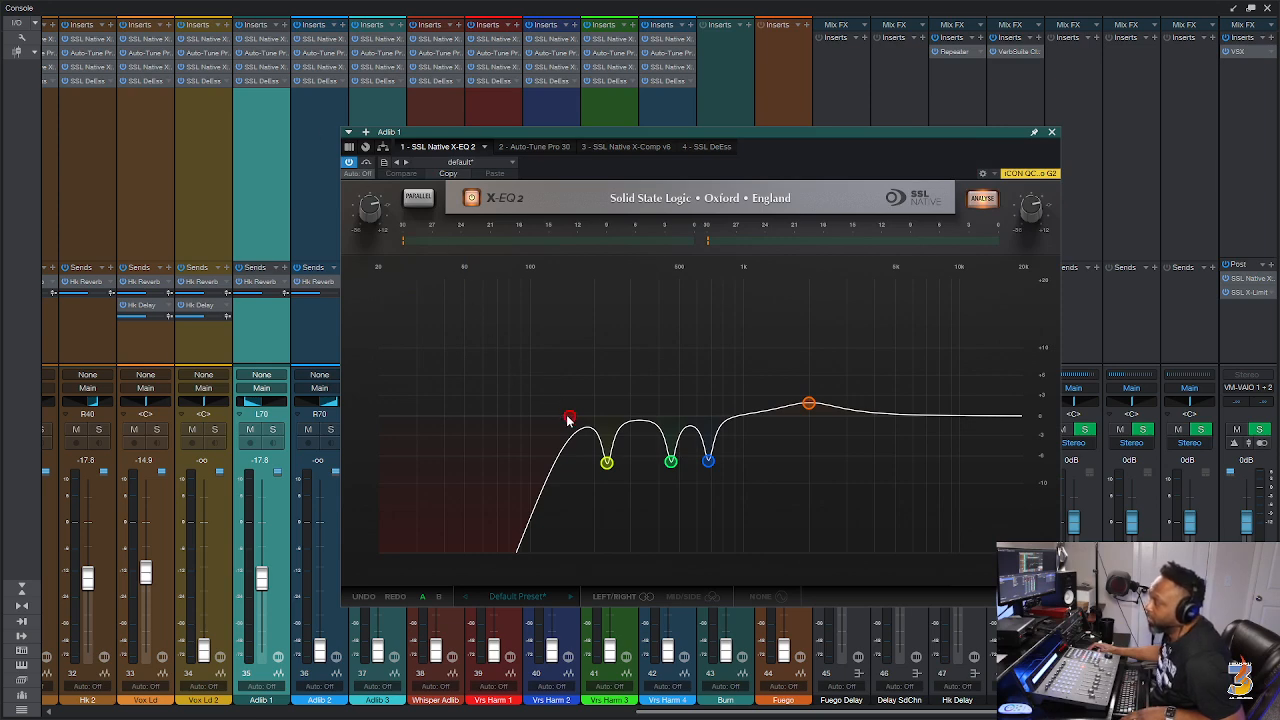
mouse_move(568, 418)
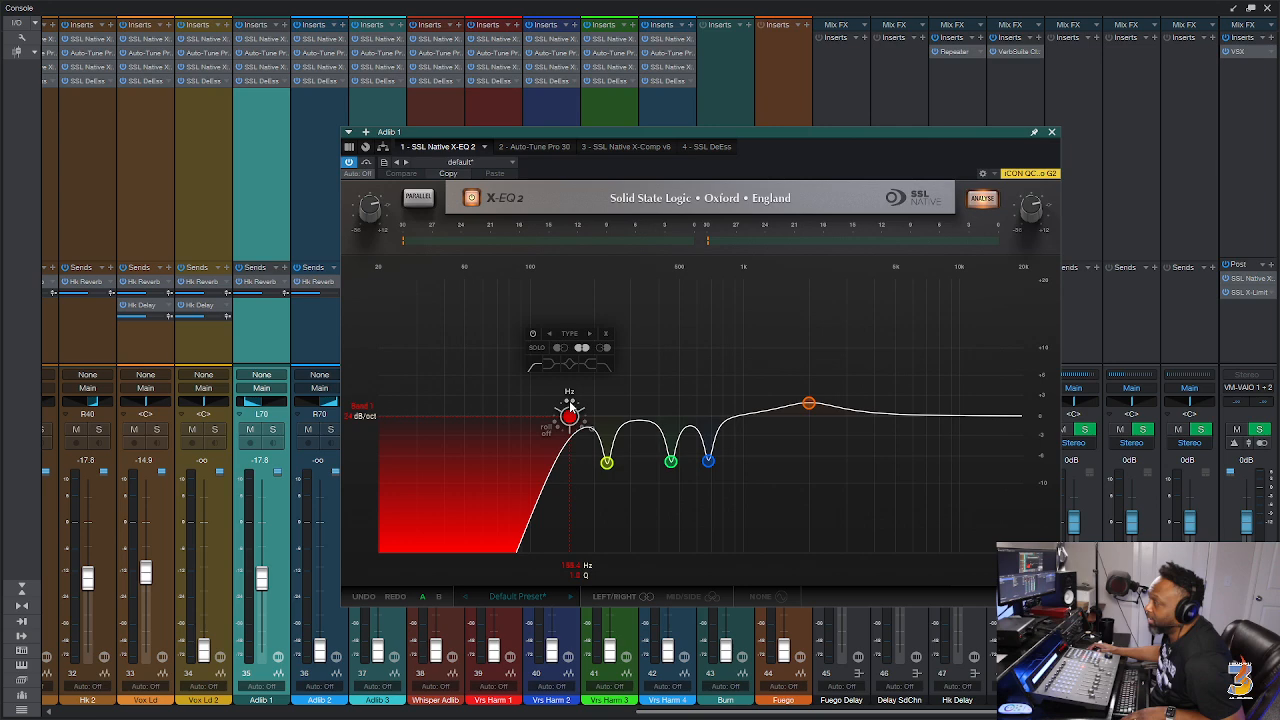
drag(570, 408, 655, 394)
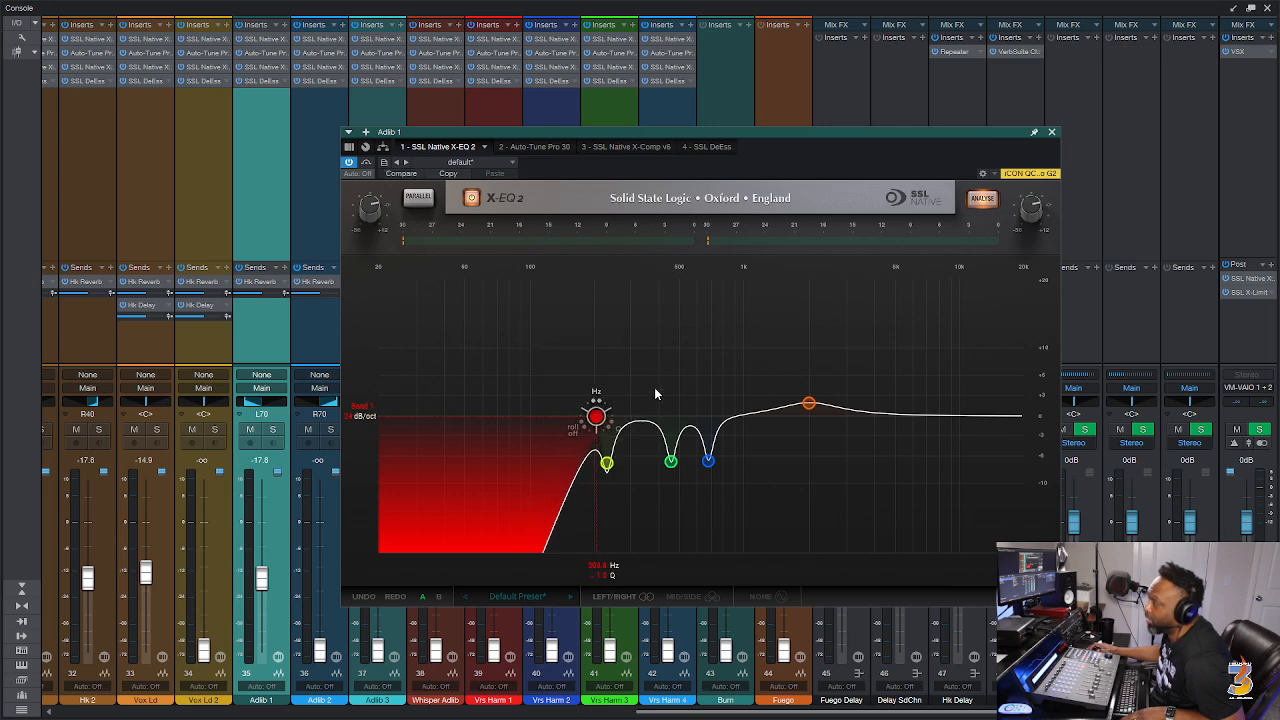
click(1051, 133)
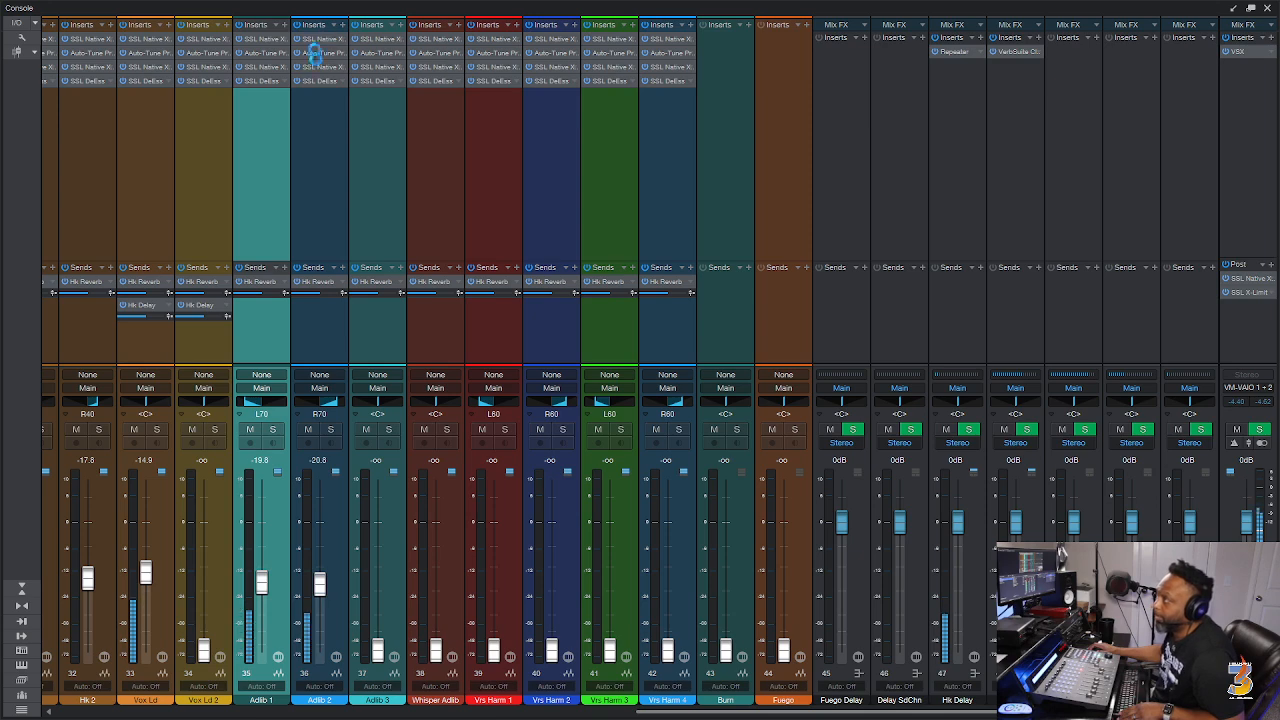
Copy Adlib 1's X-EQ 2 to Adlib 2, level both channels at about -18.2 dB and save the song.
click(268, 39)
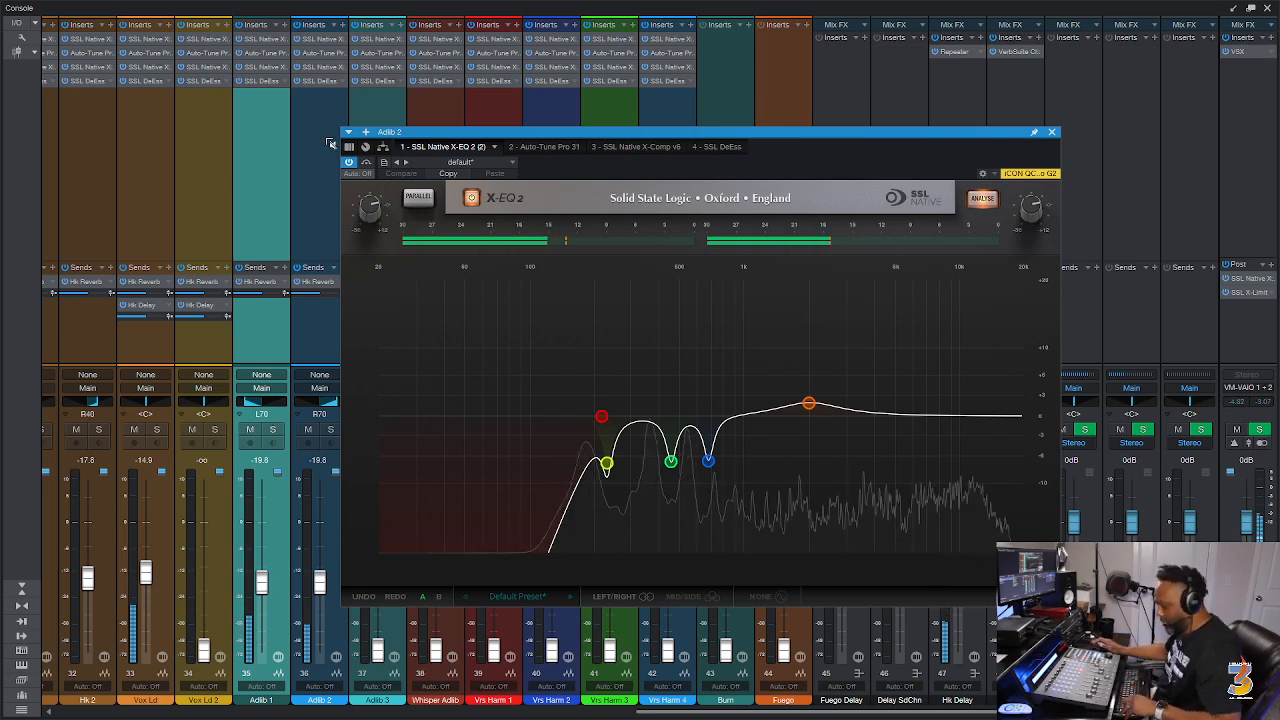
click(1052, 132)
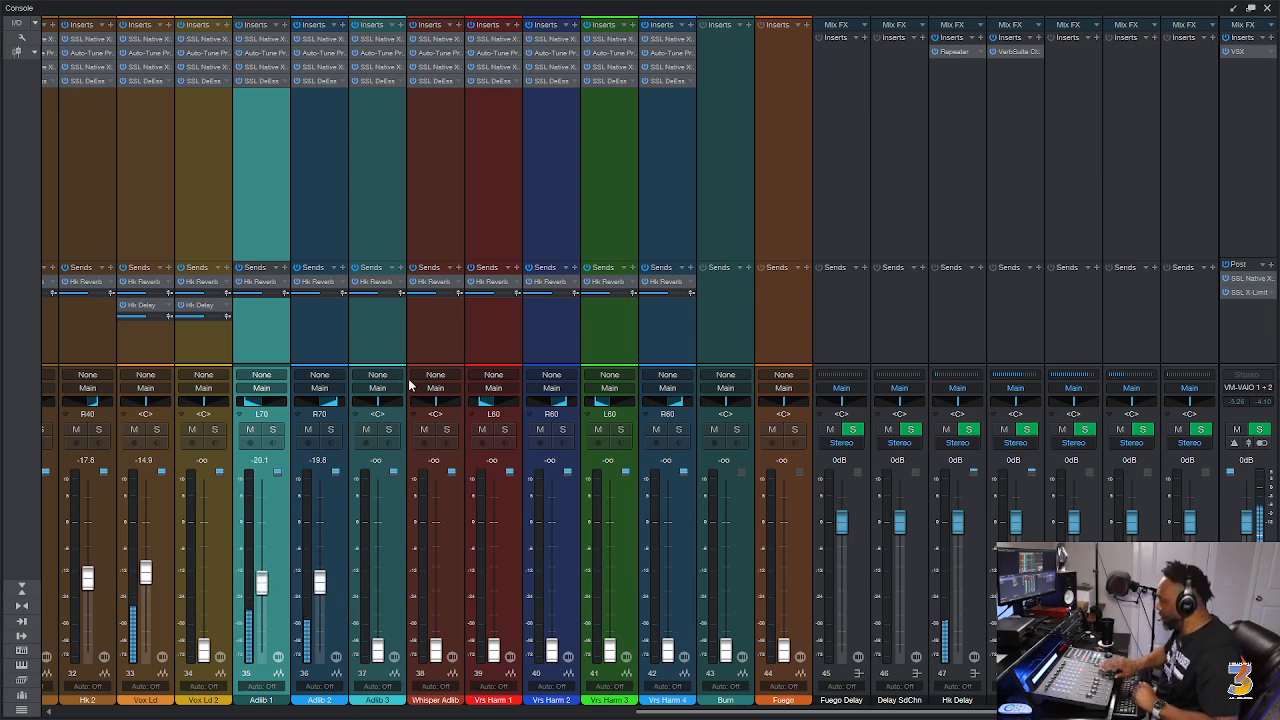
key(ctrl+s)
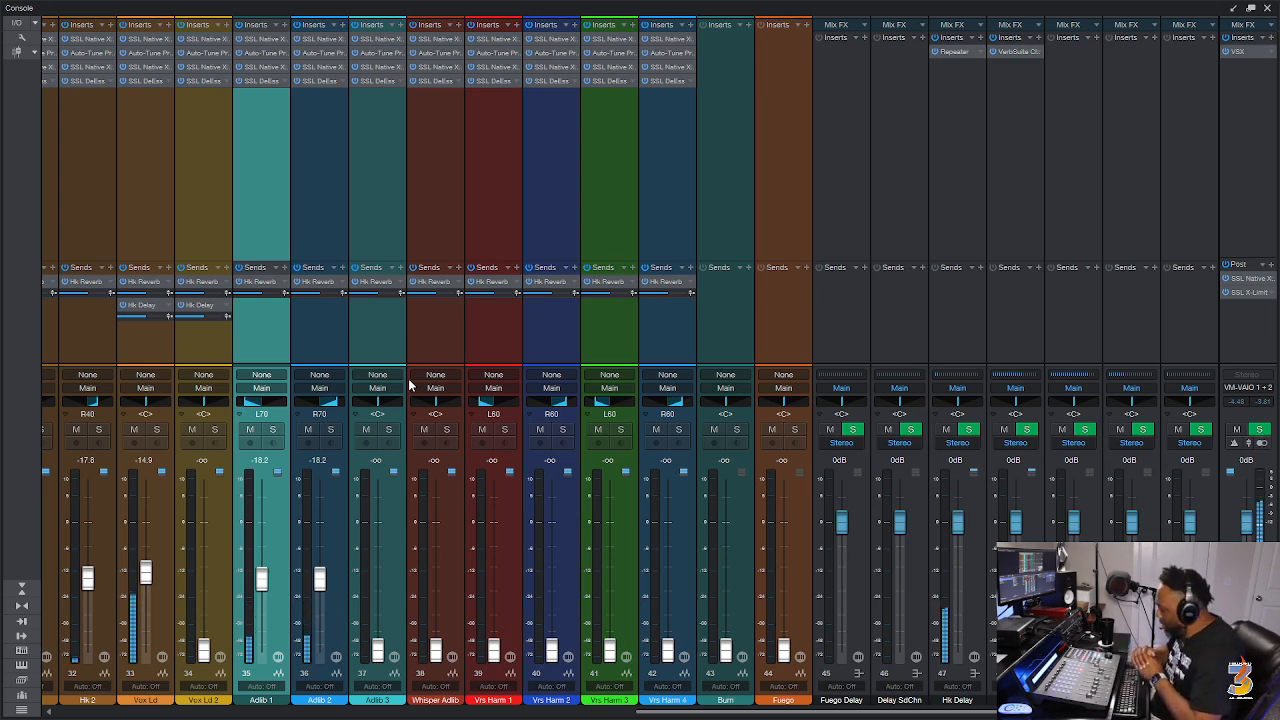
Bring the Whisper Adlib track's volume up to about -13.3 dB during playback, stop and save the song.
key(F3)
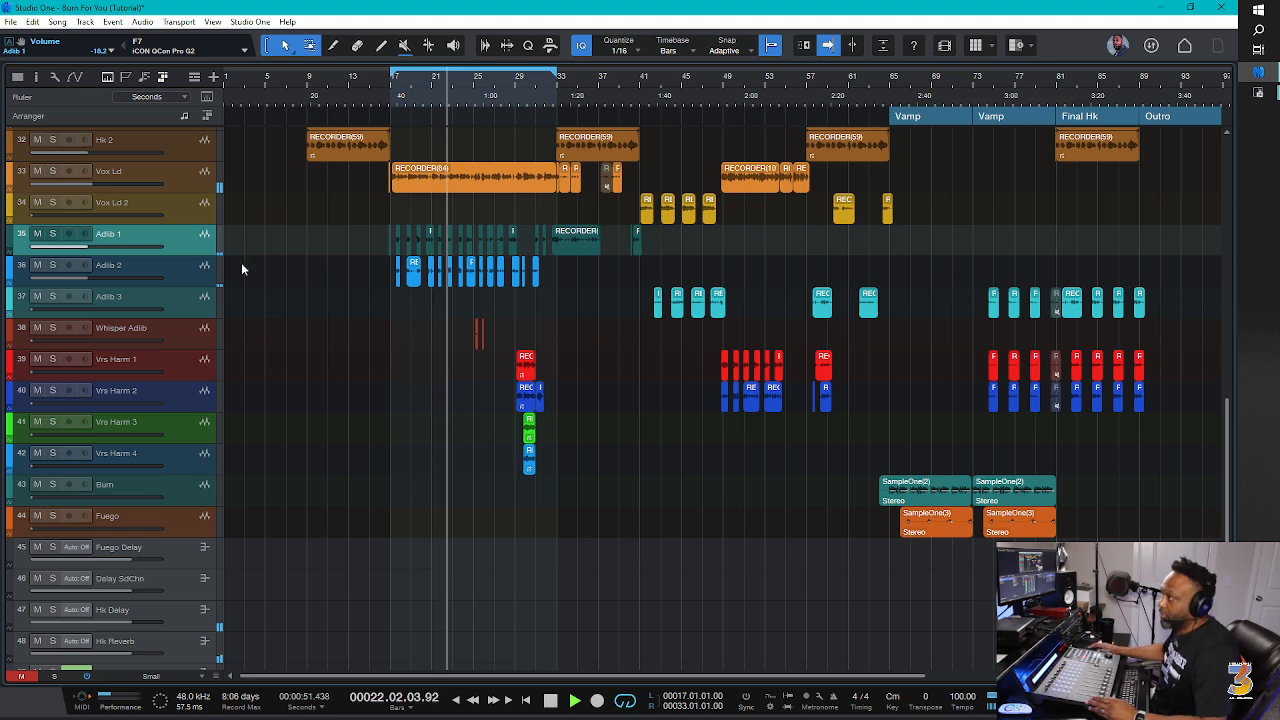
click(178, 340)
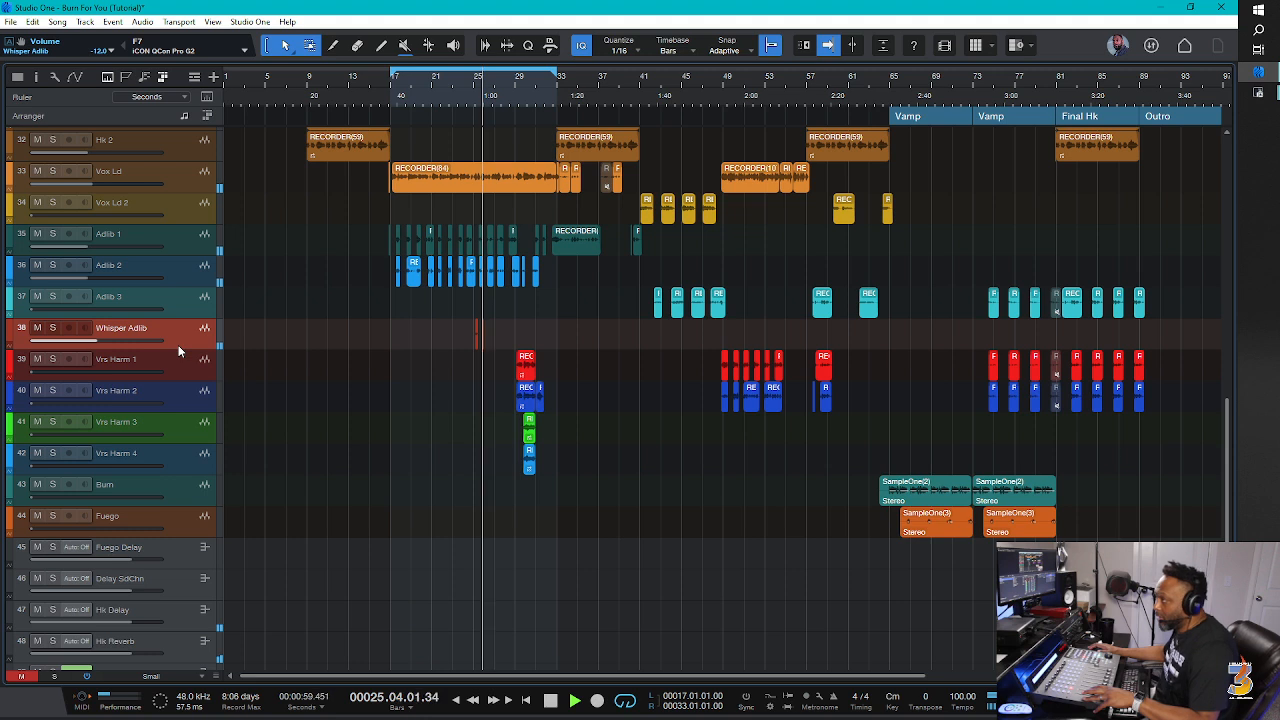
key(space)
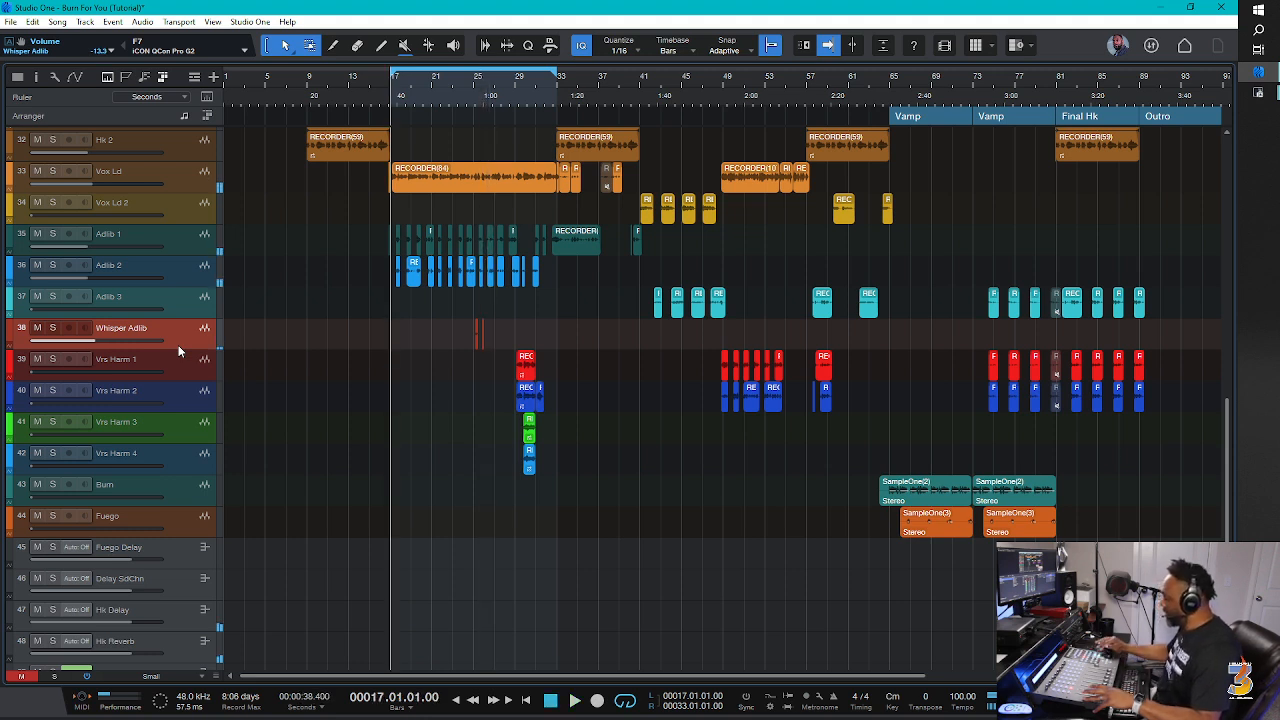
key(ctrl+s)
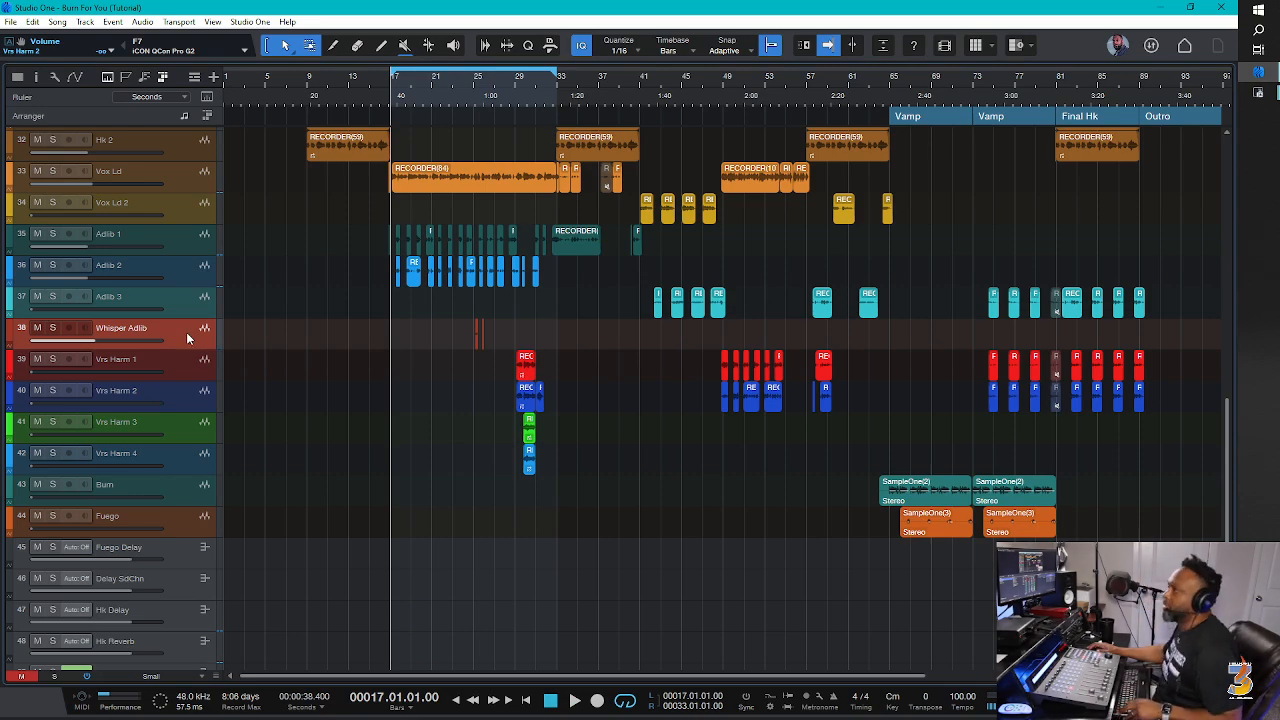
Solo the Whisper Adlib track and play its two clips from bar 25.
scroll(373, 428, up, 1)
scroll(373, 428, up, 8)
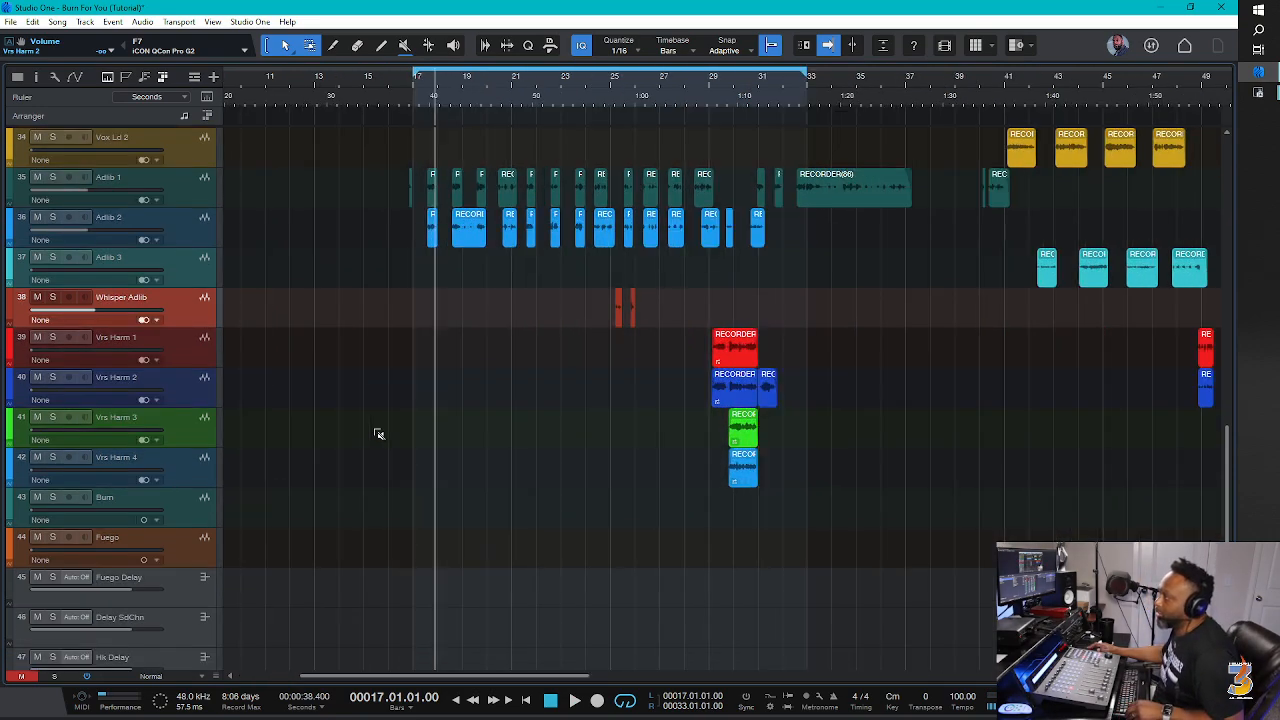
scroll(373, 428, right, 8)
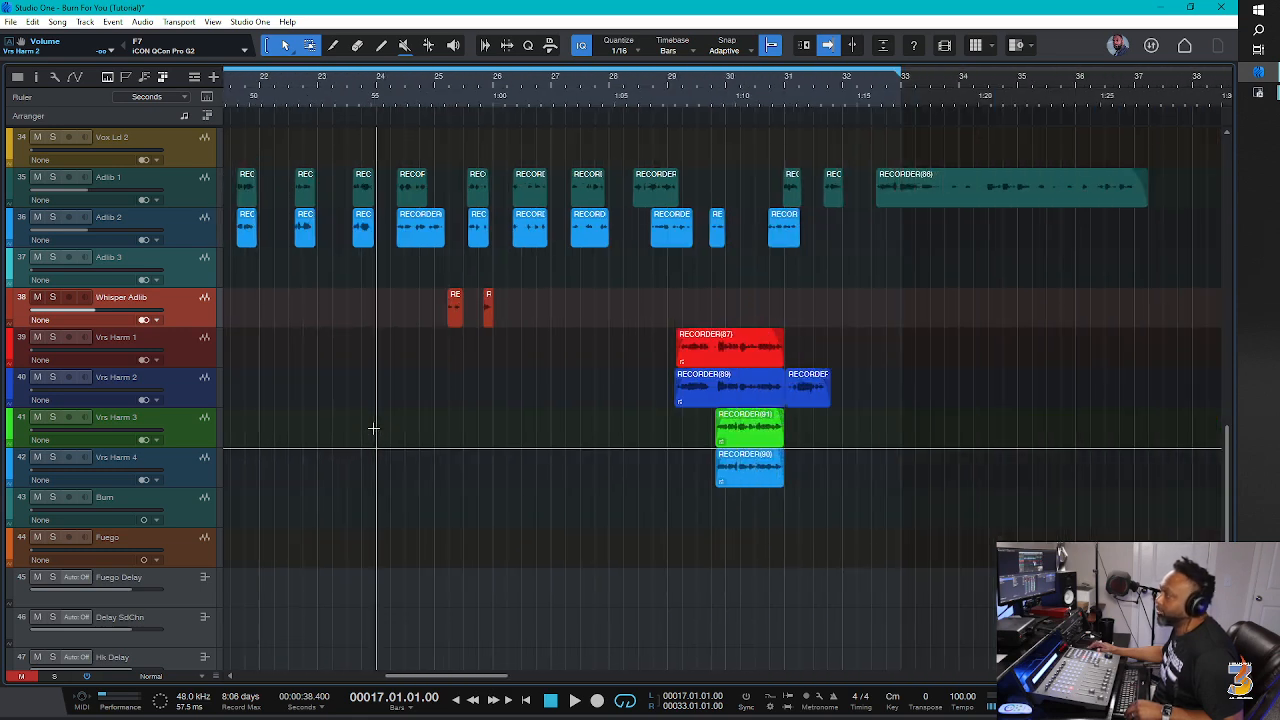
click(434, 90)
key(space)
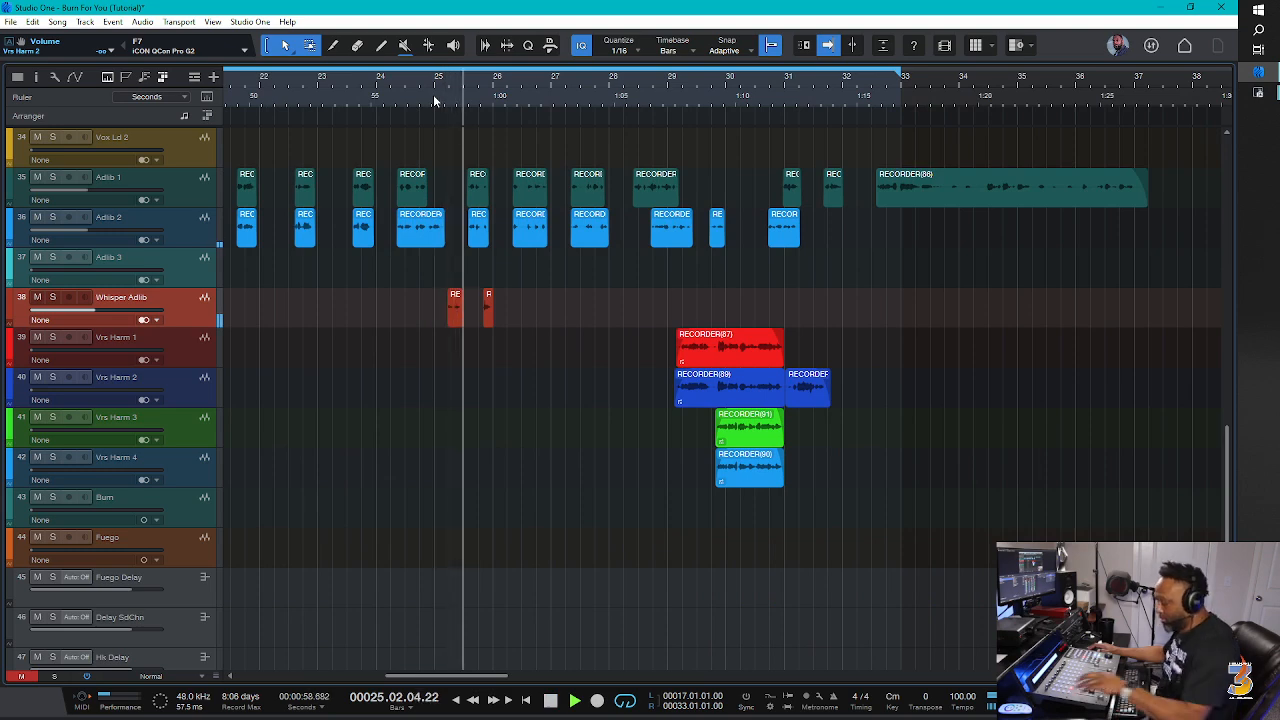
key(s)
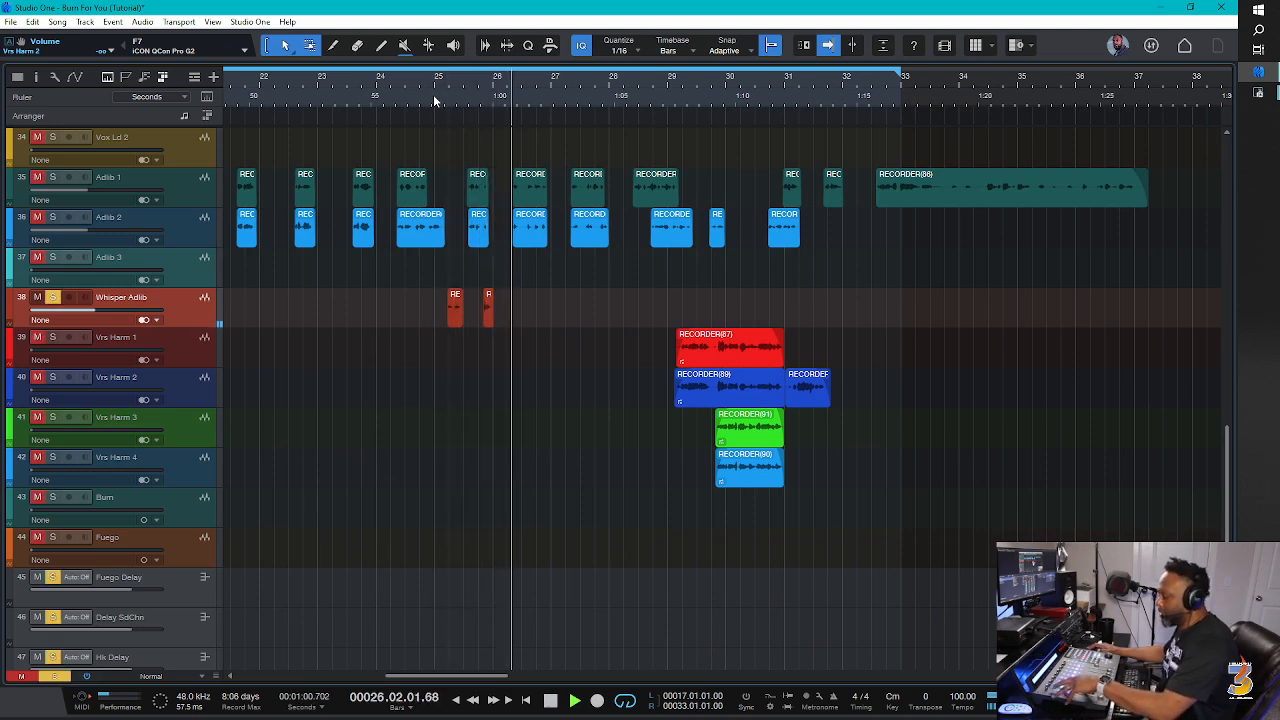
key(s)
key(space)
key(s)
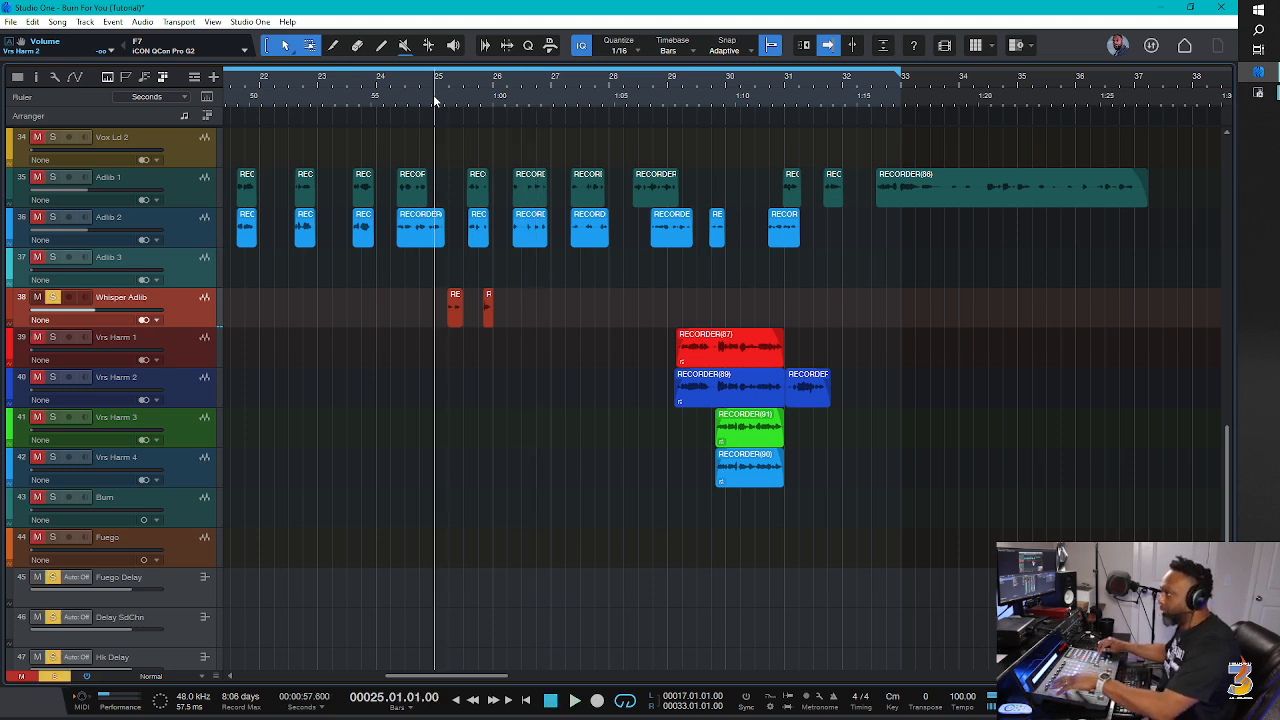
key(space)
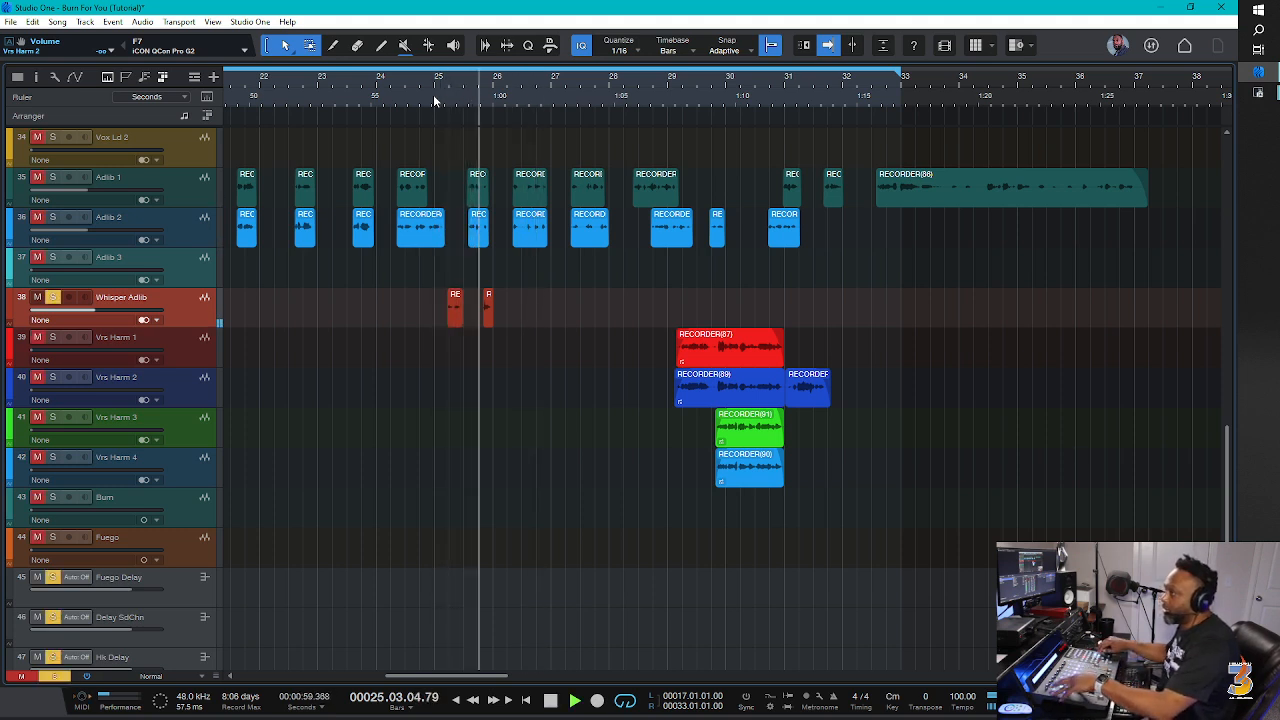
Stop playback, unsolo the Whisper Adlib track and save the song.
key(space)
key(s)
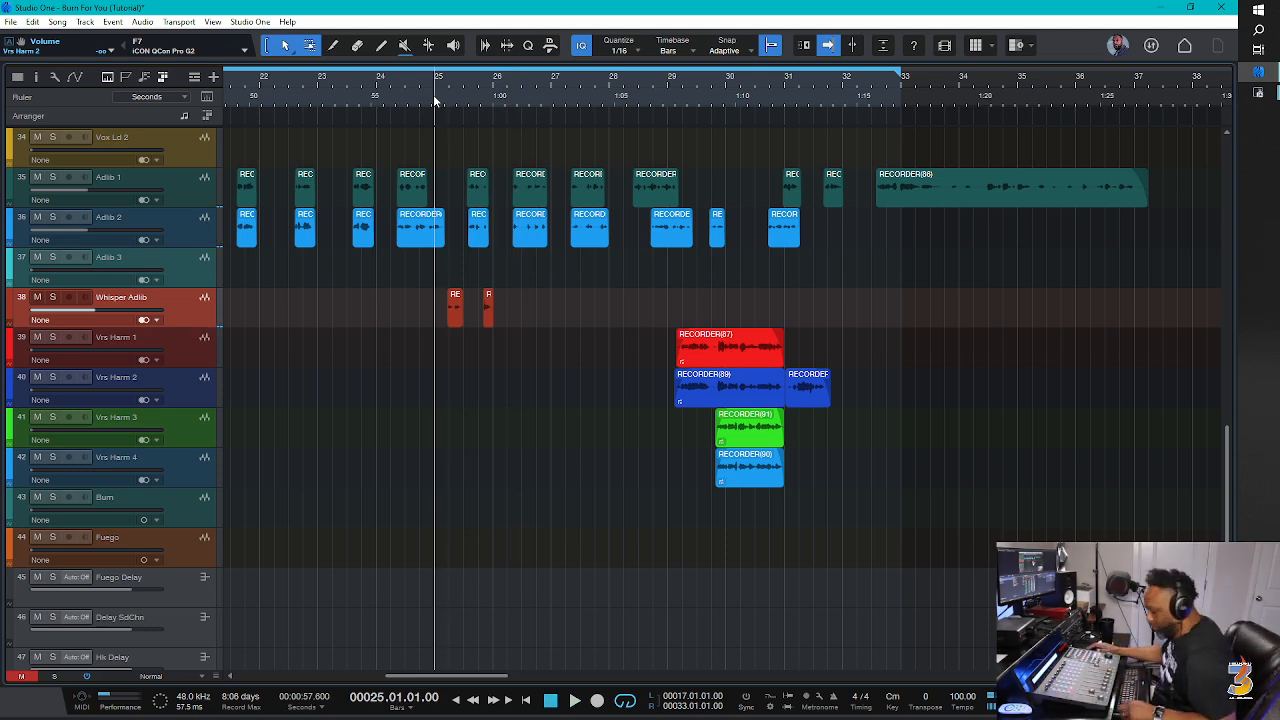
key(ctrl+s)
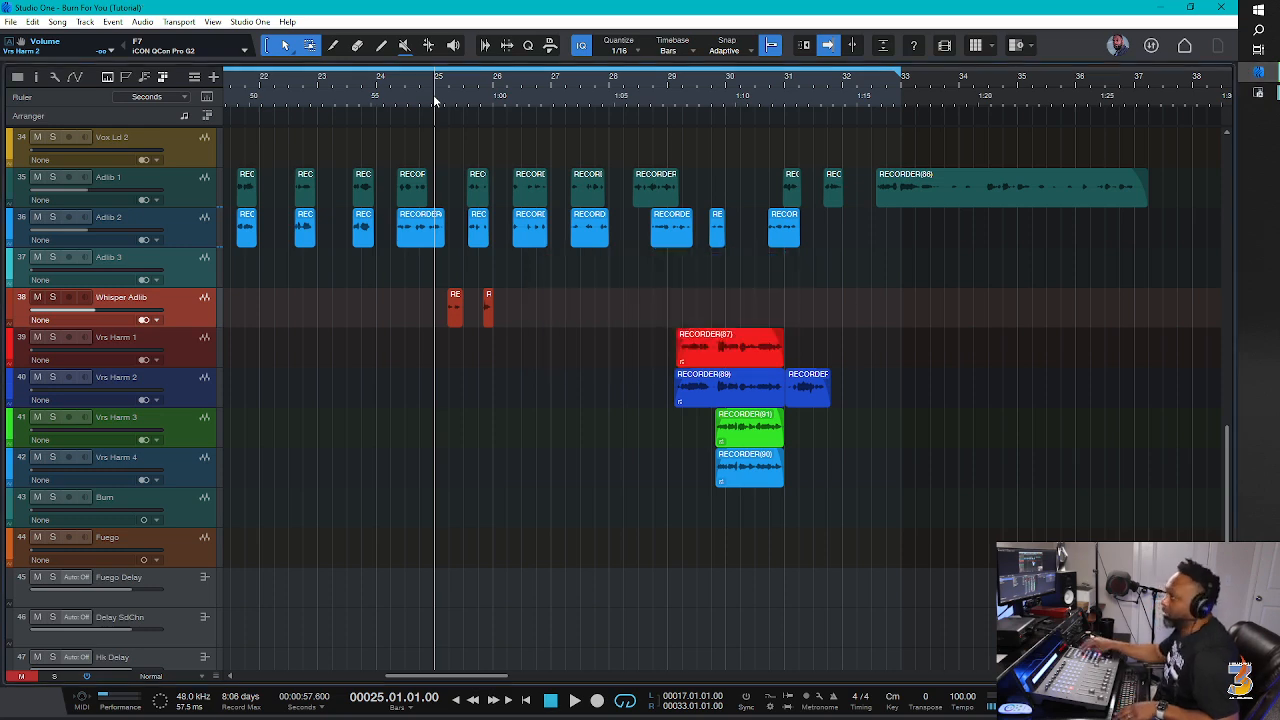
Insert the D16 Repeater delay after the de-esser on the Whisper Adlib channel and show its controls.
key(F3)
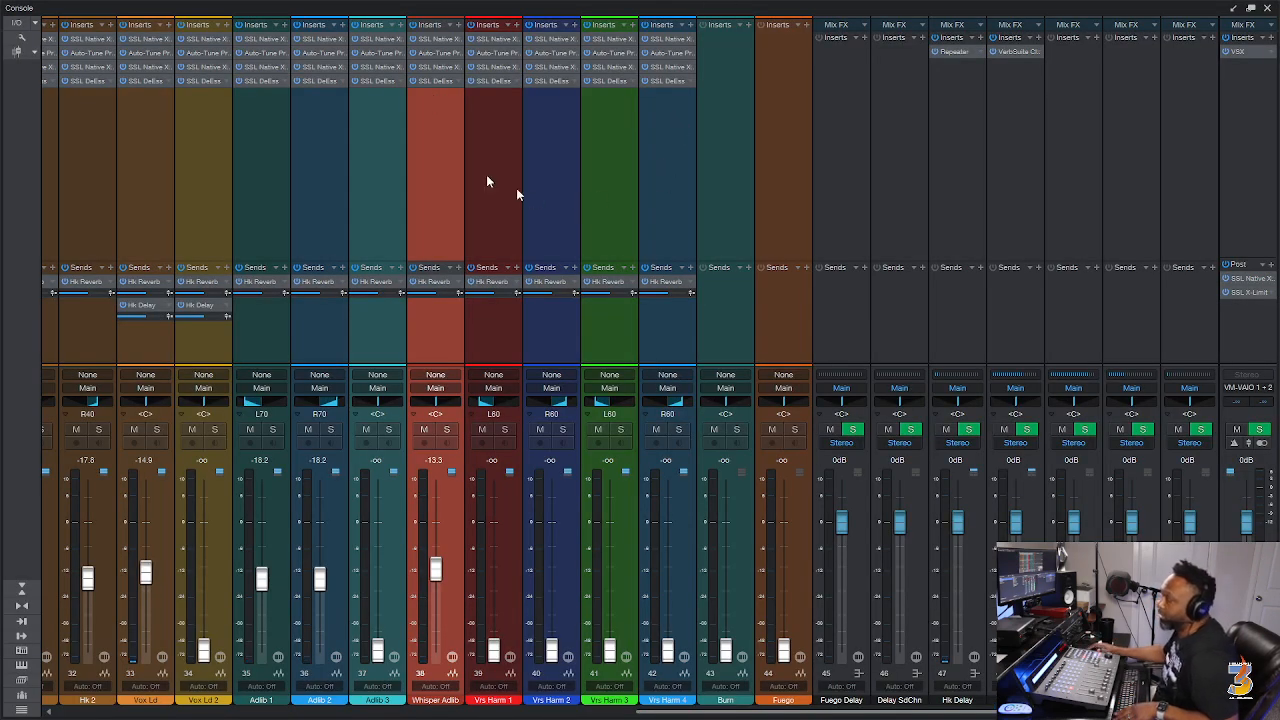
click(459, 25)
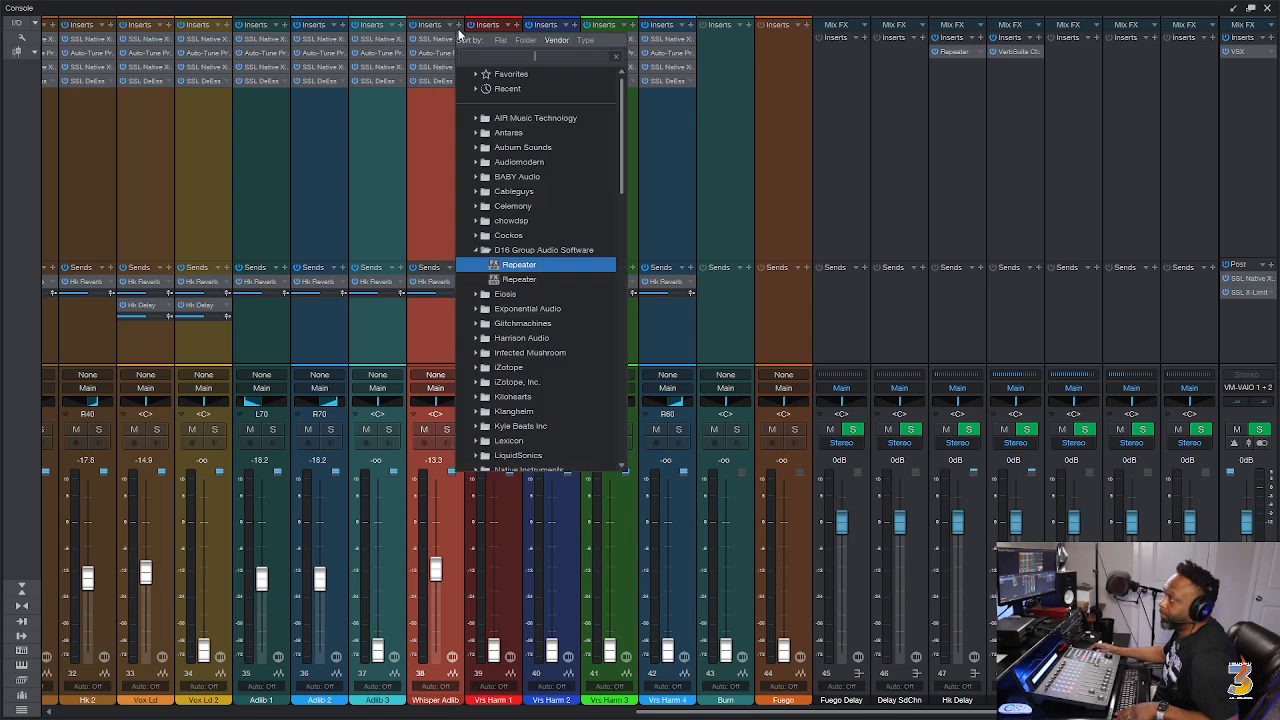
click(519, 279)
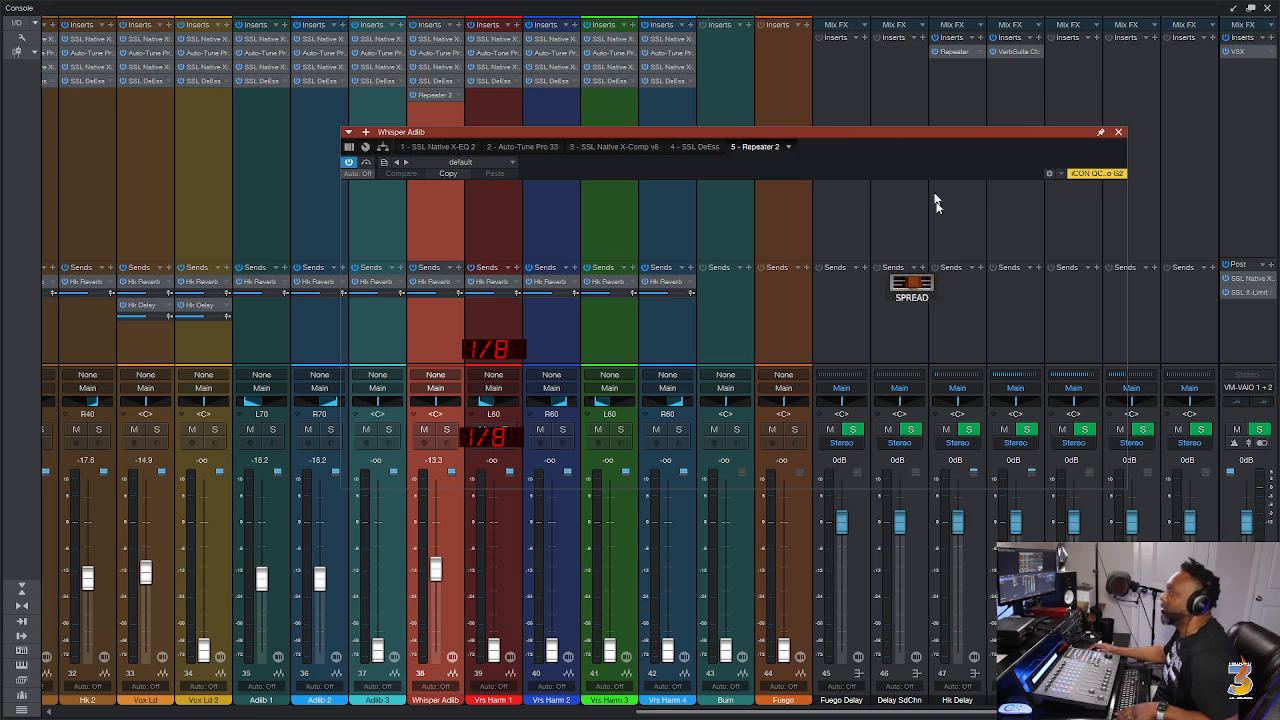
drag(907, 130, 810, 183)
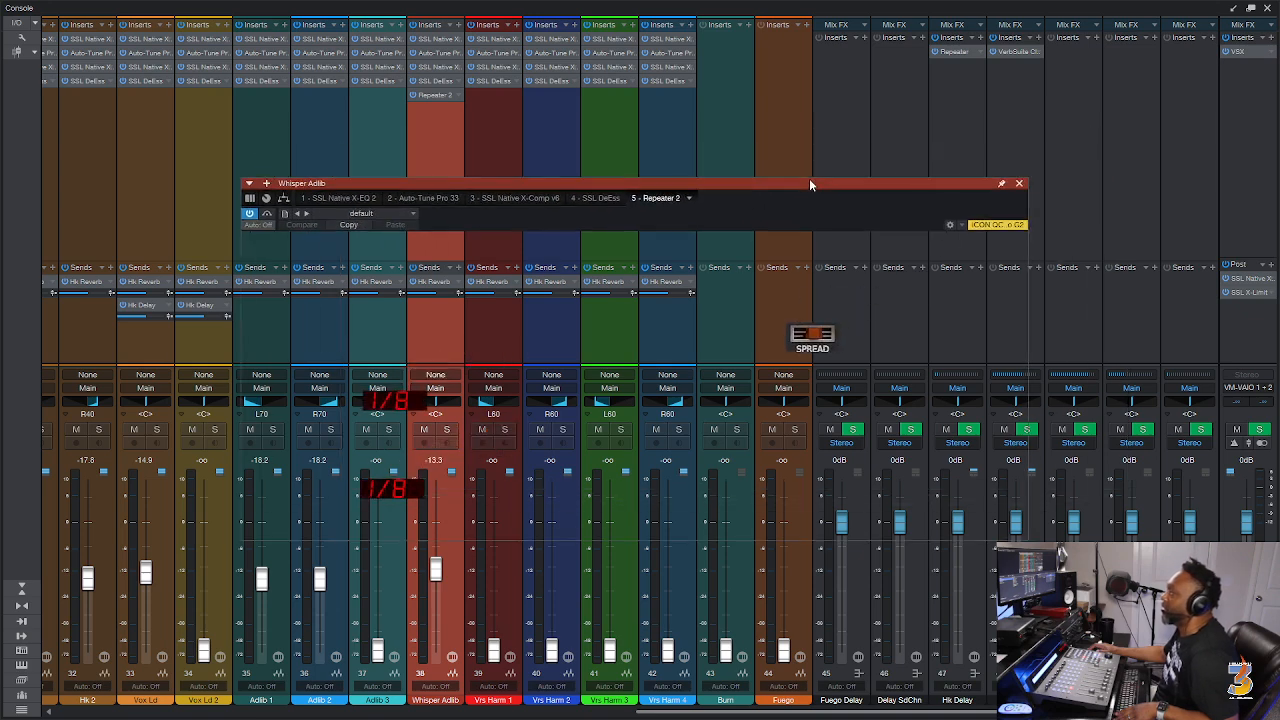
click(1018, 184)
click(431, 95)
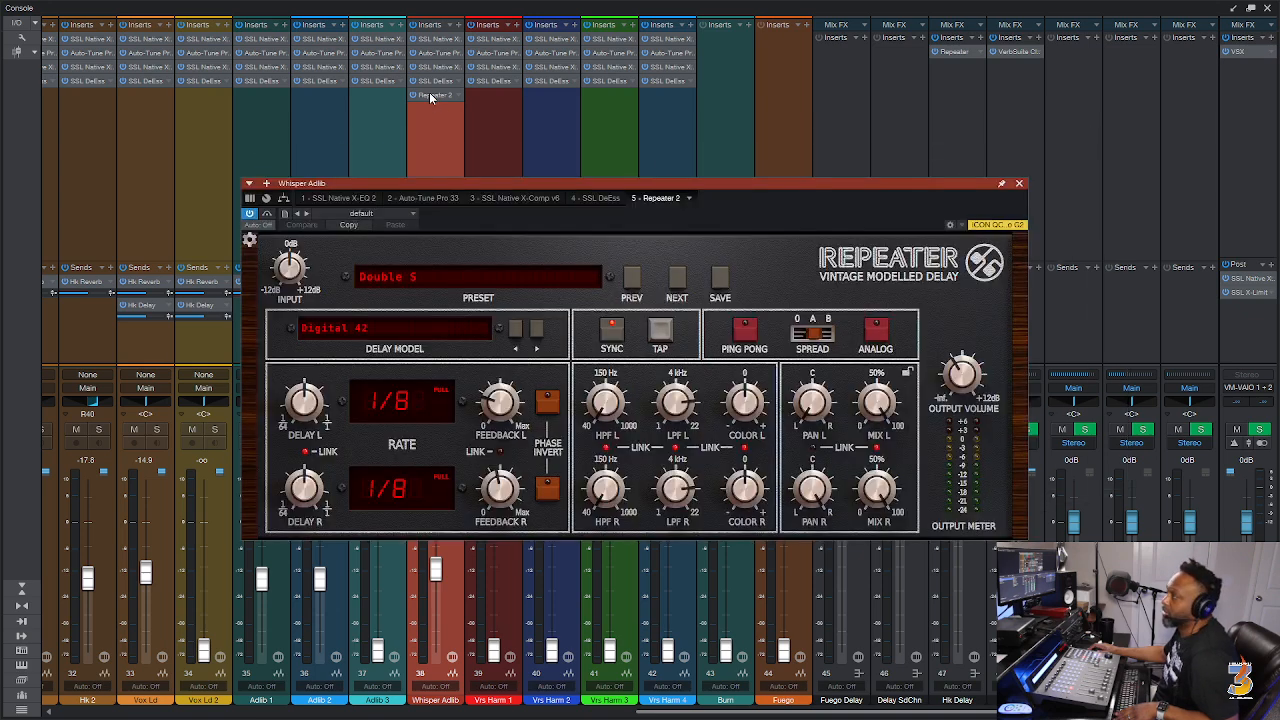
drag(755, 184, 698, 121)
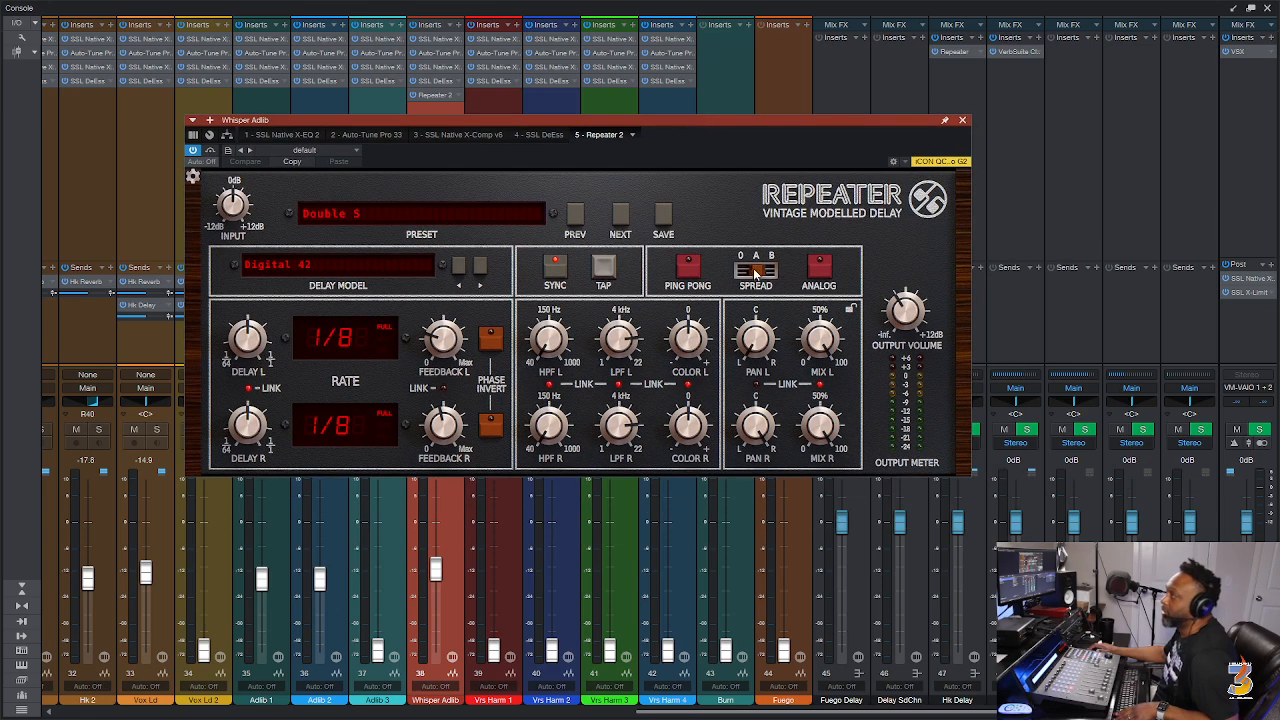
Set Repeater's spread to B, try a 1/4 delay rate on both sides and adjust the linked feedback.
drag(757, 270, 780, 276)
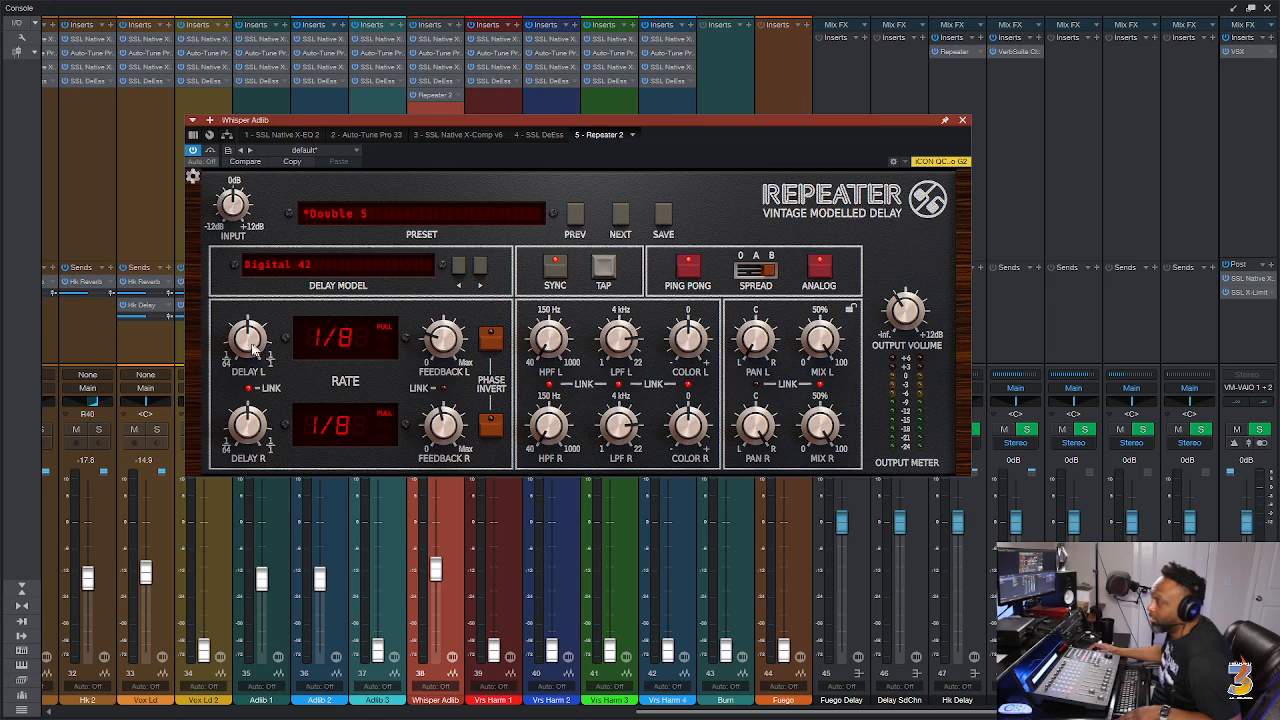
drag(250, 337, 252, 328)
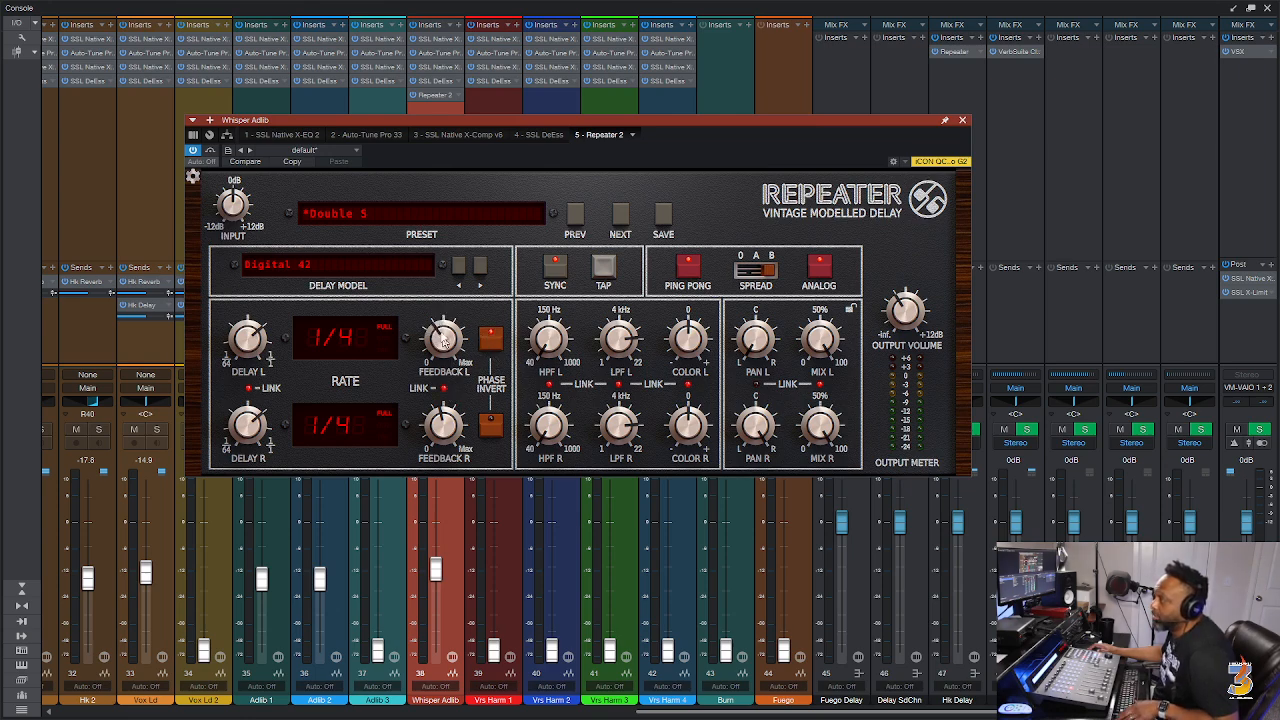
mouse_move(443, 328)
mouse_down()
mouse_move(455, 334)
mouse_move(455, 321)
mouse_up()
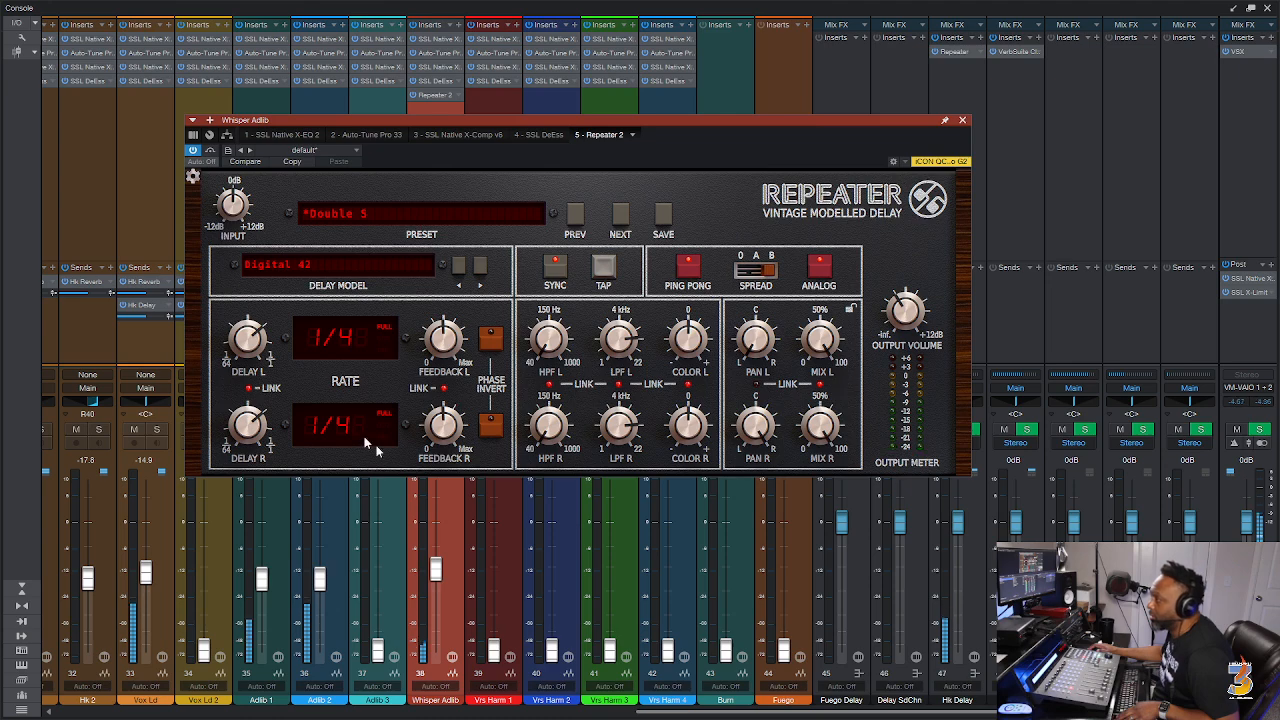
Set both Repeater delay rates to 1/8, fine-tune the output volume by ear and close the plug-in.
drag(250, 336, 252, 350)
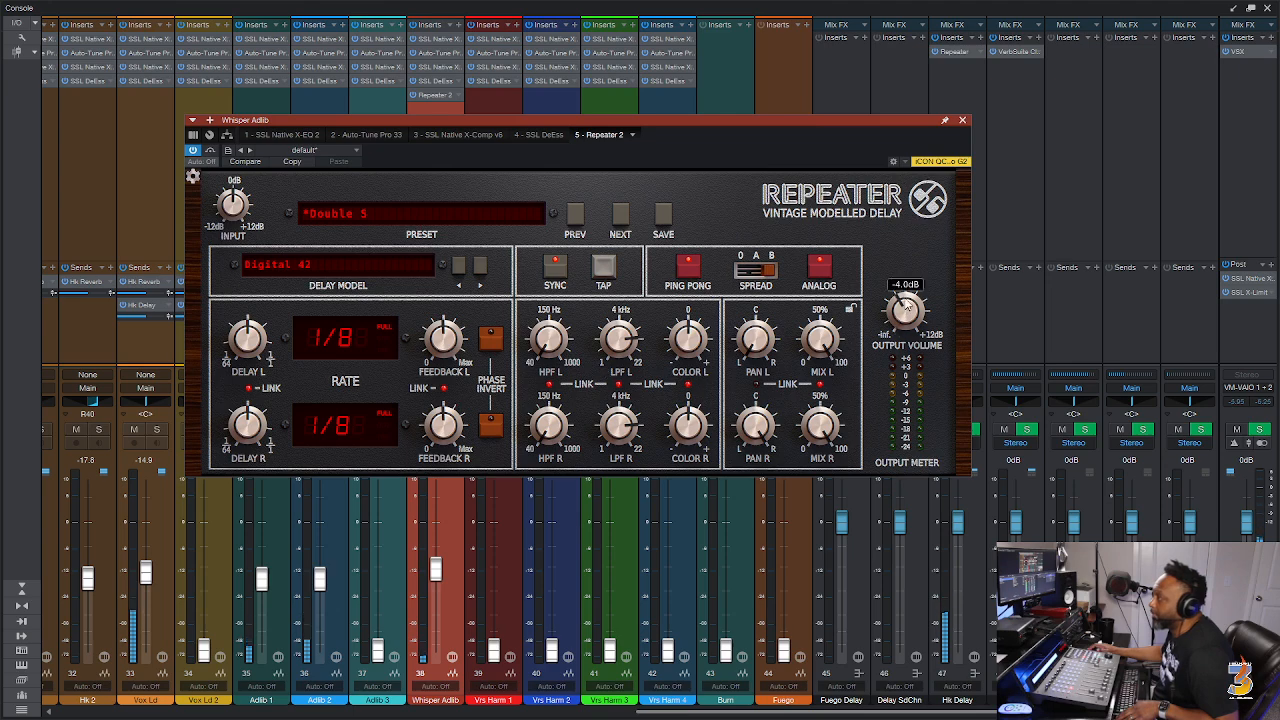
drag(903, 309, 915, 275)
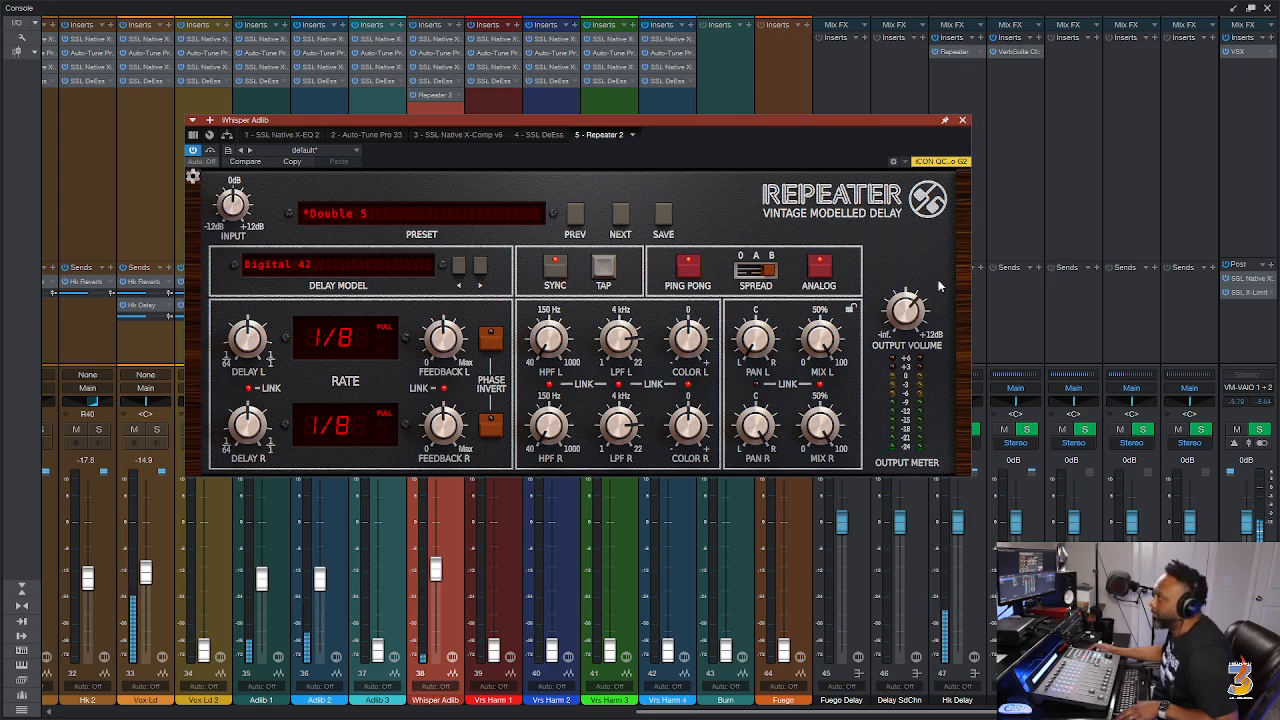
drag(904, 300, 901, 315)
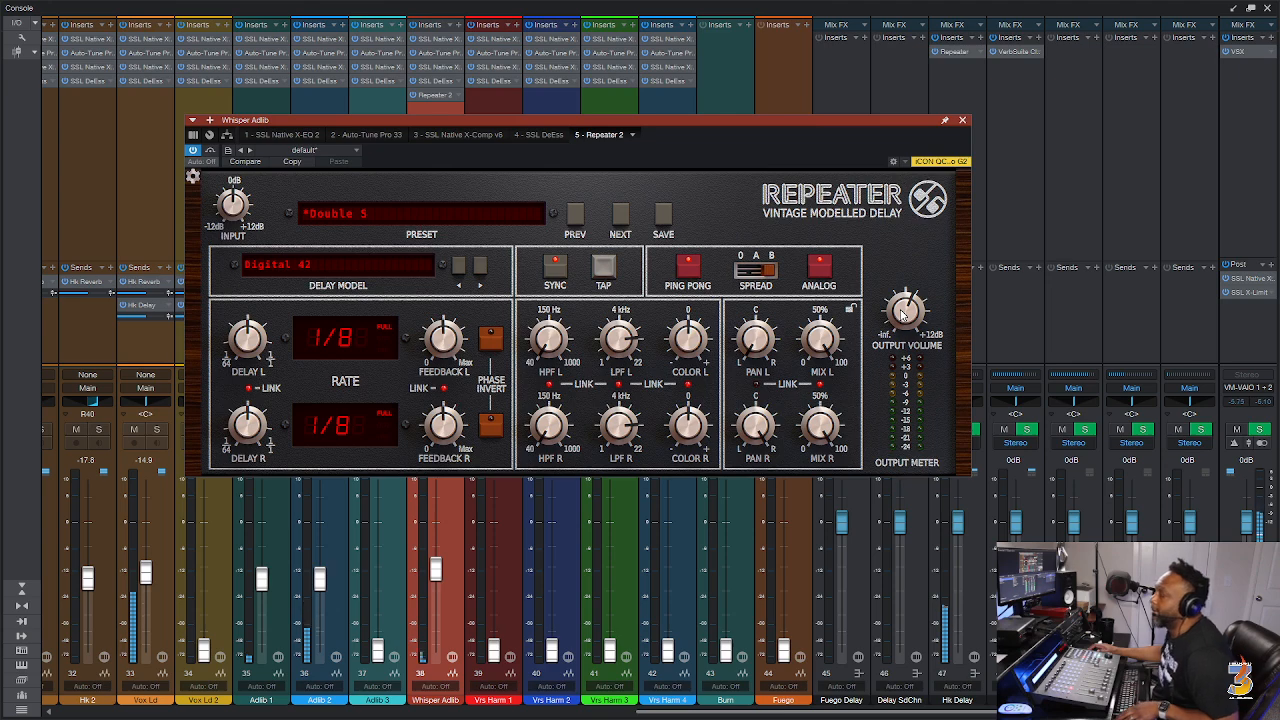
click(962, 121)
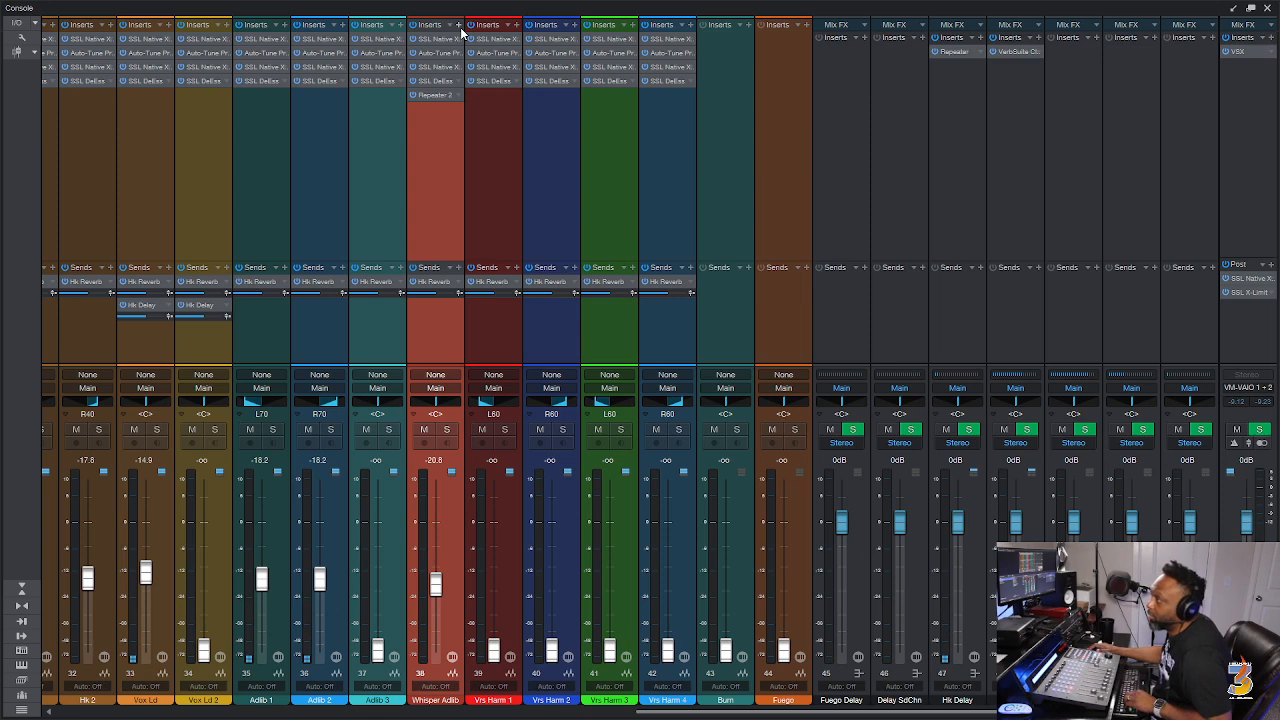
Balance the Whisper Adlib at about -23.7 dB with its Hk Reverb send, save the song and stop playback.
mouse_move(445, 298)
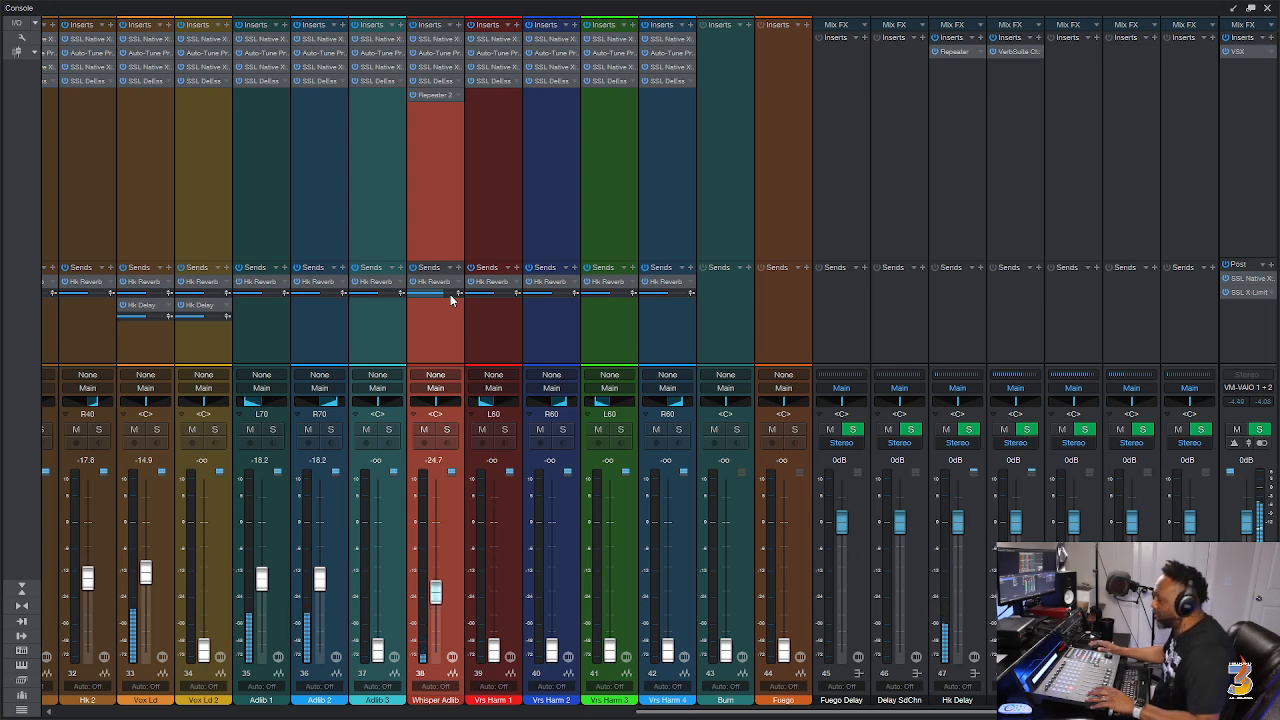
key(ctrl+s)
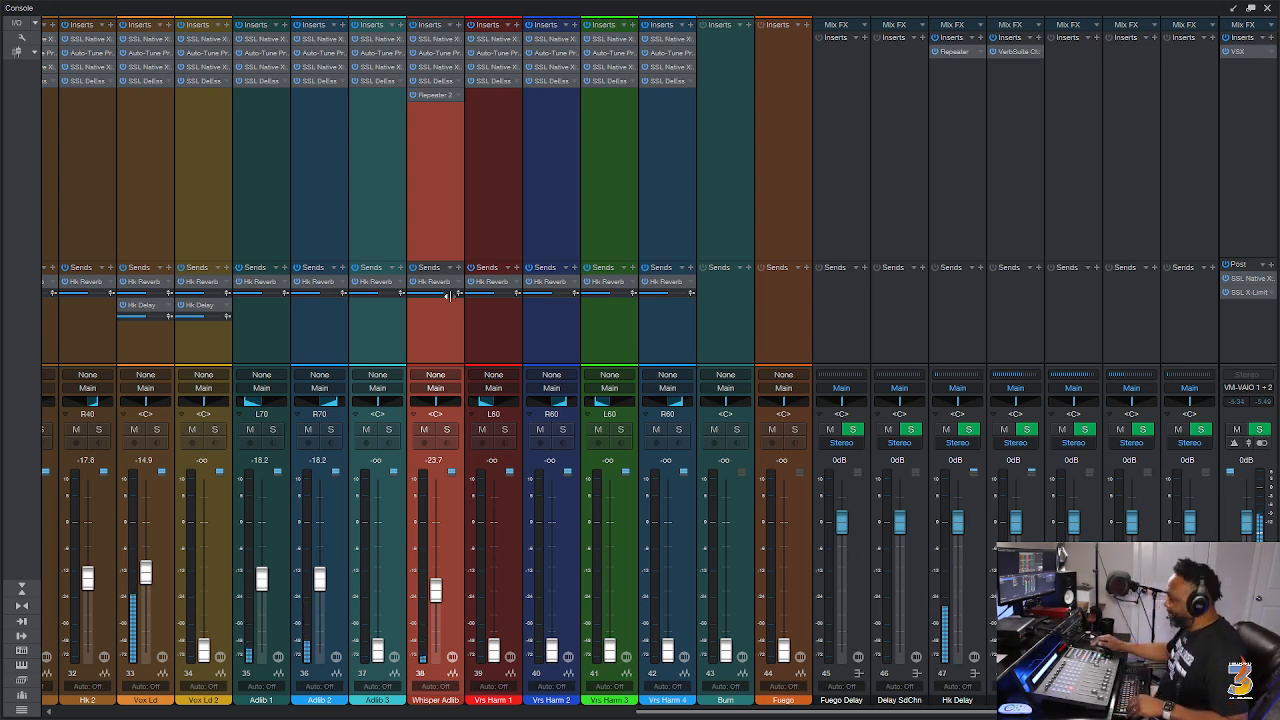
key(F3)
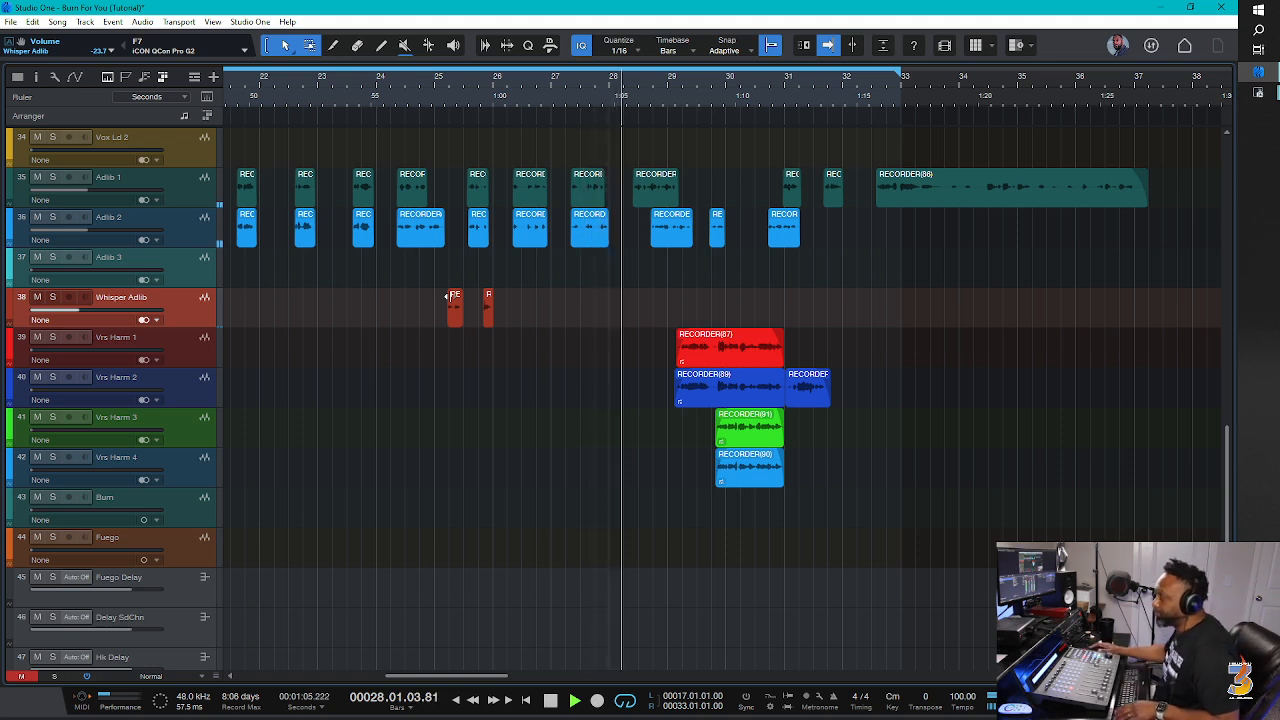
key(ctrl+s)
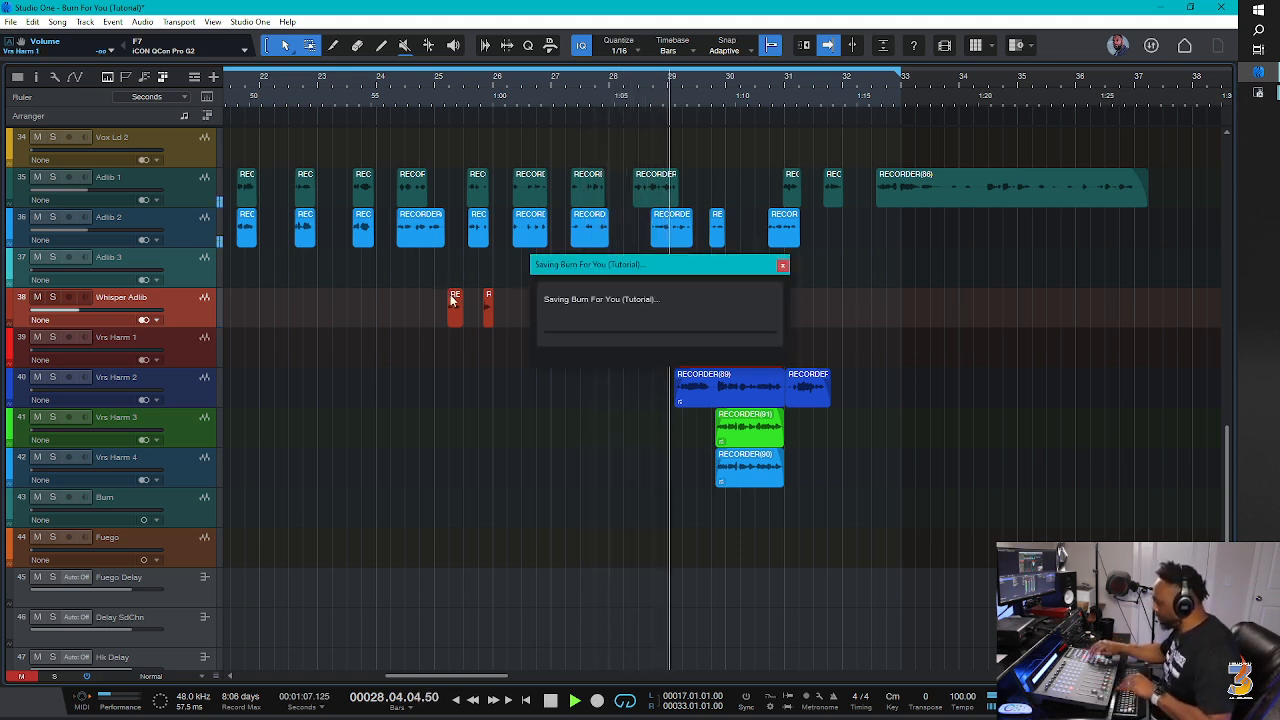
key(space)
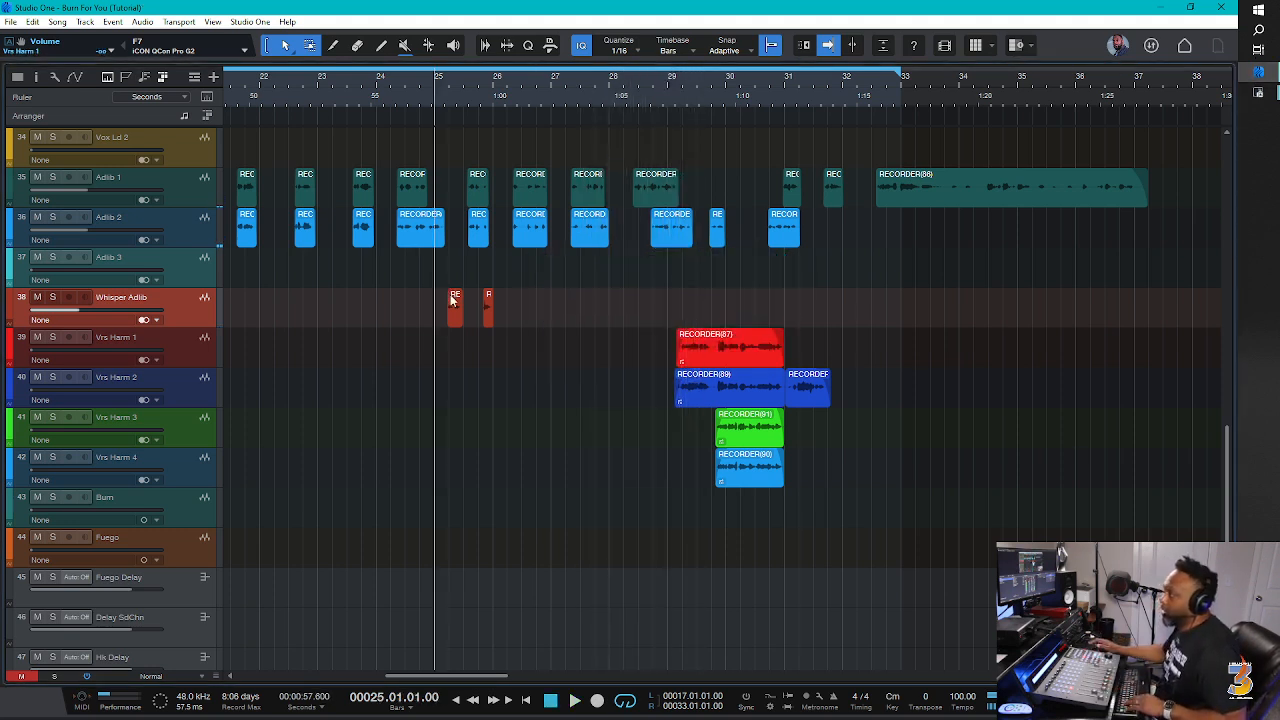
Copy Adlib 2's SSL Native X-EQ 2 to all four verse harmony channels, Vrs Harm 1 to 4.
key(F3)
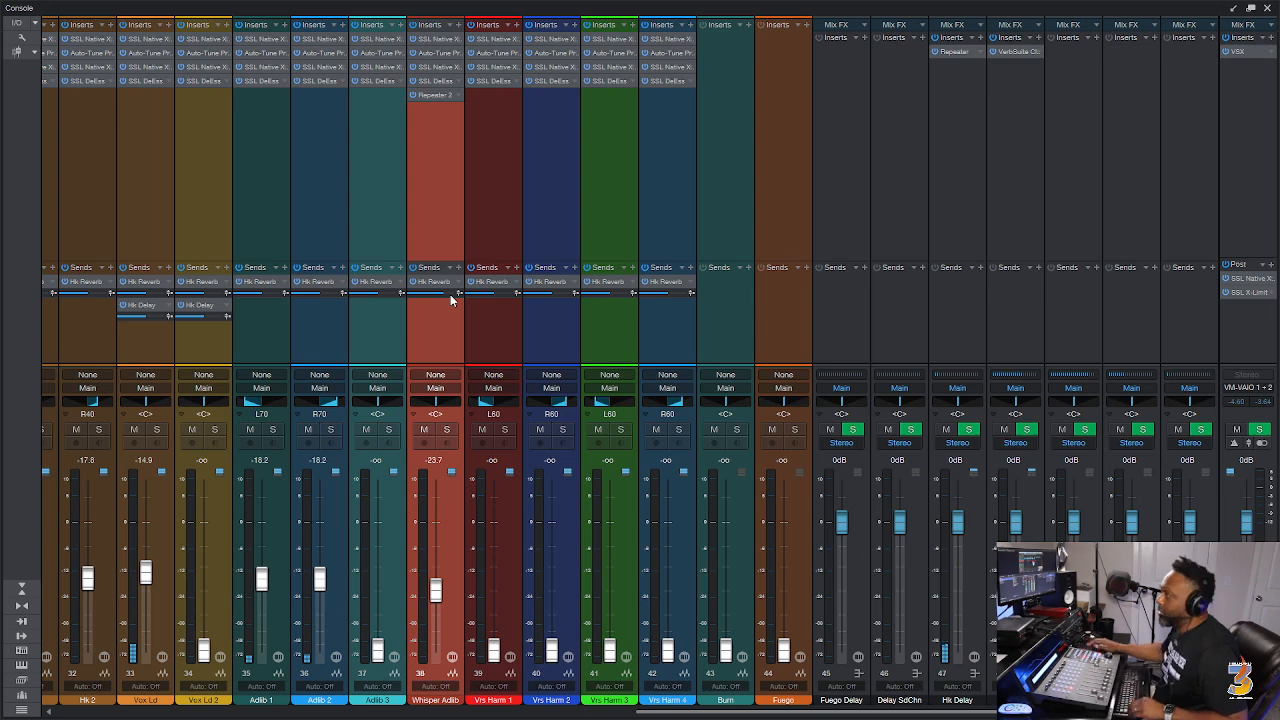
click(540, 272)
key(F3)
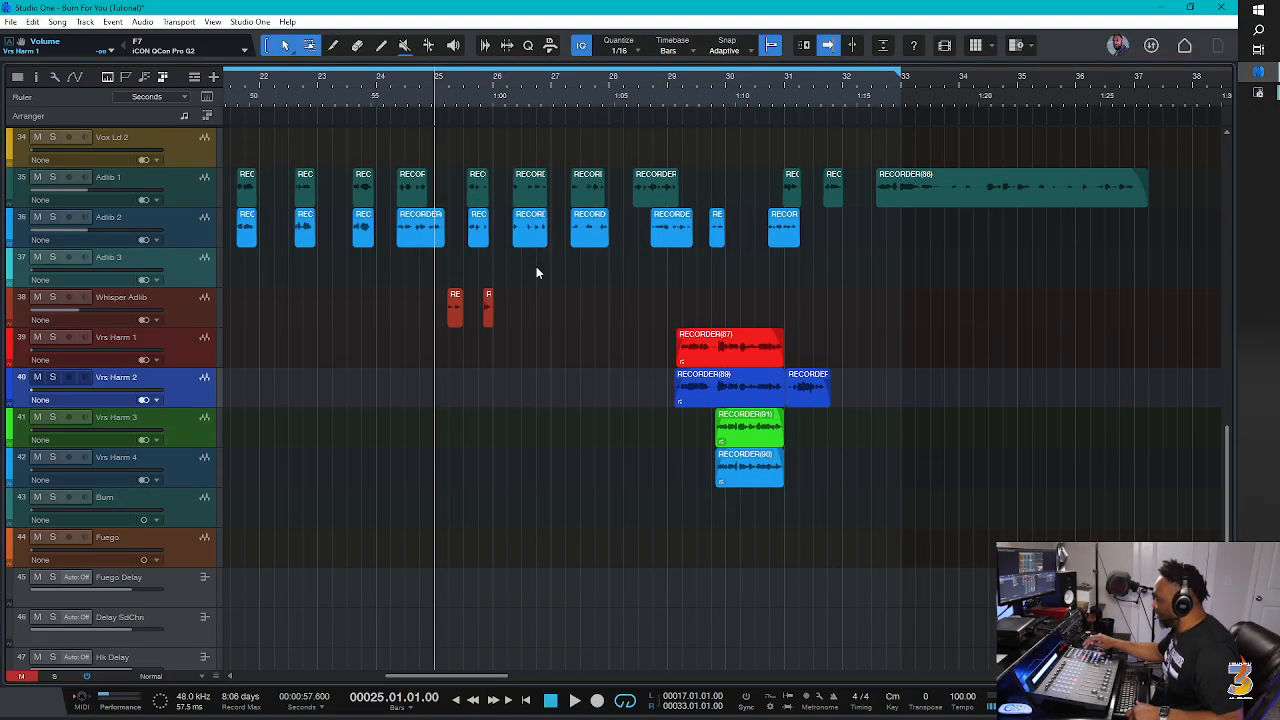
key(Up)
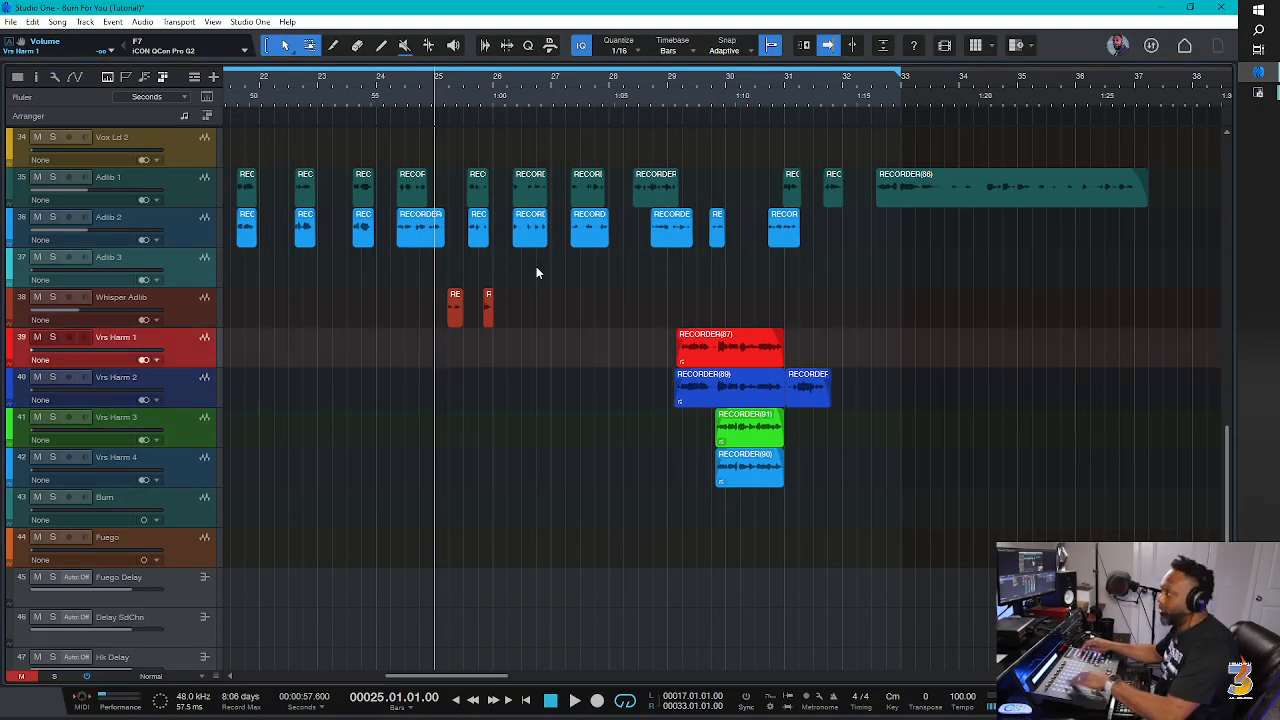
key(F3)
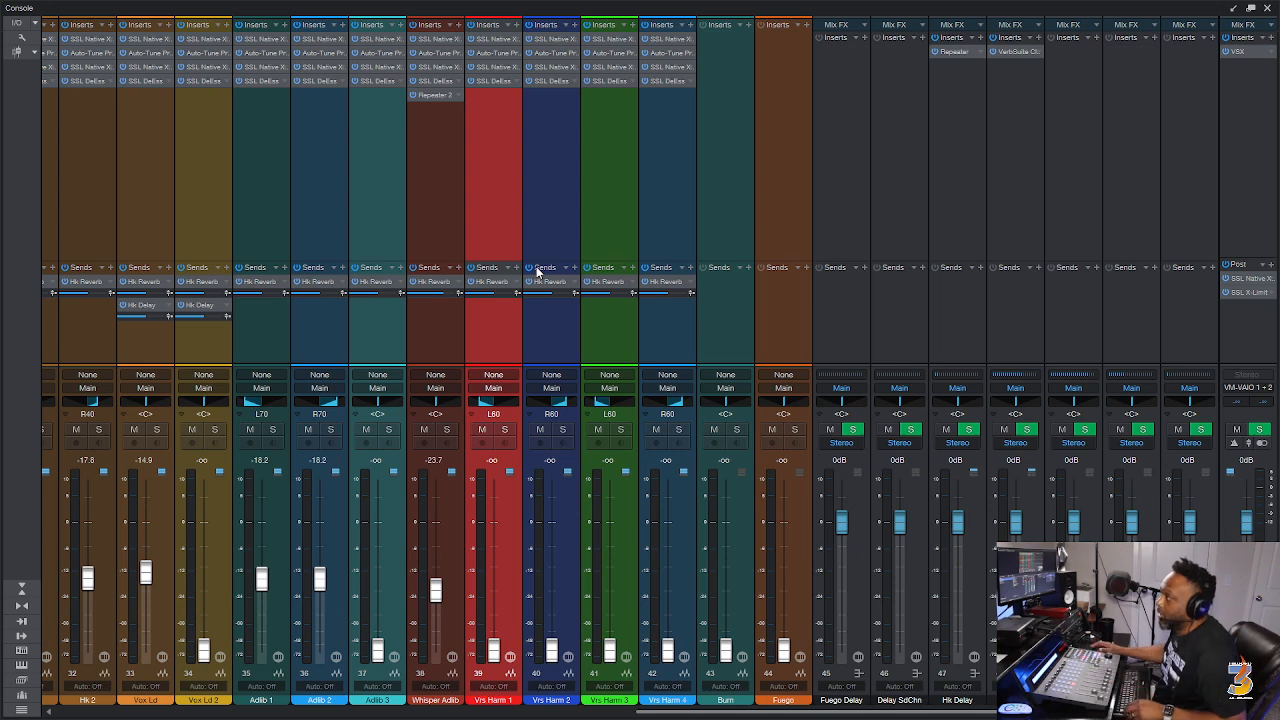
shift+click(675, 204)
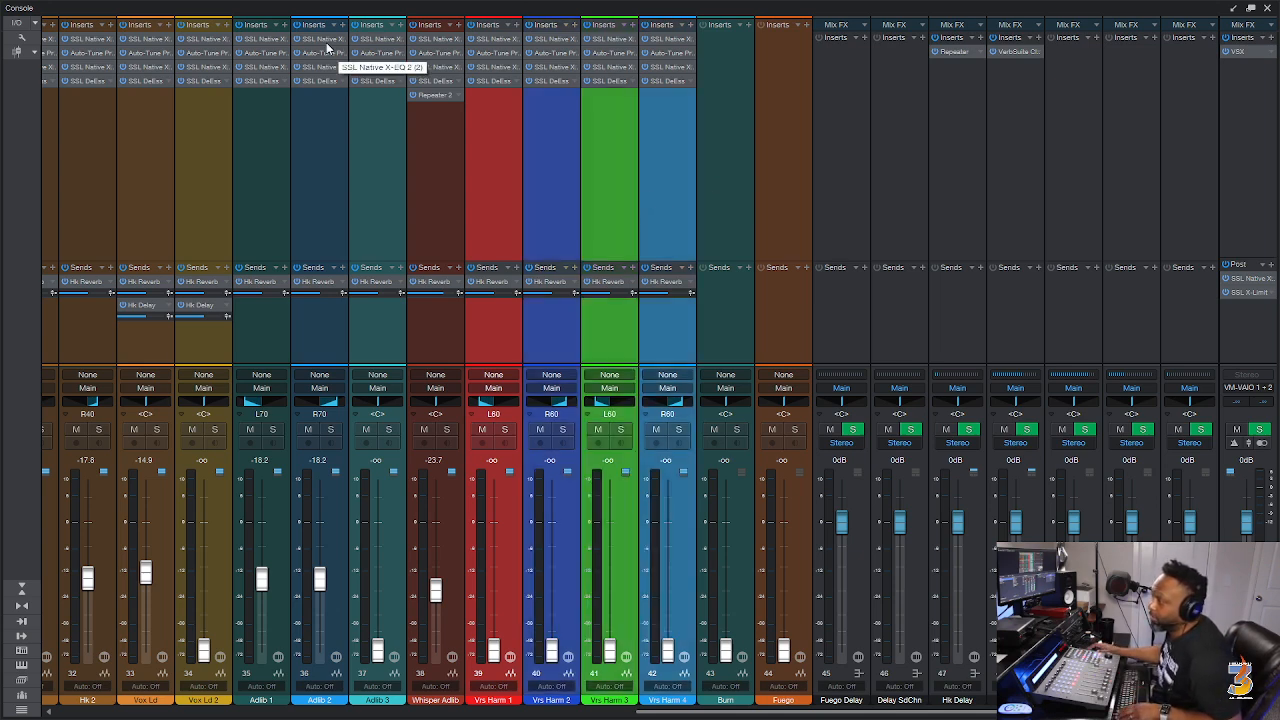
drag(326, 42, 486, 41)
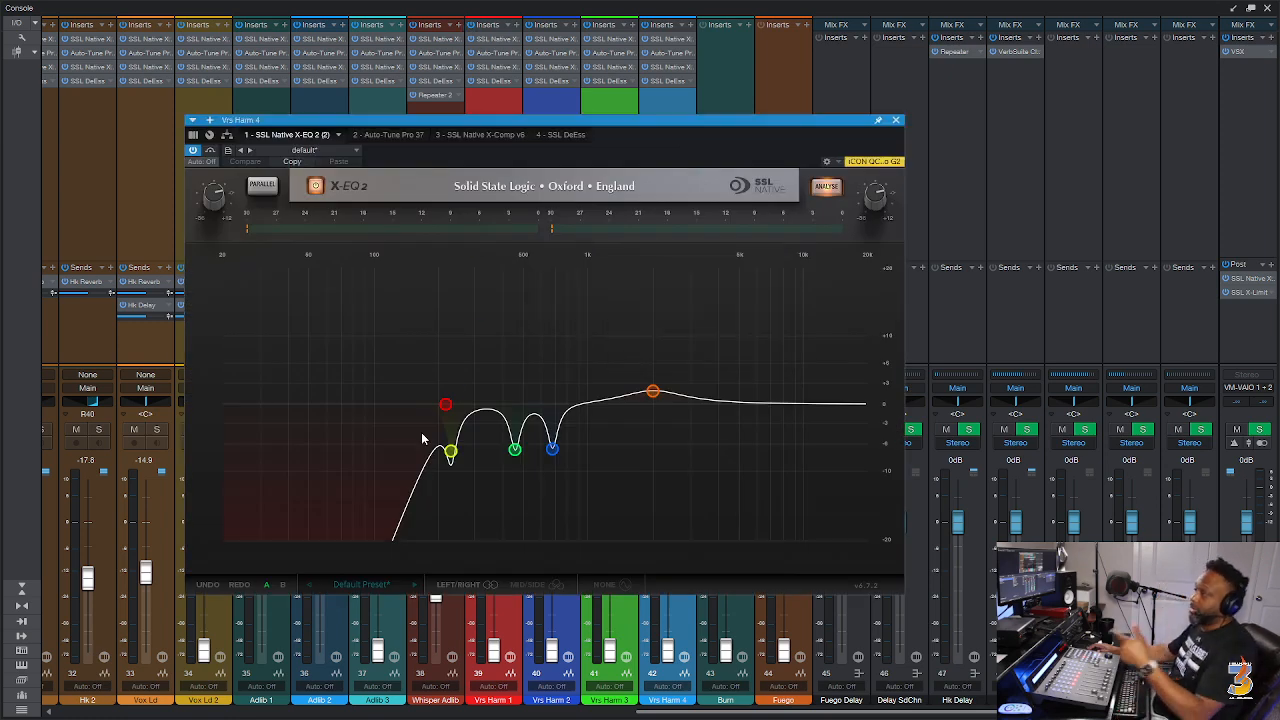
click(896, 121)
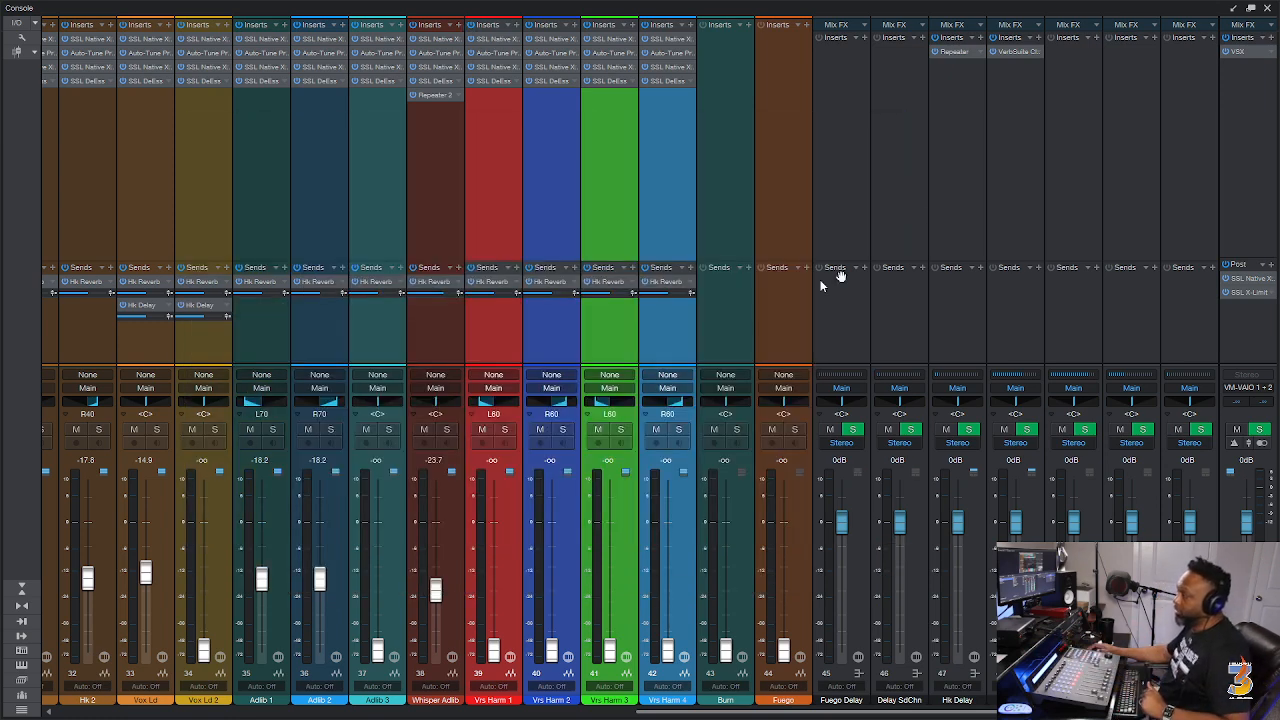
Lower Whisper Adlib to about -26 dB and bring up the Vrs Harm 1 to 4 faders during playback.
click(776, 361)
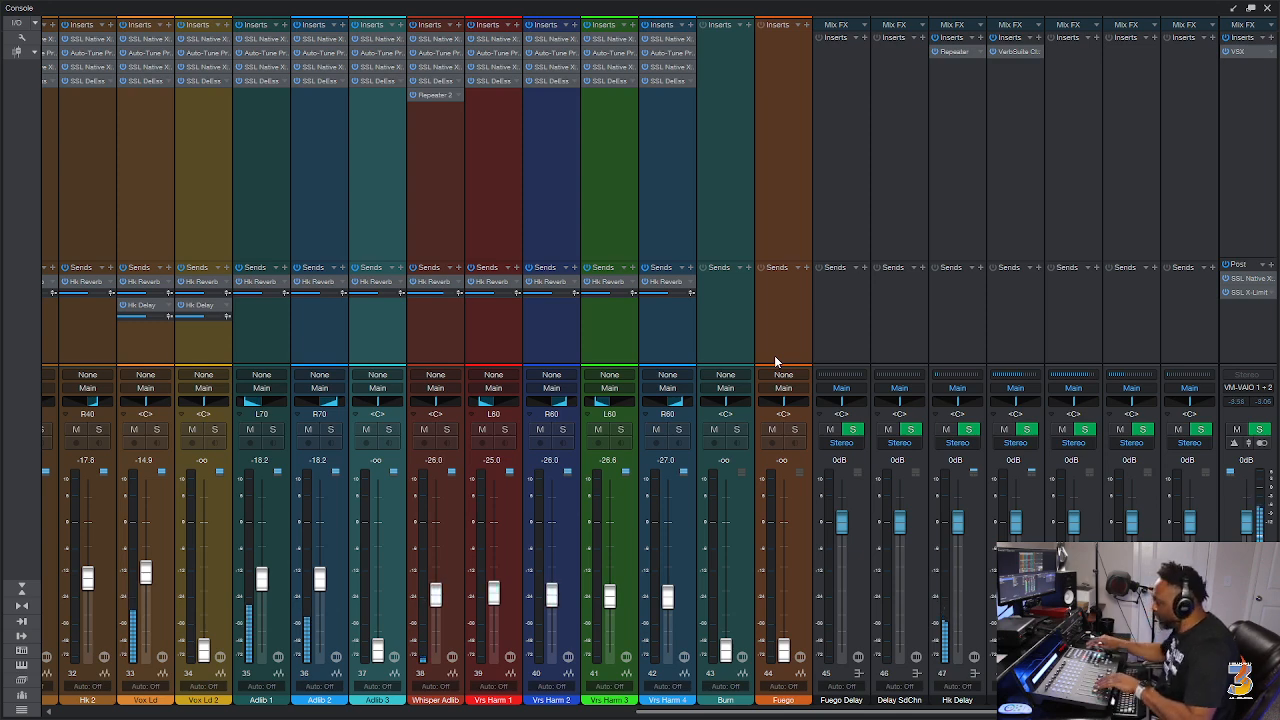
key(F3)
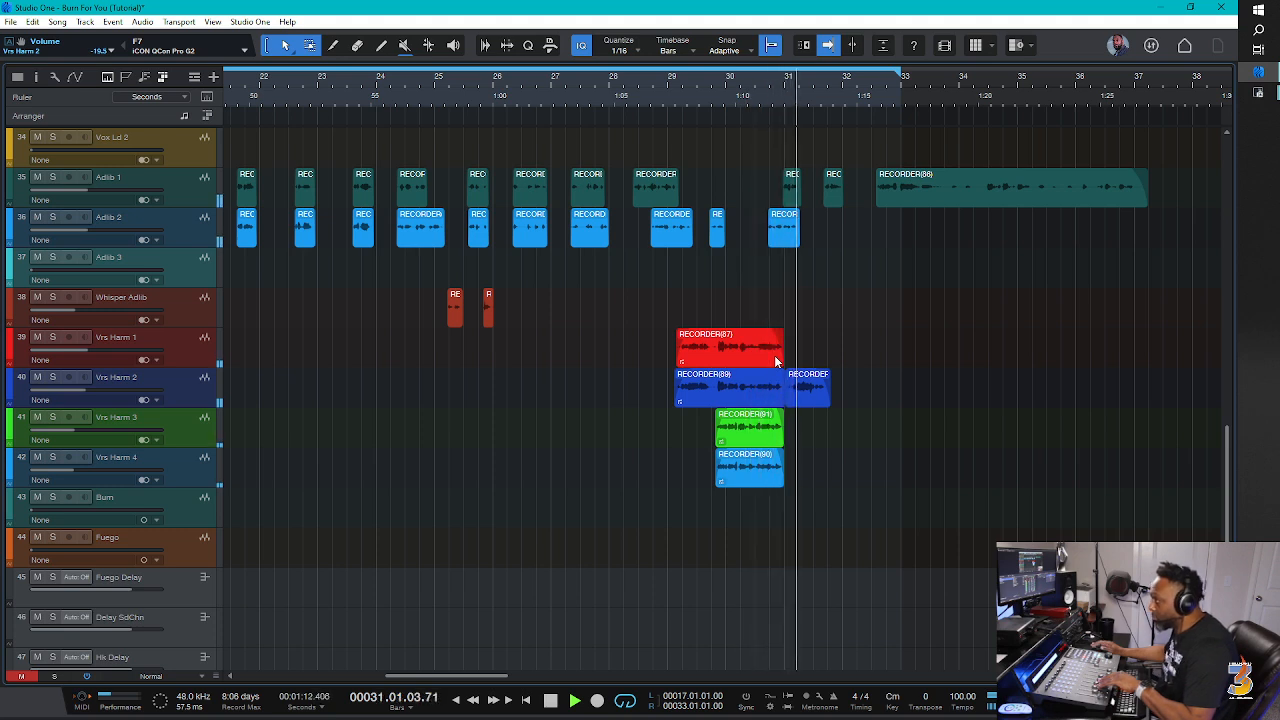
key(space)
Replay the harmonies around bar 29 and raise Vrs Harm 1 to 4 to about -17.2, -17.2, -18.8 and -19.2 dB.
key(space)
key(space)
key(Page_Down)
key(Page_Down)
key(Page_Down)
key(Page_Down)
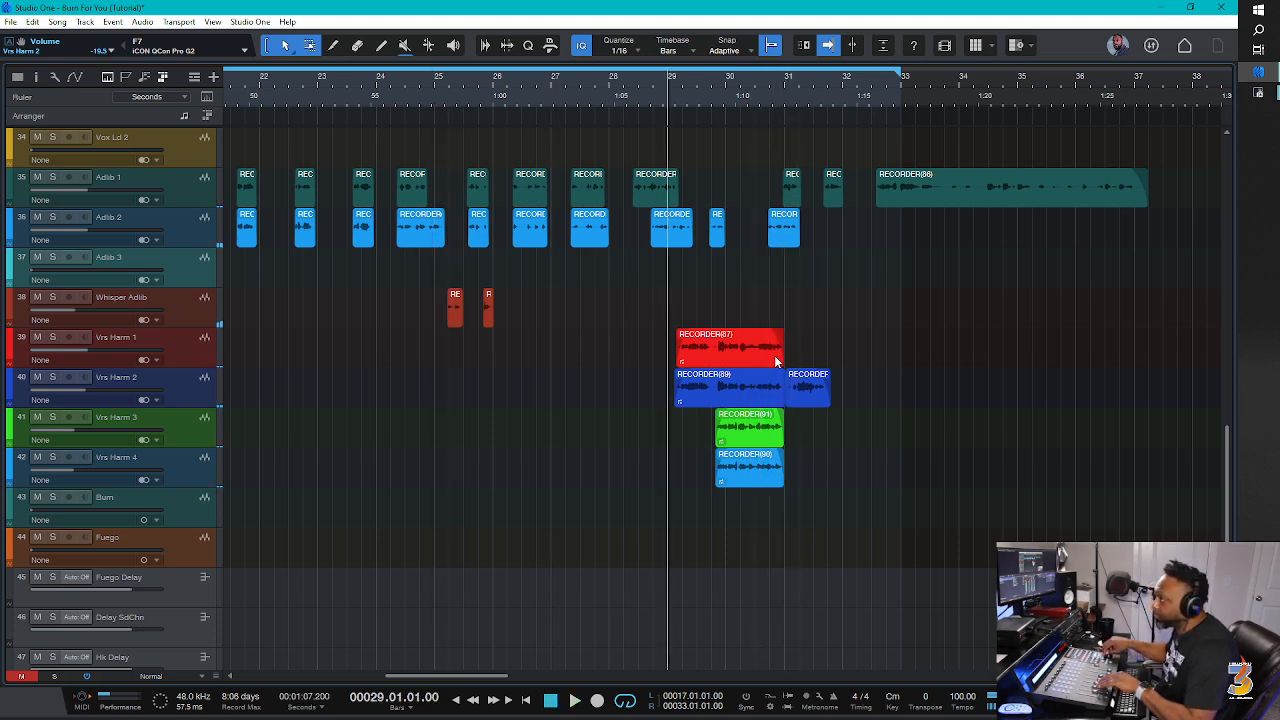
key(Page_Up)
key(space)
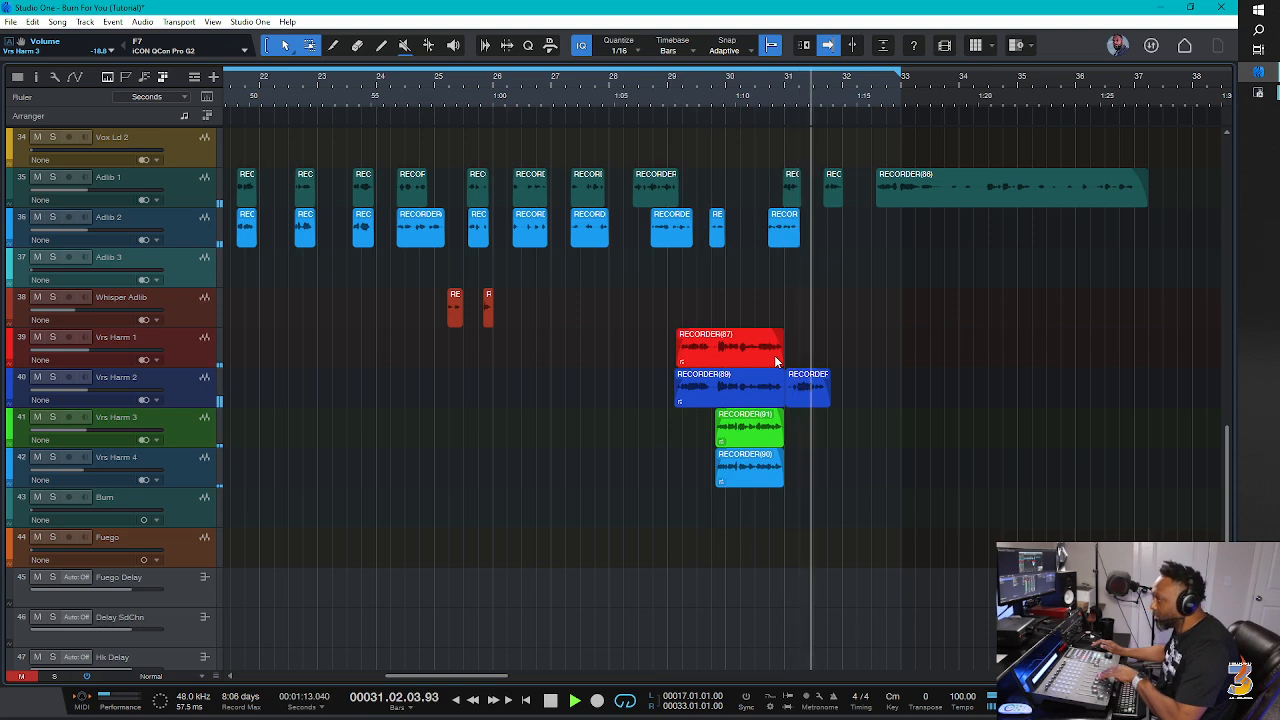
key(F3)
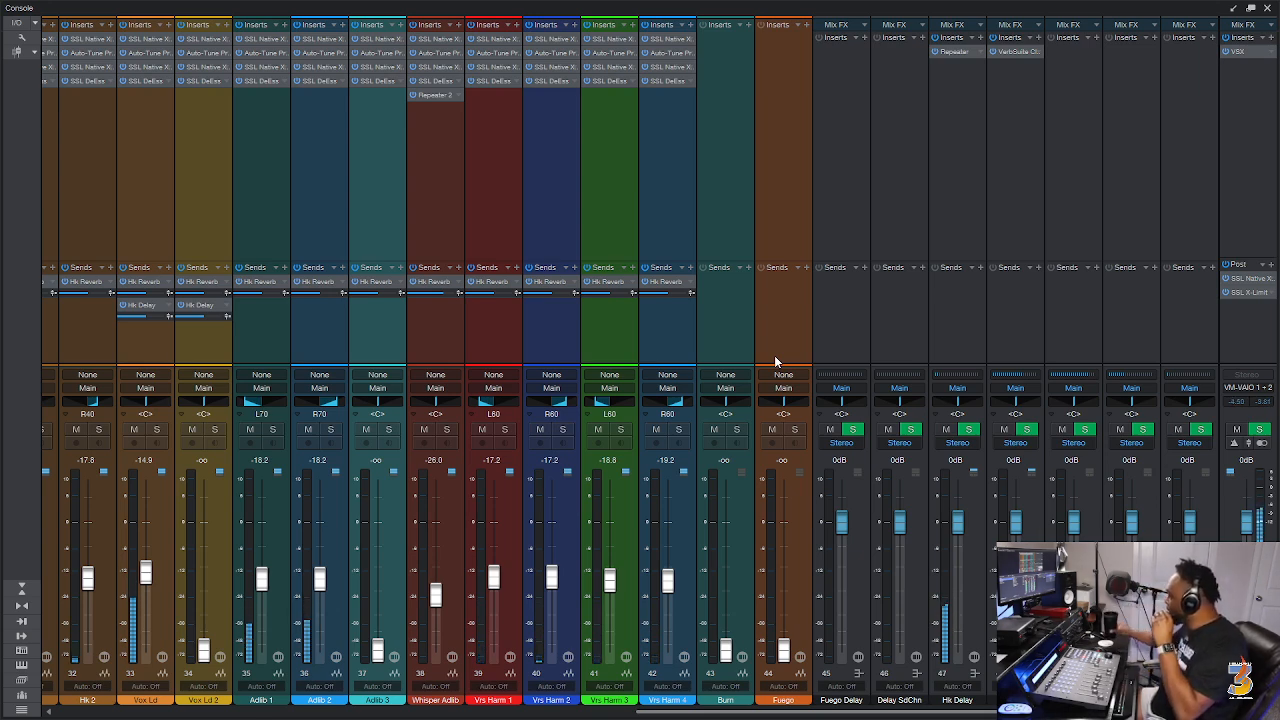
Save the song and show the vocal clips beyond bar 33 in the arrangement.
key(F3)
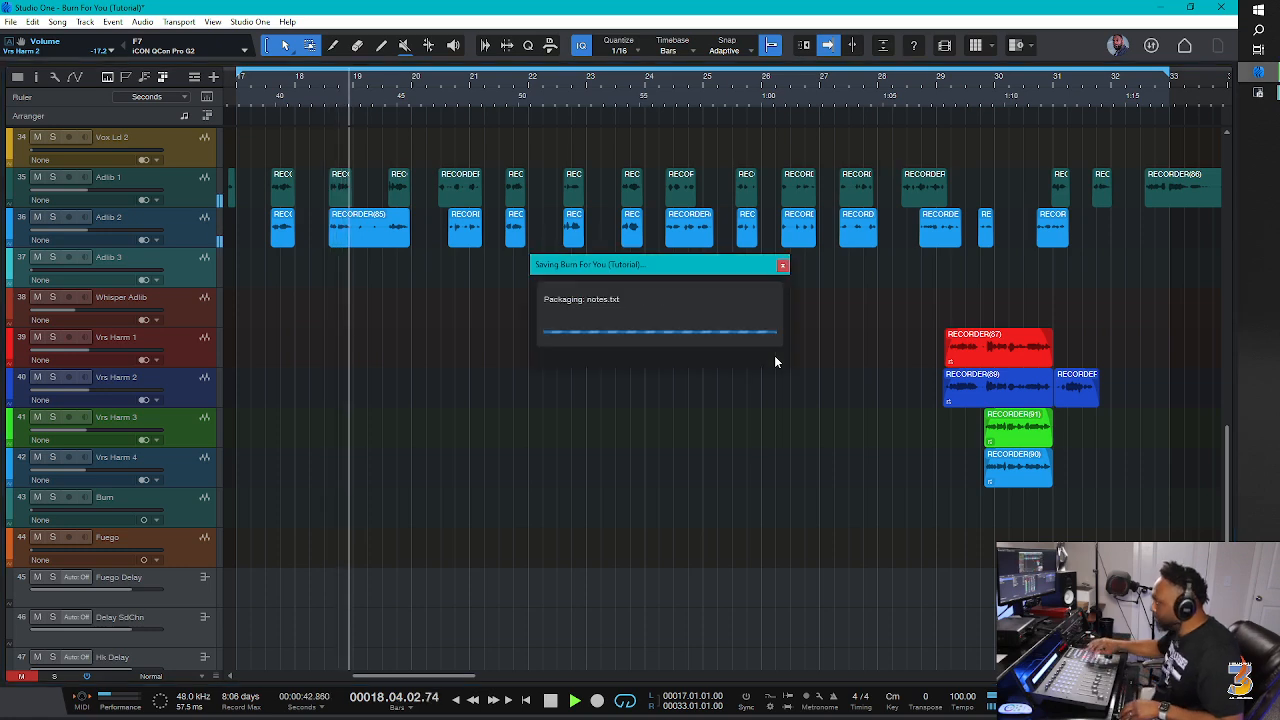
scroll(668, 373, down, 3)
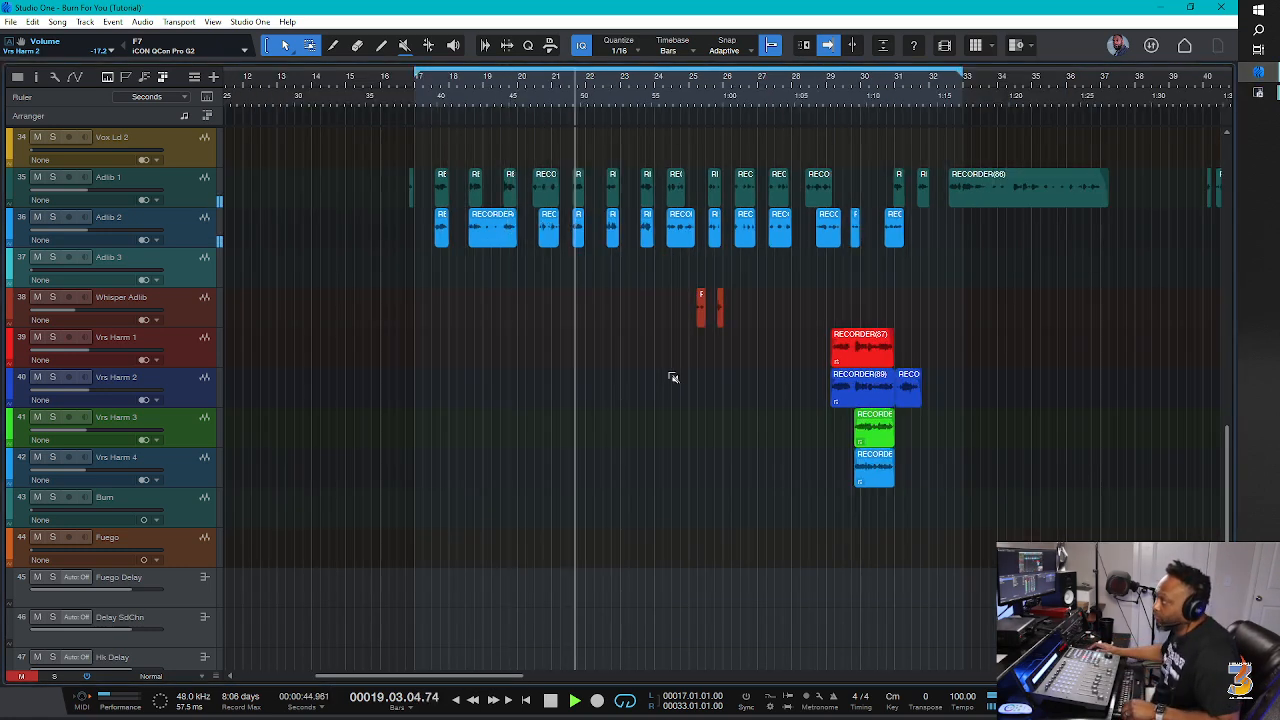
scroll(668, 373, right, 2)
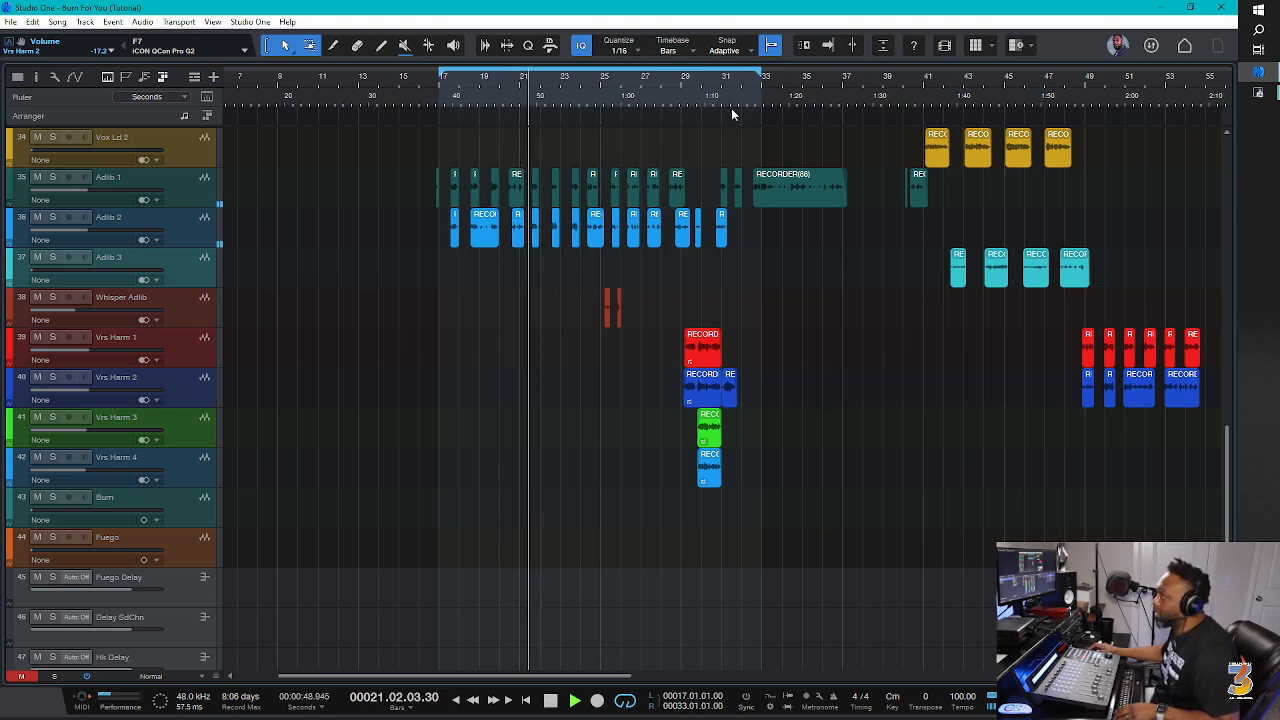
Bring the lead vocal clips into view, extend the playback loop from bar 17 to bar 41, and save the song.
scroll(794, 306, right, 4)
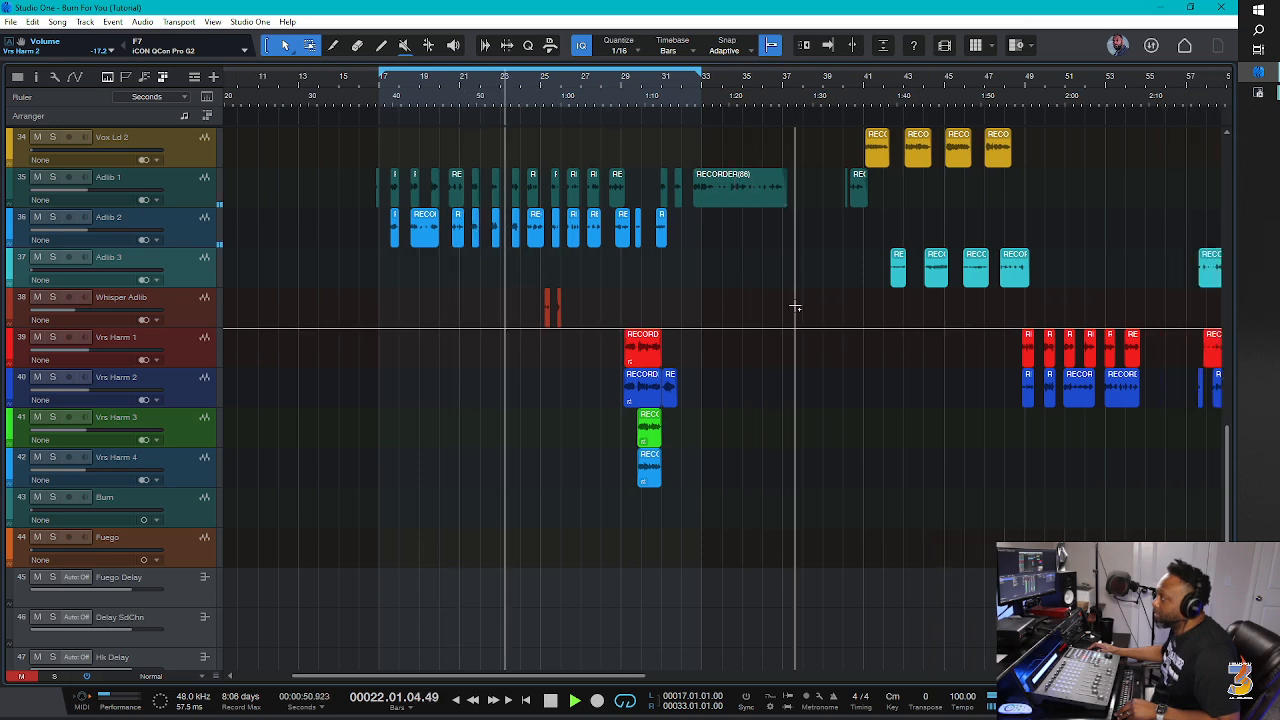
scroll(794, 306, up, 3)
scroll(794, 306, up, 2)
scroll(794, 306, down, 2)
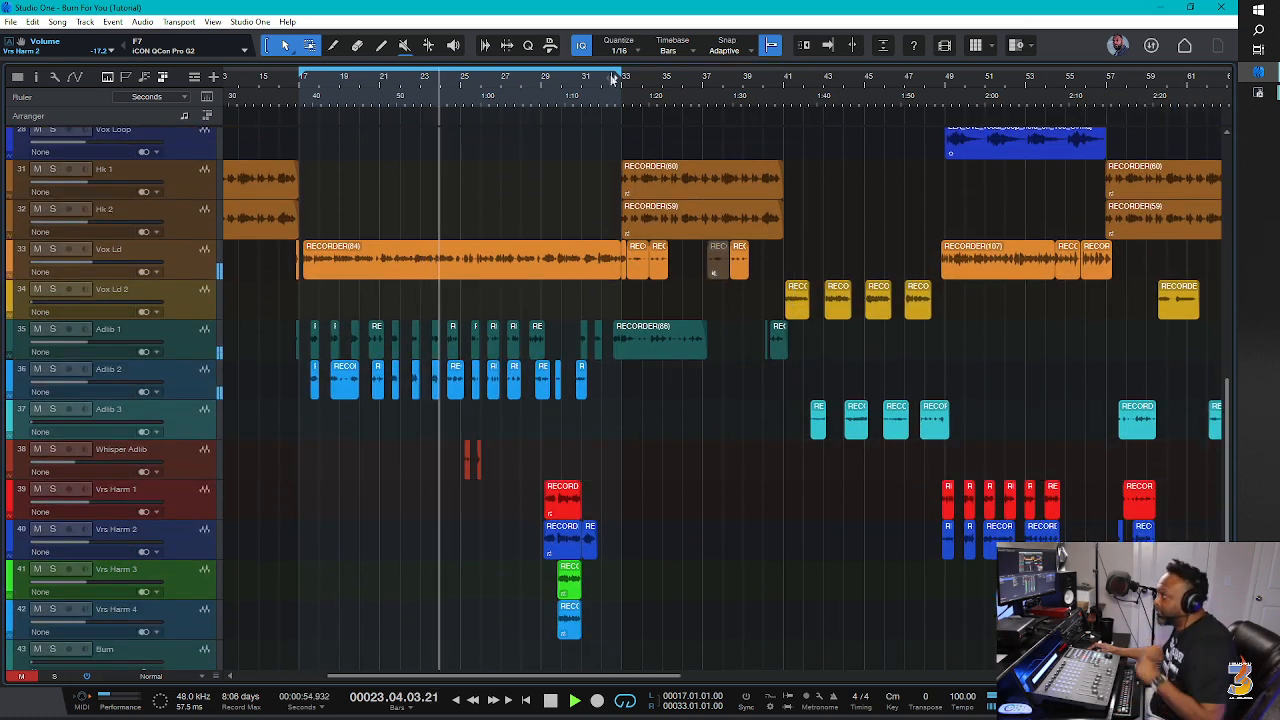
drag(624, 76, 788, 78)
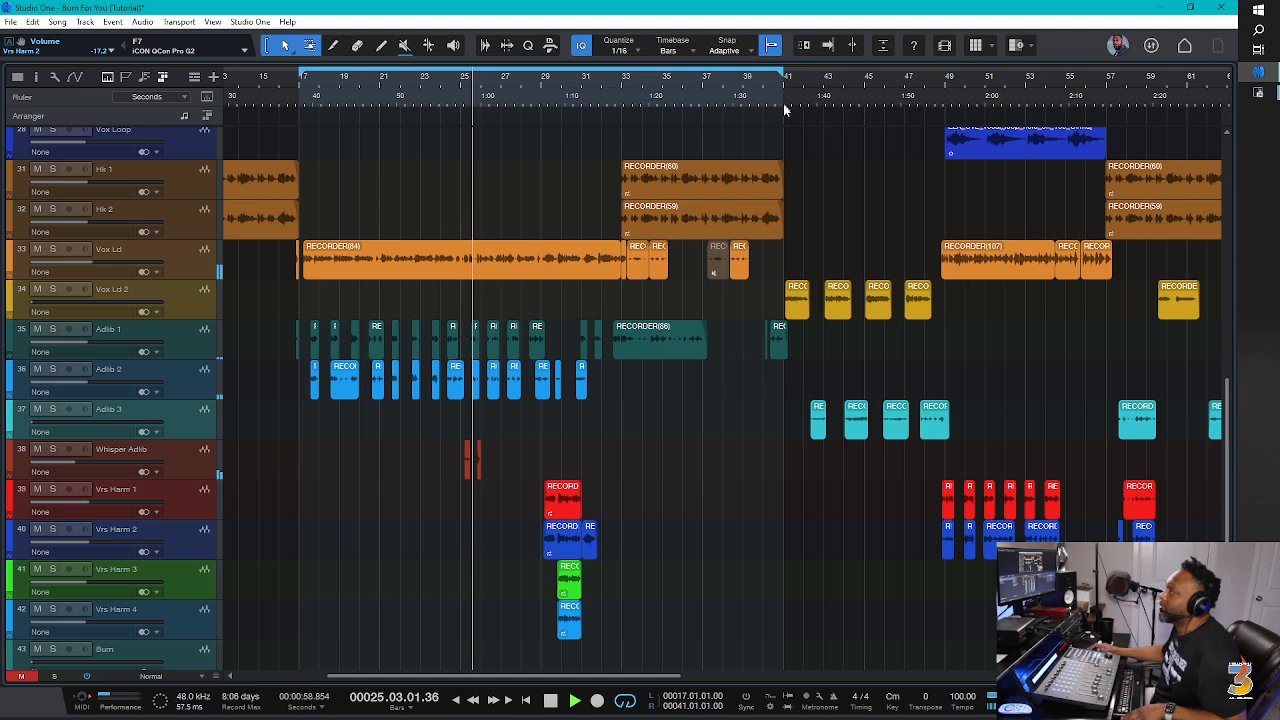
key(ctrl+s)
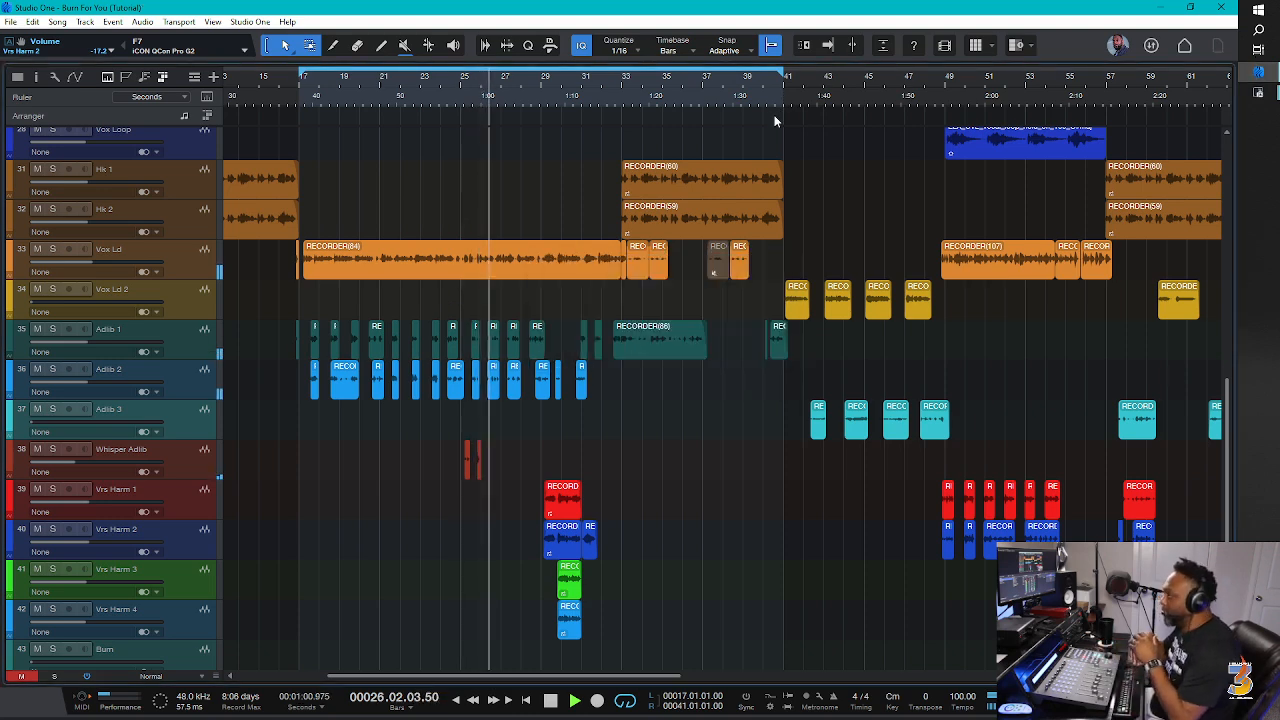
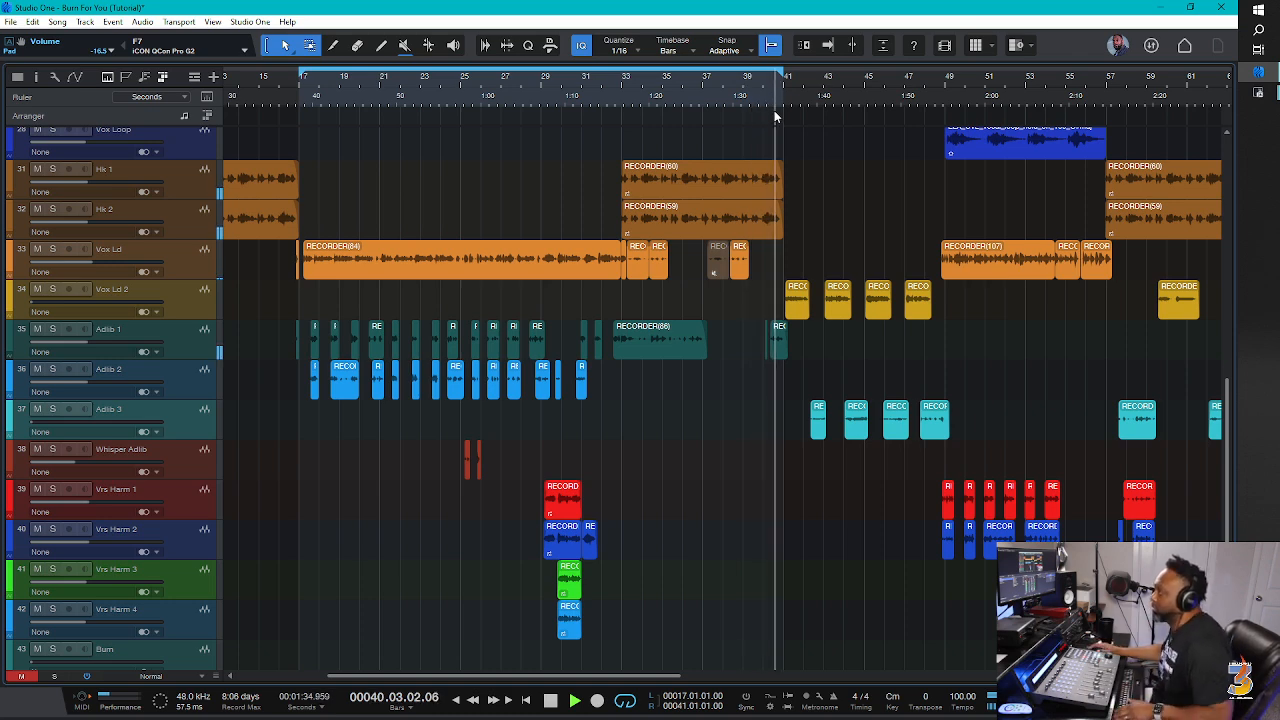
Set the playback loop to bars 33 to 49 and restart playback from bar 33.
mouse_move(788, 87)
mouse_down()
mouse_move(965, 78)
mouse_move(948, 78)
mouse_up()
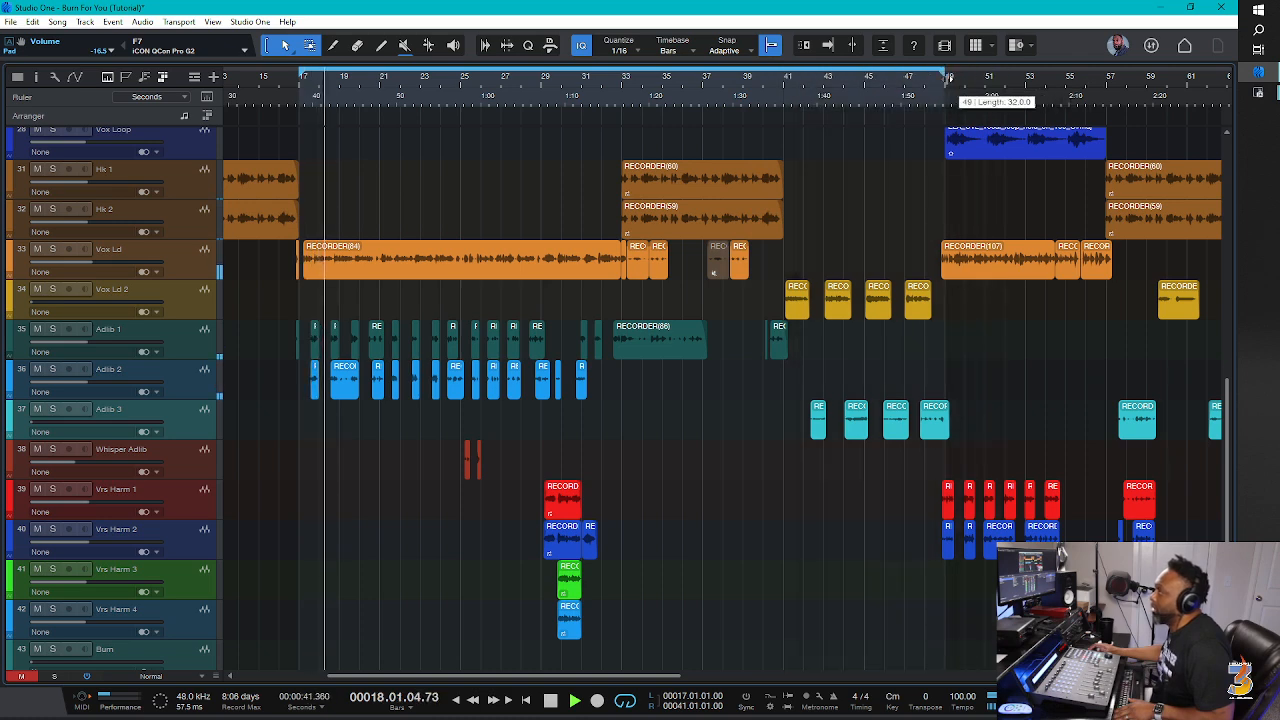
drag(626, 68, 948, 72)
click(622, 87)
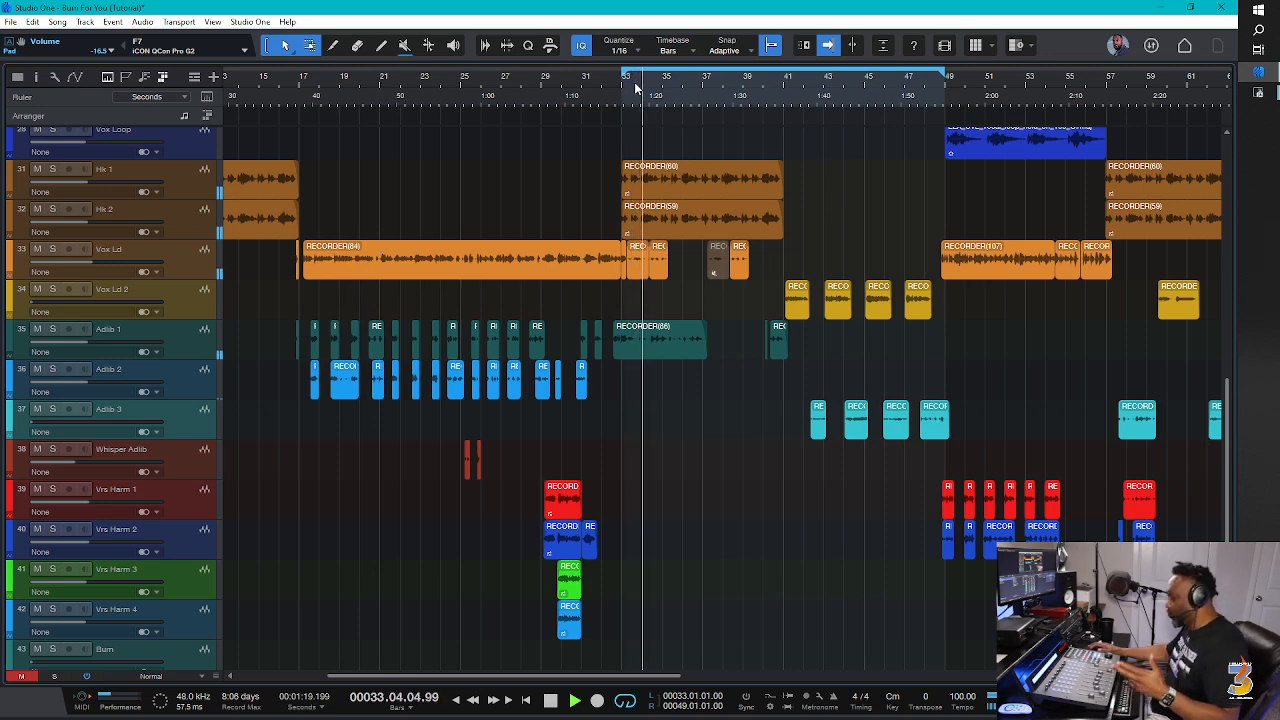
Bring up the Vox Ld 2 fader to about -15.2 dB during playback and save the song.
click(169, 304)
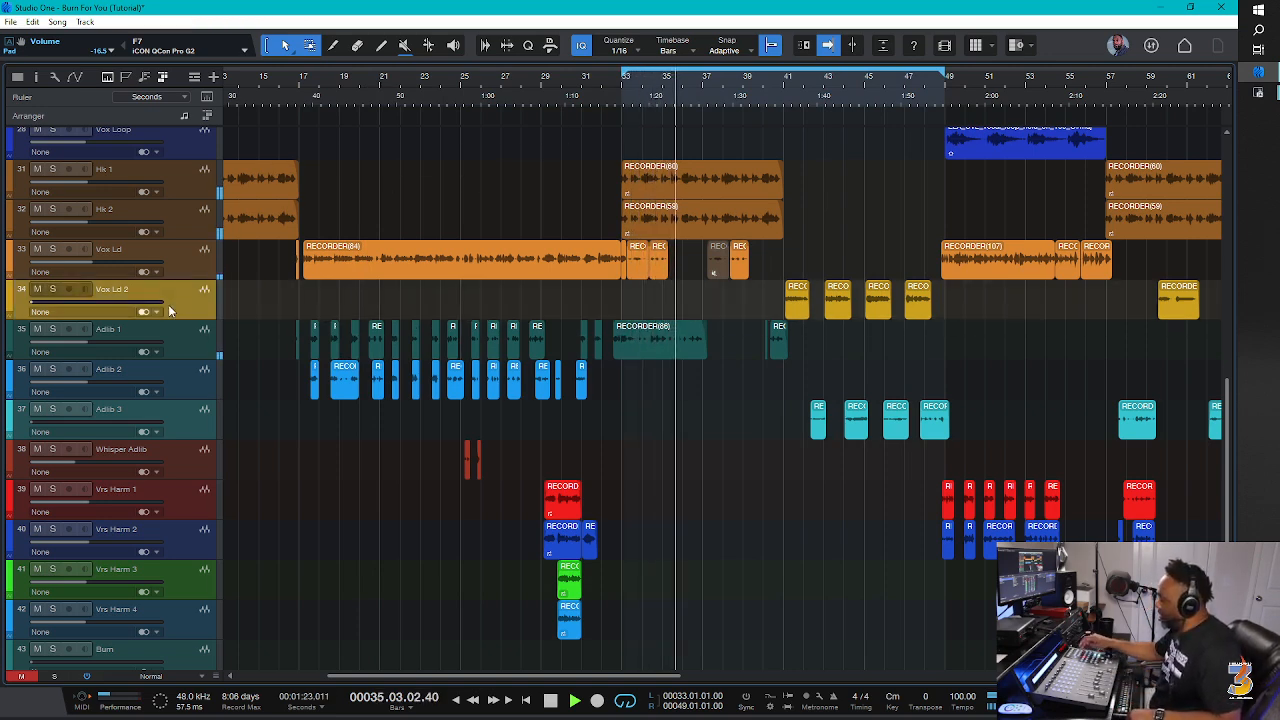
key(F3)
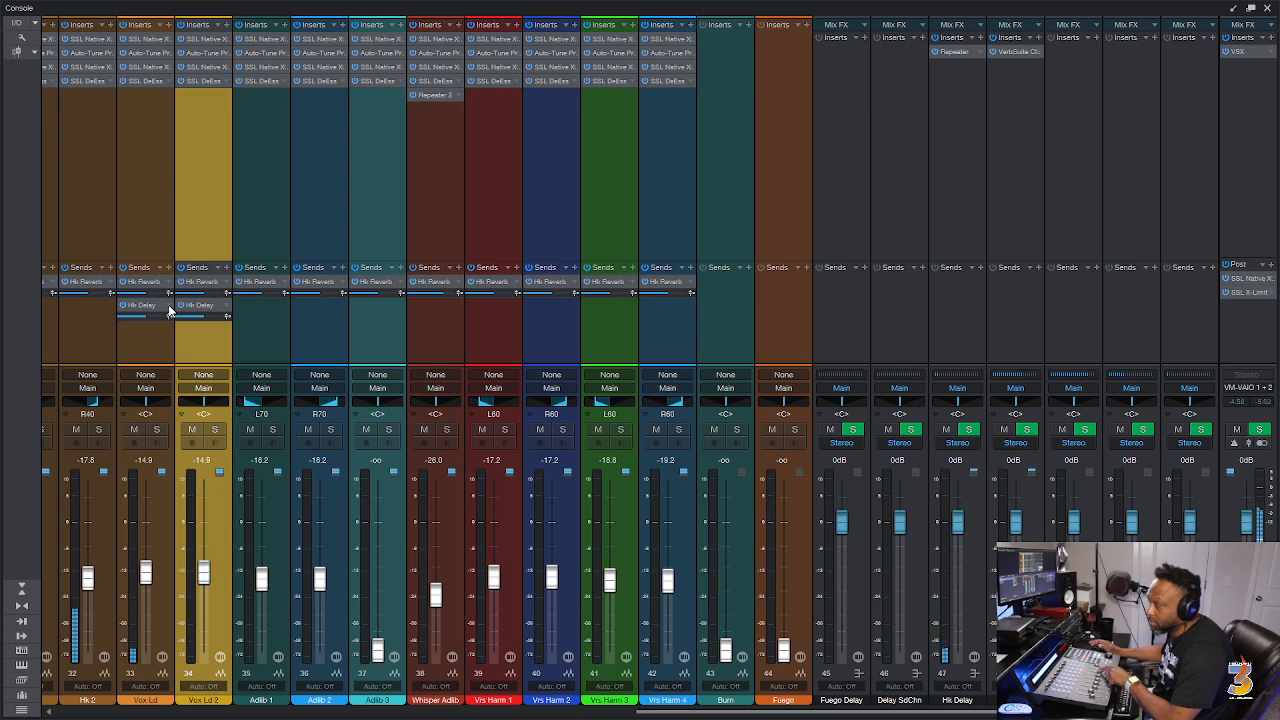
key(ctrl+s)
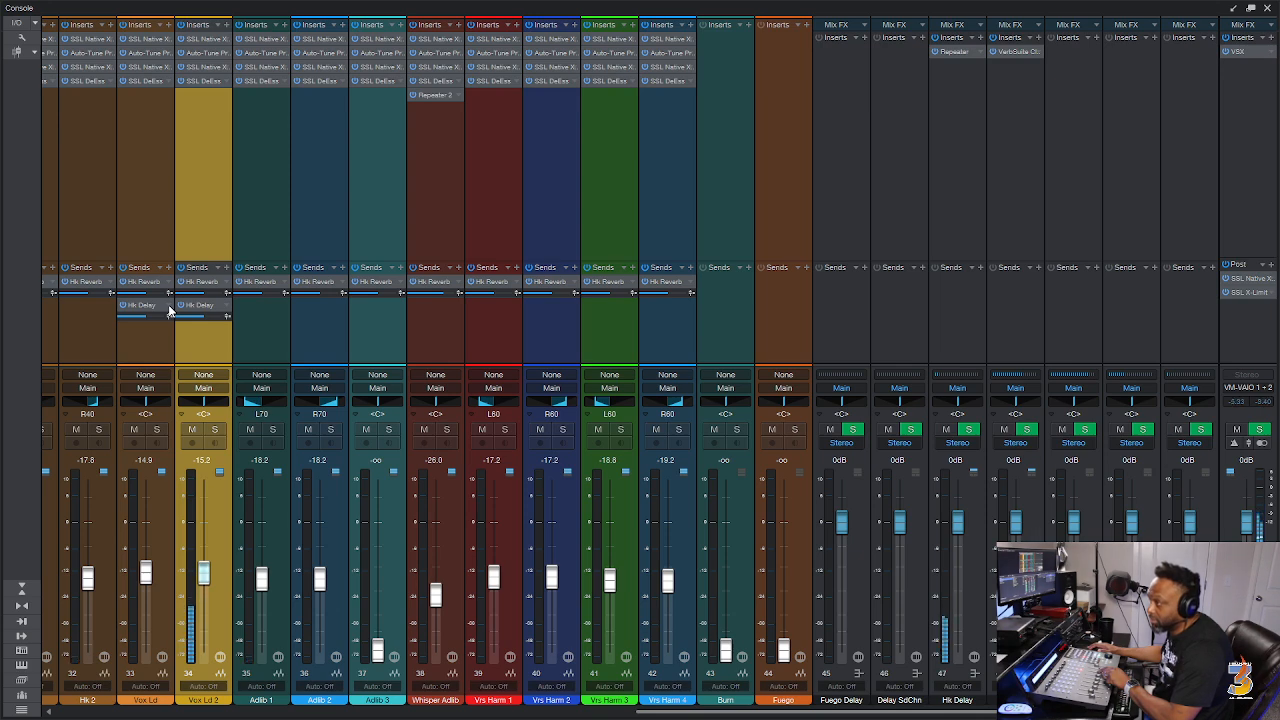
key(ctrl+s)
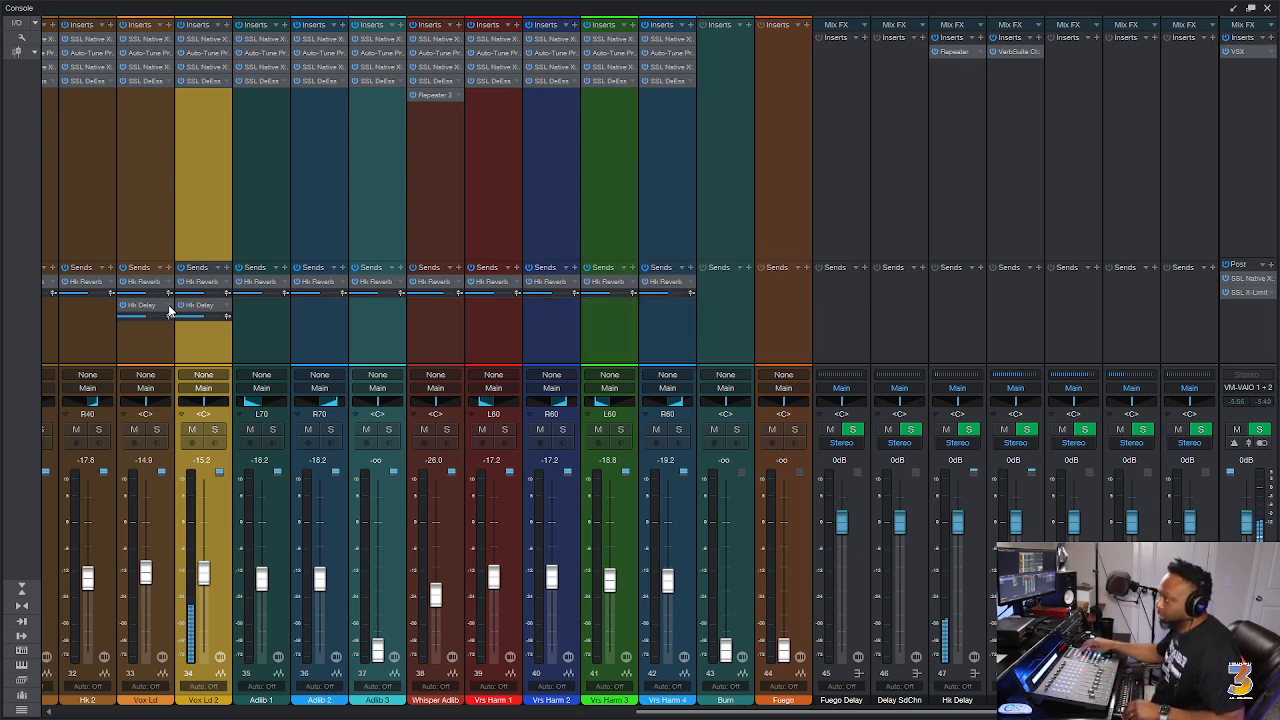
key(F3)
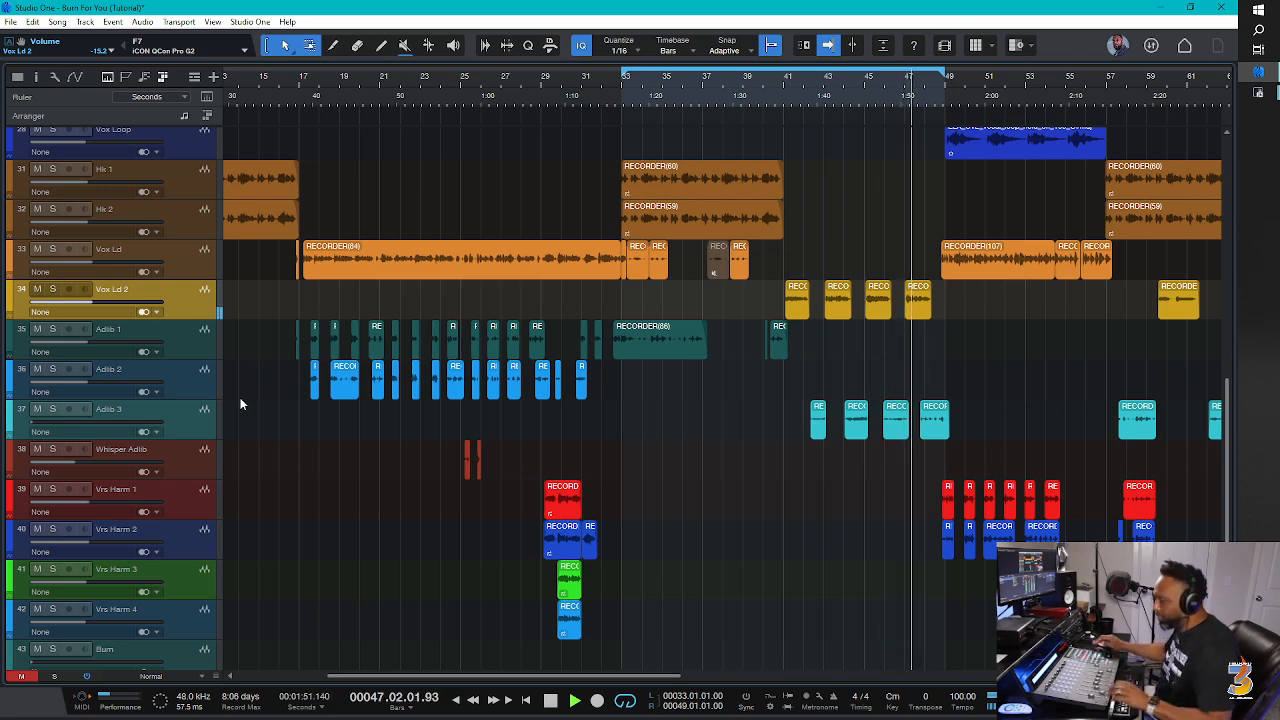
Set the playback loop to bars 41 to 57 and raise Adlib 3 to about -22.1 dB.
key(space)
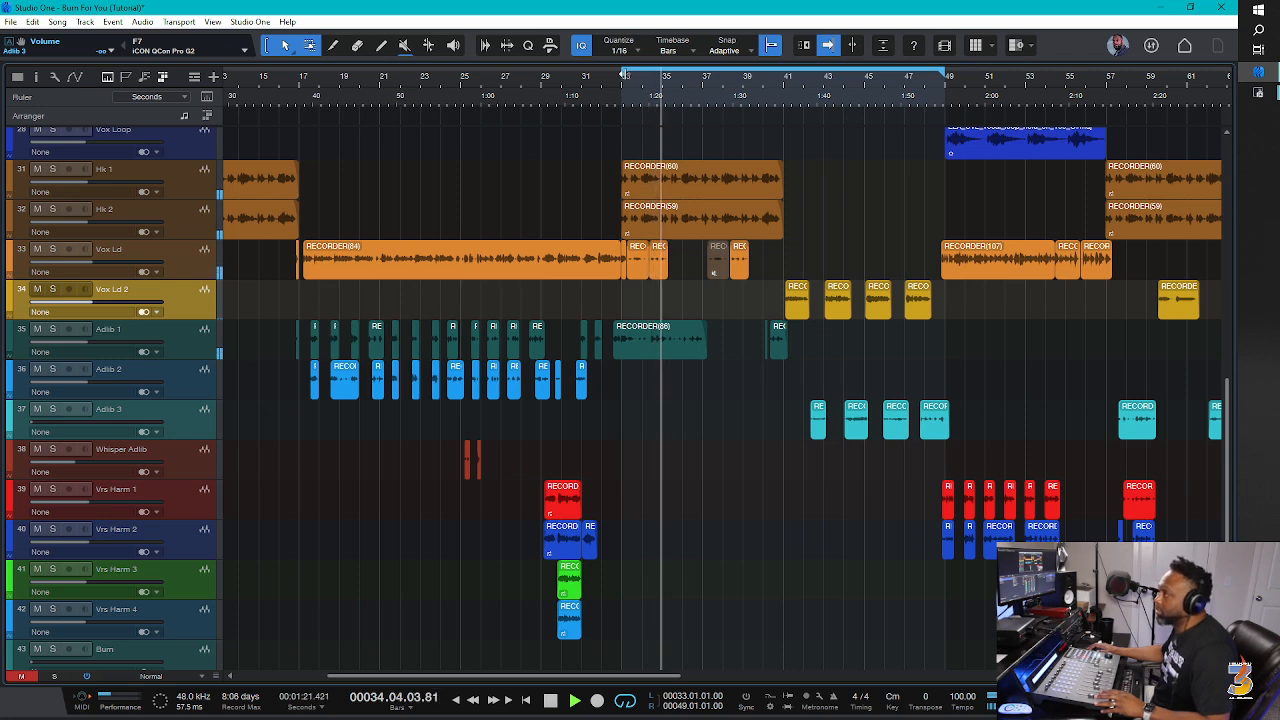
drag(625, 76, 783, 77)
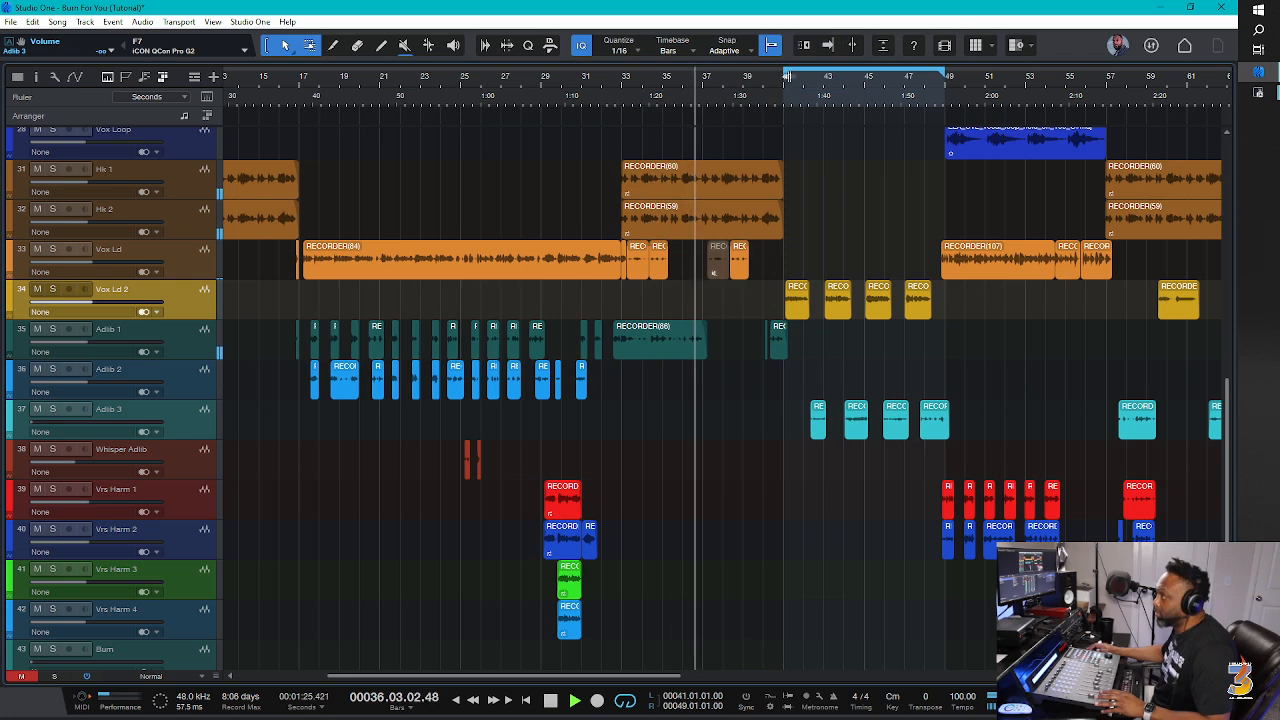
drag(943, 76, 1107, 85)
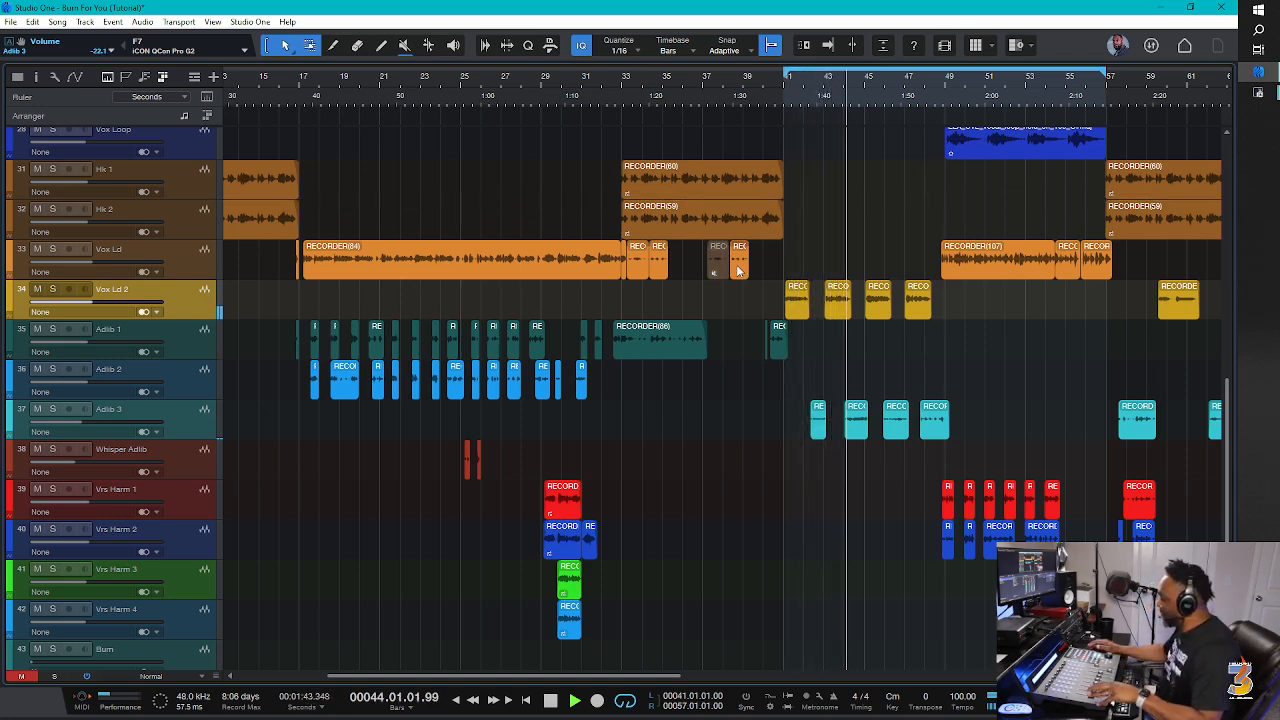
Check the SSL Native X-EQ 2 curve on Adlib 3 in the mixer, closing the plug-in again.
key(F3)
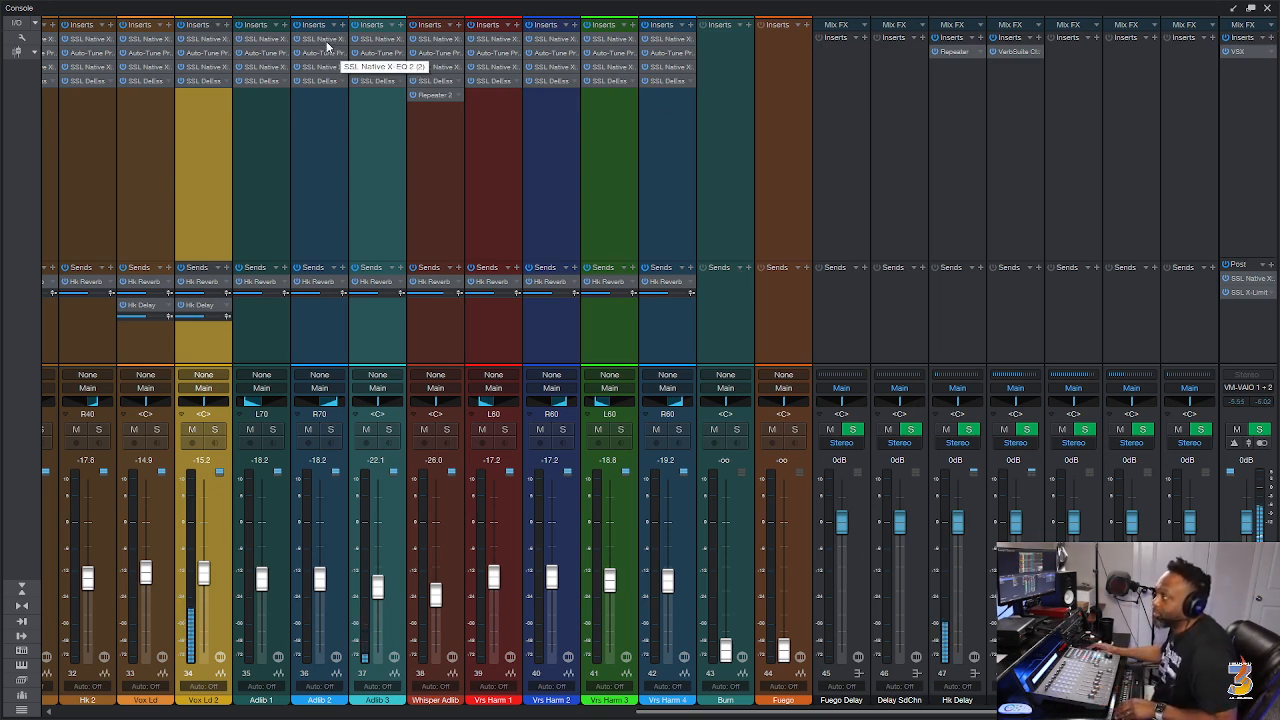
click(374, 39)
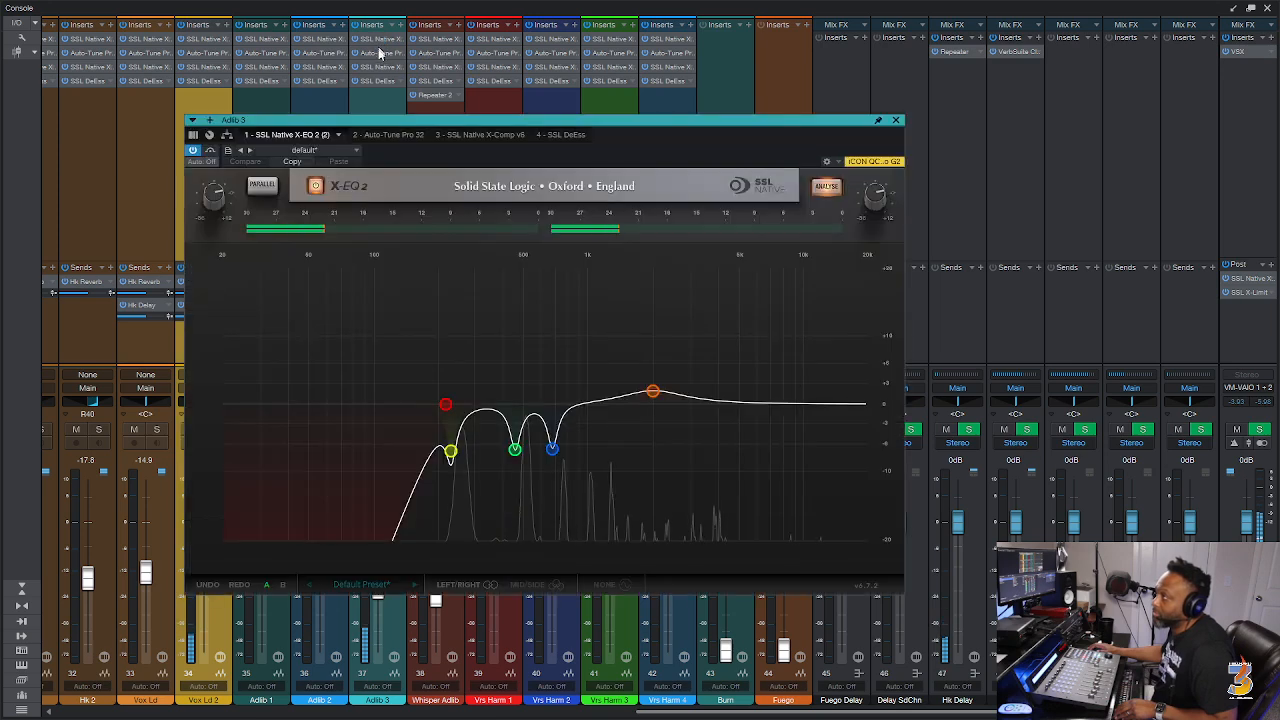
click(896, 120)
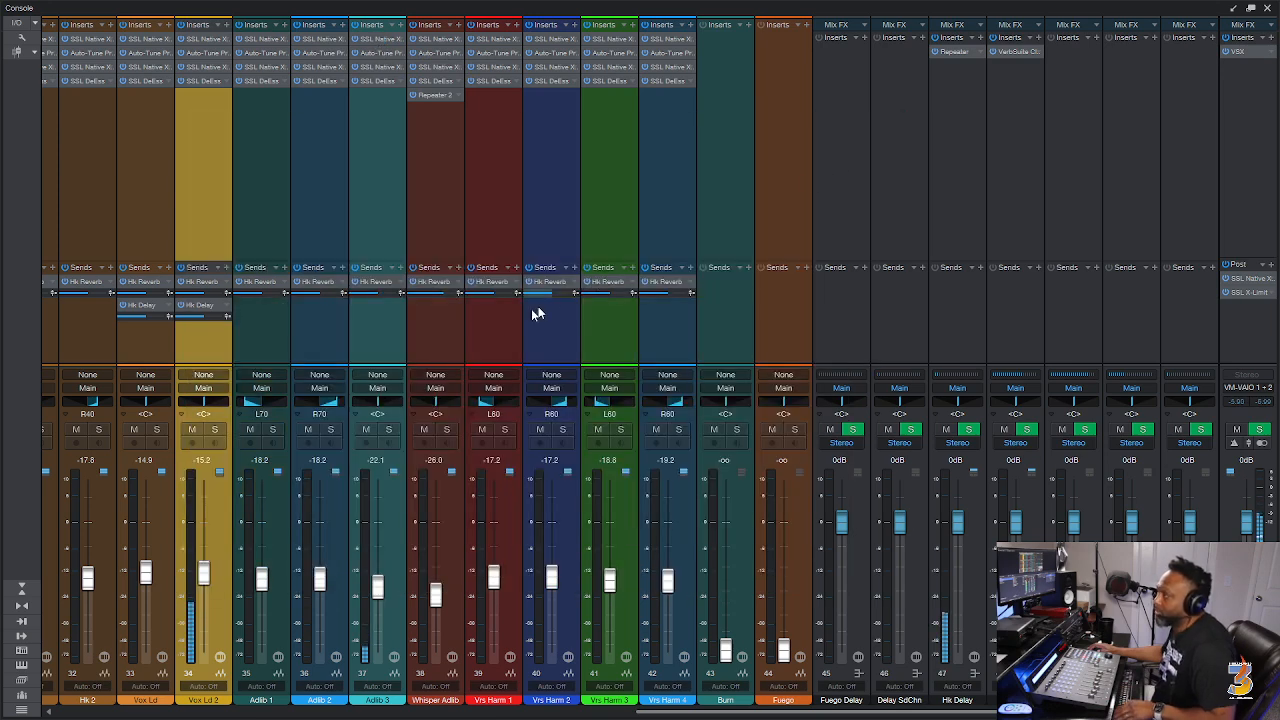
Look over the Adlib 3, Hk Reverb, Hk Delay and Aux Reverb channels in the mixer.
click(353, 347)
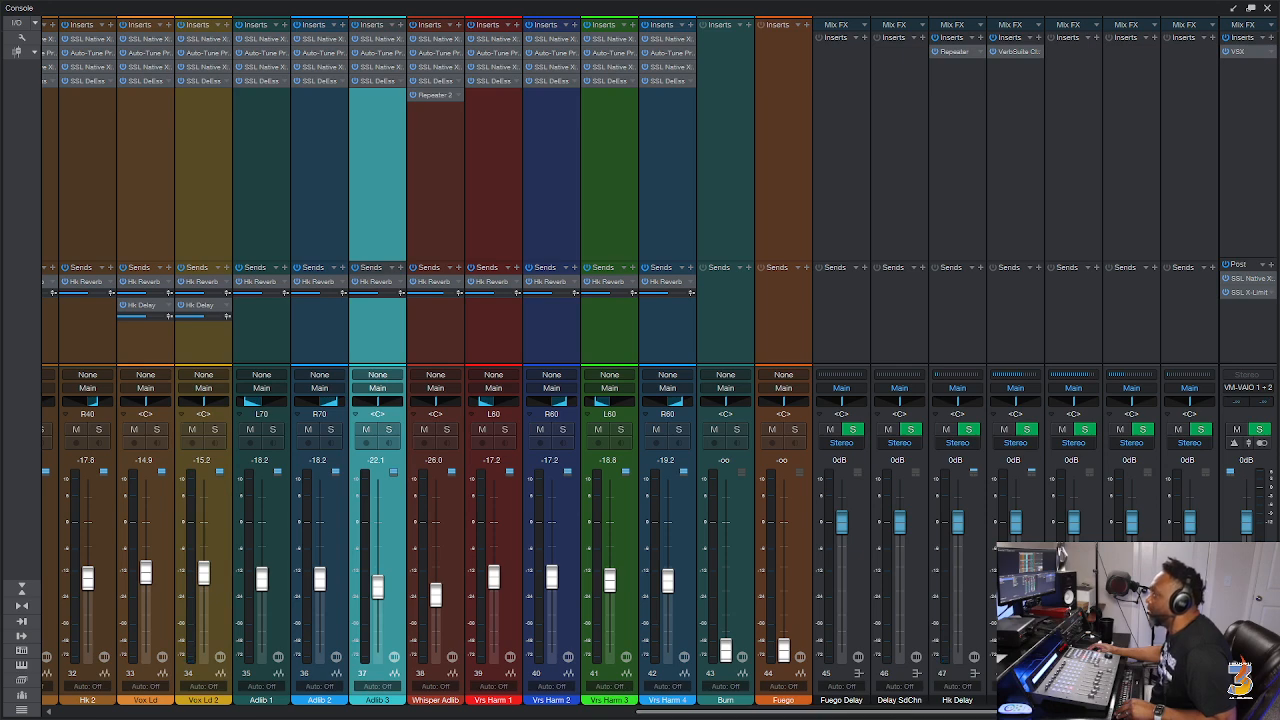
click(1015, 699)
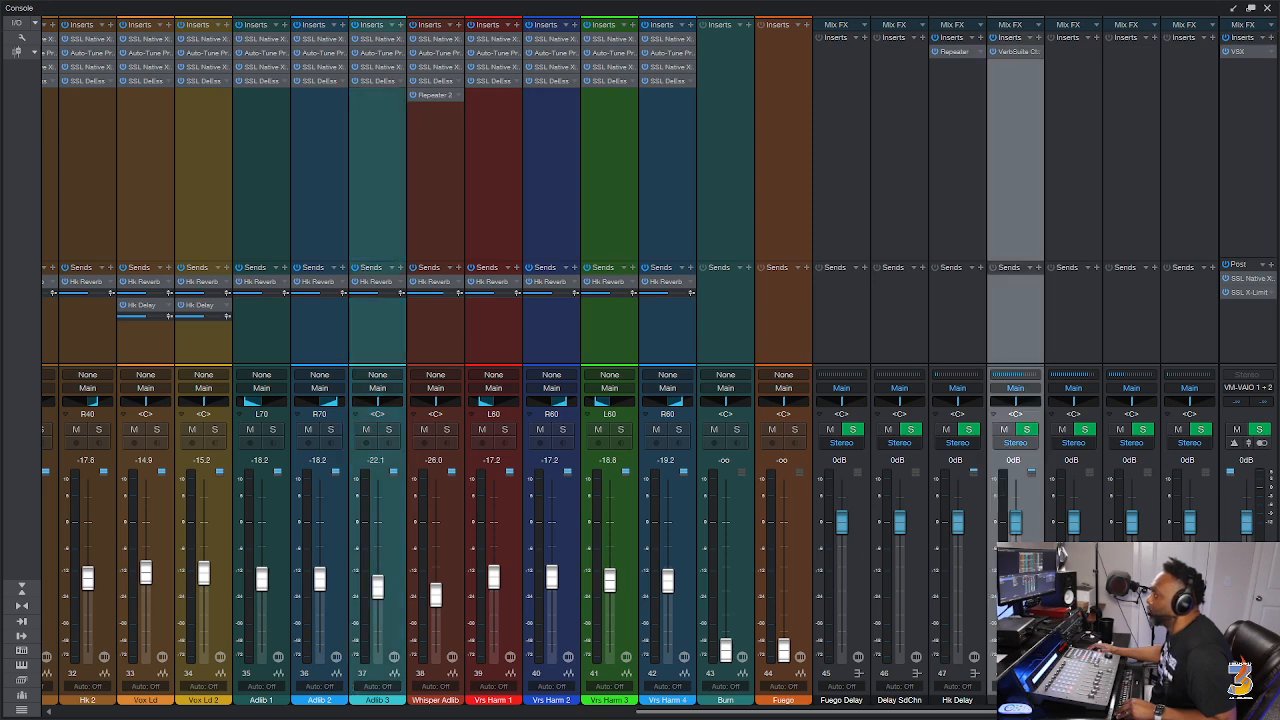
click(985, 636)
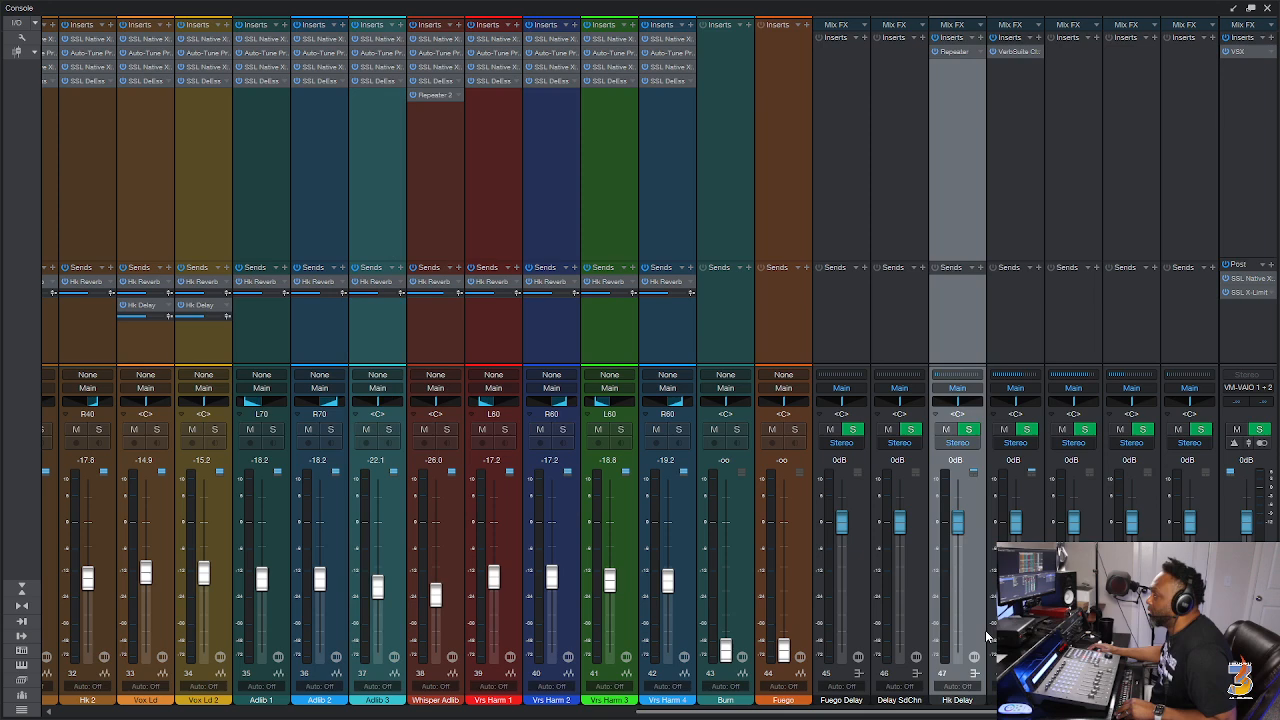
click(1073, 640)
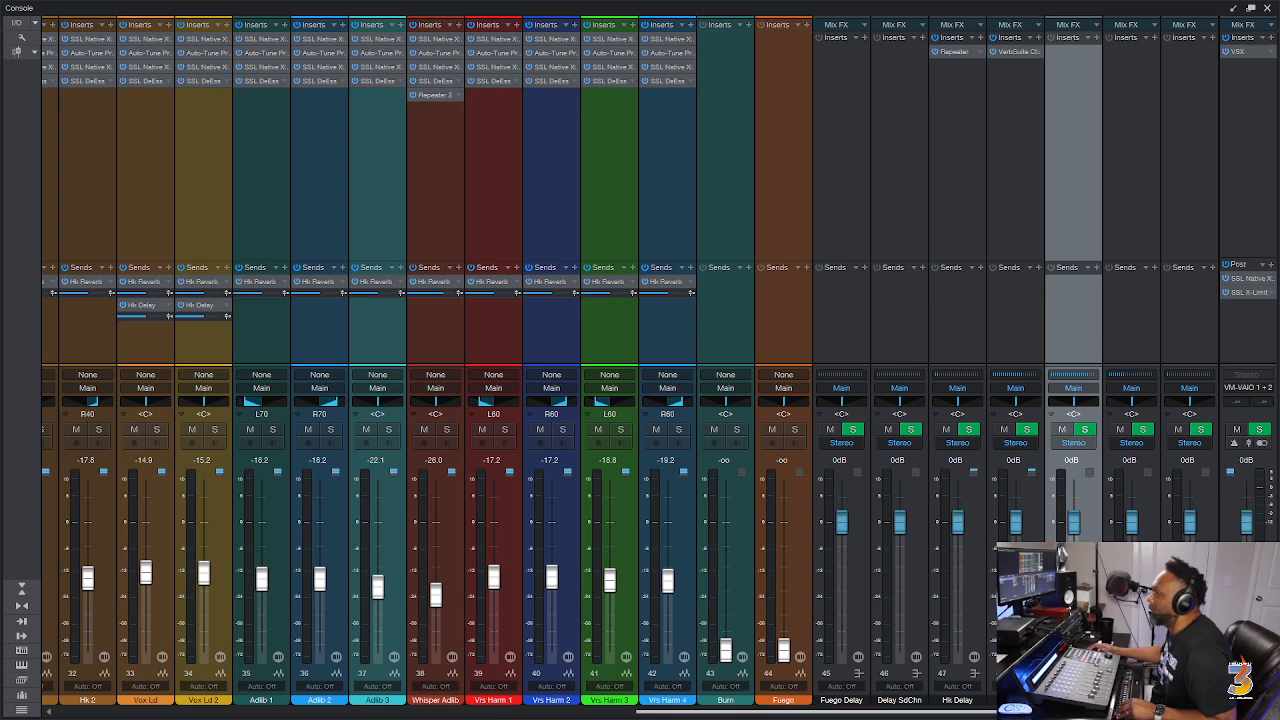
scroll(420, 557, left, 1)
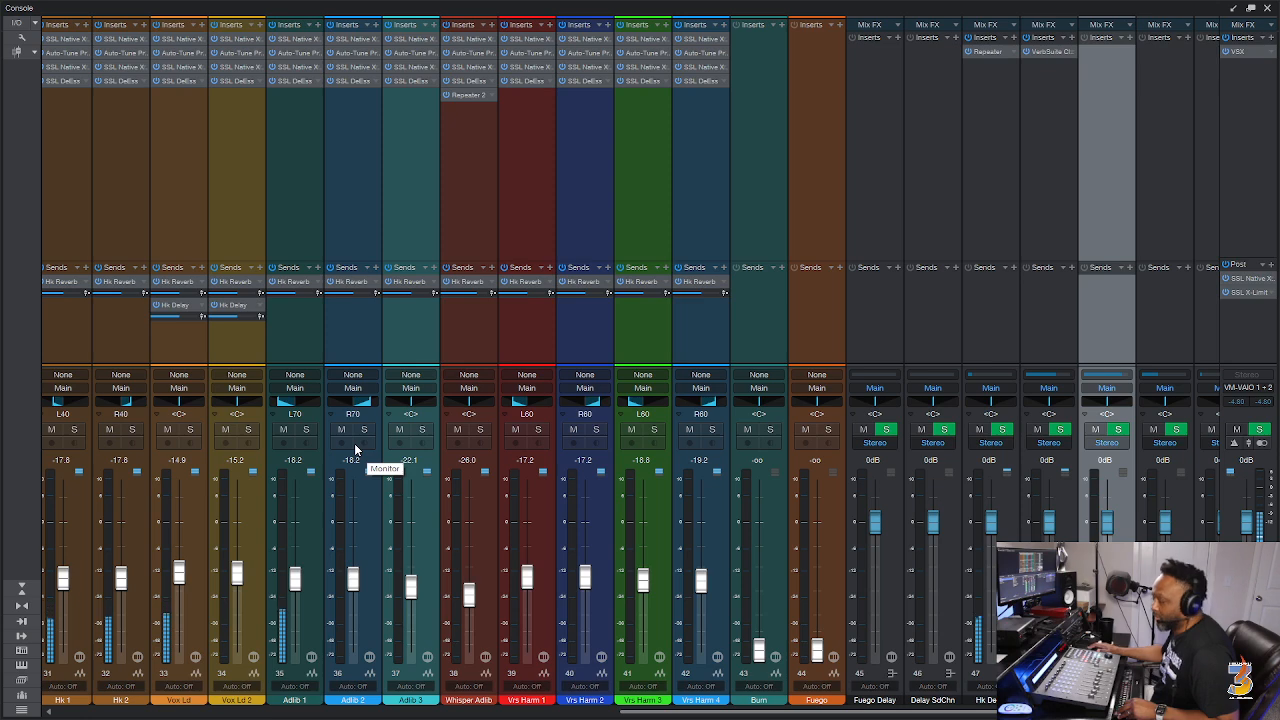
Restart playback from bar 41 and add a send on Adlib 3 to a new bus channel named Adlib Reverb.
key(F3)
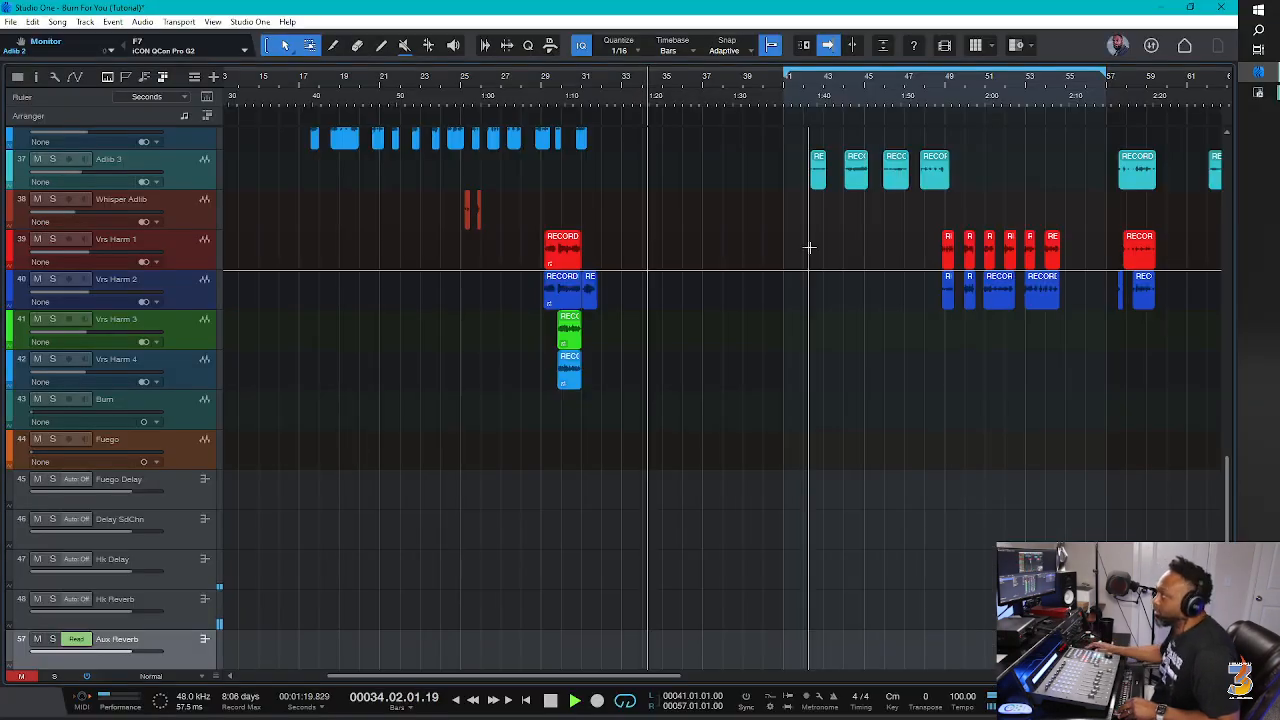
click(798, 98)
click(806, 107)
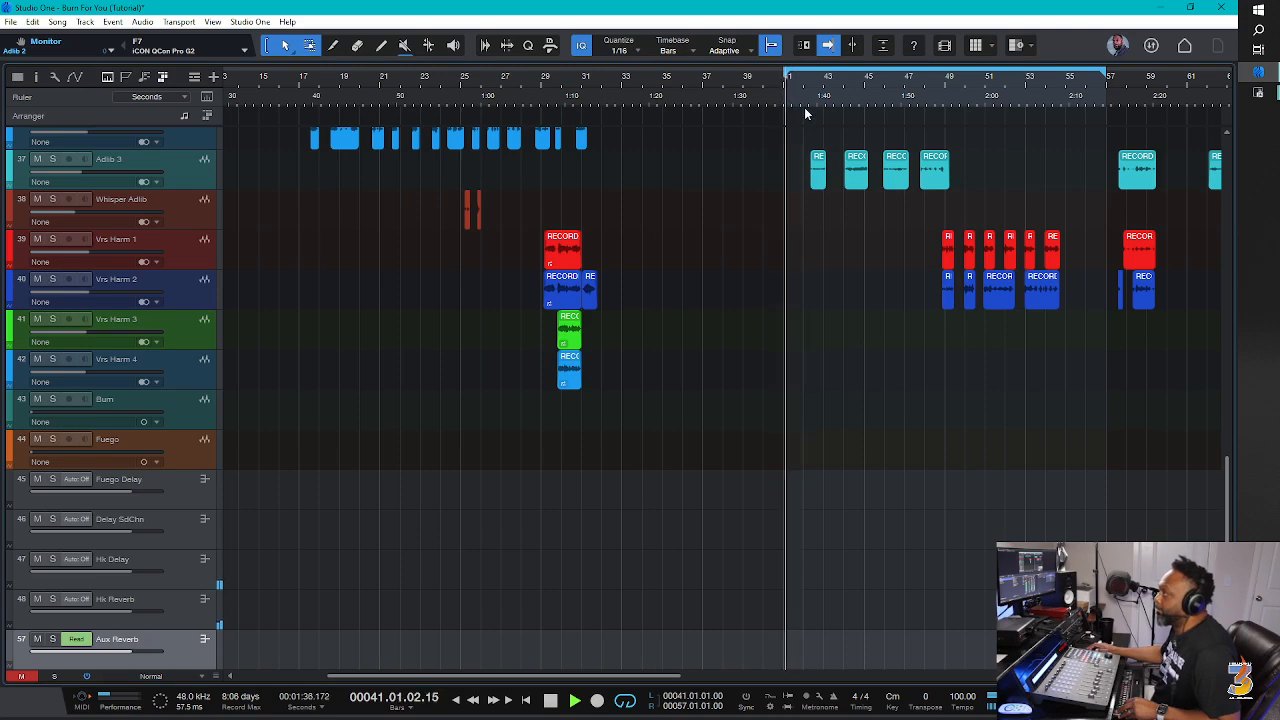
key(F3)
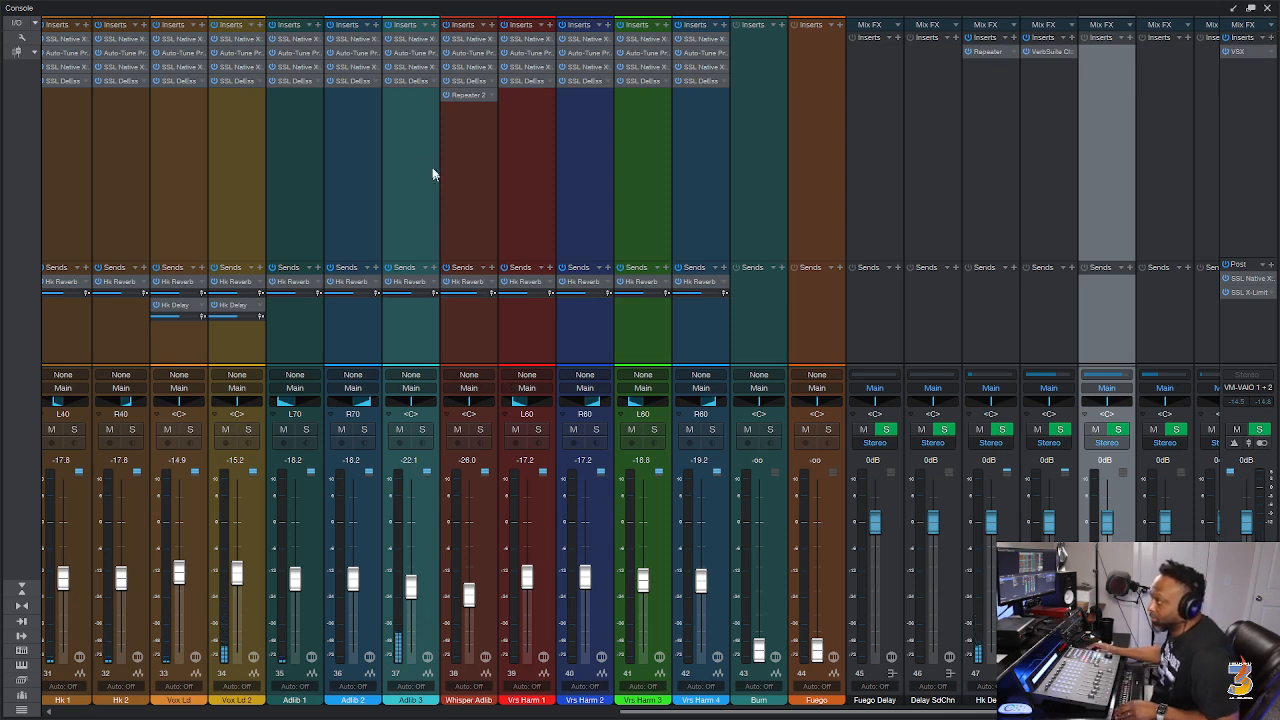
click(434, 268)
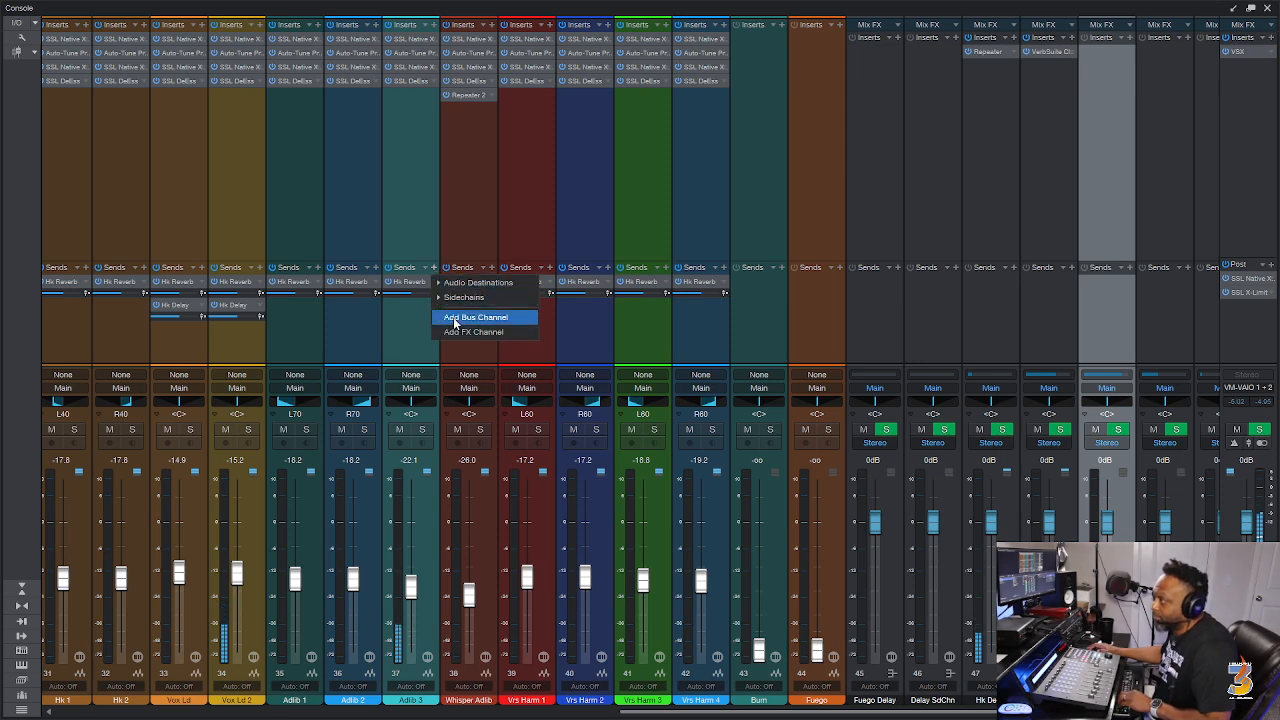
click(465, 320)
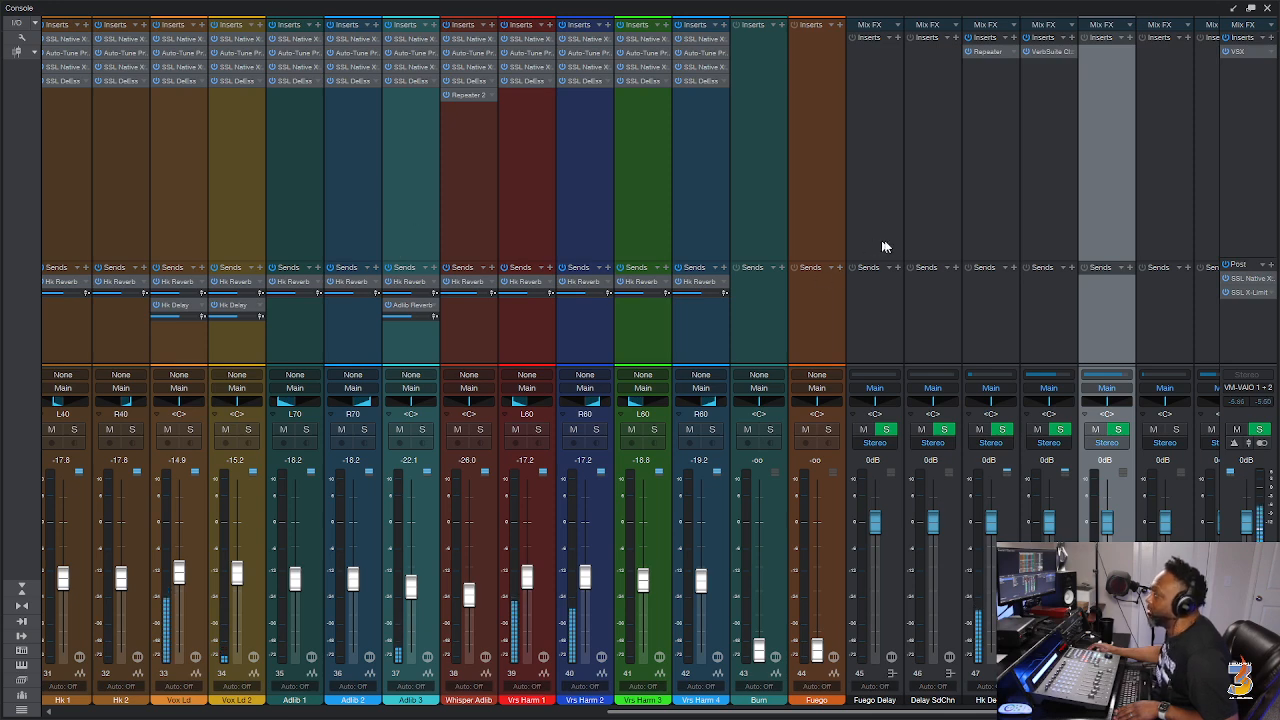
Insert BABY Audio's Spaced Out on the Aux Reverb channel and move its window clear of the Adlib 3 sends.
click(1130, 37)
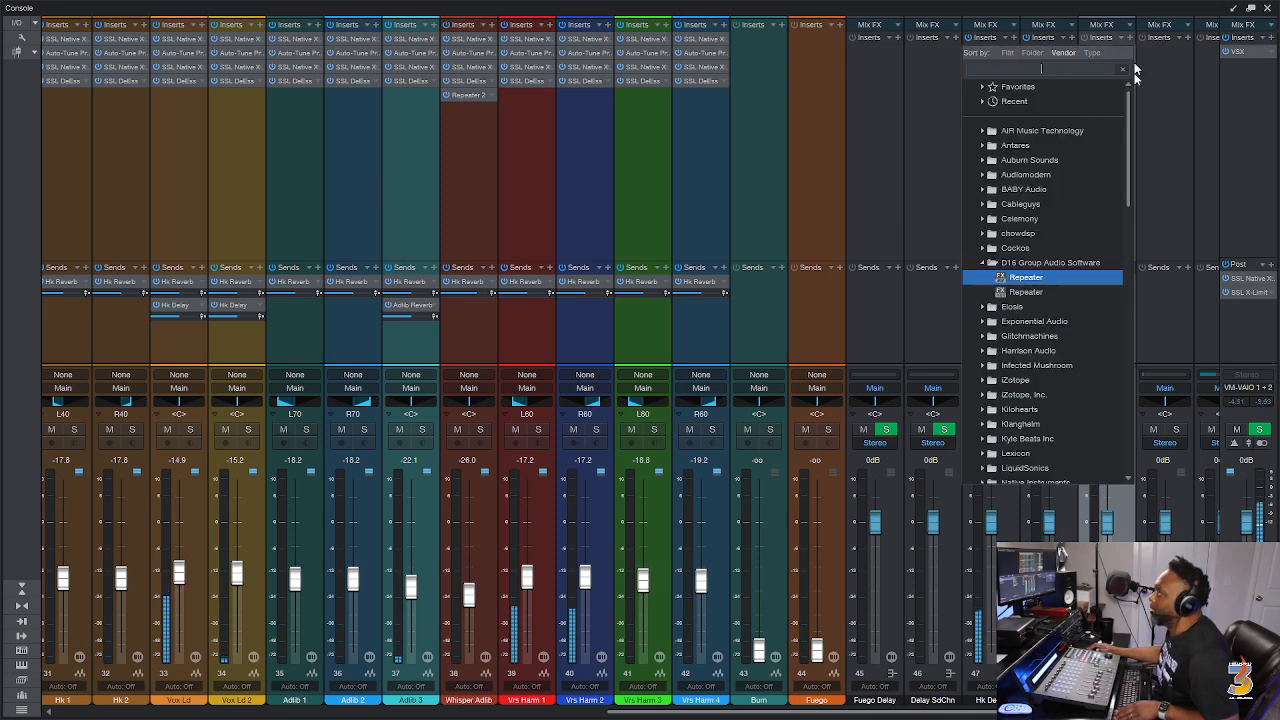
click(1054, 196)
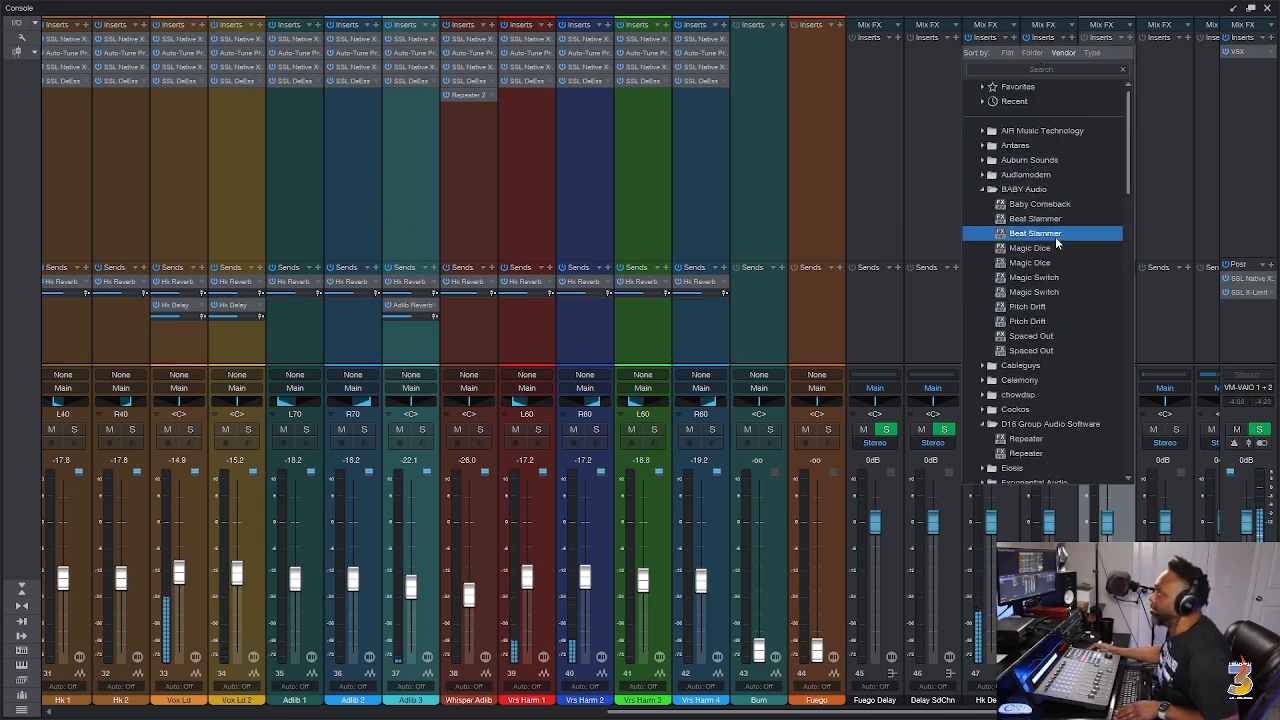
click(1050, 340)
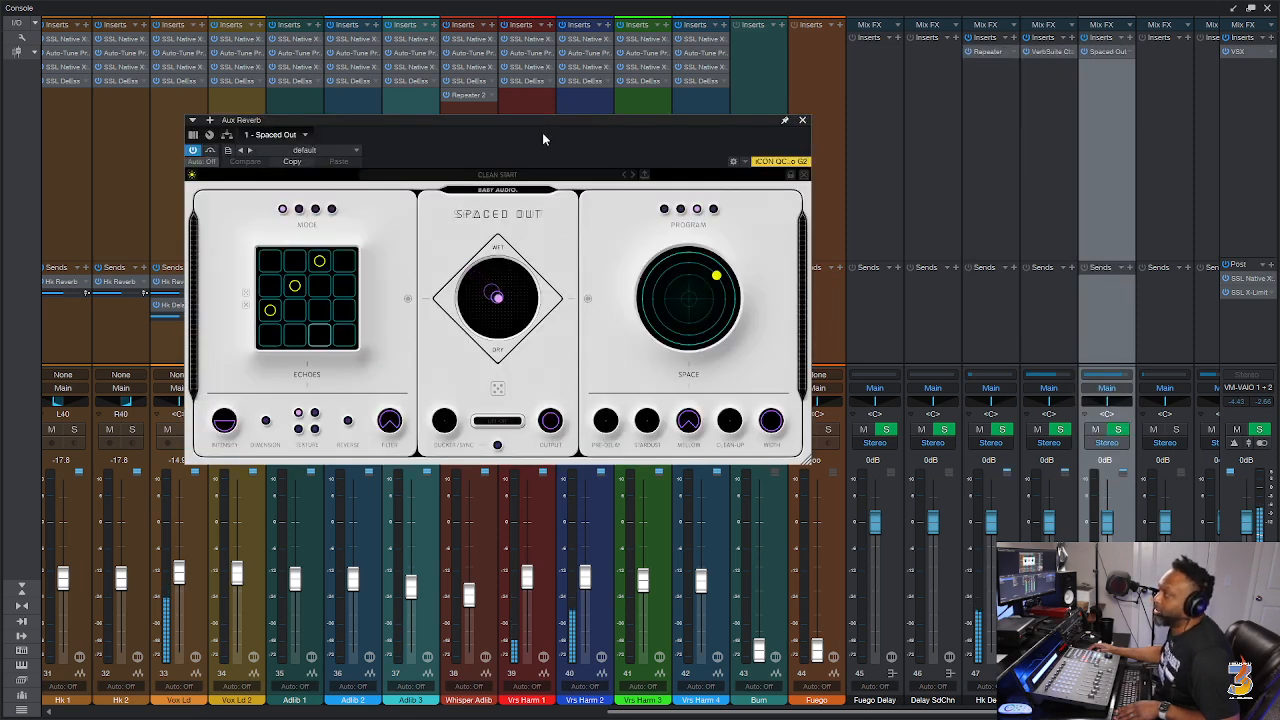
drag(549, 121, 882, 298)
Remove the Hk Reverb send from Adlib 3 and shift Spaced Out's central blend toward Wet and Space.
right_click(435, 287)
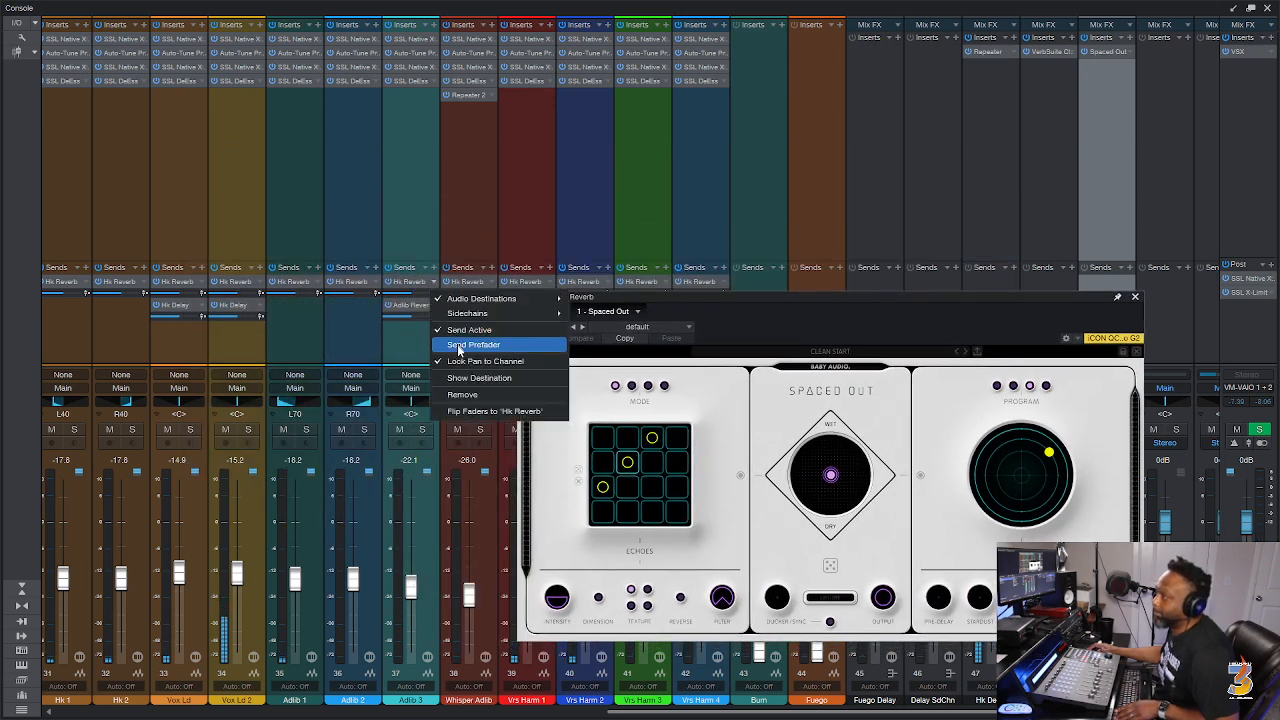
click(468, 396)
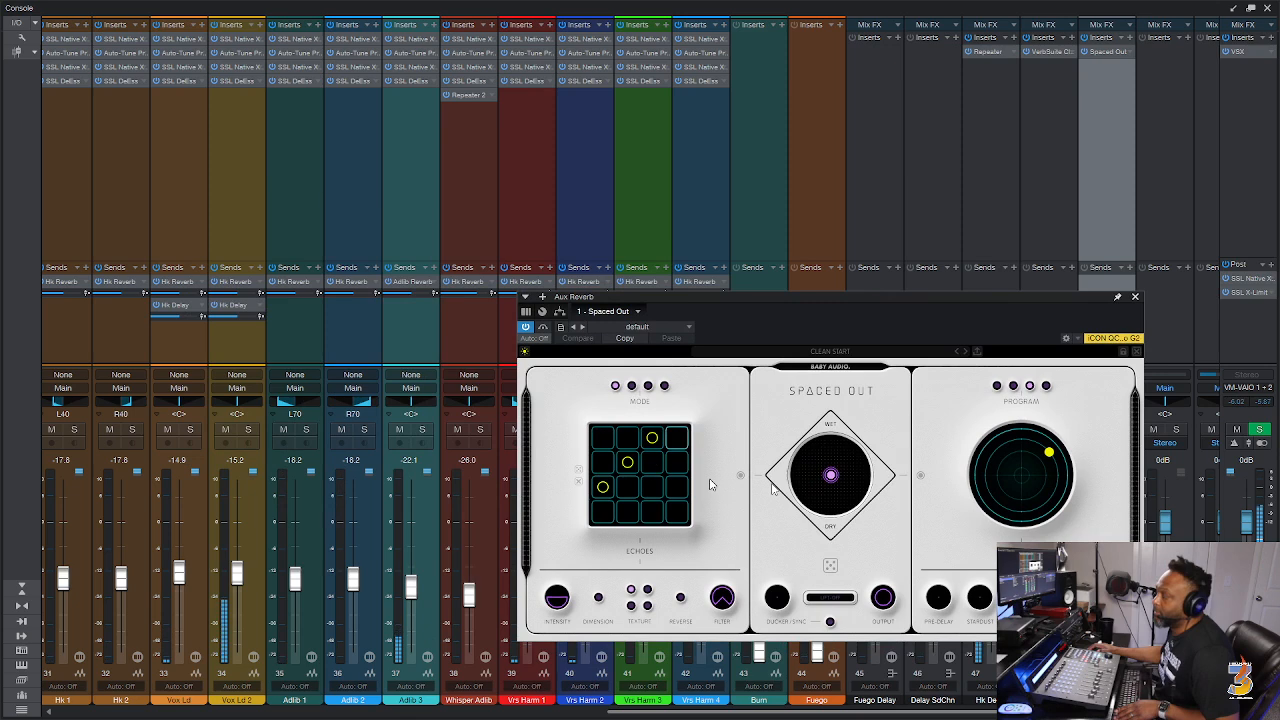
click(834, 471)
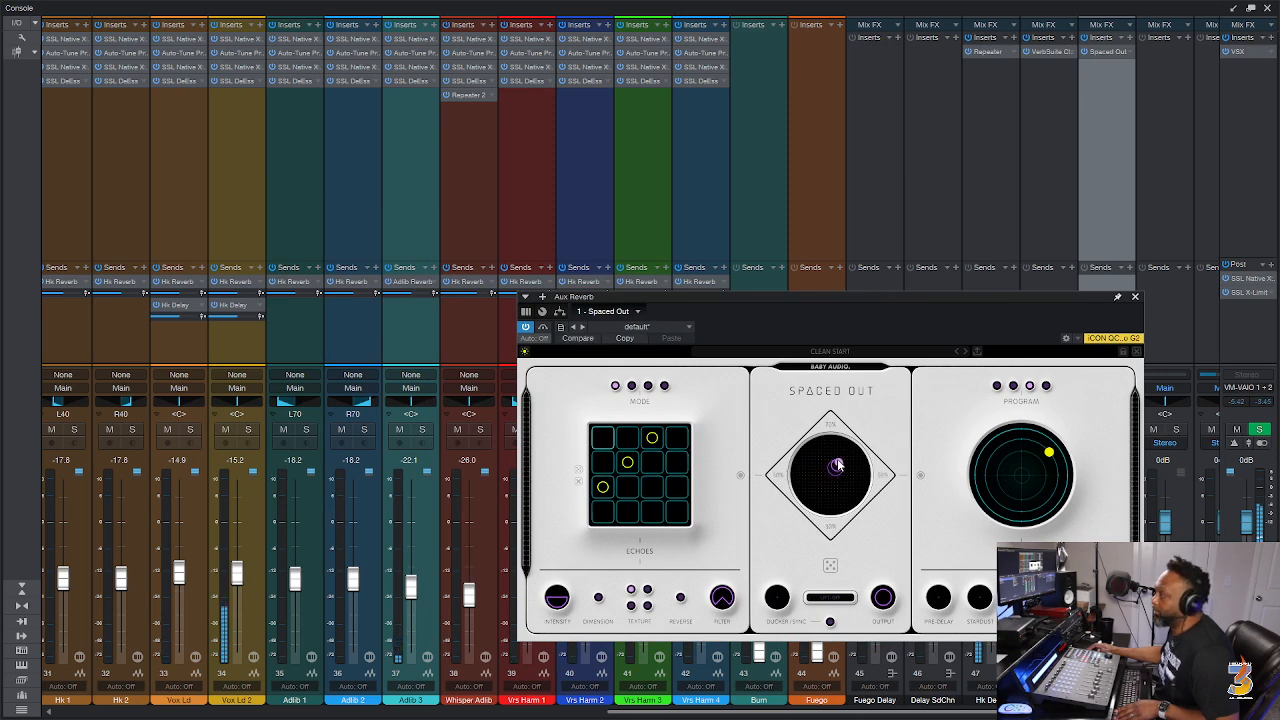
drag(838, 465, 845, 457)
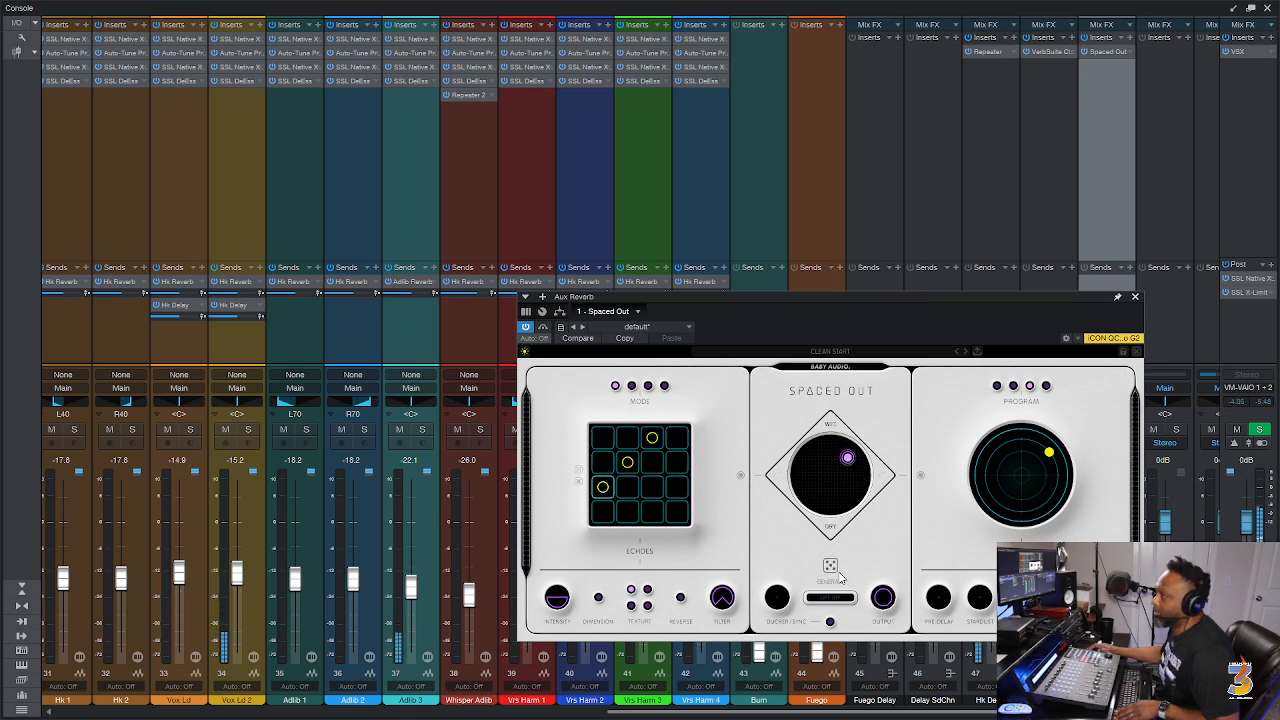
Audition Spaced Out's factory presets on the Aux Reverb channel, load 006 Motion Slap and move the plug-in window higher.
click(965, 352)
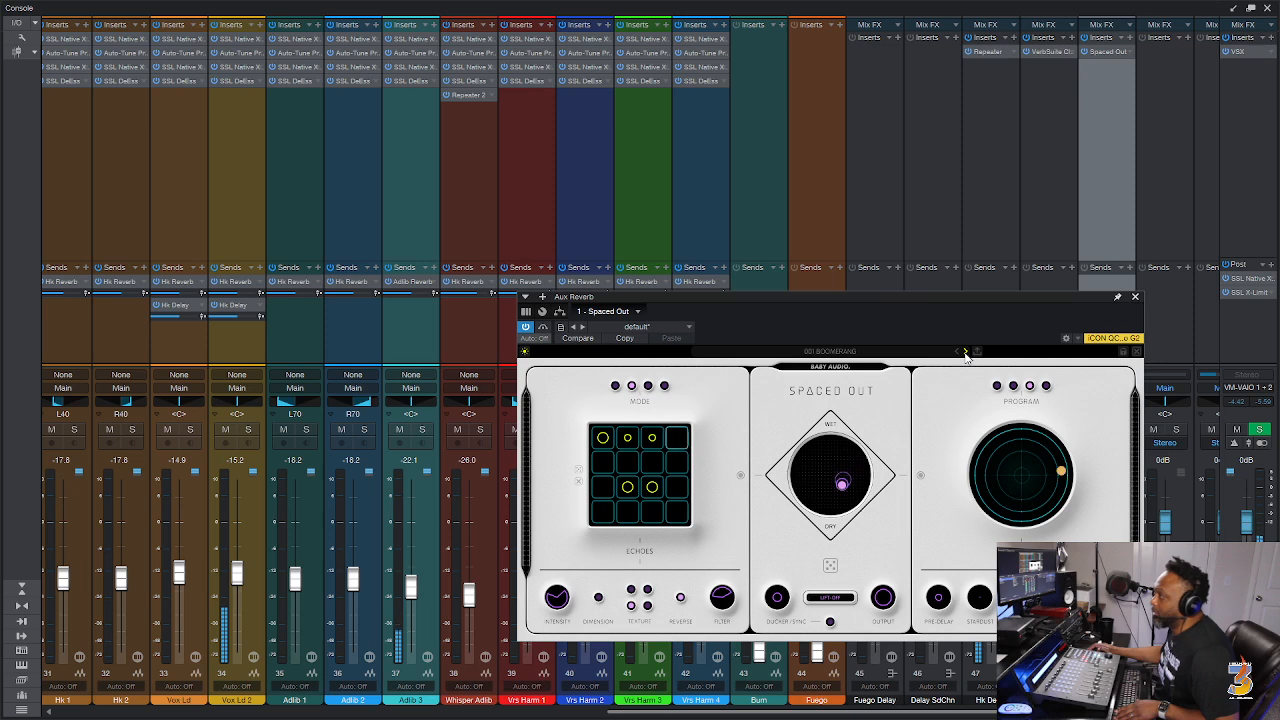
click(965, 352)
click(965, 352)
click(965, 352)
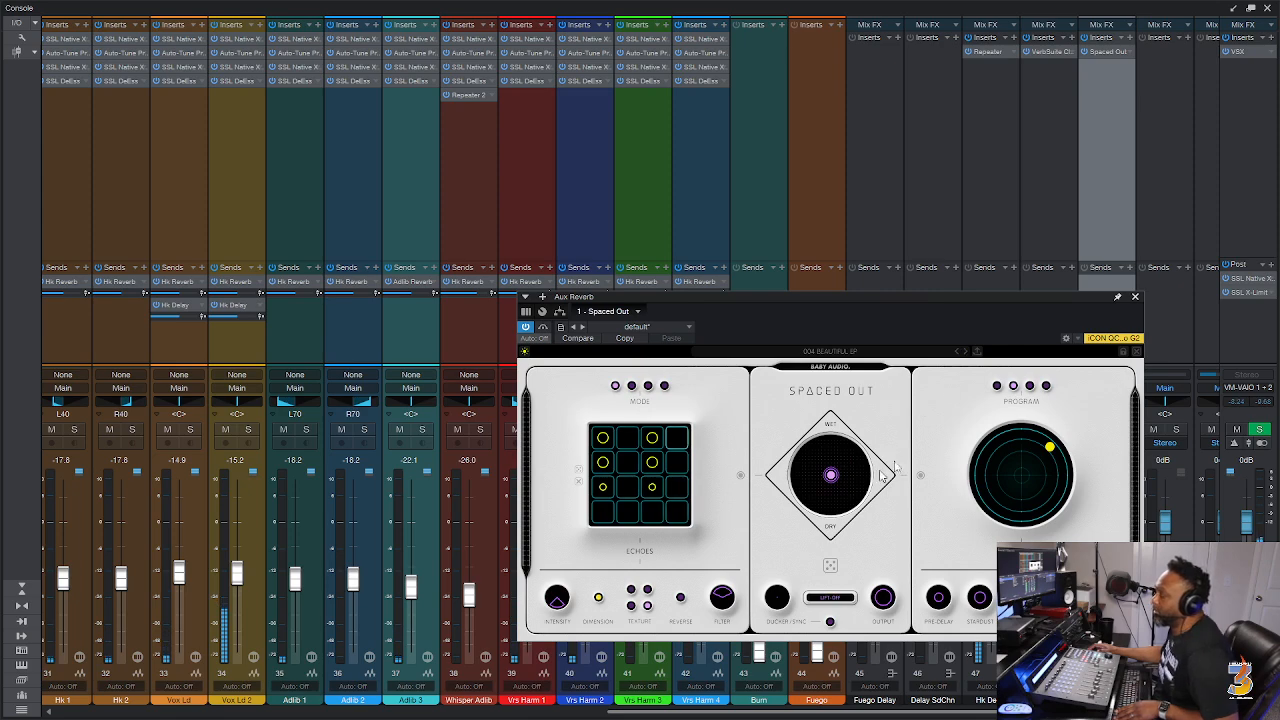
drag(907, 299, 878, 128)
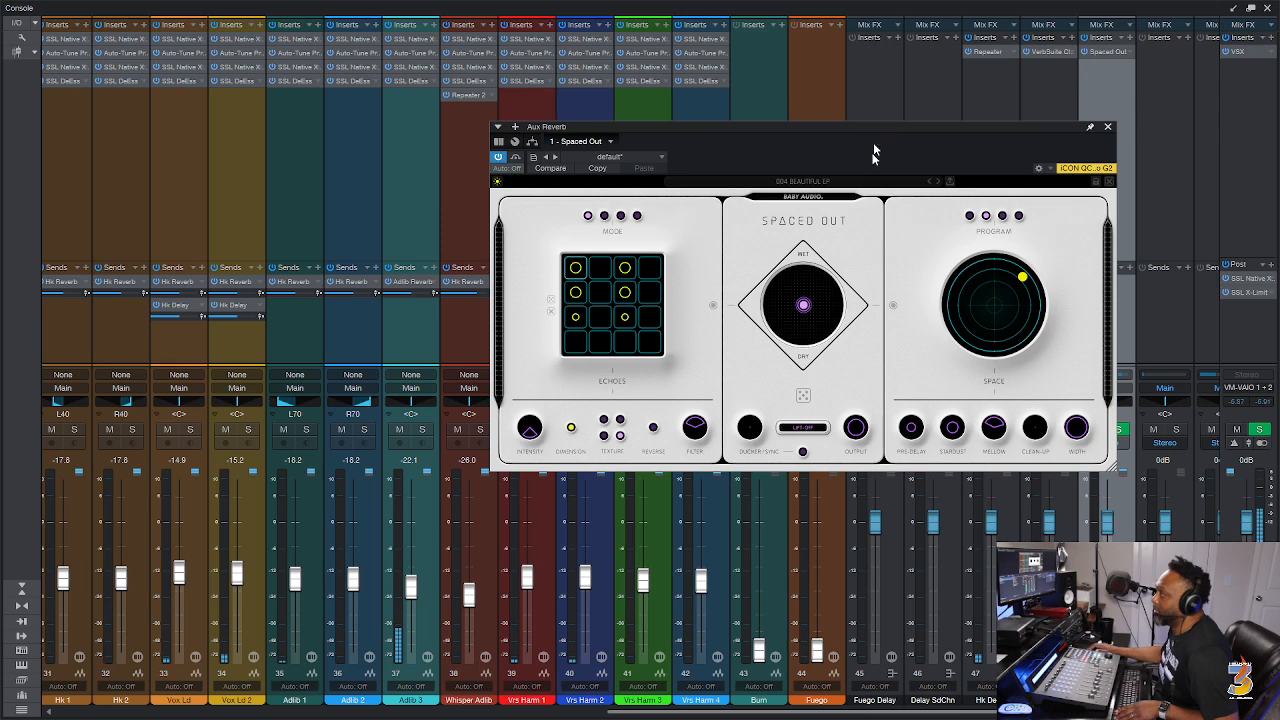
click(805, 181)
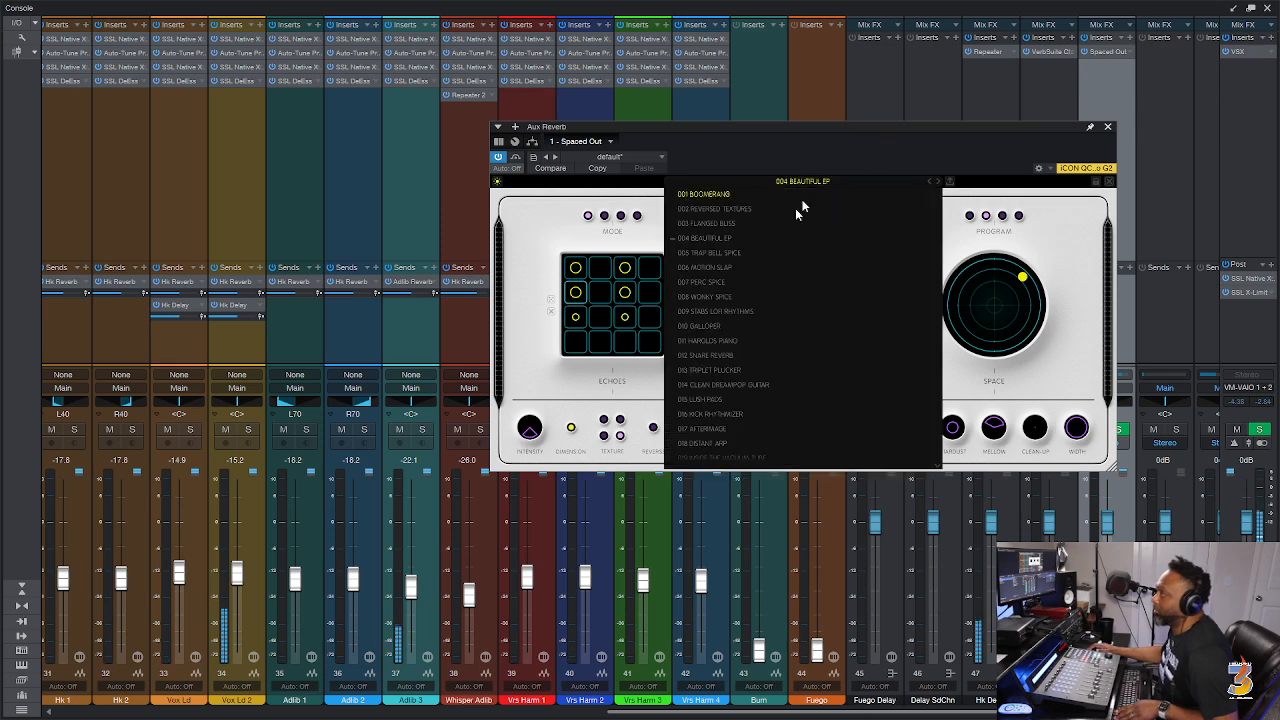
click(767, 266)
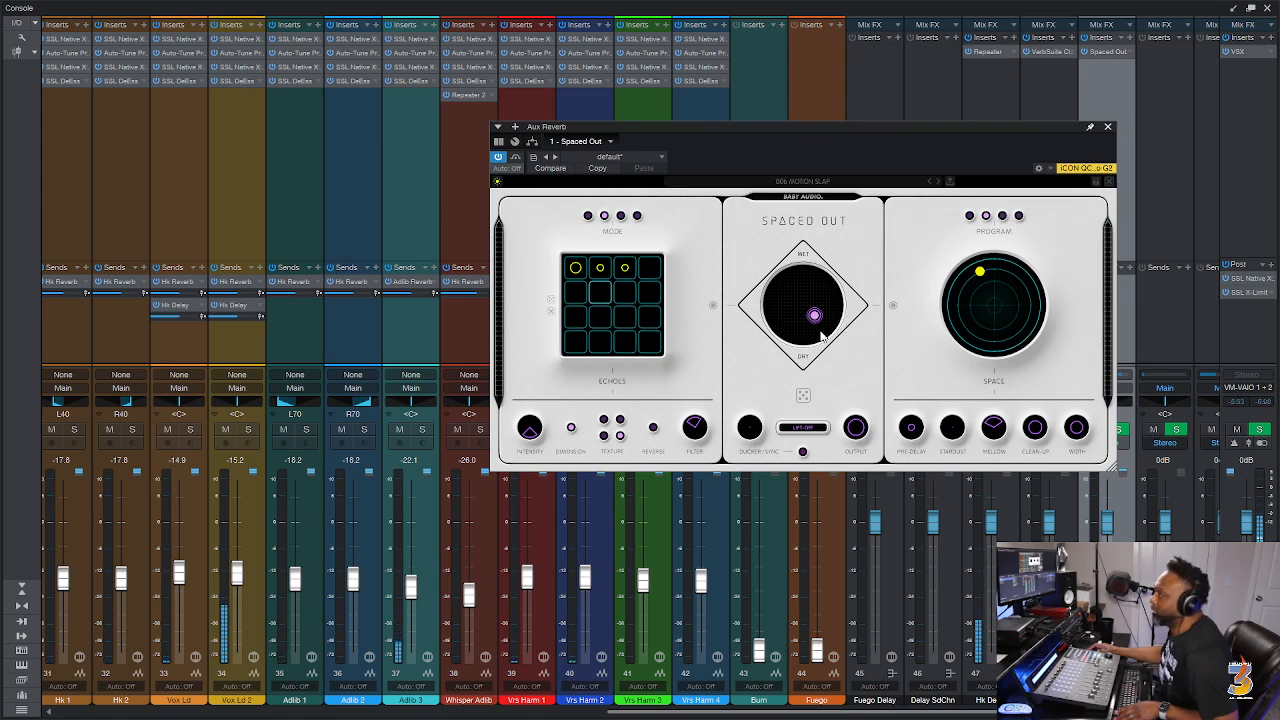
Remove the Adlib Reverb send from Adlib 3 and add a send to Adlib Reverb again.
right_click(434, 287)
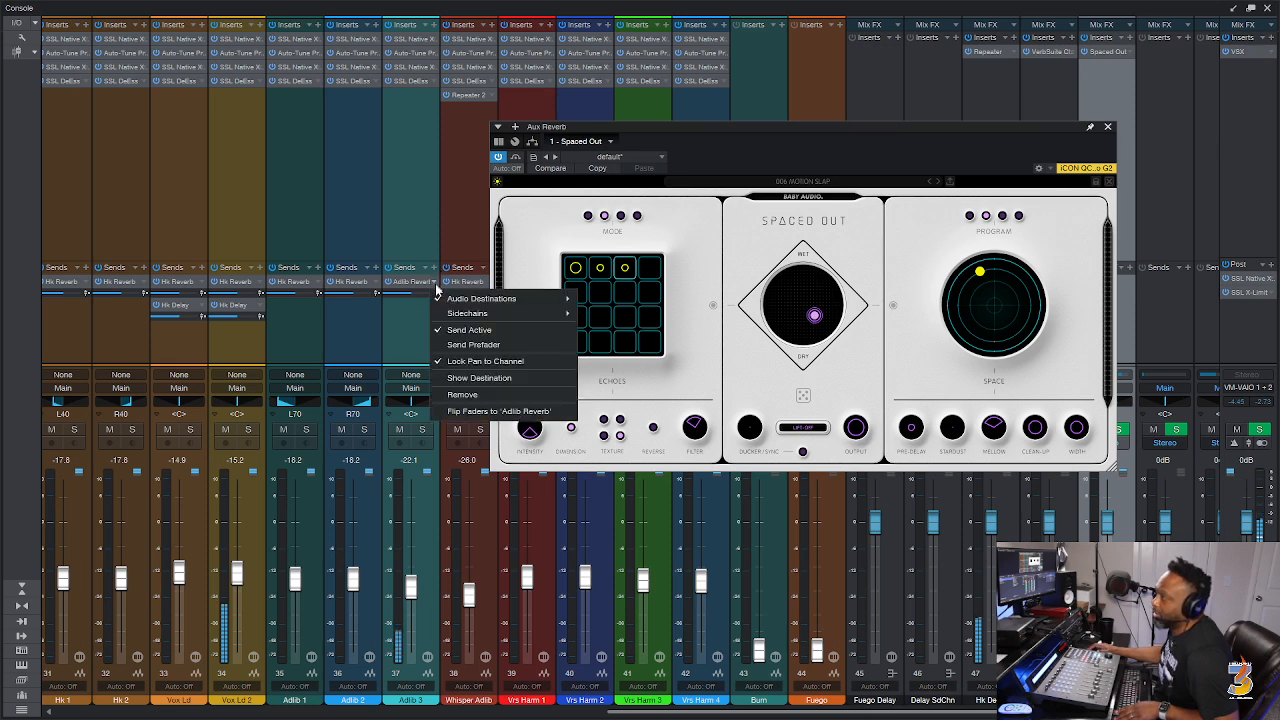
click(462, 394)
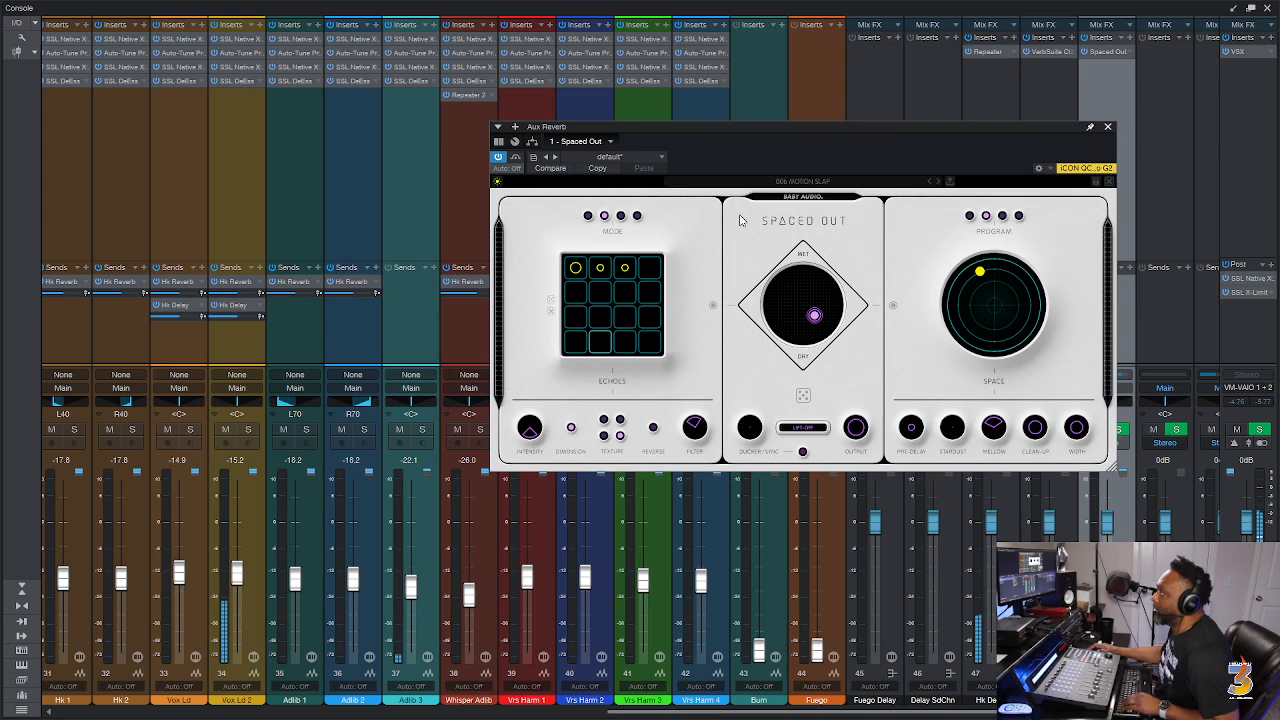
click(437, 270)
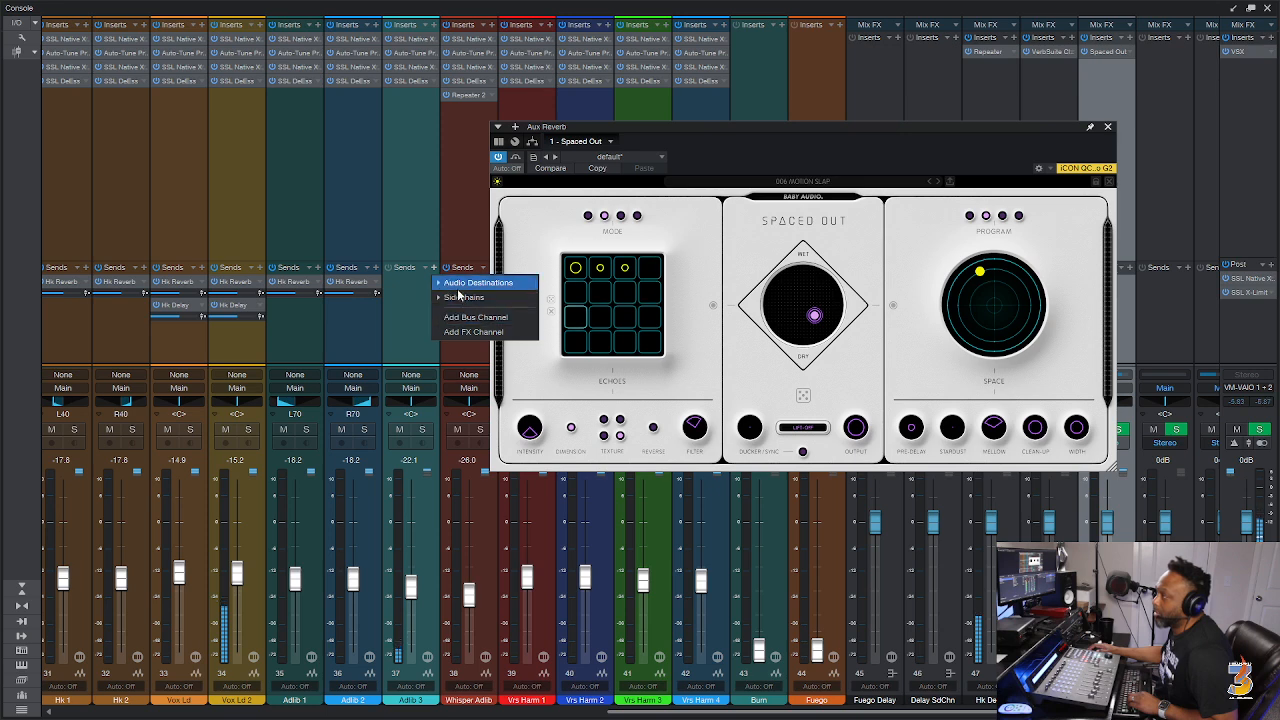
click(465, 283)
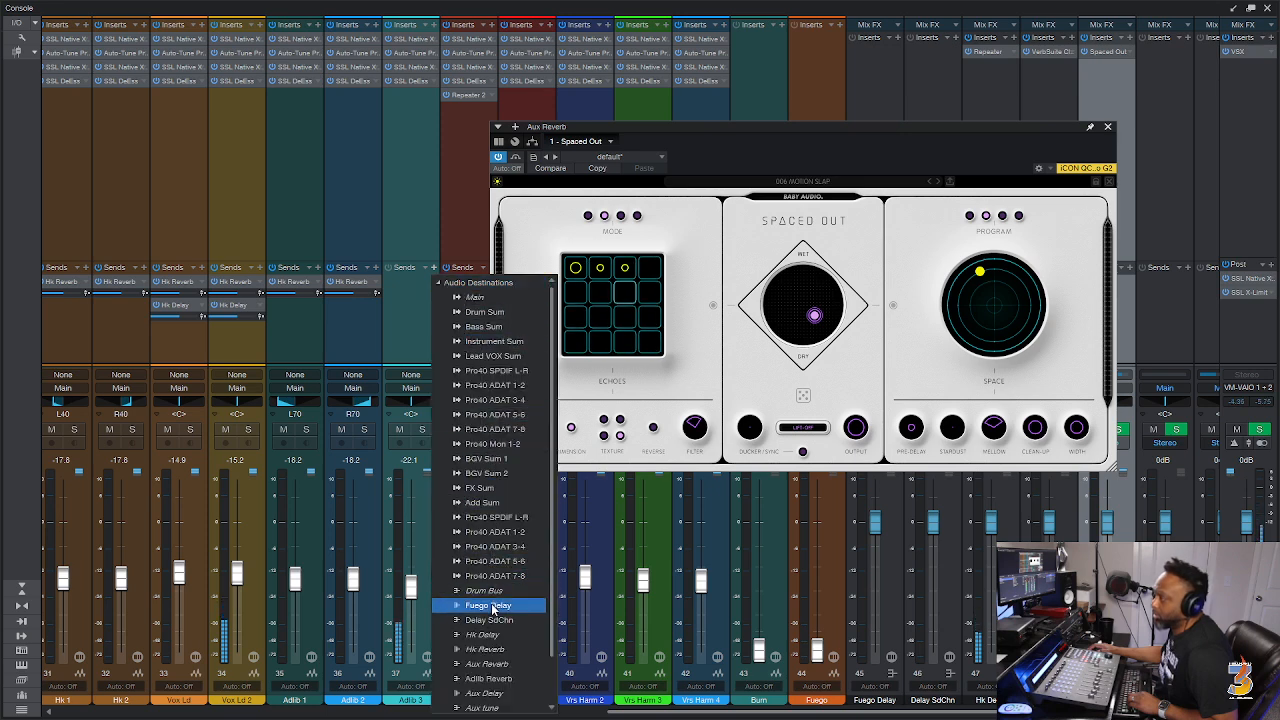
click(494, 679)
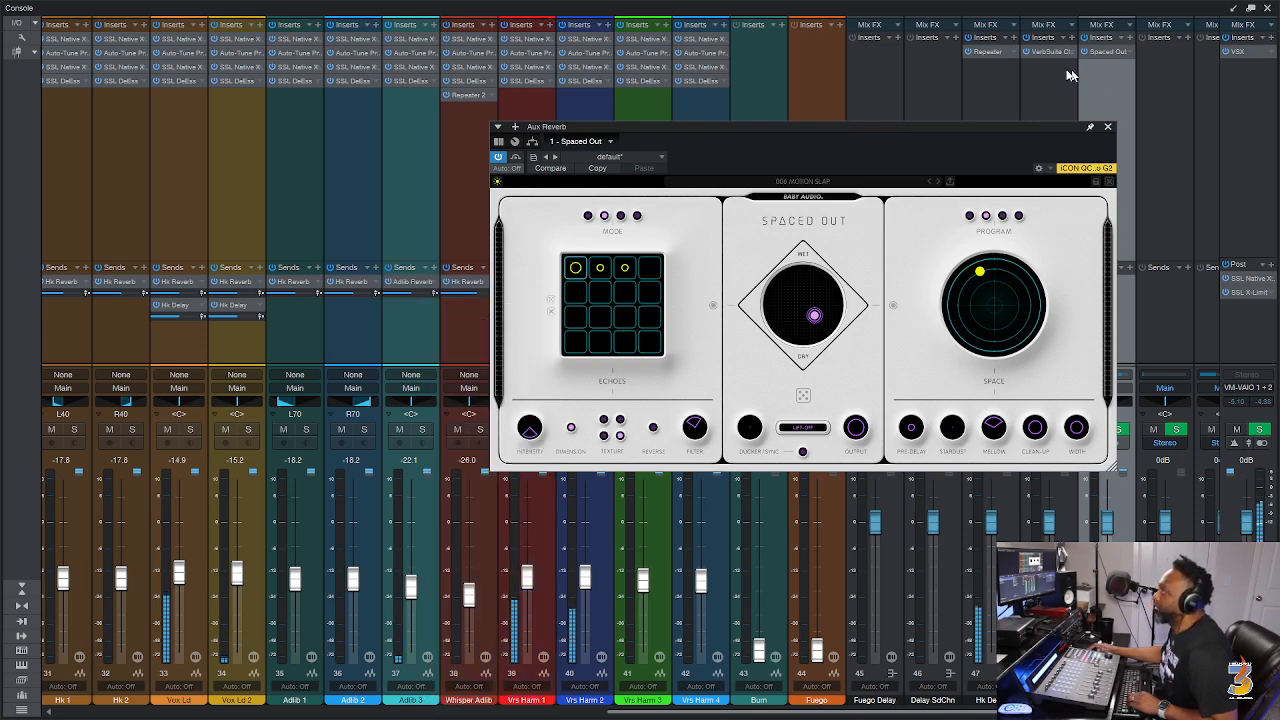
Insert VerbSuite Classics on the Adlib Reverb channel, adjust its dry/wet mix, and set decay to 108% and width to 1.88 dB.
click(1155, 54)
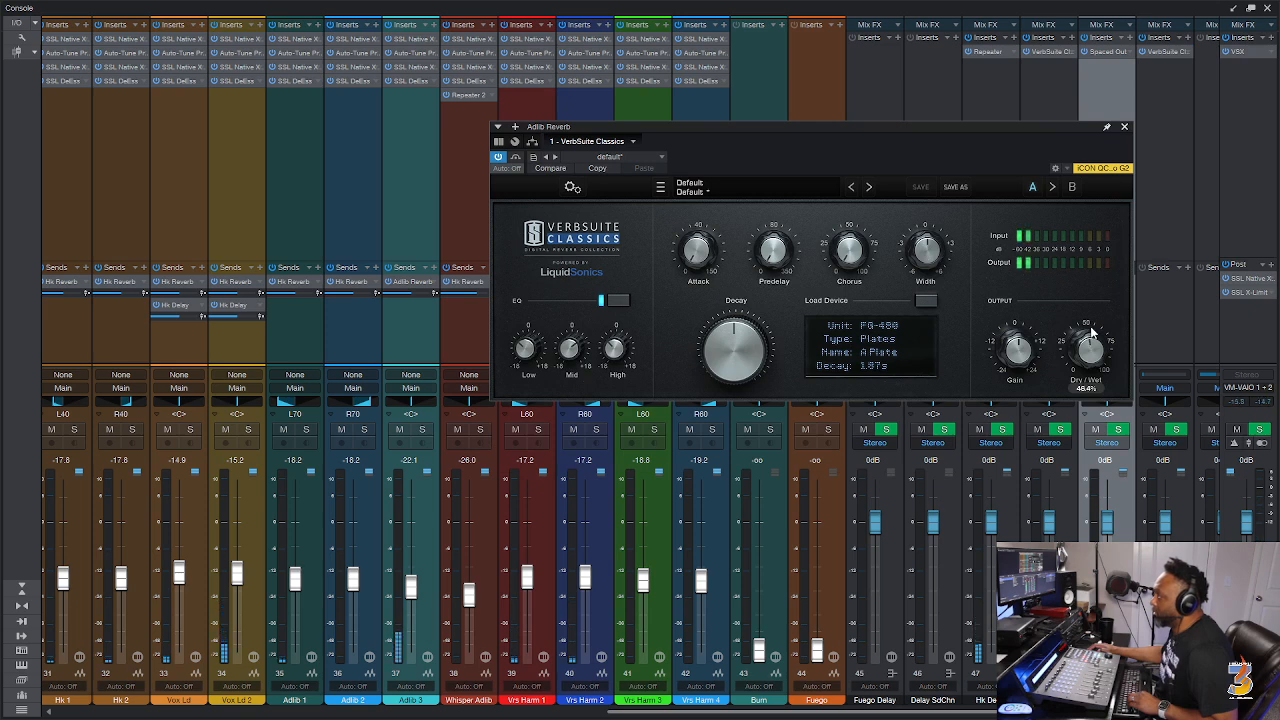
drag(1093, 328, 1092, 323)
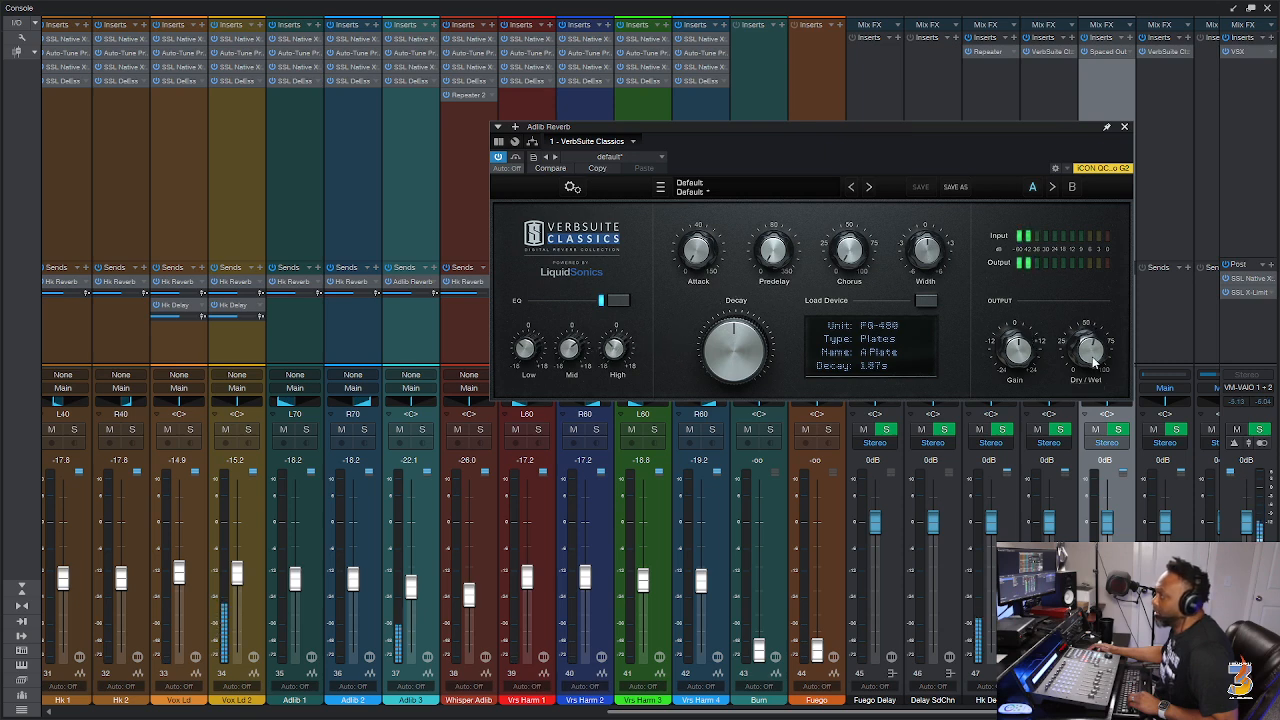
drag(1092, 352, 1097, 348)
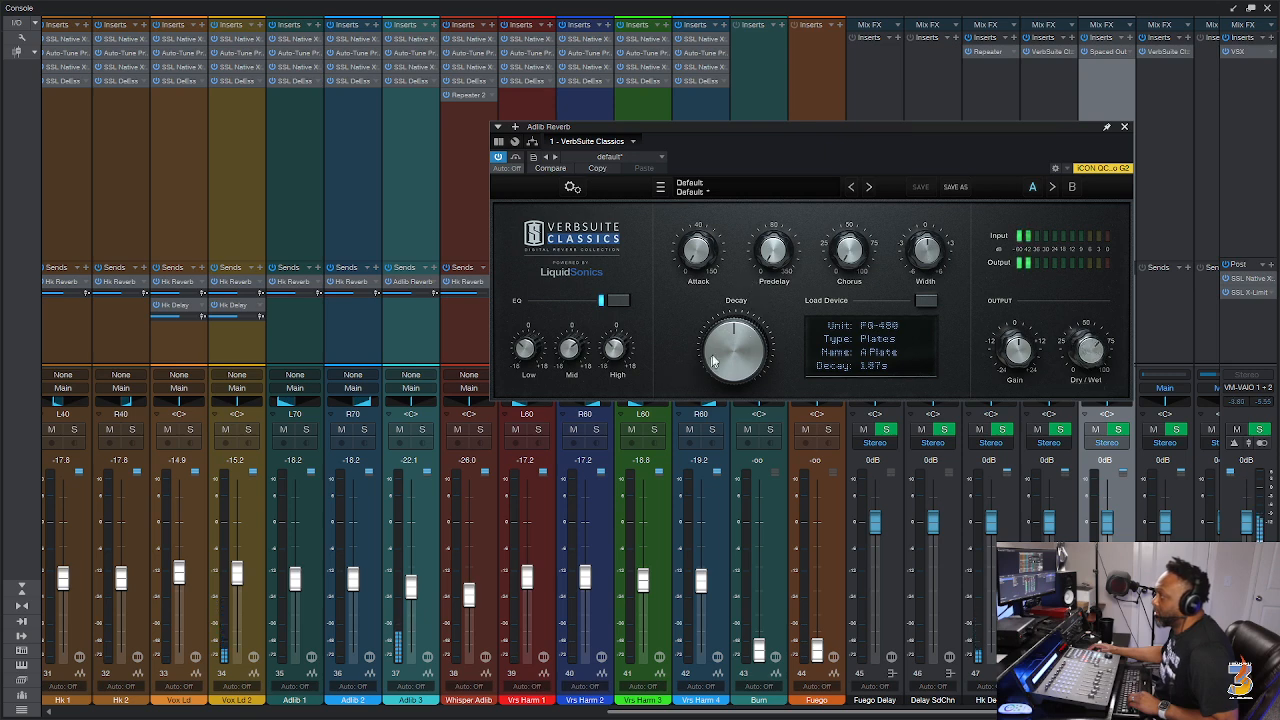
drag(714, 362, 716, 342)
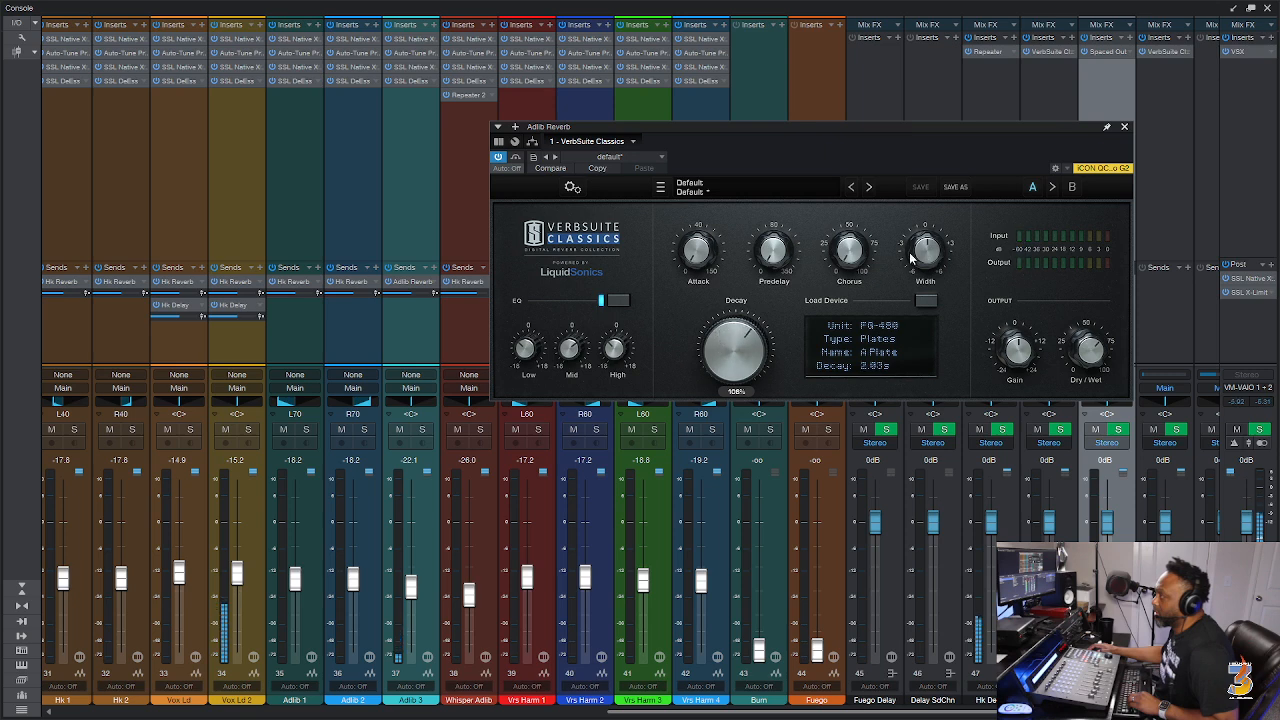
drag(910, 258, 906, 229)
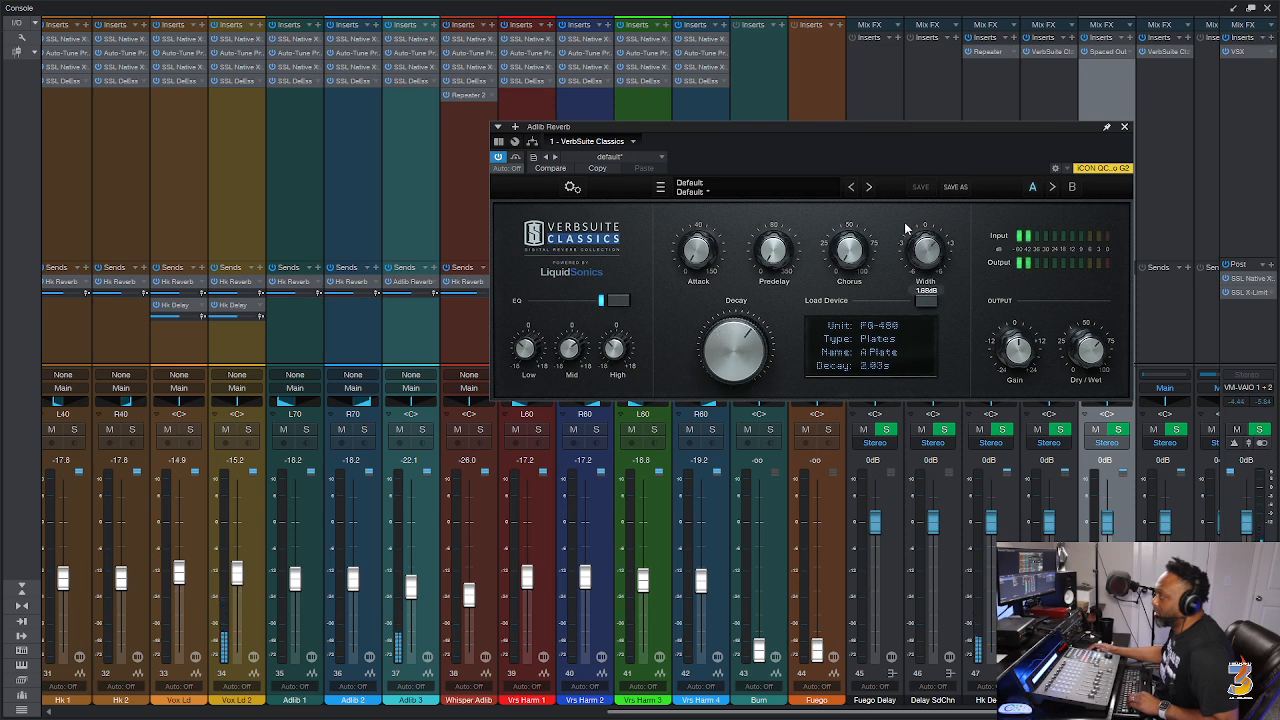
click(1123, 127)
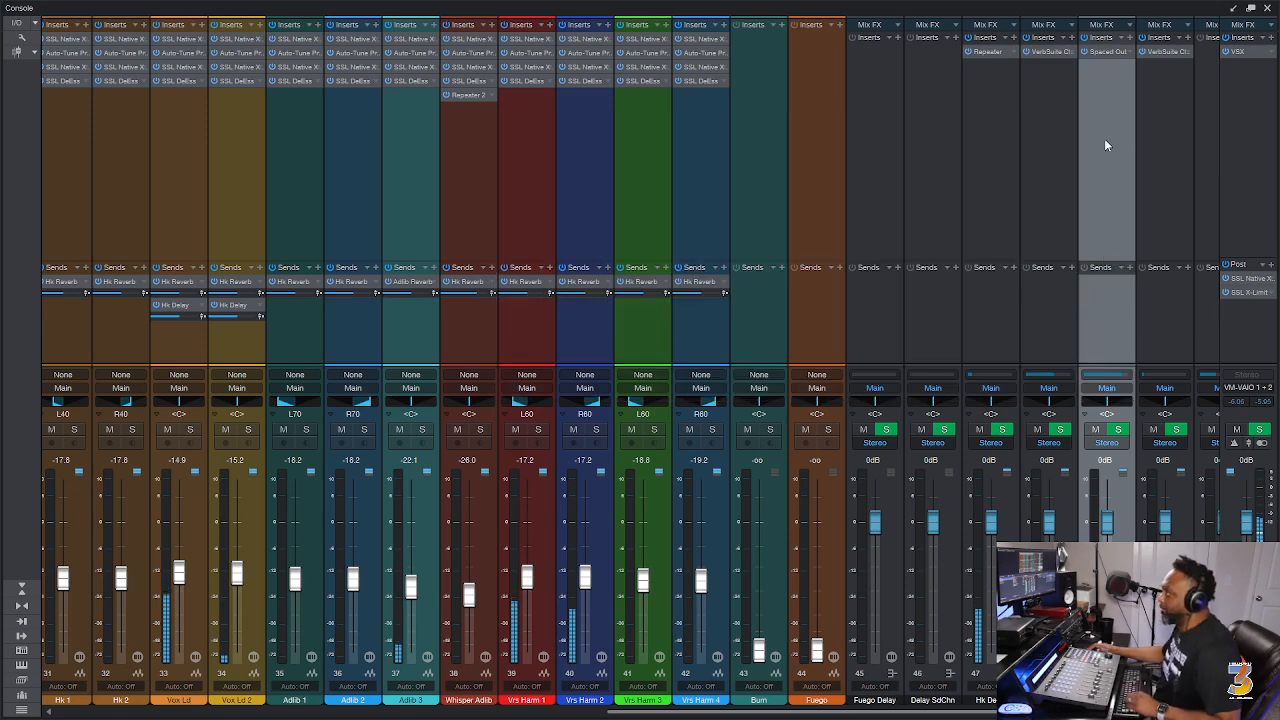
key(ctrl+s)
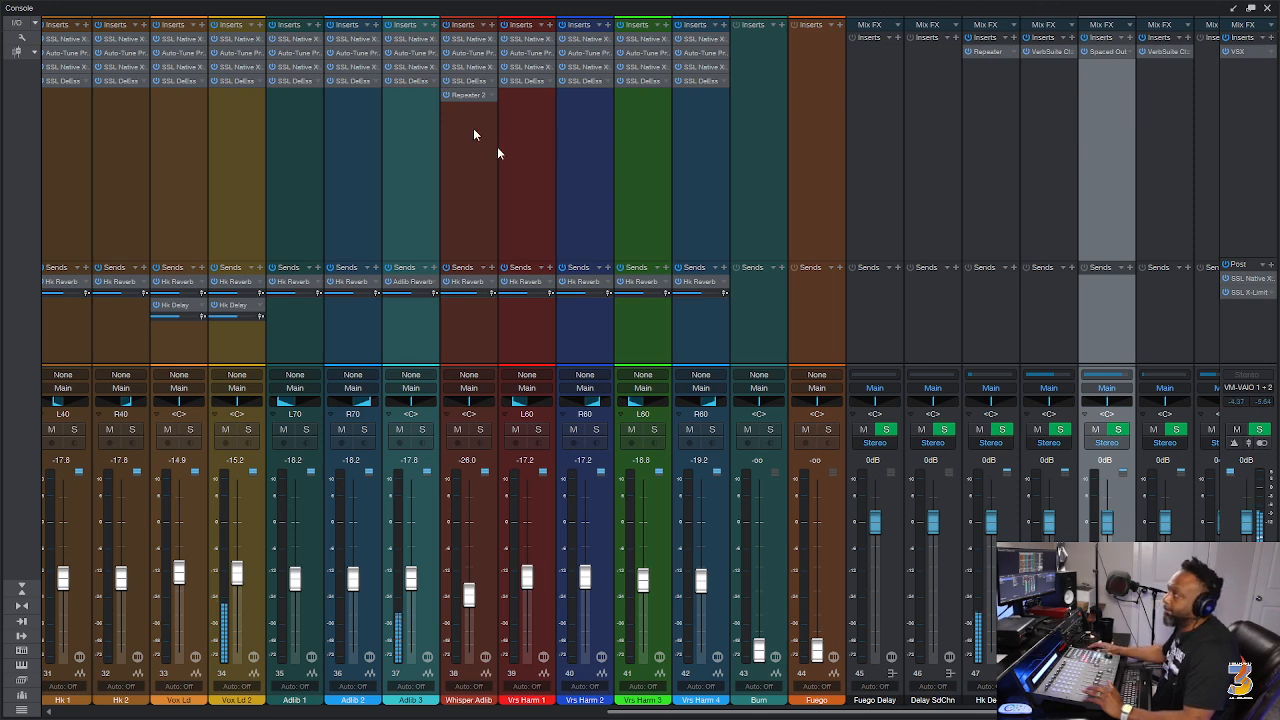
Raise the low-cut frequency in Adlib 3's SSL X-EQ 2 and save the song.
click(410, 40)
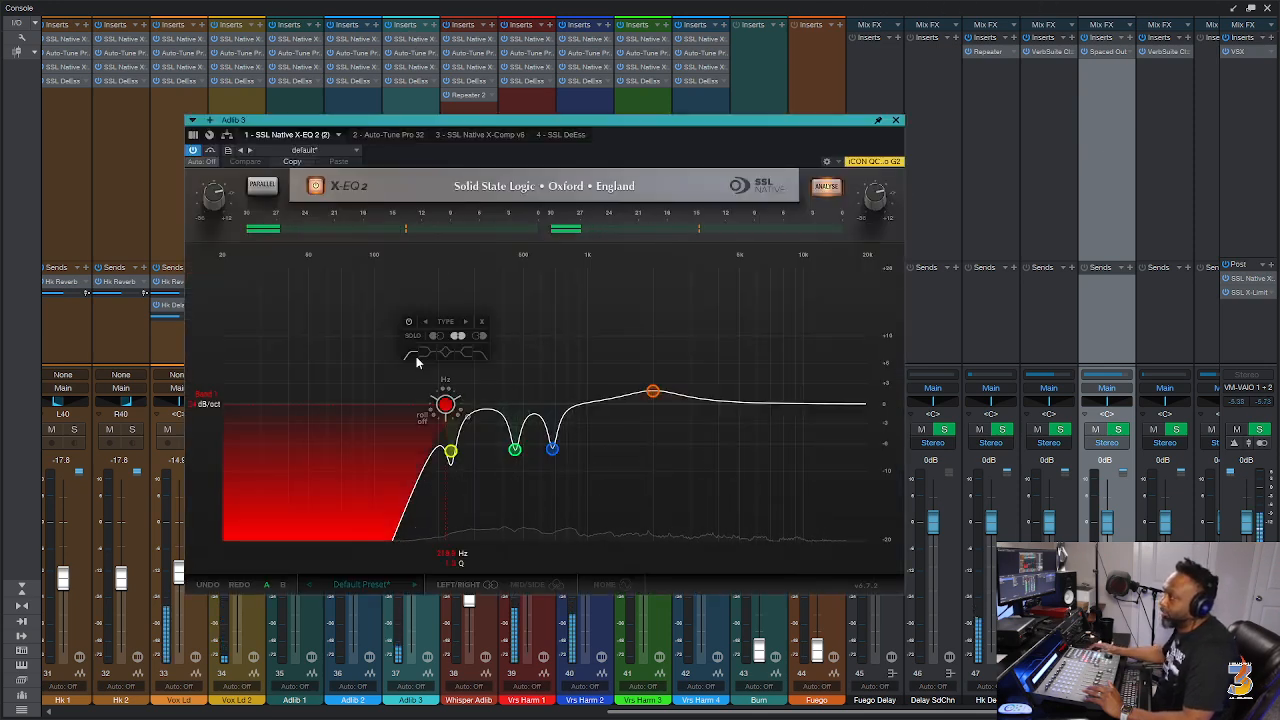
drag(449, 390, 671, 386)
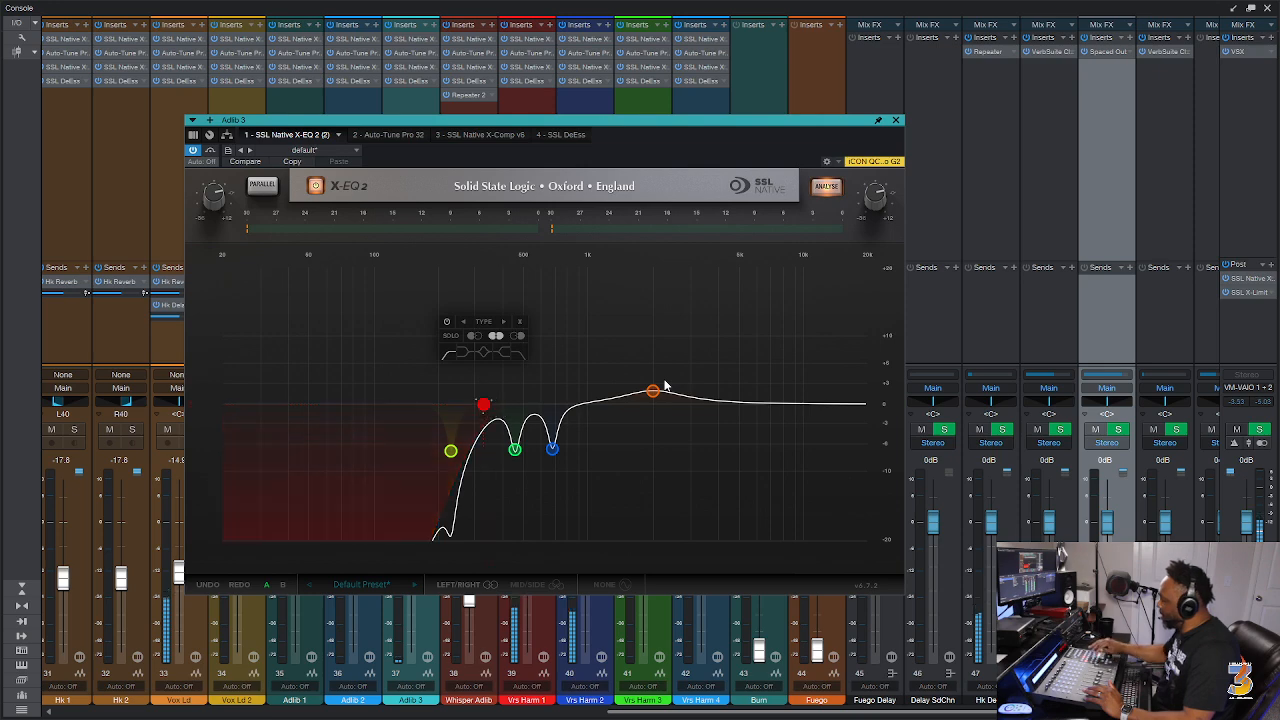
key(ctrl+s)
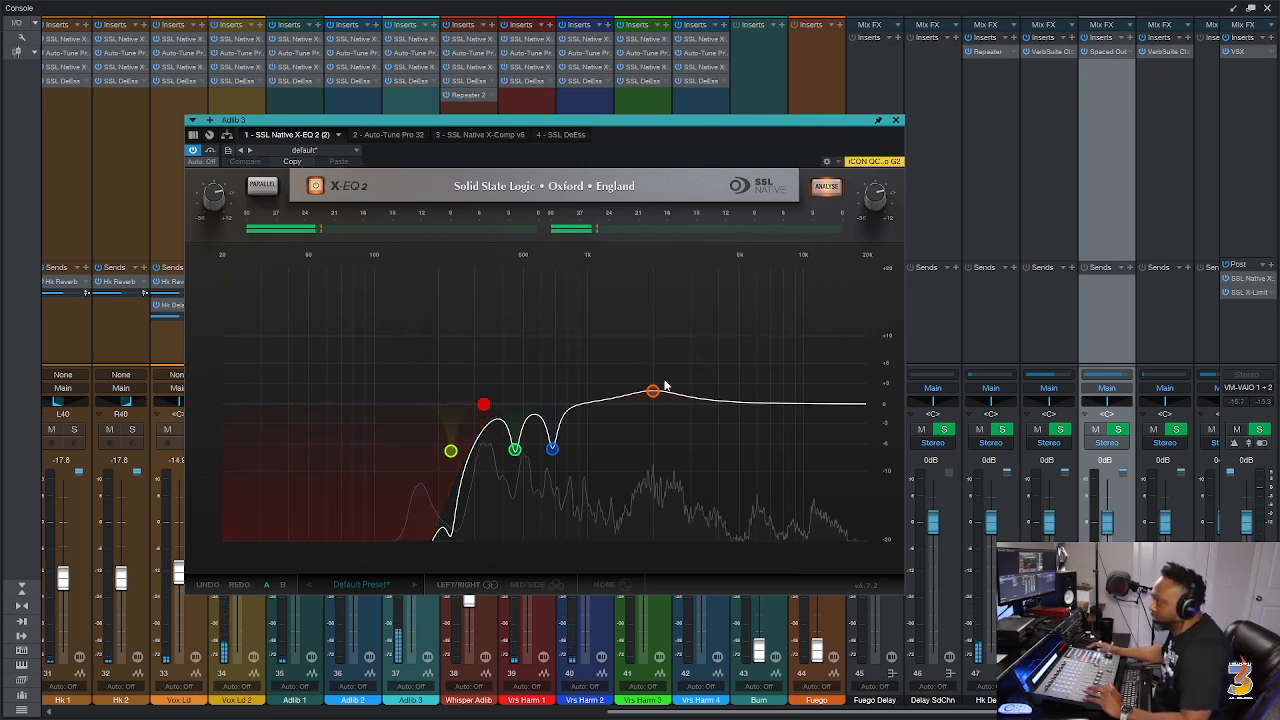
click(895, 119)
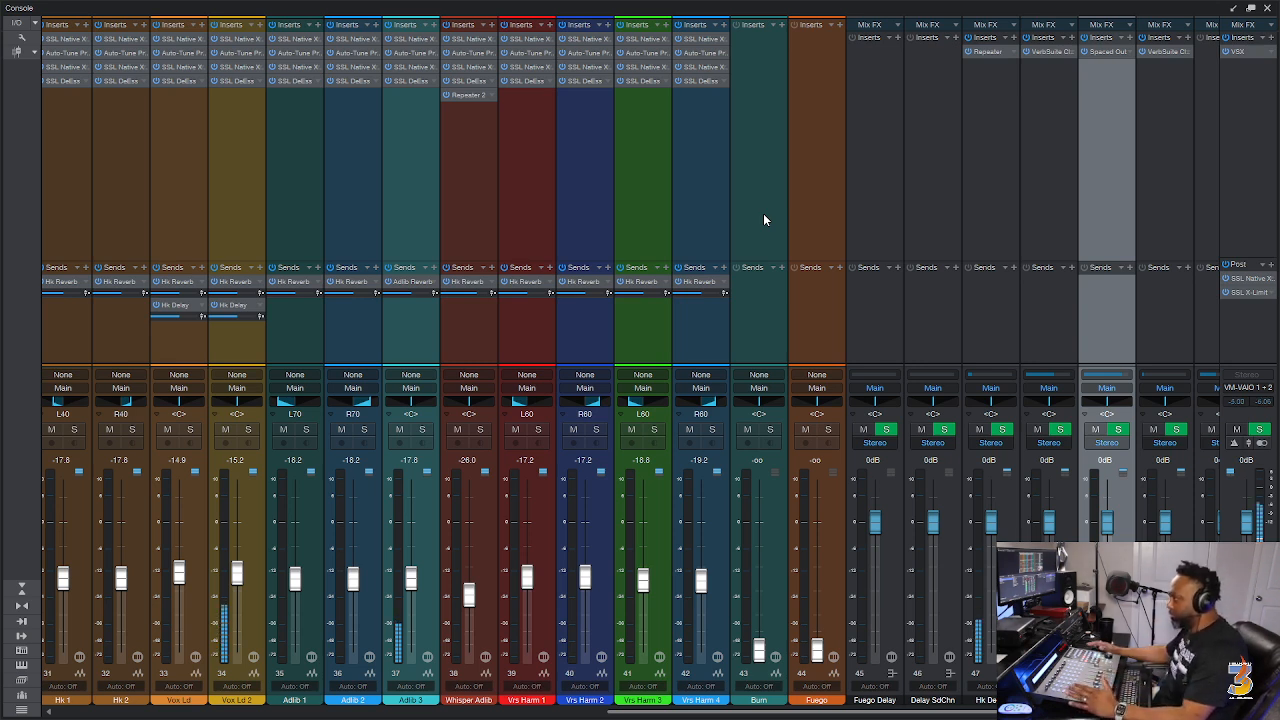
key(ctrl+s)
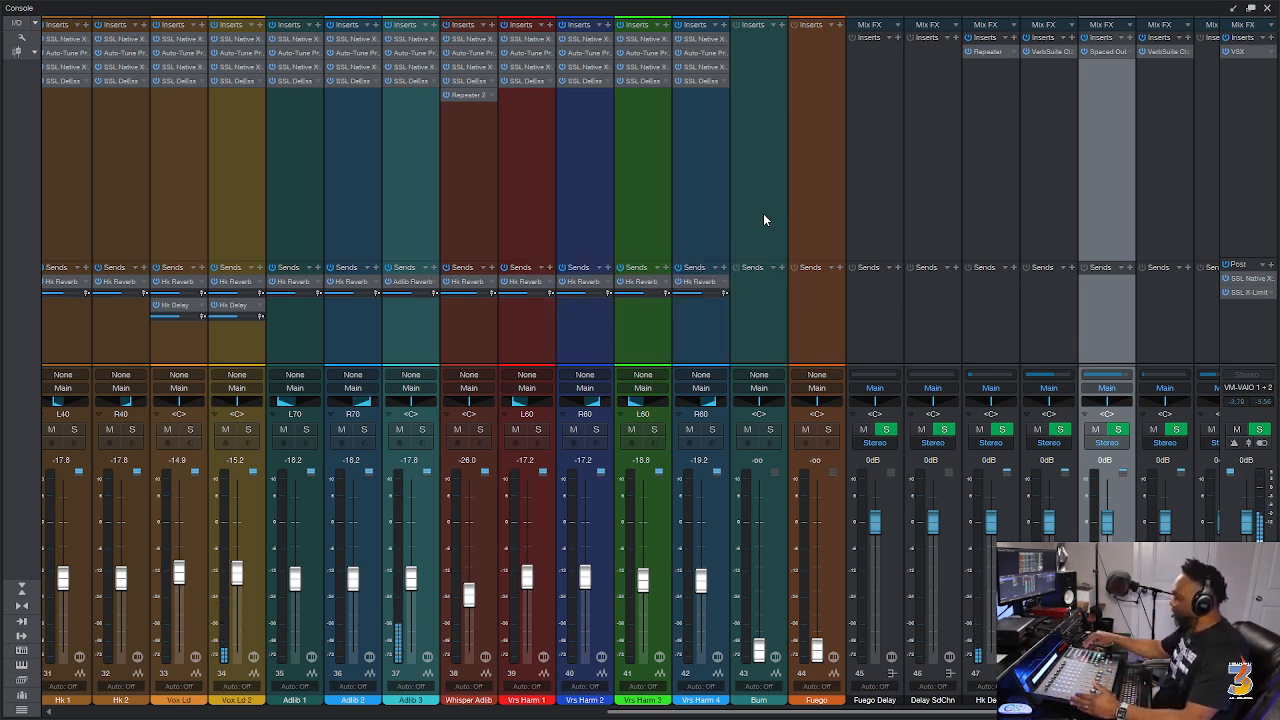
Trim the start of the first SampleOne(2) event on the Burn track to bar 65, where the Vamp begins.
key(F3)
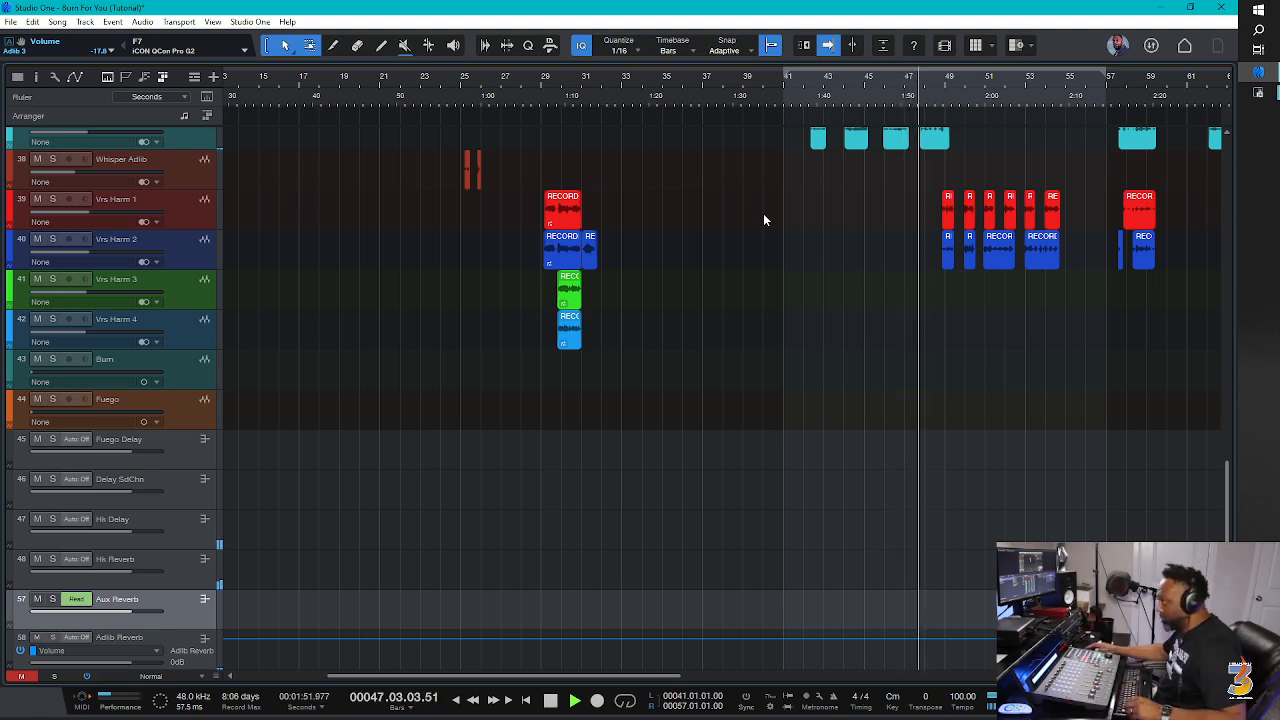
scroll(756, 299, right, 13)
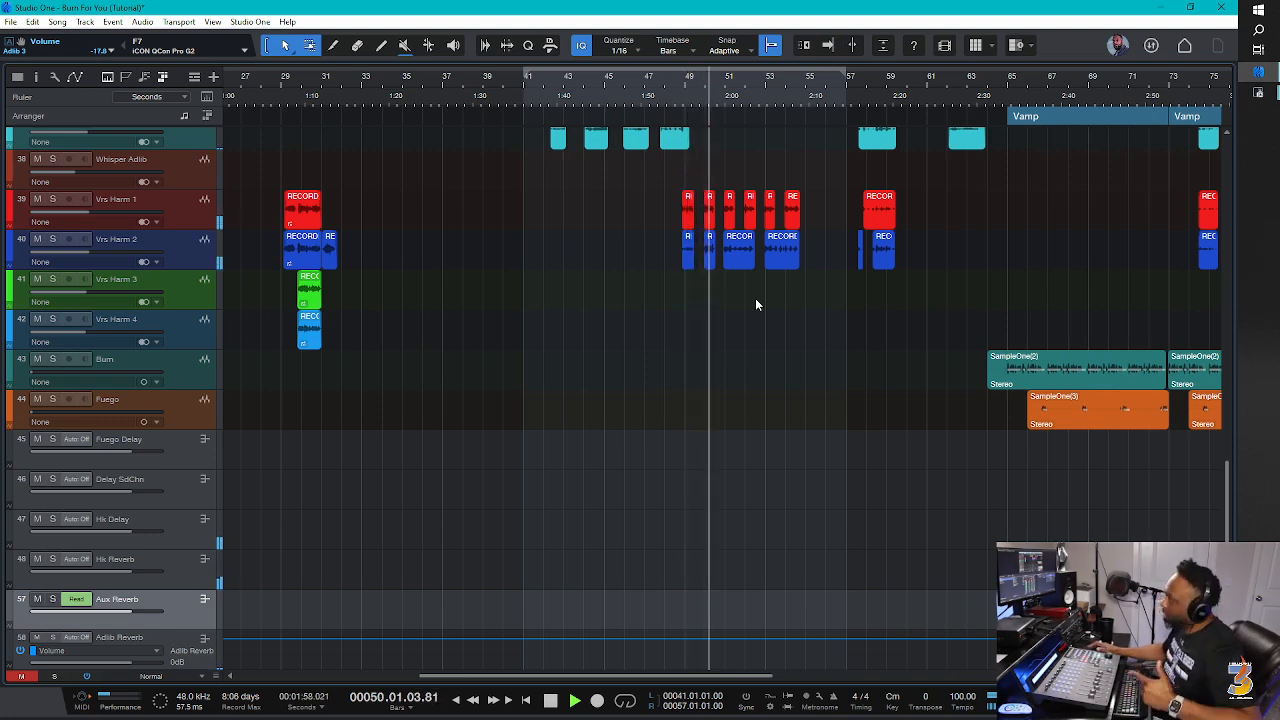
scroll(708, 384, right, 5)
scroll(708, 384, right, 12)
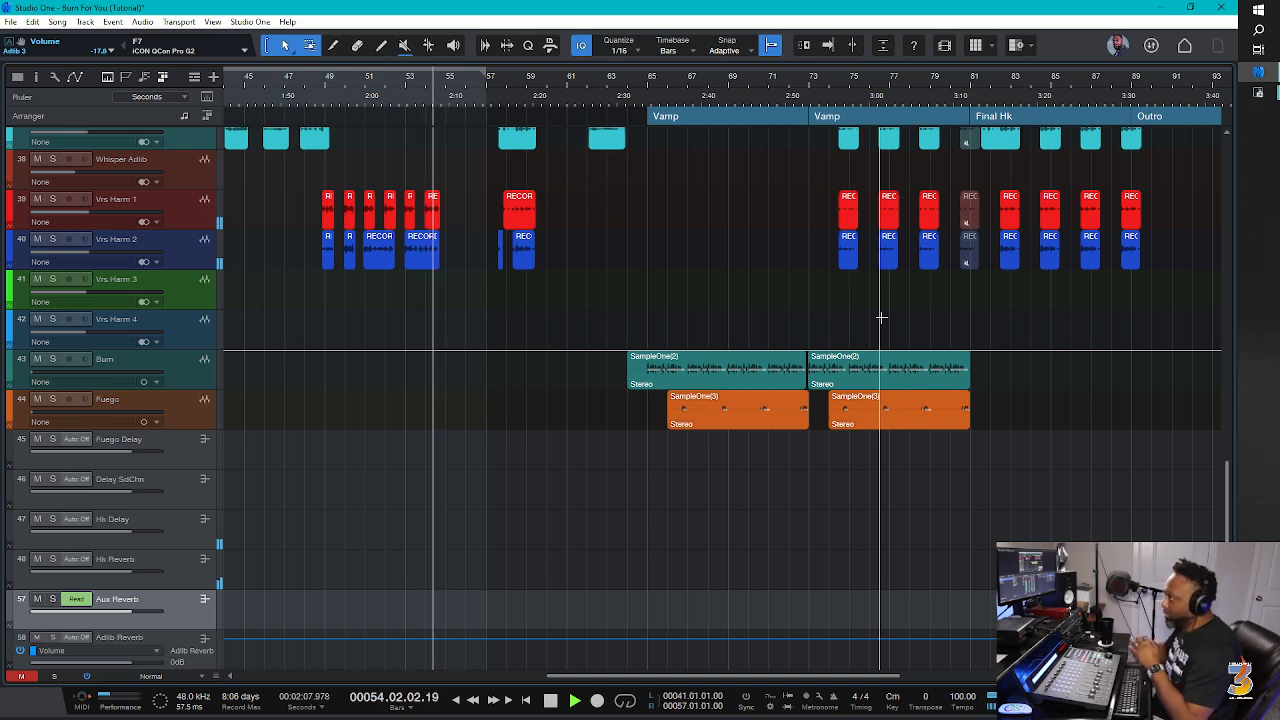
scroll(594, 431, up, 1)
scroll(594, 431, up, 3)
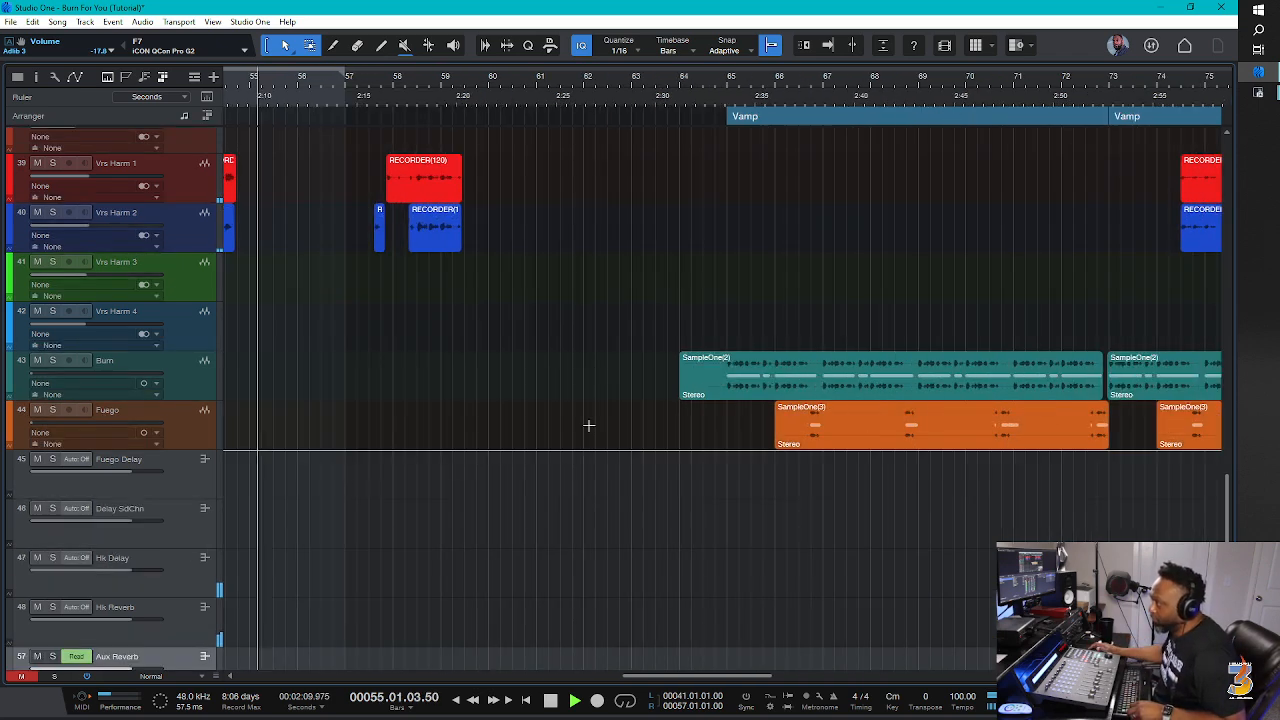
click(690, 385)
drag(690, 383, 727, 381)
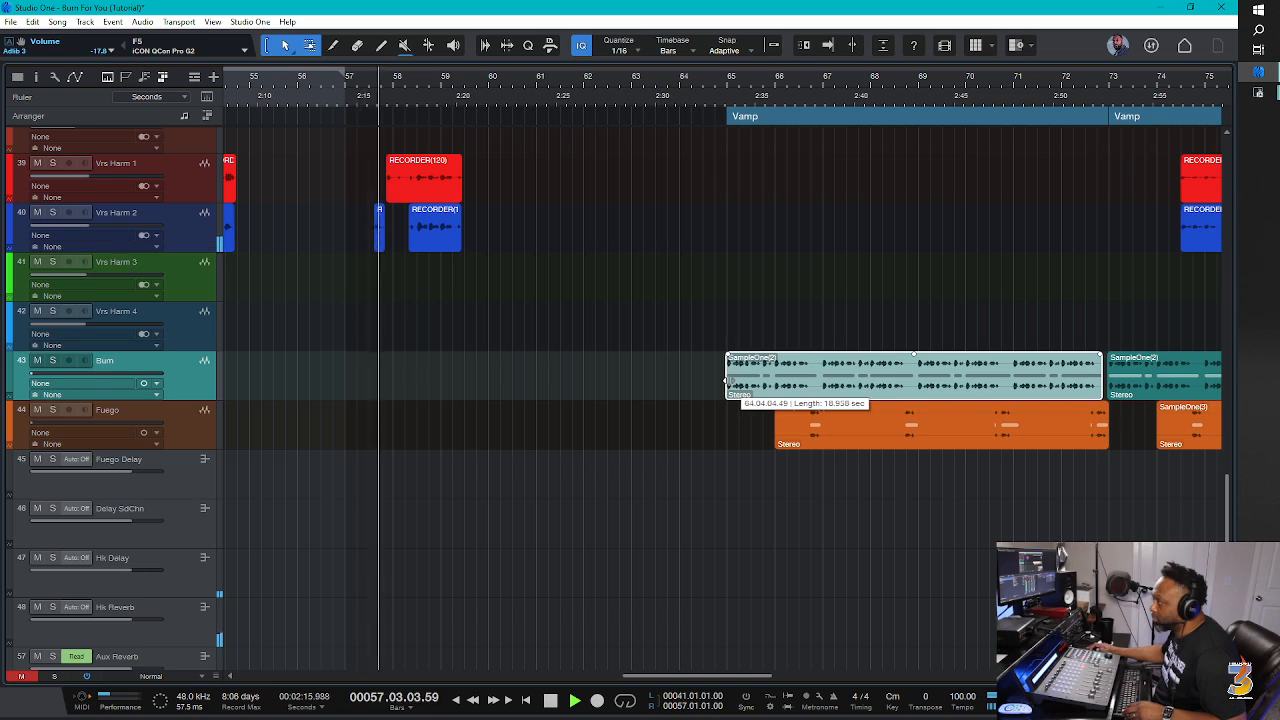
scroll(700, 394, up, 5)
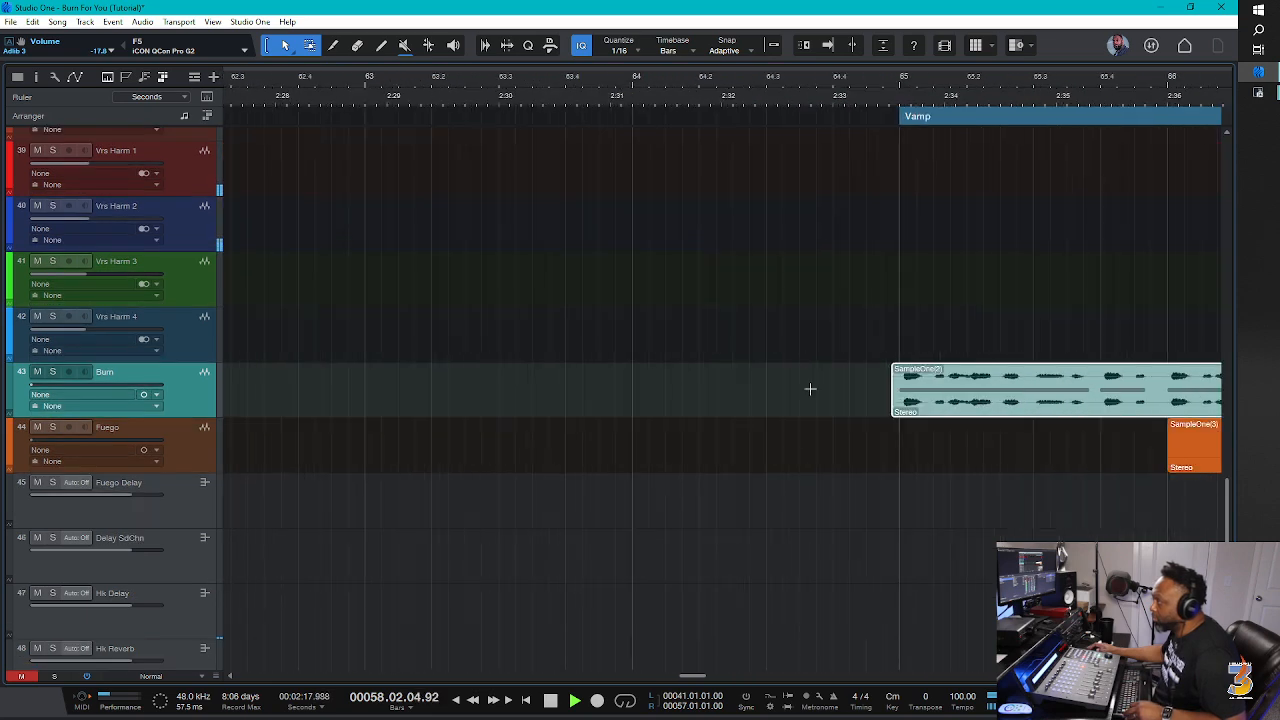
drag(888, 391, 897, 392)
key(n)
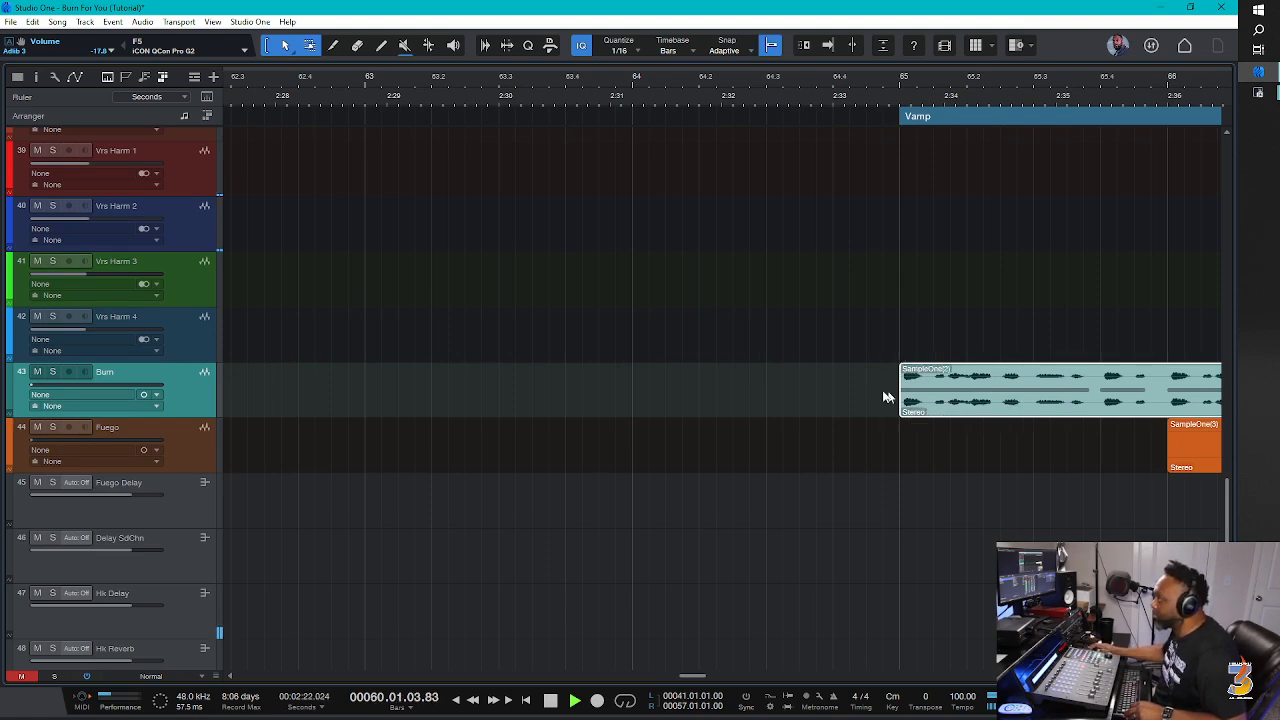
scroll(751, 446, down, 5)
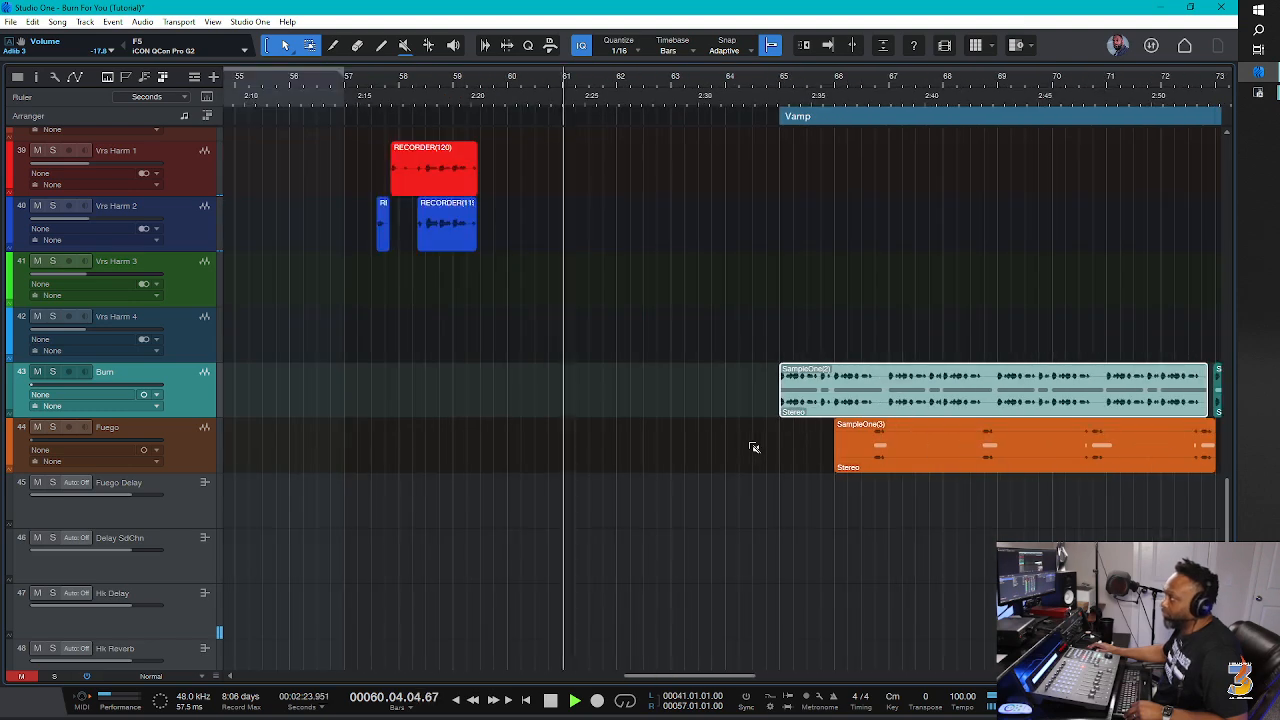
Select the Vox Ld 2 event that leads into the Vamp and open Auto-Tune Pro on the Vox Ld 2 channel.
scroll(686, 386, right, 3)
scroll(686, 386, up, 9)
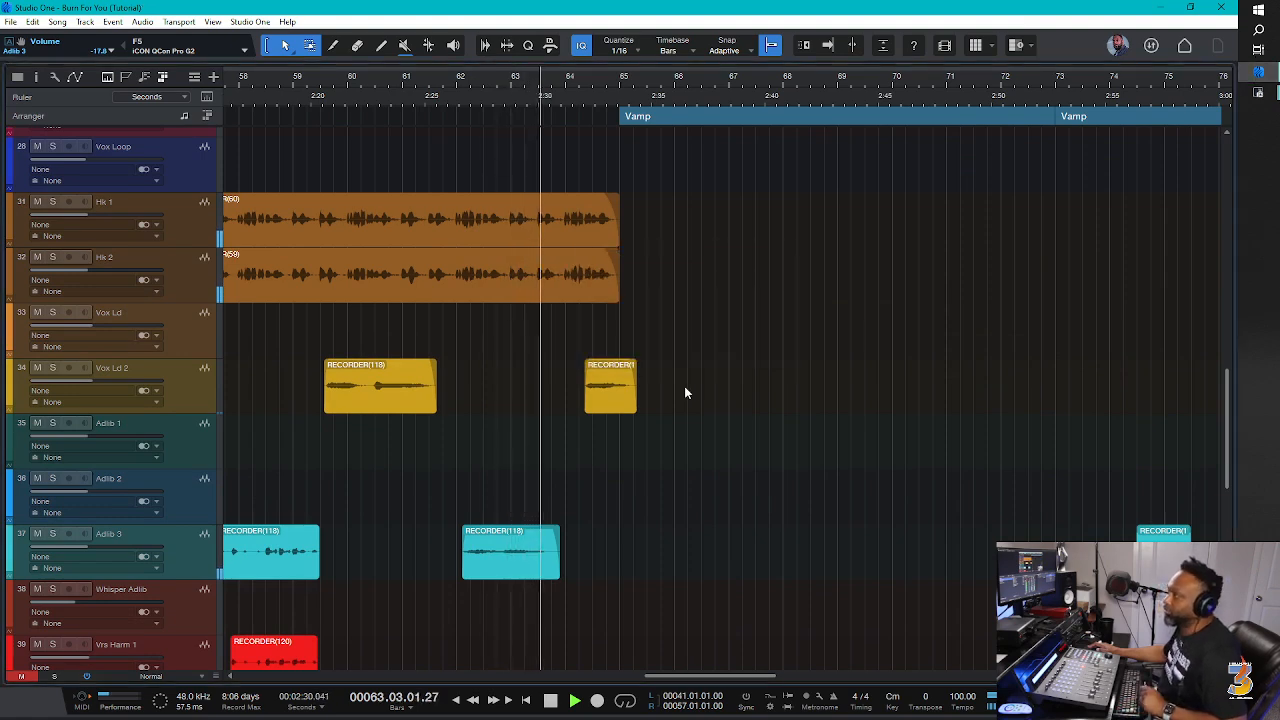
key(space)
click(190, 394)
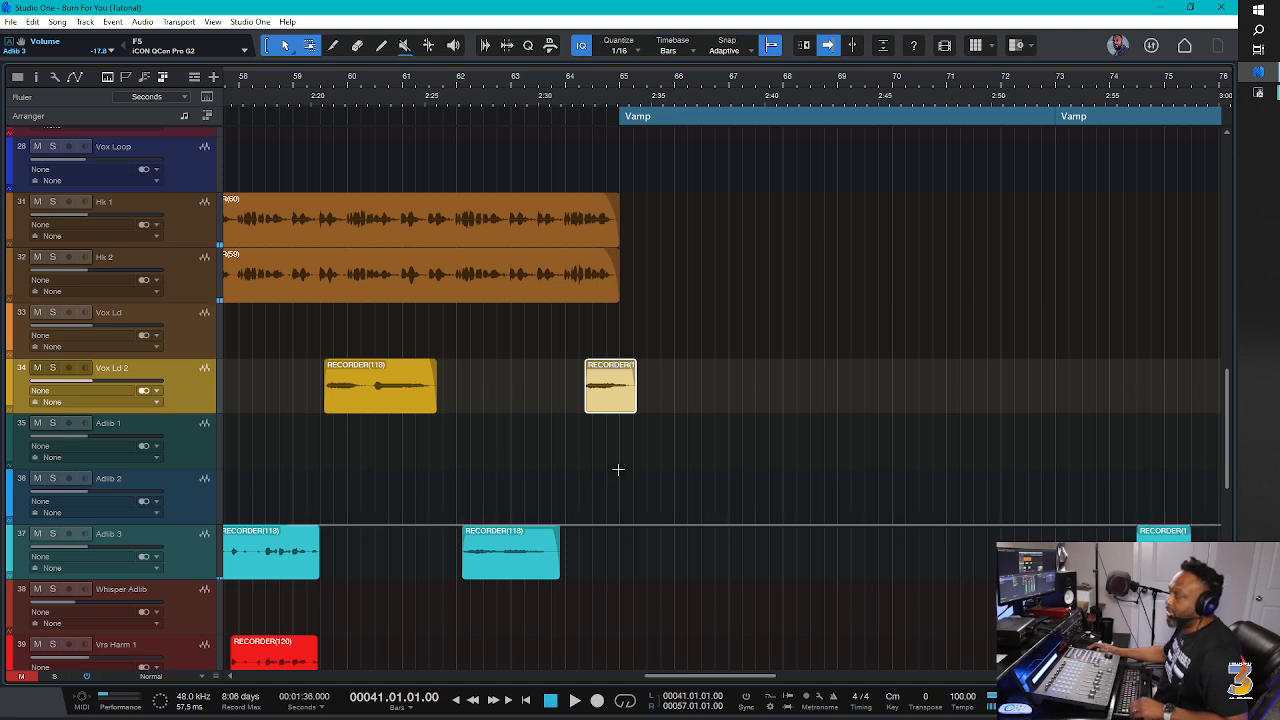
scroll(616, 470, down, 3)
scroll(616, 470, down, 5)
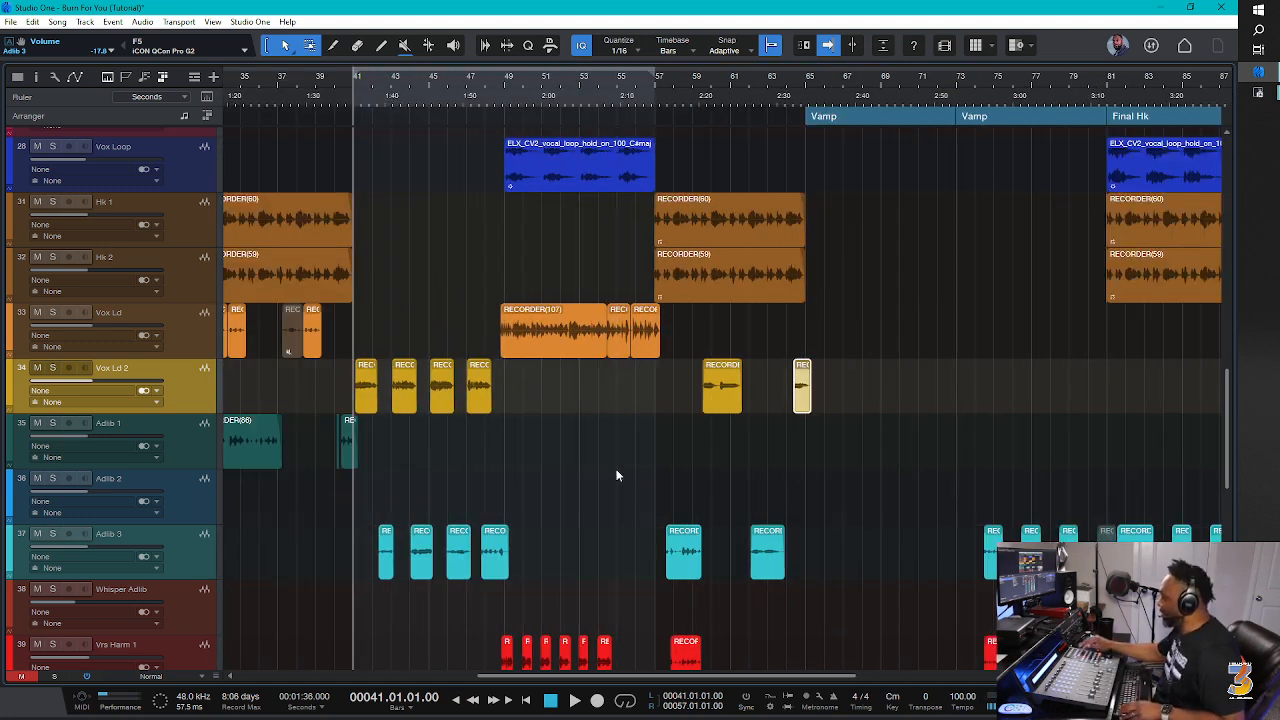
key(F3)
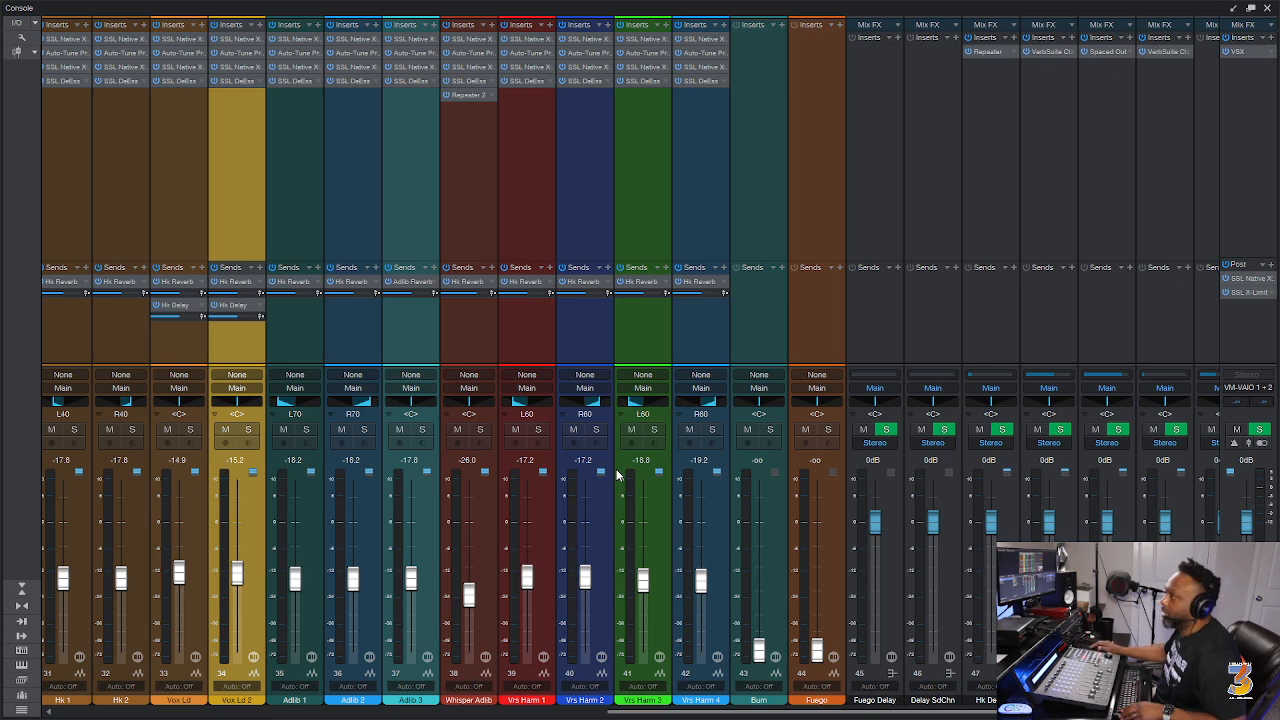
click(249, 52)
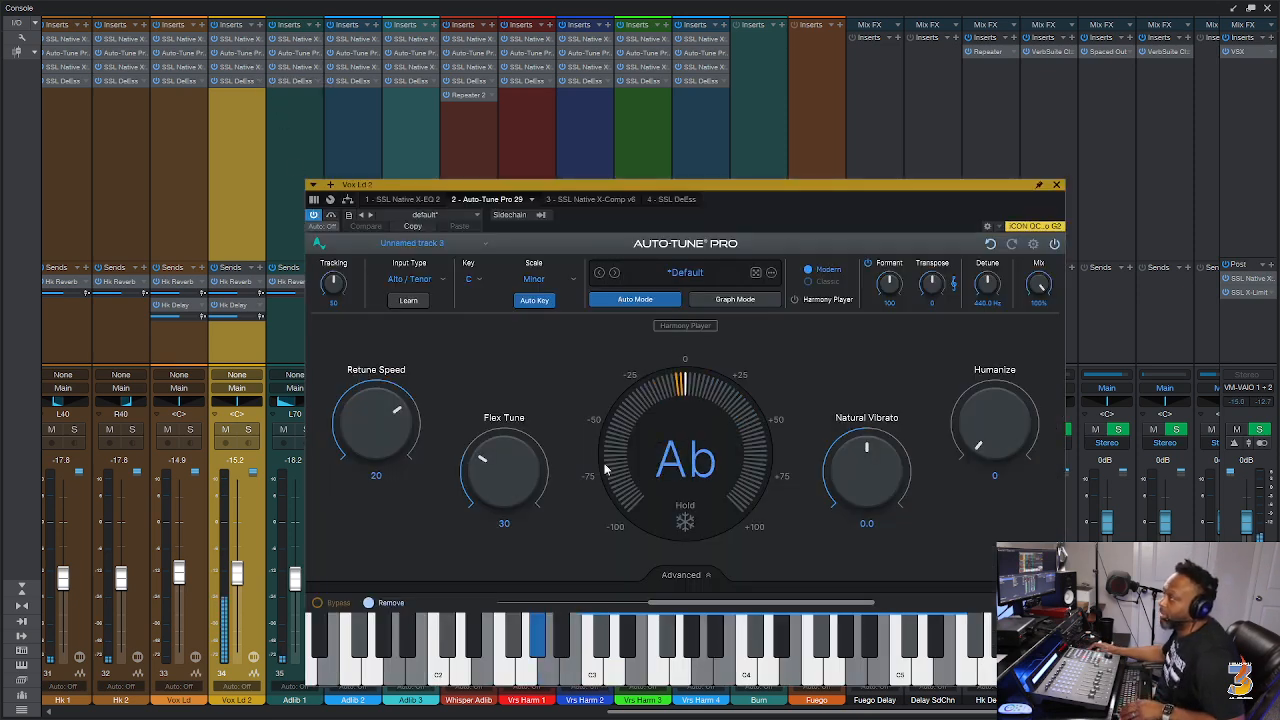
Set Auto-Tune Pro's Retune Speed to 12 and Flex Tune to 8 on Vox Ld 2, close the plug-in, and save the song.
drag(390, 427, 392, 412)
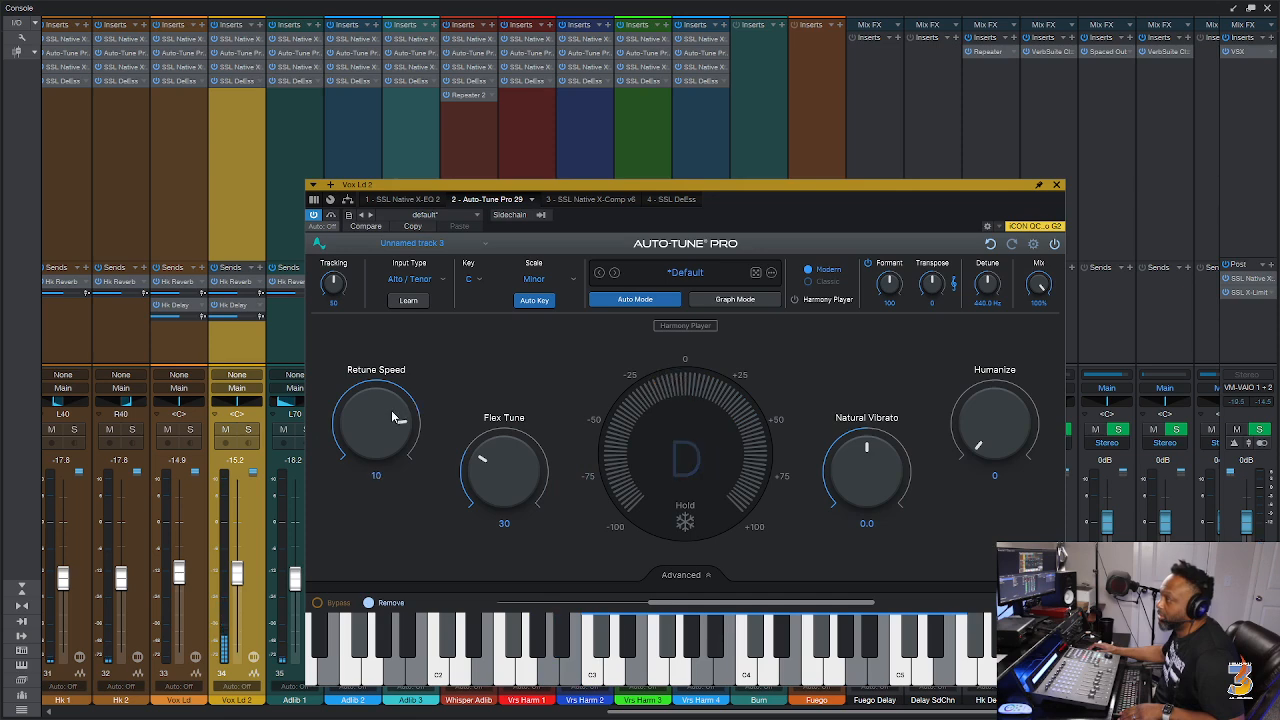
drag(500, 487, 502, 504)
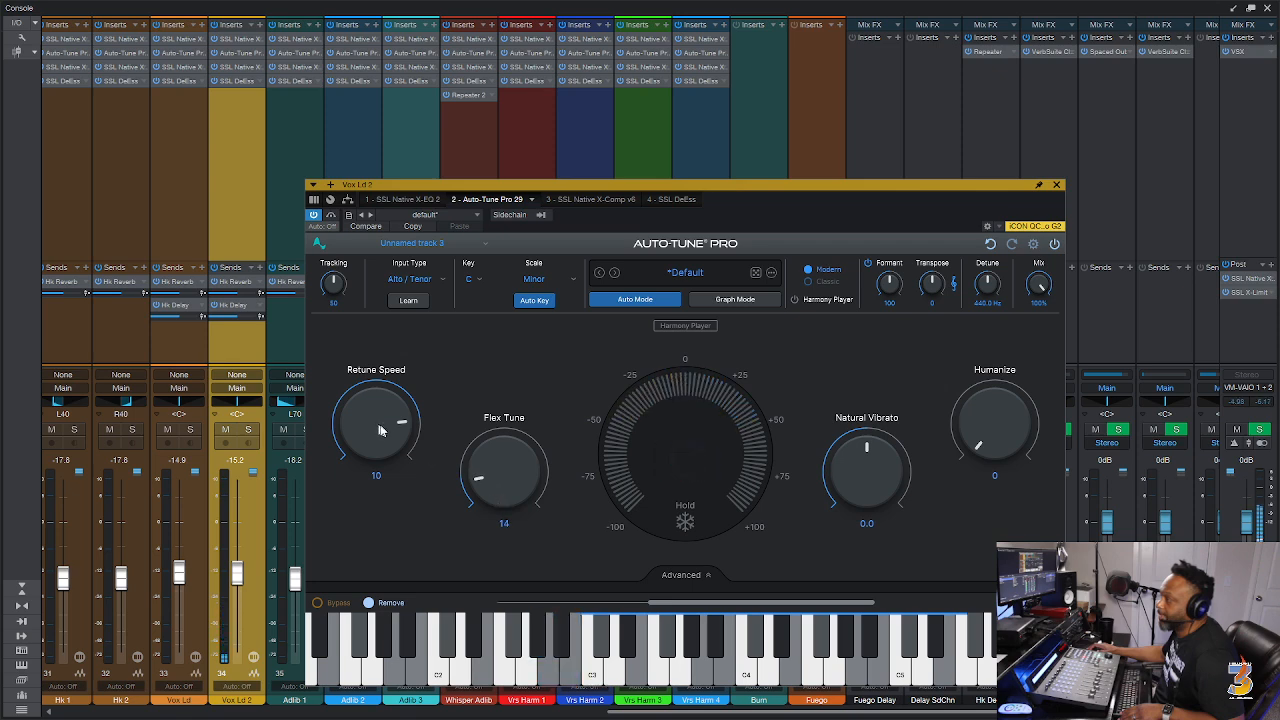
drag(380, 425, 383, 432)
drag(498, 480, 498, 488)
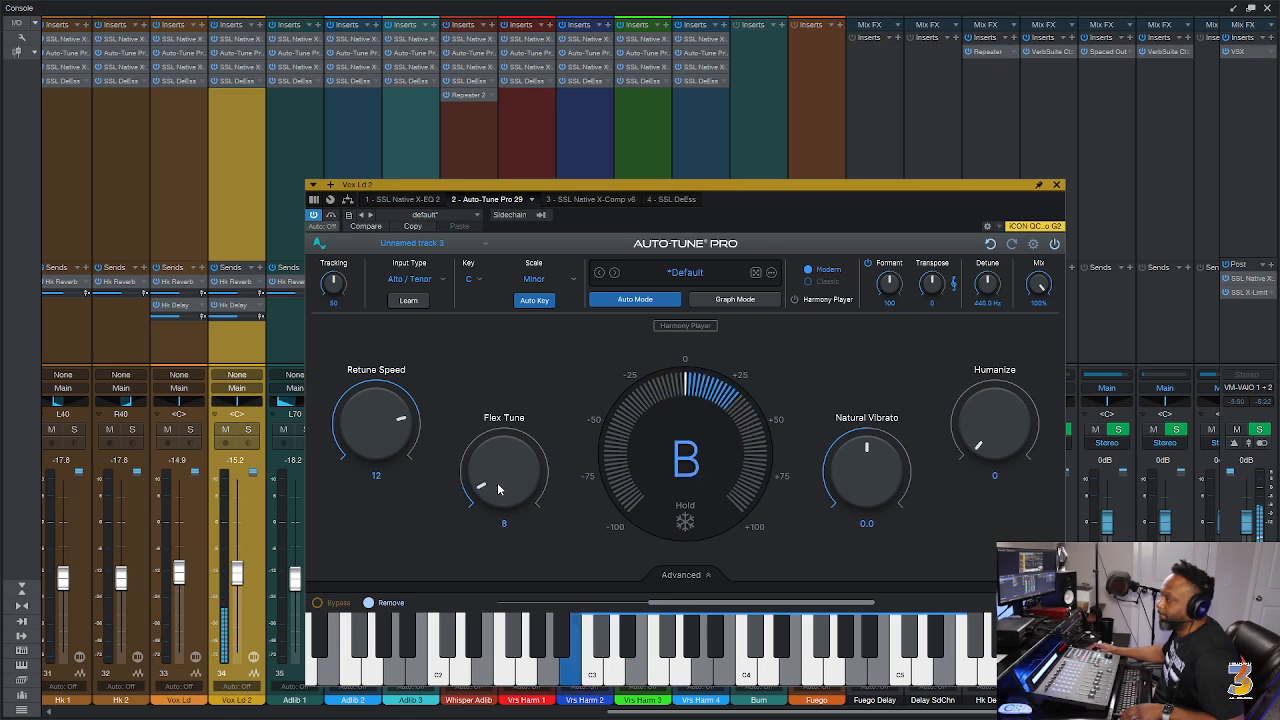
drag(1065, 181, 1062, 184)
click(1055, 187)
key(ctrl+s)
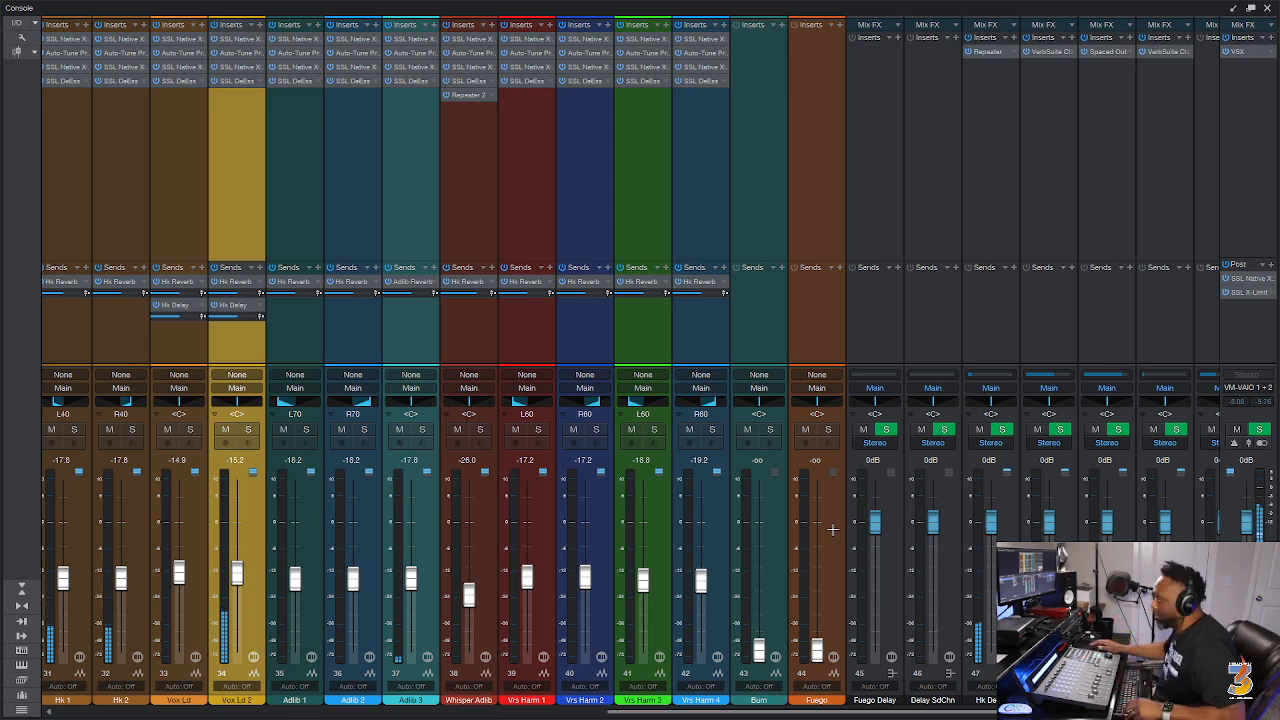
Set an active loop range over the first Vamp section, from bar 65 to bar 73, and save the song.
key(F3)
scroll(780, 423, down, 1)
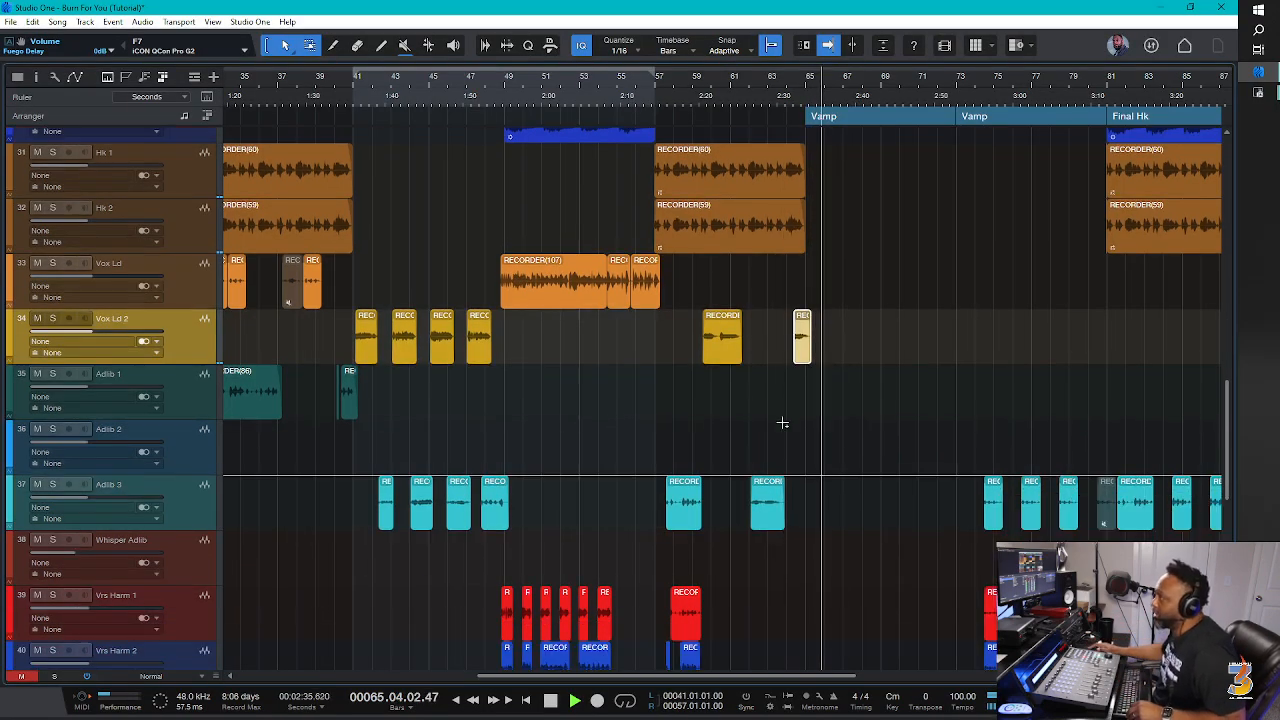
scroll(782, 423, down, 4)
scroll(782, 423, right, 3)
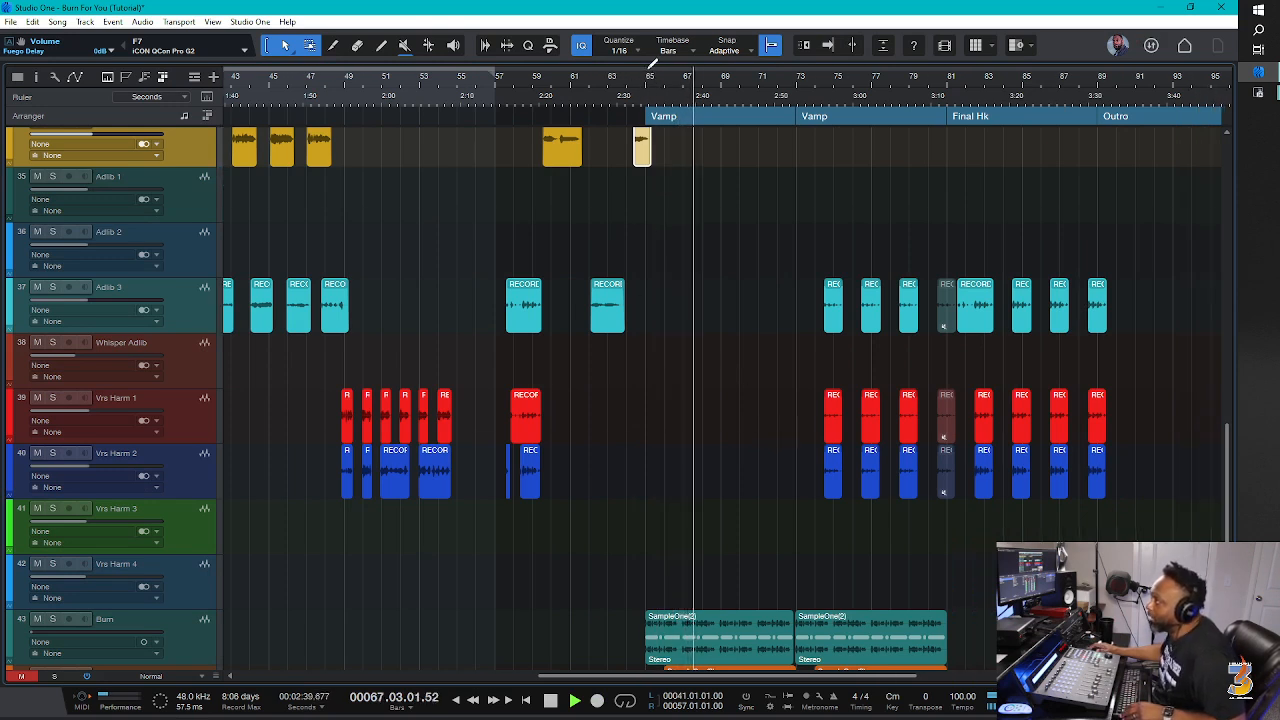
drag(650, 62, 803, 62)
key(F3)
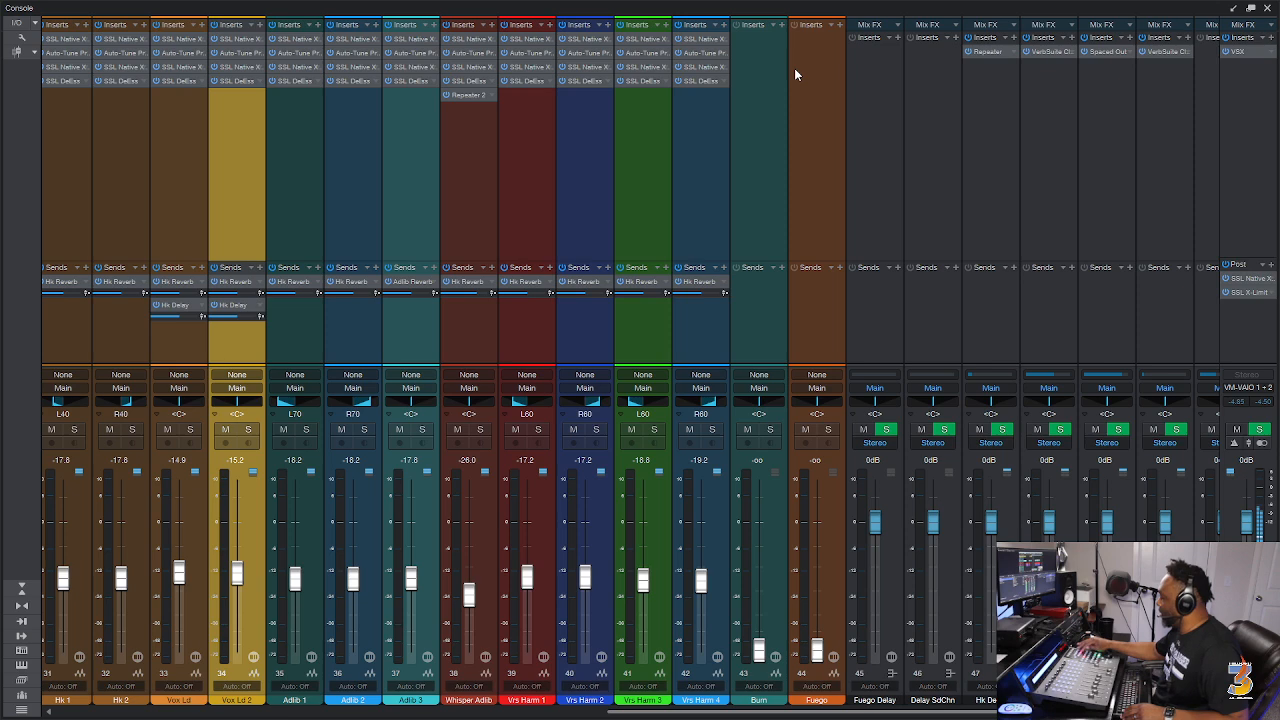
key(F3)
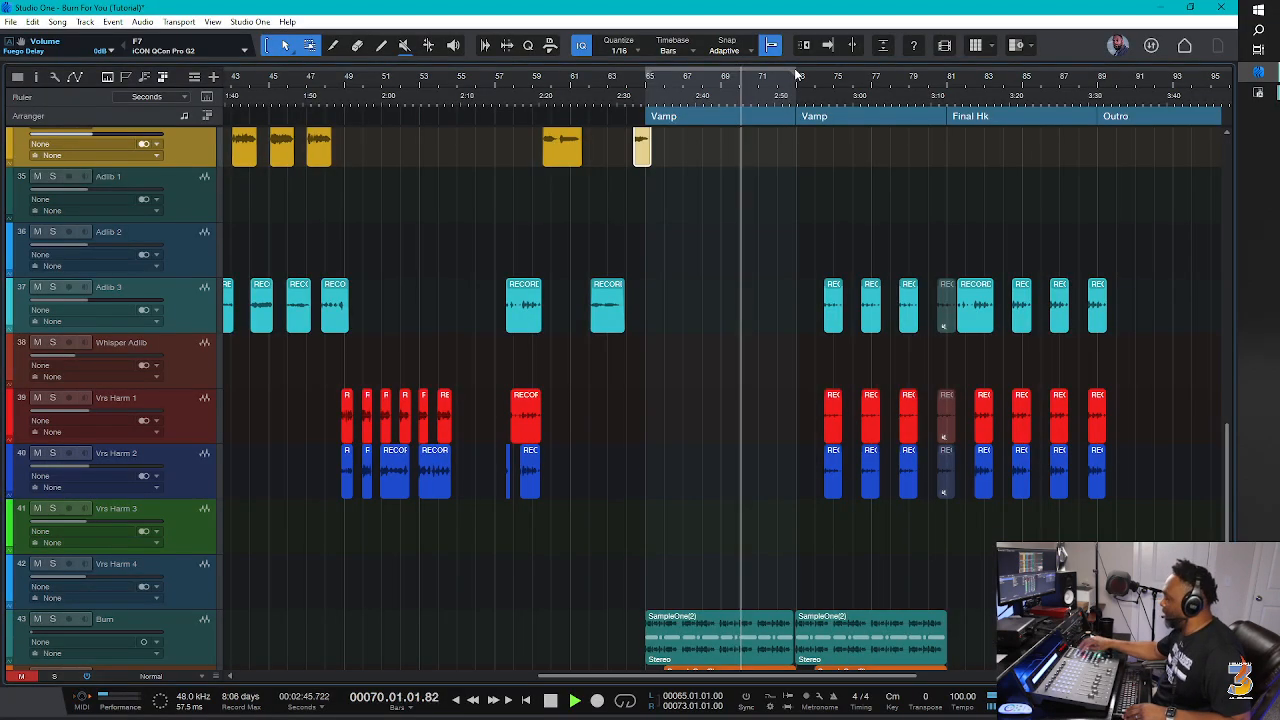
key(/)
key(ctrl+s)
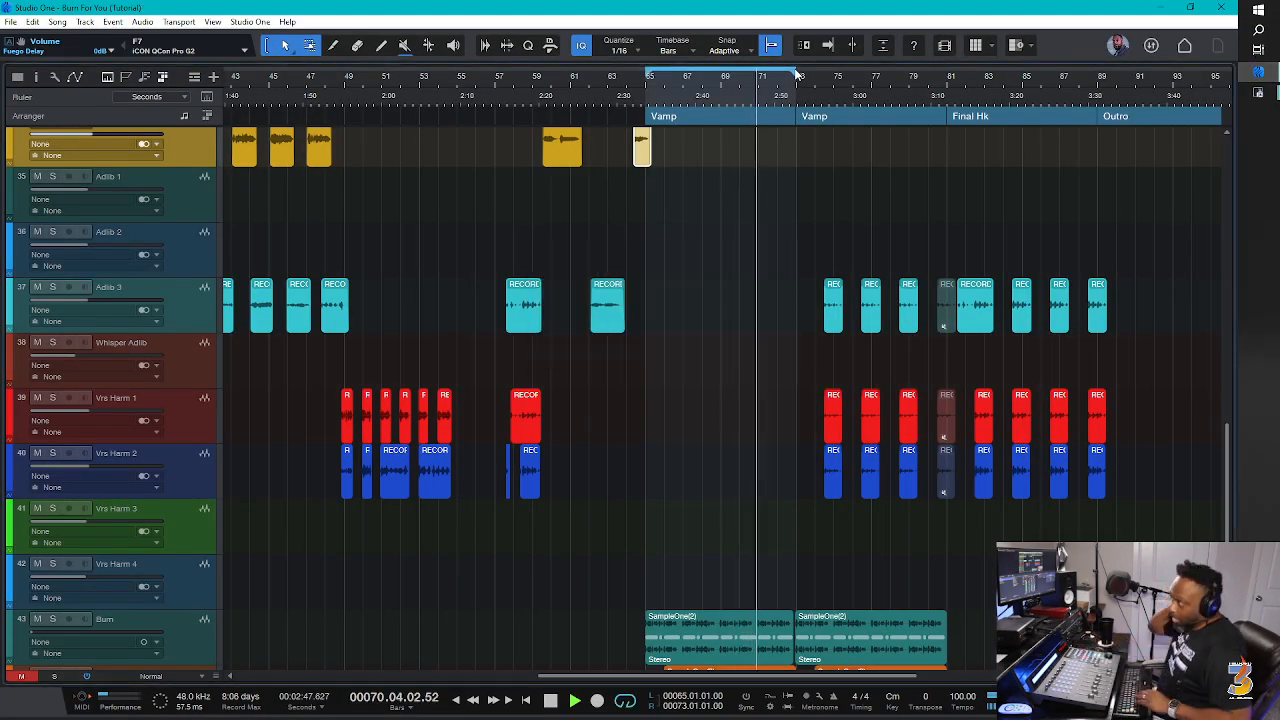
Stop playback, select the first SampleOne(2) event on the Burn track, and solo that track.
key(space)
scroll(681, 316, down, 5)
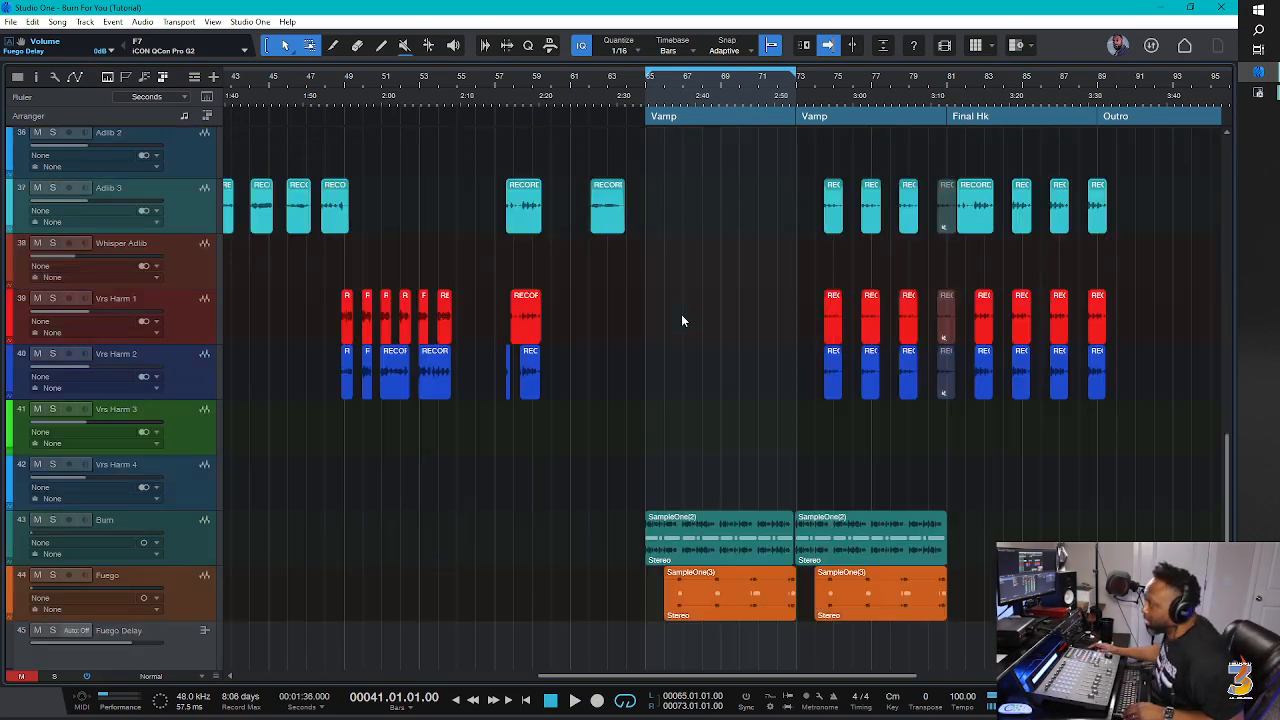
scroll(681, 316, up, 1)
scroll(681, 316, up, 4)
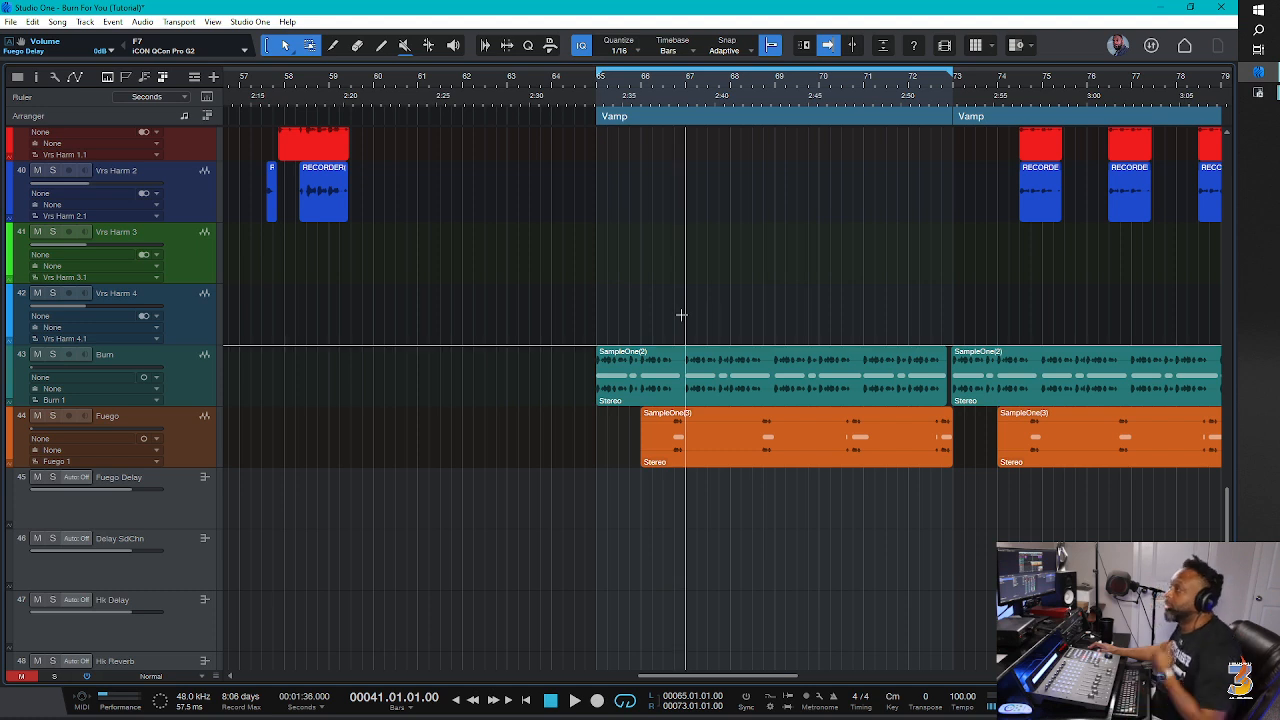
click(637, 388)
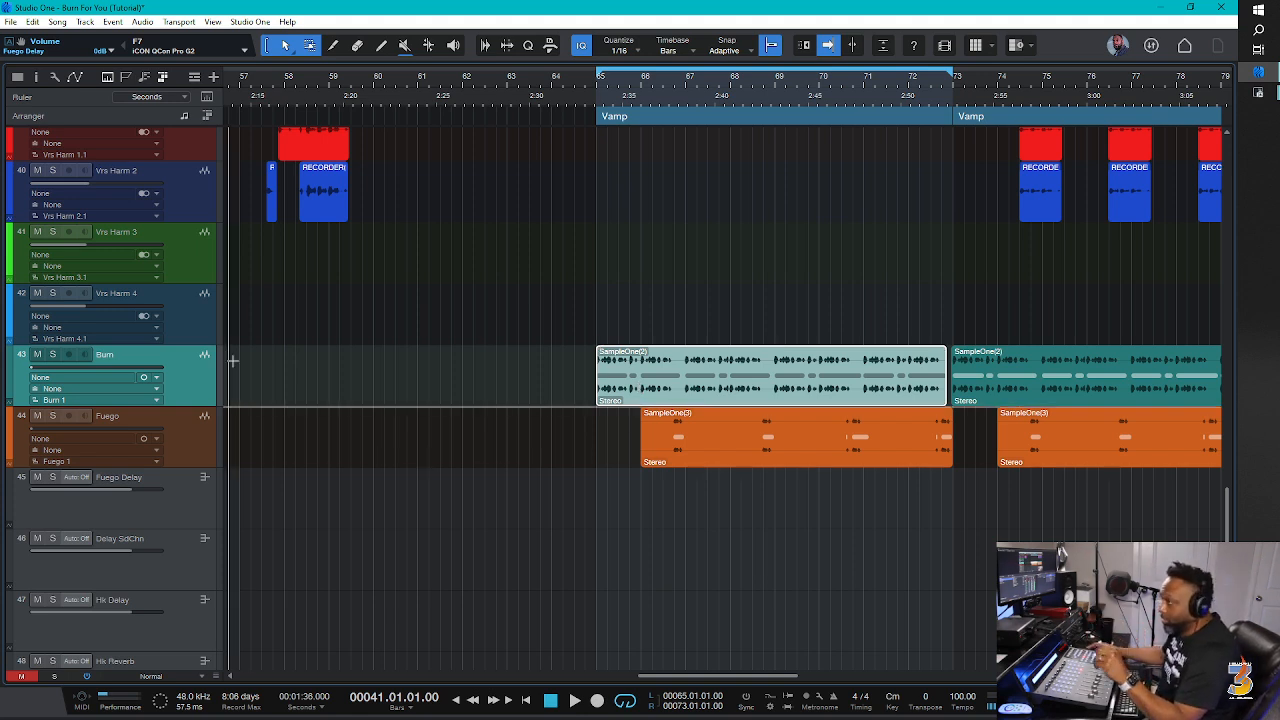
click(53, 356)
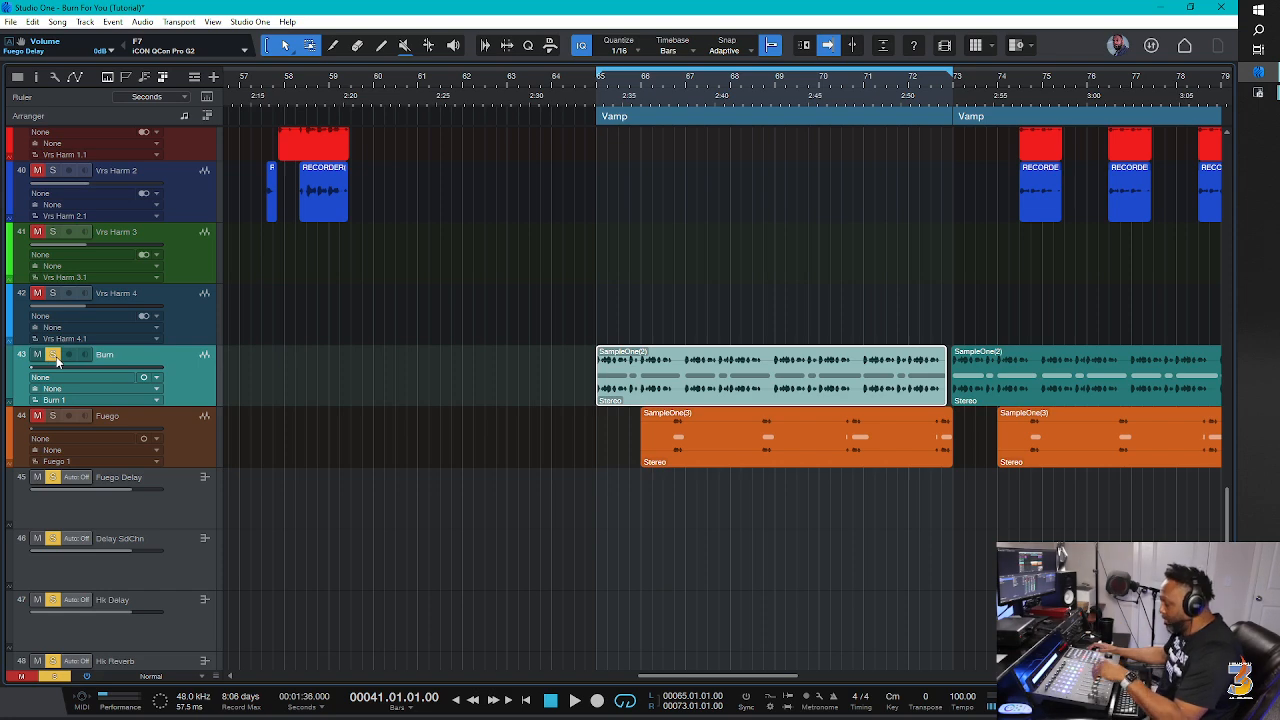
Play the Vamp from bar 65 with Burn and Fuego soloed, set their volumes to -11.7 dB and -10.7 dB, and save the song.
key(space)
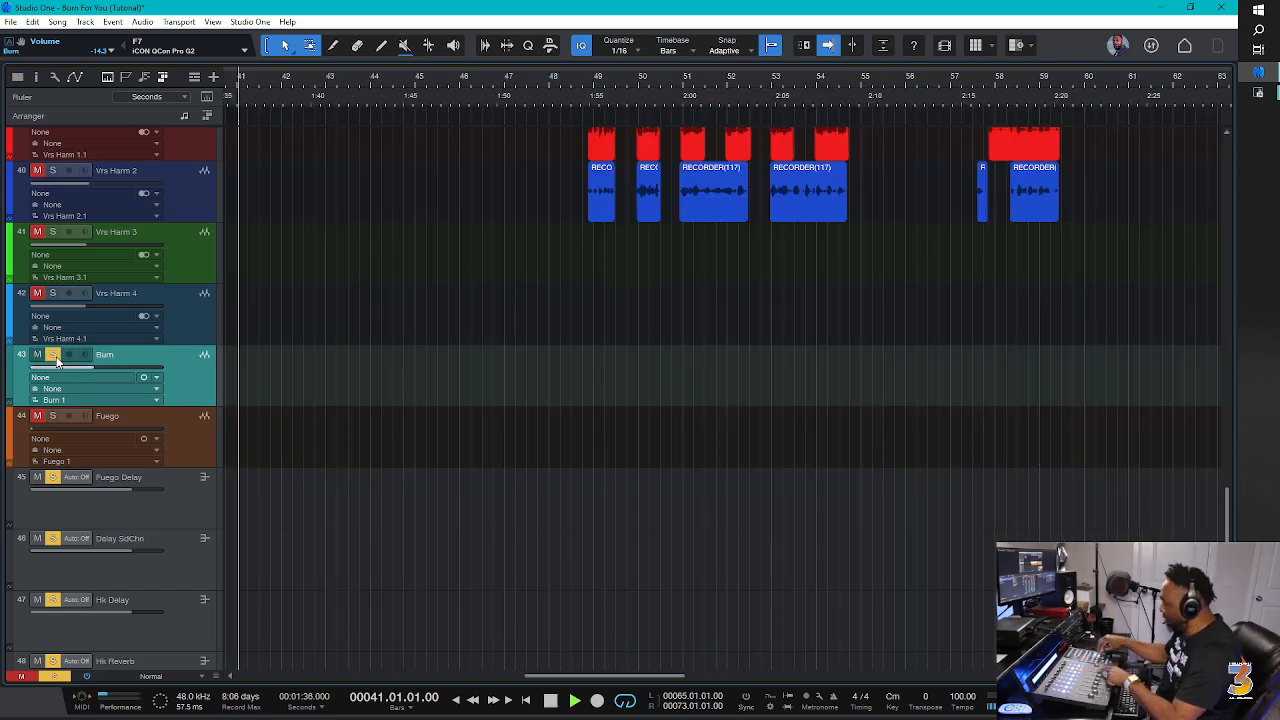
key(space)
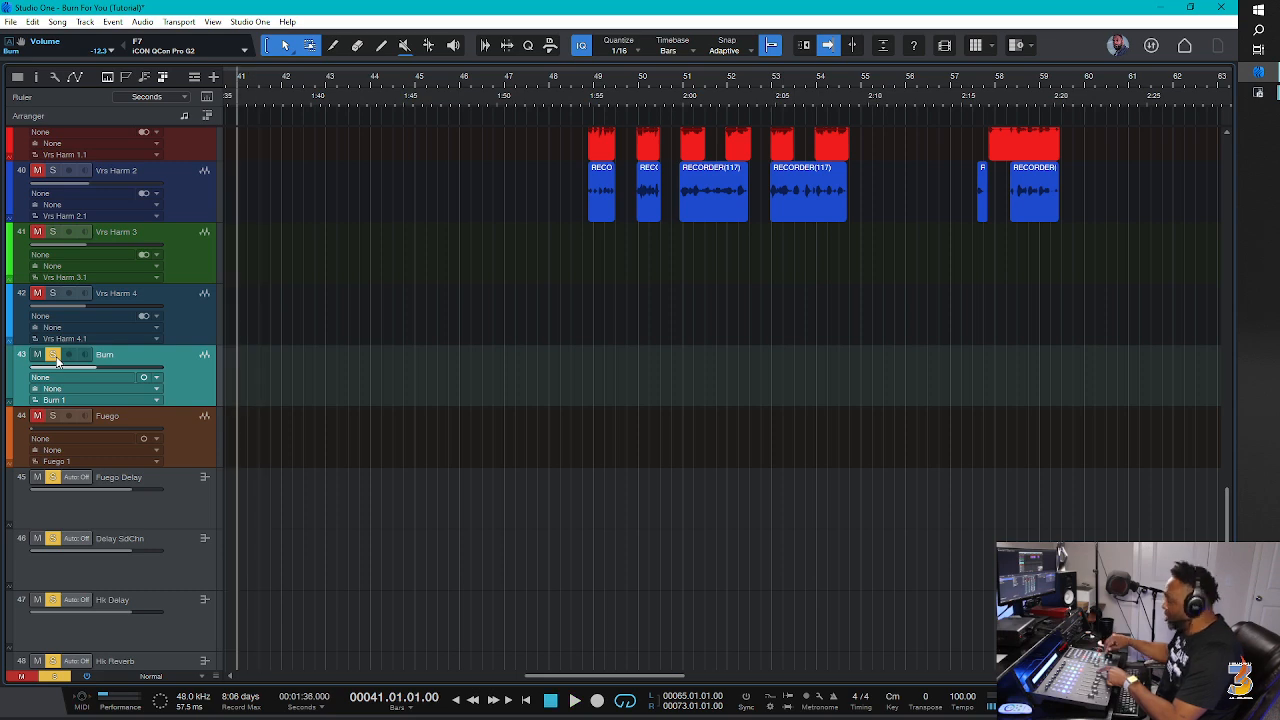
key(KP_Subtract)
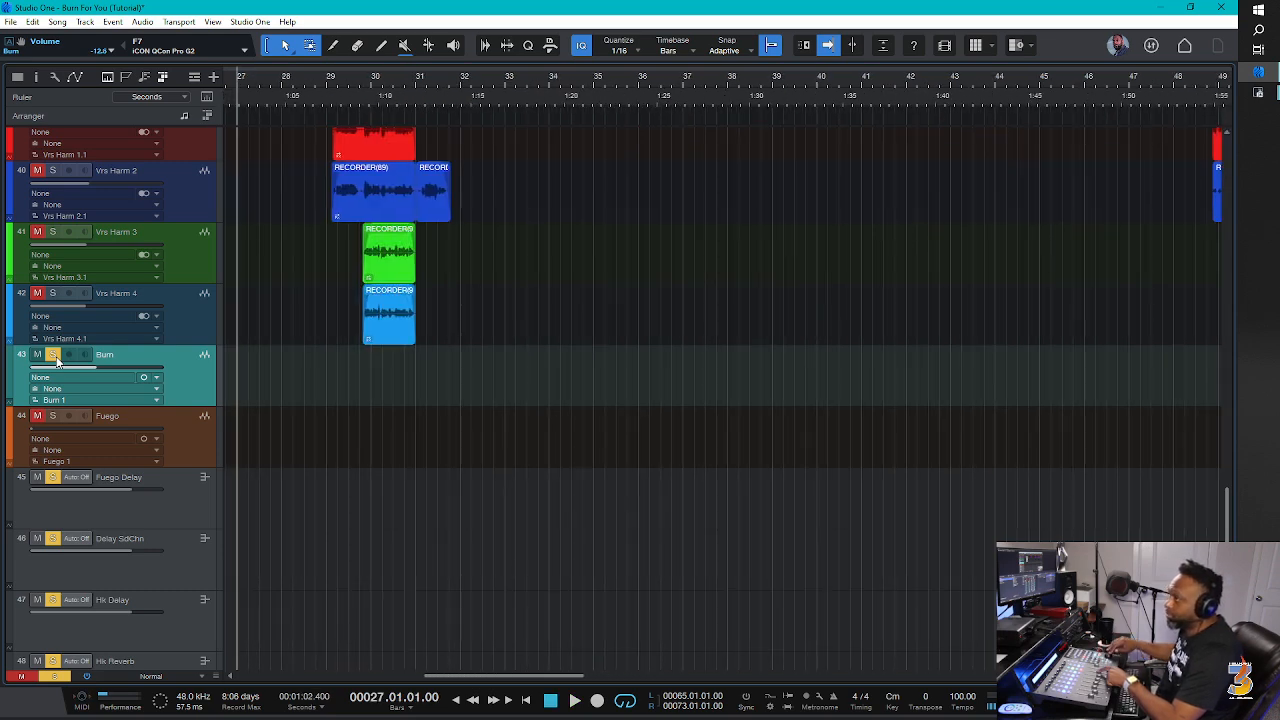
key(KP_Add)
key(KP_Add)
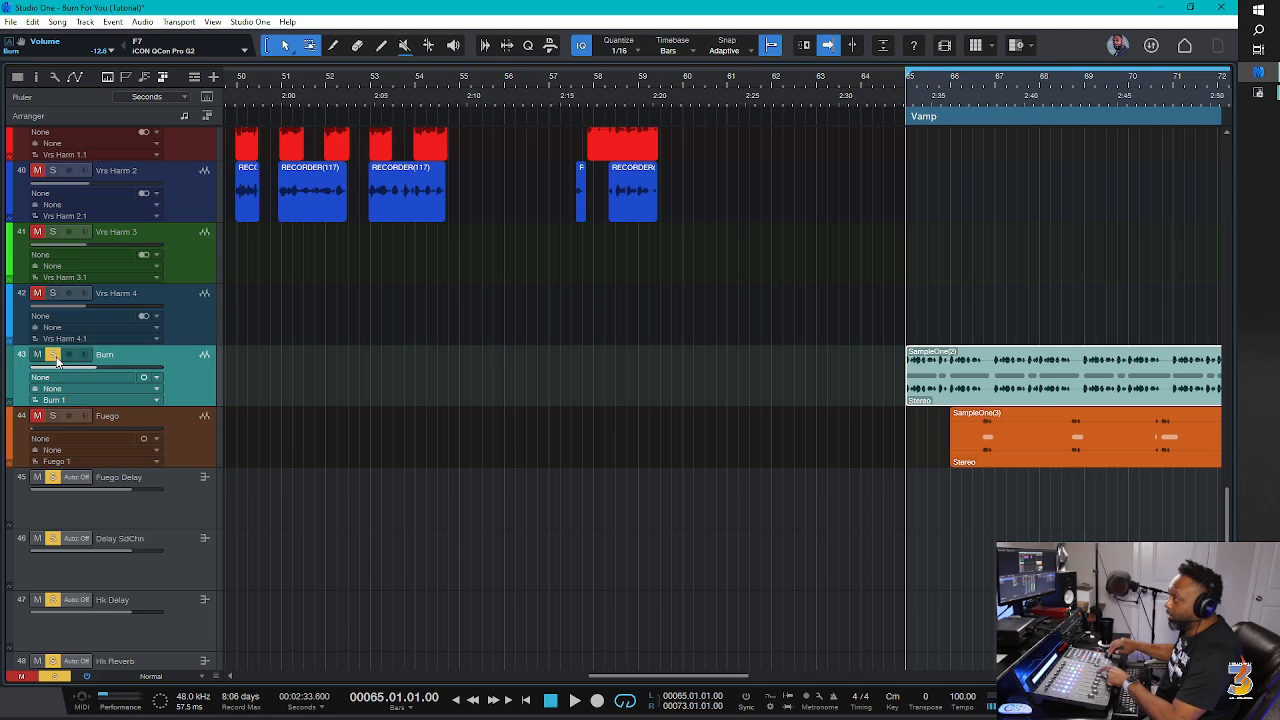
key(space)
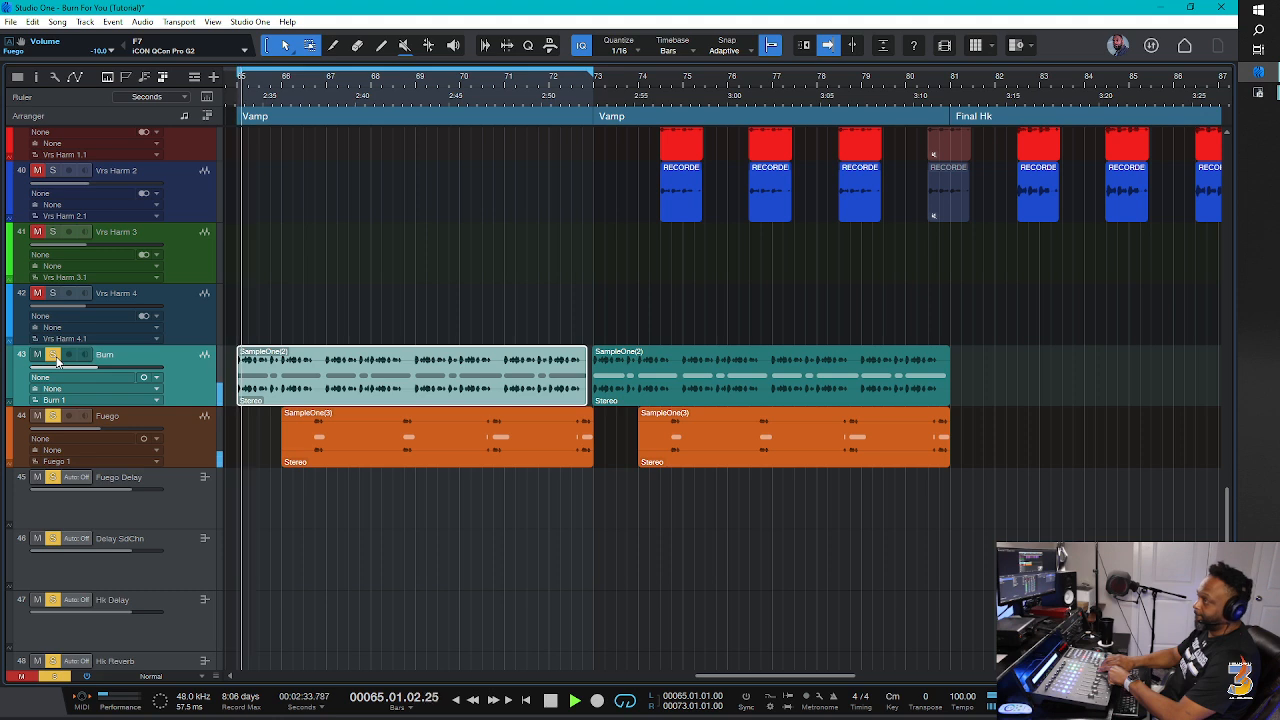
key(space)
key(ctrl+s)
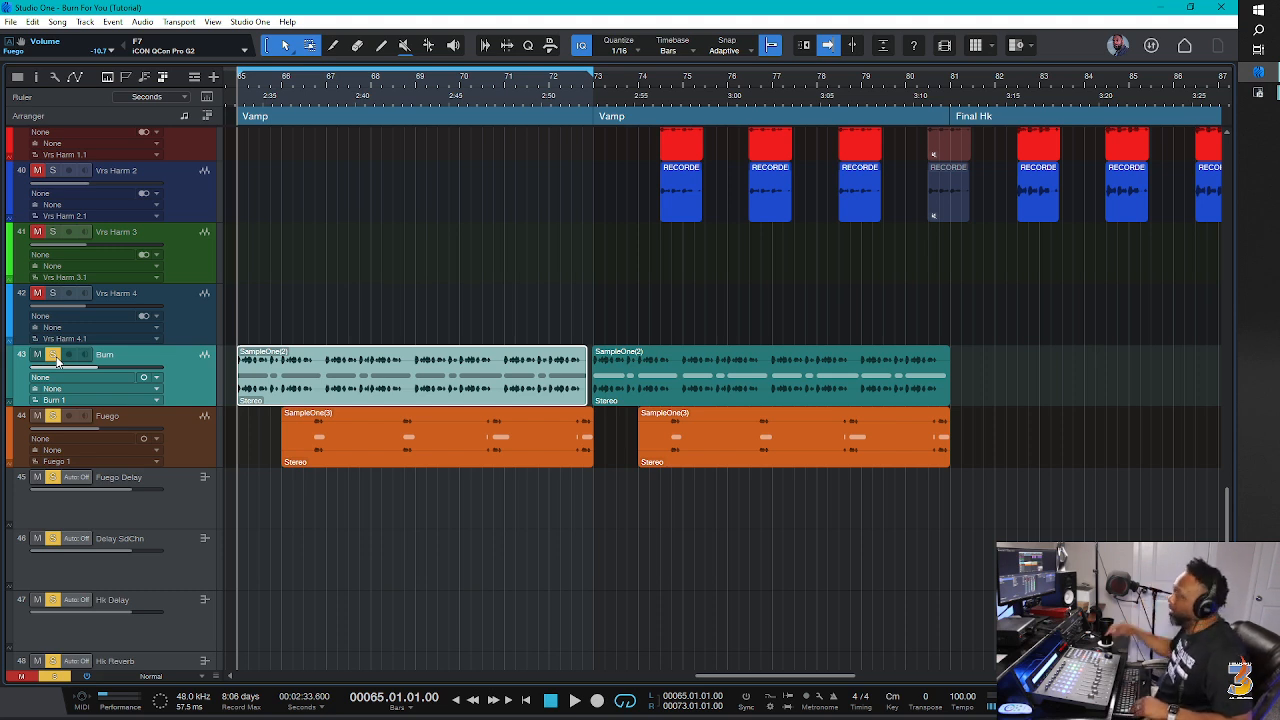
Turn off solo on the Burn and Fuego channels in the console.
scroll(492, 487, left, 6)
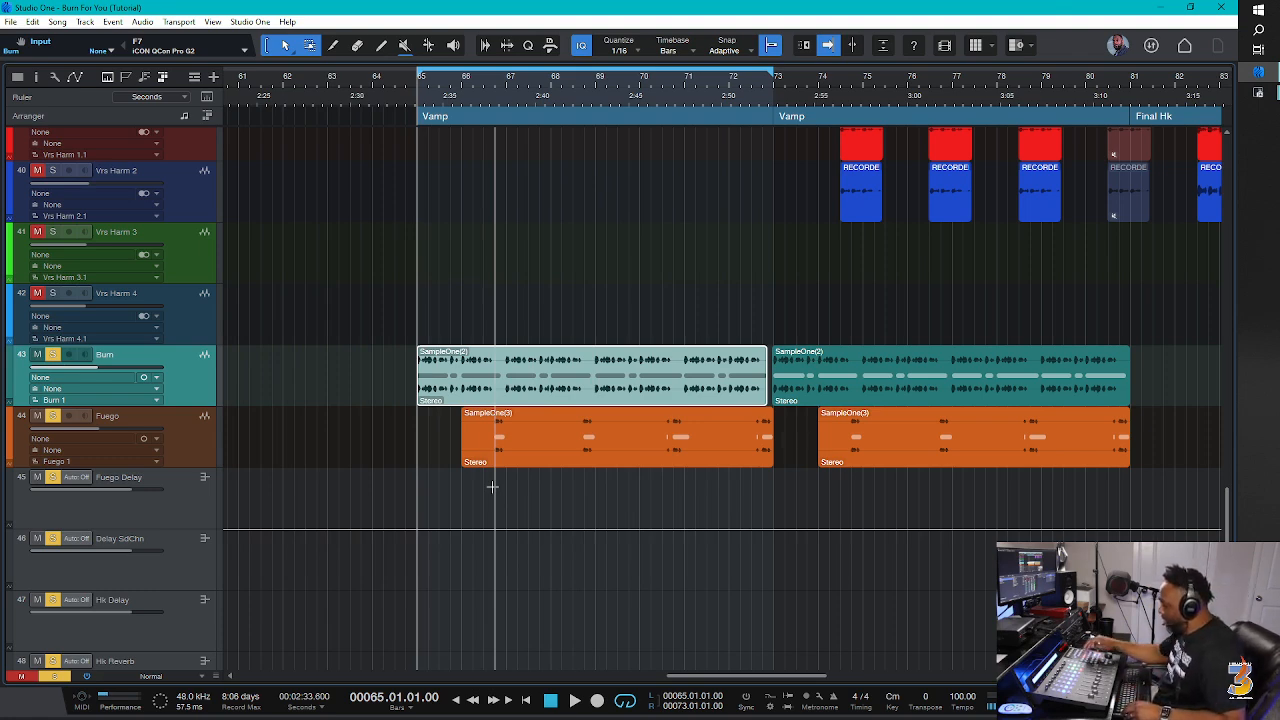
key(F3)
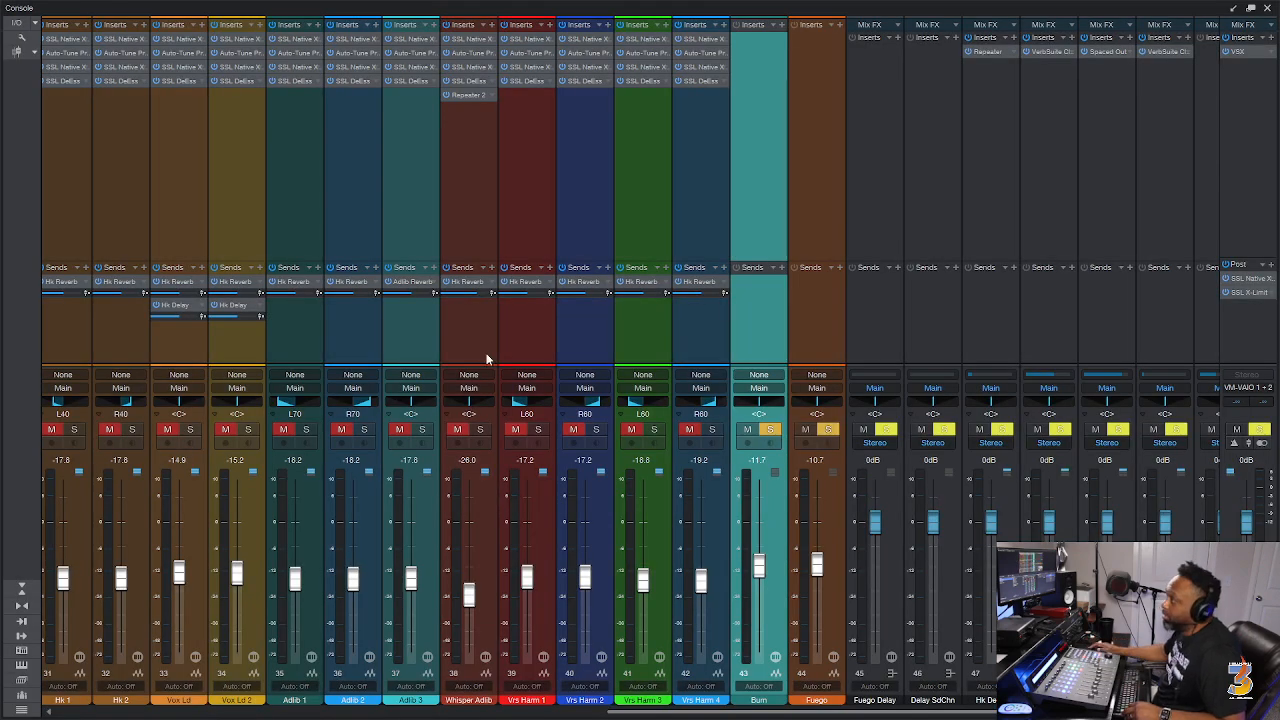
click(770, 431)
click(828, 430)
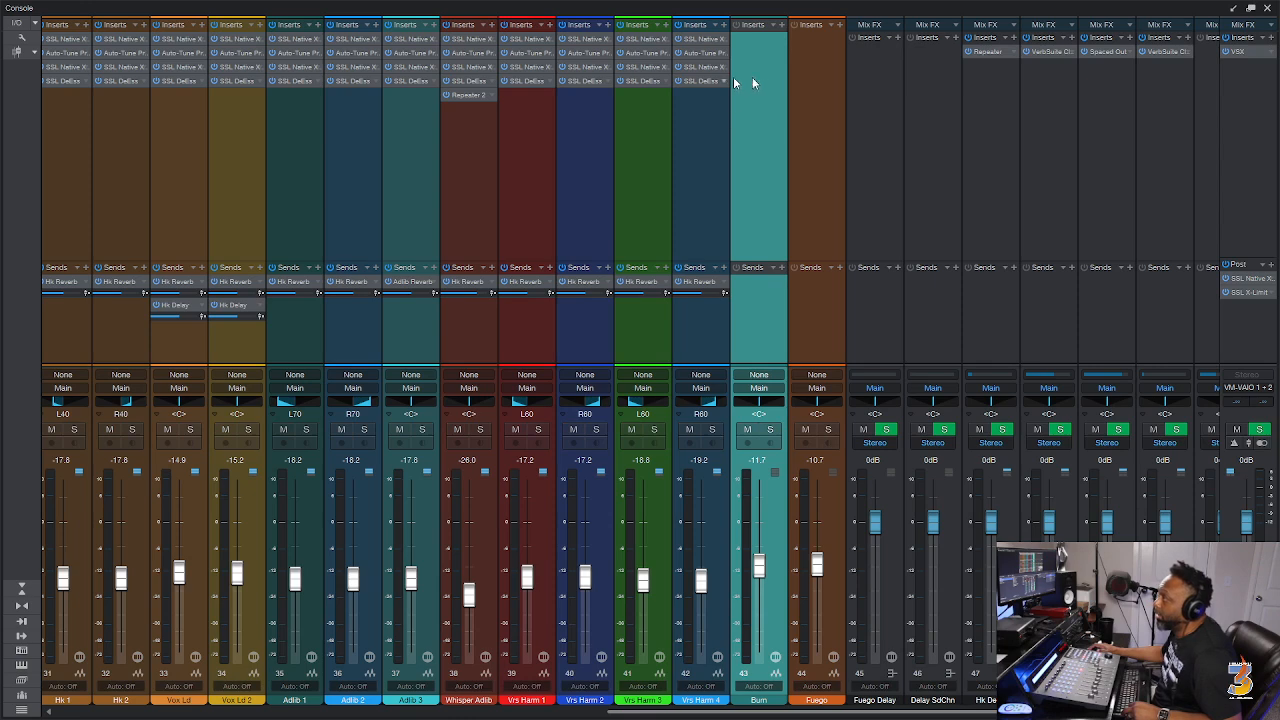
Load a vocal FX chain with SSL X-EQ 2, Auto-Tune Pro, X-Comp and DeEss onto the Burn and Fuego channels together.
click(800, 85)
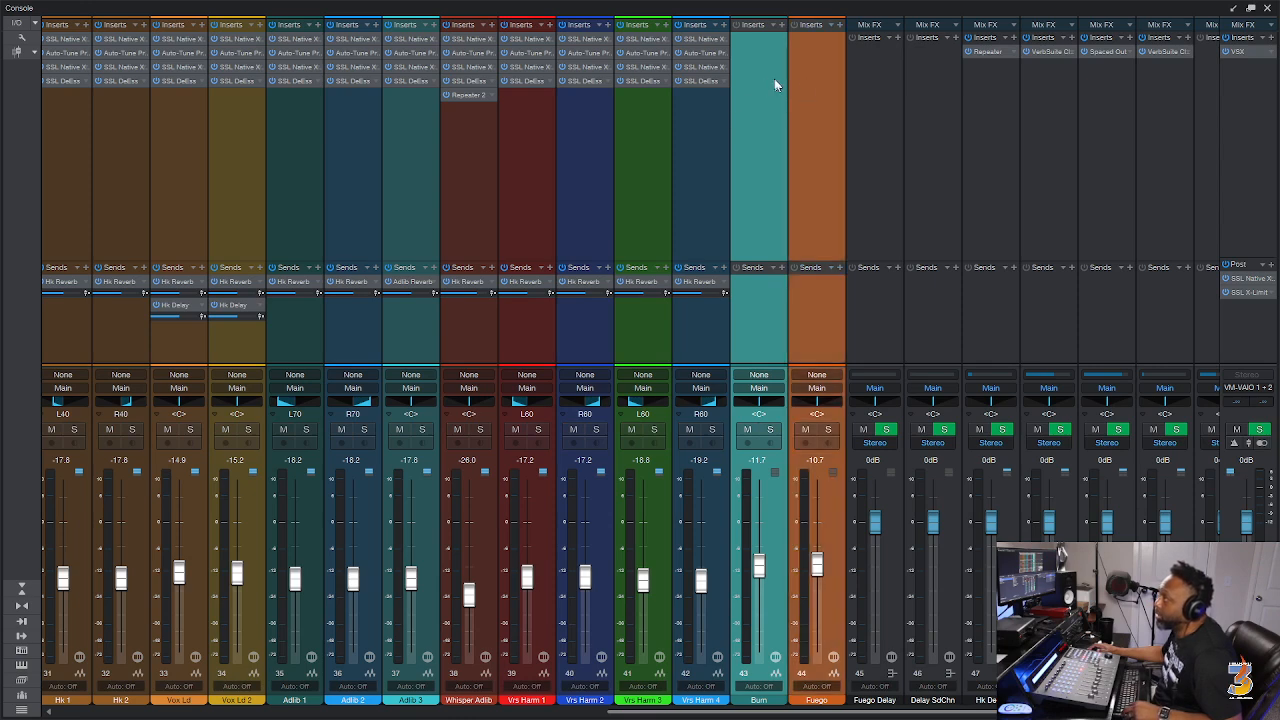
click(775, 26)
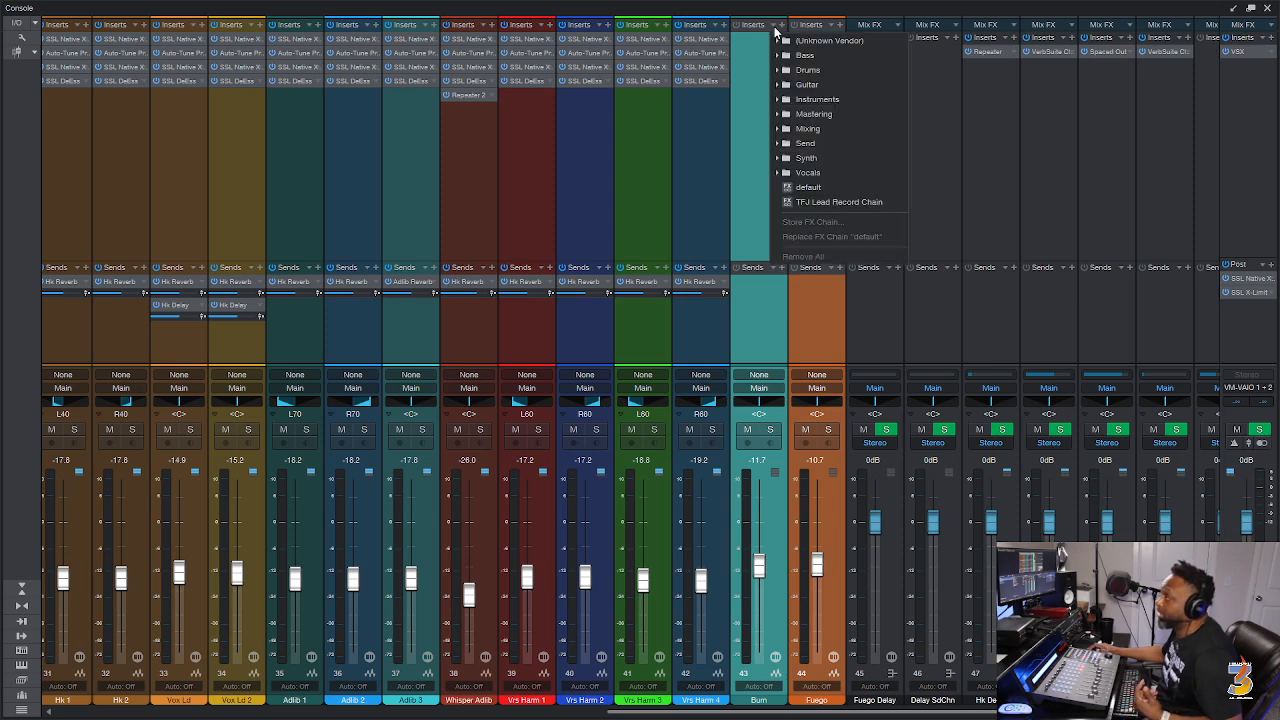
click(790, 173)
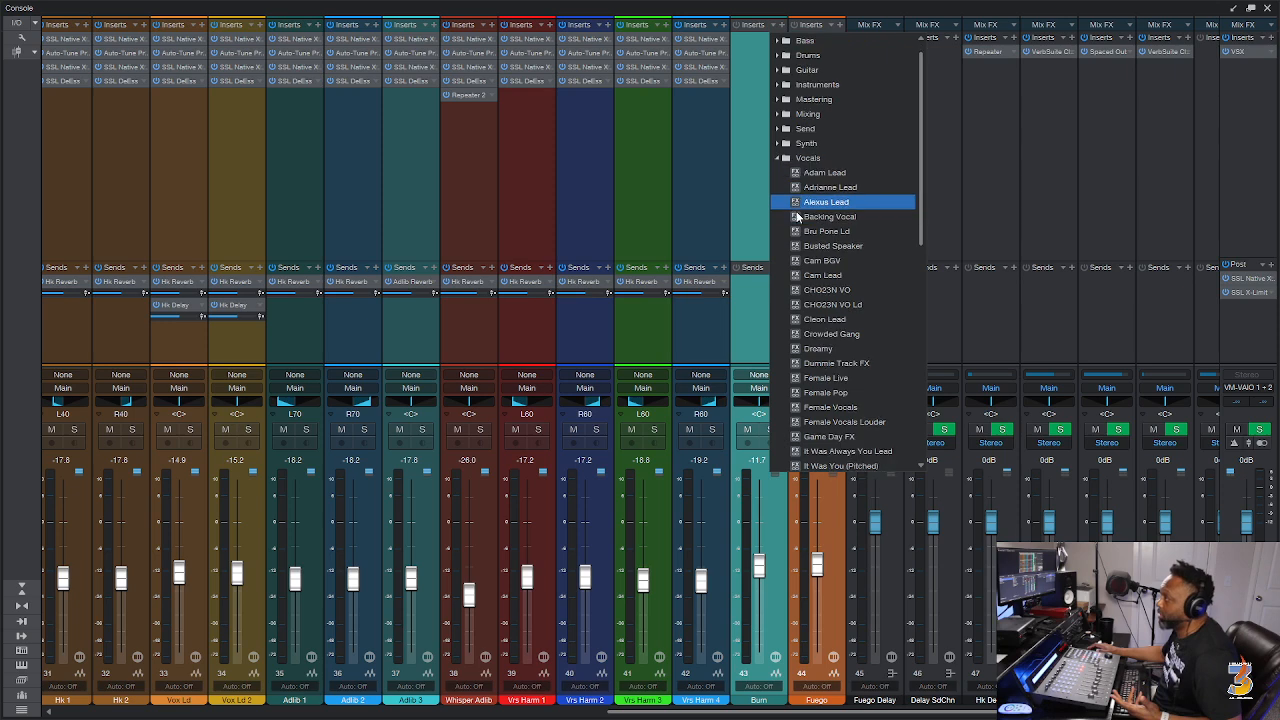
scroll(797, 216, down, 5)
scroll(797, 216, down, 1)
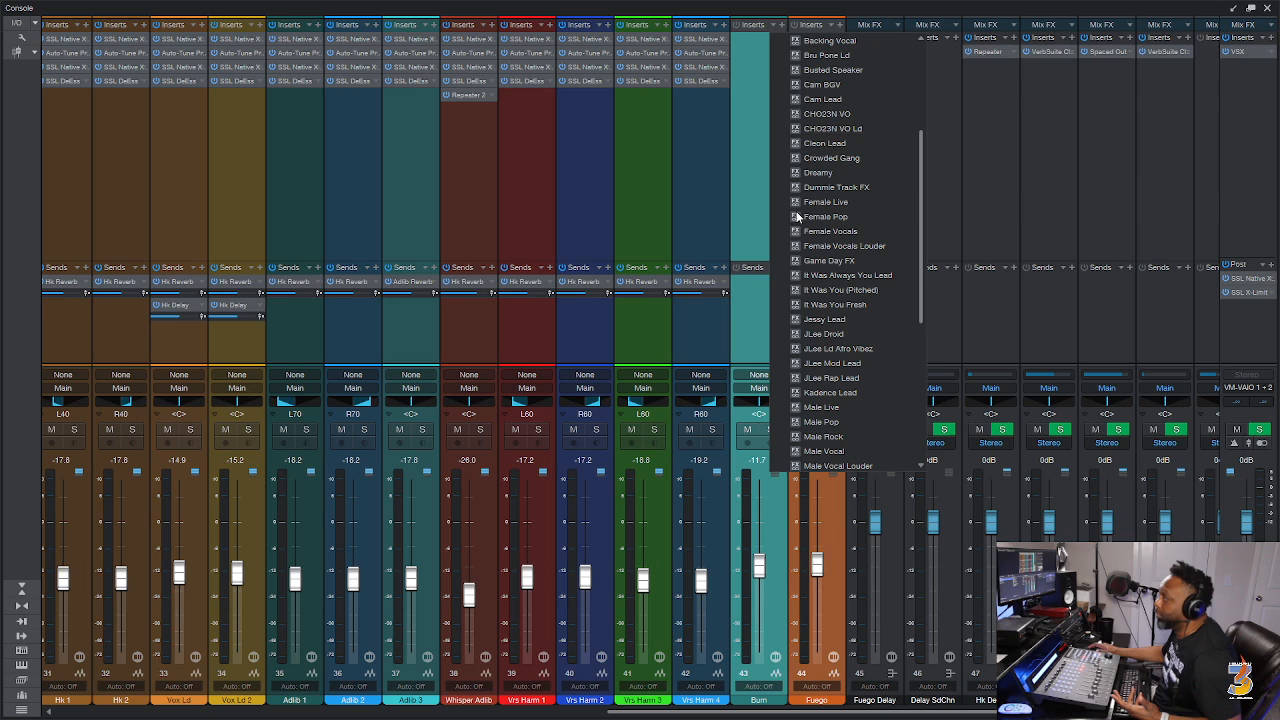
click(785, 201)
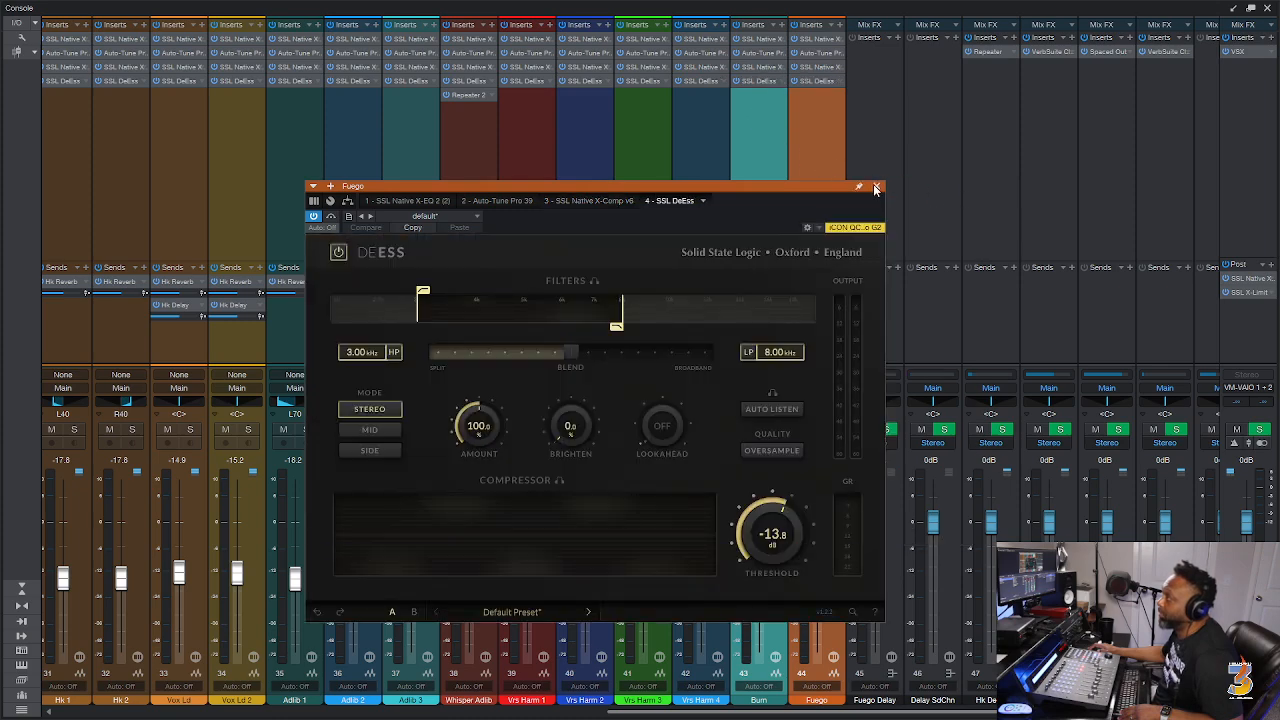
click(876, 187)
Load the JLee Lead preset in the Burn channel's SSL X-EQ 2.
click(761, 44)
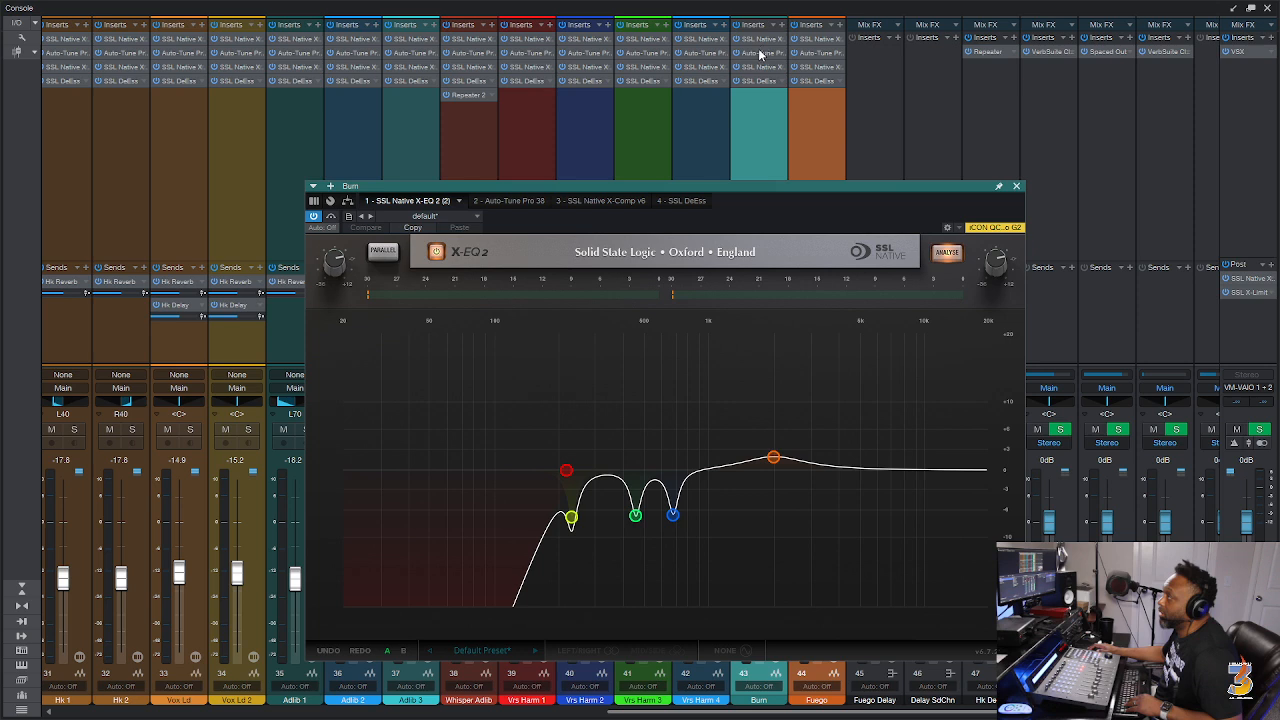
click(497, 662)
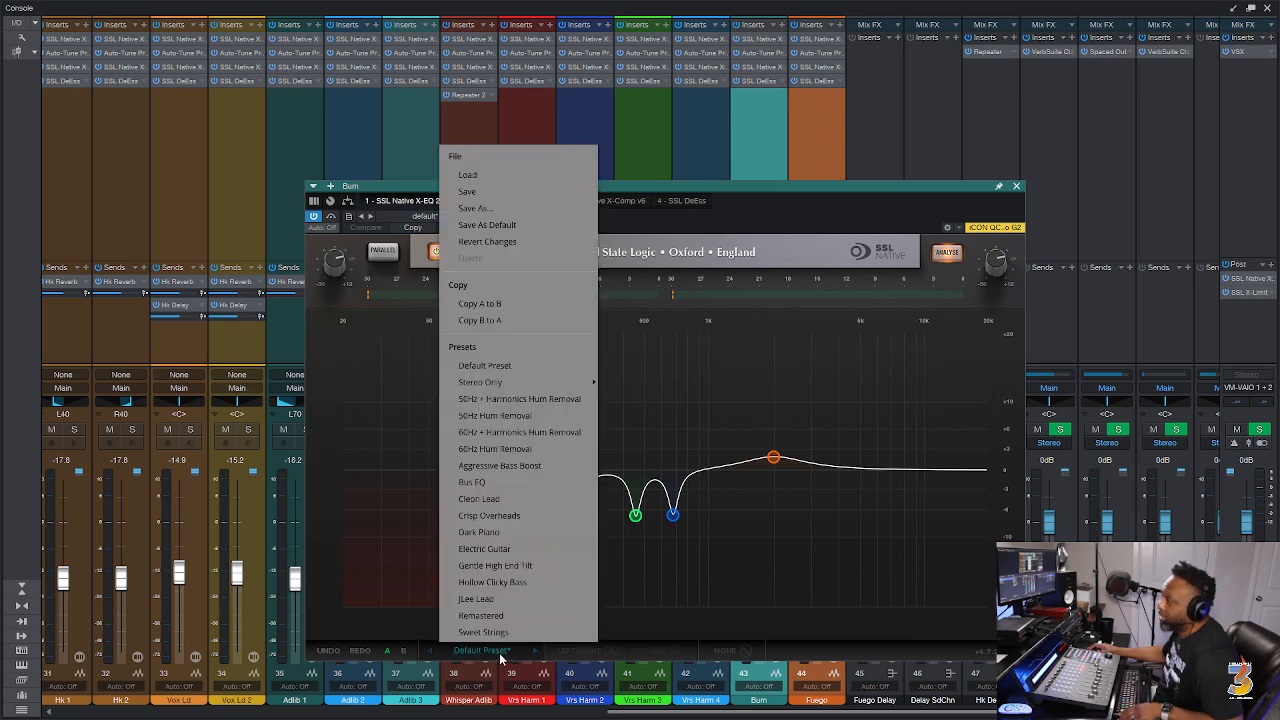
click(516, 606)
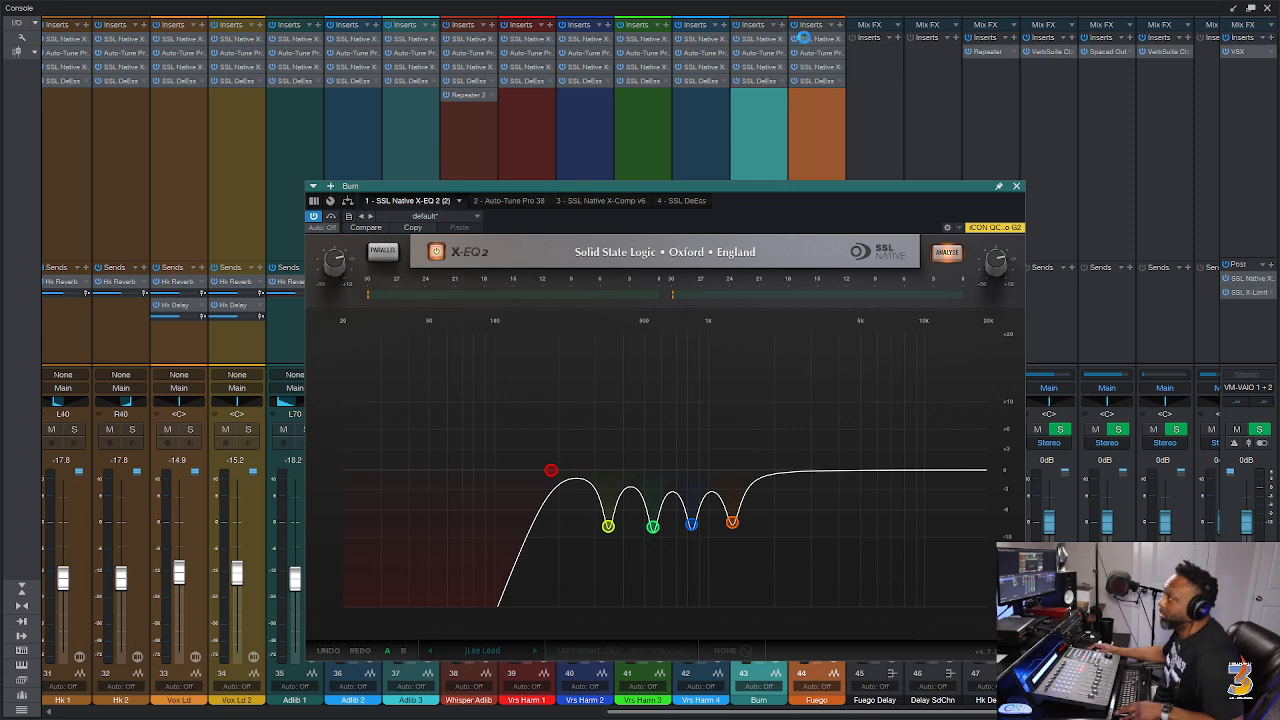
Check the EQ curve in the Fuego channel's SSL X-EQ 2 and close the plugin.
click(808, 40)
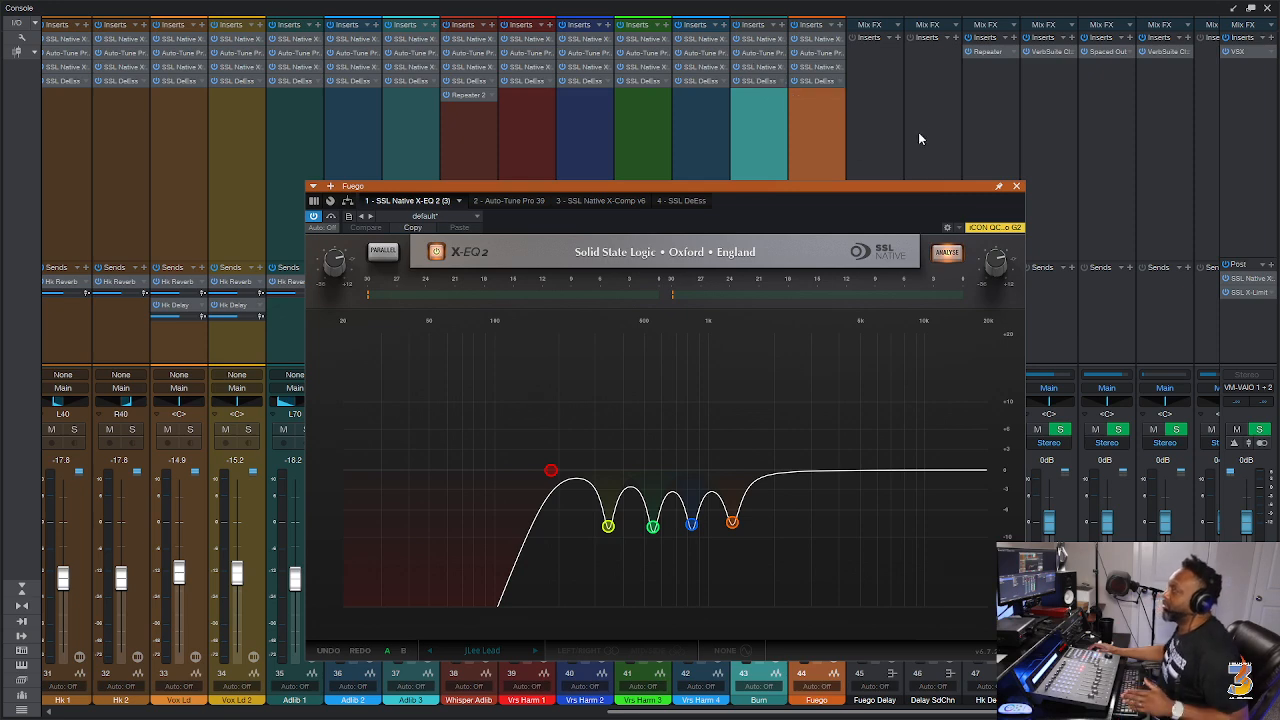
click(1016, 187)
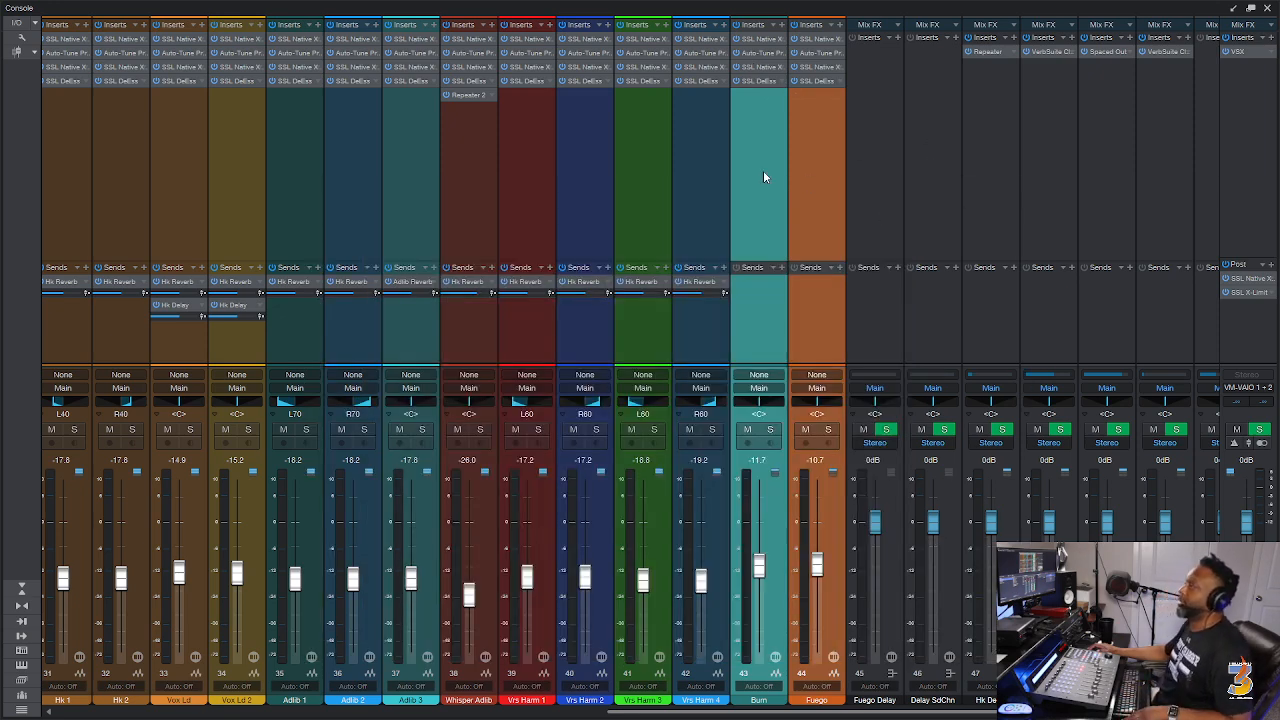
Copy the Hk Reverb send from Hk 1 to both the Burn and Fuego channels and close the reverb plugin.
click(764, 173)
click(839, 195)
click(765, 305)
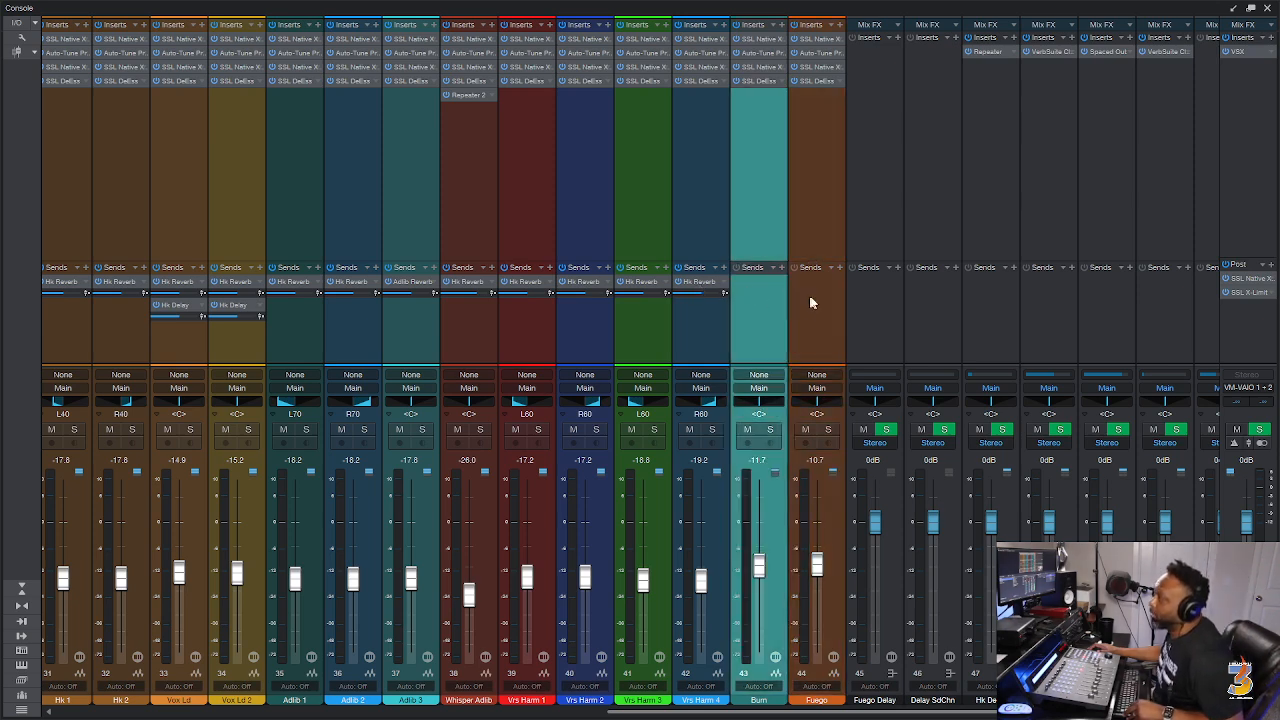
shift+click(811, 302)
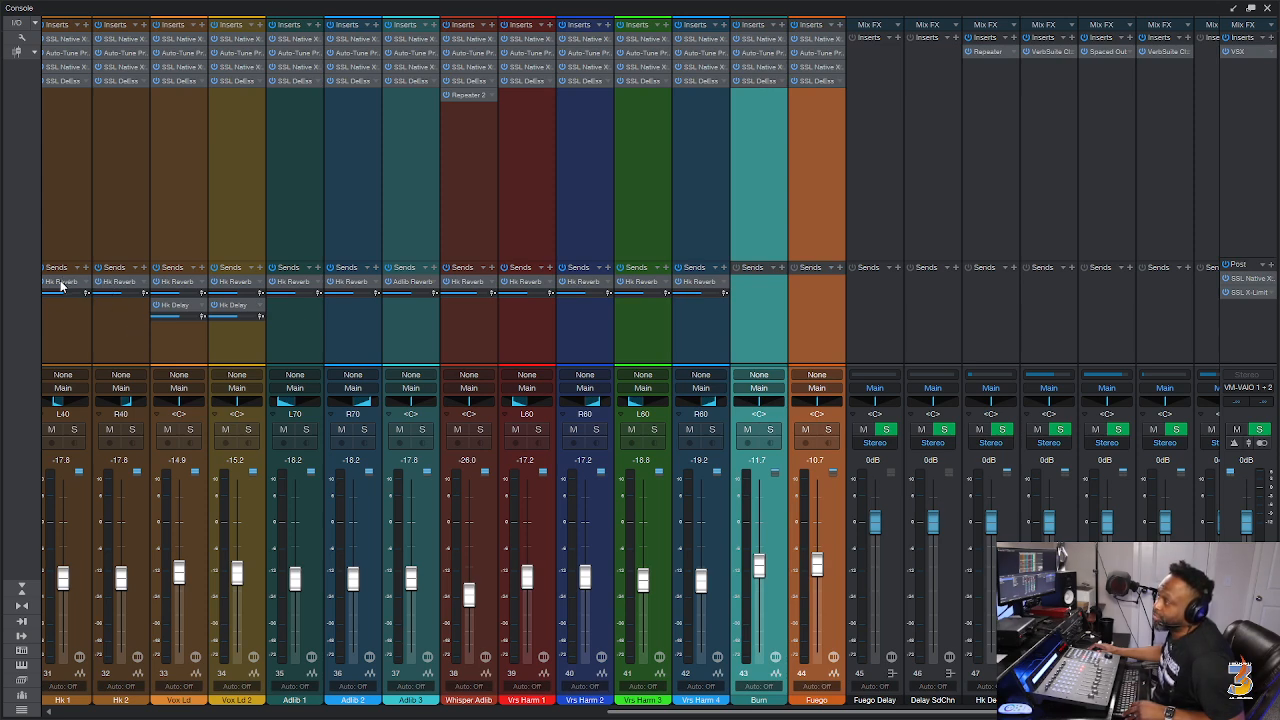
drag(61, 283, 742, 306)
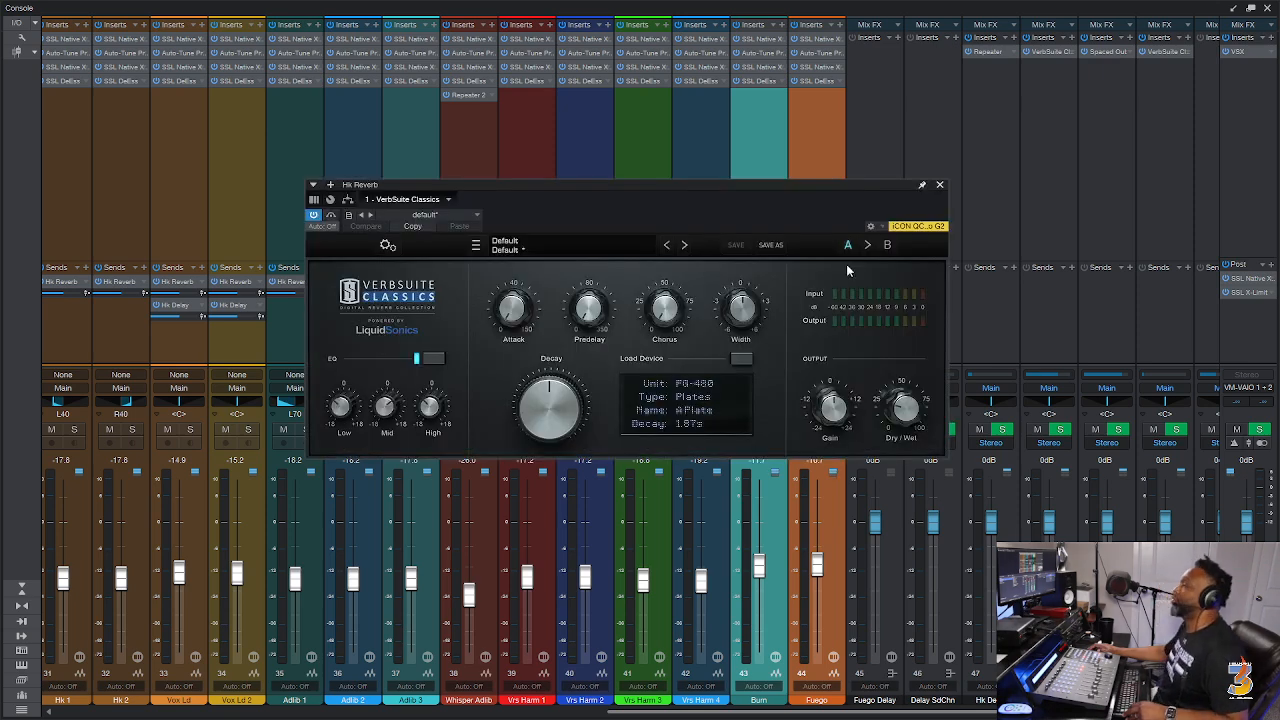
click(939, 186)
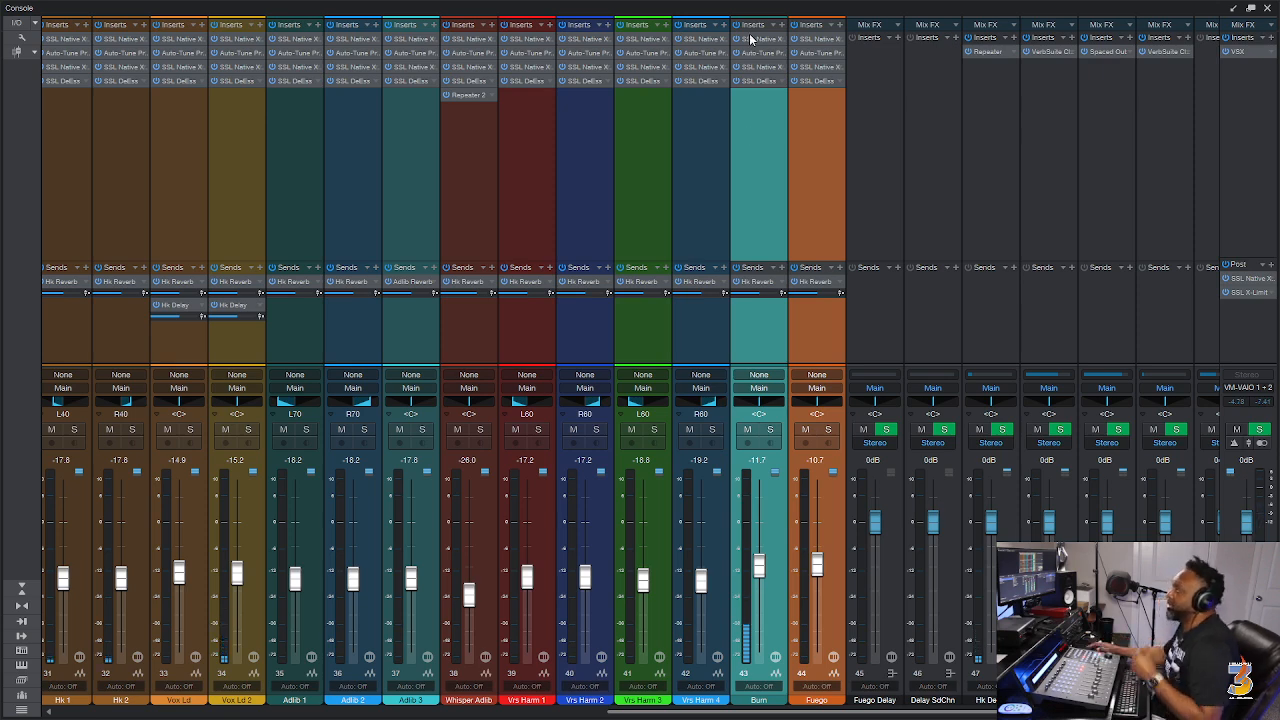
Insert Slate Digital MetaPitch after the DeEss on the Burn and Fuego channels together.
click(770, 122)
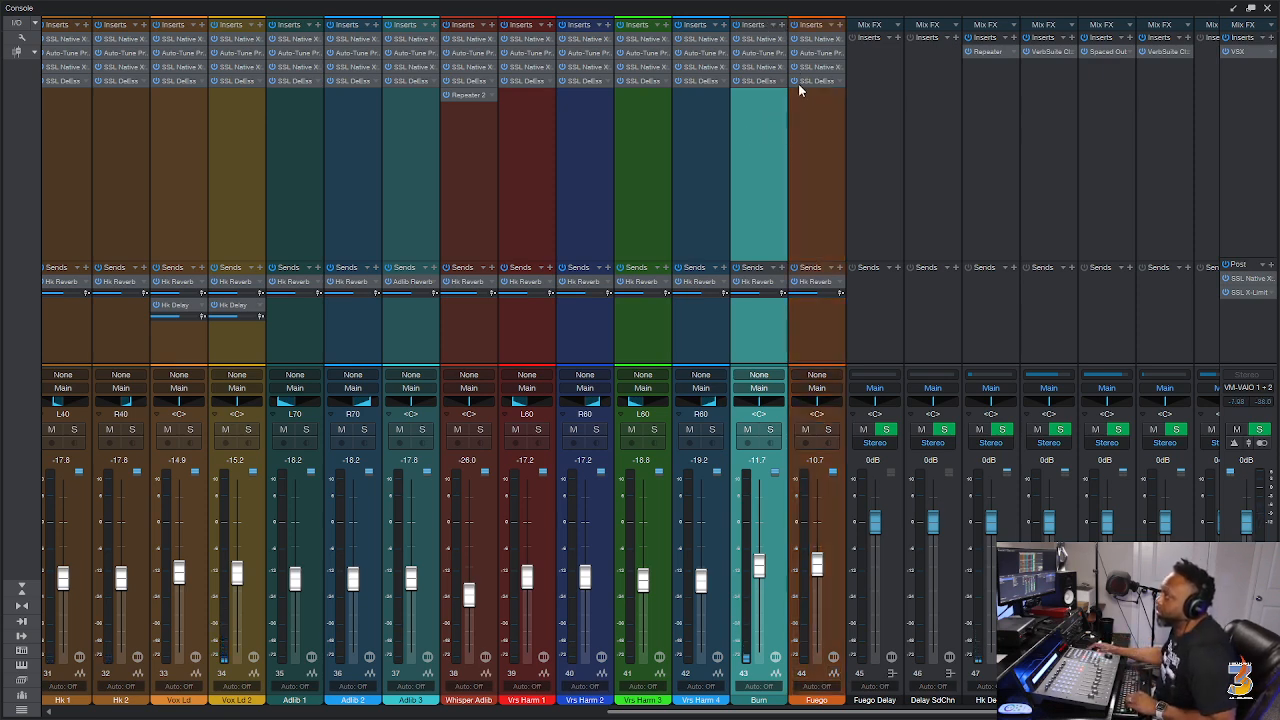
click(821, 126)
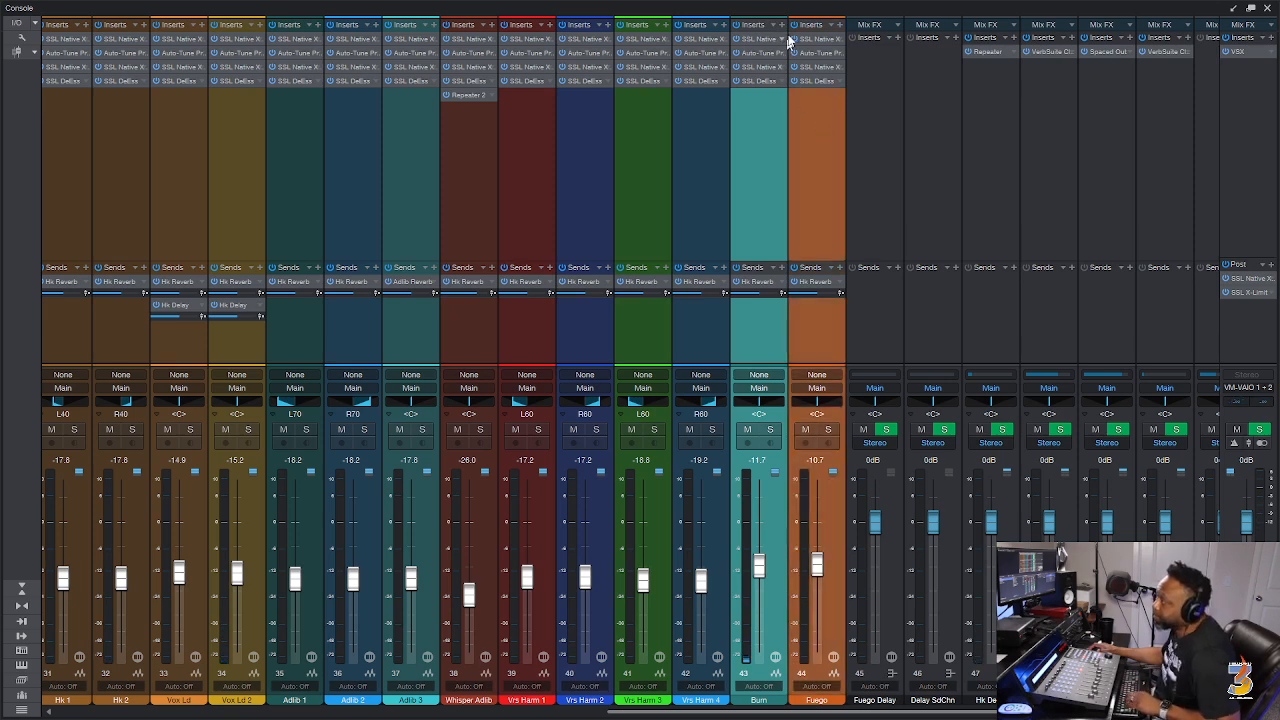
click(782, 25)
click(832, 177)
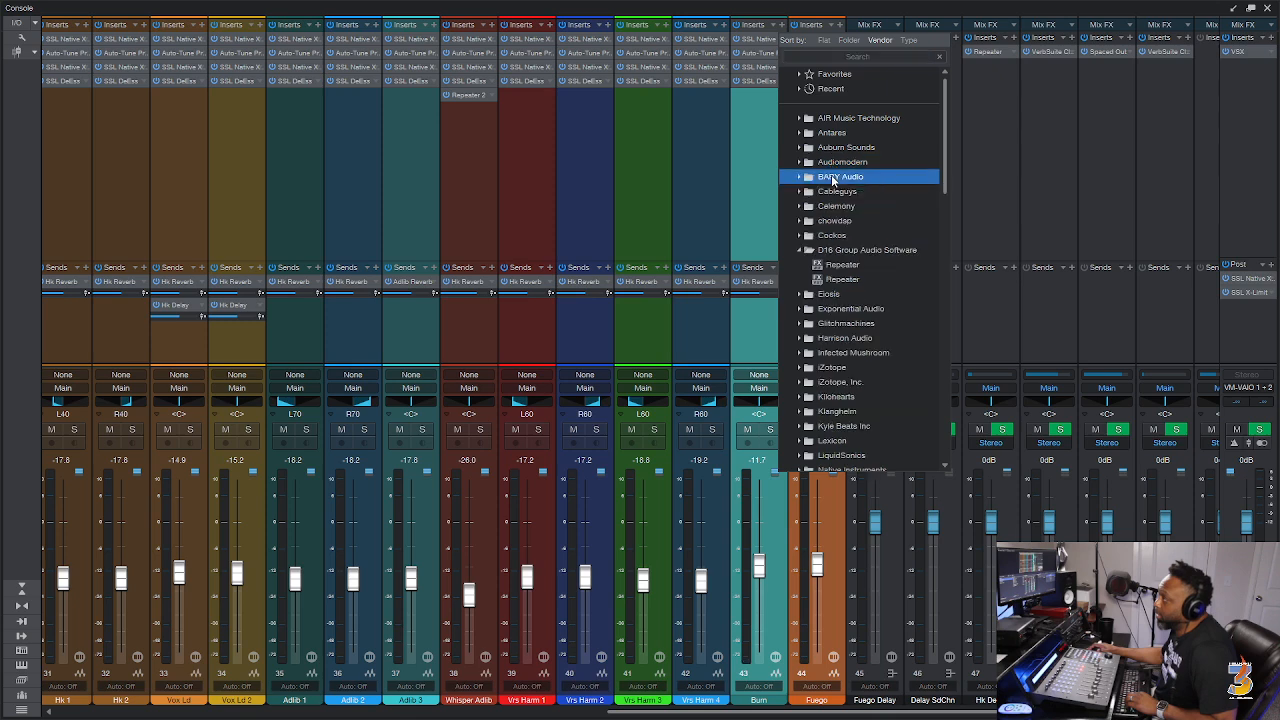
scroll(838, 200, down, 4)
scroll(838, 203, down, 5)
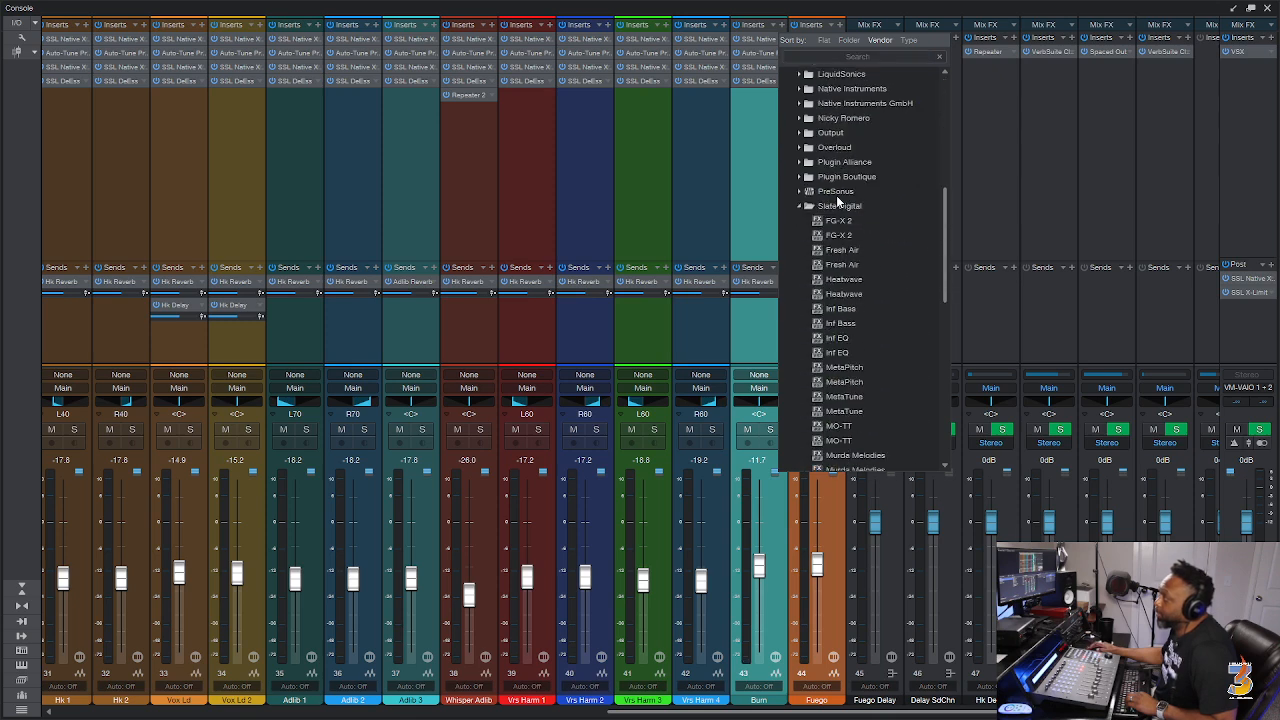
scroll(838, 203, down, 4)
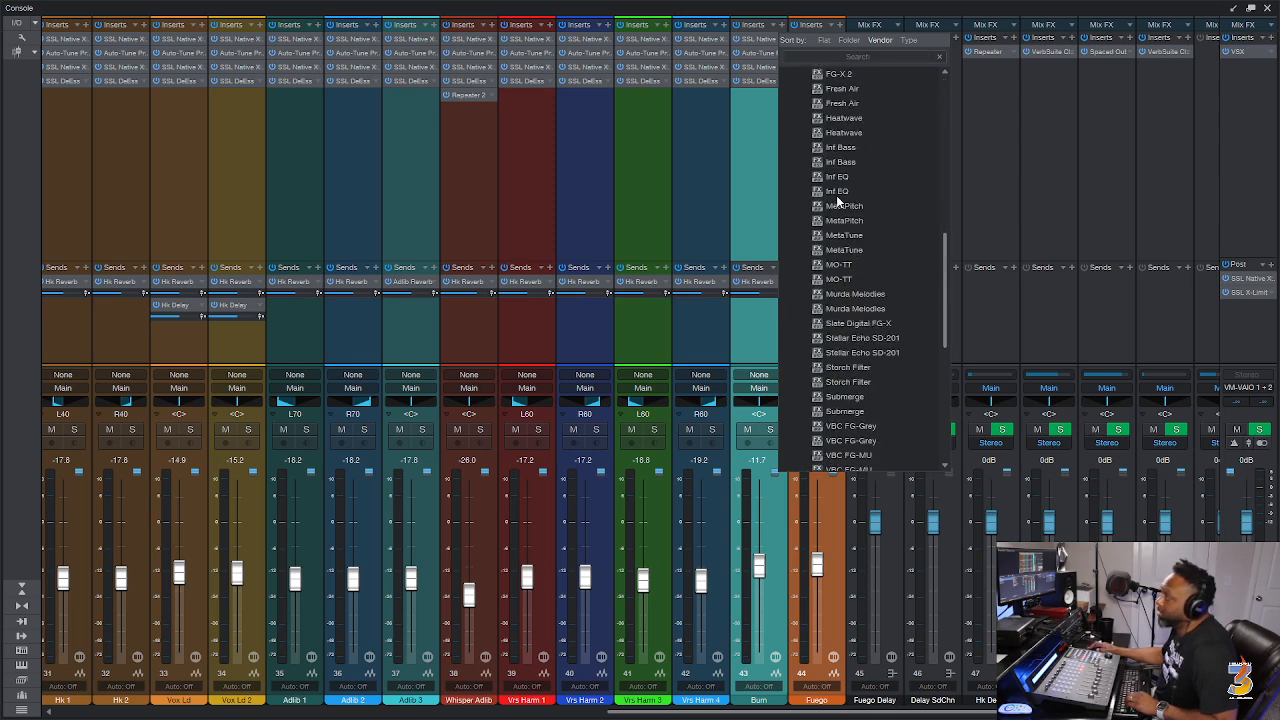
click(838, 207)
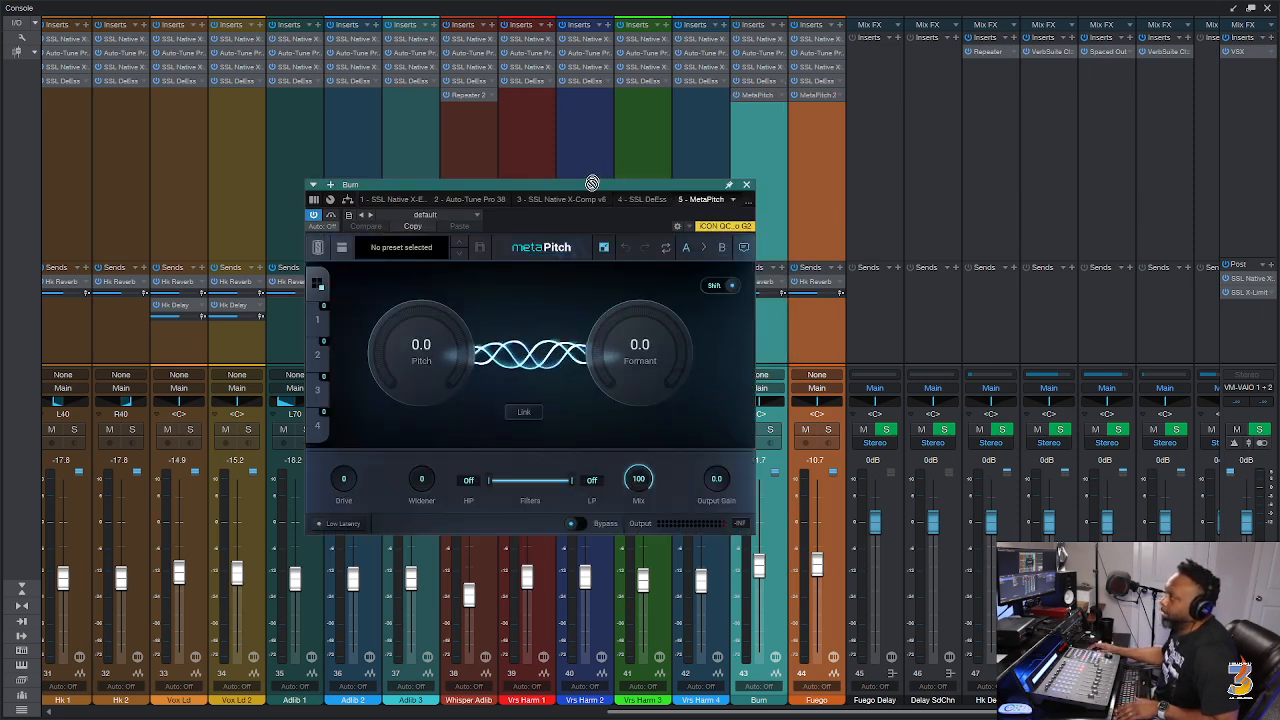
drag(594, 181, 534, 158)
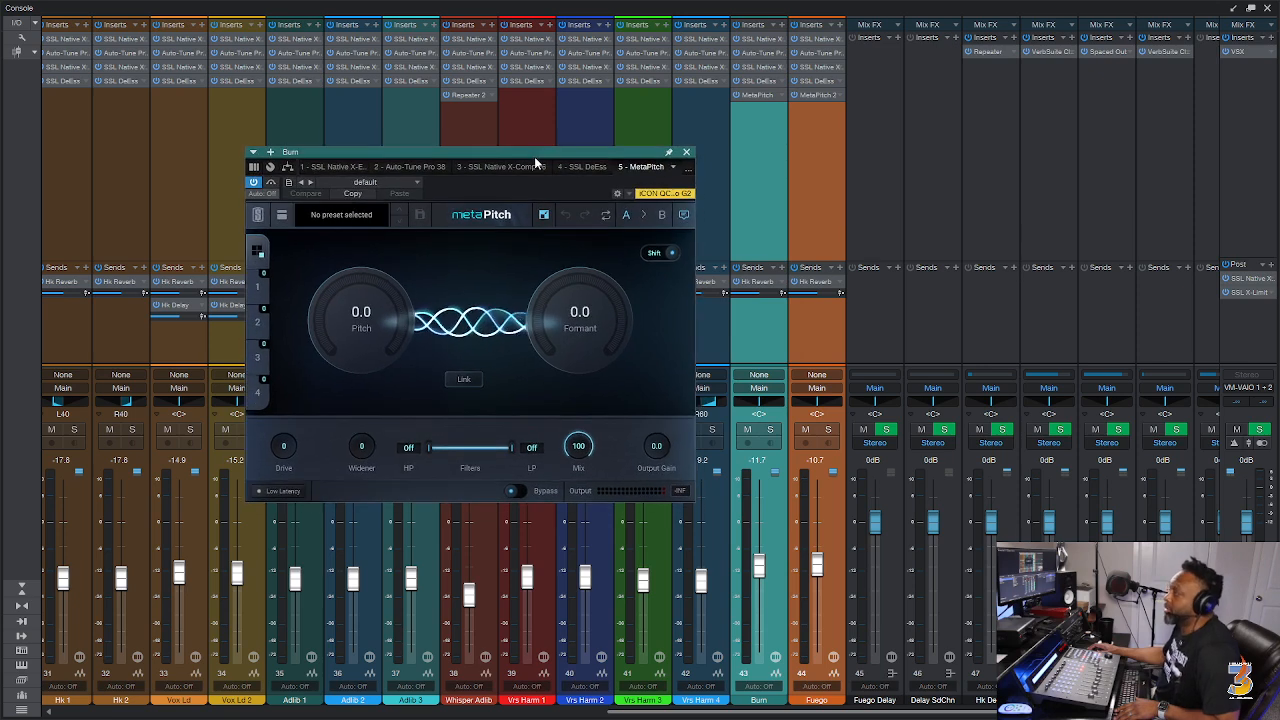
Try formant shifts of 3 and 12 semitones in MetaPitch on the Burn channel alone during playback.
click(746, 162)
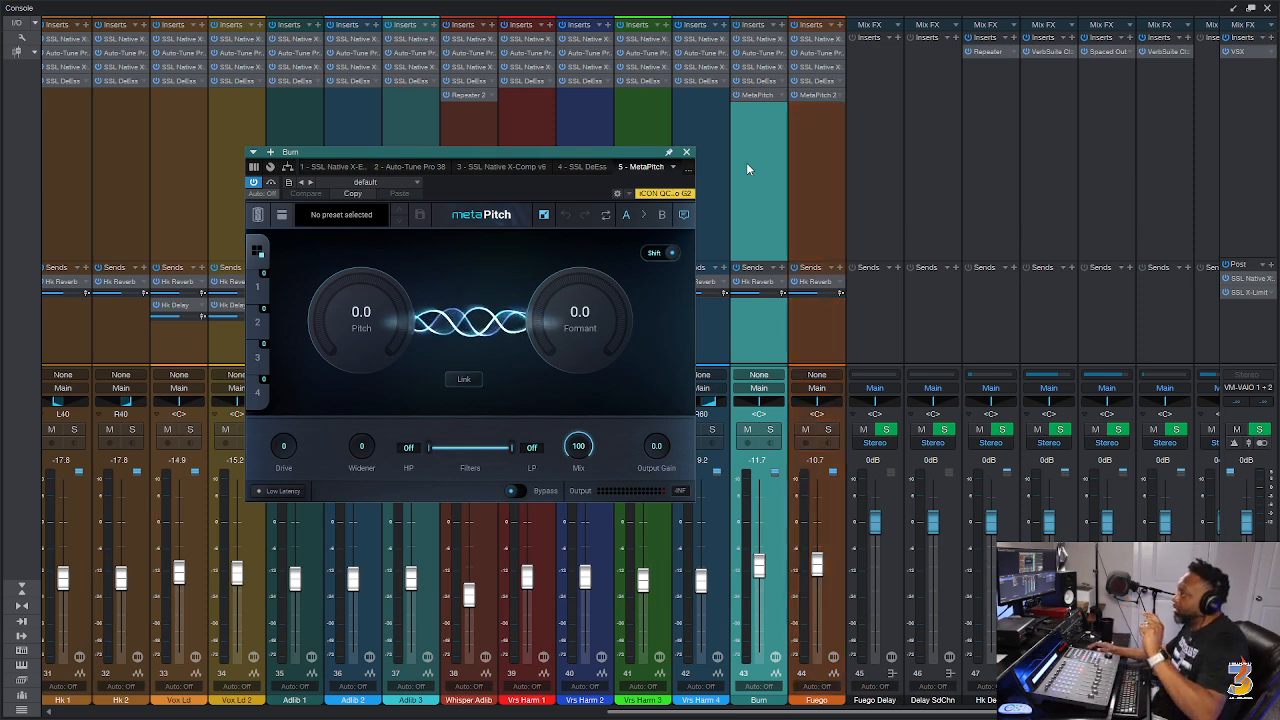
drag(581, 321, 585, 303)
double_click(579, 311)
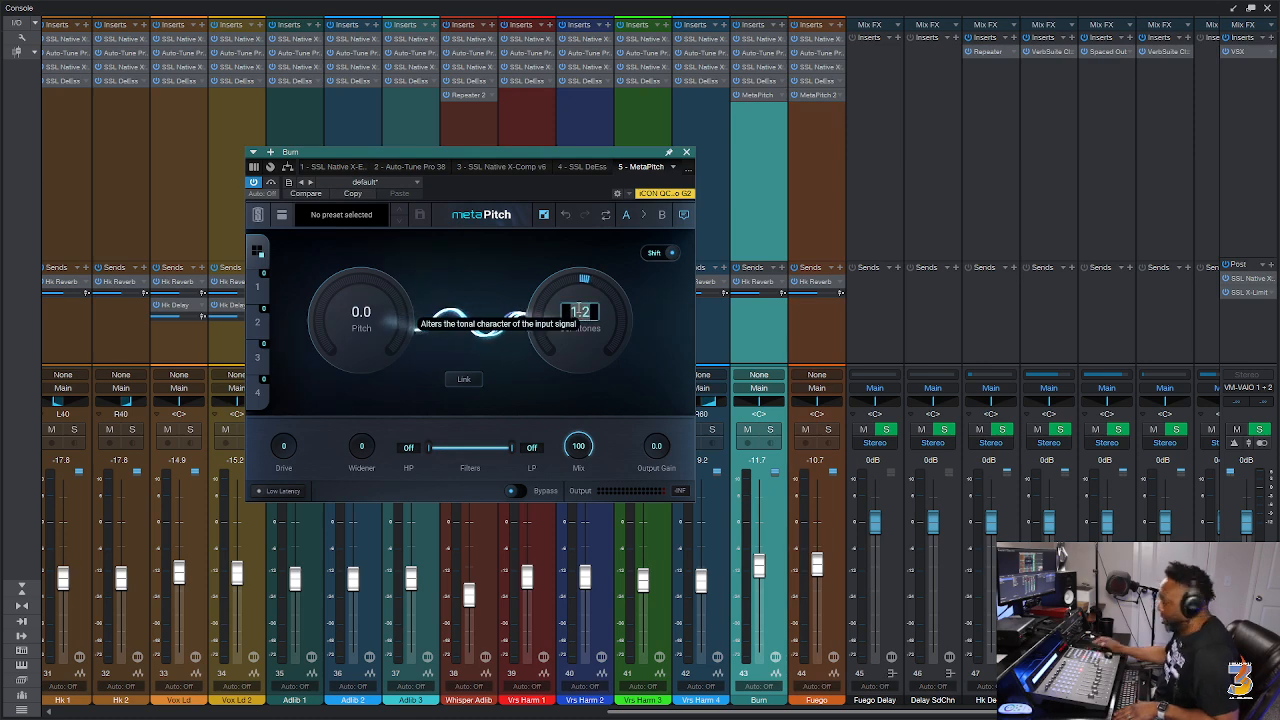
text(3)
key(Return)
key(space)
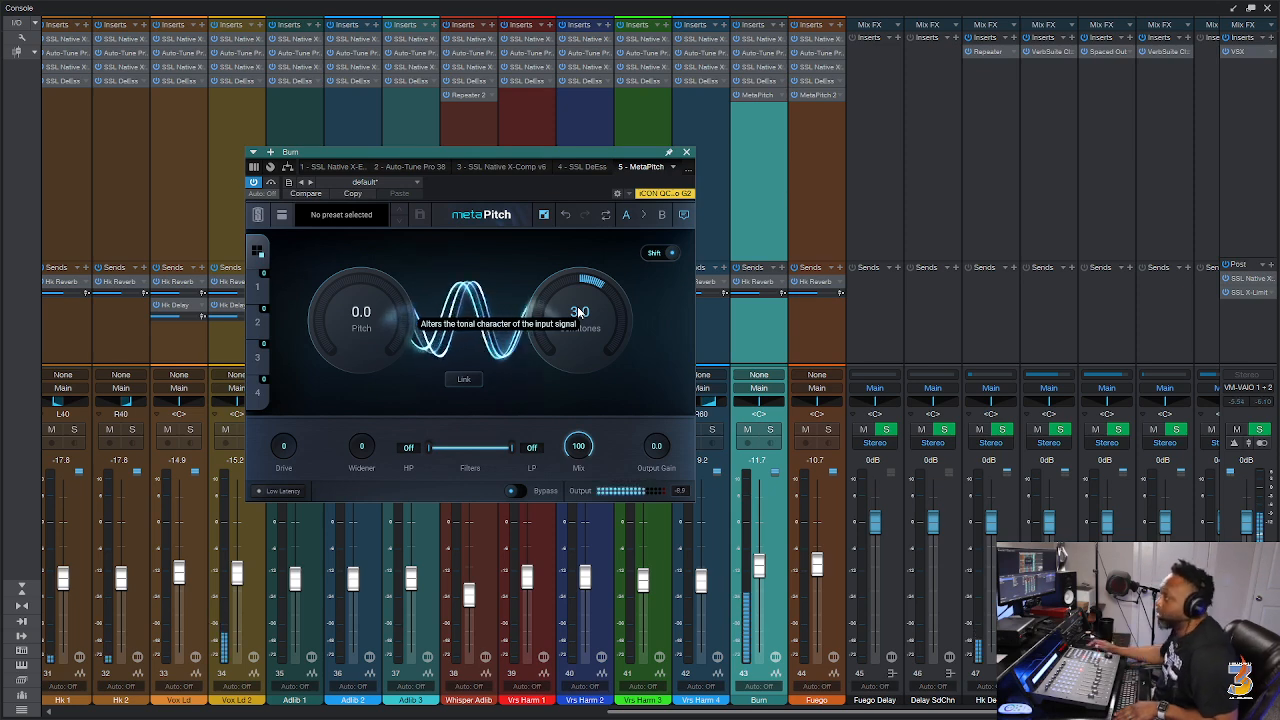
double_click(578, 312)
text(12)
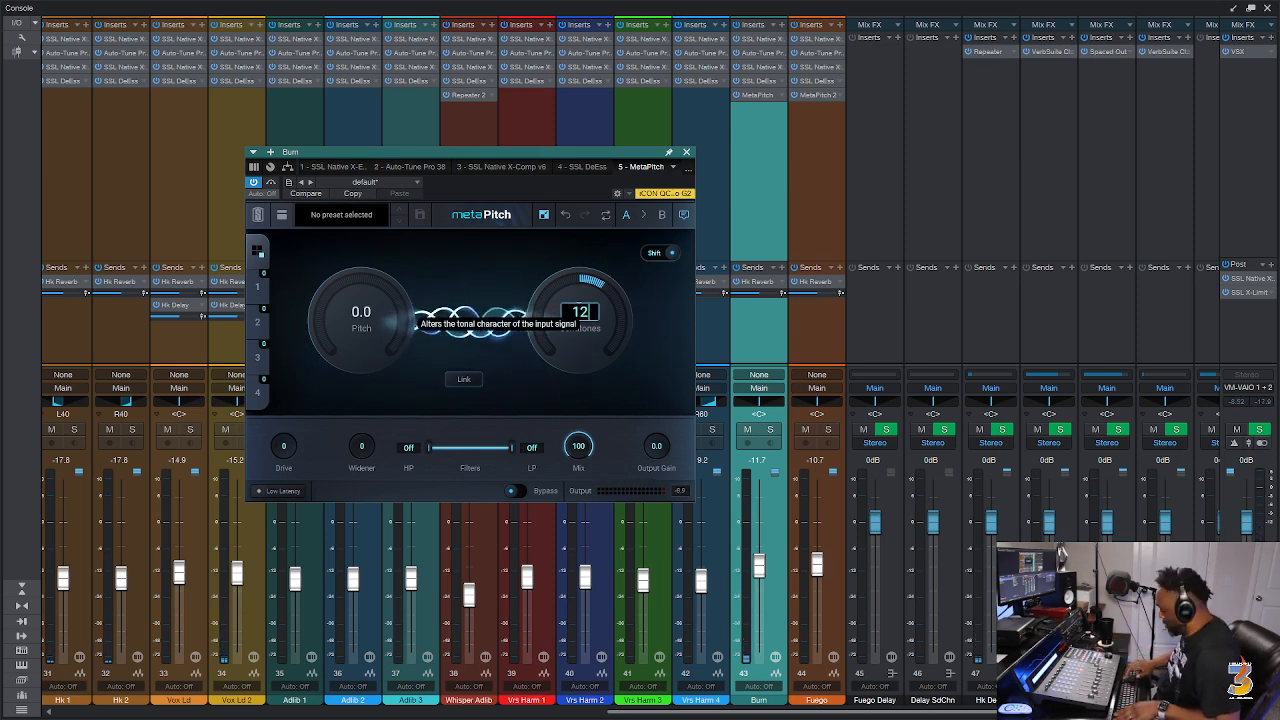
key(Return)
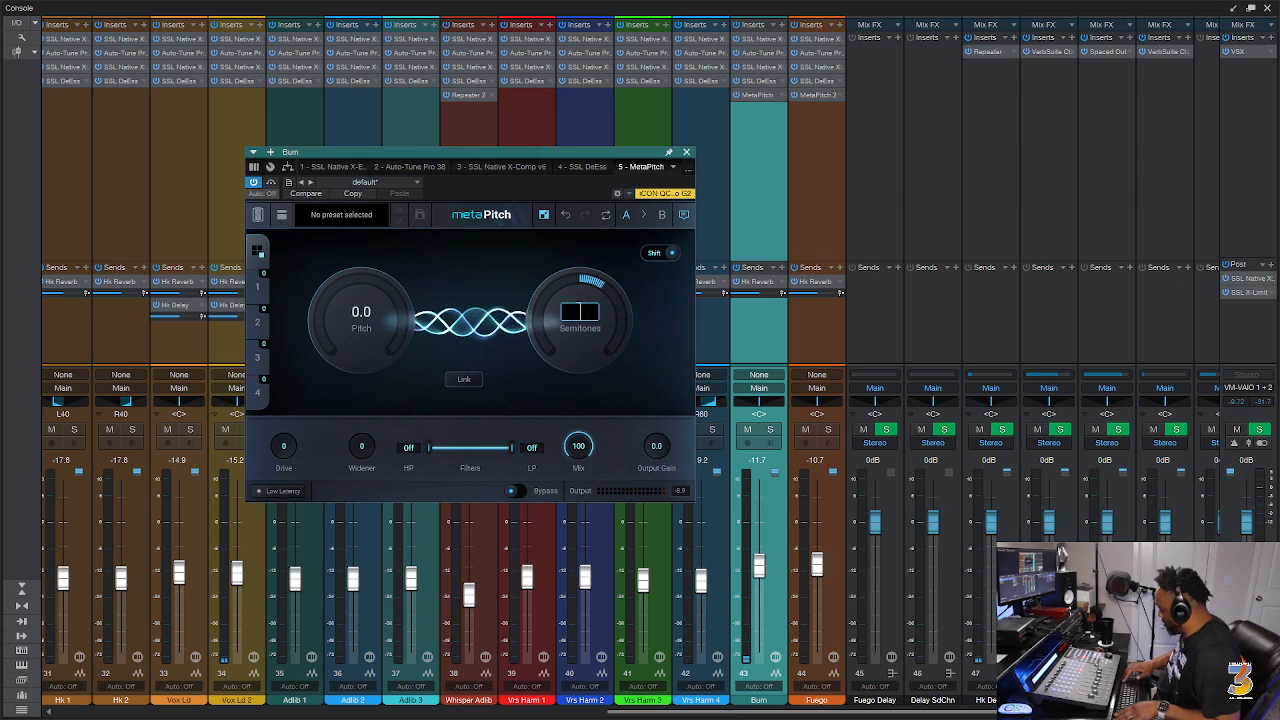
Set the formant in the Burn channel's MetaPitch to 2 semitones.
double_click(574, 310)
text(2)
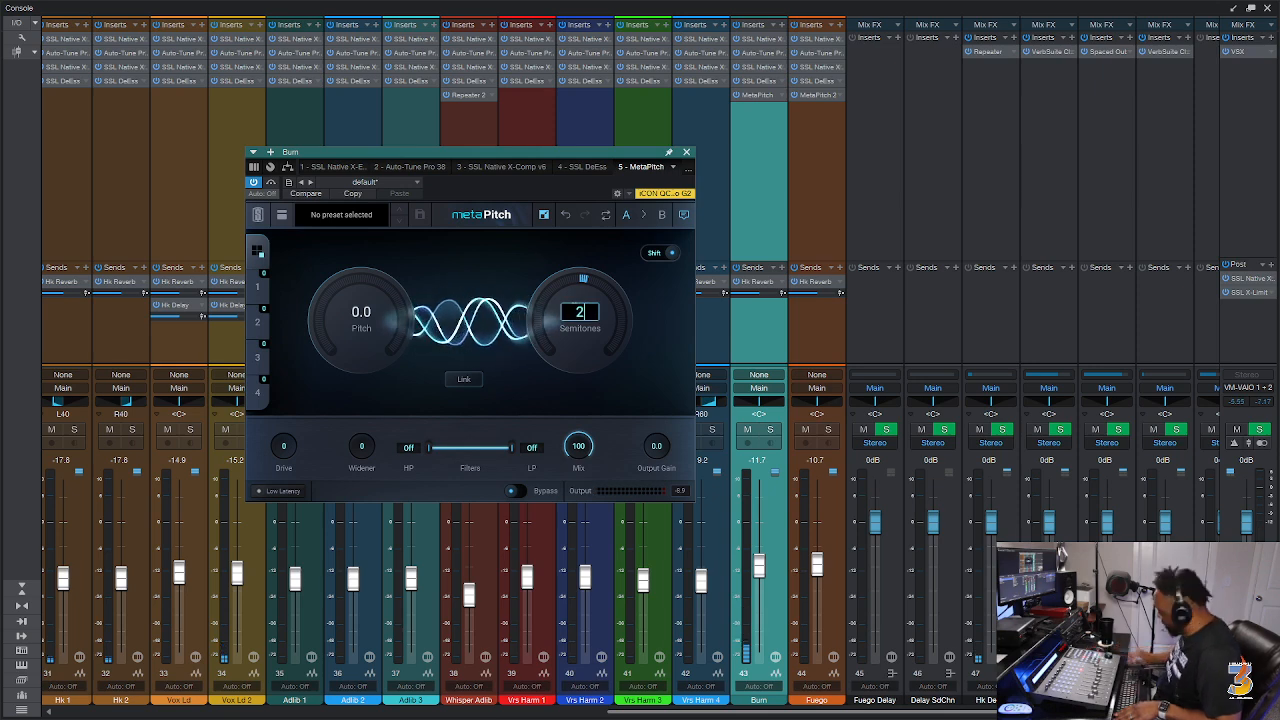
key(Return)
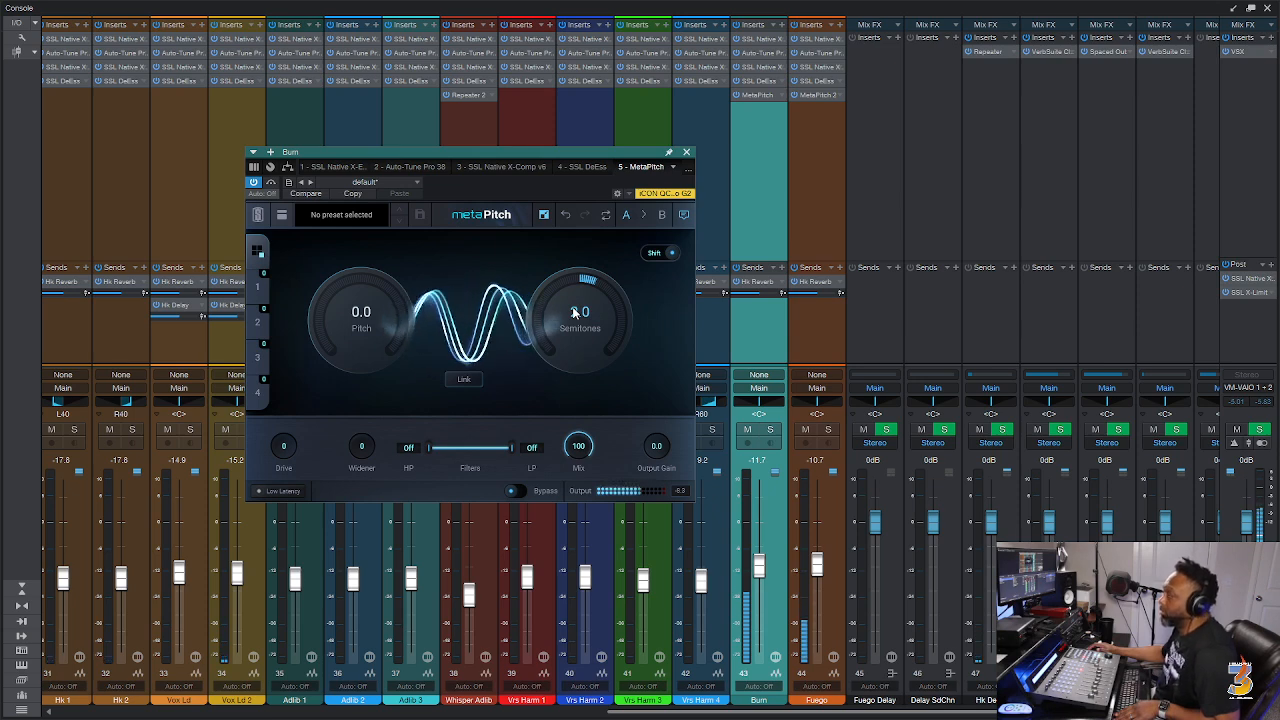
Try a formant of -4 semitones in the Fuego channel's MetaPitch, and set it to -3 semitones.
click(814, 94)
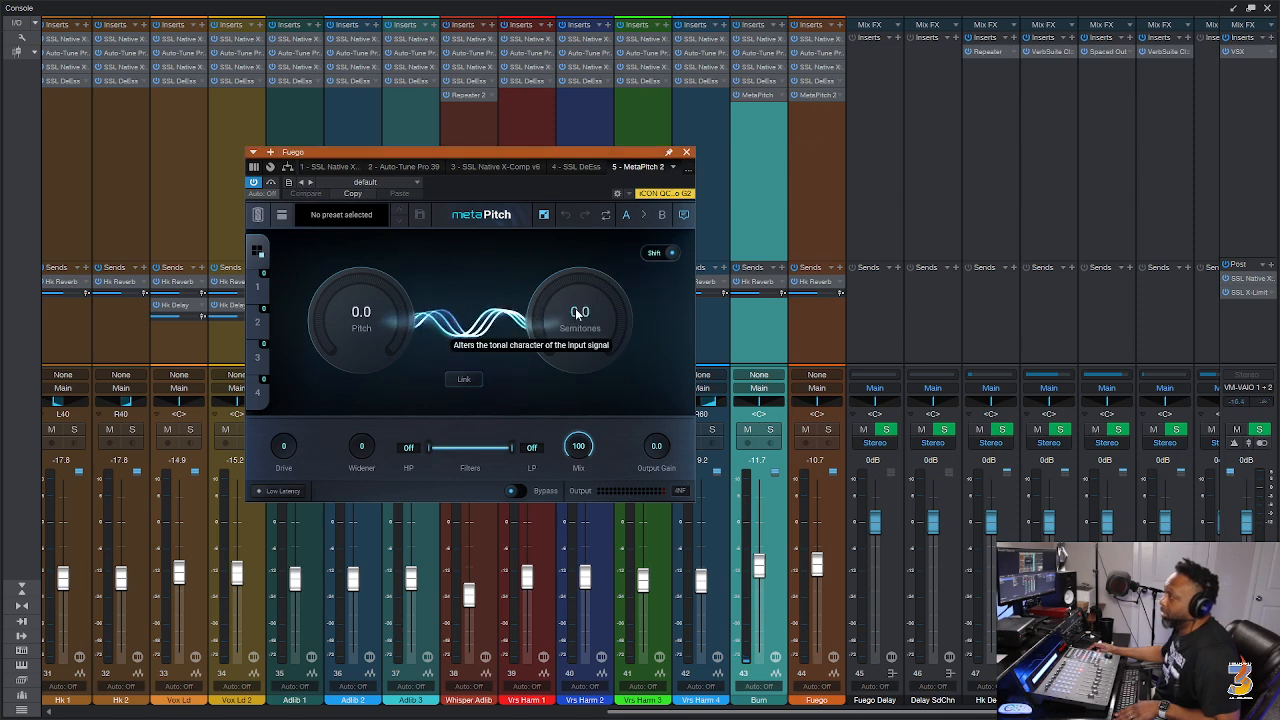
scroll(574, 322, down, 10)
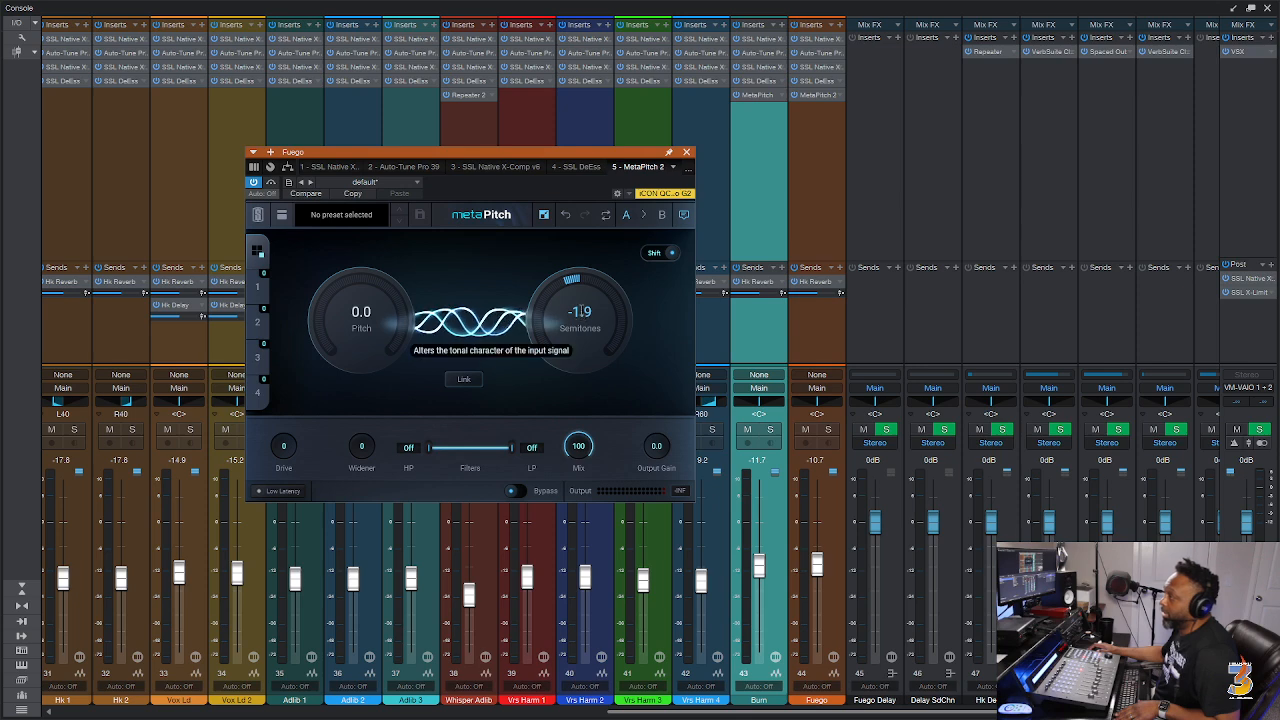
double_click(579, 312)
text(-4)
key(Return)
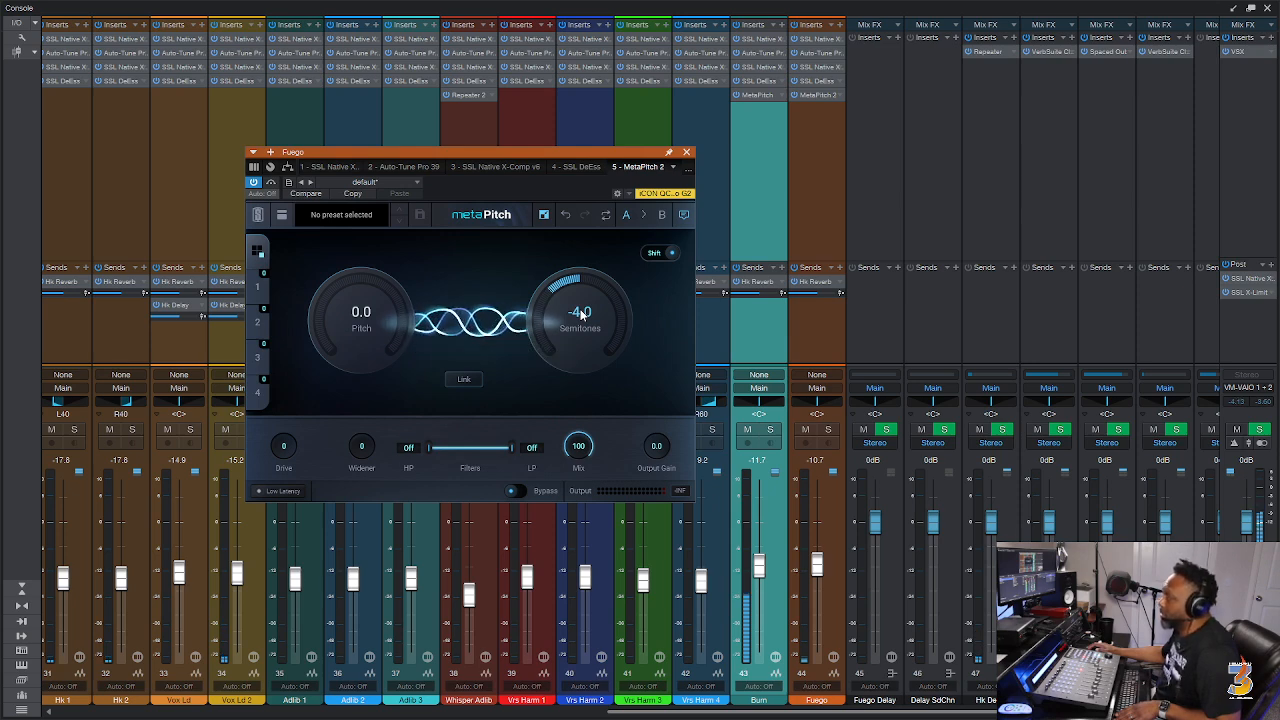
double_click(581, 313)
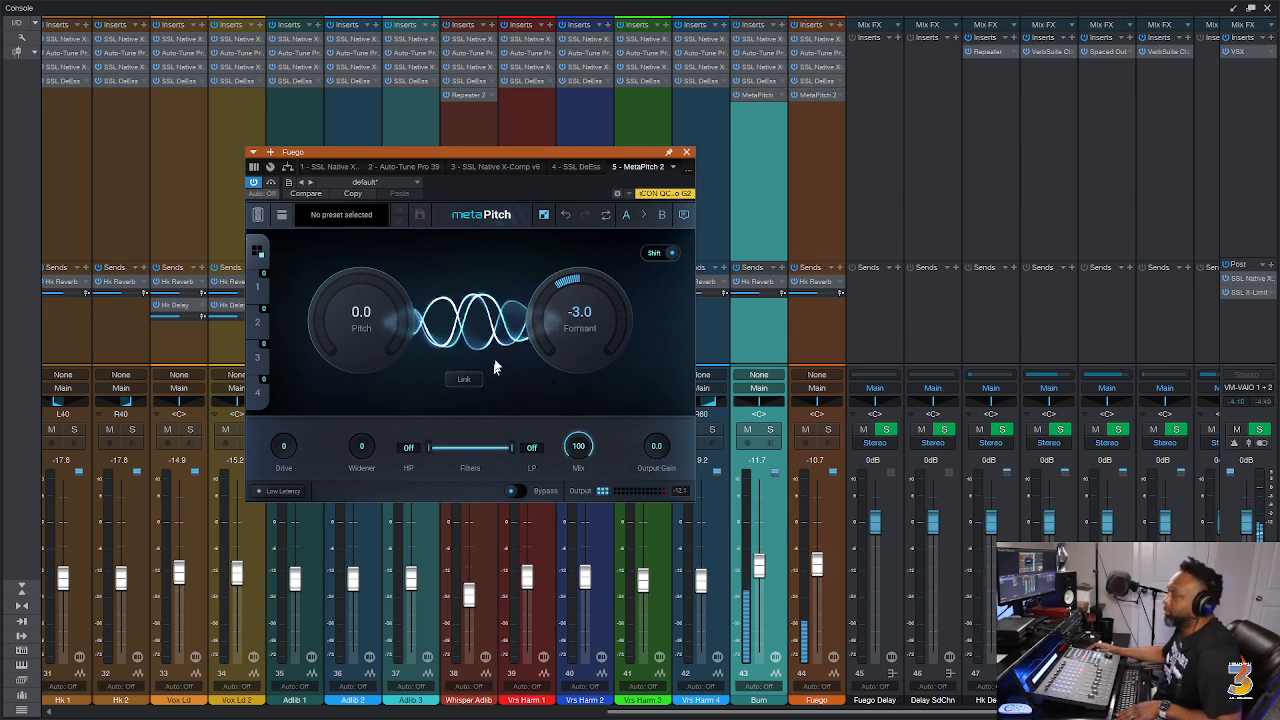
Raise the Widener in the Fuego channel's MetaPitch to 35 and close the plugin.
drag(360, 437, 362, 397)
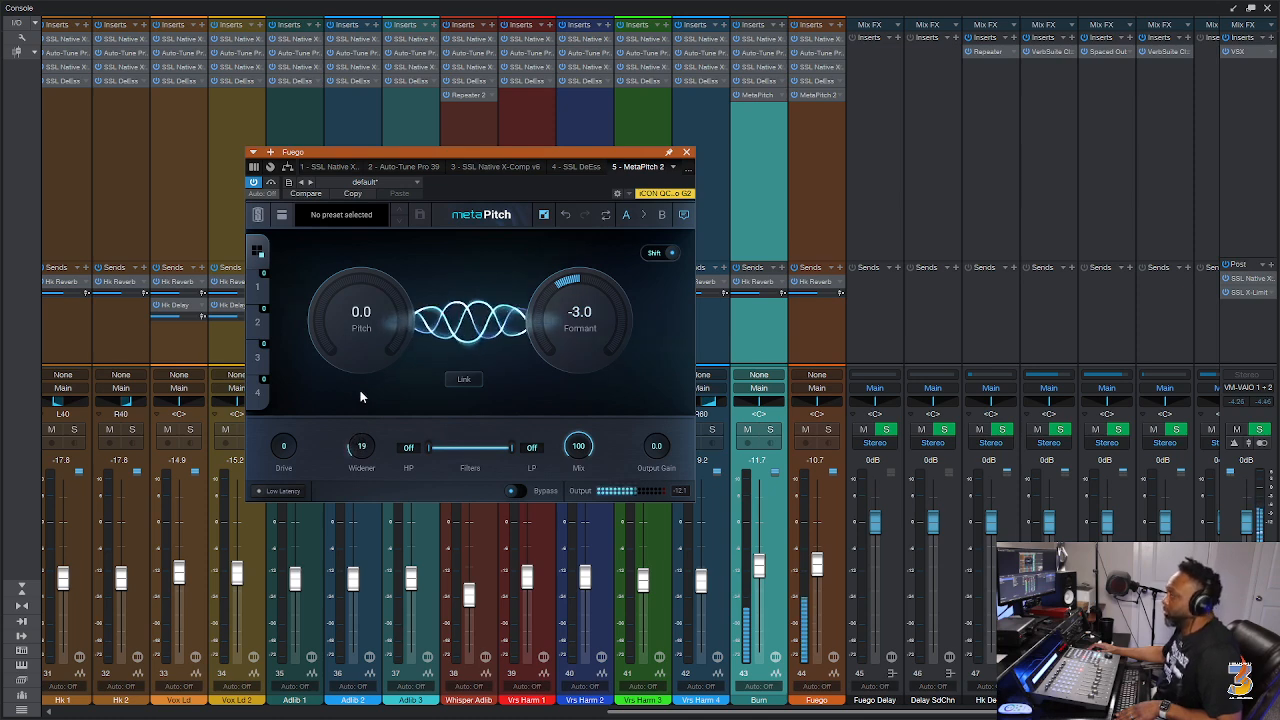
drag(358, 448, 361, 405)
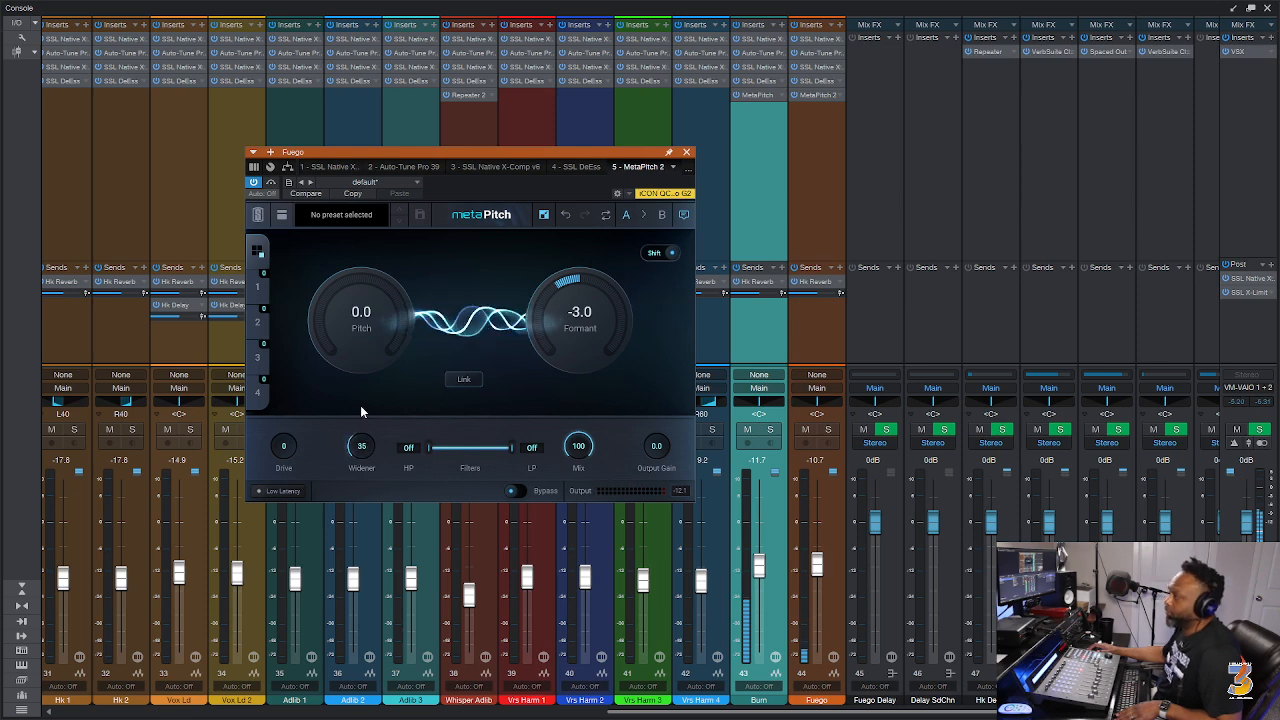
click(686, 153)
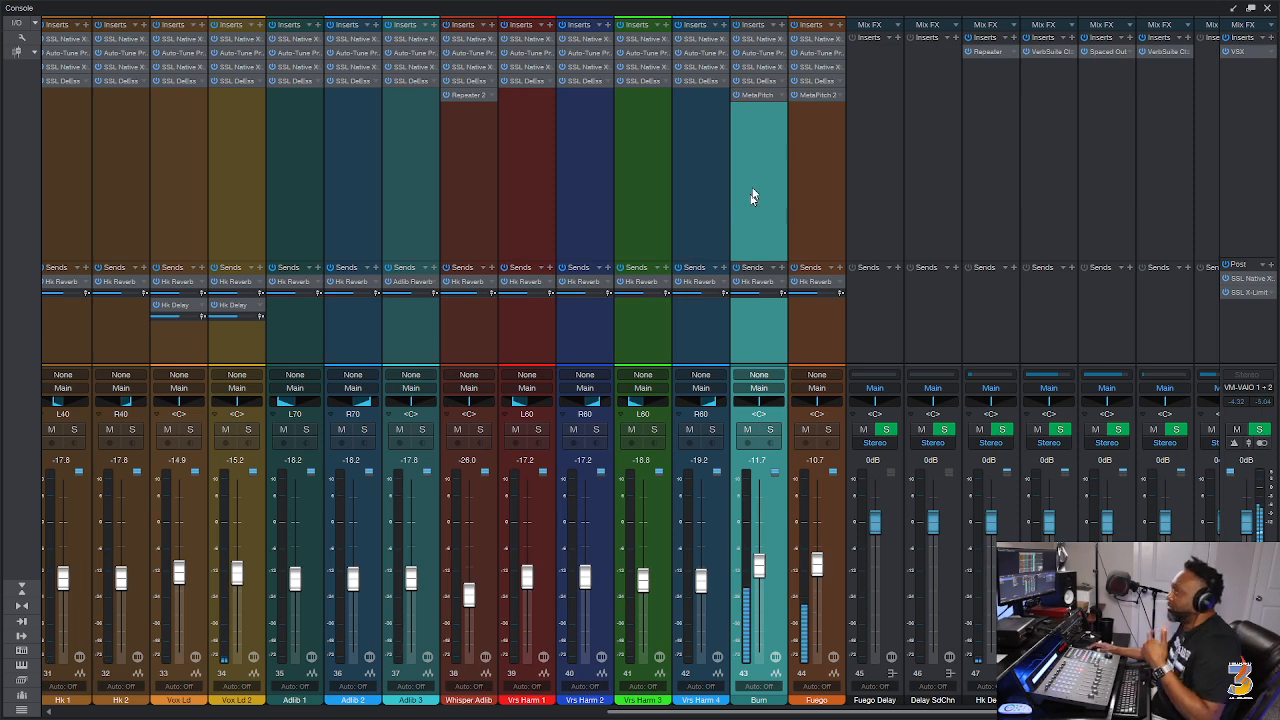
Reduce the formant in the Burn channel's MetaPitch to 1.7 semitones and close the plugin.
click(758, 95)
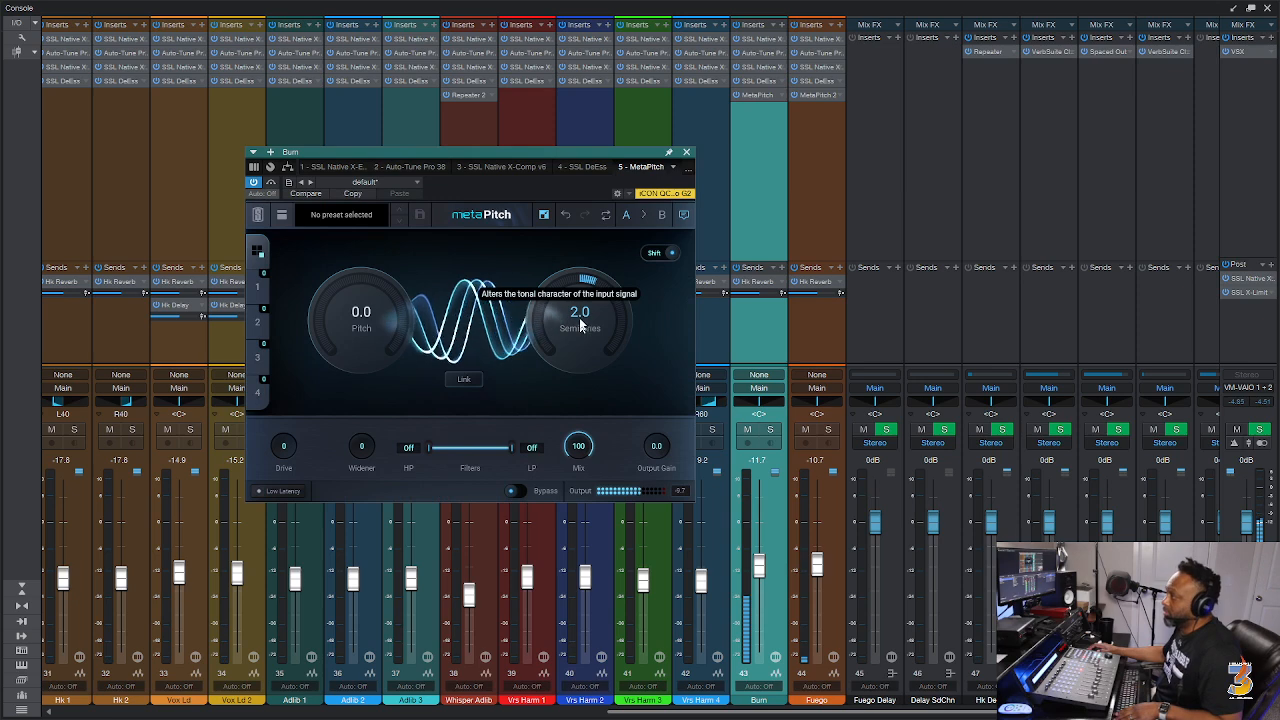
scroll(581, 318, down, 3)
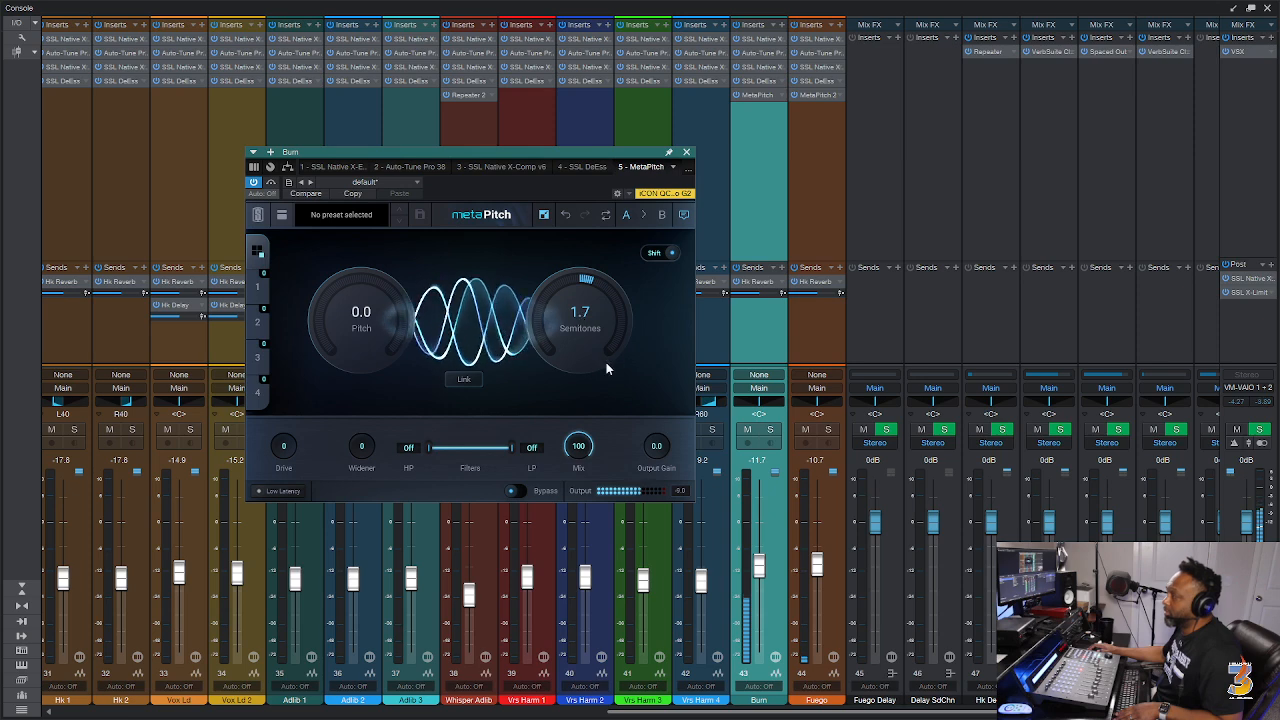
click(686, 153)
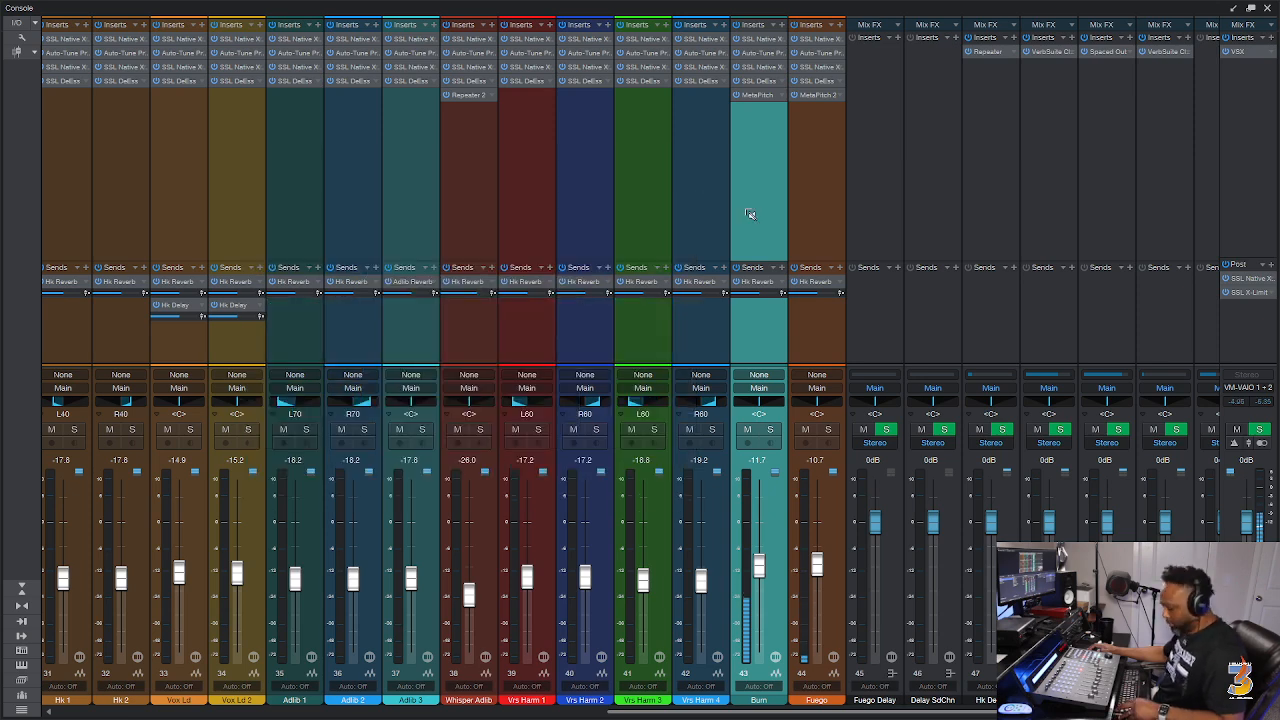
Lower the Burn and Fuego channel volumes to -13.3 dB each and save the song.
key(ctrl+s)
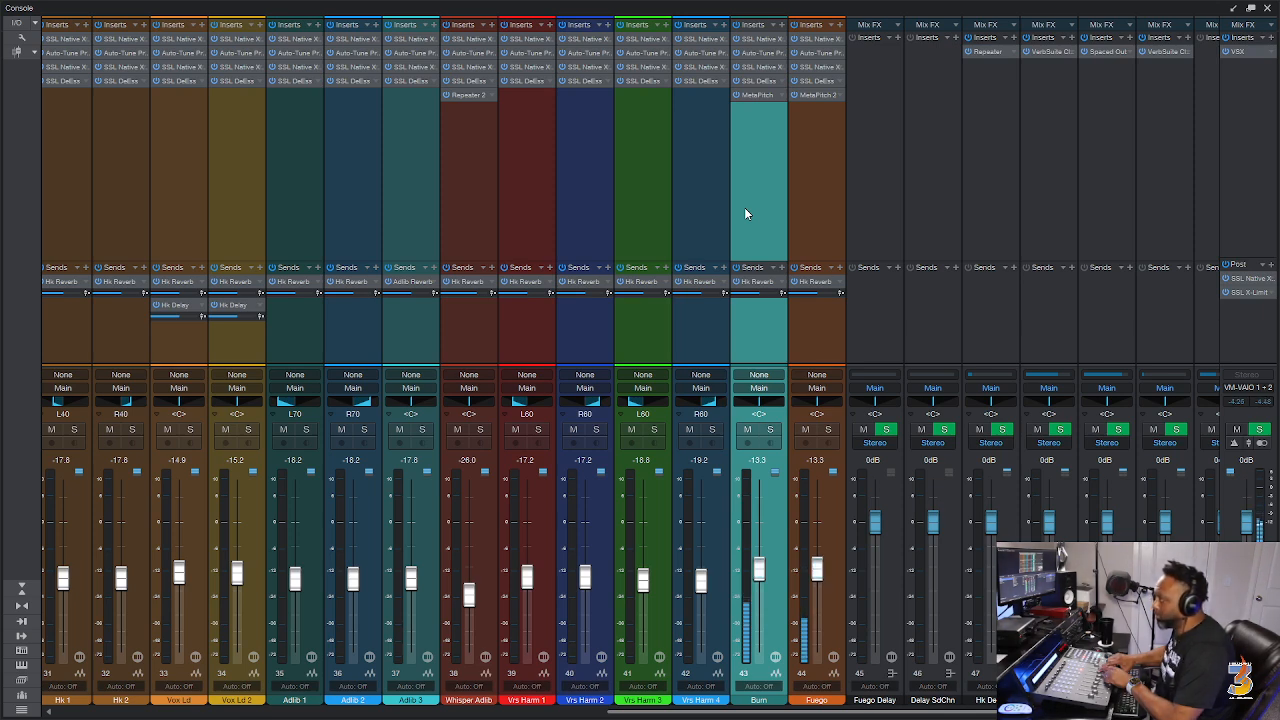
key(ctrl+s)
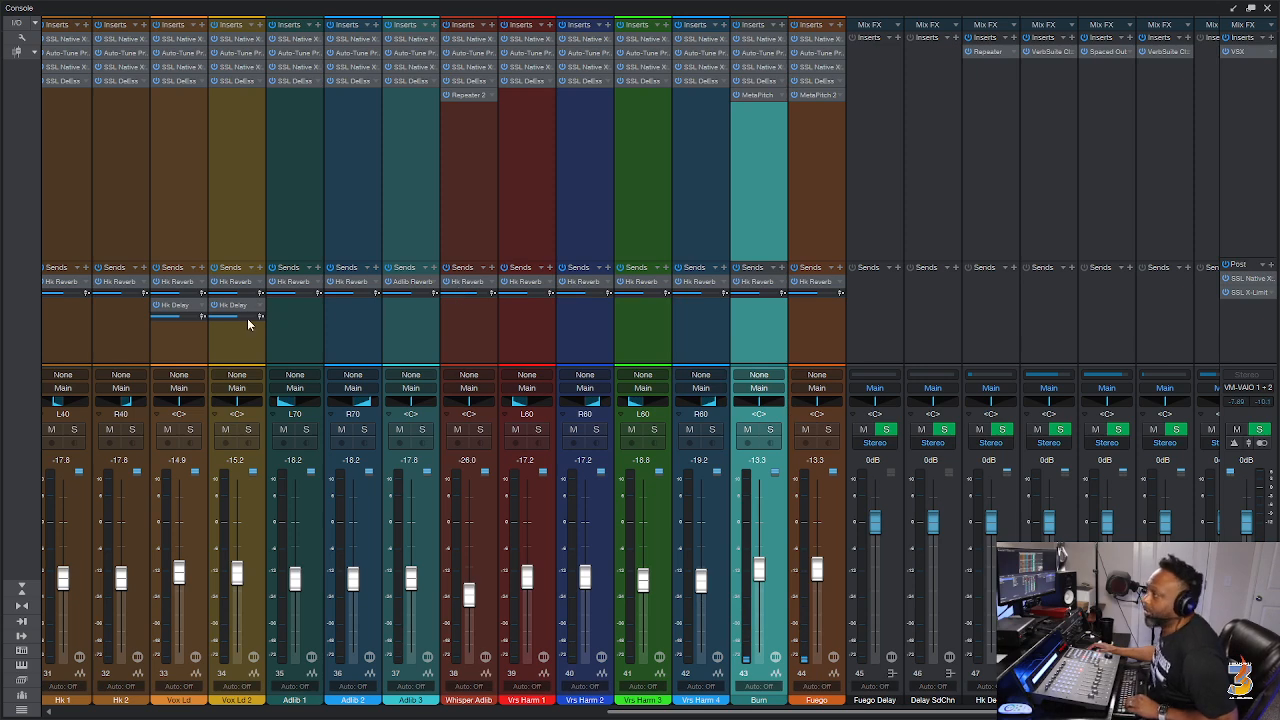
Copy the Hk Delay send from Vox Ld 2 to both the Burn and Fuego channels and close the Repeater plugin.
click(830, 348)
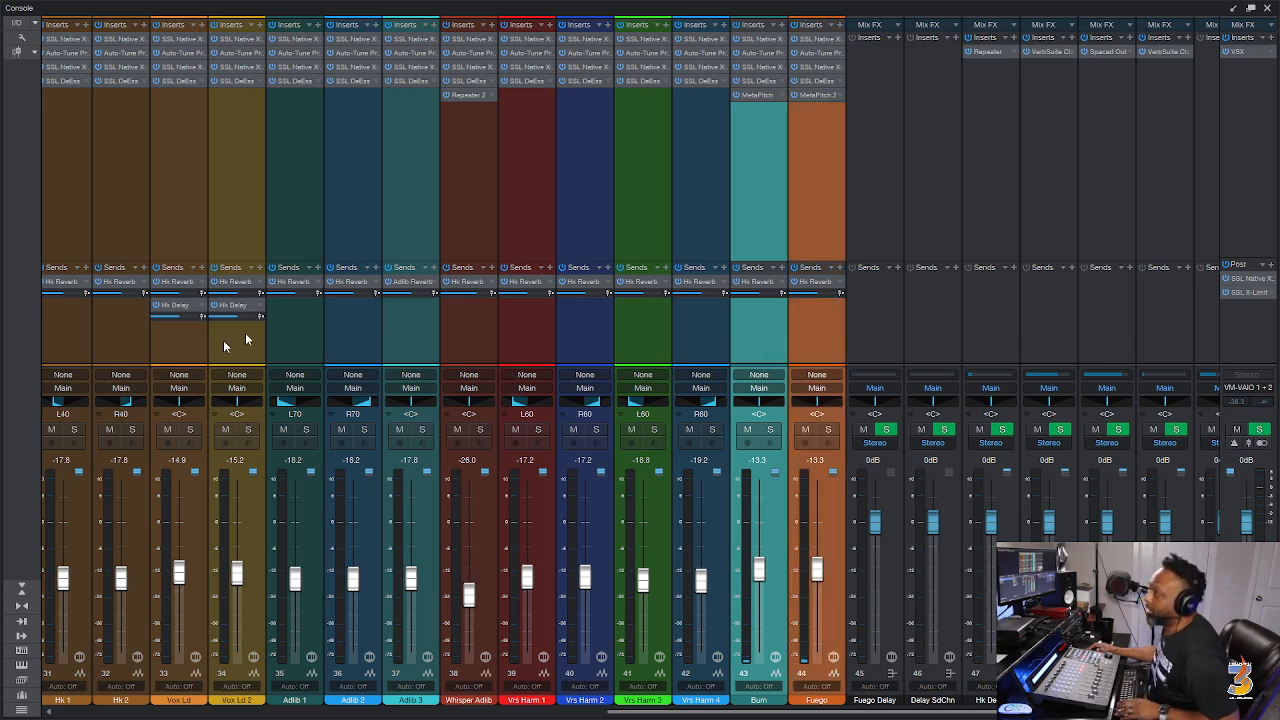
double_click(236, 304)
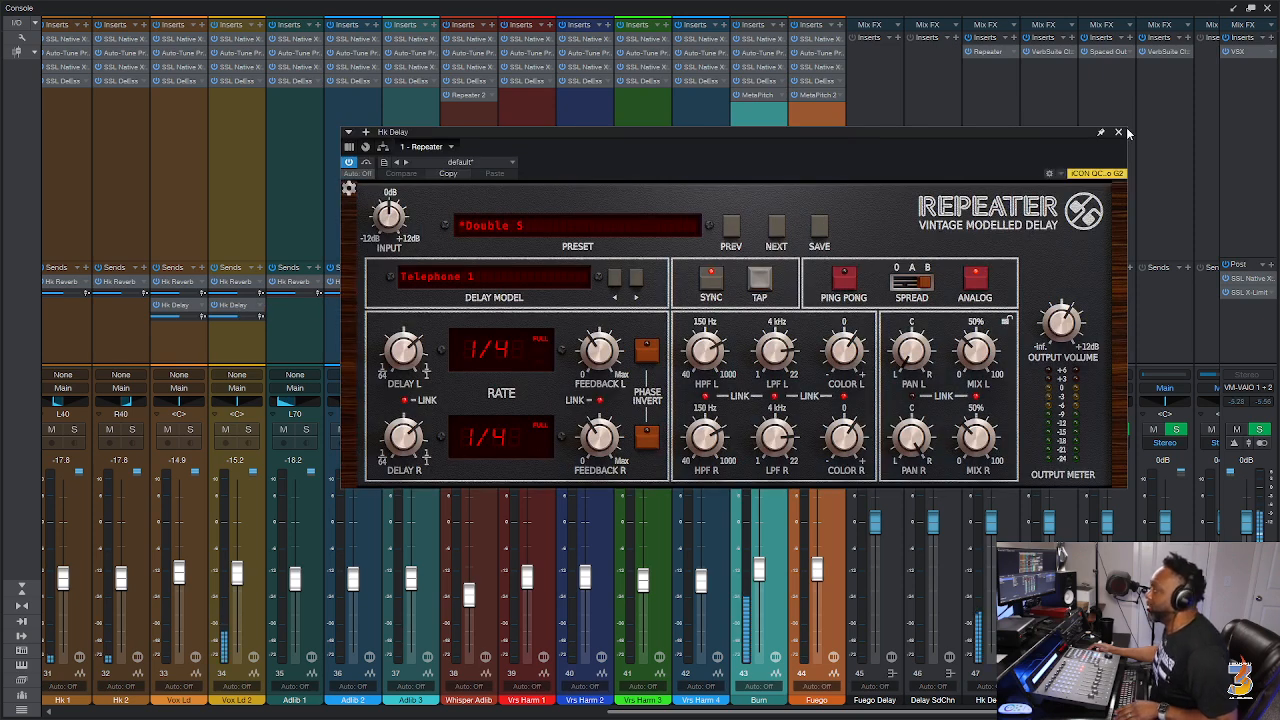
click(1120, 133)
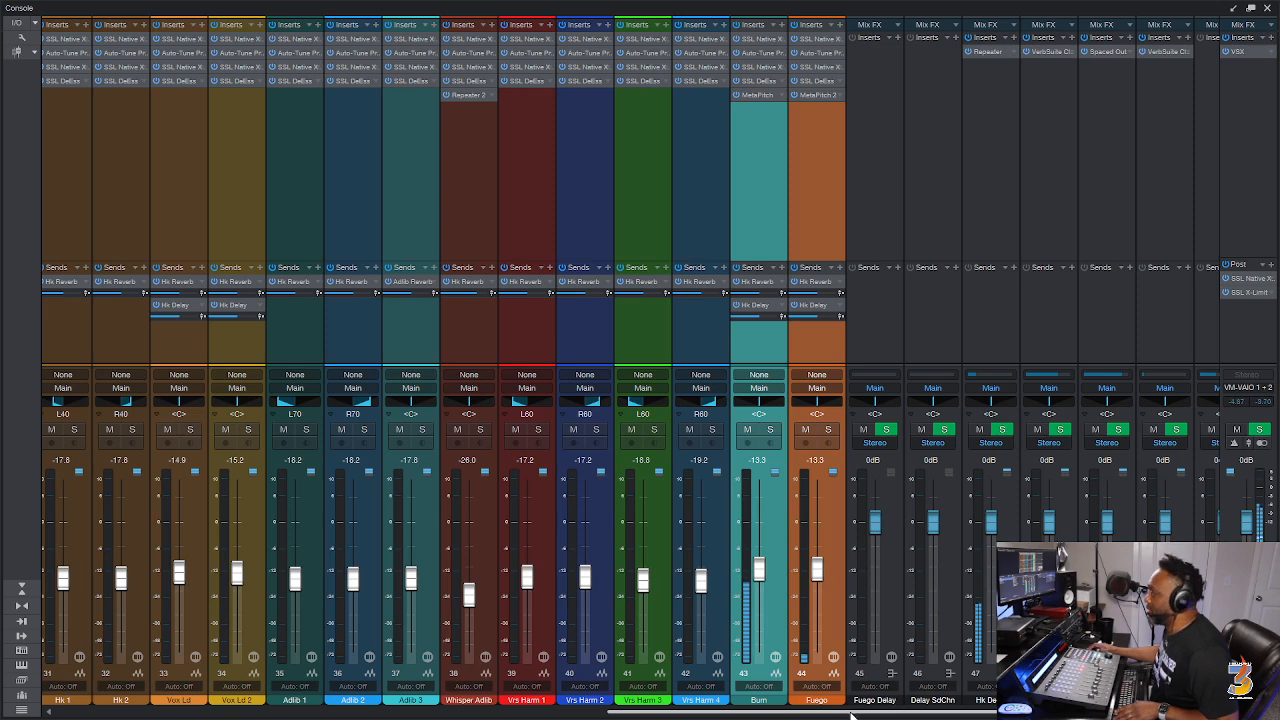
Add an Adlib Reverb send to the Hk Delay channel, lower Burn to -15.2 dB and Fuego to -14.6 dB, and save the song.
drag(853, 714, 897, 715)
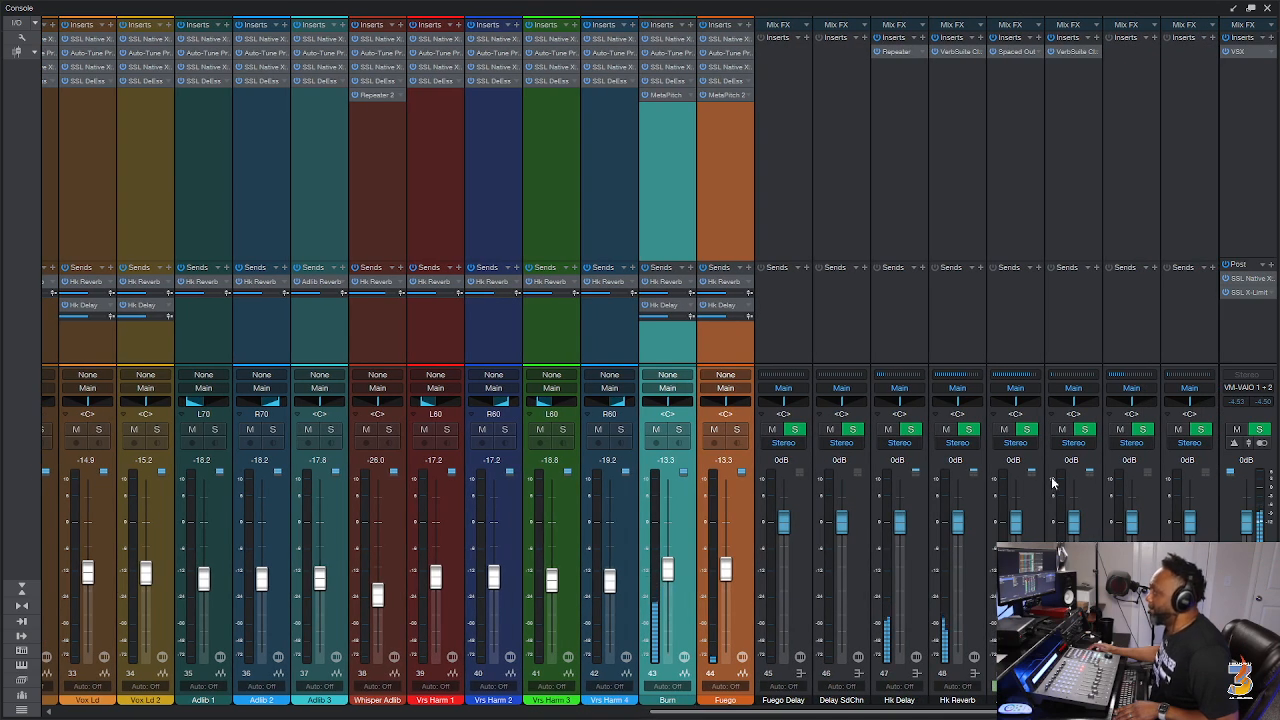
key(ctrl+s)
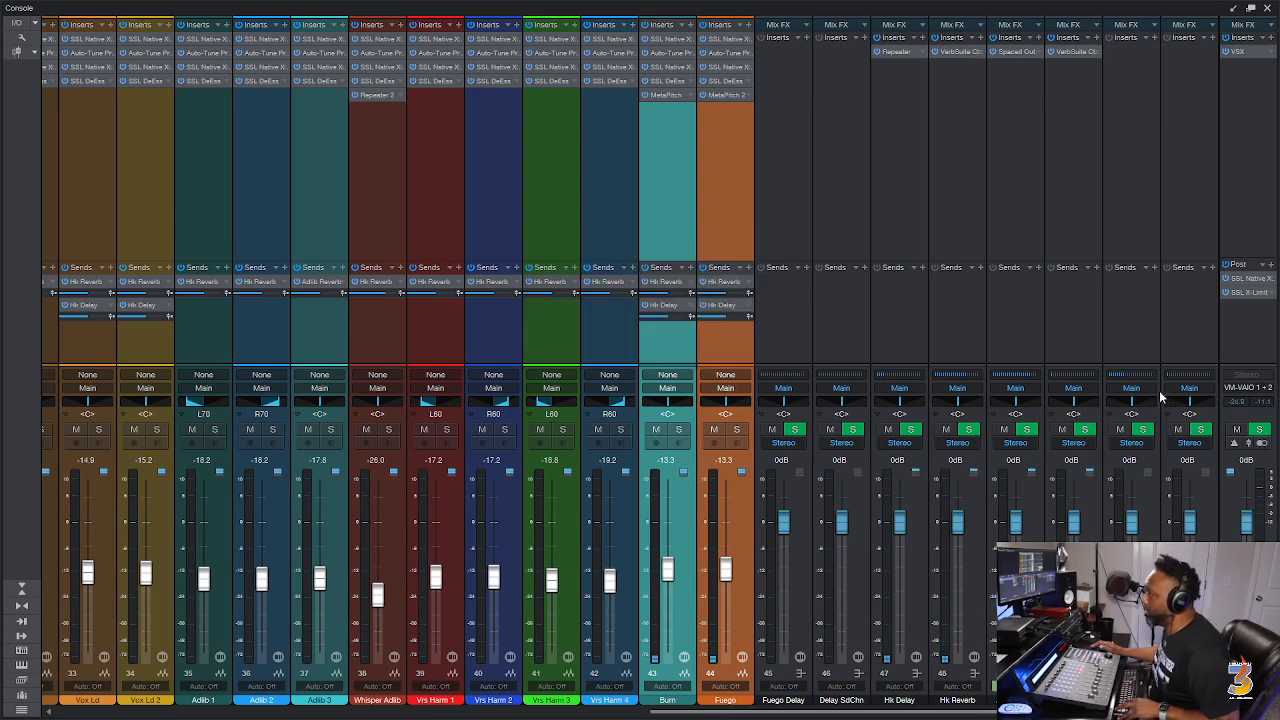
click(912, 282)
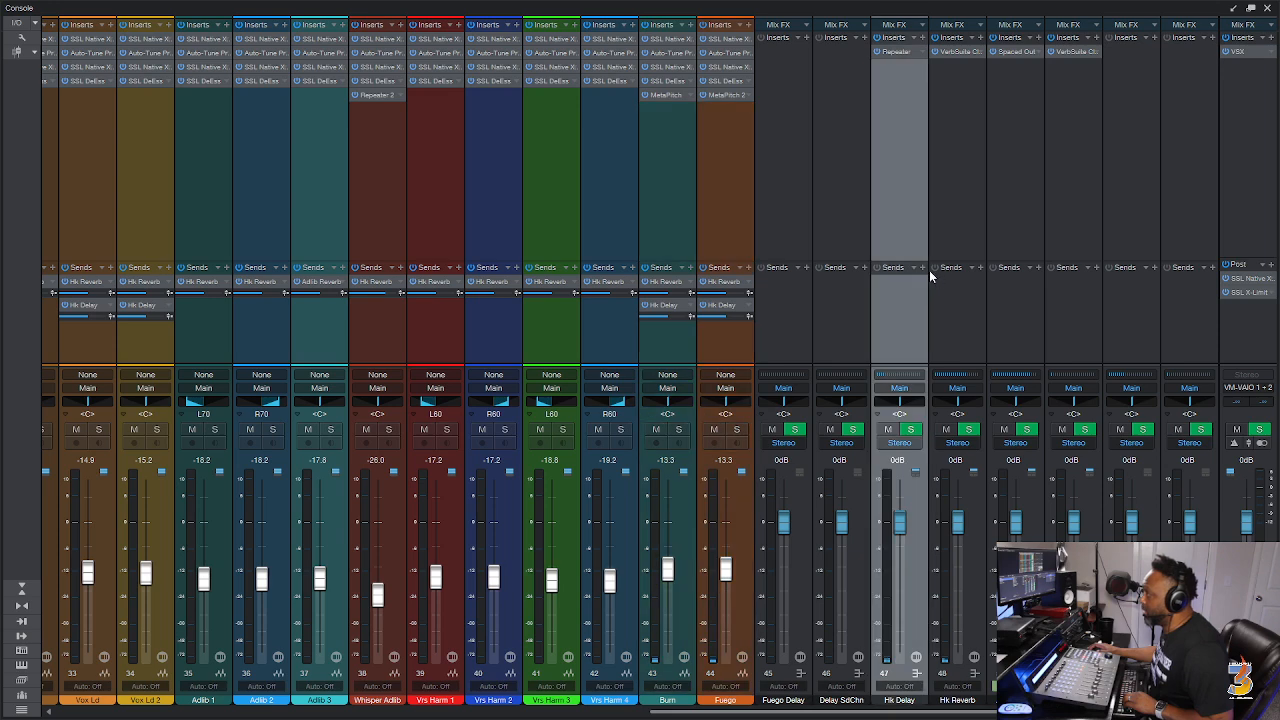
click(921, 268)
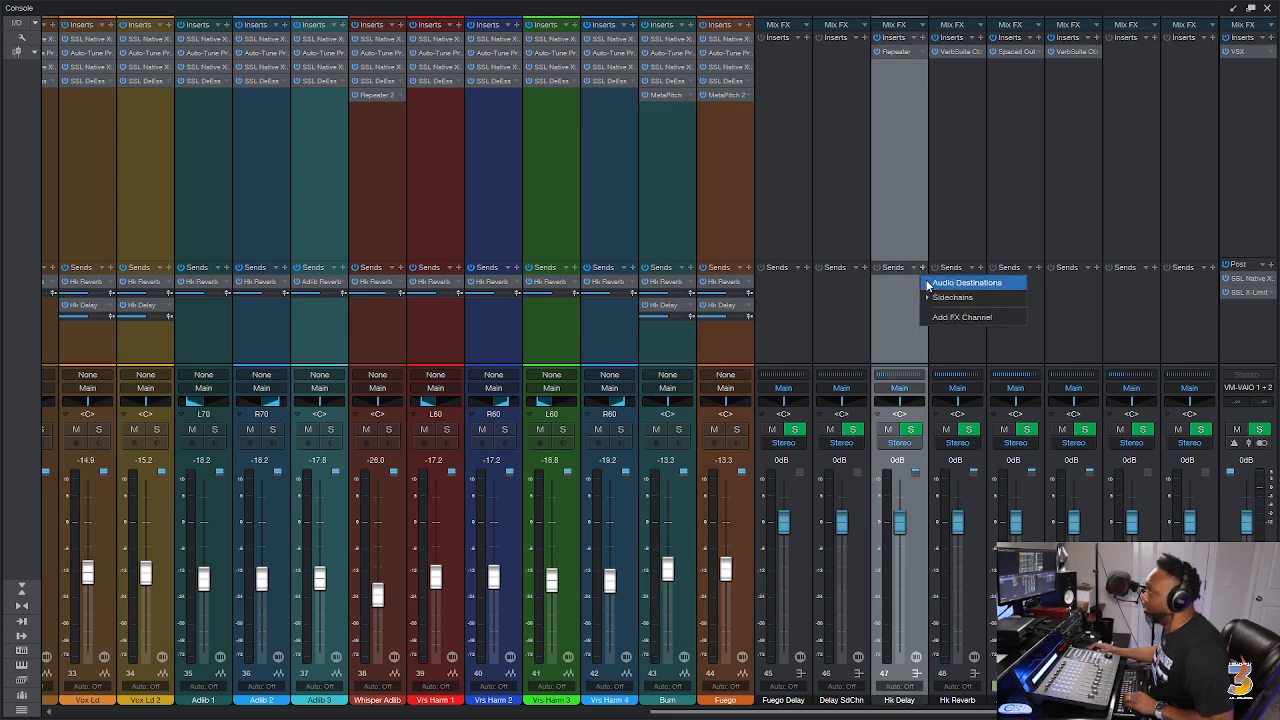
mouse_move(929, 284)
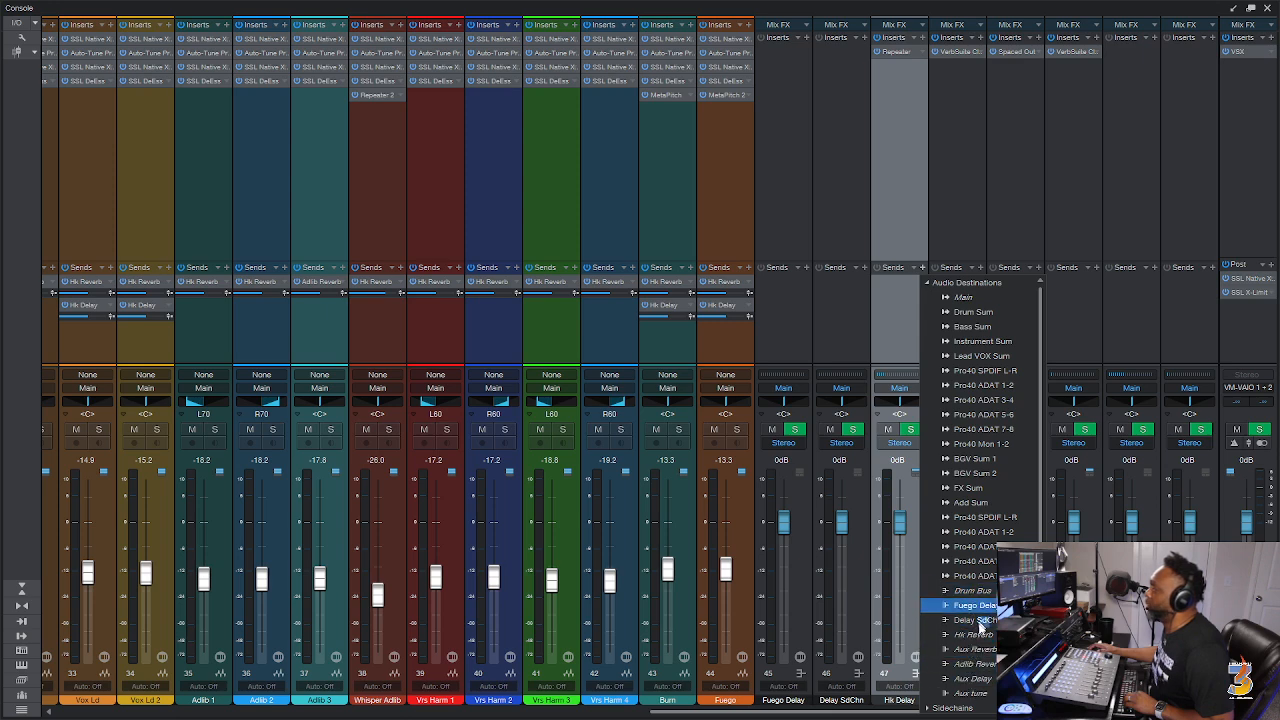
click(975, 664)
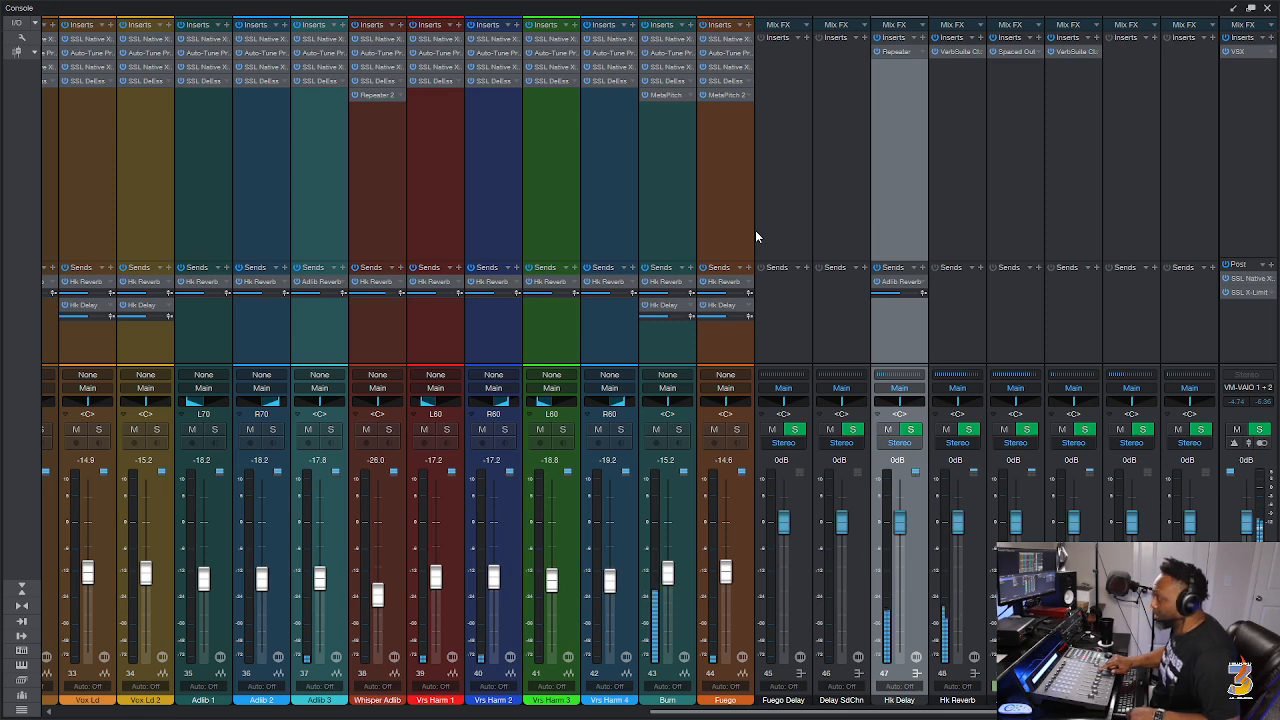
key(ctrl+s)
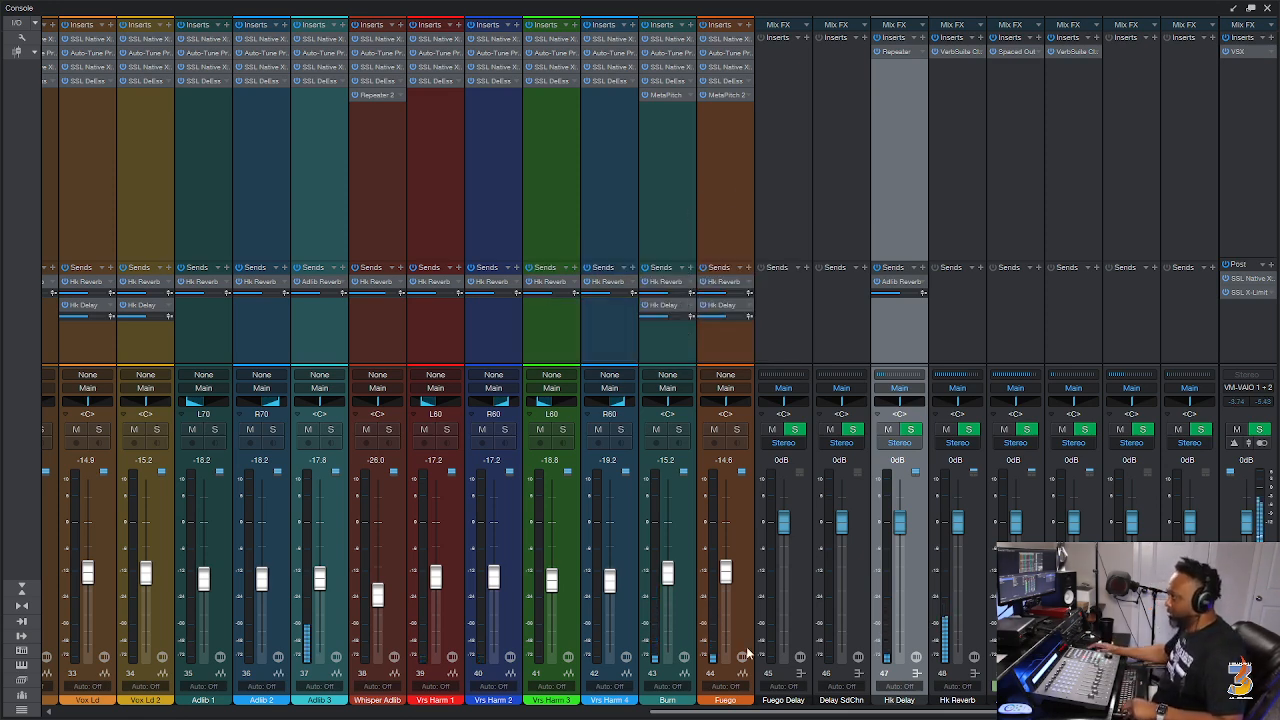
Lower the Vrs Harm 1 and Vrs Harm 2 channel volumes together to -19.2 dB and save the song.
drag(757, 716, 586, 716)
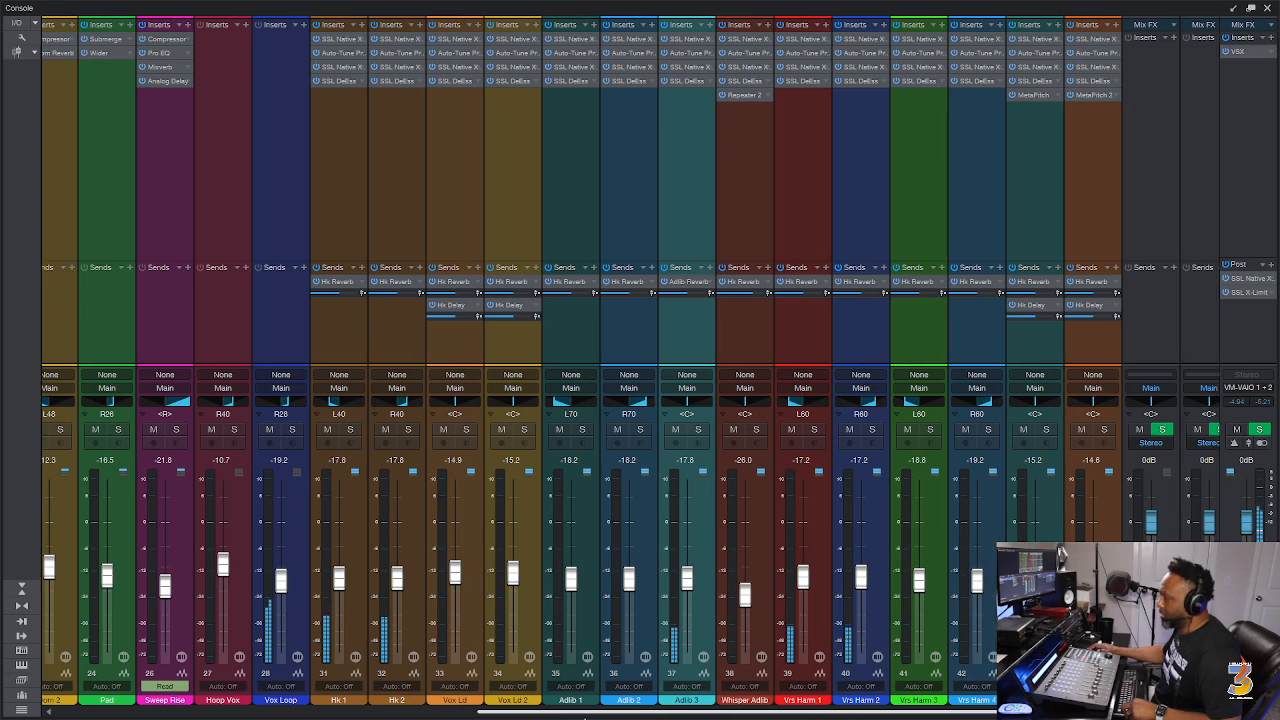
click(838, 531)
shift+click(824, 535)
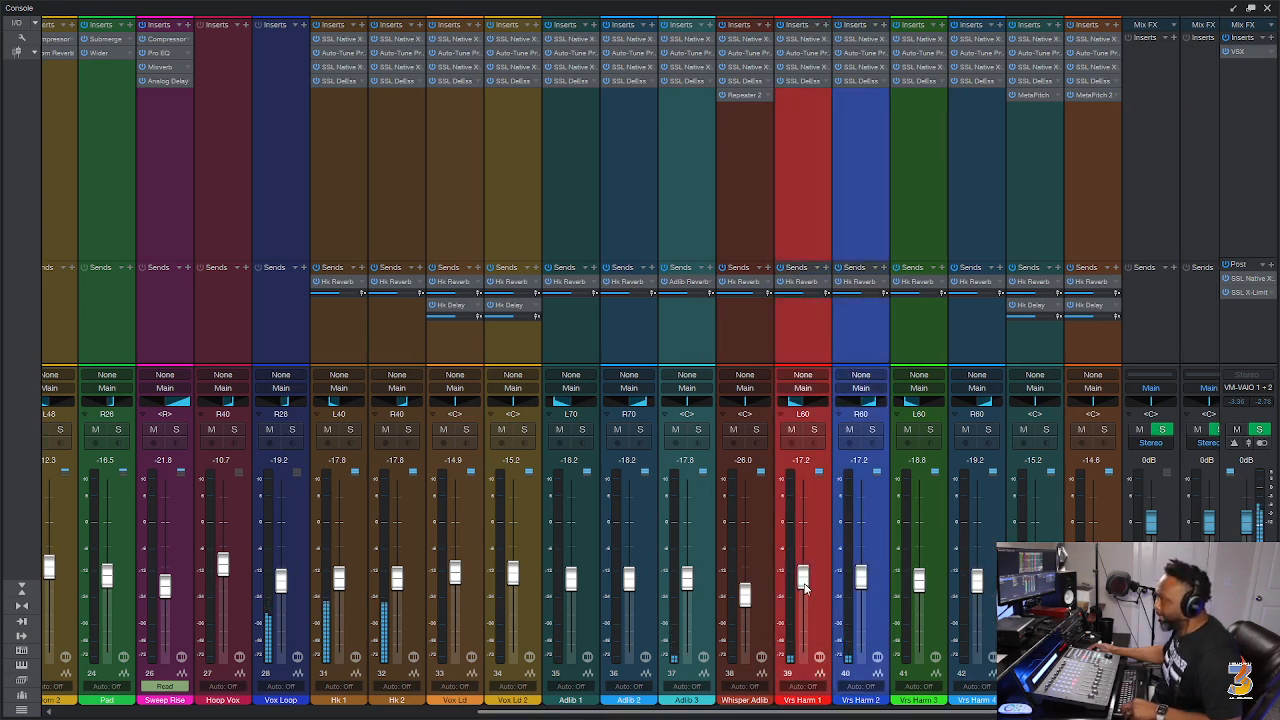
drag(805, 582, 806, 587)
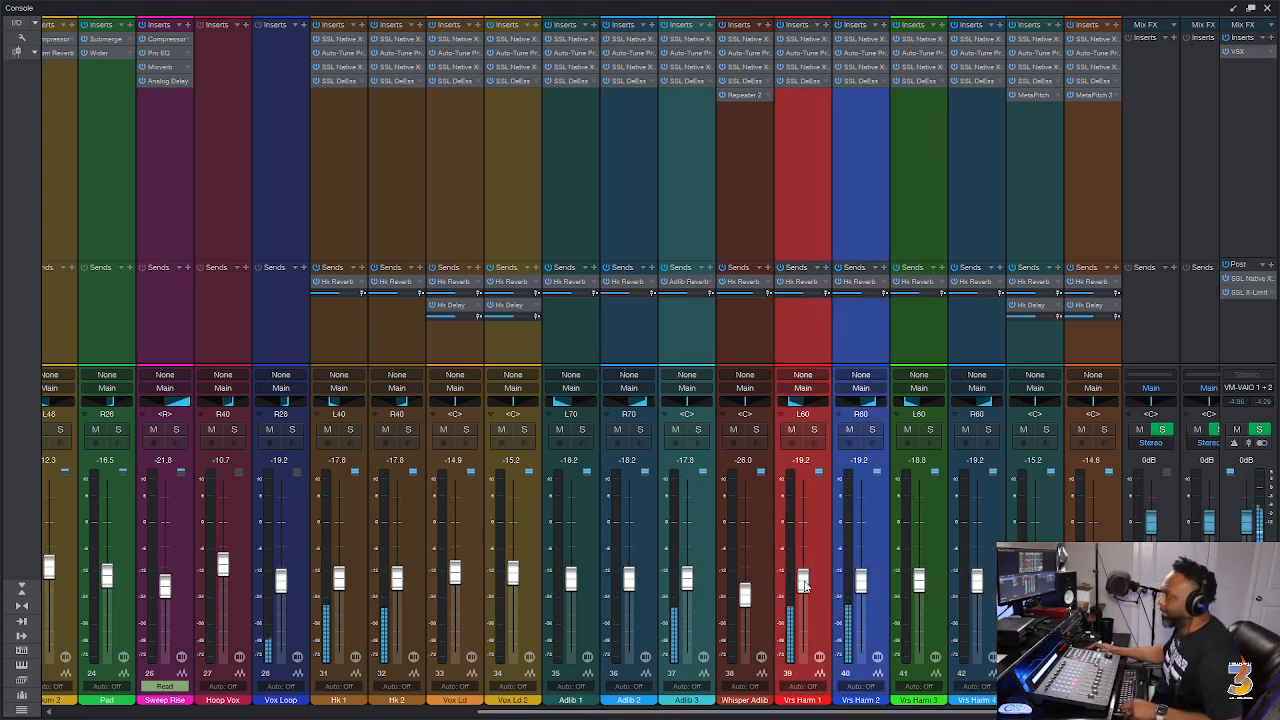
key(ctrl+s)
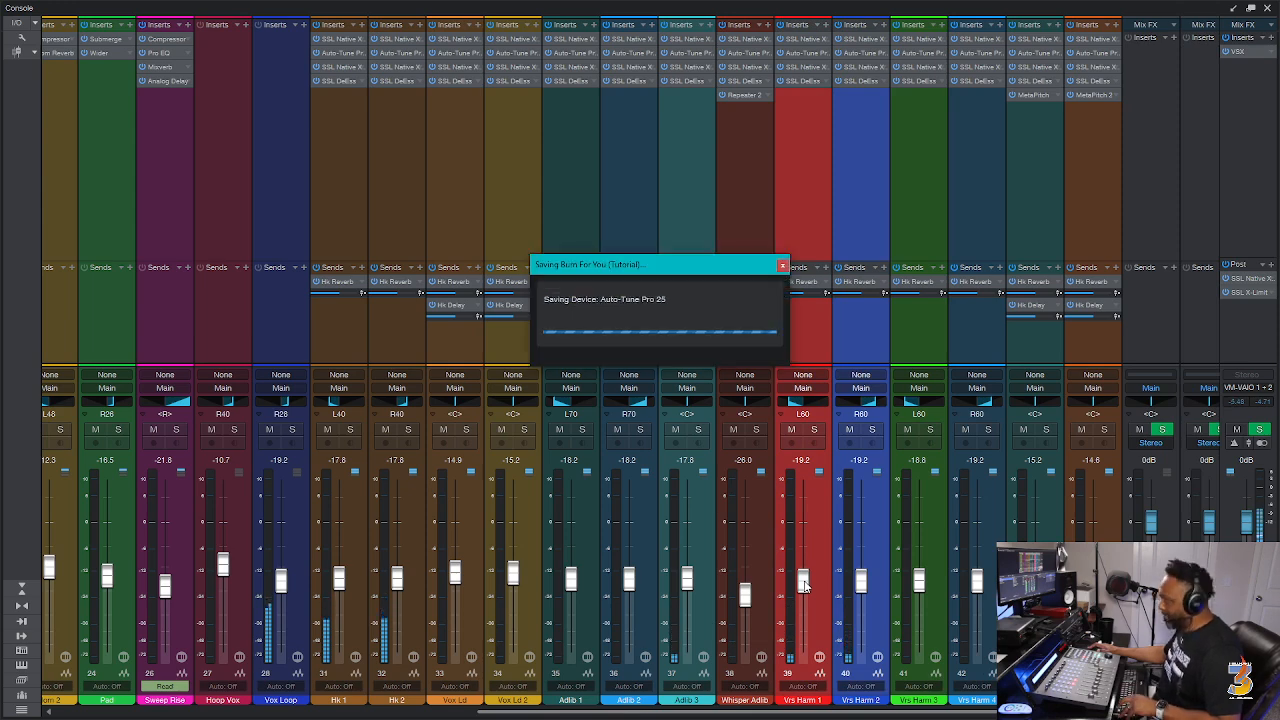
Raise Hk 1 and Hk 2 together to -17.5 dB, lower Adlib 3 to -19.2 dB, and save the song.
click(361, 553)
shift+click(398, 556)
drag(397, 581, 397, 579)
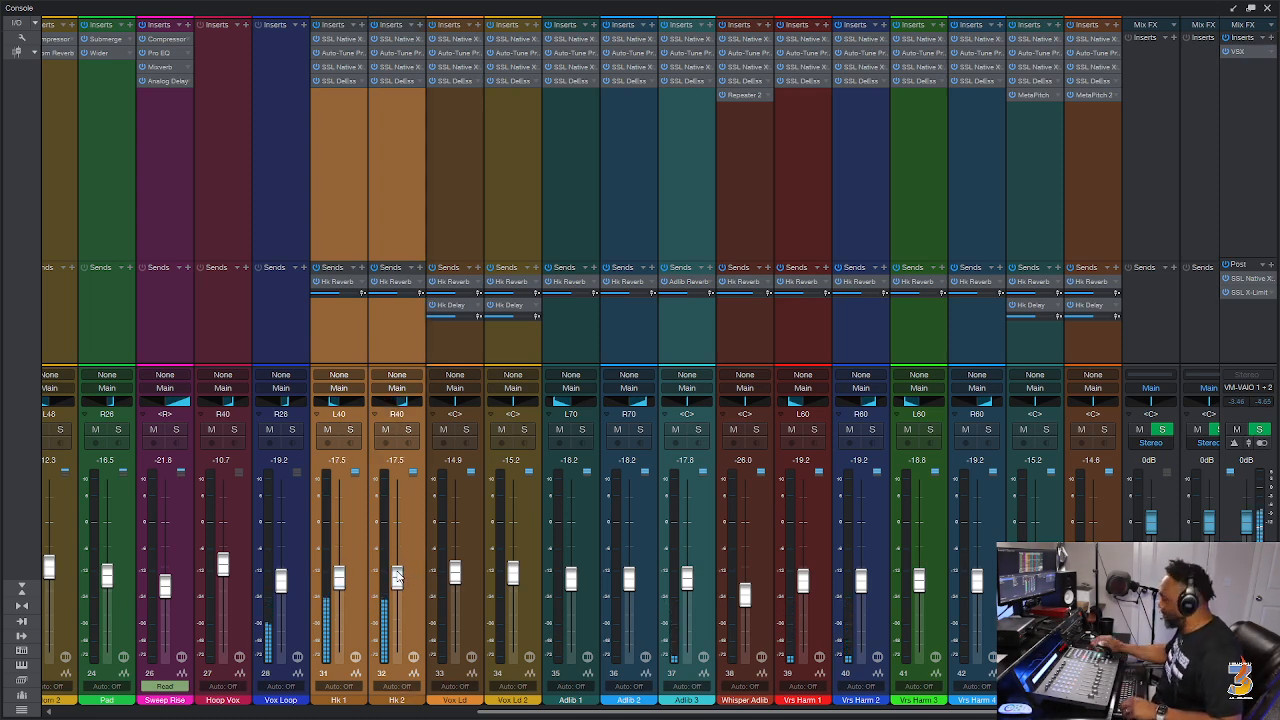
key(ctrl+s)
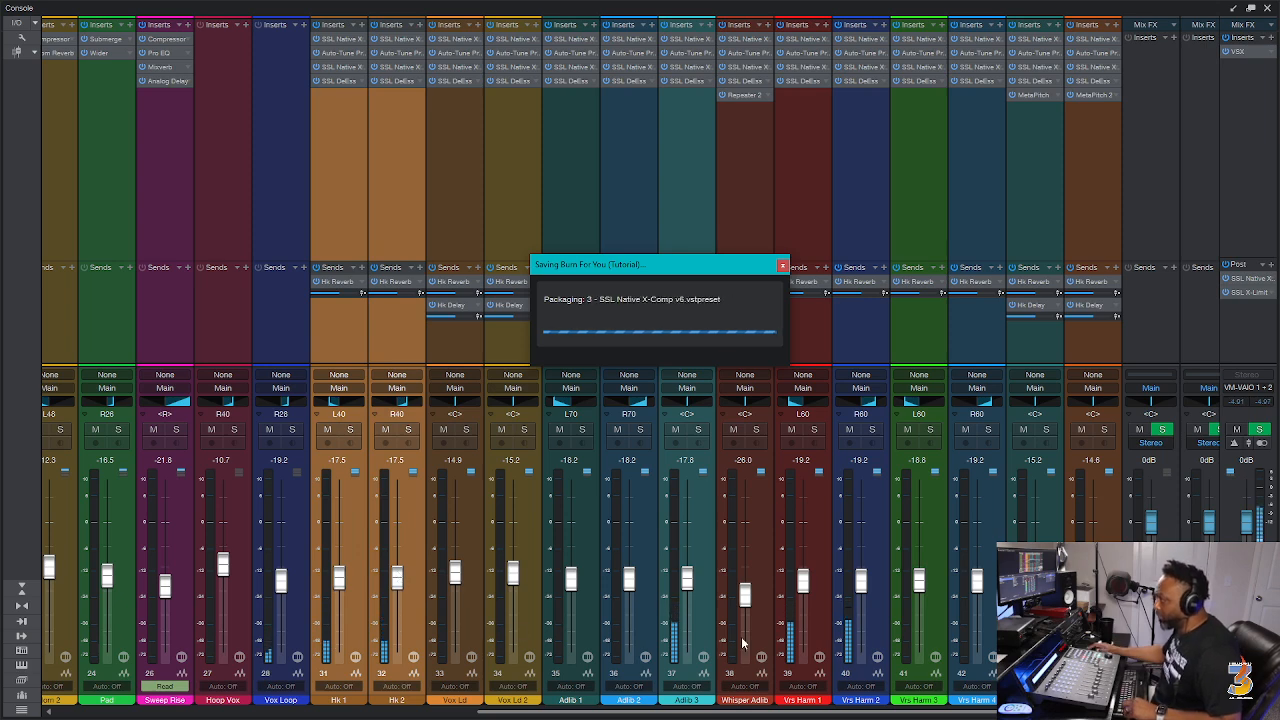
drag(688, 584, 688, 586)
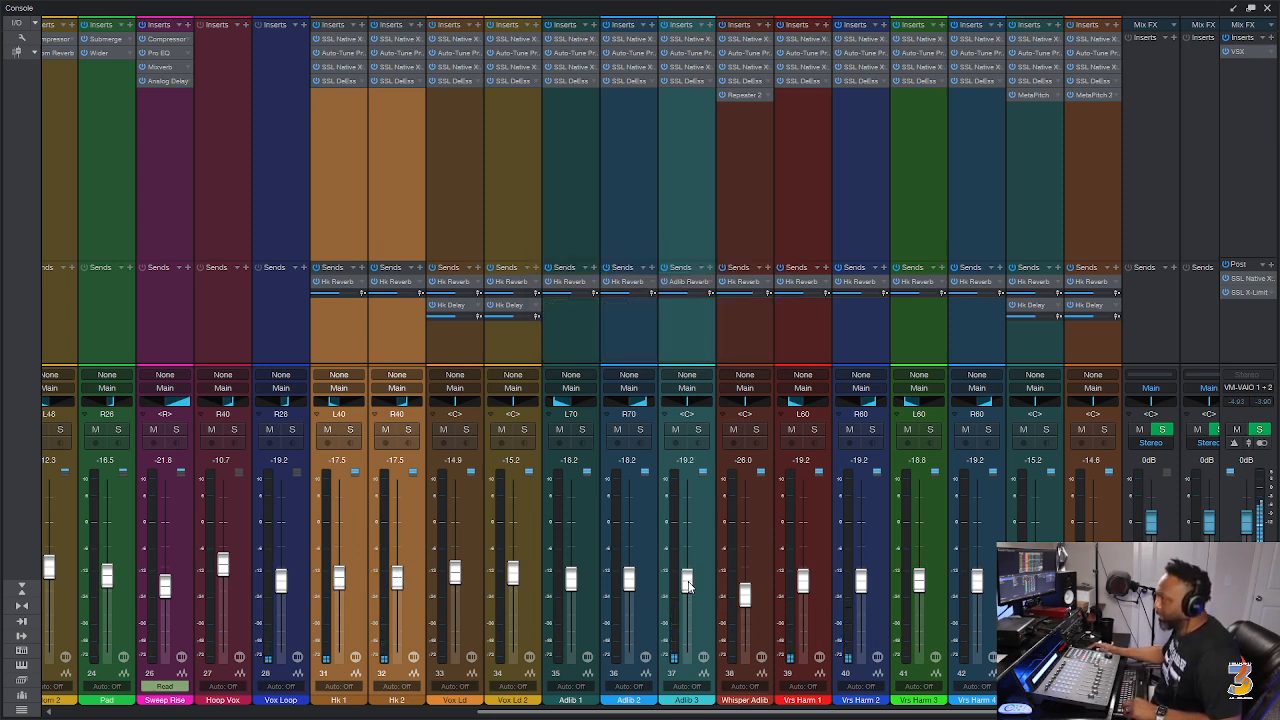
key(ctrl+s)
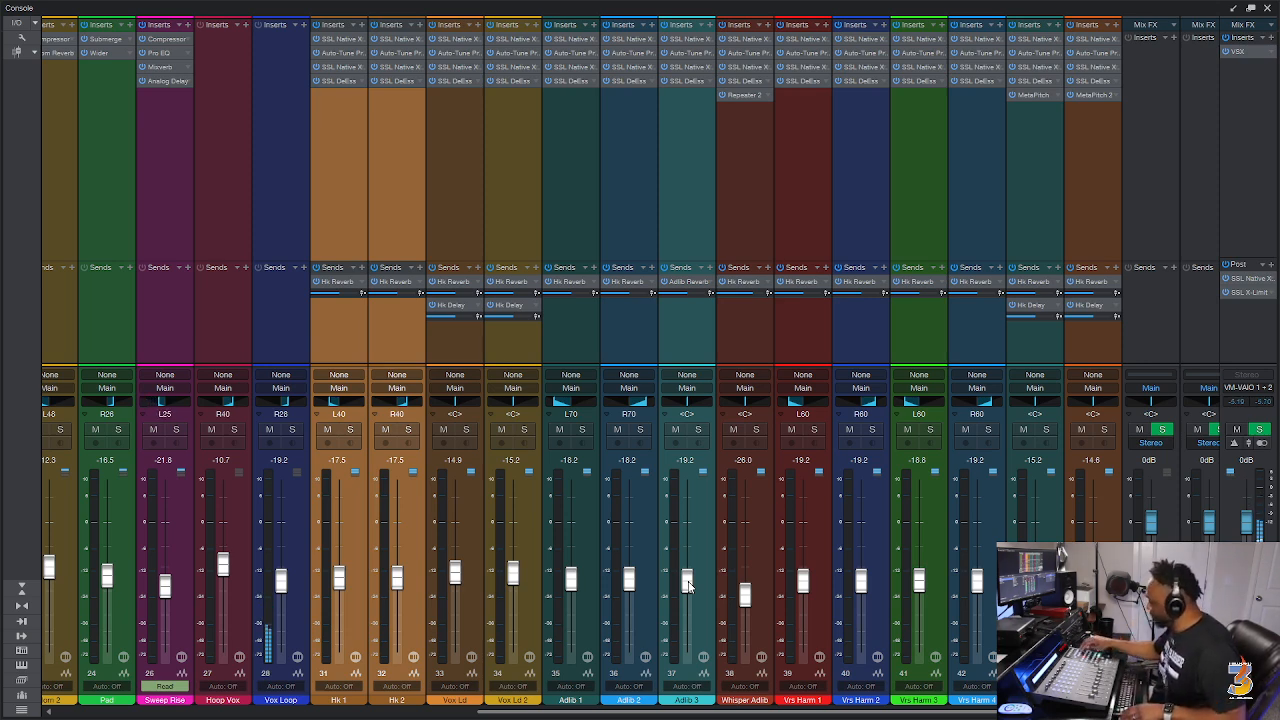
Lower the lead, adlib and harmony levels, including Vox Ld to -17.5 dB and all four Vrs Harm channels to -21.4 dB, and save.
key(F3)
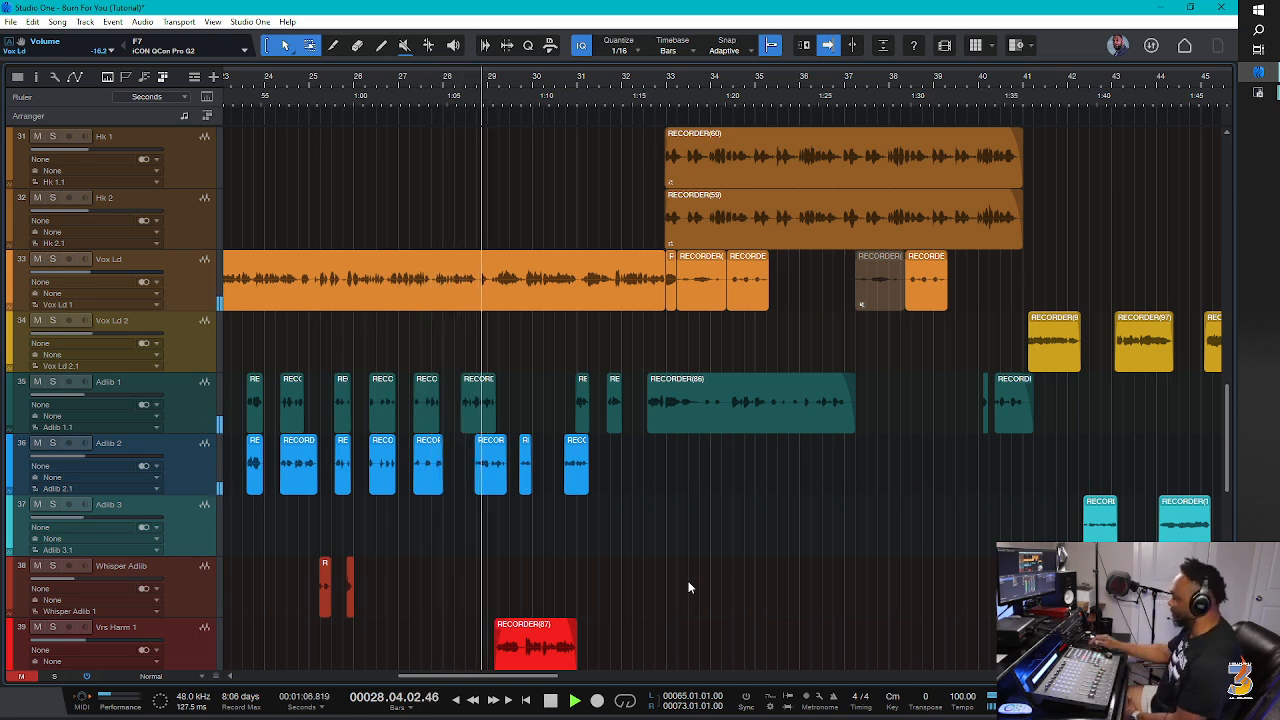
key(F3)
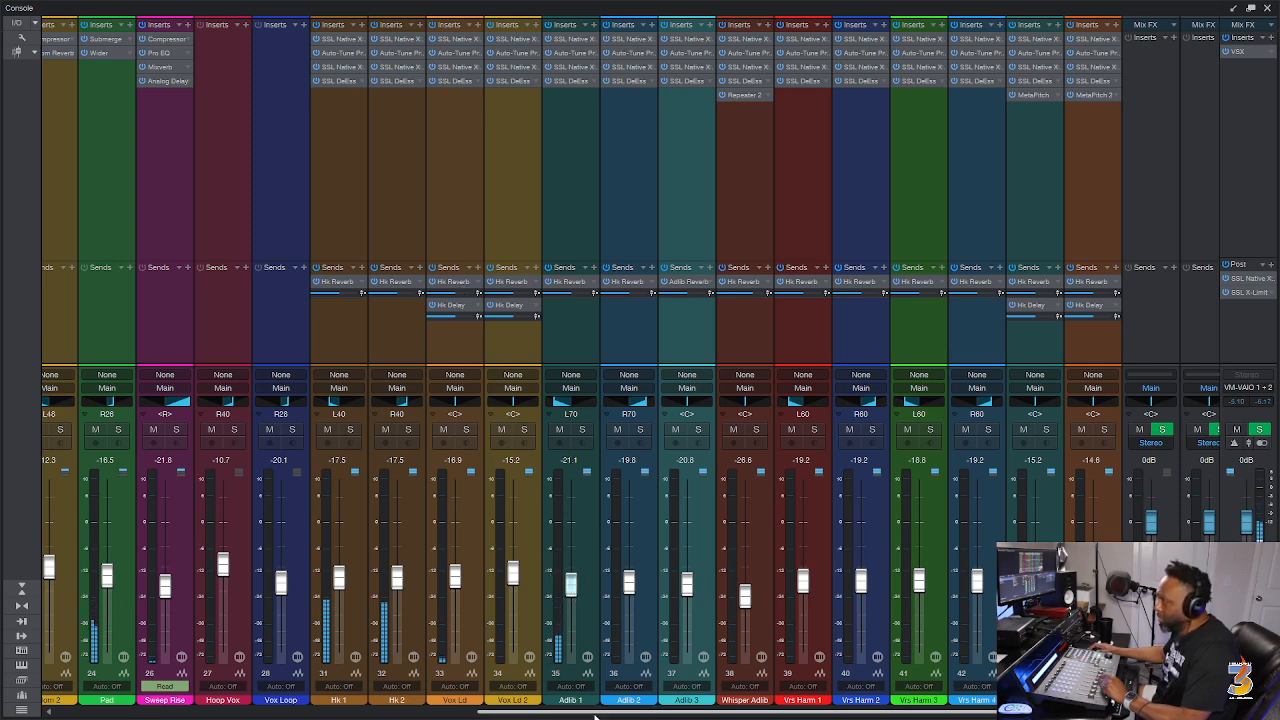
drag(596, 714, 626, 716)
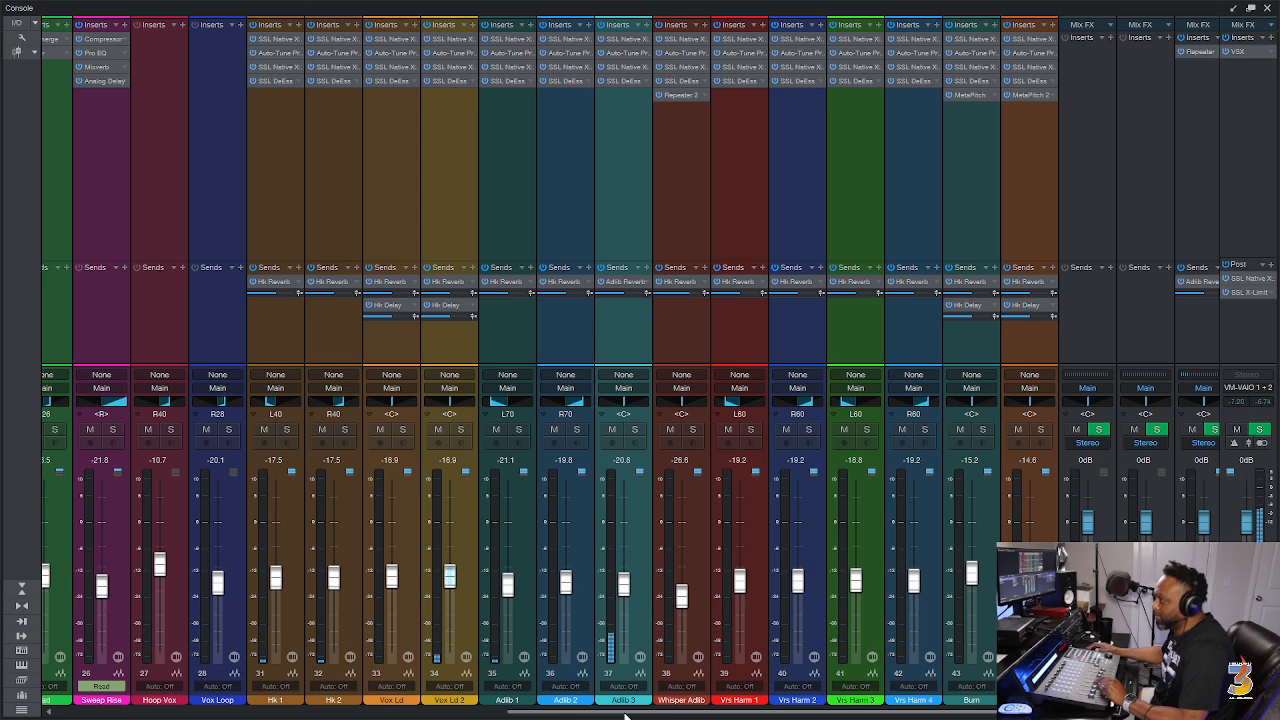
key(ctrl+s)
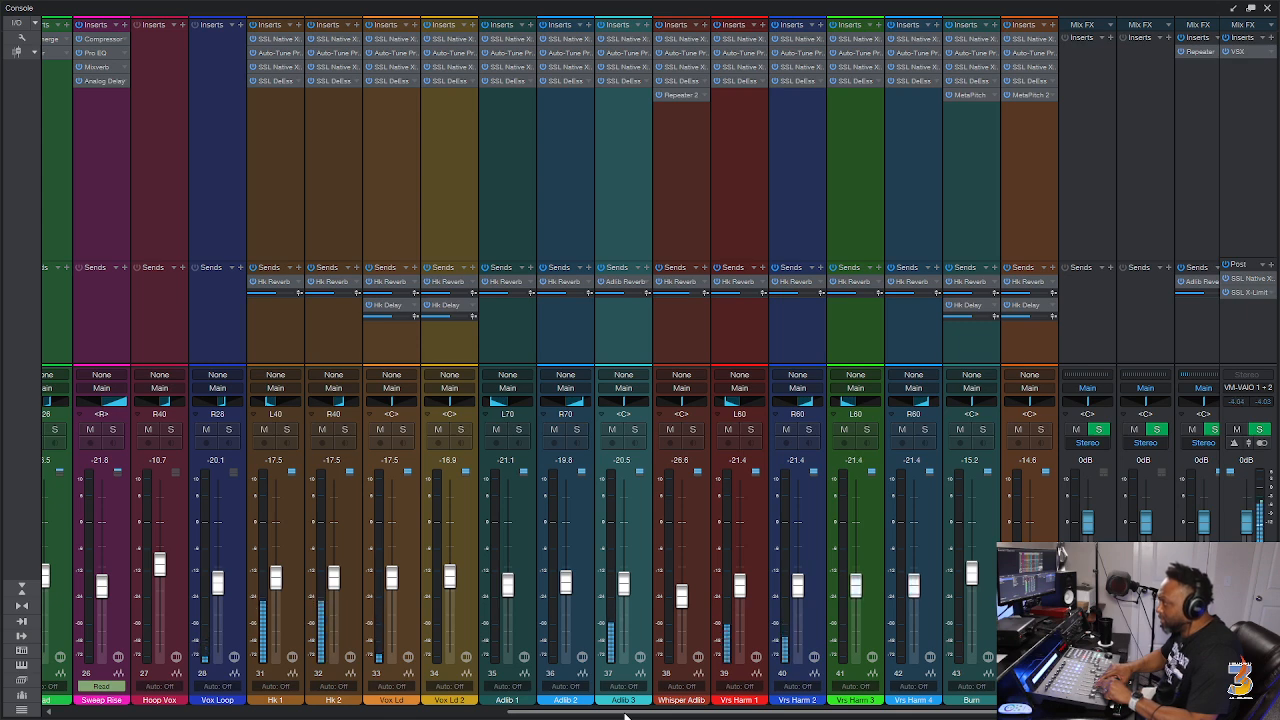
key(ctrl+s)
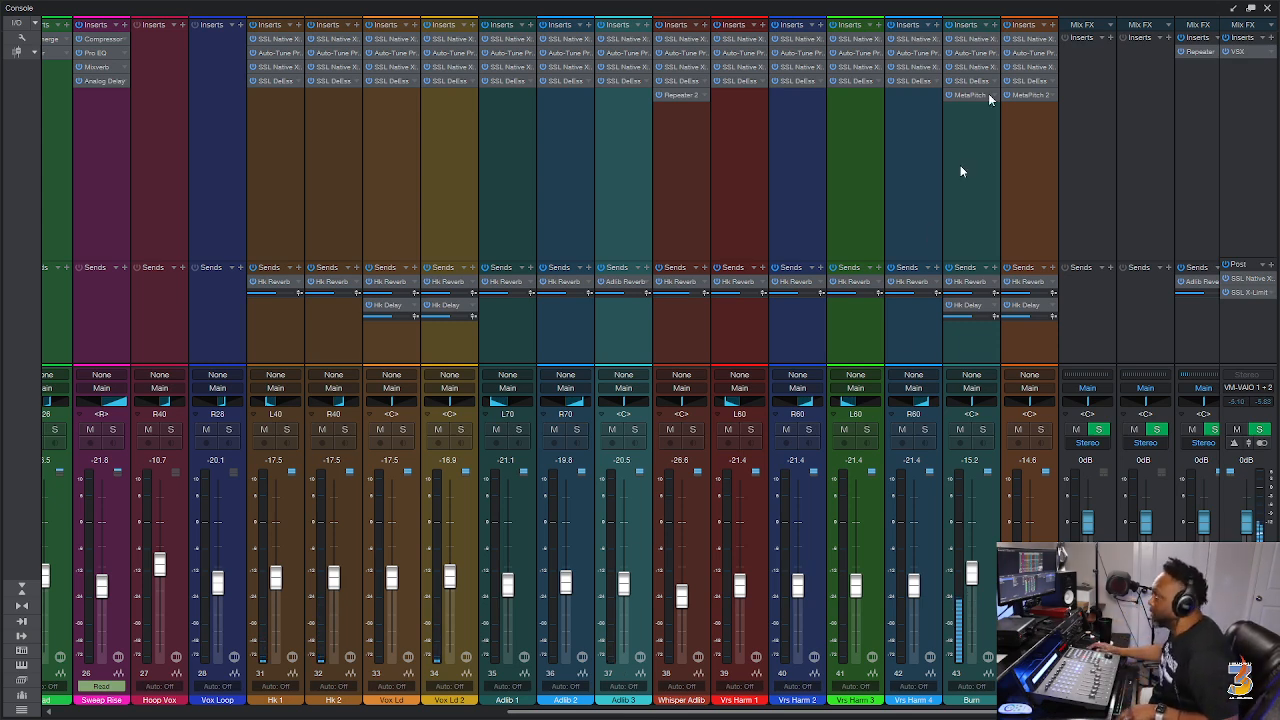
Raise the low-cut filter frequency in the Burn channel's SSL X-EQ 2 and close the plugin.
click(966, 42)
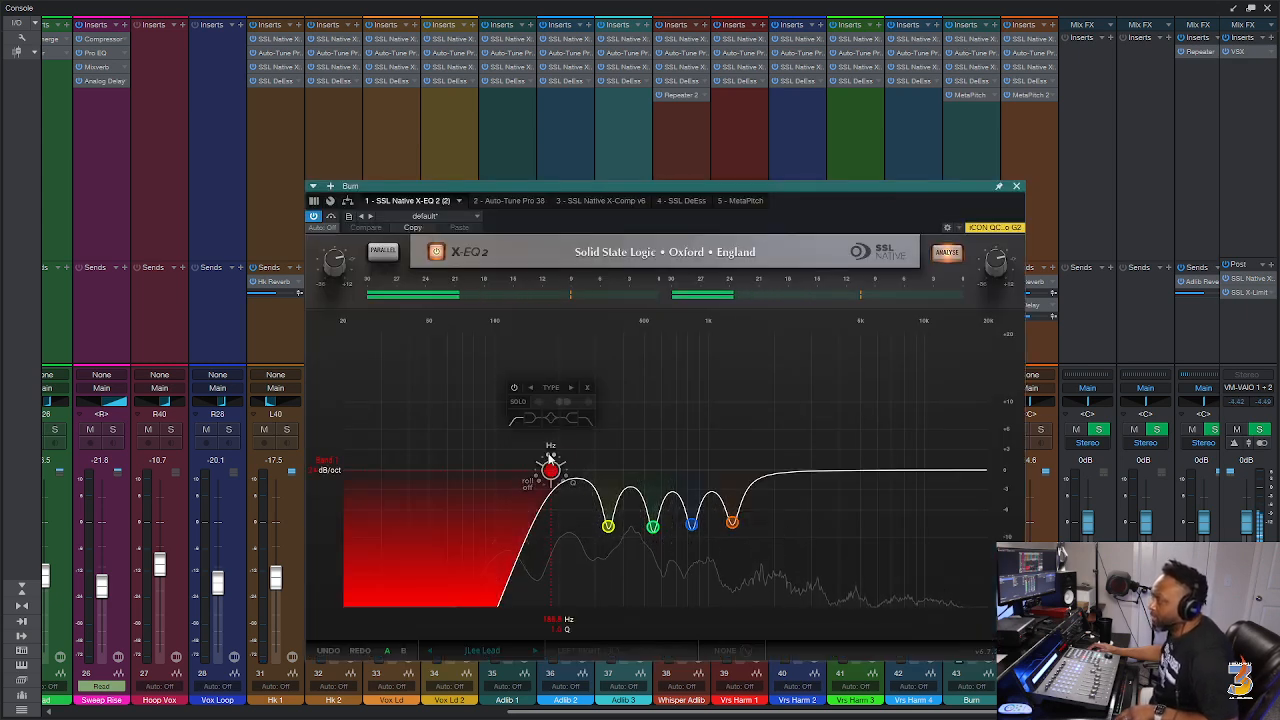
drag(552, 467, 801, 447)
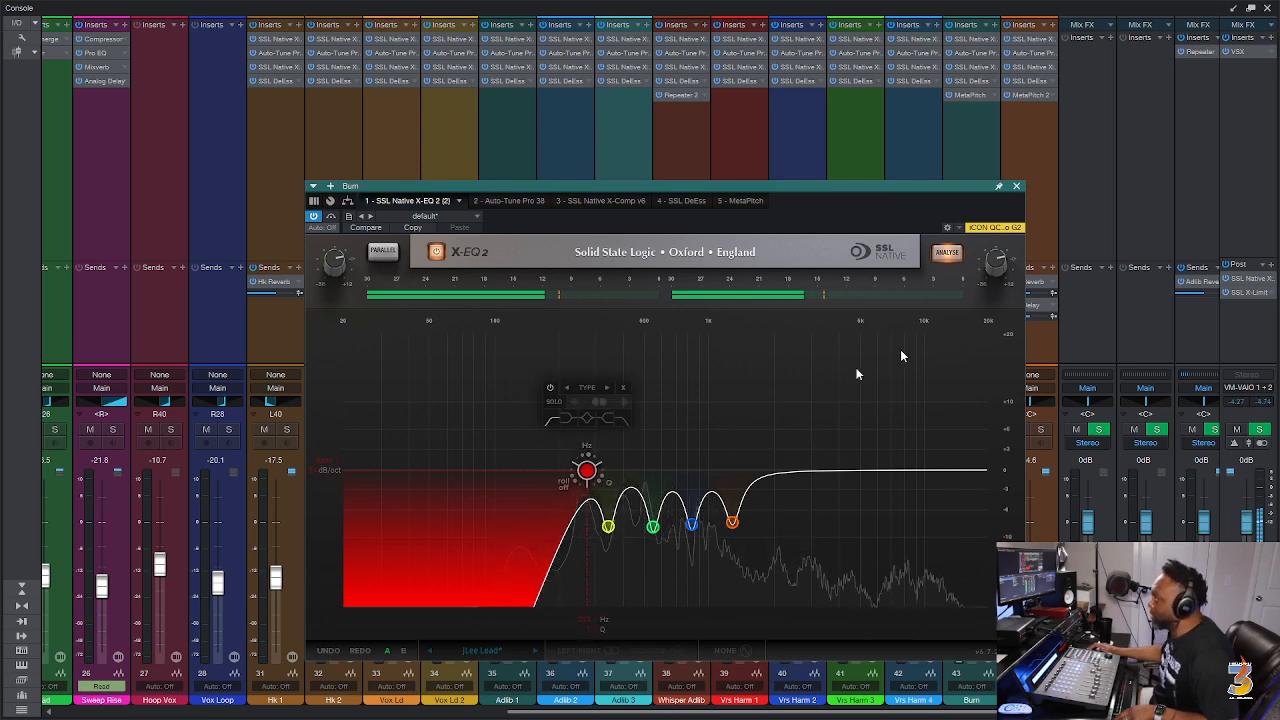
click(1016, 186)
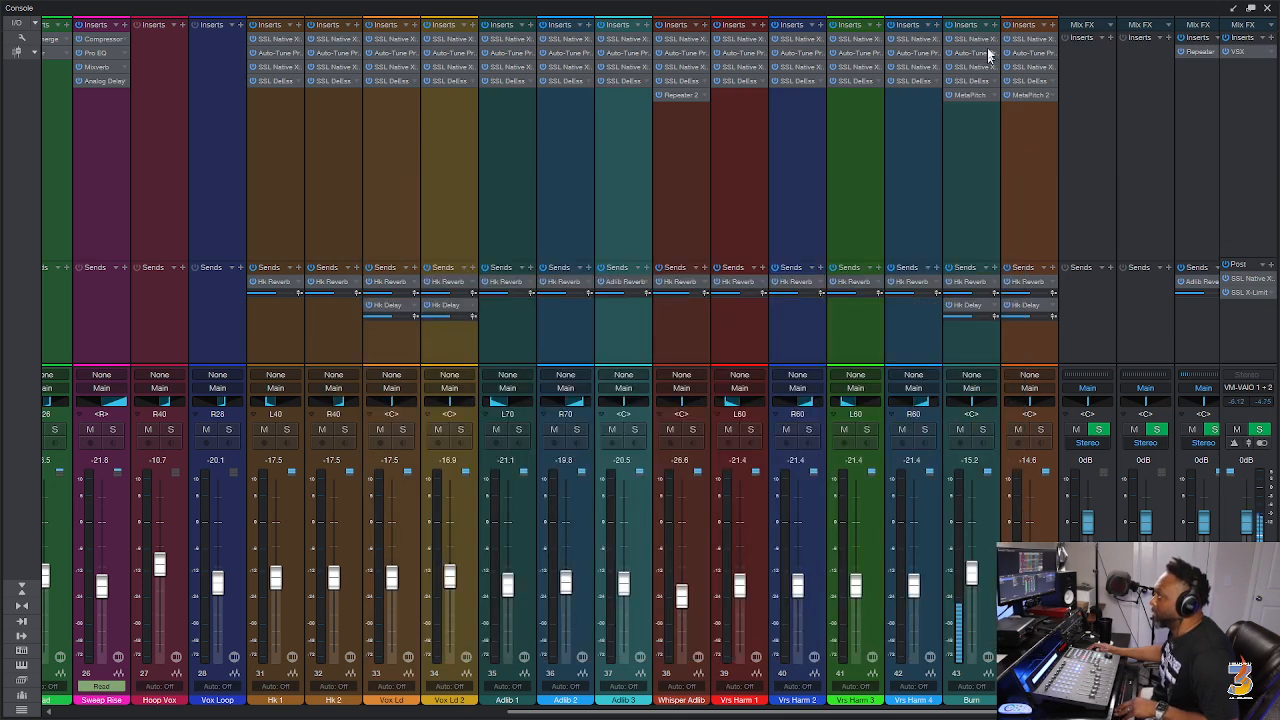
Check the Fuego channel's X-EQ 2 curve, raise Burn to -13.3 dB and Fuego to -12.0 dB, and save the song.
click(1018, 38)
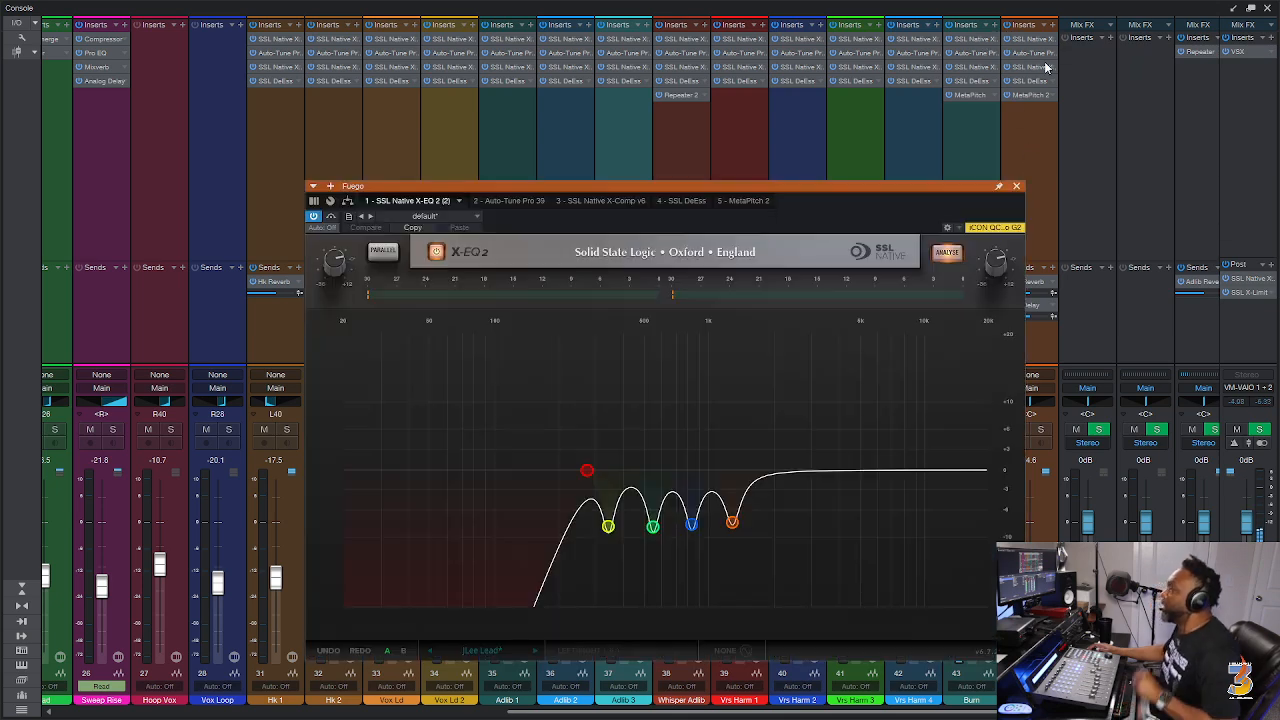
click(1016, 186)
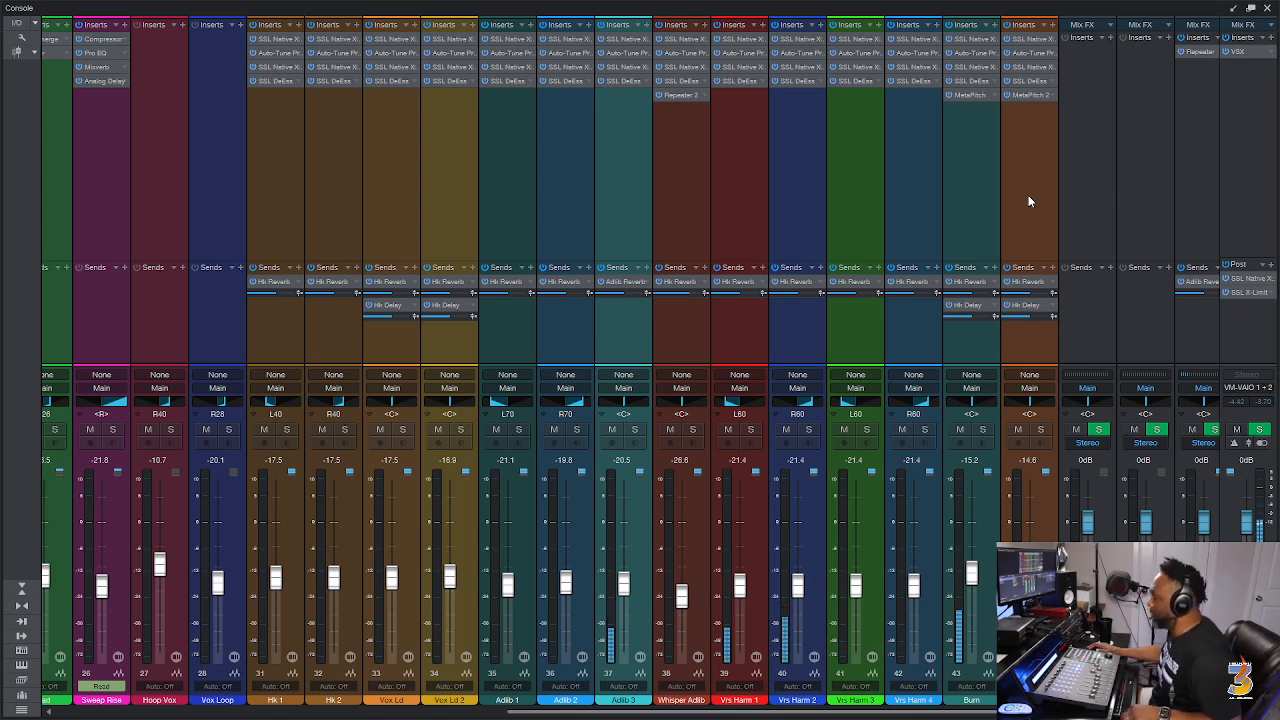
key(ctrl+s)
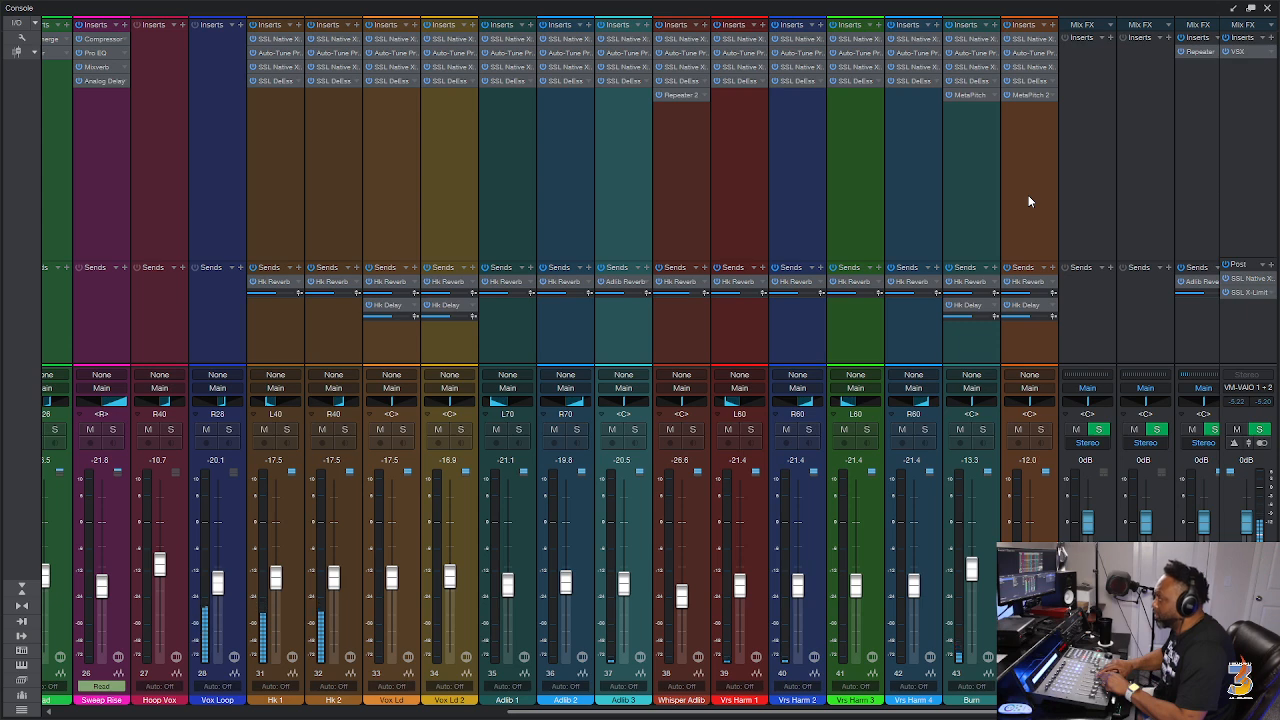
key(ctrl+s)
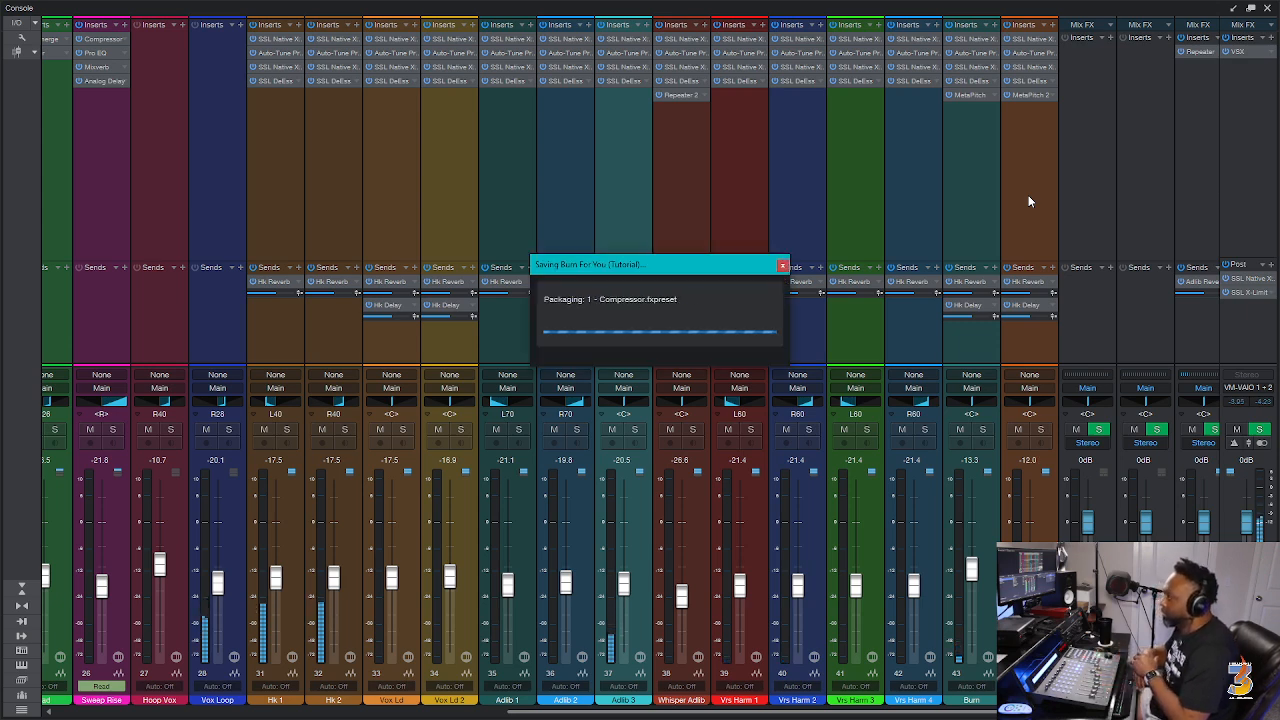